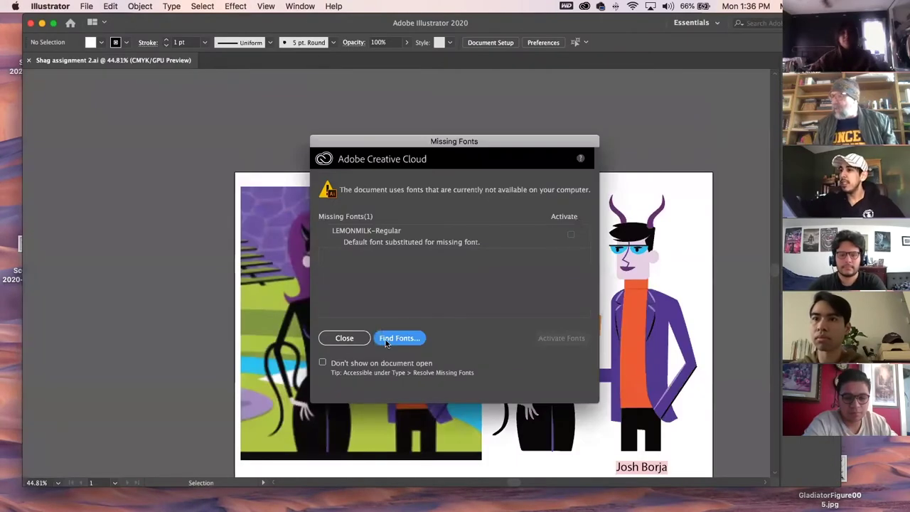
# Dismiss the Missing Fonts warning and move the Tools panel to the left of the canvas.
pyautogui.click(344, 337)
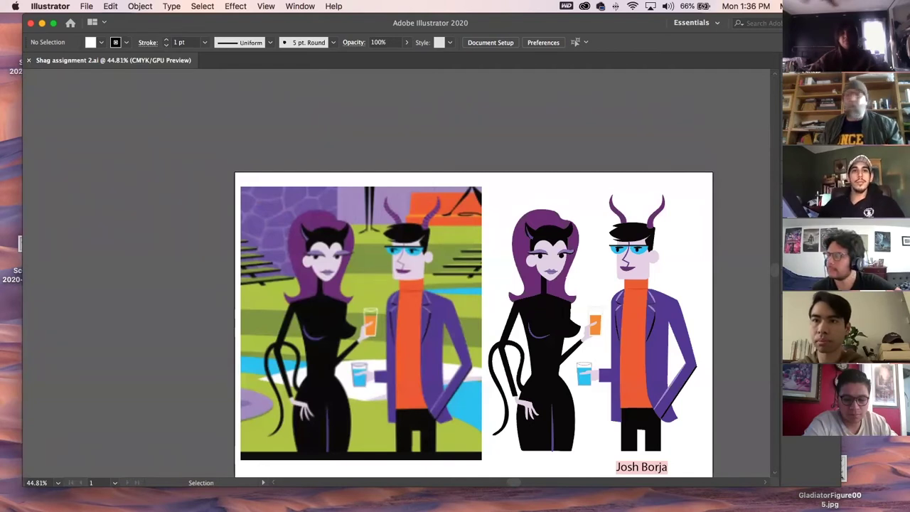
pyautogui.moveTo(302, 132); pyautogui.dragTo(53, 101)
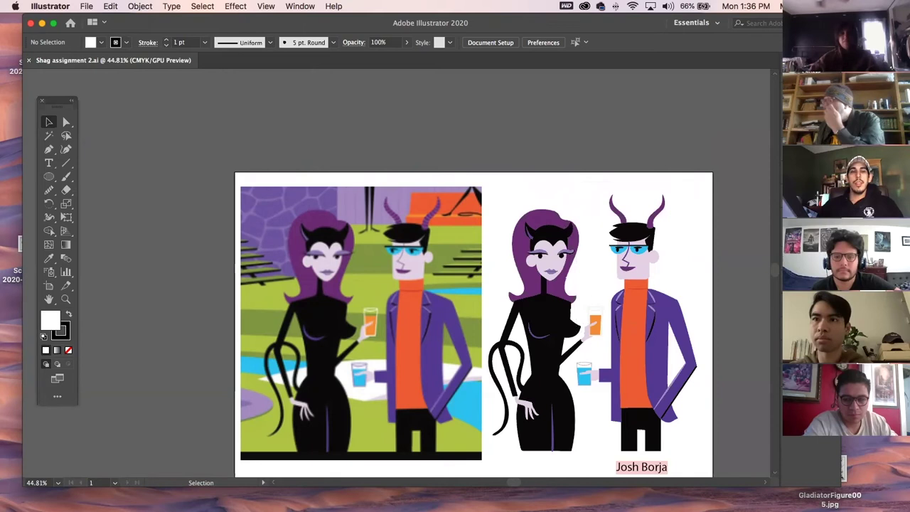
# Unlock the Layer 1 copy layer, then zoom in on the right-hand vector characters.
pyautogui.press('F7')
pyautogui.click(664, 107)
pyautogui.click(563, 288)
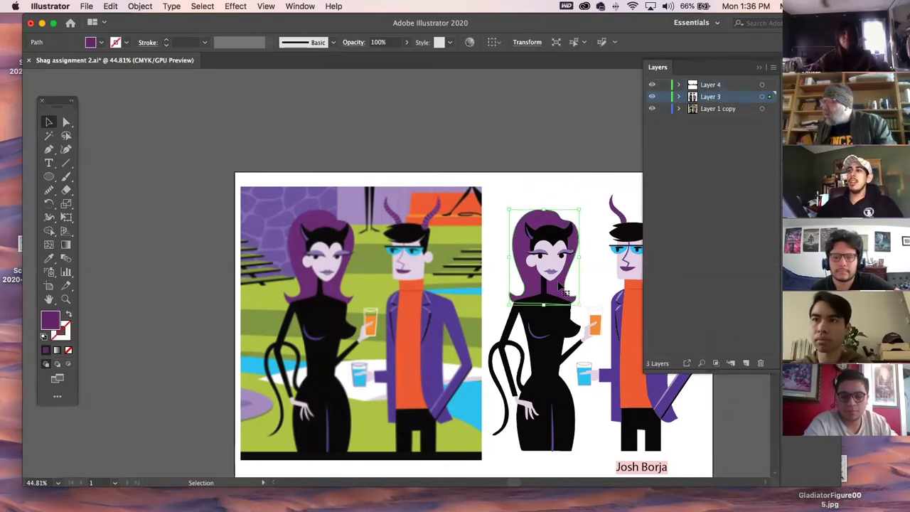
pyautogui.click(495, 130)
pyautogui.moveTo(556, 178); pyautogui.dragTo(423, 129)
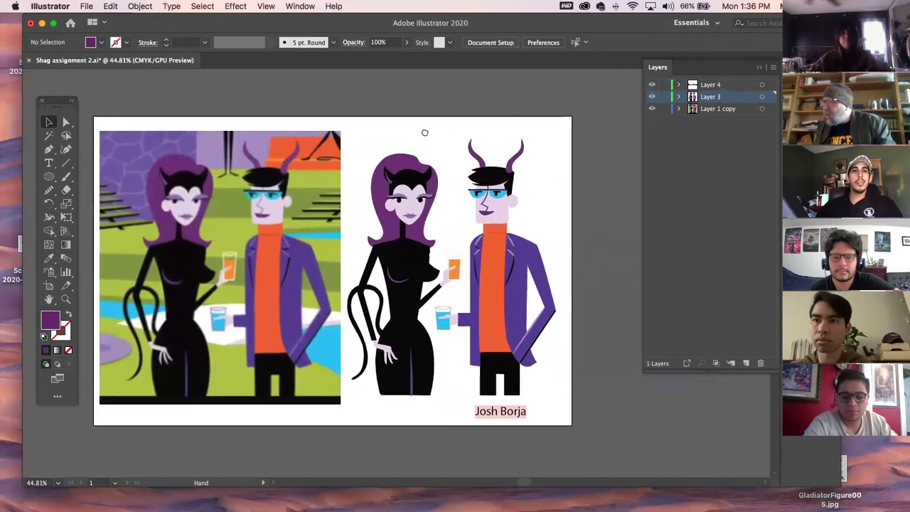
pyautogui.click(810, 72)
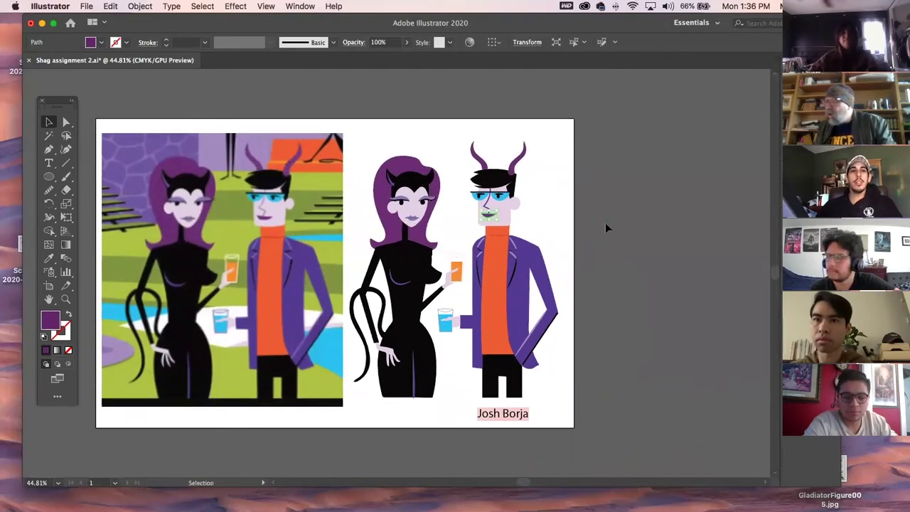
pyautogui.click(65, 299)
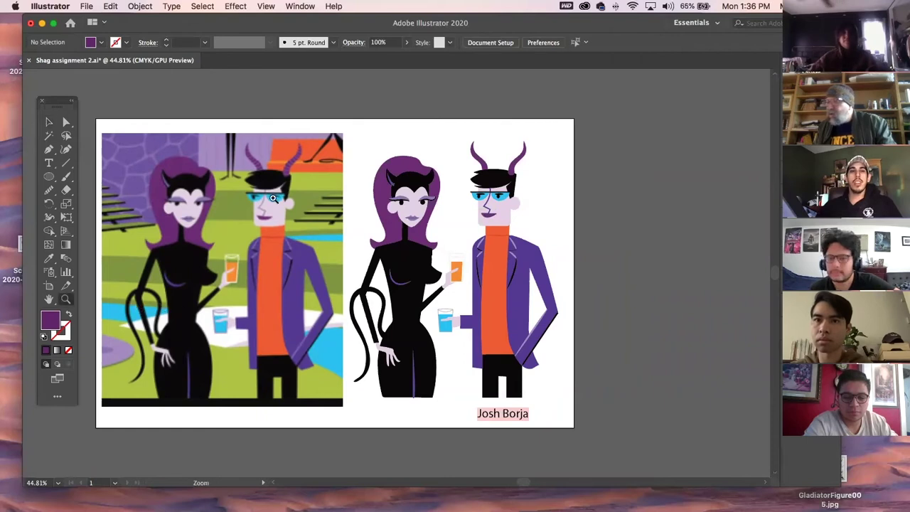
pyautogui.moveTo(455, 170); pyautogui.dragTo(508, 184)
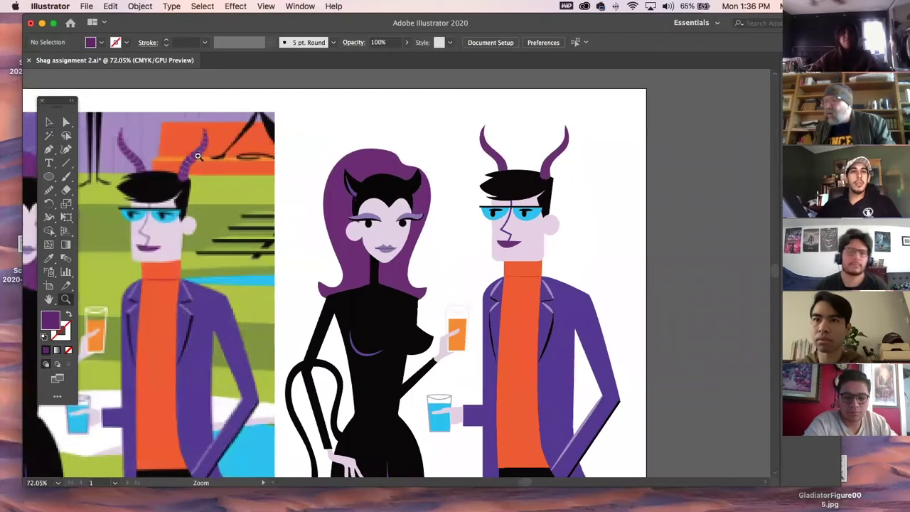
# Zoom into the man's horns and draw a two-point Pen line across the left horn tip.
pyautogui.moveTo(489, 164); pyautogui.dragTo(650, 276)
pyautogui.moveTo(526, 166); pyautogui.dragTo(418, 248)
pyautogui.click(48, 149)
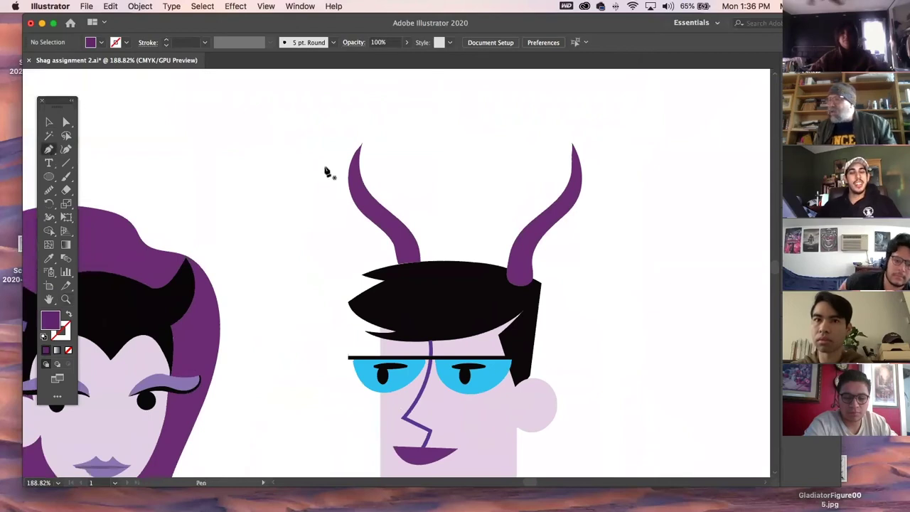
pyautogui.click(340, 175)
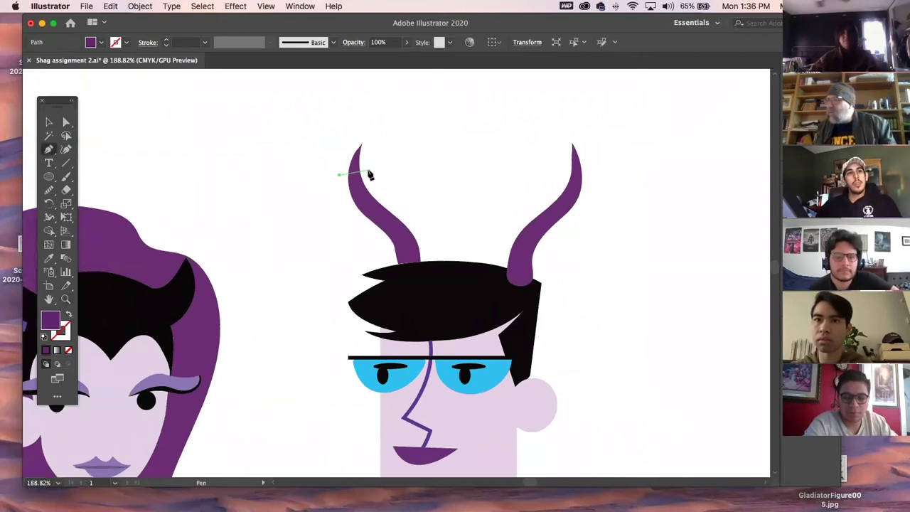
pyautogui.click(380, 163)
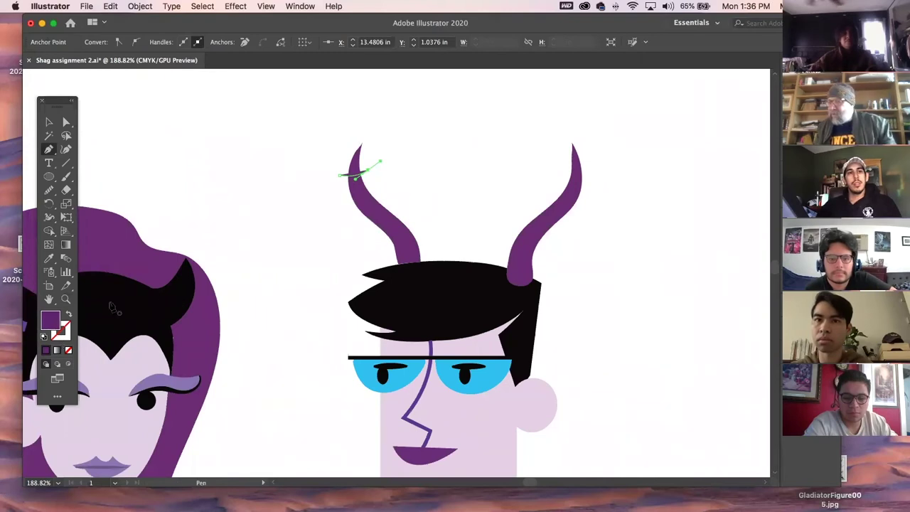
# Compare with the reference horn, return to the Selection tool and frame both horns.
pyautogui.moveTo(171, 274); pyautogui.dragTo(775, 284)
pyautogui.press('i')
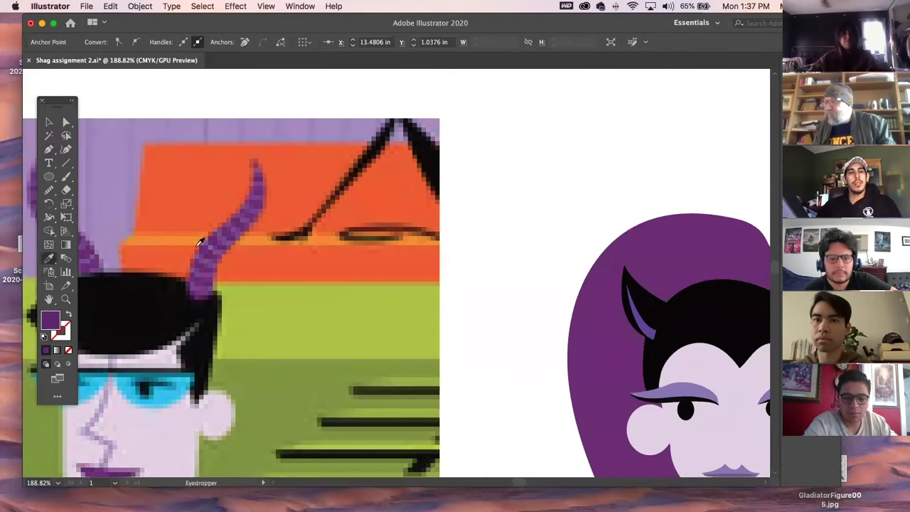
pyautogui.click(47, 123)
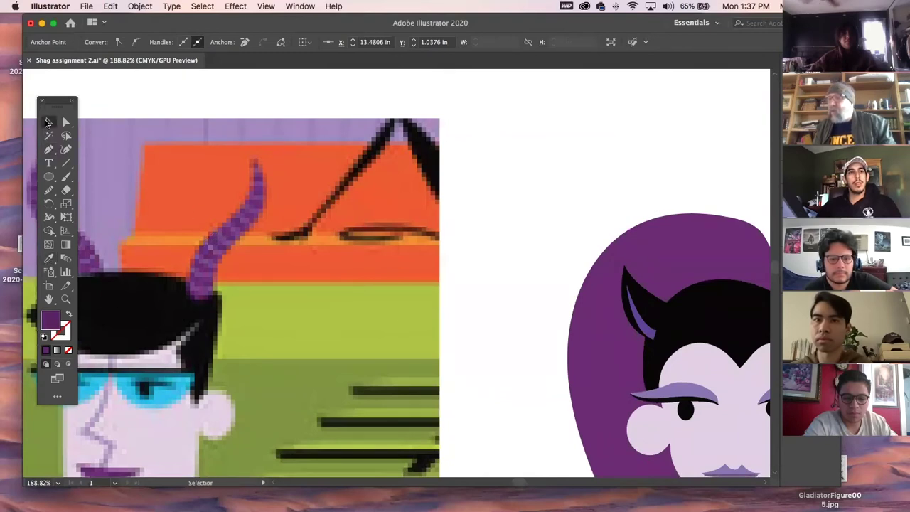
pyautogui.click(134, 102)
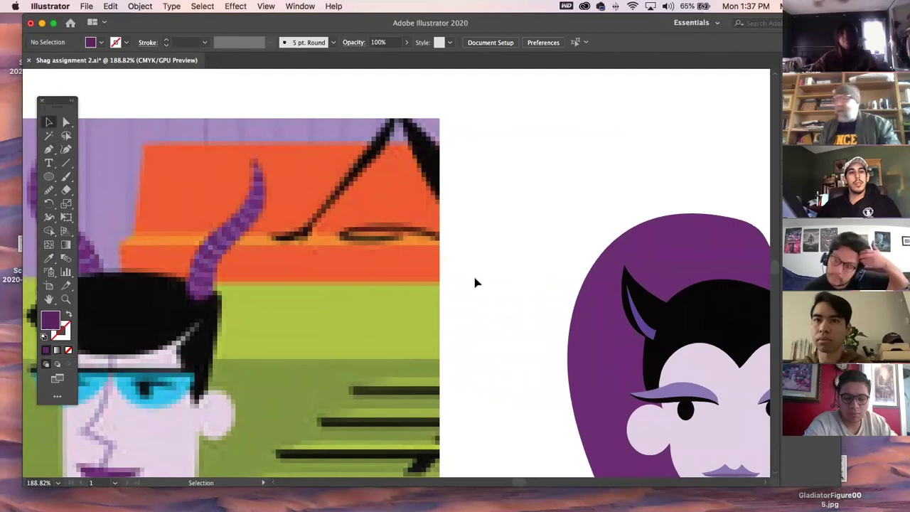
pyautogui.moveTo(588, 227); pyautogui.dragTo(188, 222)
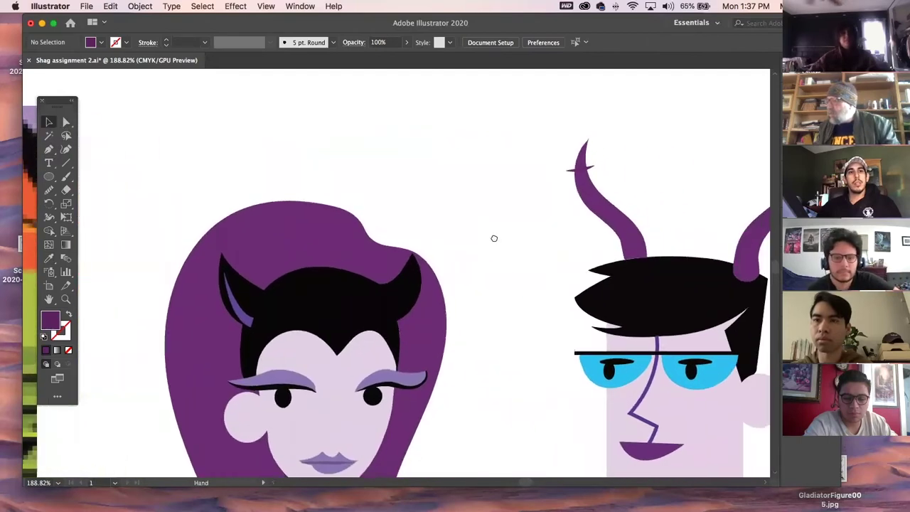
pyautogui.moveTo(594, 190); pyautogui.dragTo(420, 303)
# Give the horn line a purple stroke and no fill.
pyautogui.click(418, 285)
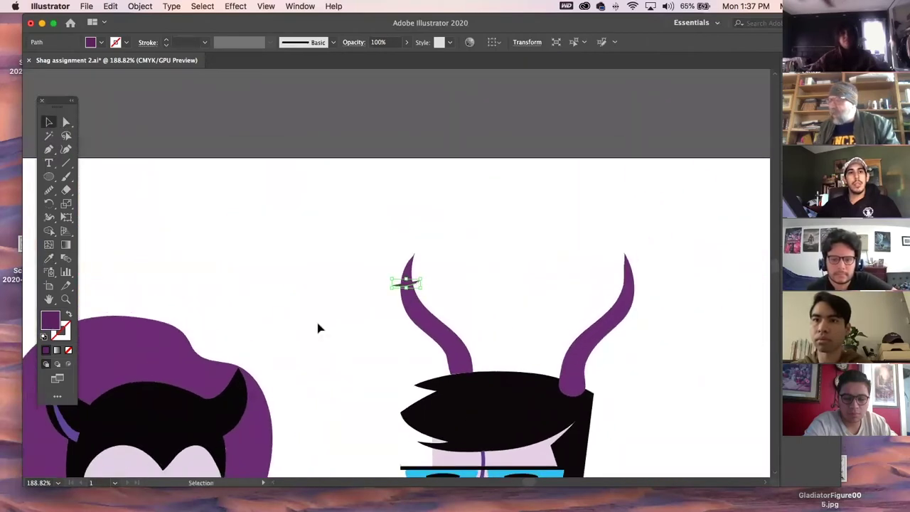
pyautogui.click(67, 333)
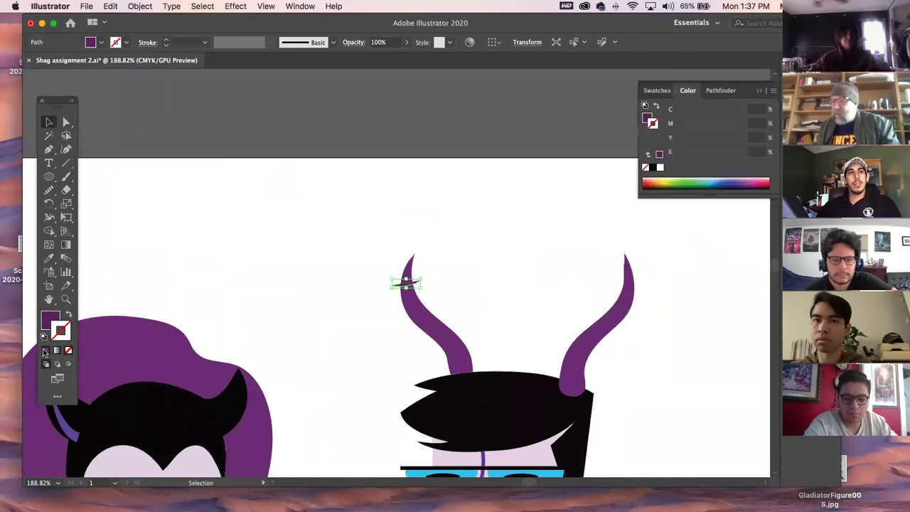
pyautogui.click(45, 350)
pyautogui.click(68, 351)
# Raise the horn line's stroke weight to 4 pt.
pyautogui.click(355, 270)
pyautogui.click(416, 283)
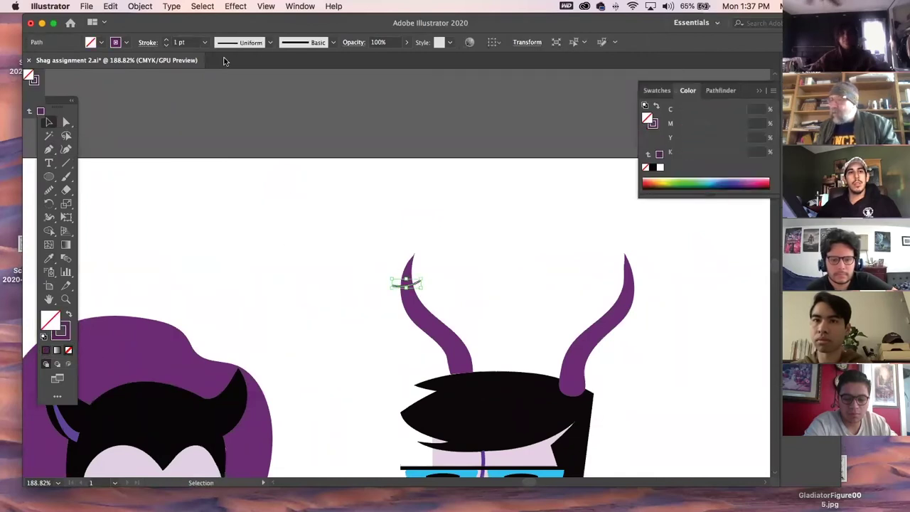
pyautogui.click(165, 40)
pyautogui.click(165, 39)
pyautogui.click(165, 39)
pyautogui.click(215, 198)
# Try moving the line further down the horn, undo the move, and save the document.
pyautogui.click(411, 292)
pyautogui.click(396, 286)
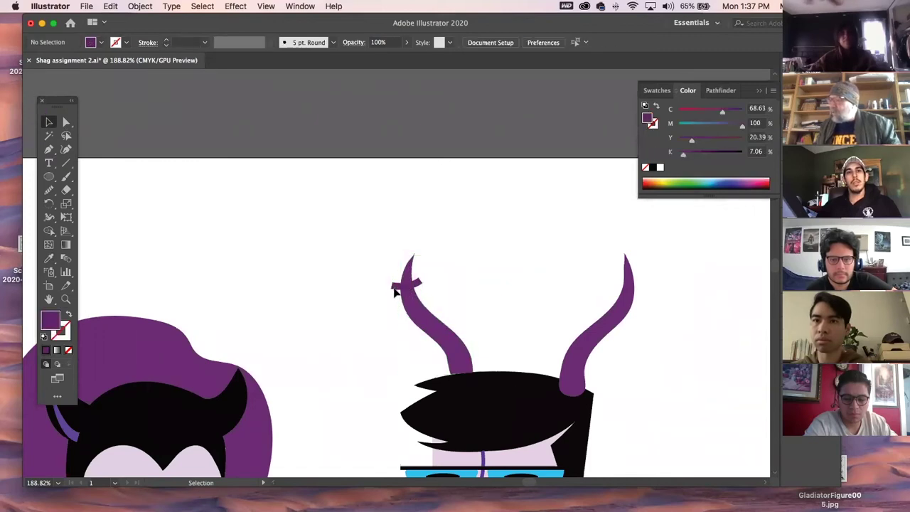
pyautogui.click(398, 289)
pyautogui.moveTo(398, 289); pyautogui.dragTo(402, 304)
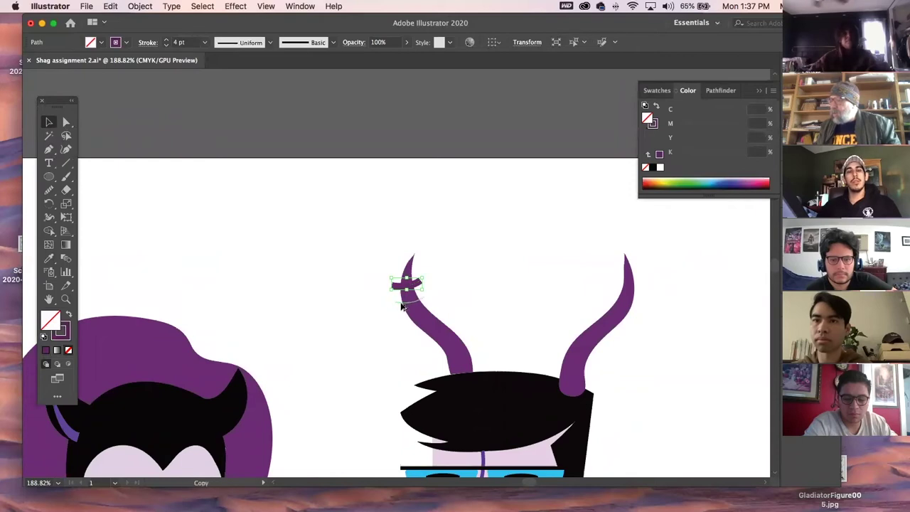
pyautogui.press('a')
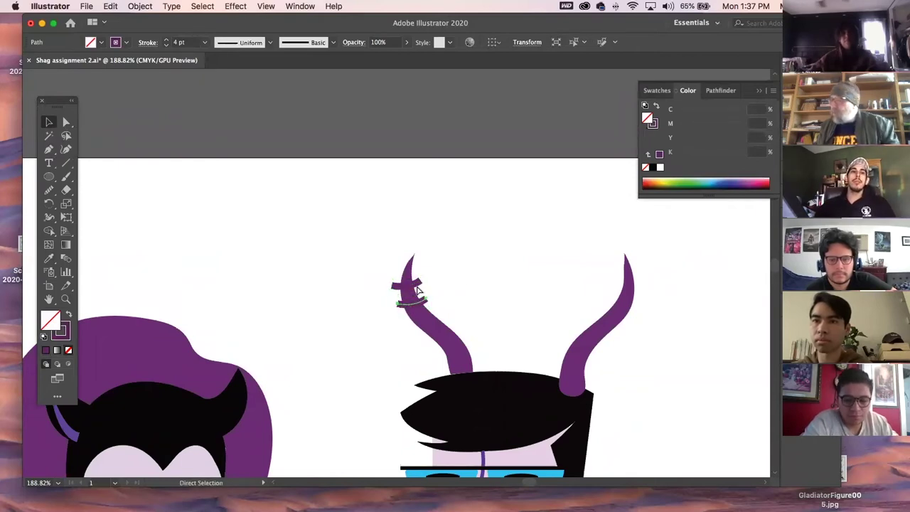
pyautogui.press('super+z')
pyautogui.press('super+s')
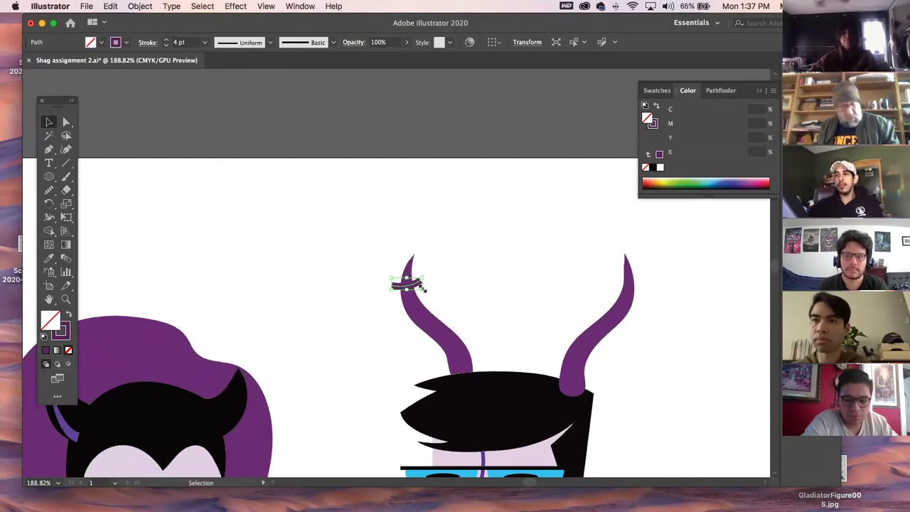
# Resize the crossing line and set its stroke back to 4 pt.
pyautogui.moveTo(423, 287); pyautogui.dragTo(430, 294)
pyautogui.click(479, 304)
pyautogui.click(414, 300)
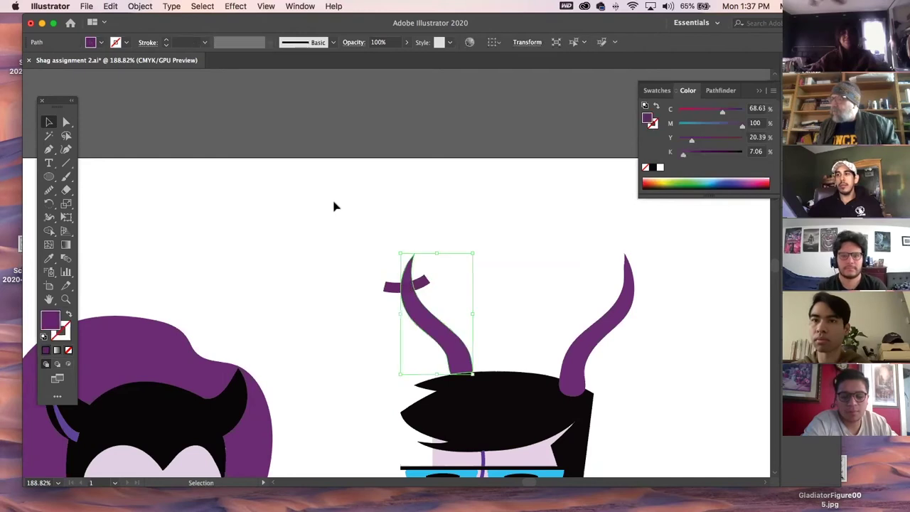
pyautogui.click(388, 287)
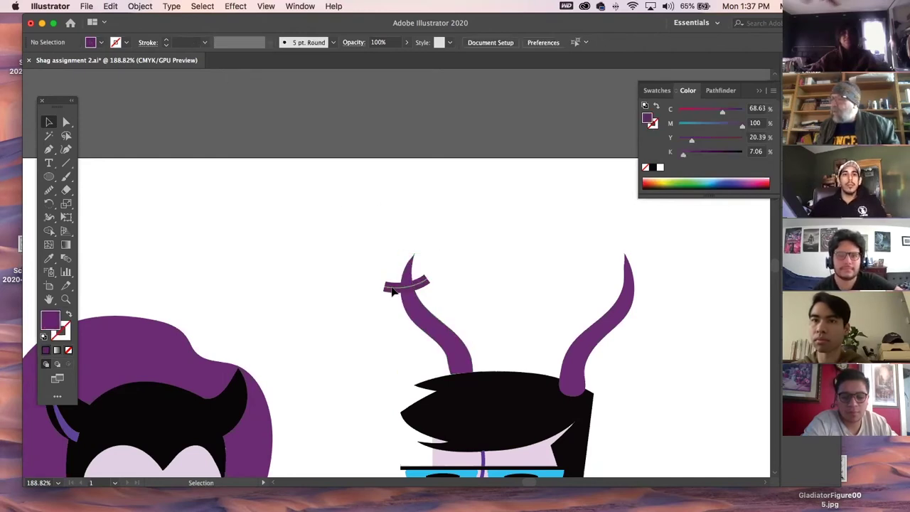
pyautogui.click(391, 291)
pyautogui.click(166, 45)
pyautogui.click(167, 44)
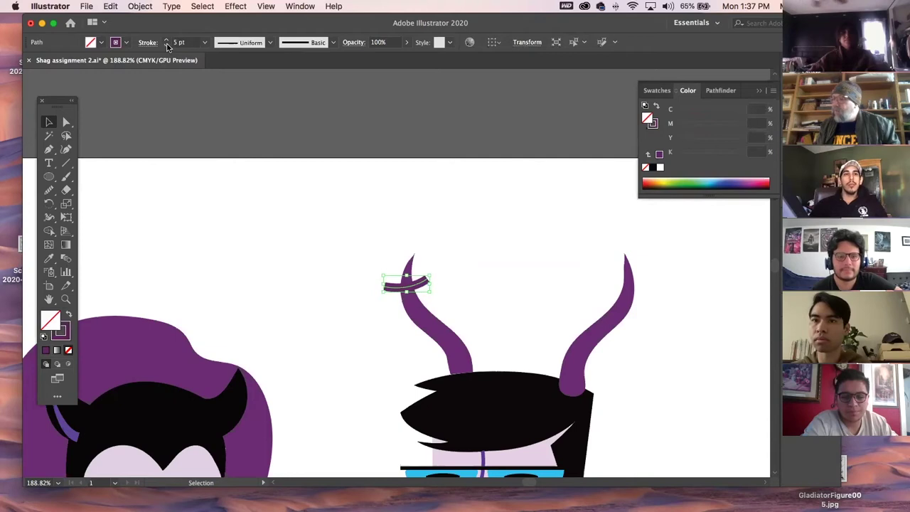
pyautogui.click(271, 250)
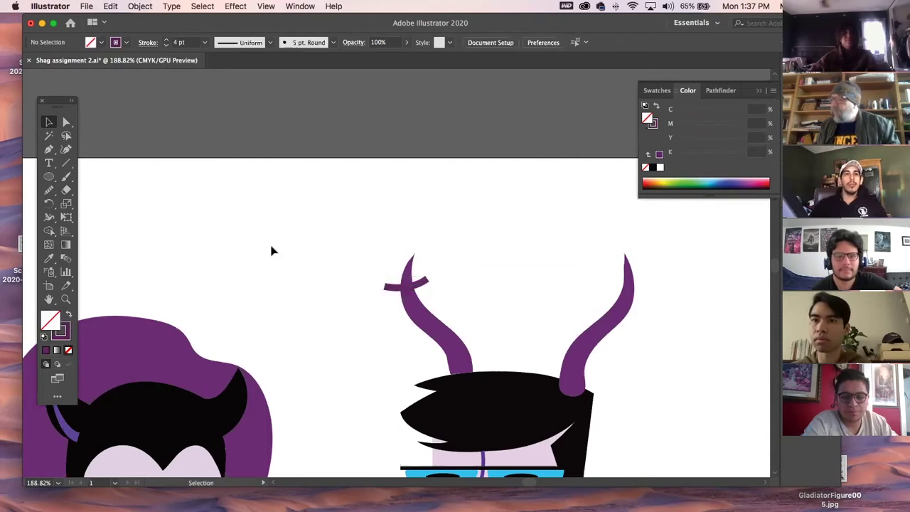
# Alt-drag copies of the crossing stroke further down the left horn.
pyautogui.click(423, 286)
pyautogui.moveTo(424, 285)
pyautogui.mouseDown()
pyautogui.moveTo(429, 305)
pyautogui.moveTo(434, 293)
pyautogui.mouseUp()
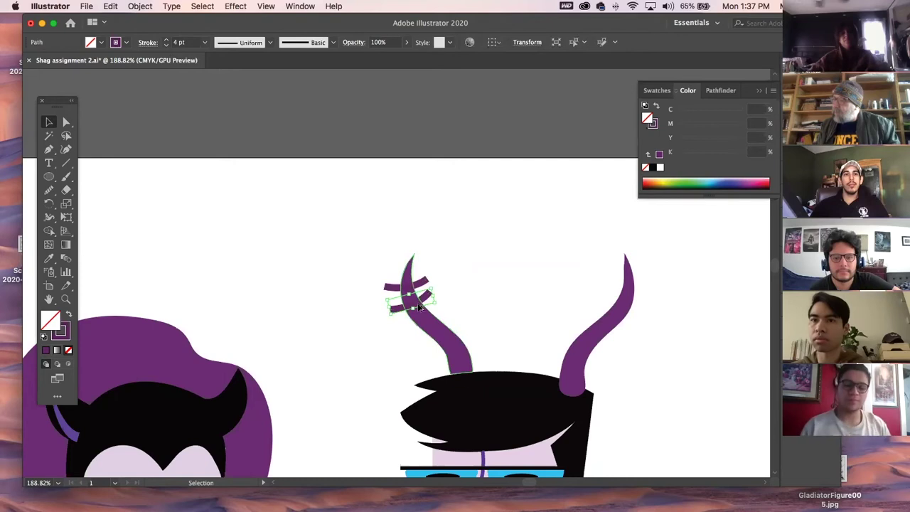
pyautogui.click(466, 366)
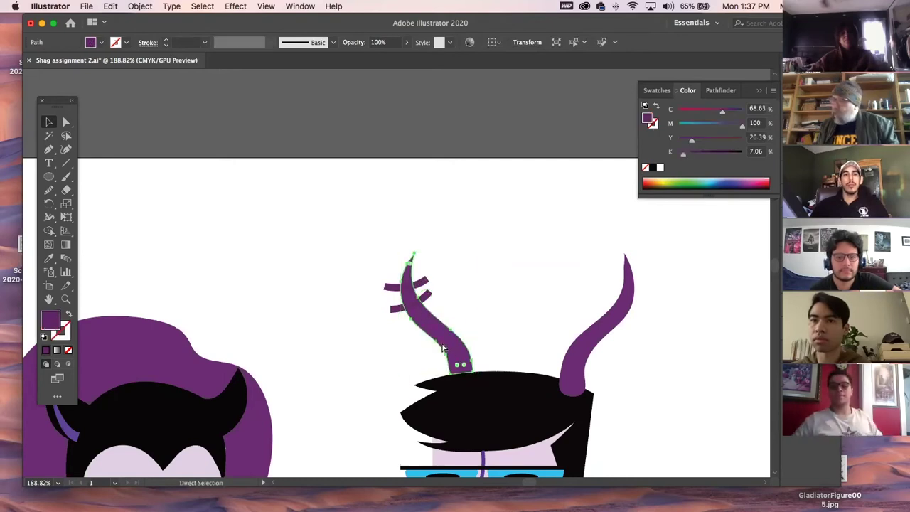
pyautogui.press('super+2')
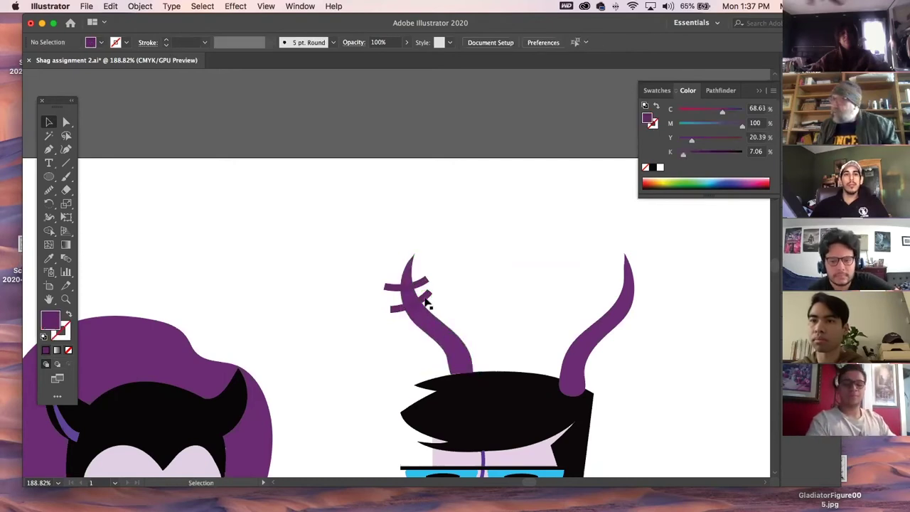
pyautogui.click(427, 300)
pyautogui.moveTo(427, 300); pyautogui.dragTo(451, 318)
# Reshape the lowest stroke's curve and move it further down the horn.
pyautogui.click(66, 122)
pyautogui.click(437, 322)
pyautogui.click(431, 317)
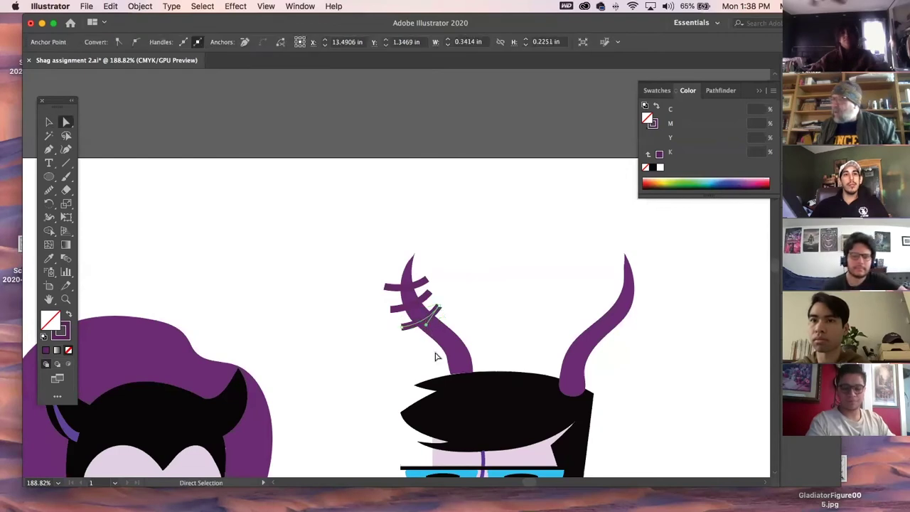
pyautogui.moveTo(426, 325); pyautogui.dragTo(427, 331)
pyautogui.click(49, 122)
pyautogui.click(205, 264)
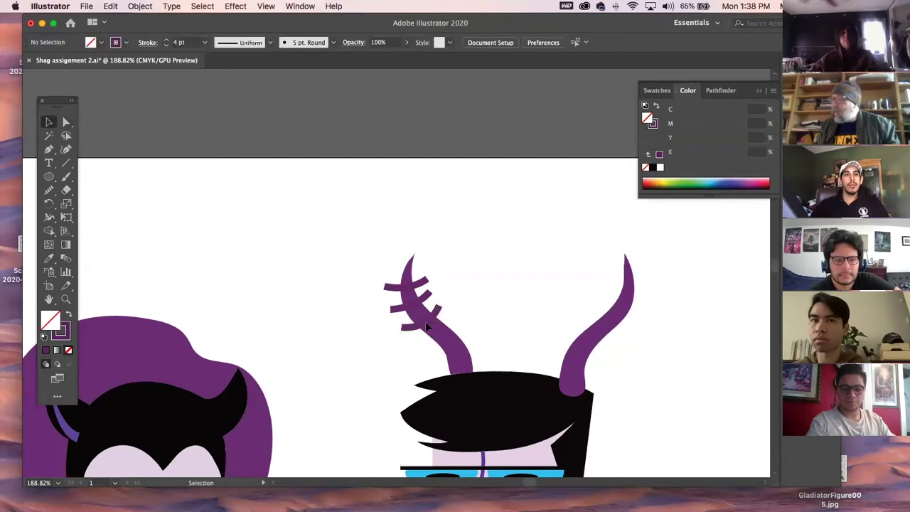
pyautogui.moveTo(425, 327)
pyautogui.mouseDown()
pyautogui.moveTo(481, 368)
pyautogui.moveTo(456, 360)
pyautogui.mouseUp()
# Select the horn's crossing strokes and run Object > Unlock All to unlock the horn.
pyautogui.click(423, 285)
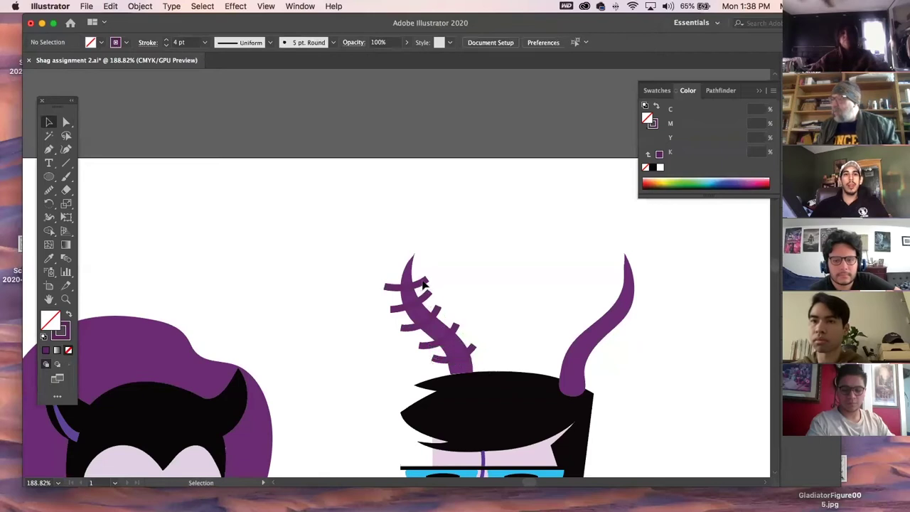
pyautogui.click(391, 287)
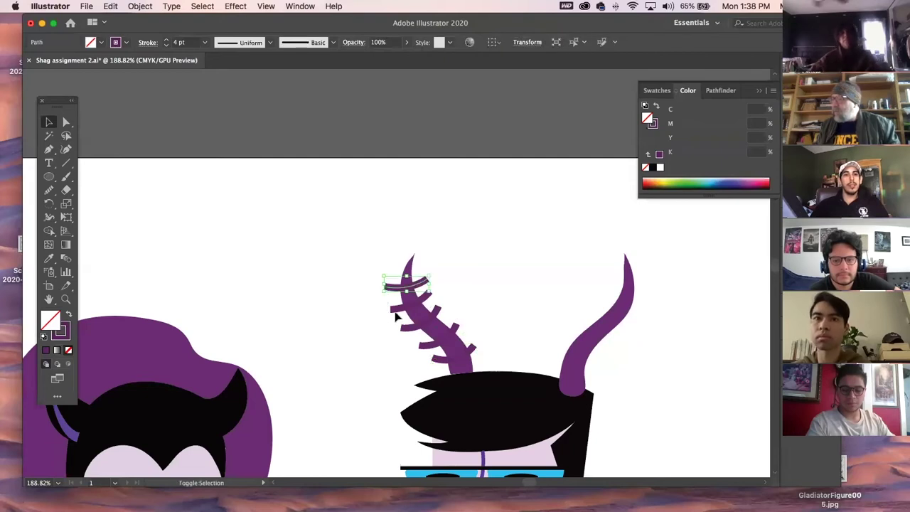
pyautogui.keyDown('shift'); pyautogui.click(396, 310); pyautogui.keyUp('shift')
pyautogui.keyDown('shift'); pyautogui.click(413, 332); pyautogui.keyUp('shift')
pyautogui.keyDown('shift'); pyautogui.click(430, 350); pyautogui.keyUp('shift')
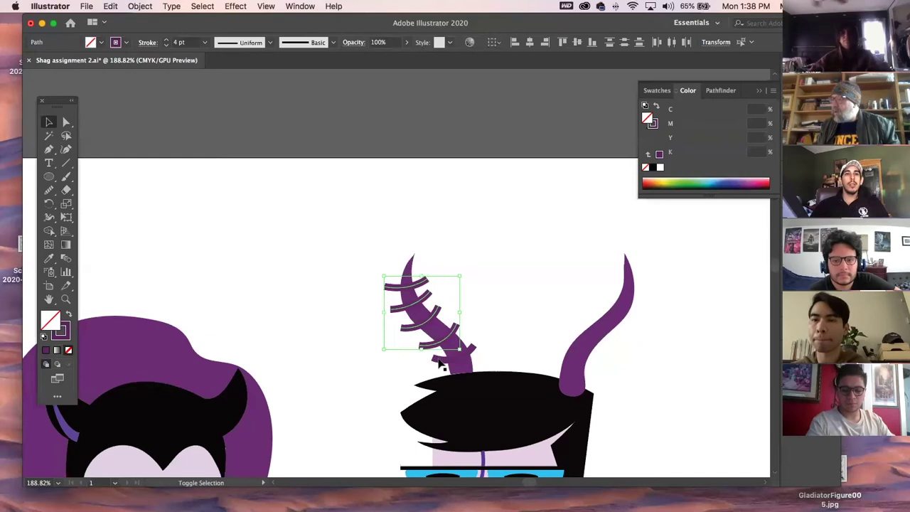
pyautogui.keyDown('shift'); pyautogui.click(441, 364); pyautogui.keyUp('shift')
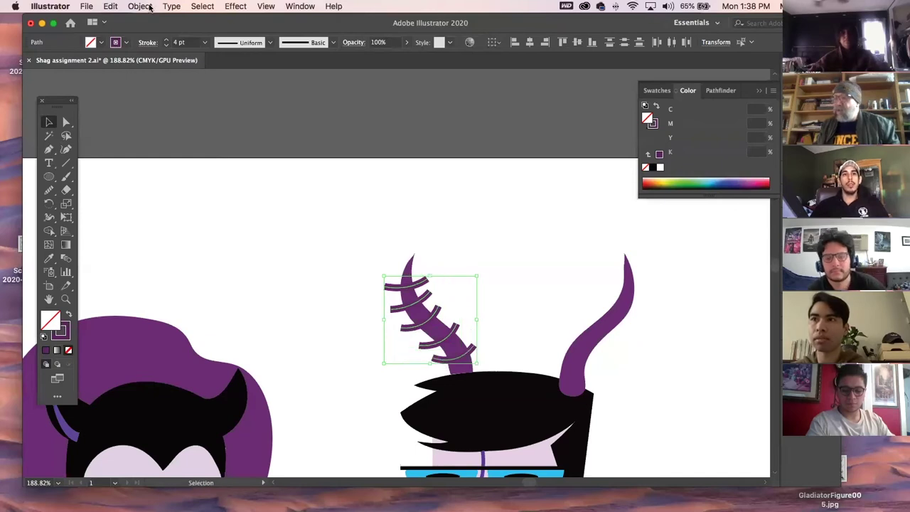
pyautogui.click(146, 6)
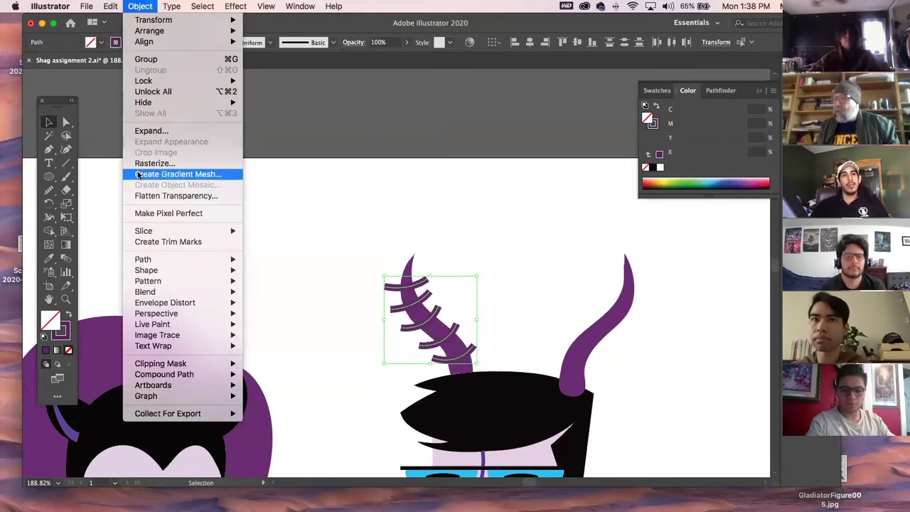
pyautogui.click(147, 93)
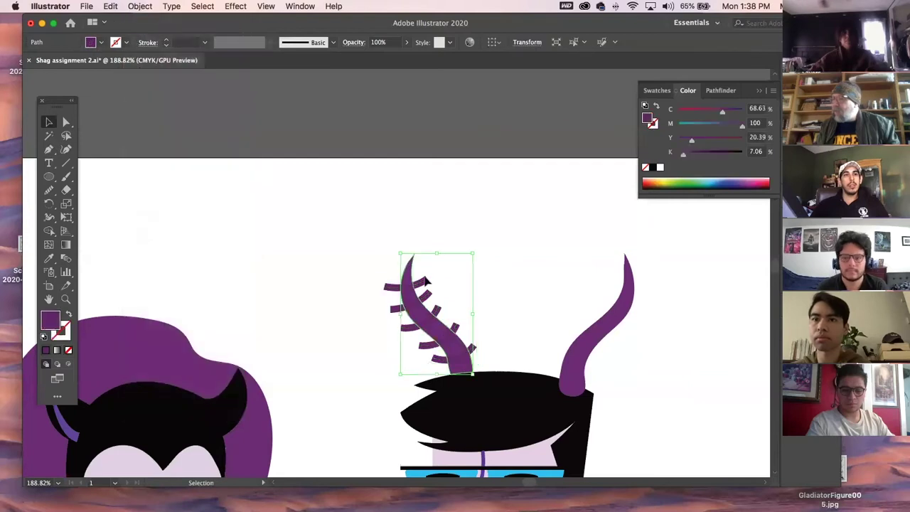
# Reselect the strokes and convert them to filled shapes with Object > Path > Outline Stroke.
pyautogui.click(391, 313)
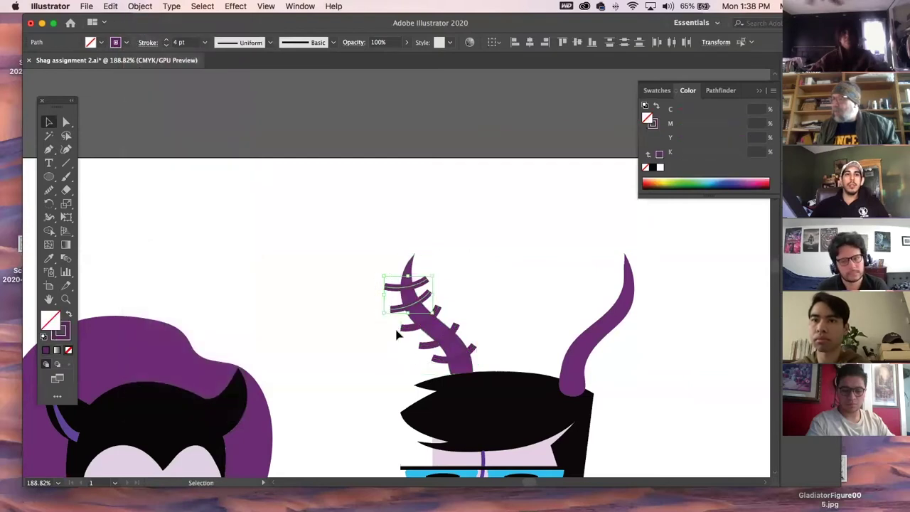
pyautogui.keyDown('shift'); pyautogui.click(430, 350); pyautogui.keyUp('shift')
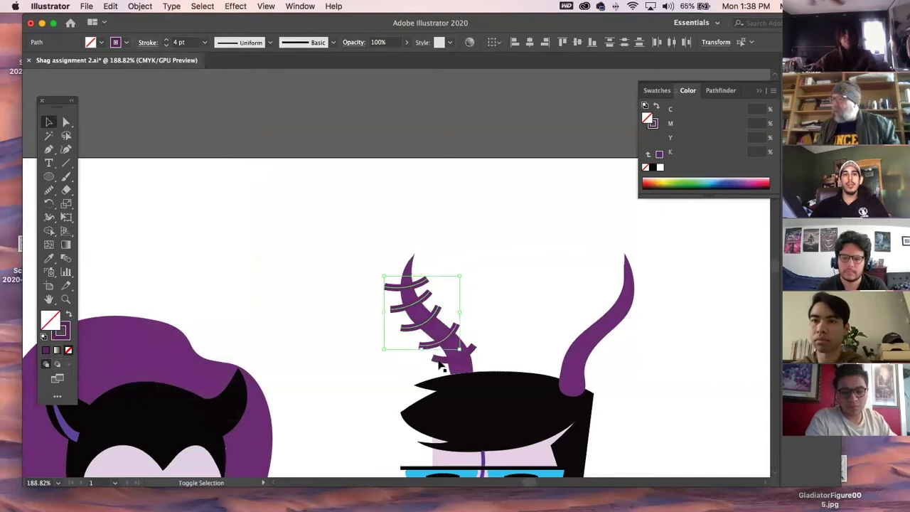
pyautogui.keyDown('shift'); pyautogui.click(441, 362); pyautogui.keyUp('shift')
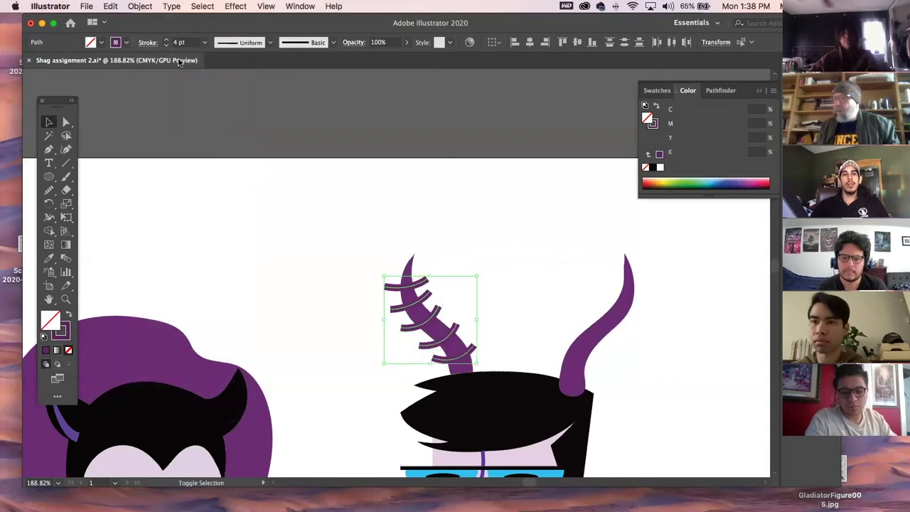
pyautogui.click(148, 6)
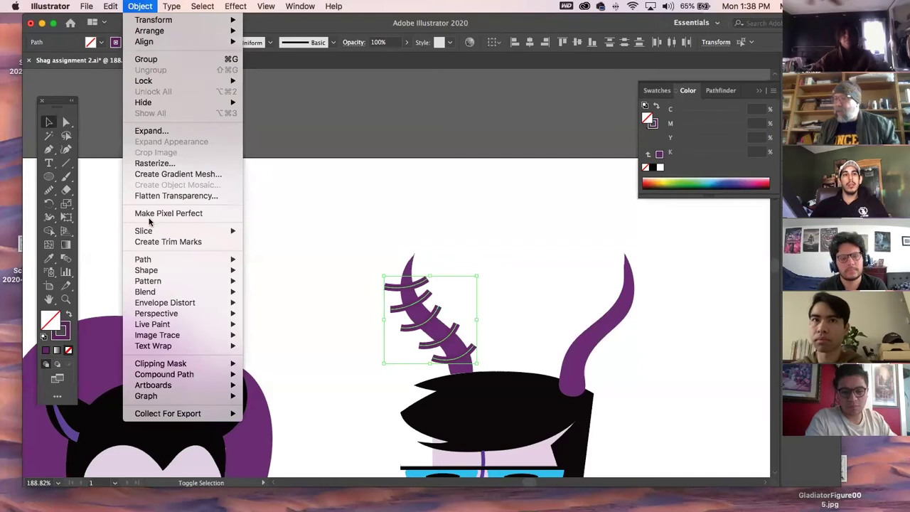
pyautogui.moveTo(152, 262)
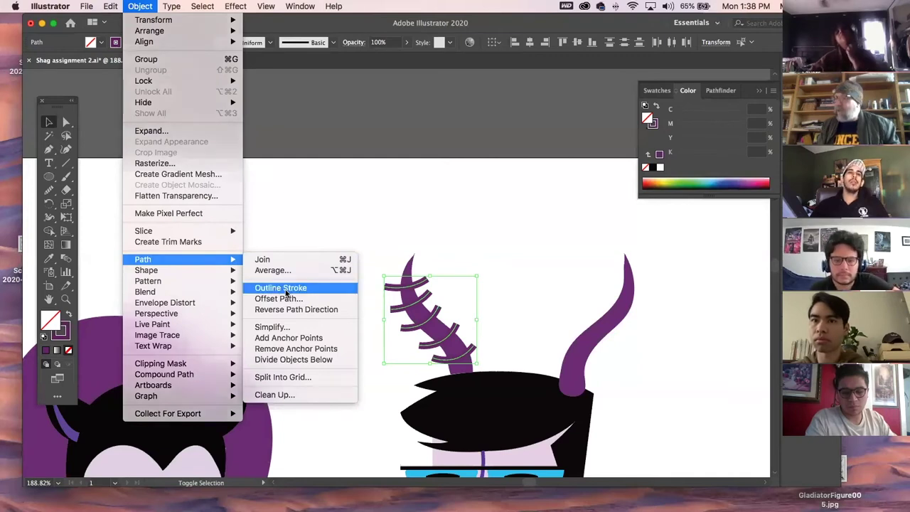
pyautogui.click(286, 290)
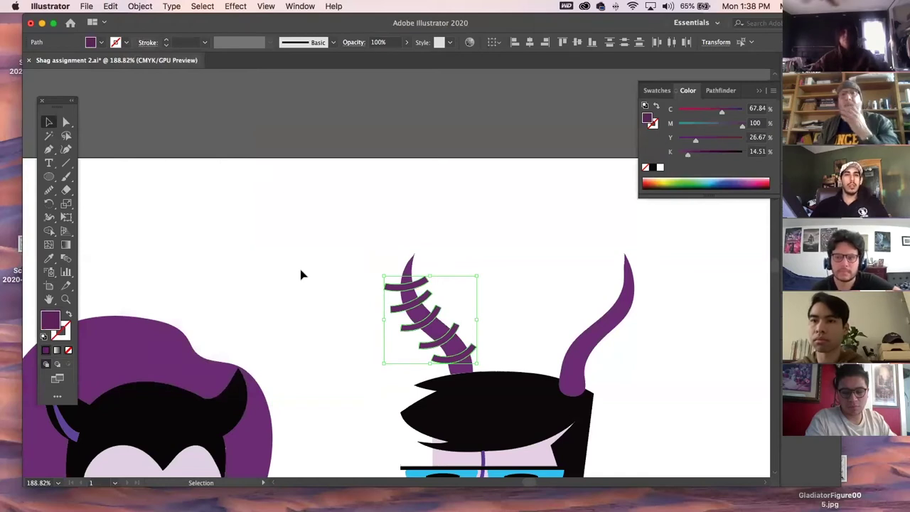
pyautogui.click(318, 264)
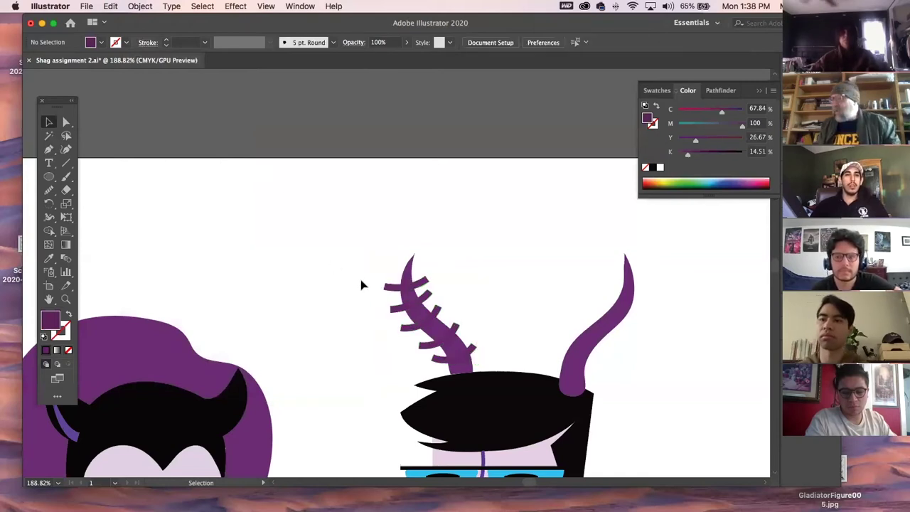
pyautogui.click(67, 301)
pyautogui.moveTo(436, 296); pyautogui.dragTo(500, 362)
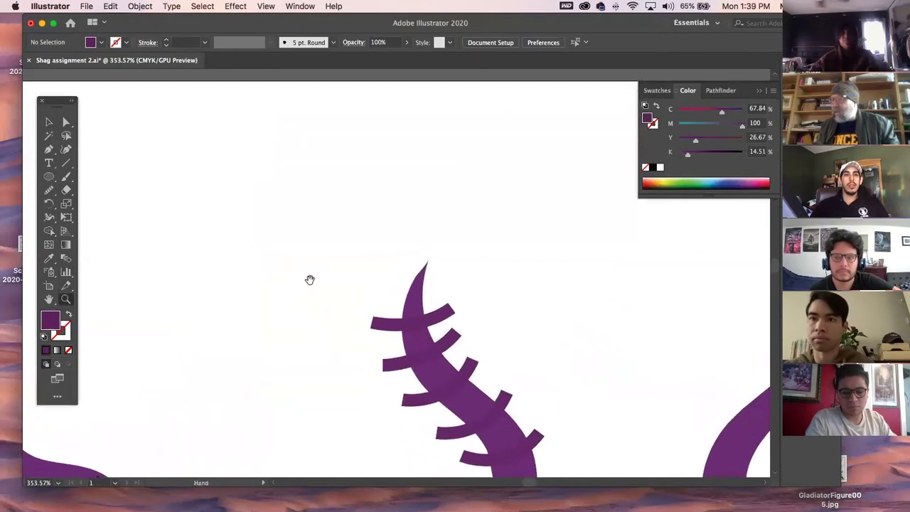
pyautogui.click(47, 122)
pyautogui.click(388, 332)
pyautogui.click(506, 432)
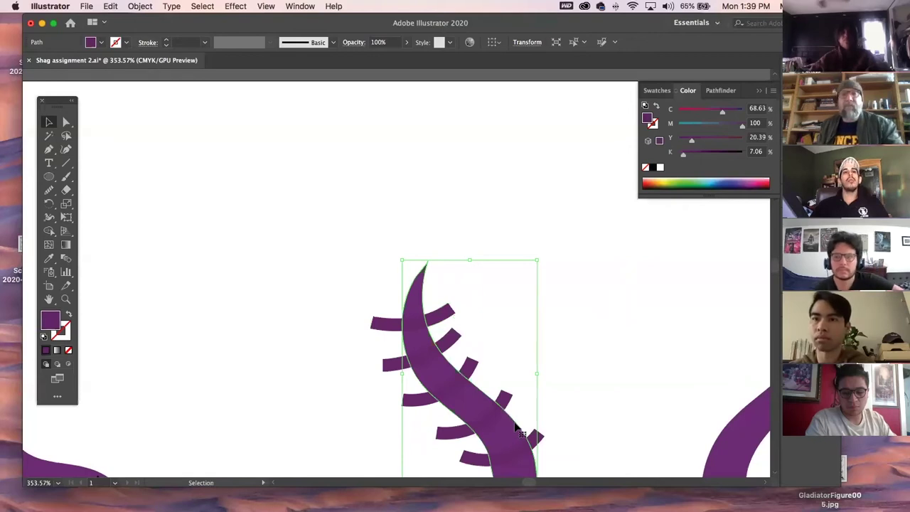
pyautogui.moveTo(501, 421); pyautogui.dragTo(497, 265)
pyautogui.click(281, 178)
pyautogui.moveTo(278, 178); pyautogui.dragTo(443, 347)
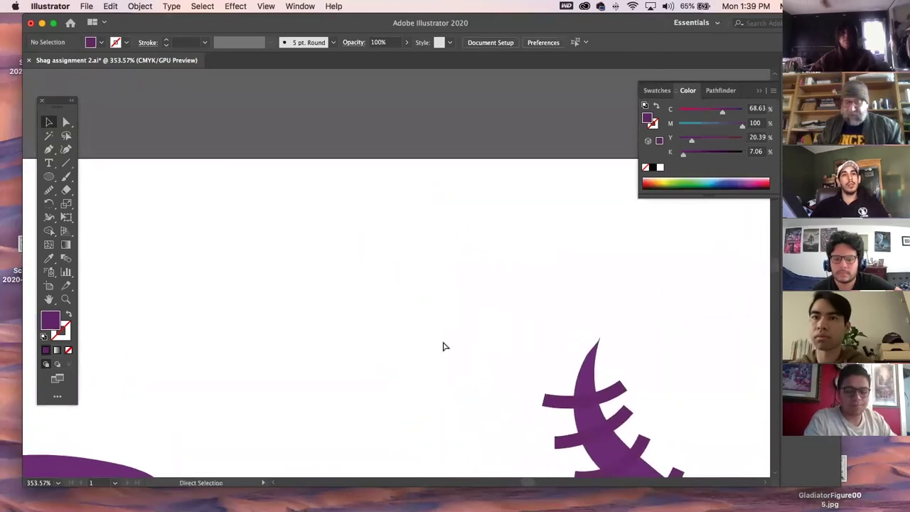
pyautogui.press('super+minus')
pyautogui.press('super+minus')
pyautogui.press('super+minus')
pyautogui.moveTo(512, 309); pyautogui.dragTo(250, 151)
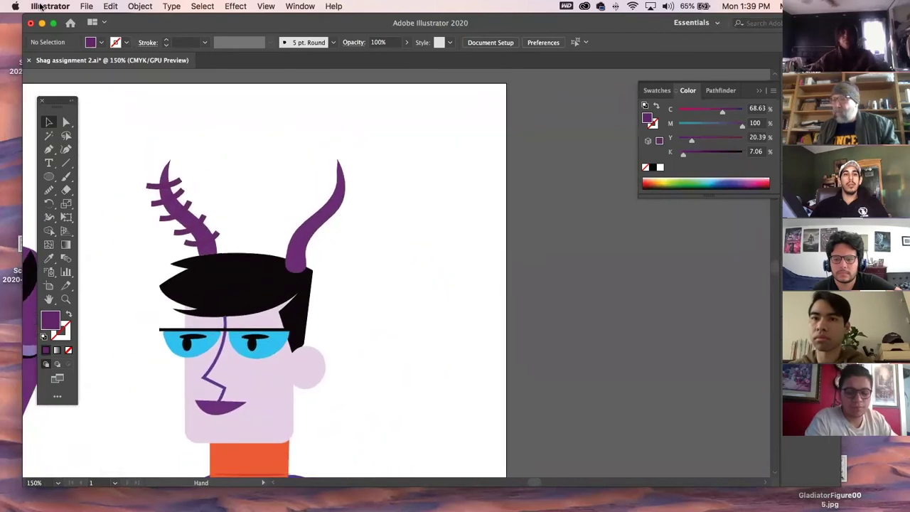
# Create a new blank document from File > New.
pyautogui.click(87, 6)
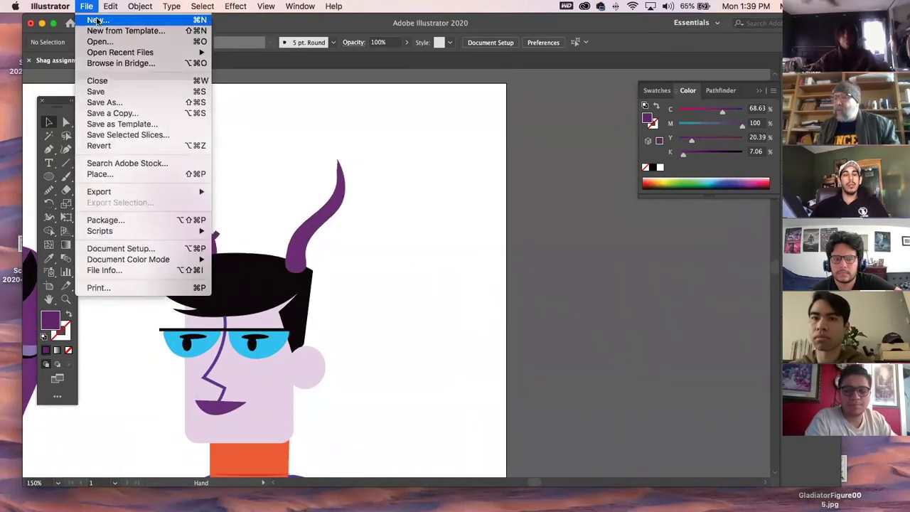
pyautogui.click(98, 20)
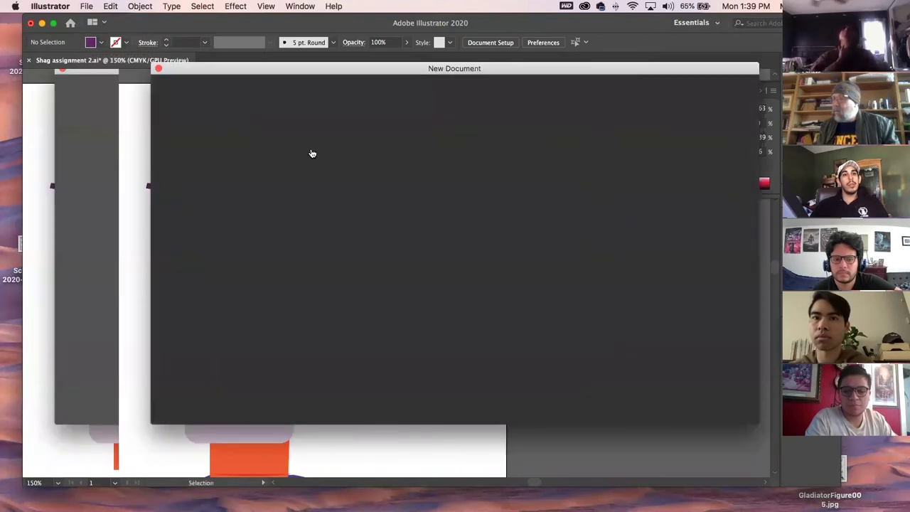
pyautogui.doubleClick(229, 169)
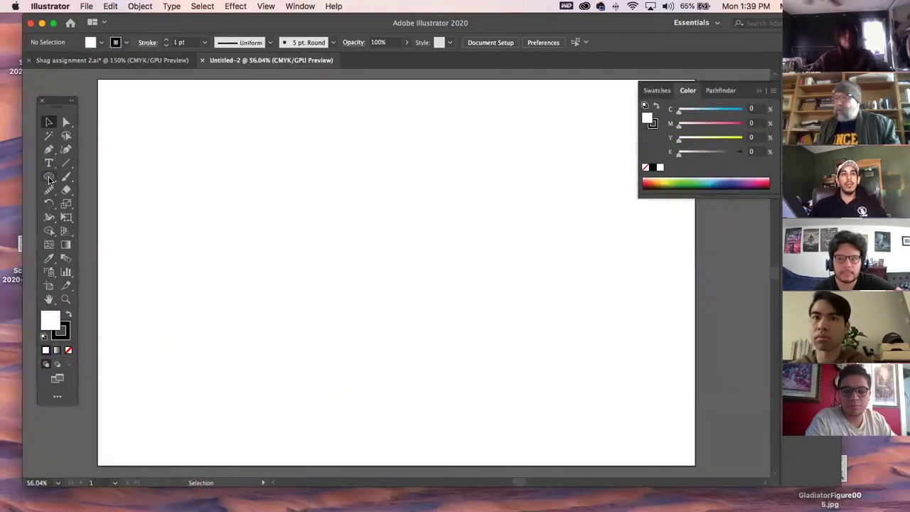
# Shrink the Illustrator window, preview nat.psd on the desktop, and move the window lower.
pyautogui.doubleClick(258, 27)
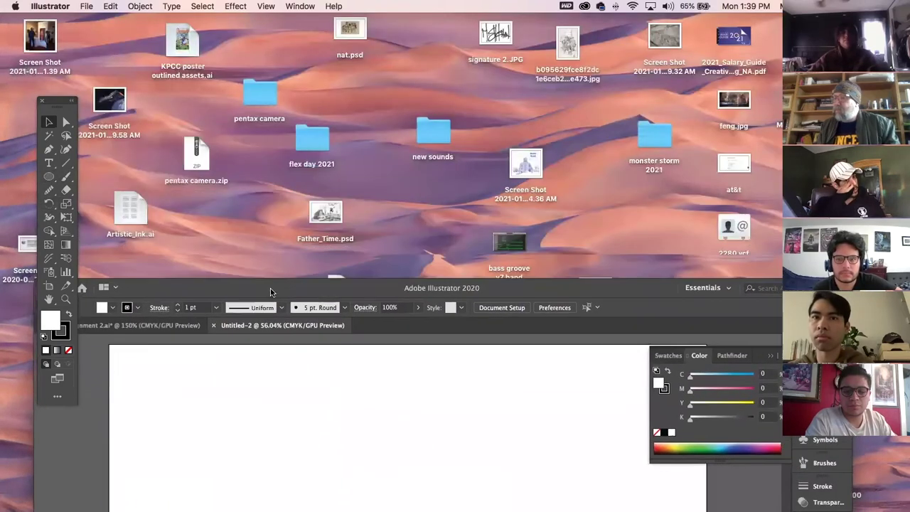
pyautogui.click(350, 28)
pyautogui.press('space')
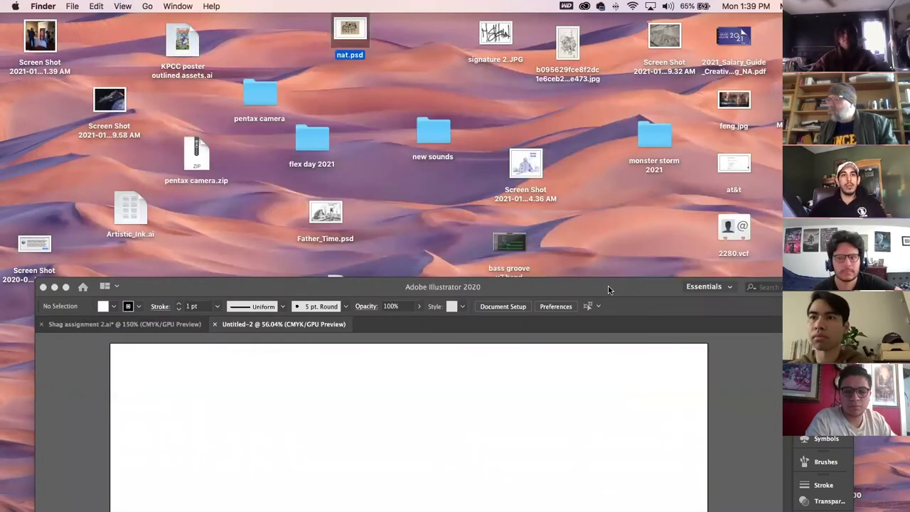
pyautogui.click(621, 458)
pyautogui.moveTo(624, 288); pyautogui.dragTo(648, 337)
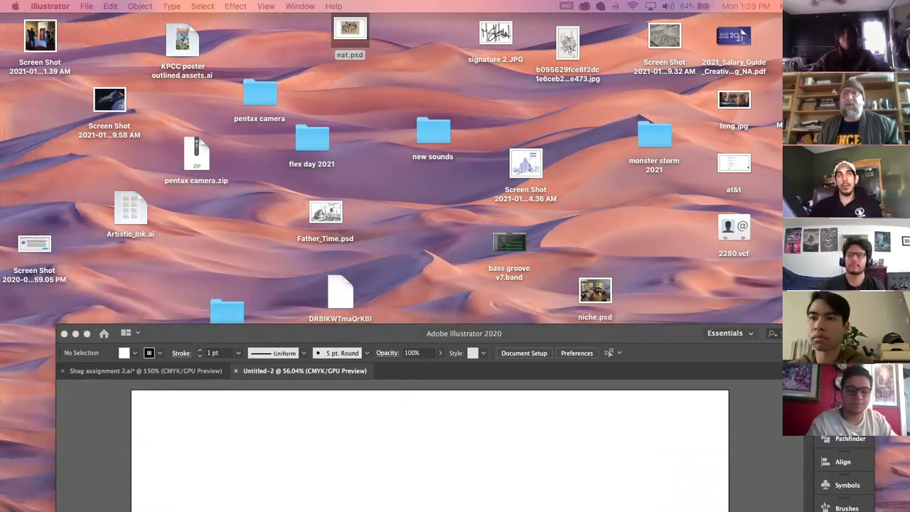
# Drag the raven image from the desktop into Untitled-2 and restore the Illustrator window.
pyautogui.moveTo(543, 510); pyautogui.dragTo(536, 462)
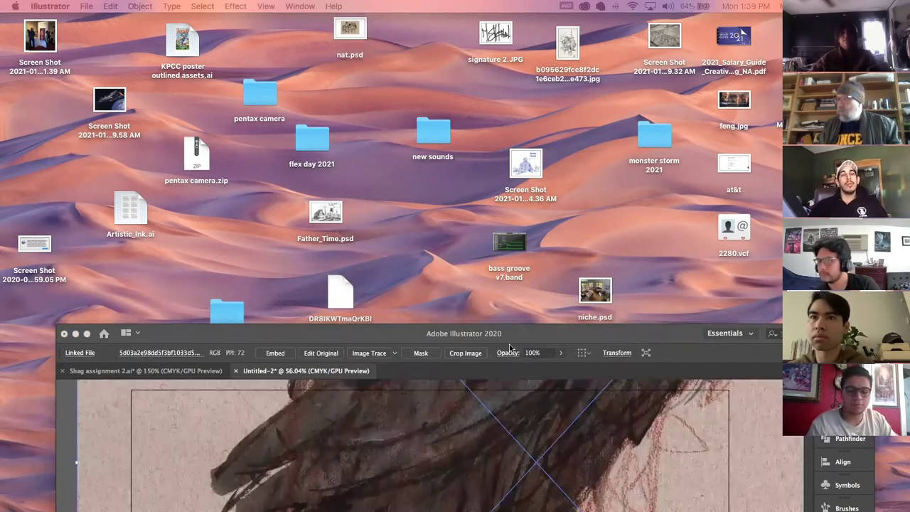
pyautogui.click(496, 337)
pyautogui.moveTo(551, 332); pyautogui.dragTo(501, 94)
# Reposition the raven picture on the artboard, undoing two misplaced moves.
pyautogui.moveTo(408, 183); pyautogui.dragTo(431, 335)
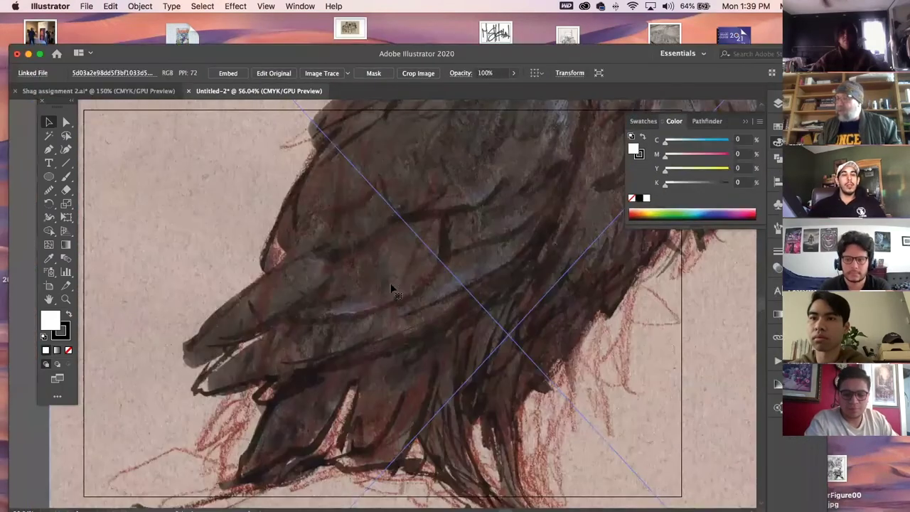
pyautogui.moveTo(391, 265); pyautogui.dragTo(417, 366)
pyautogui.moveTo(311, 241); pyautogui.dragTo(437, 428)
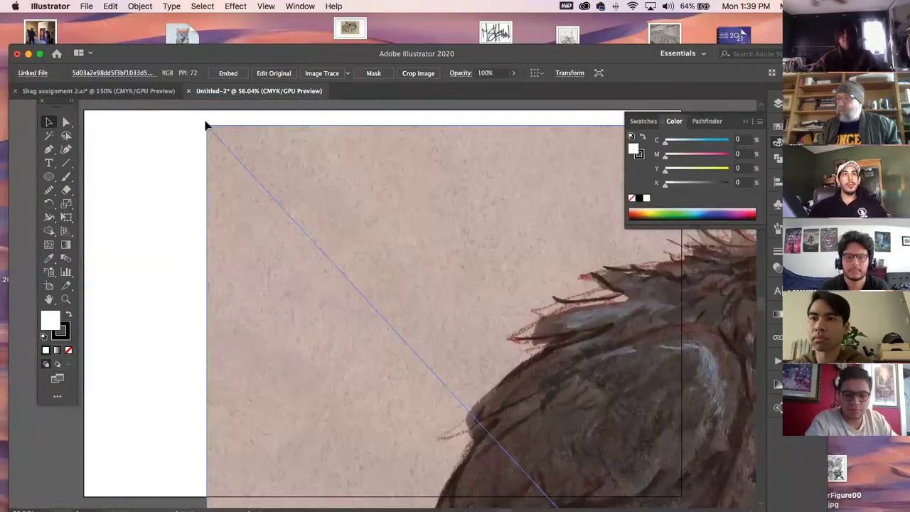
pyautogui.moveTo(208, 124); pyautogui.dragTo(391, 349)
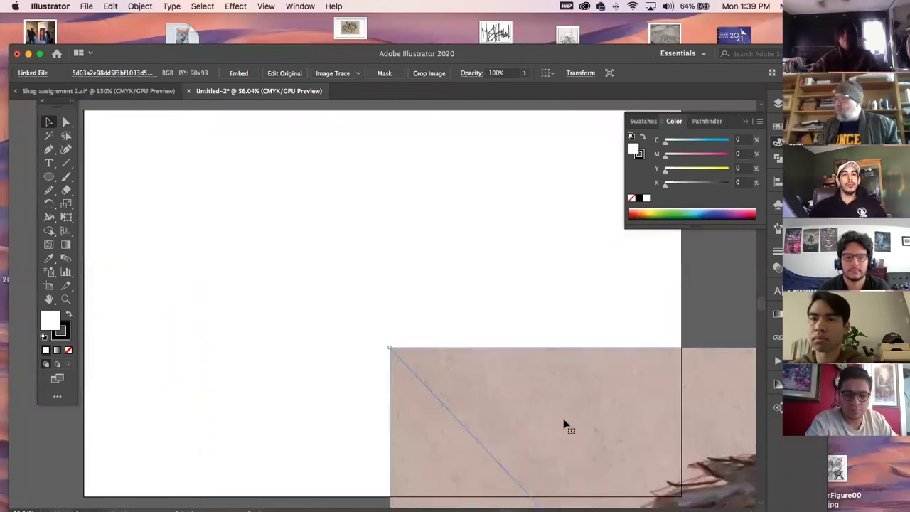
pyautogui.moveTo(338, 239); pyautogui.dragTo(316, 217)
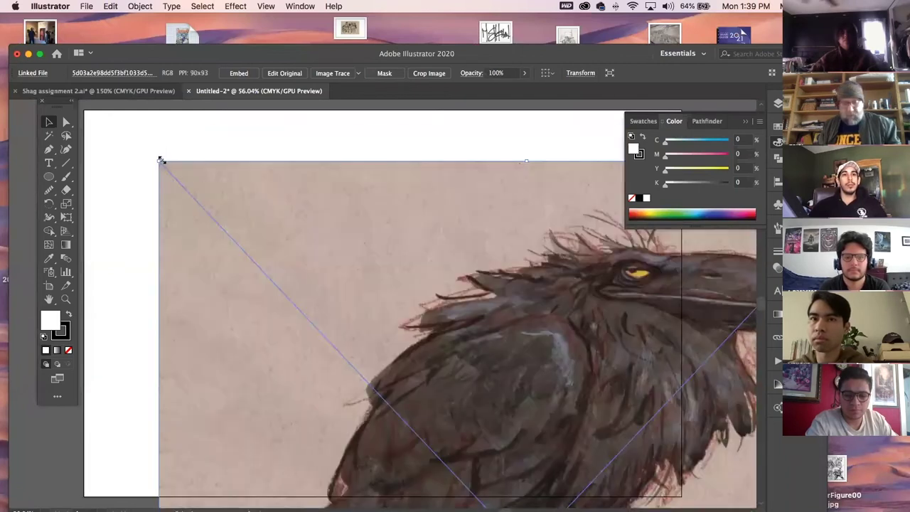
pyautogui.press('super+z')
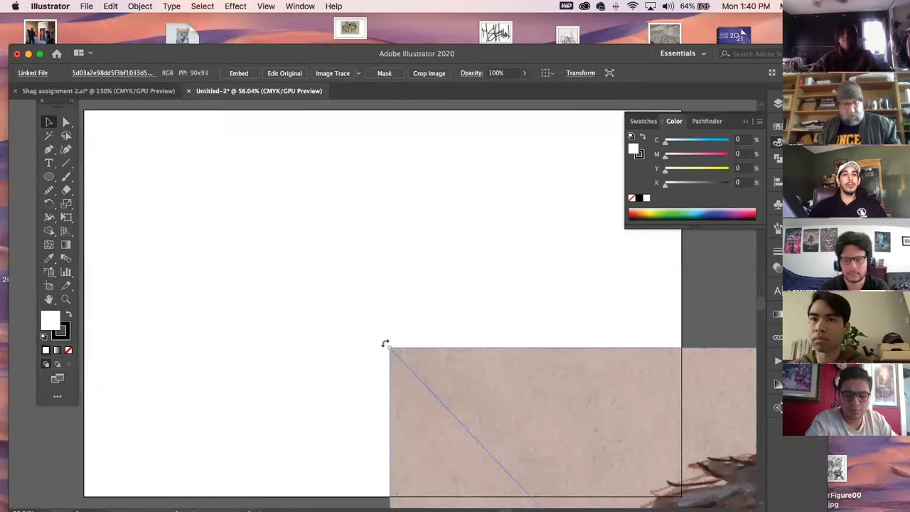
pyautogui.press('super+z')
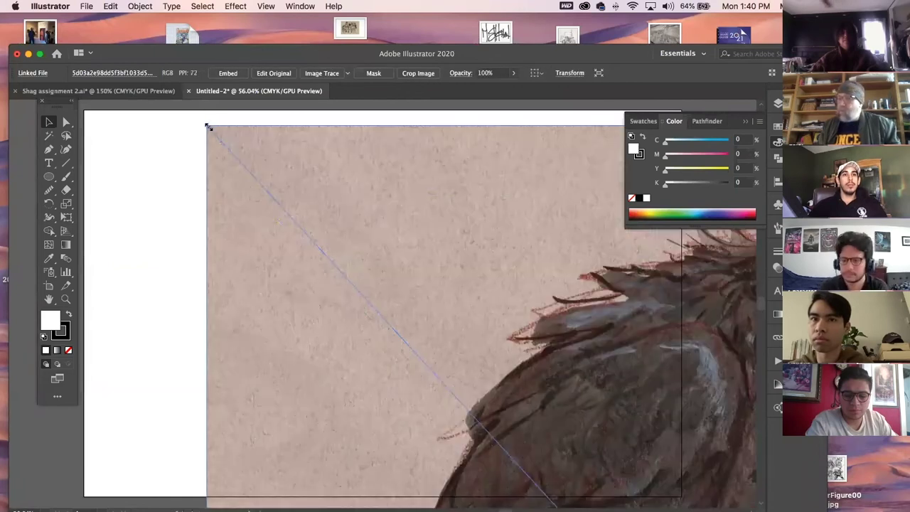
pyautogui.moveTo(206, 126); pyautogui.dragTo(512, 459)
pyautogui.moveTo(570, 481); pyautogui.dragTo(213, 147)
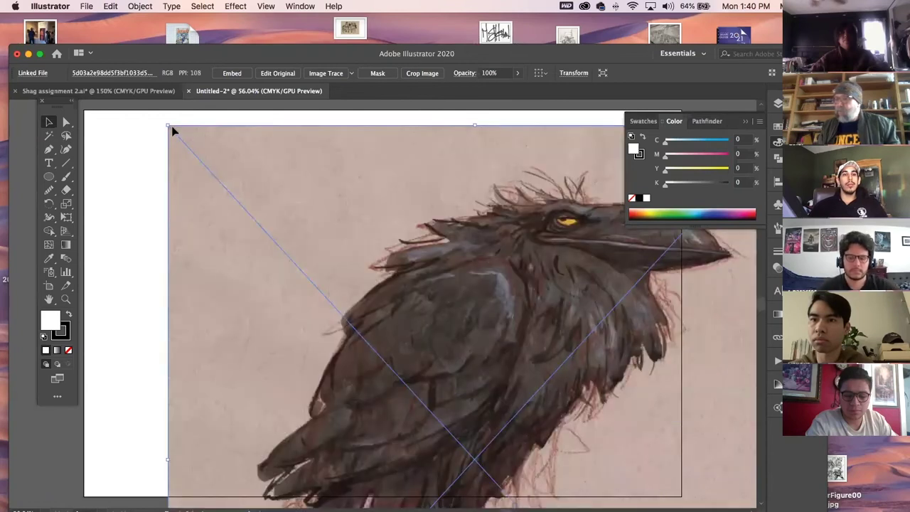
# Scale the raven picture down from its corner until it fits the artboard.
pyautogui.moveTo(170, 126); pyautogui.dragTo(372, 344)
pyautogui.moveTo(521, 414); pyautogui.dragTo(327, 237)
pyautogui.moveTo(168, 155); pyautogui.dragTo(300, 232)
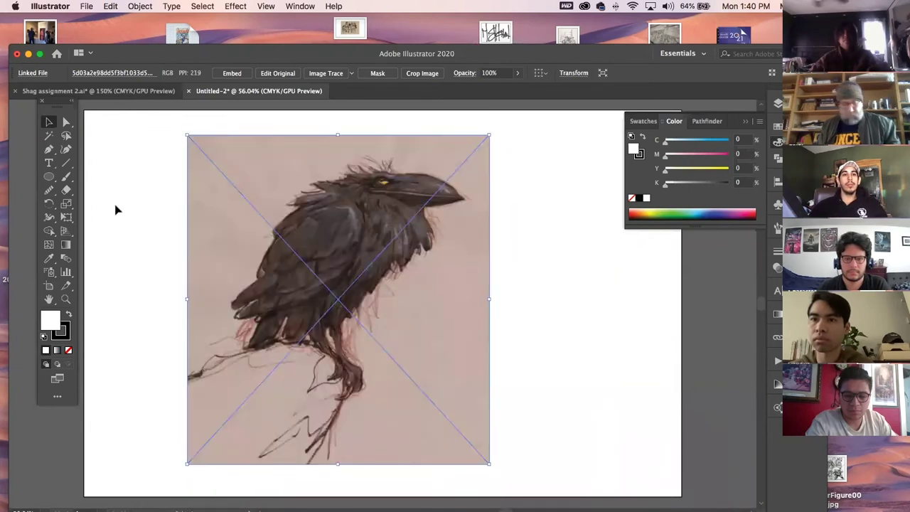
# Draw a large star over the raven picture with the Star tool.
pyautogui.click(124, 187)
pyautogui.click(49, 177)
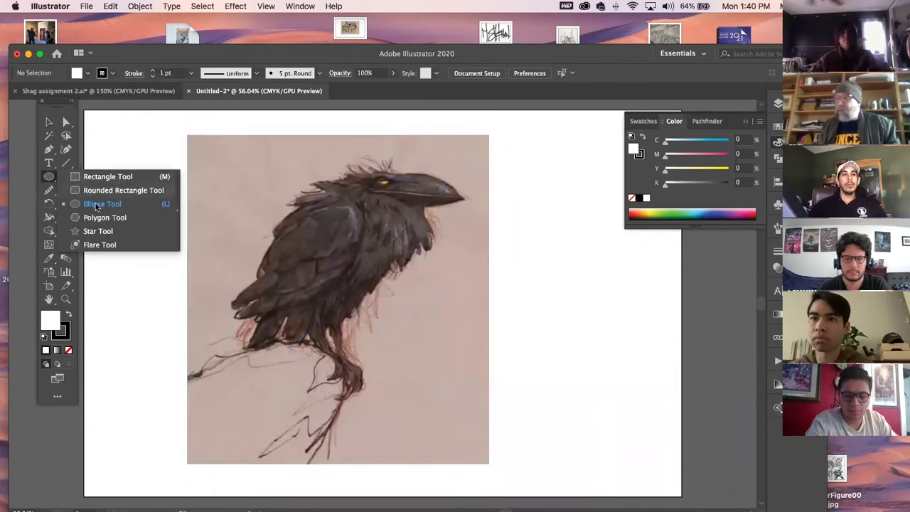
pyautogui.click(98, 231)
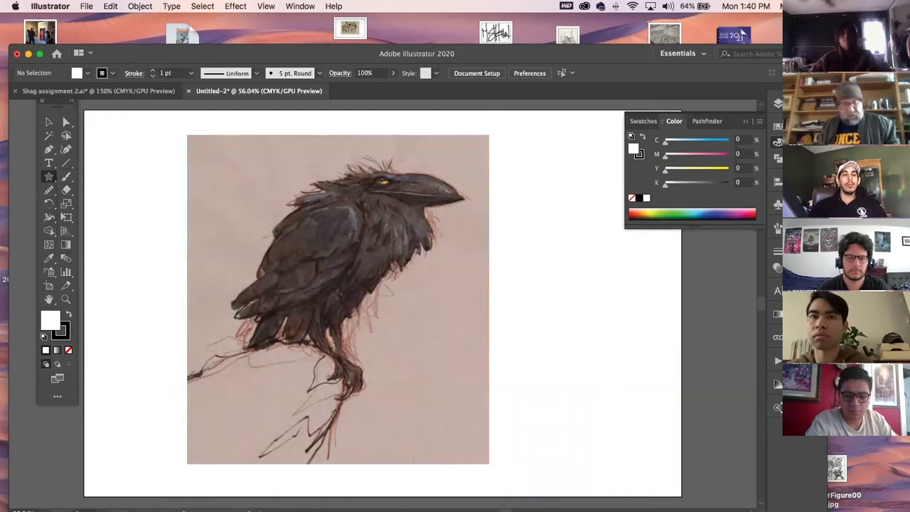
pyautogui.moveTo(390, 205); pyautogui.dragTo(441, 328)
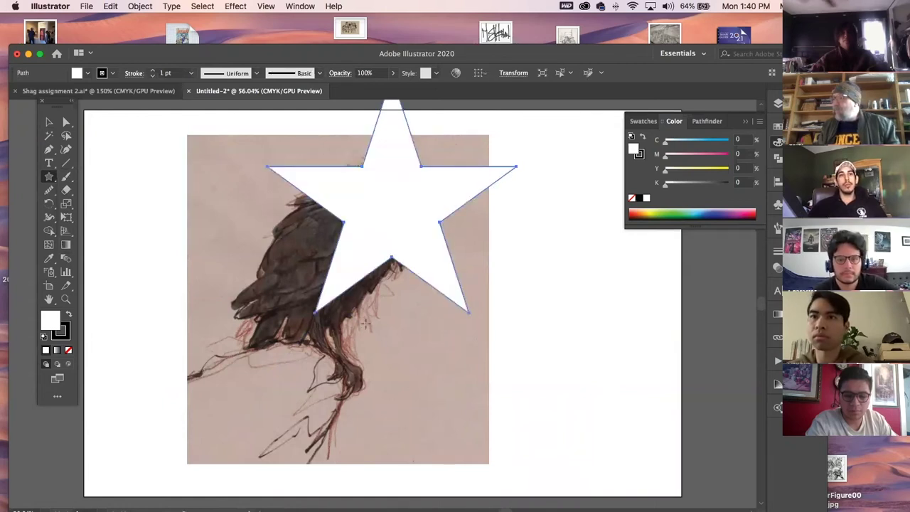
# Select the star and picture together and apply Object > Clipping Mask > Make.
pyautogui.press('v')
pyautogui.moveTo(613, 357); pyautogui.dragTo(398, 214)
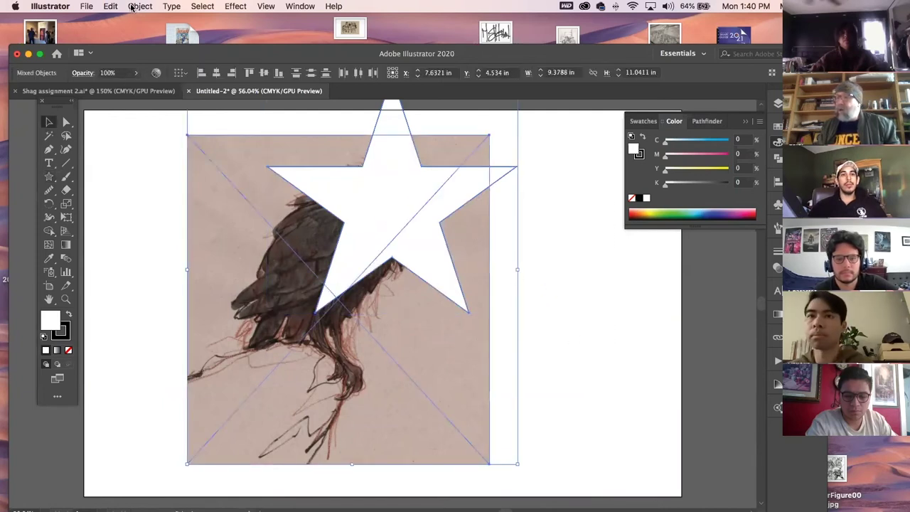
pyautogui.click(132, 7)
pyautogui.moveTo(213, 363)
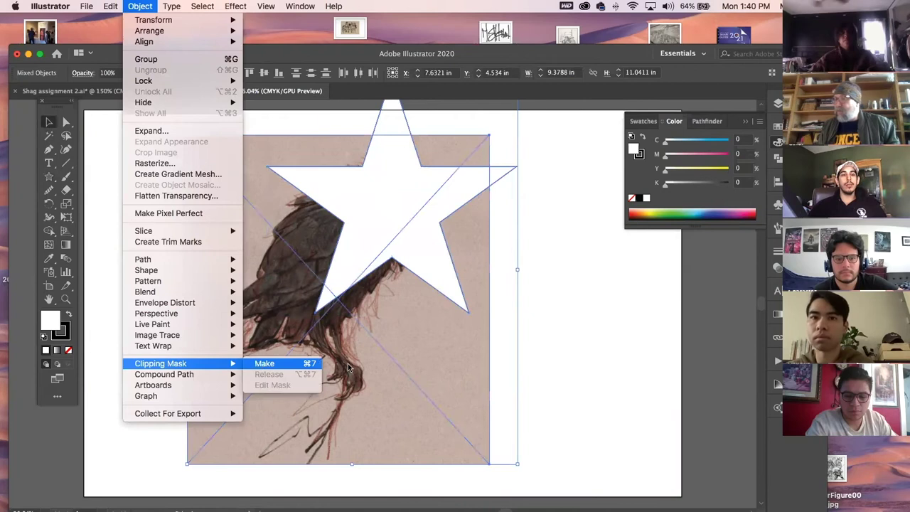
pyautogui.click(280, 363)
pyautogui.click(580, 324)
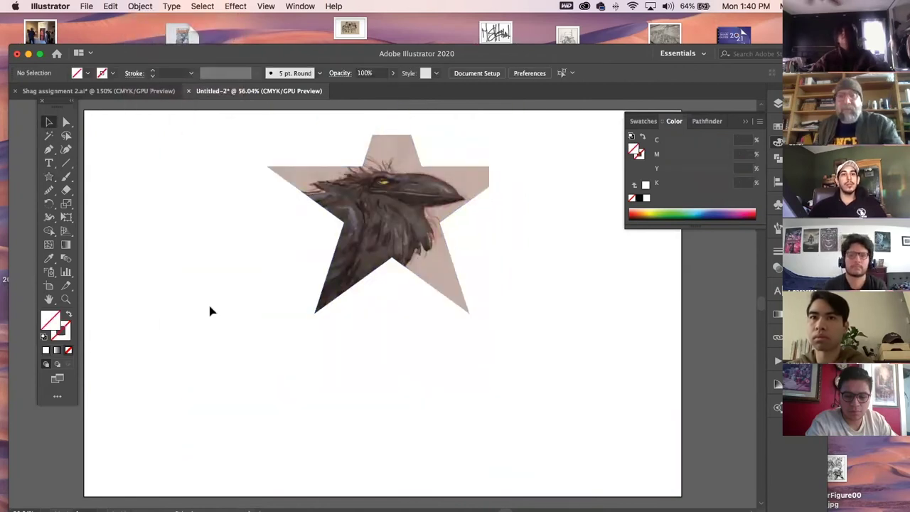
# Move and enlarge the raven picture inside the clip group, then move the star group.
pyautogui.doubleClick(397, 202)
pyautogui.click(397, 202)
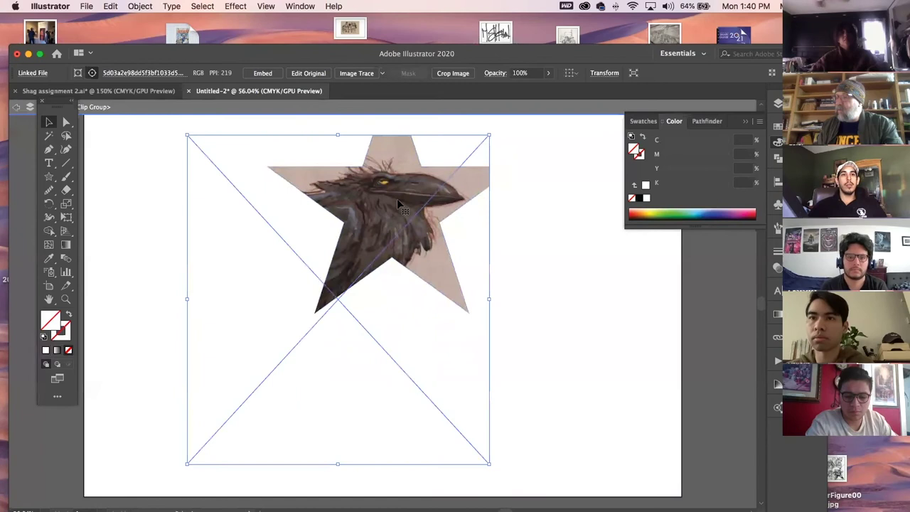
pyautogui.moveTo(389, 213); pyautogui.dragTo(413, 315)
pyautogui.moveTo(501, 211); pyautogui.dragTo(518, 189)
pyautogui.click(562, 252)
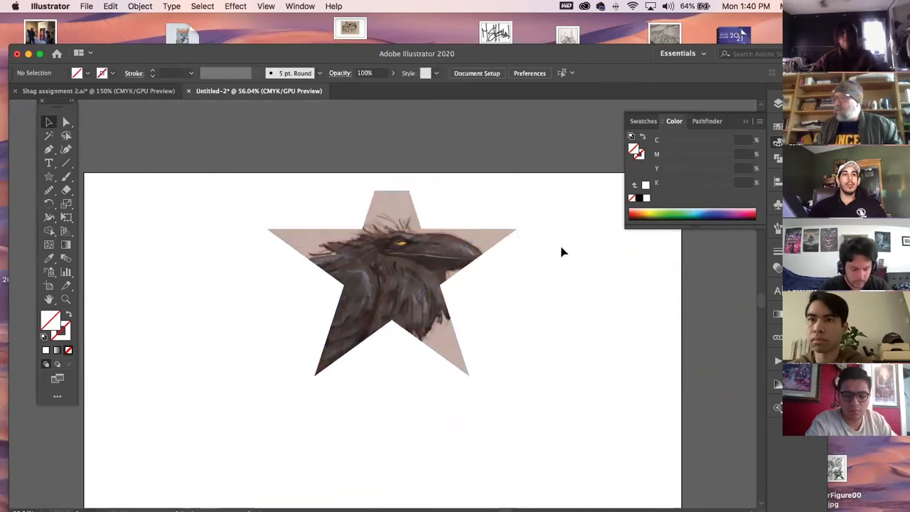
pyautogui.click(412, 264)
pyautogui.click(619, 327)
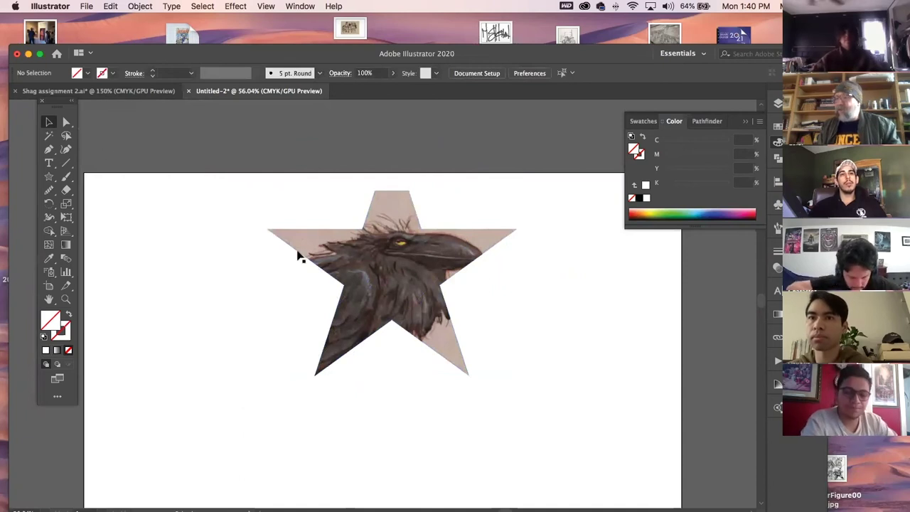
pyautogui.moveTo(386, 261); pyautogui.dragTo(326, 340)
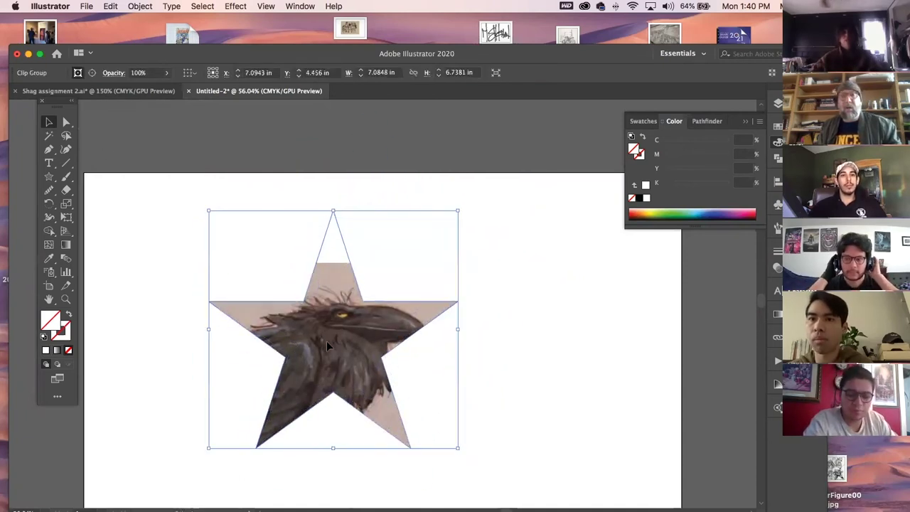
# Undo those clip adjustments and apply Object > Clipping Mask > Release.
pyautogui.press('super+z')
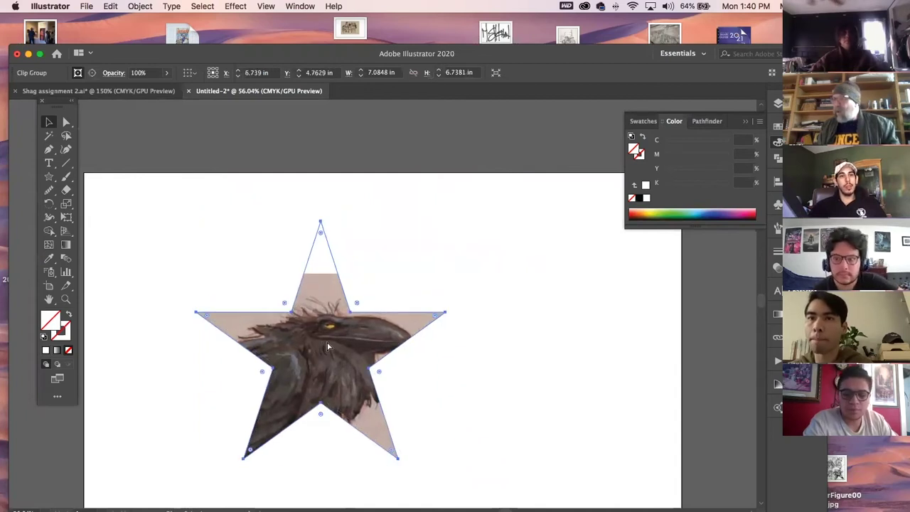
pyautogui.press('super+z')
pyautogui.press('super+z')
pyautogui.press('super+z')
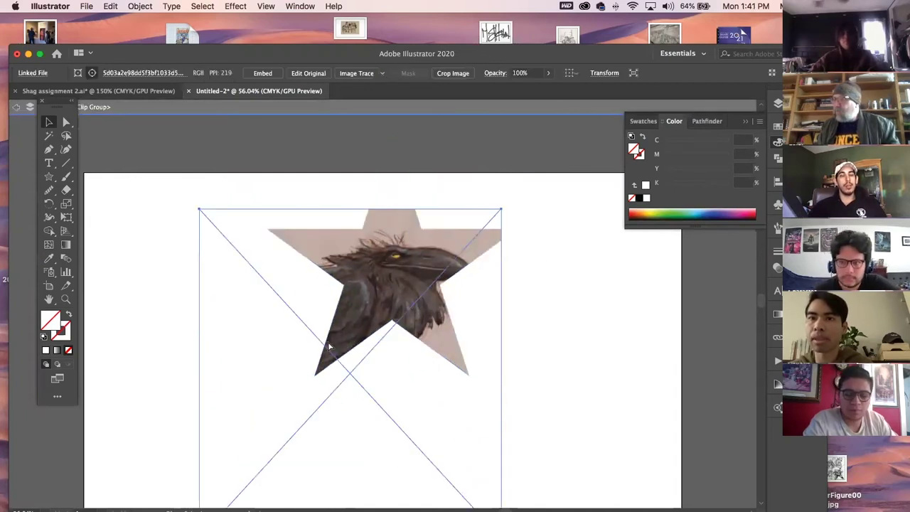
pyautogui.press('super+z')
pyautogui.press('super+z')
pyautogui.press('super+z')
pyautogui.press('super+z')
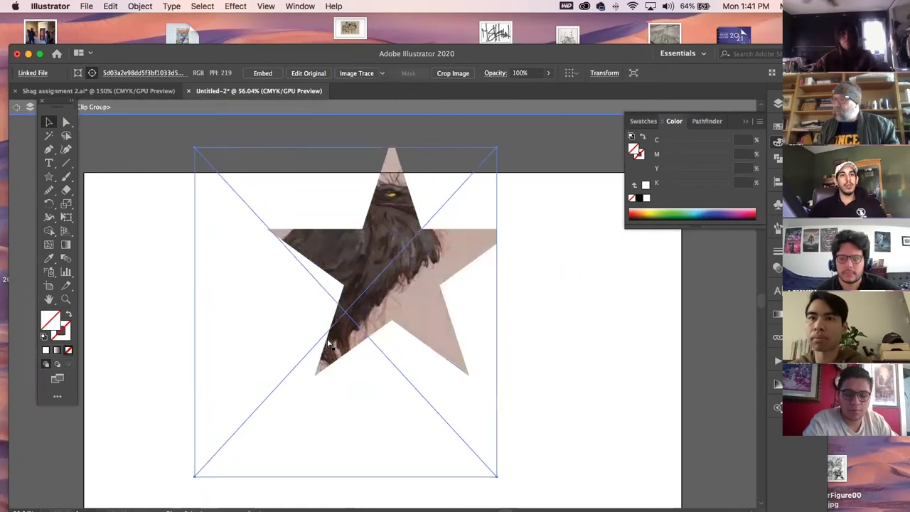
pyautogui.press('super+z')
pyautogui.press('super+z')
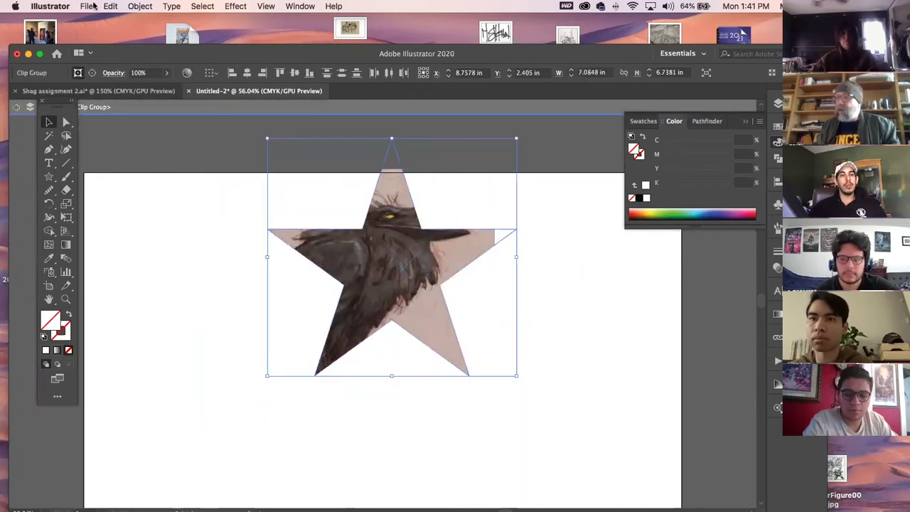
pyautogui.click(149, 8)
pyautogui.moveTo(213, 363)
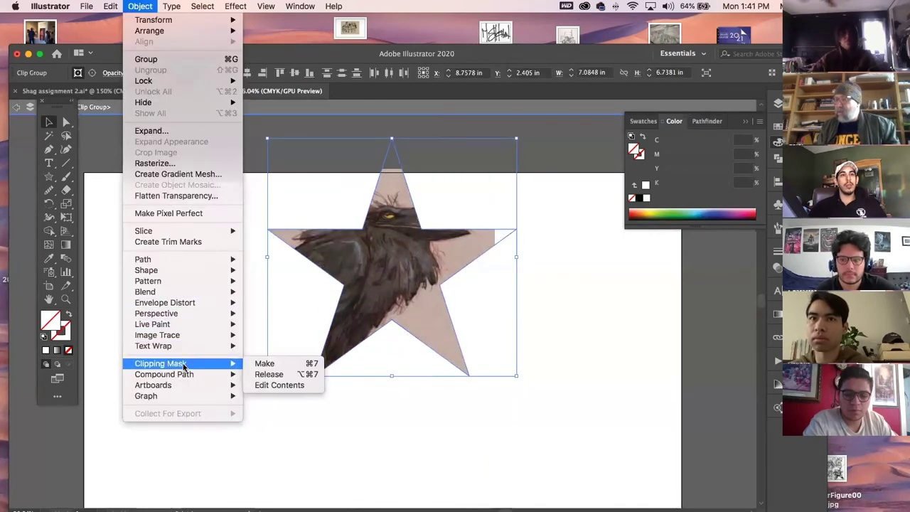
pyautogui.click(288, 376)
pyautogui.click(168, 329)
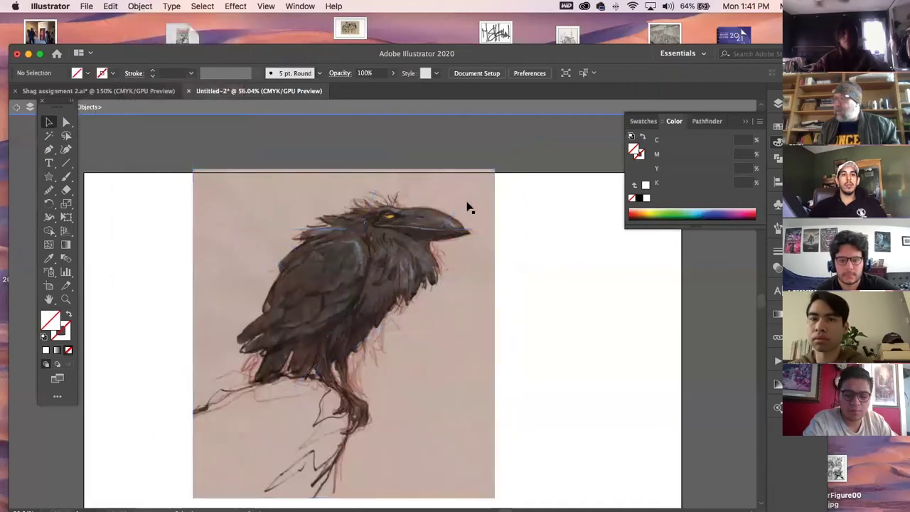
# Move the raven picture left, delete the old star outline, and draw a new star over its head.
pyautogui.moveTo(474, 220); pyautogui.dragTo(331, 245)
pyautogui.moveTo(413, 180); pyautogui.dragTo(493, 336)
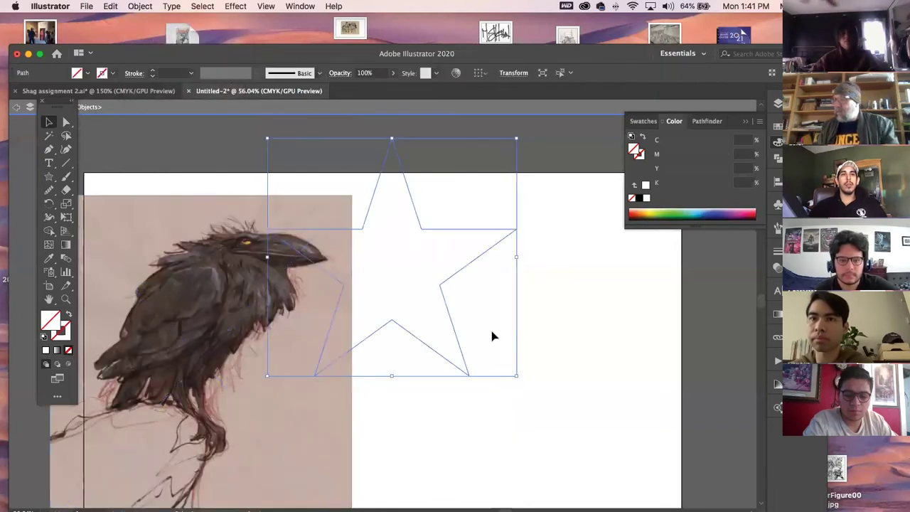
pyautogui.press('Delete')
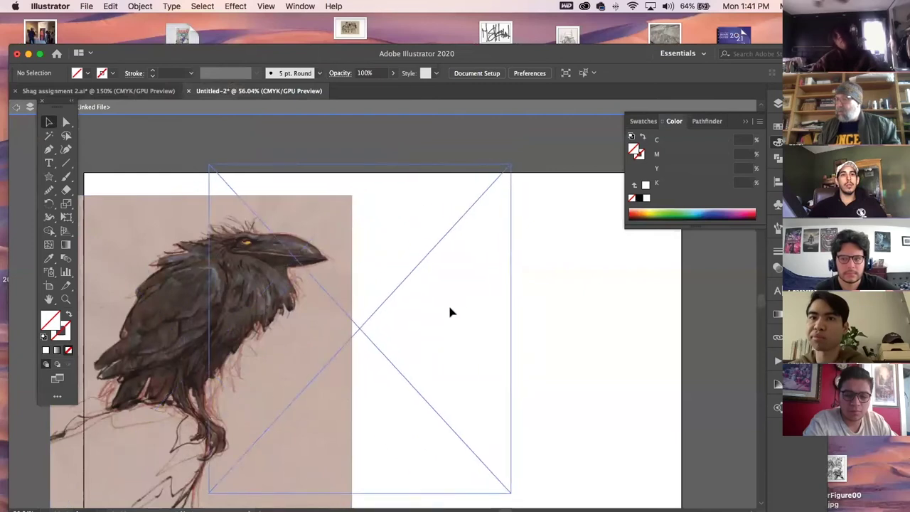
pyautogui.click(423, 330)
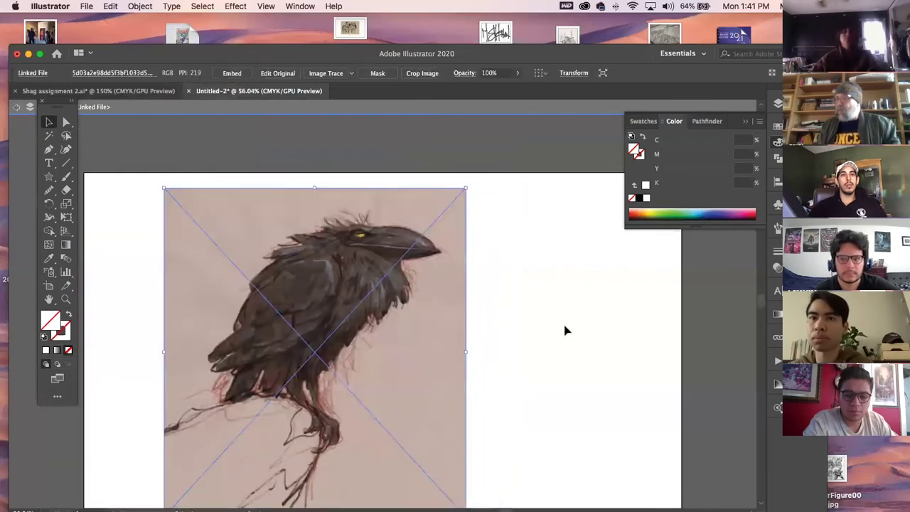
pyautogui.click(48, 177)
pyautogui.moveTo(396, 221); pyautogui.dragTo(434, 283)
# Draw a circle and a rounded rectangle over the raven.
pyautogui.moveTo(50, 178); pyautogui.dragTo(101, 203)
pyautogui.moveTo(248, 209); pyautogui.dragTo(329, 290)
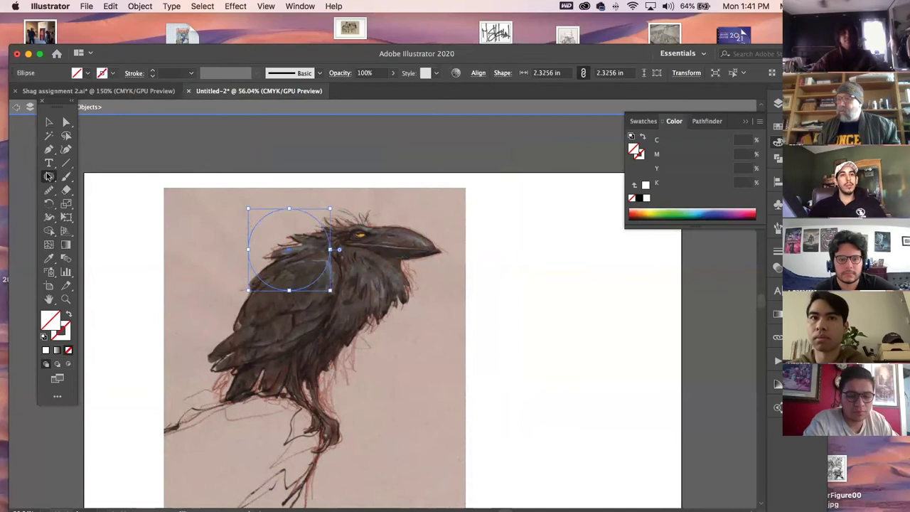
pyautogui.moveTo(48, 178); pyautogui.dragTo(87, 192)
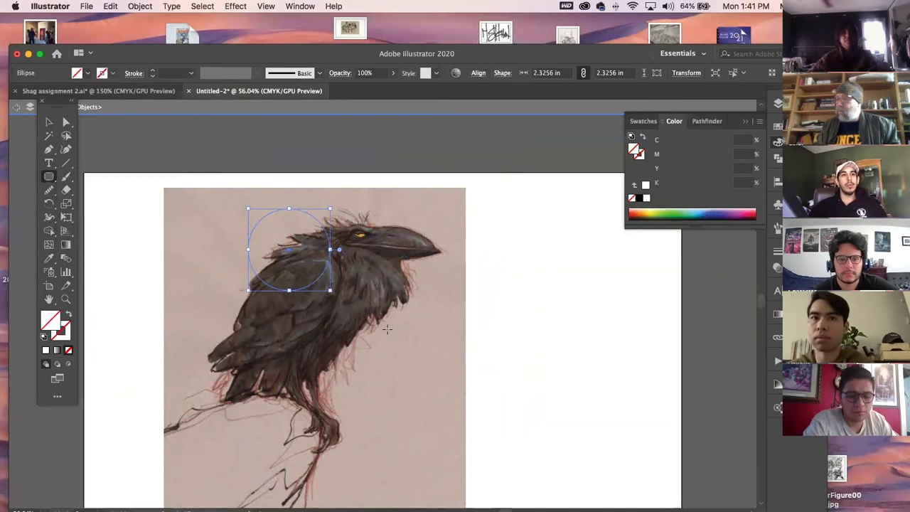
pyautogui.moveTo(358, 311); pyautogui.dragTo(414, 368)
pyautogui.click(49, 123)
# Exit isolation mode and give the star, circle and rounded rectangle a black outline.
pyautogui.doubleClick(515, 346)
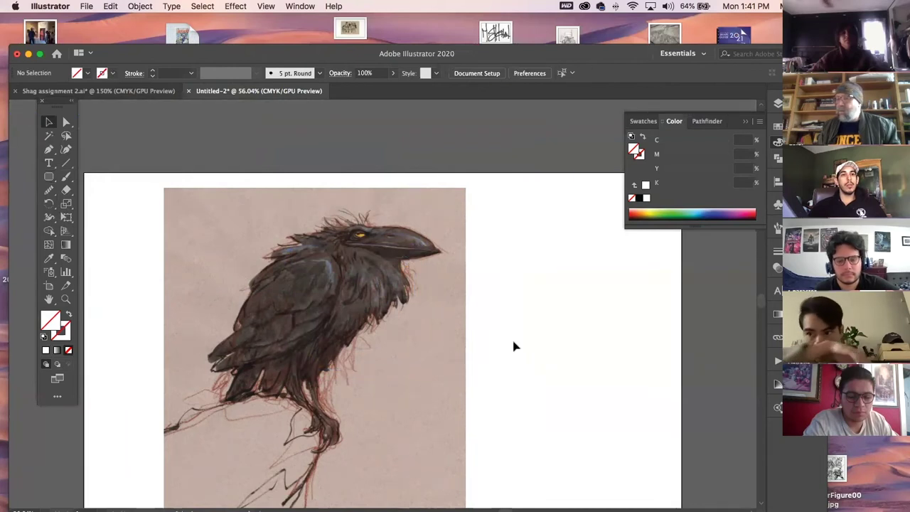
pyautogui.click(438, 307)
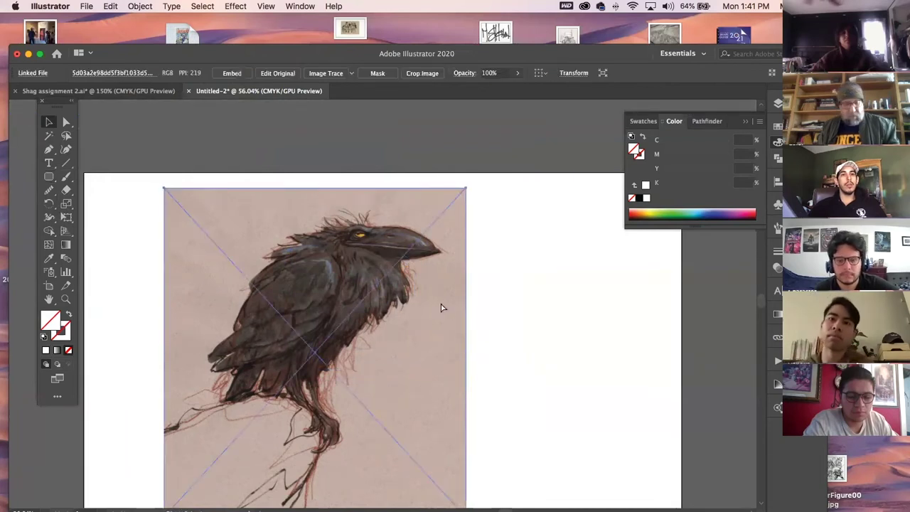
pyautogui.click(229, 125)
pyautogui.press('super+a')
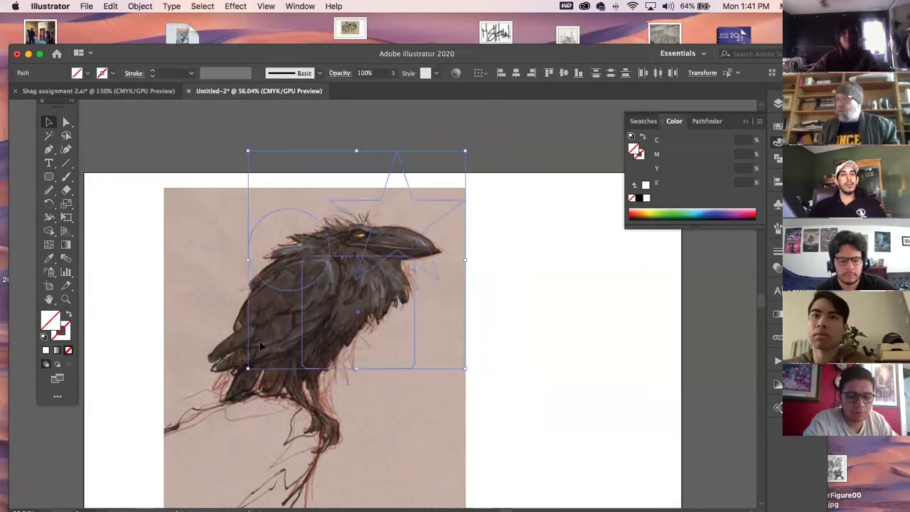
pyautogui.click(65, 336)
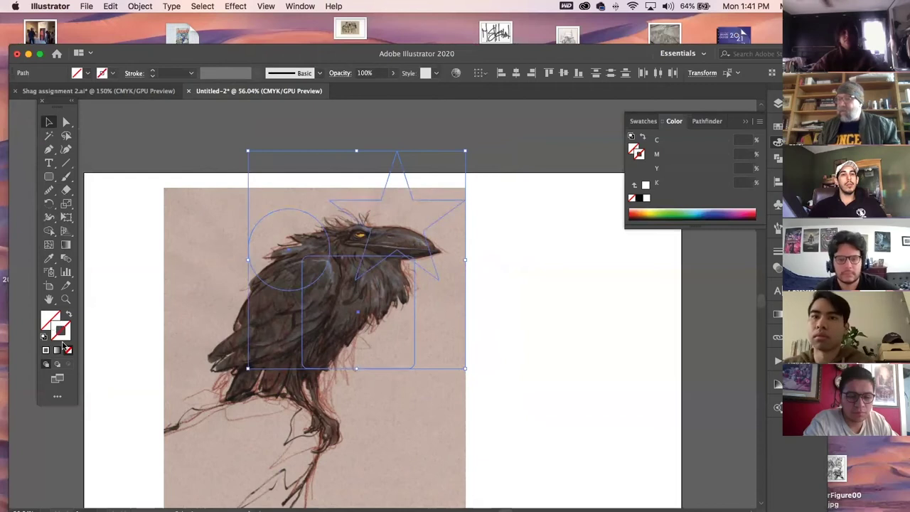
pyautogui.click(639, 199)
pyautogui.click(488, 325)
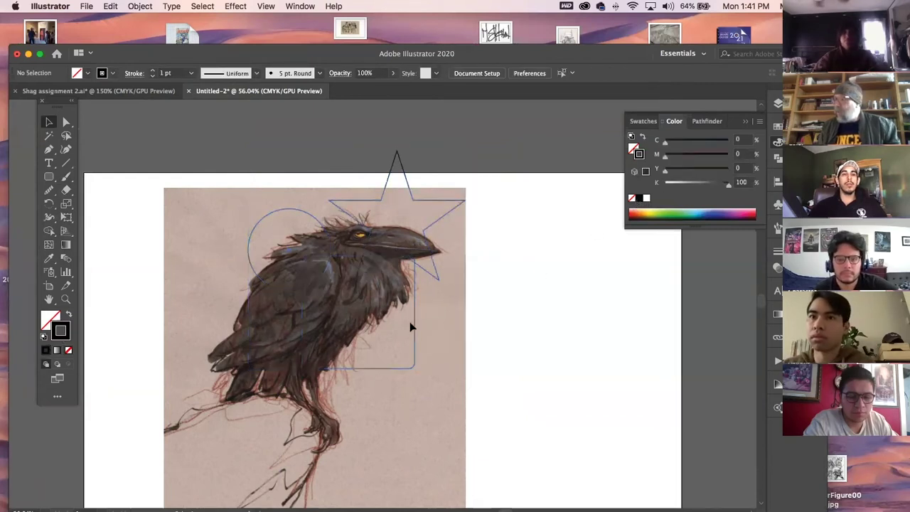
# Move the rounded rectangle down-right and nudge the circle up-left.
pyautogui.click(415, 356)
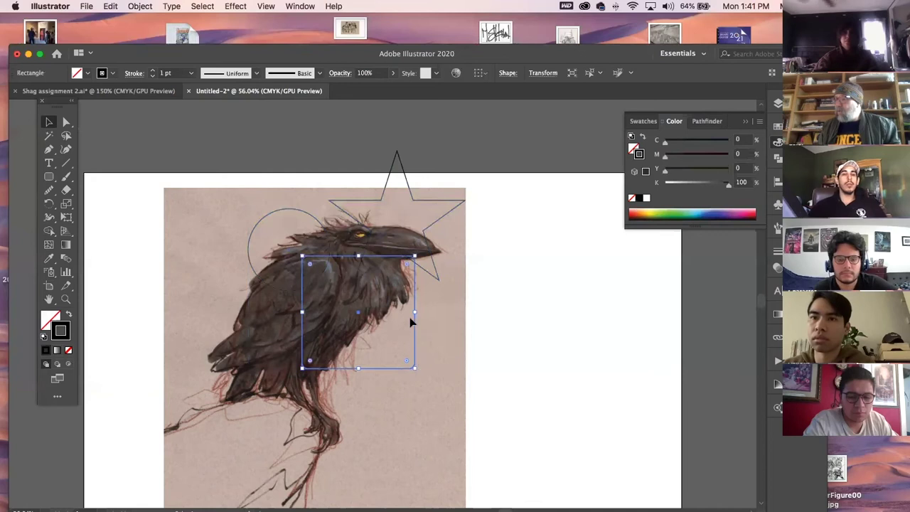
pyautogui.moveTo(416, 334); pyautogui.dragTo(443, 363)
pyautogui.moveTo(253, 260); pyautogui.dragTo(243, 253)
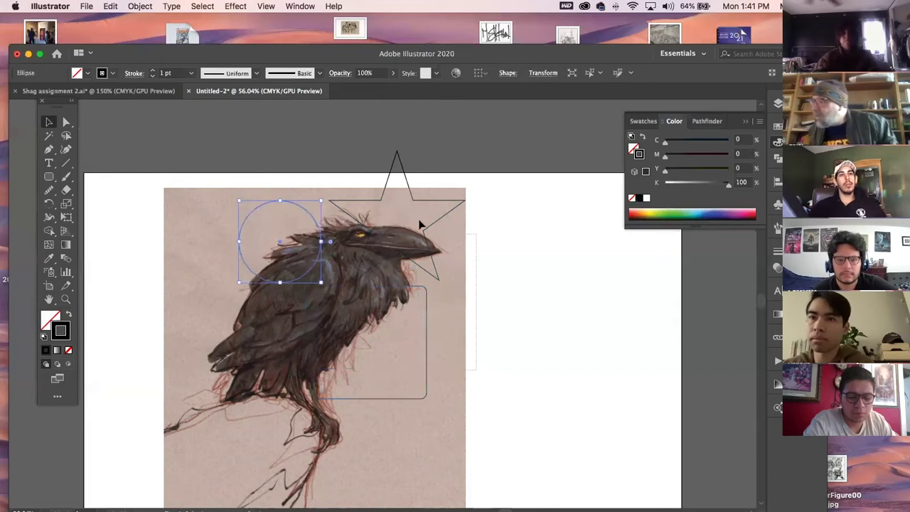
# Change all three shapes' outlines to red from the Swatches panel.
pyautogui.press('super+a')
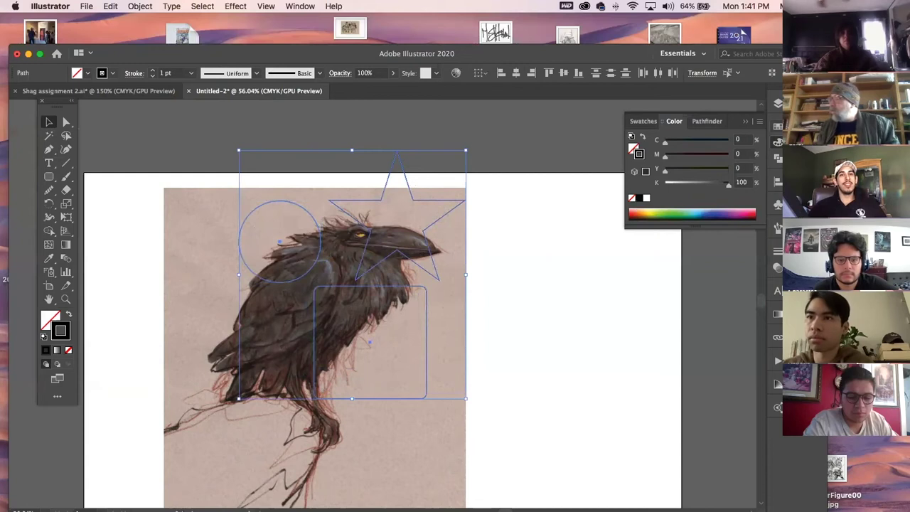
pyautogui.click(777, 127)
pyautogui.click(664, 156)
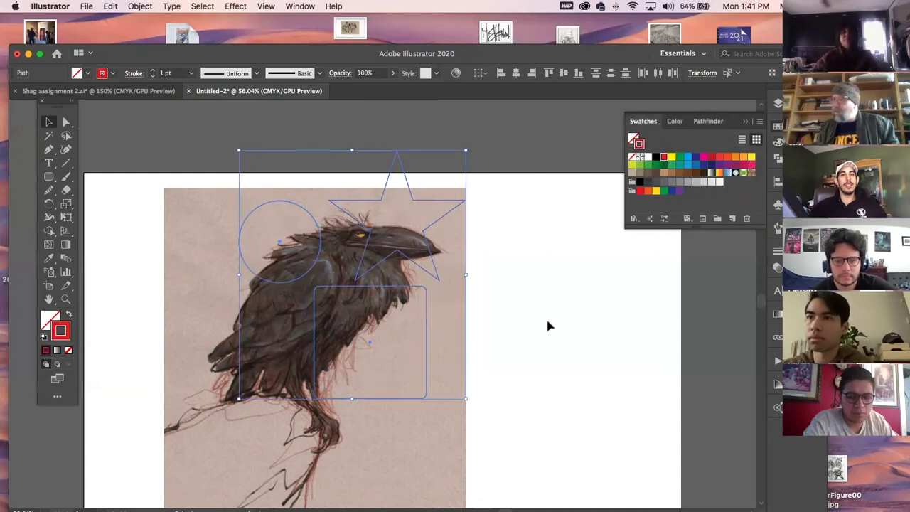
pyautogui.click(551, 328)
pyautogui.moveTo(467, 308); pyautogui.dragTo(419, 299)
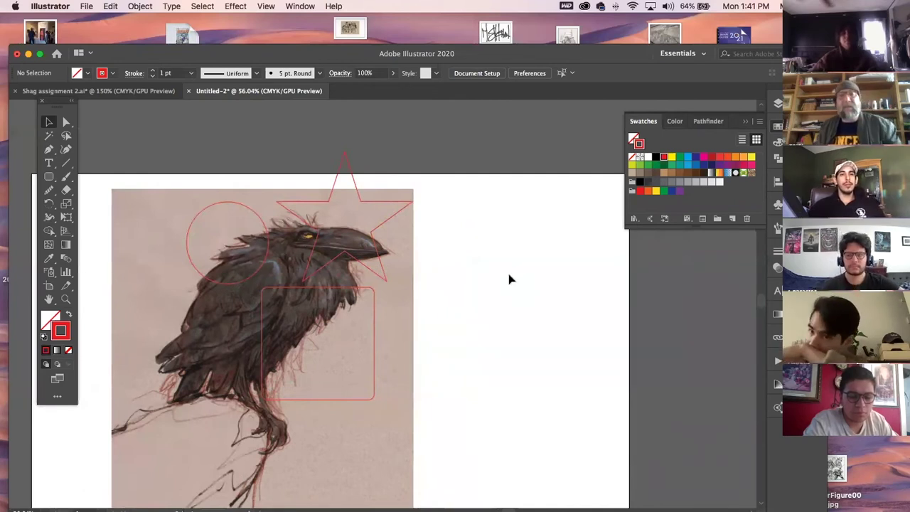
# Unlock all artwork and select everything.
pyautogui.click(134, 6)
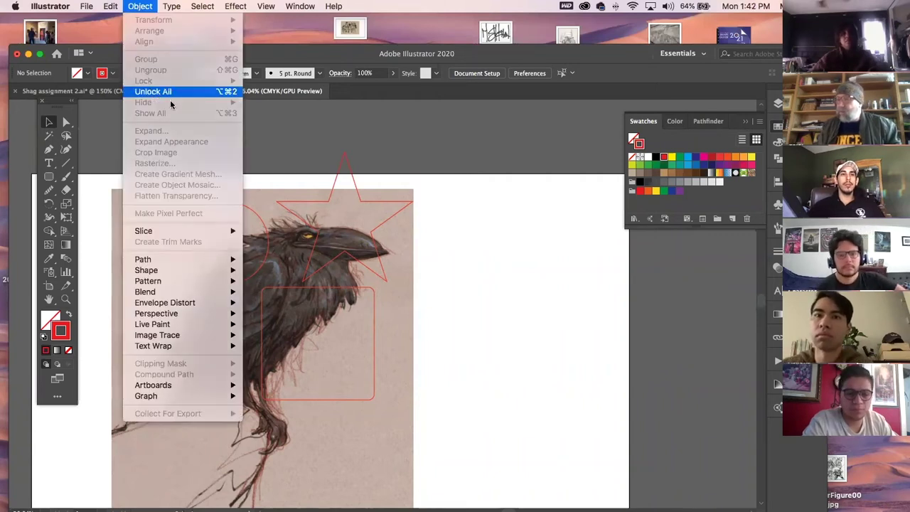
pyautogui.click(170, 99)
pyautogui.press('super+a')
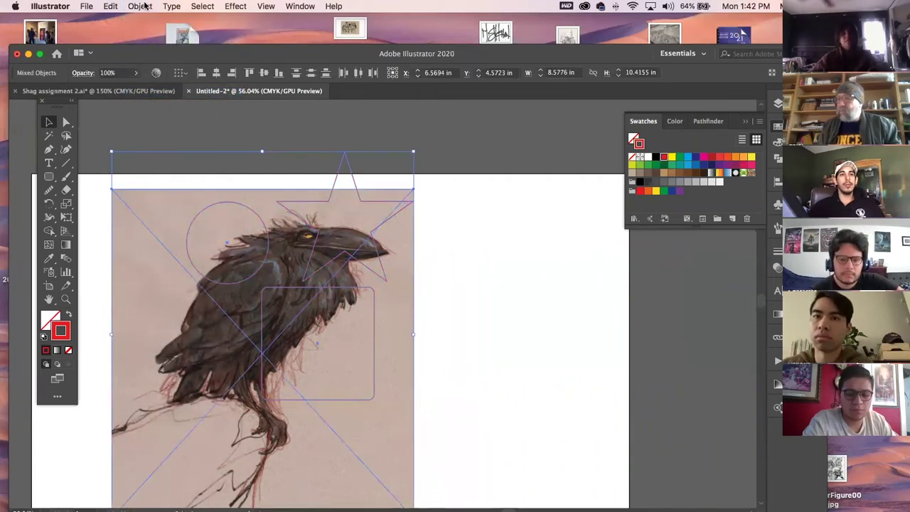
# Make a clipping mask of the crow, check the result, then undo it.
pyautogui.click(140, 6)
pyautogui.moveTo(161, 262)
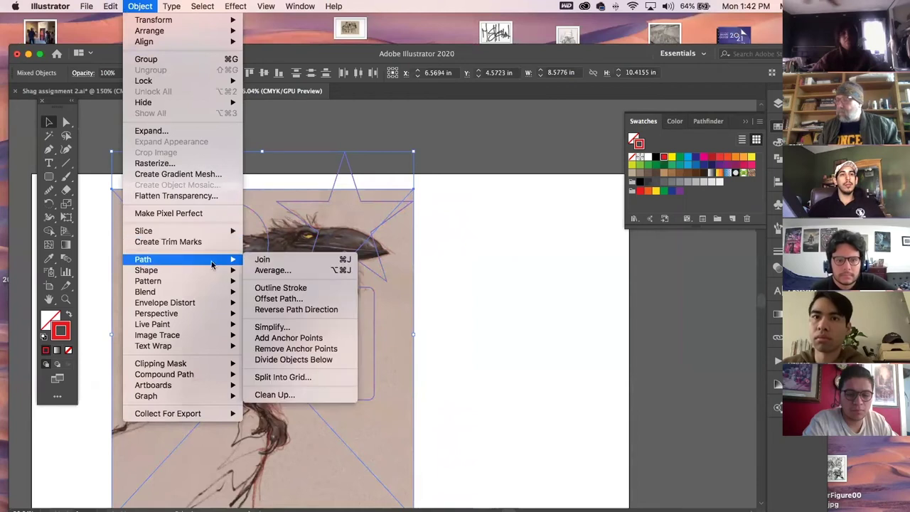
pyautogui.click(290, 364)
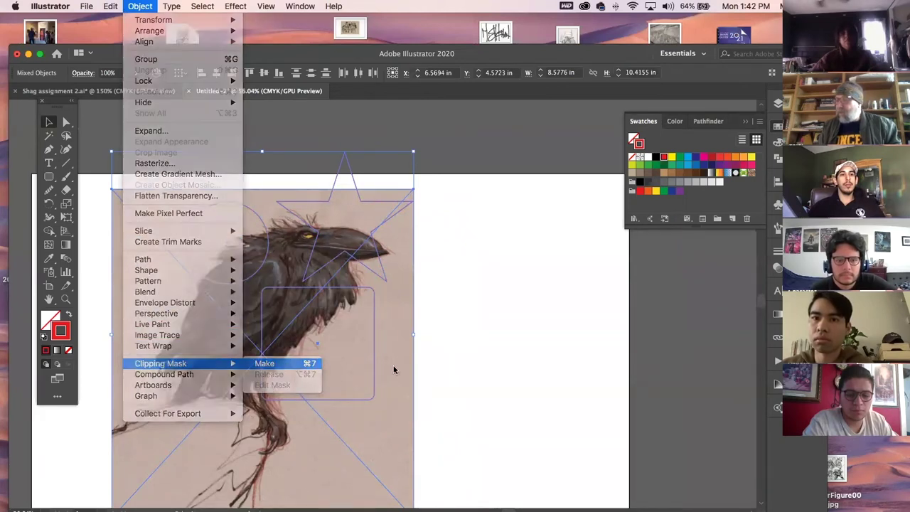
pyautogui.click(473, 335)
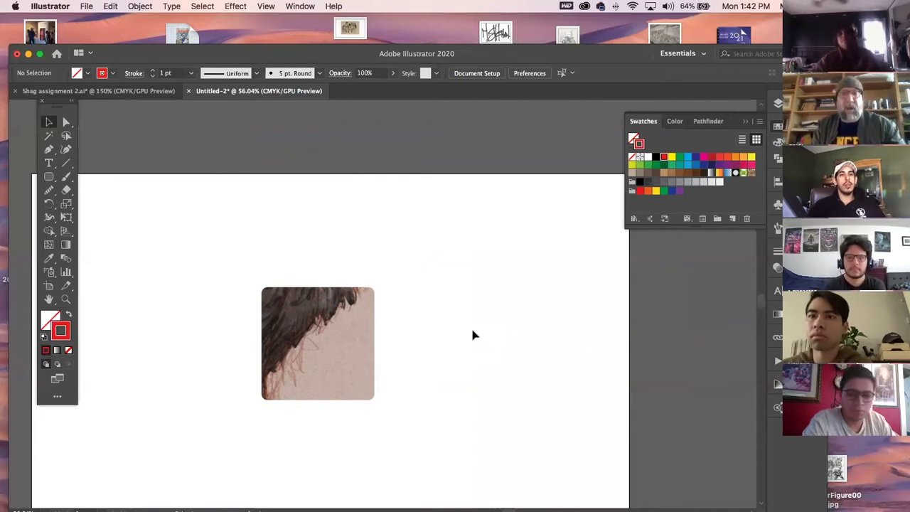
pyautogui.press('super+z')
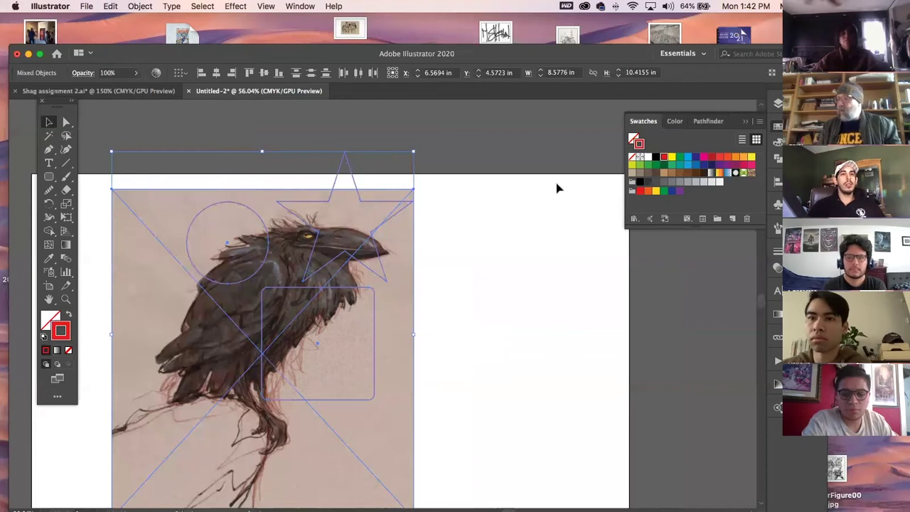
# Combine the star, circle and rounded rectangle into one compound path.
pyautogui.click(555, 191)
pyautogui.click(389, 207)
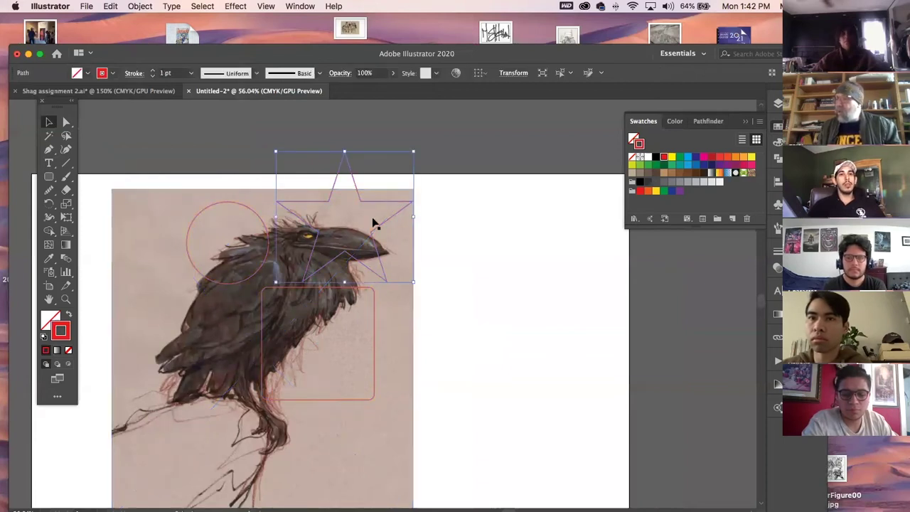
pyautogui.keyDown('shift'); pyautogui.click(250, 207); pyautogui.keyUp('shift')
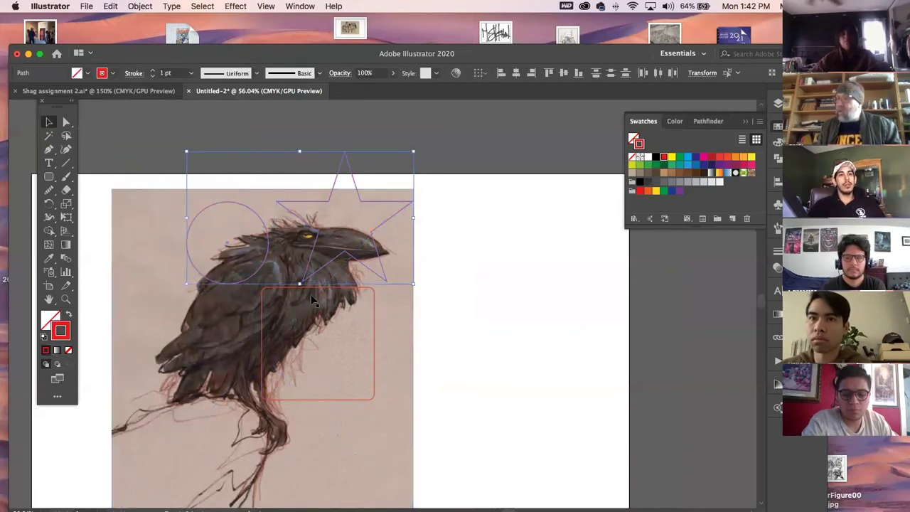
pyautogui.keyDown('shift'); pyautogui.click(260, 307); pyautogui.keyUp('shift')
pyautogui.click(138, 5)
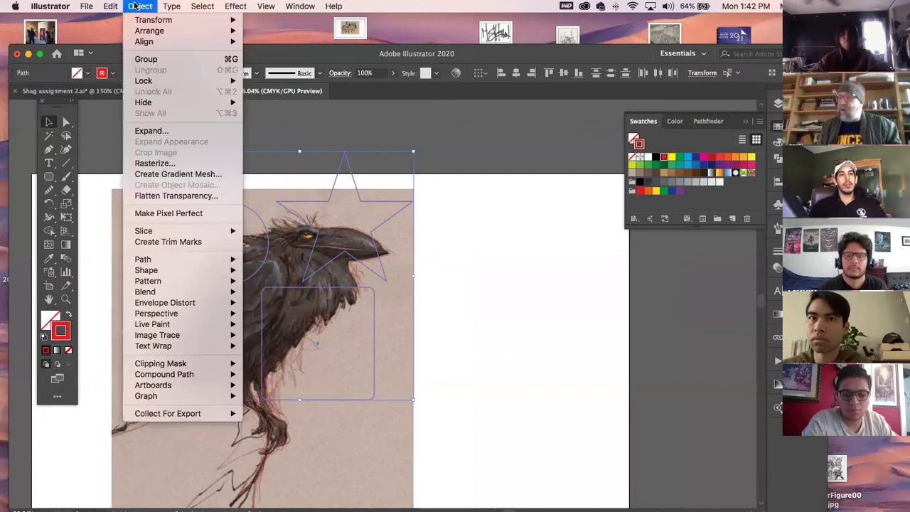
pyautogui.moveTo(181, 367)
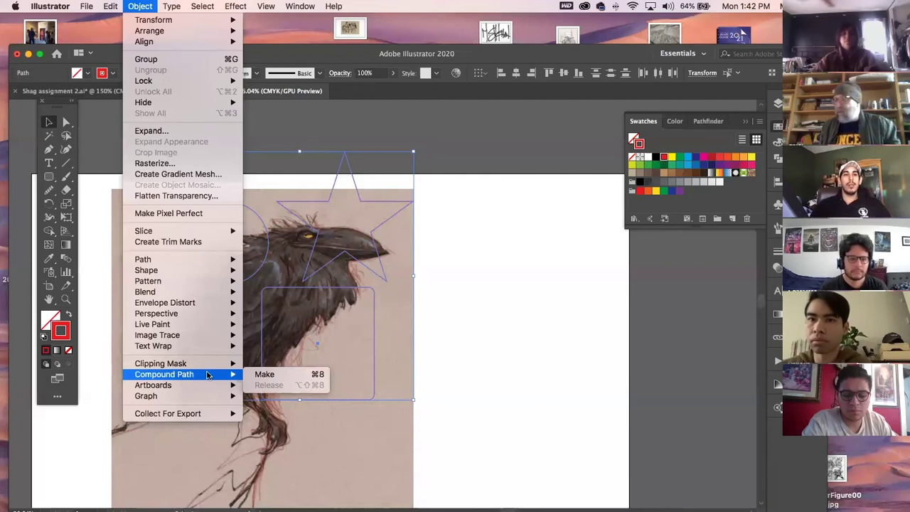
pyautogui.click(258, 375)
pyautogui.click(498, 305)
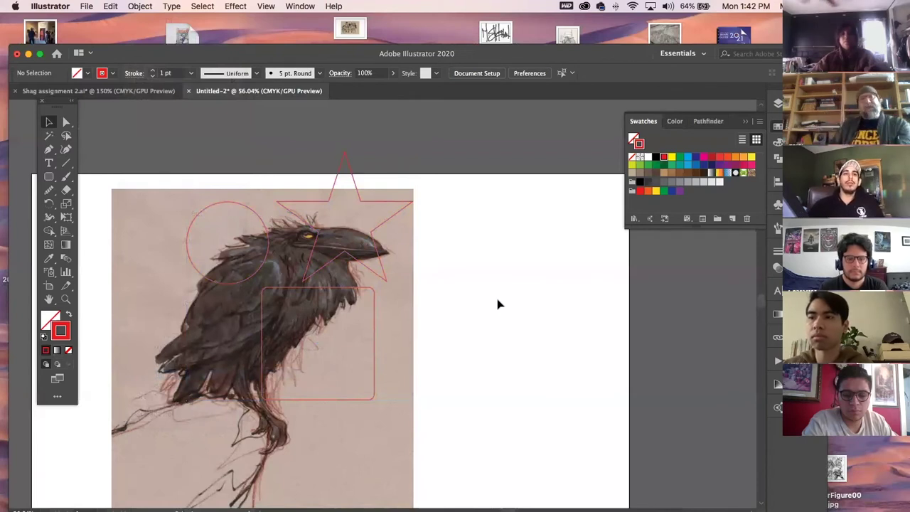
# Select all the artwork and release the clipping mask on the crow.
pyautogui.press('super+a')
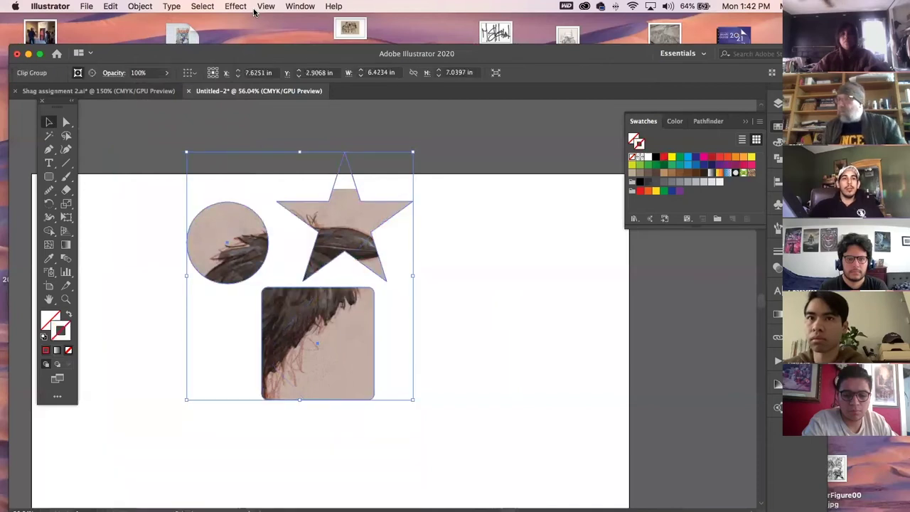
pyautogui.press('a')
pyautogui.press('super+alt+7')
pyautogui.click(504, 247)
pyautogui.click(385, 204)
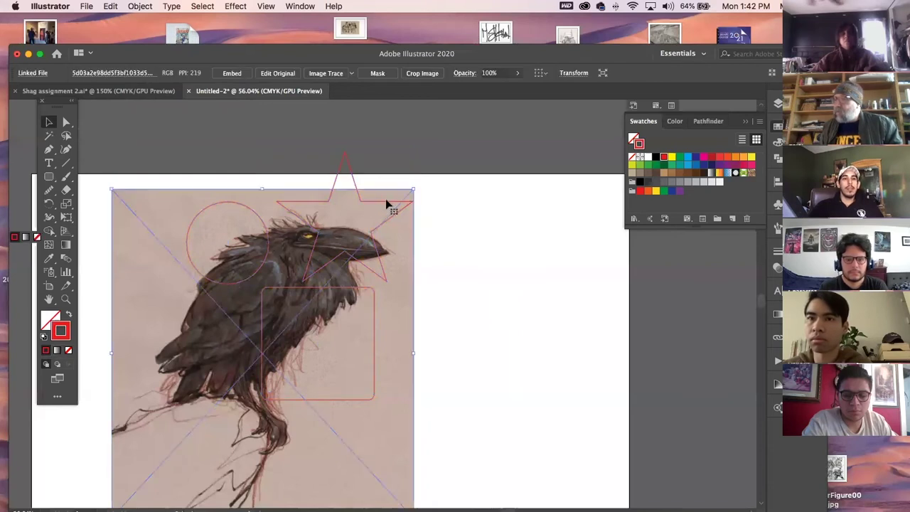
# In Shag assignment 2.ai, combine the left horn's stripes into one compound path.
pyautogui.click(149, 91)
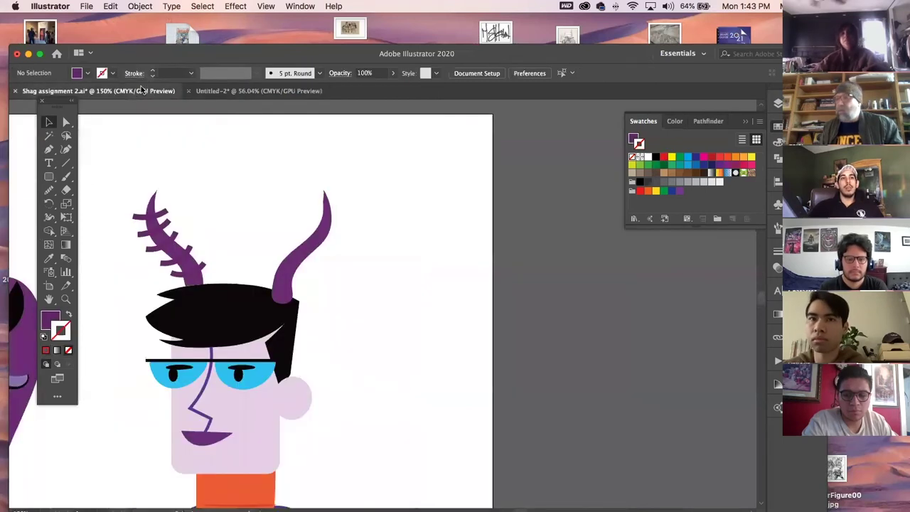
pyautogui.click(135, 221)
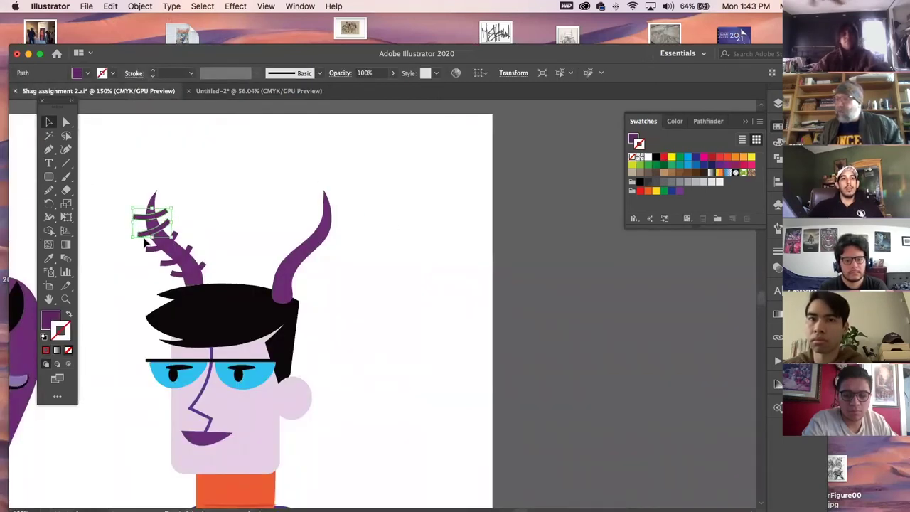
pyautogui.keyDown('shift'); pyautogui.click(166, 264); pyautogui.keyUp('shift')
pyautogui.keyDown('shift'); pyautogui.click(175, 275); pyautogui.keyUp('shift')
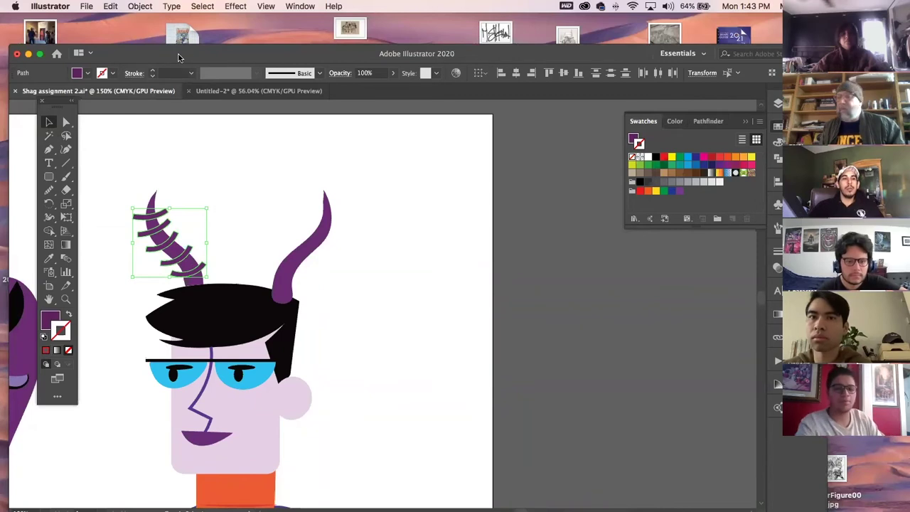
pyautogui.click(140, 7)
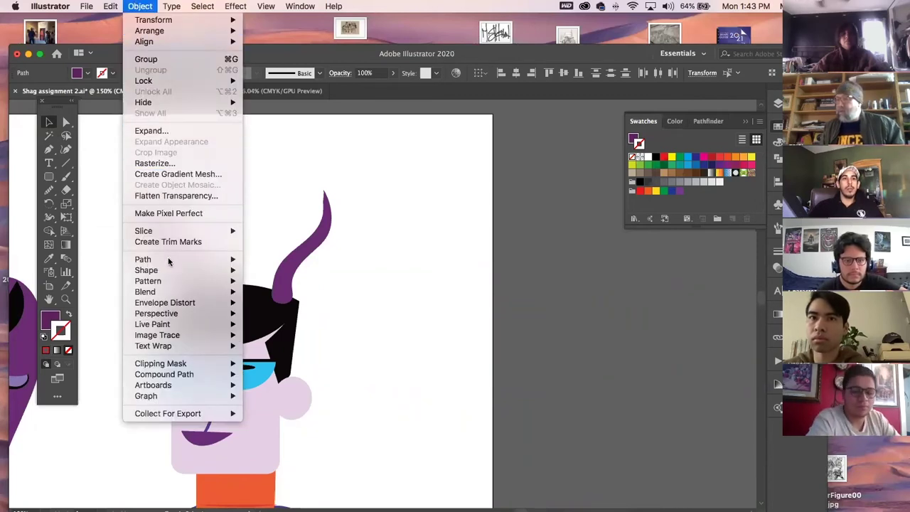
pyautogui.moveTo(213, 374)
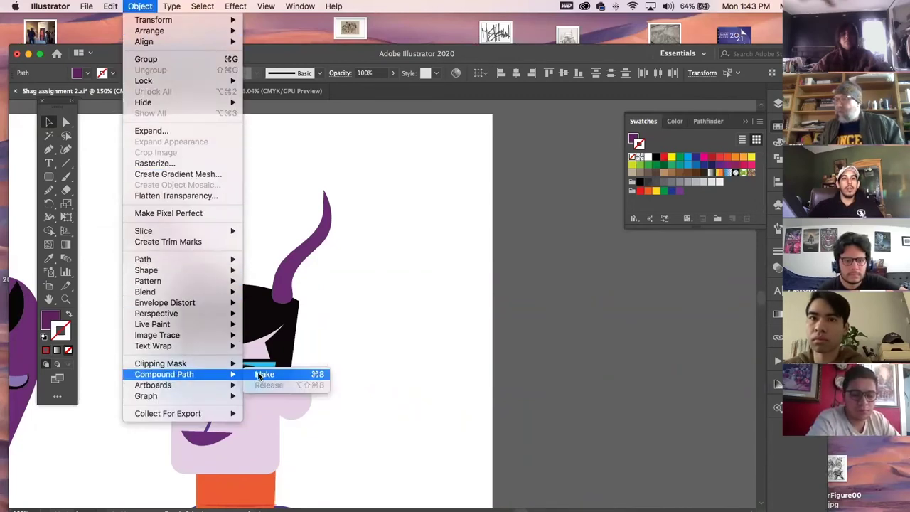
pyautogui.click(260, 375)
pyautogui.click(457, 283)
# Intersect the horn and stripes in Pathfinder, then move the spare stripe arcs aside.
pyautogui.moveTo(136, 179); pyautogui.dragTo(408, 263)
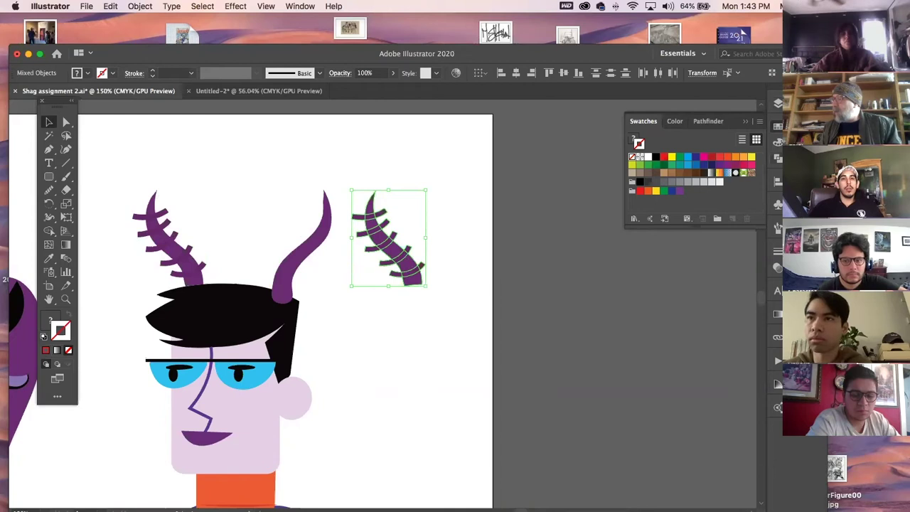
pyautogui.click(778, 158)
pyautogui.moveTo(634, 53); pyautogui.dragTo(576, 32)
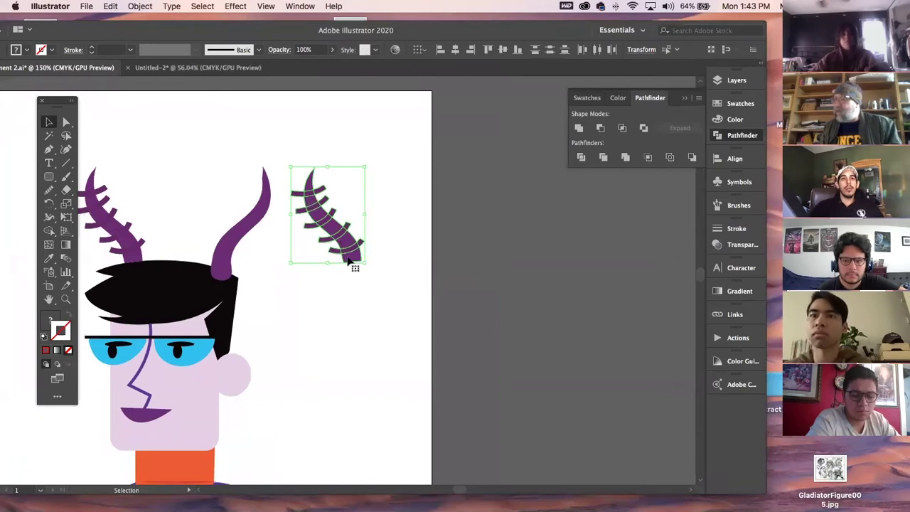
pyautogui.click(622, 128)
pyautogui.click(465, 226)
pyautogui.click(119, 215)
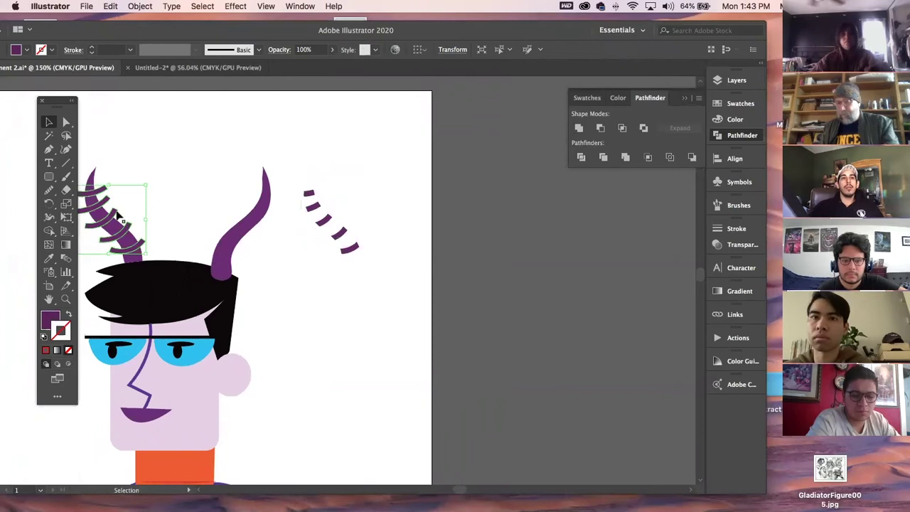
pyautogui.moveTo(119, 215); pyautogui.dragTo(106, 245)
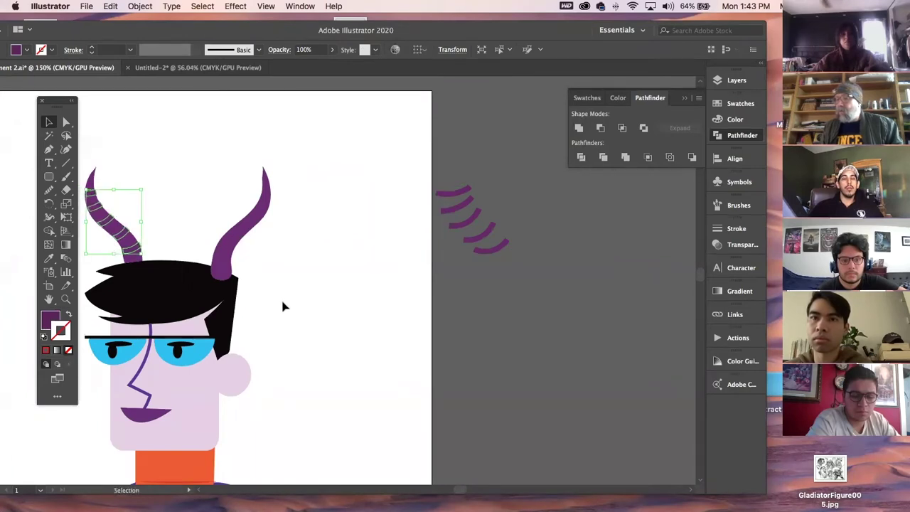
# Raise the stripes' K value from 14.51 to 58 and zoom in to check the dark bands.
pyautogui.click(51, 321)
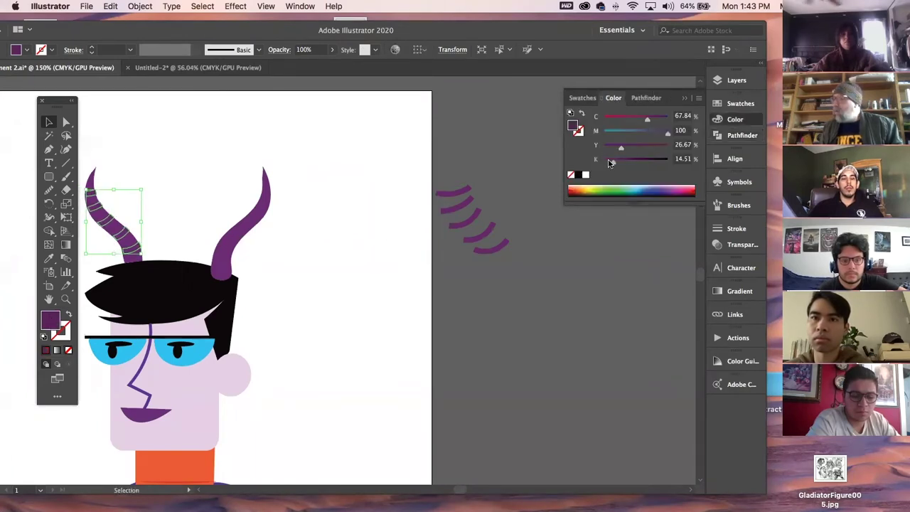
pyautogui.moveTo(613, 161); pyautogui.dragTo(641, 161)
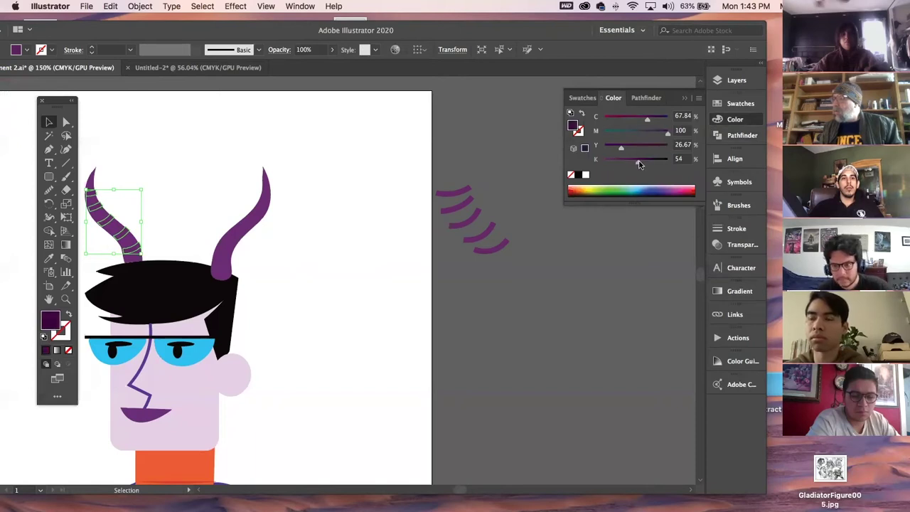
pyautogui.click(395, 174)
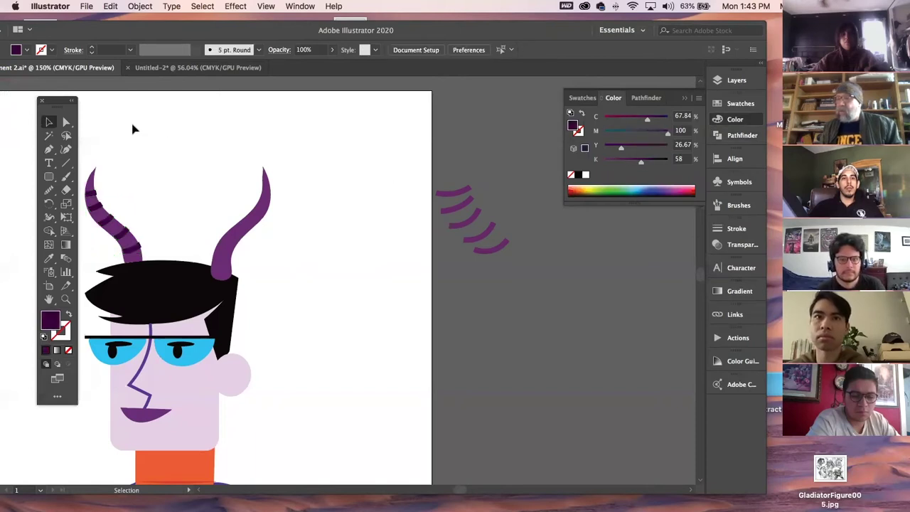
pyautogui.moveTo(181, 230); pyautogui.dragTo(254, 238)
pyautogui.click(211, 262)
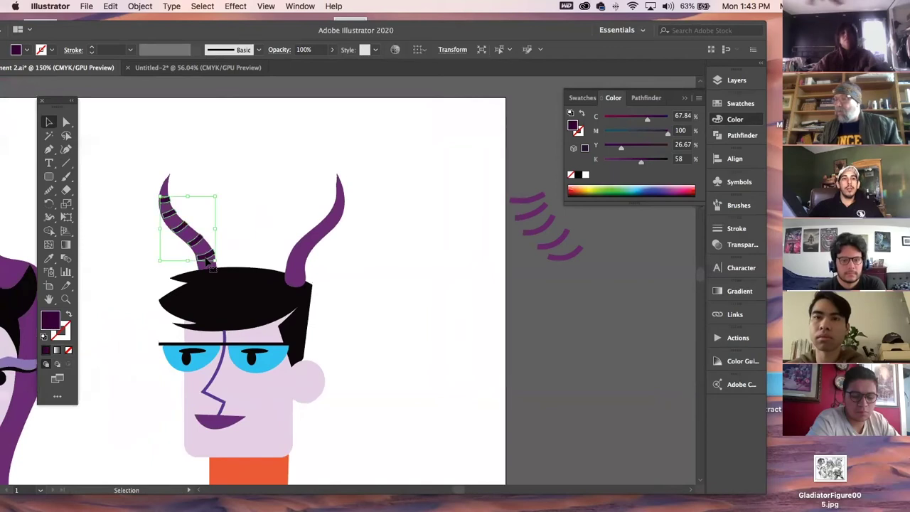
pyautogui.click(66, 300)
pyautogui.moveTo(205, 246); pyautogui.dragTo(277, 335)
pyautogui.press('v')
pyautogui.press('z')
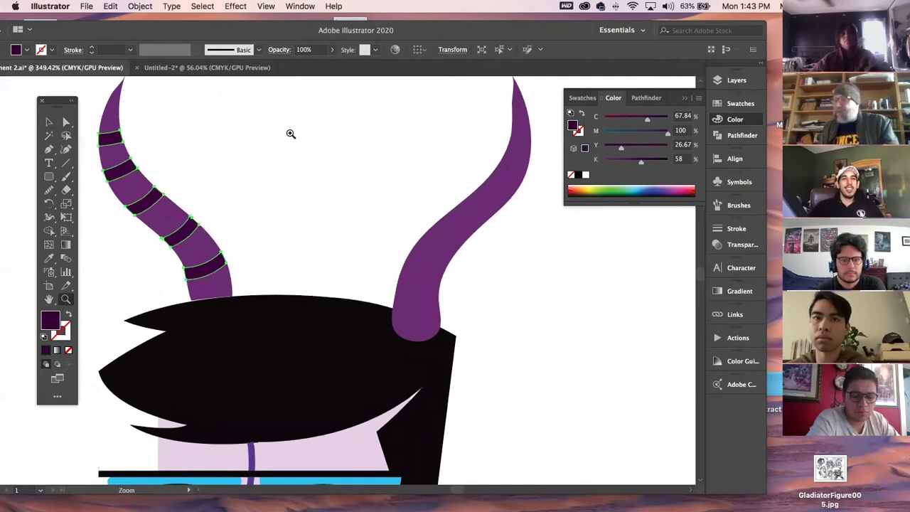
pyautogui.click(48, 121)
pyautogui.click(262, 129)
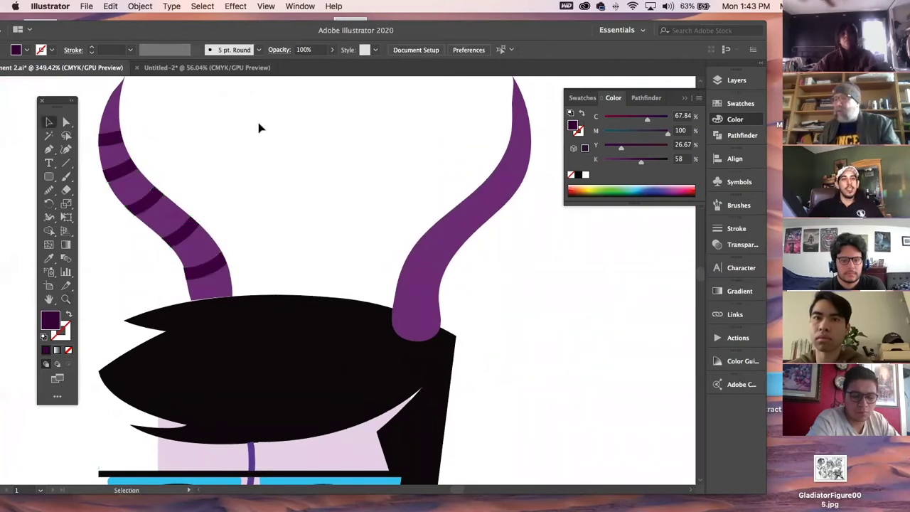
pyautogui.press('super+minus')
pyautogui.press('super+minus')
pyautogui.press('super+minus')
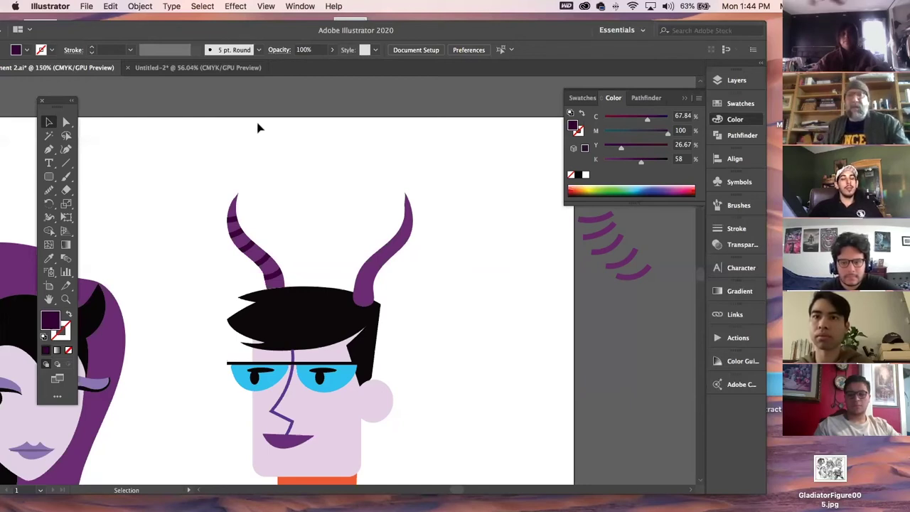
# Zoom in on the right horn and draw a closed curved band across it with the Pen tool.
pyautogui.moveTo(505, 305); pyautogui.dragTo(385, 334)
pyautogui.moveTo(408, 230); pyautogui.dragTo(549, 364)
pyautogui.click(527, 368)
pyautogui.click(65, 299)
pyautogui.moveTo(232, 238); pyautogui.dragTo(353, 327)
pyautogui.press('p')
pyautogui.click(298, 265)
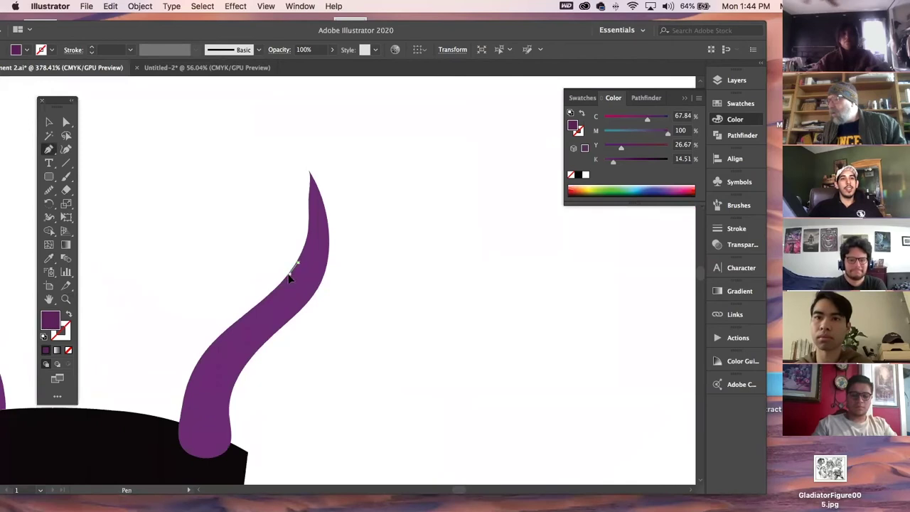
pyautogui.moveTo(290, 274); pyautogui.dragTo(281, 249)
pyautogui.click(313, 293)
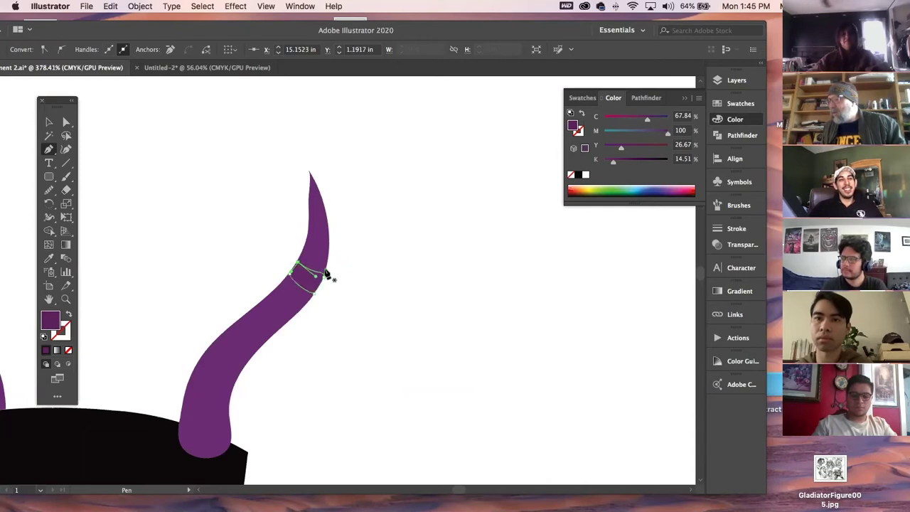
pyautogui.press('super+shift+a')
# Select the new band shape and discard a stray anchor point.
pyautogui.keyDown('super'); pyautogui.click(319, 278); pyautogui.keyUp('super')
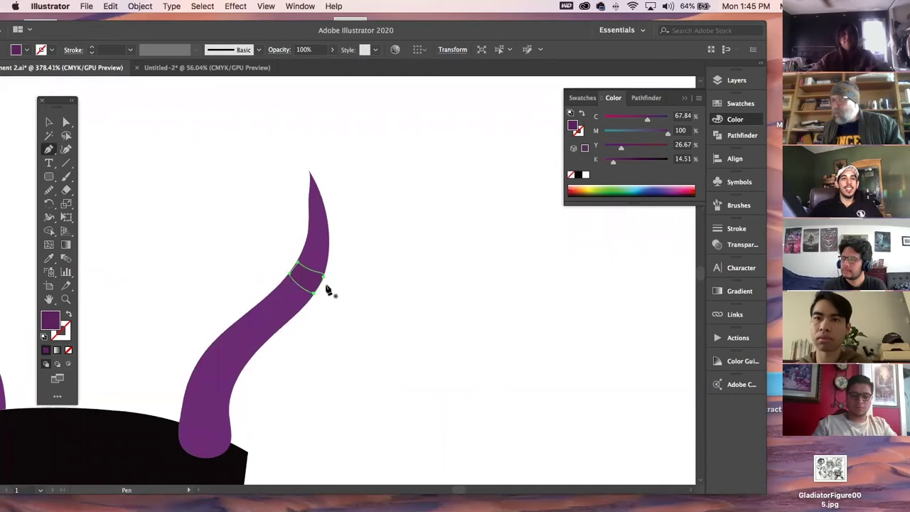
pyautogui.rightClick(317, 278)
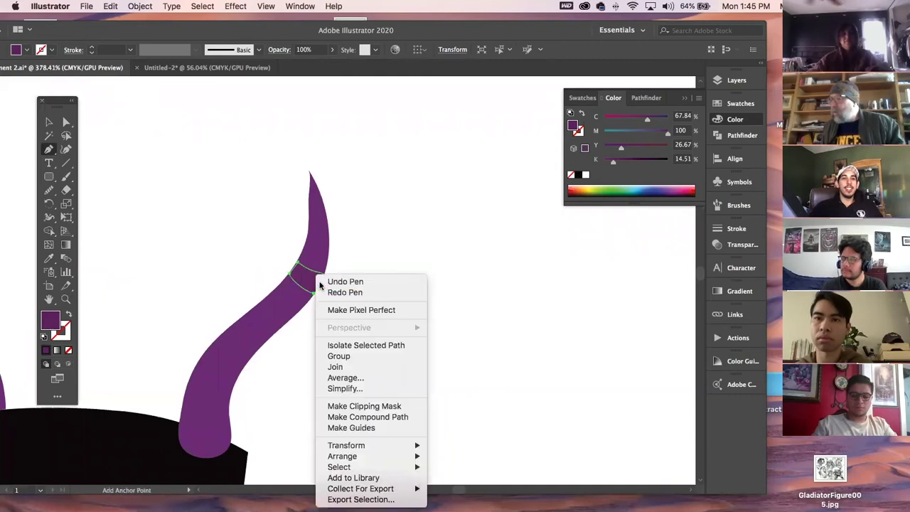
pyautogui.click(60, 178)
pyautogui.click(168, 175)
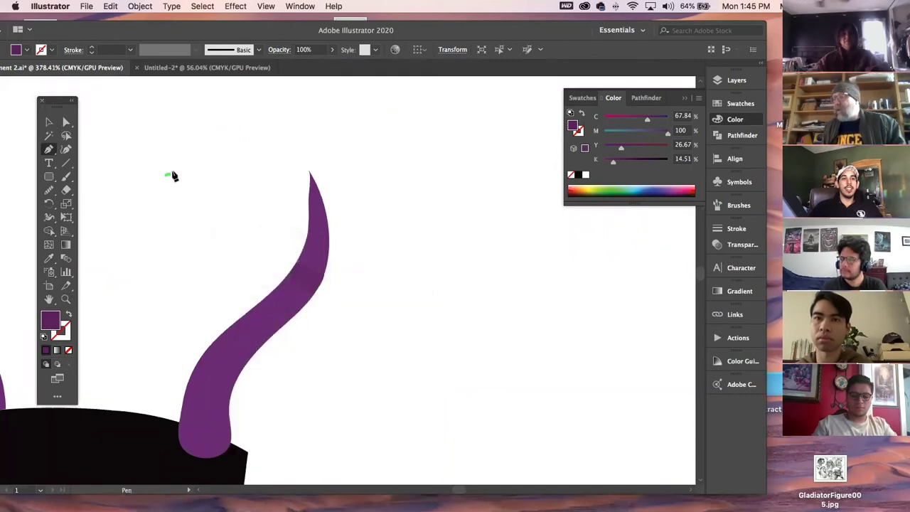
pyautogui.keyDown('super'); pyautogui.click(220, 177); pyautogui.keyUp('super')
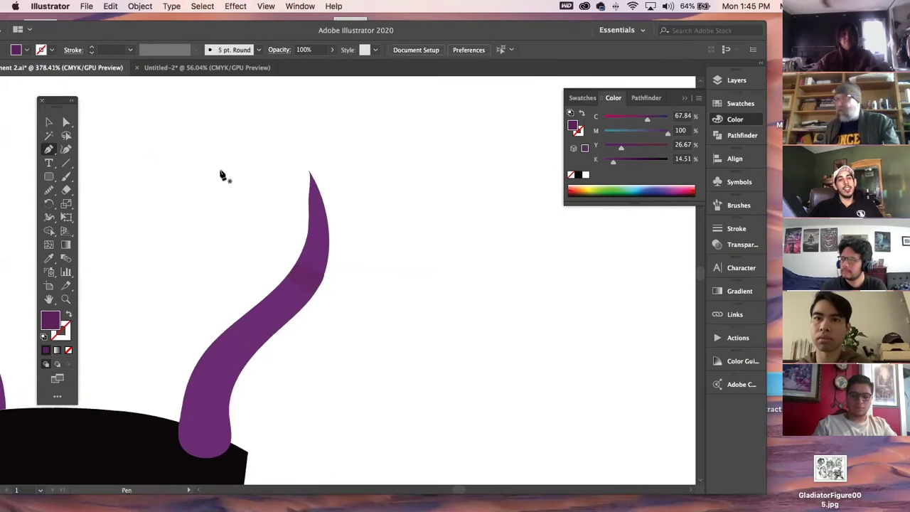
pyautogui.click(49, 122)
pyautogui.click(308, 274)
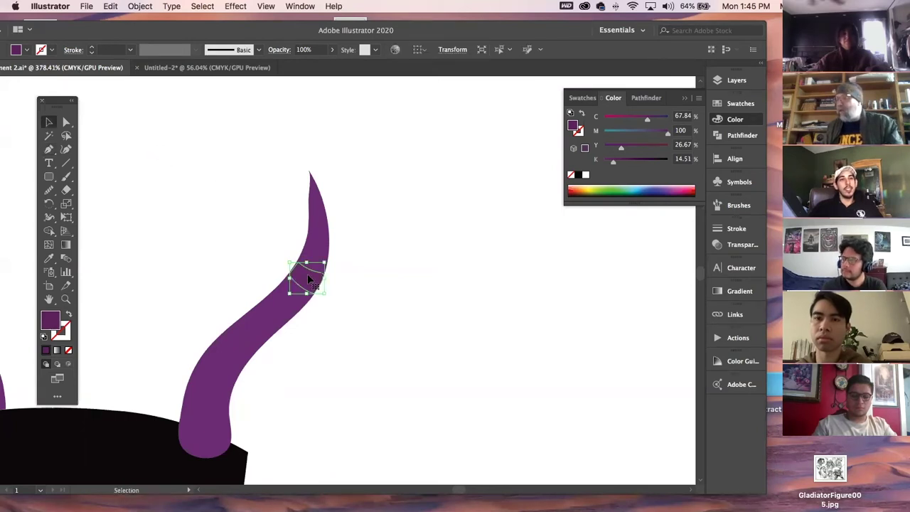
pyautogui.click(380, 297)
# Zoom out to 66.67% and centre both figures in the view.
pyautogui.press('space')
pyautogui.moveTo(178, 368); pyautogui.dragTo(424, 184)
pyautogui.moveTo(403, 303); pyautogui.dragTo(529, 66)
pyautogui.press('super+minus')
pyautogui.press('super+minus')
pyautogui.press('super+minus')
pyautogui.press('super+minus')
pyautogui.press('super+minus')
pyautogui.press('space')
pyautogui.moveTo(280, 339); pyautogui.dragTo(372, 218)
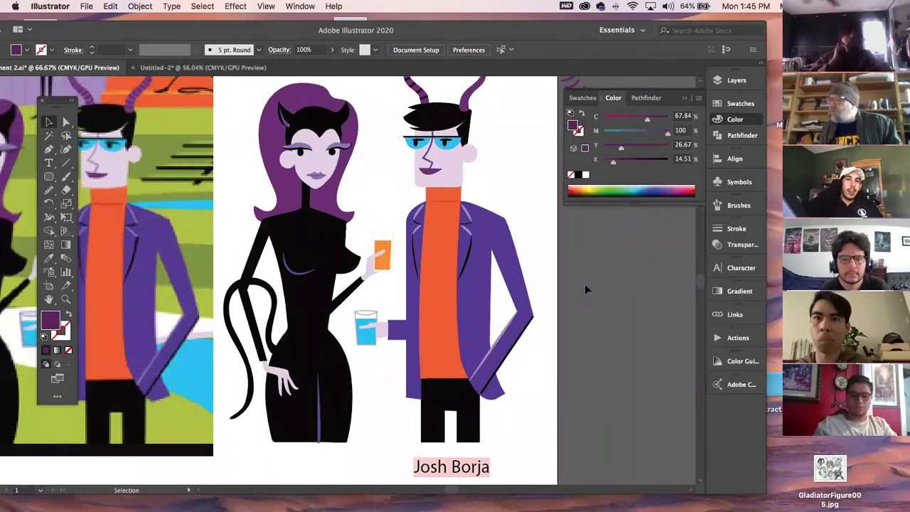
pyautogui.hscroll(-5, 252, 283)
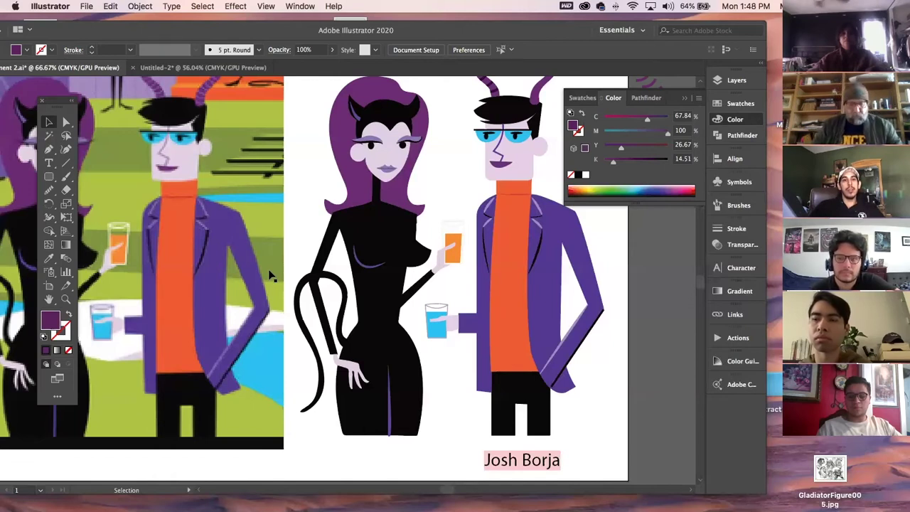
pyautogui.press('super+minus')
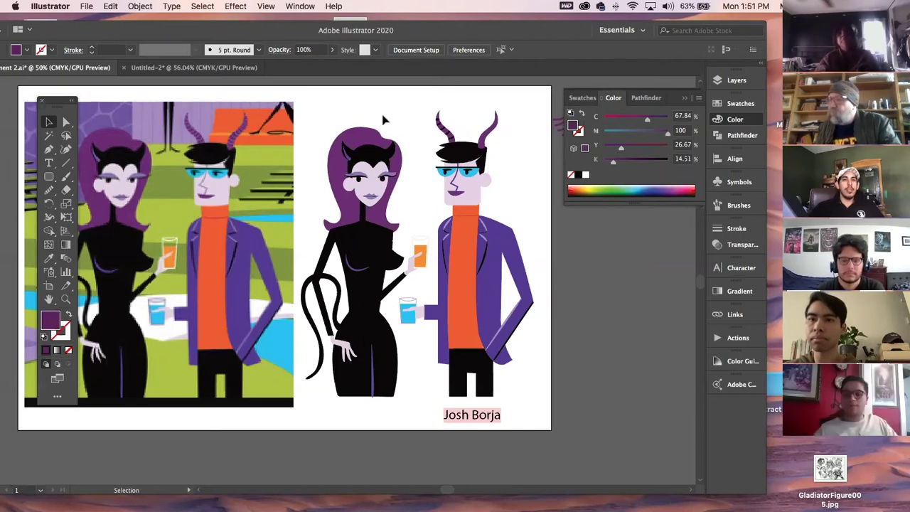
pyautogui.moveTo(110, 28); pyautogui.dragTo(161, 20)
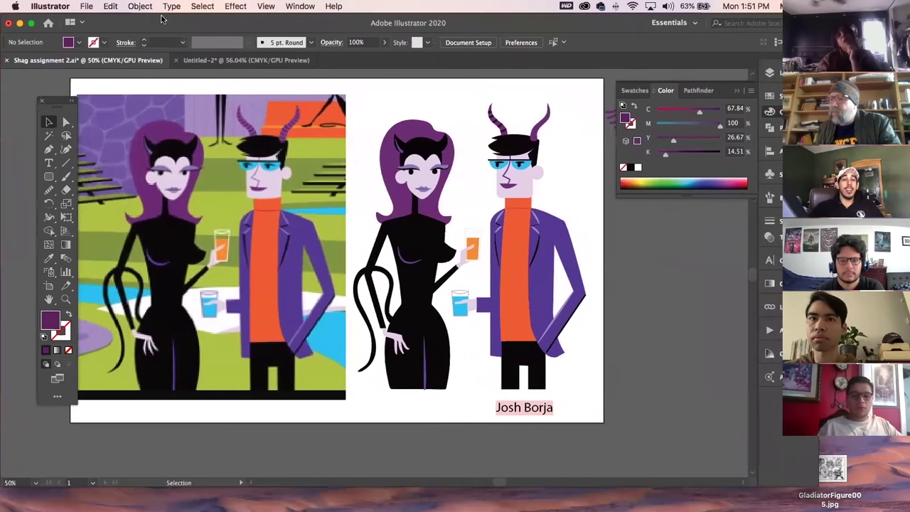
# Close Shag assignment 2.ai without saving and deselect the crow image in Untitled-2.
pyautogui.click(7, 60)
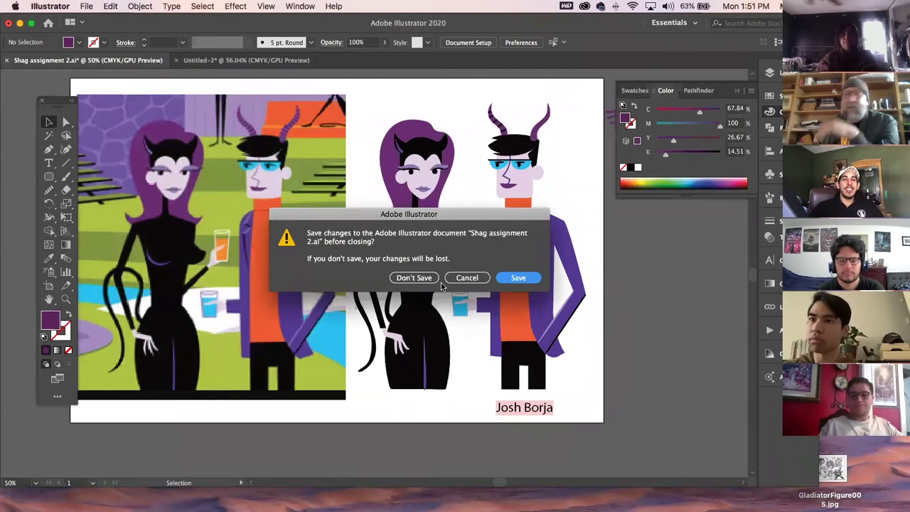
pyautogui.click(420, 278)
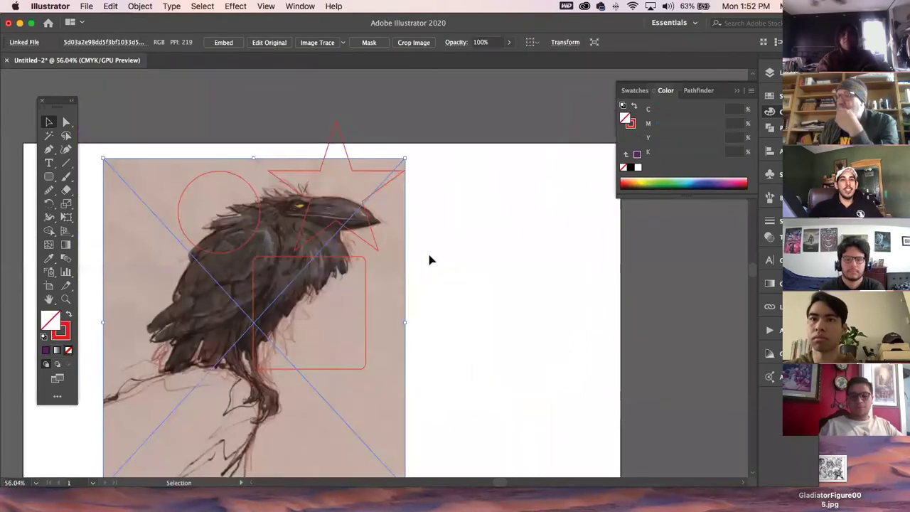
pyautogui.click(431, 261)
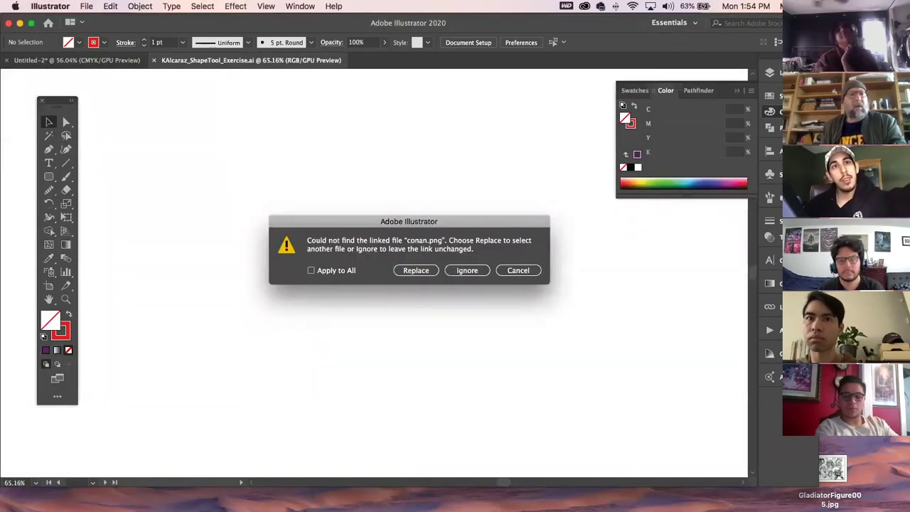
# Leave the missing conan.png link, close the shape-tool exercise document, and switch to Photoshop.
pyautogui.click(459, 272)
pyautogui.moveTo(243, 123); pyautogui.dragTo(380, 405)
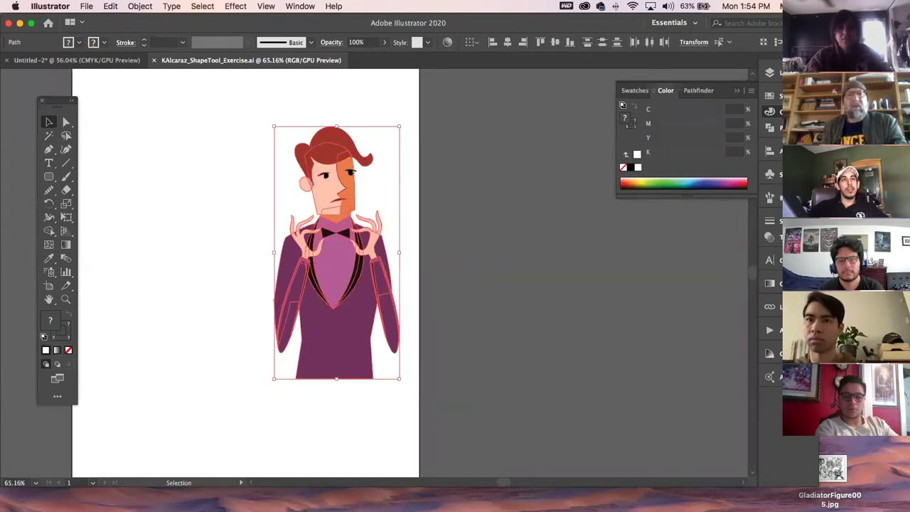
pyautogui.press('super+Tab')
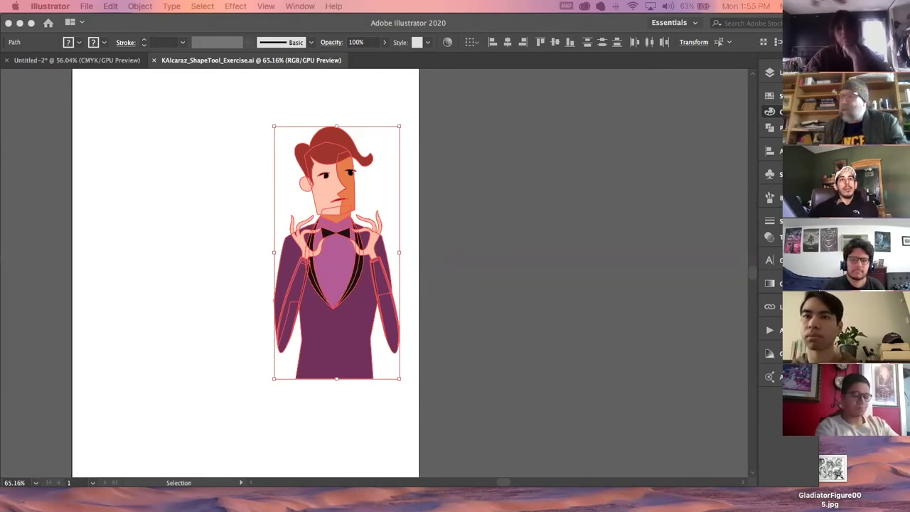
pyautogui.press('Tab')
pyautogui.moveTo(110, 26); pyautogui.dragTo(139, 26)
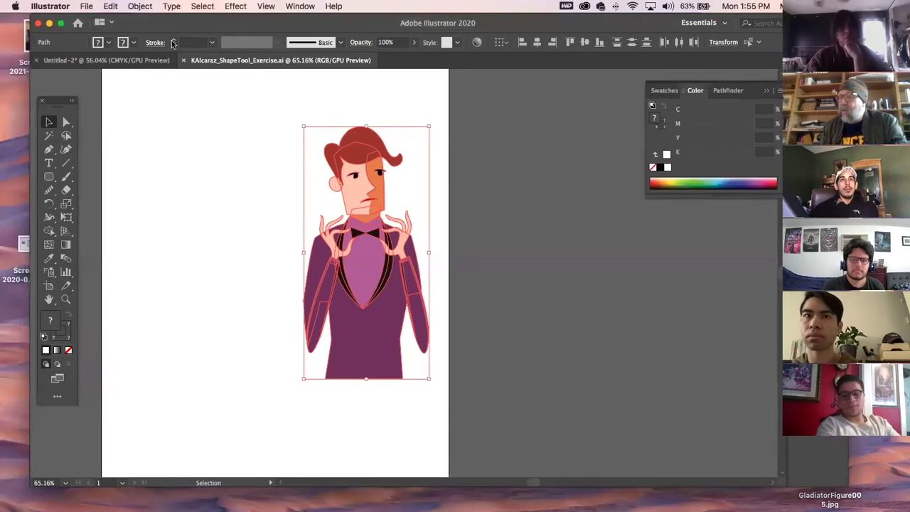
pyautogui.click(183, 60)
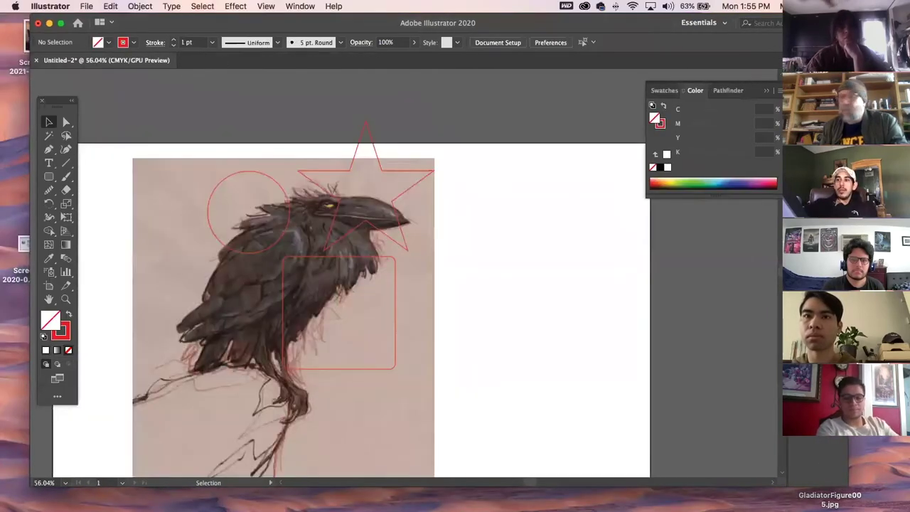
pyautogui.press('super+Tab')
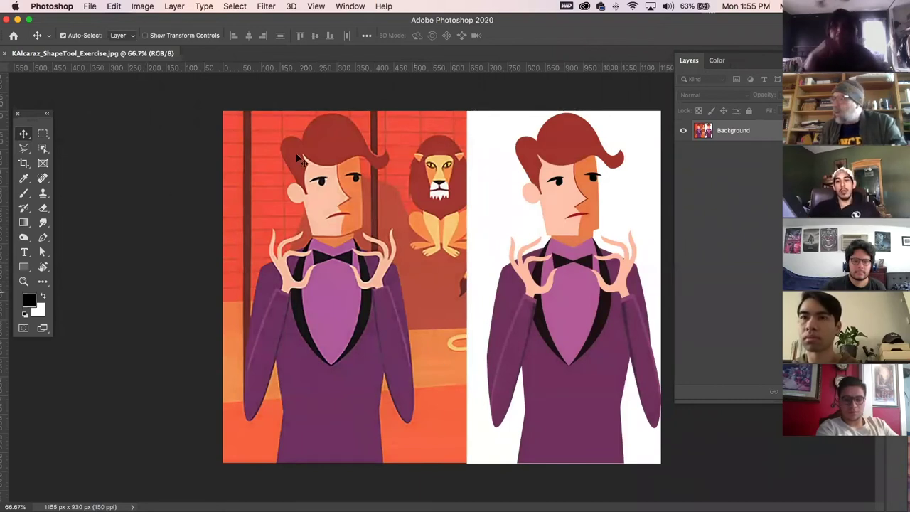
# Dismiss the background-layer warning, hide the rulers and view the image at 100%.
pyautogui.click(501, 285)
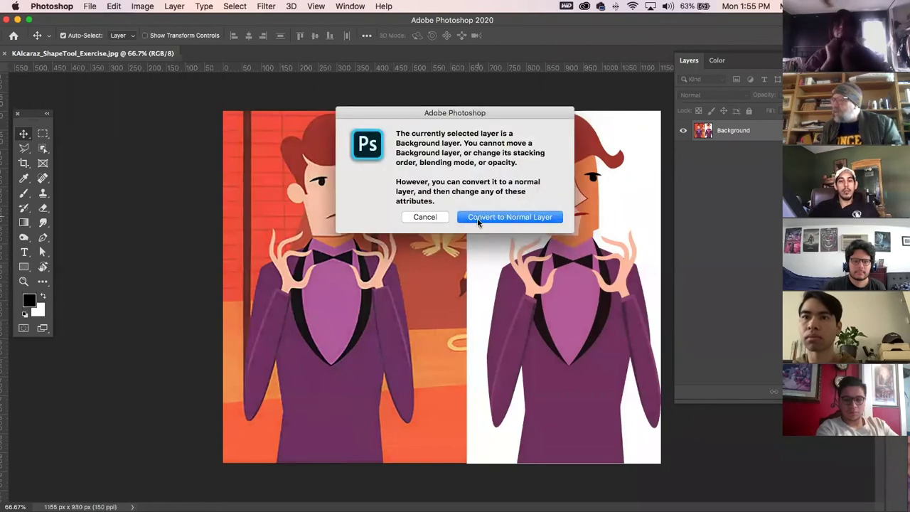
pyautogui.click(421, 219)
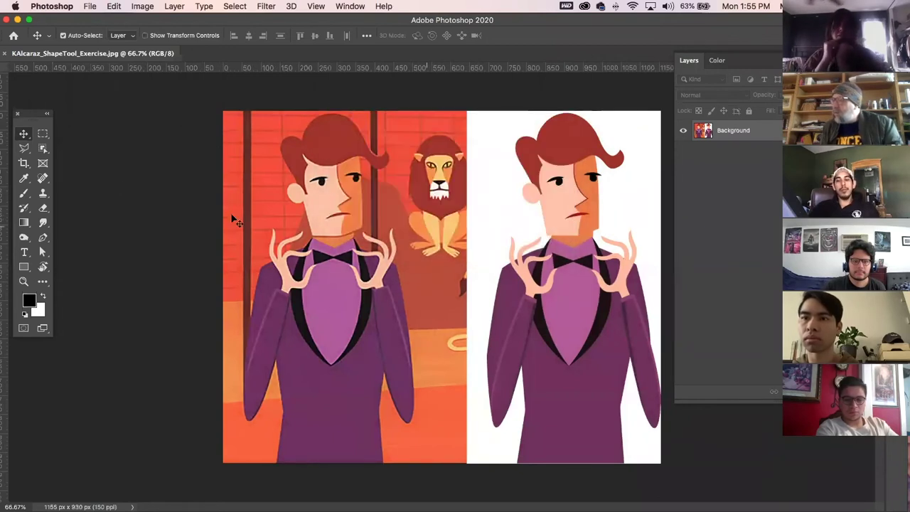
pyautogui.press('super+r')
pyautogui.press('super+r')
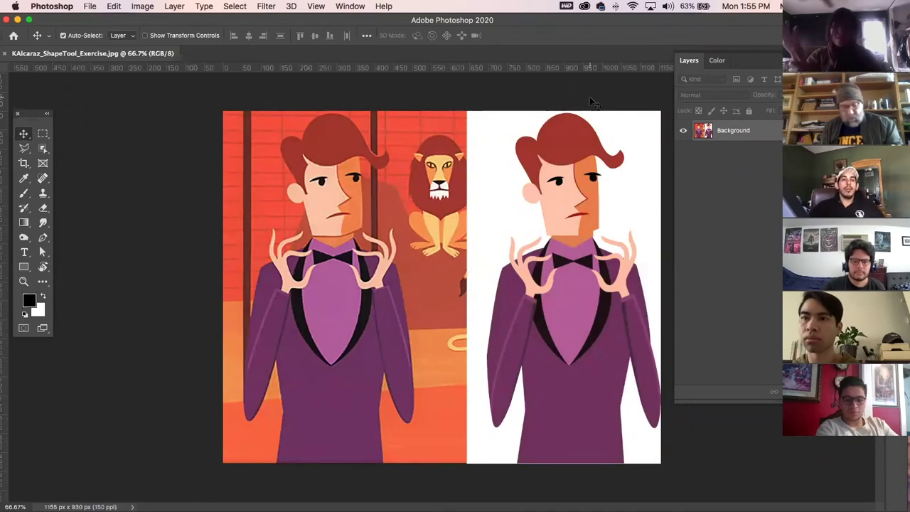
pyautogui.press('super+1')
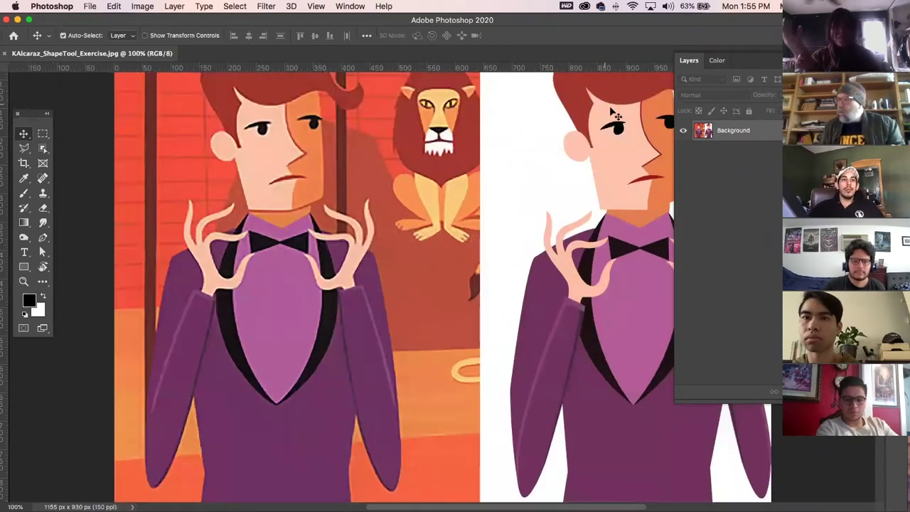
pyautogui.moveTo(610, 207); pyautogui.dragTo(467, 189)
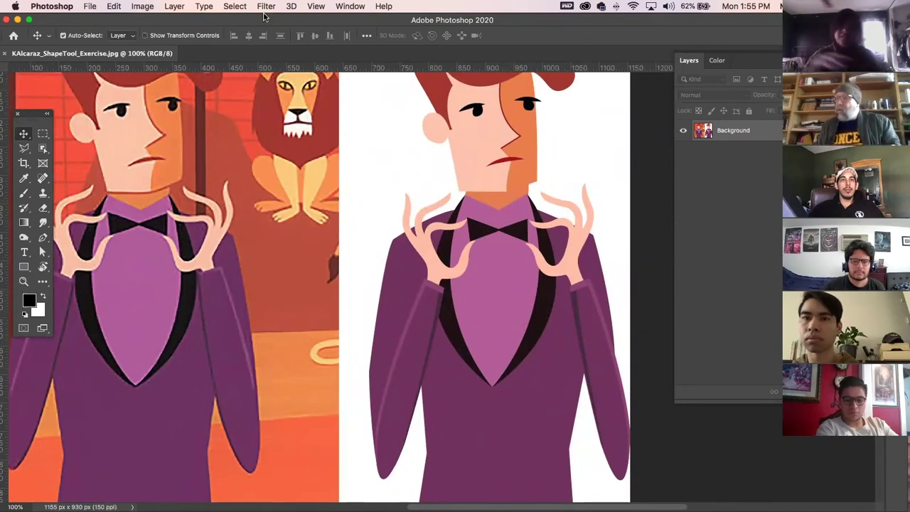
# Convert the background to a normal layer, move the figure left, and hide the panels.
pyautogui.click(142, 7)
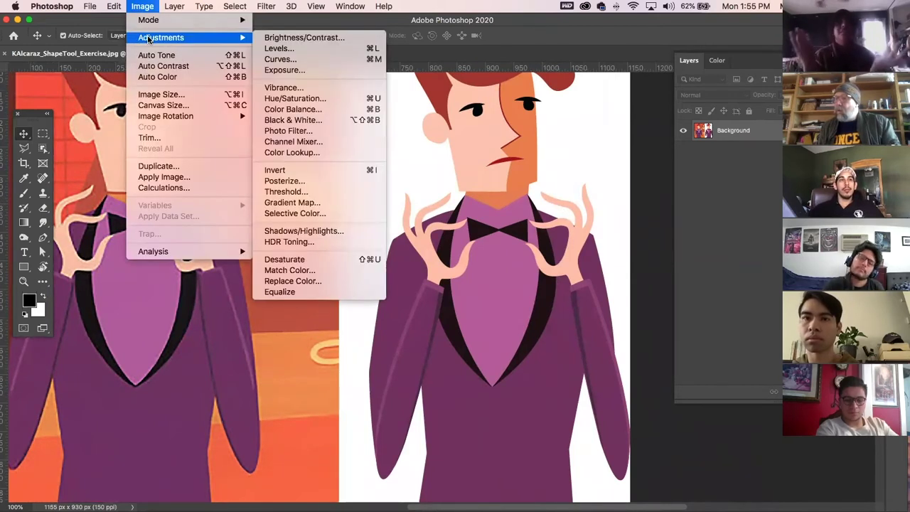
pyautogui.click(146, 6)
pyautogui.click(114, 5)
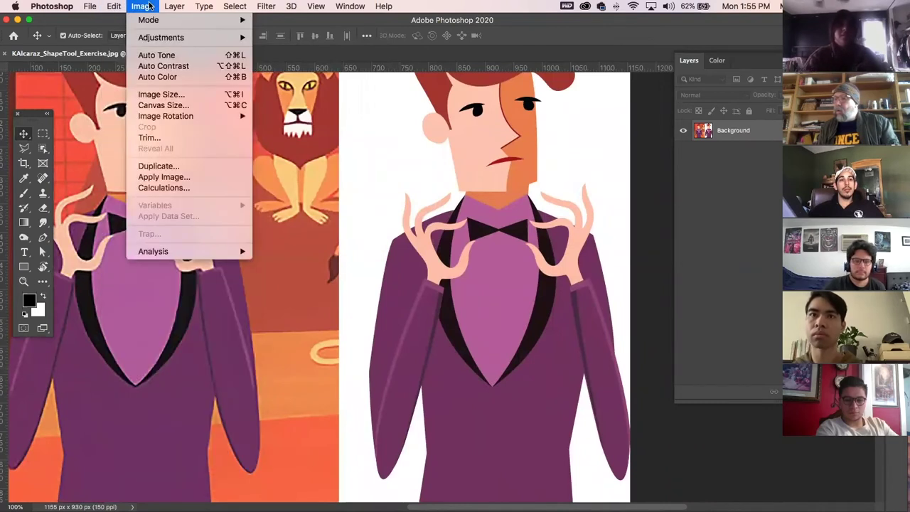
pyautogui.click(142, 5)
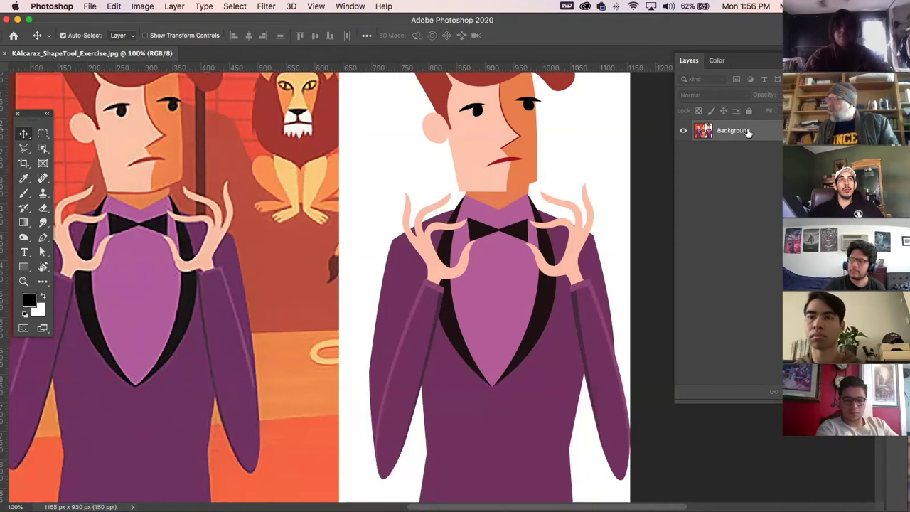
pyautogui.moveTo(506, 172); pyautogui.dragTo(415, 238)
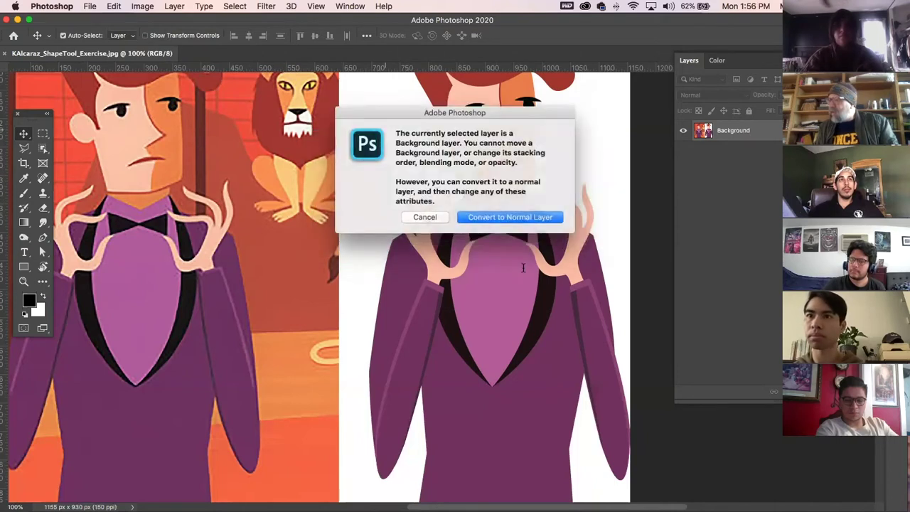
pyautogui.click(486, 217)
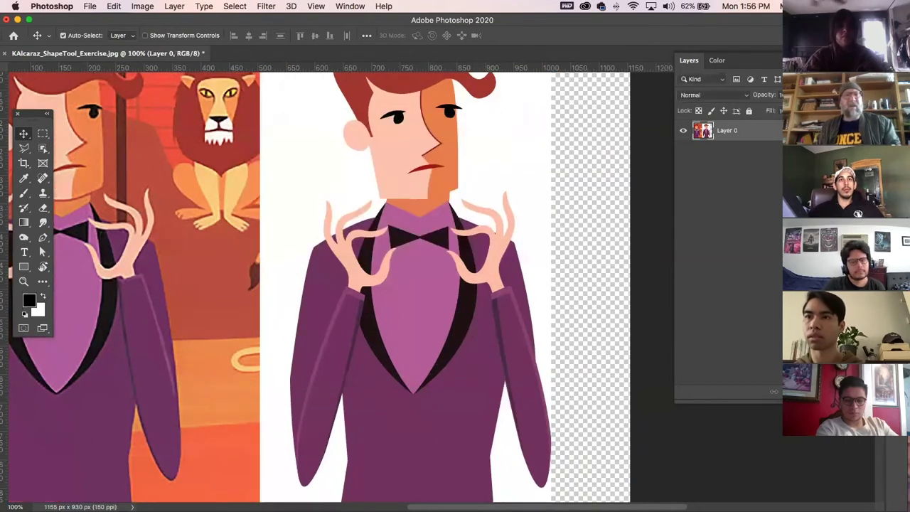
pyautogui.press('Tab')
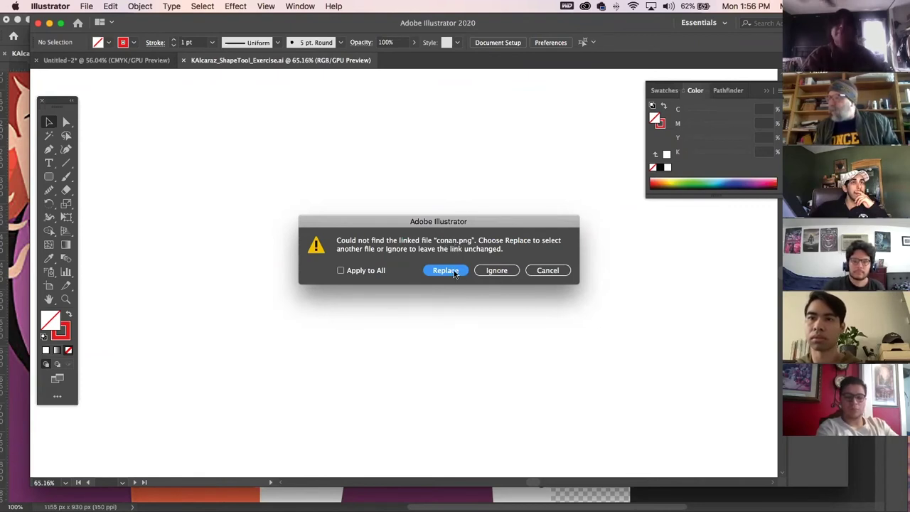
# Start replacing the missing conan.png link and browse to the Desktop folder.
pyautogui.click(446, 271)
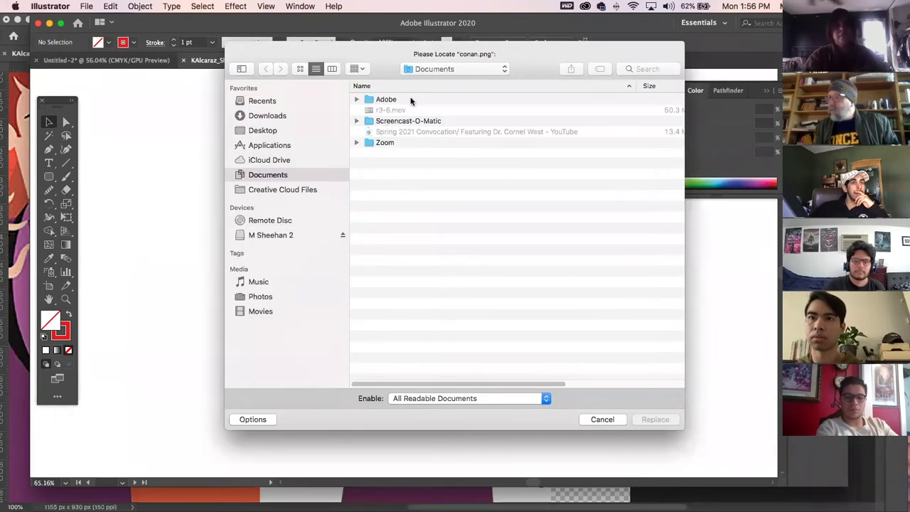
pyautogui.click(448, 69)
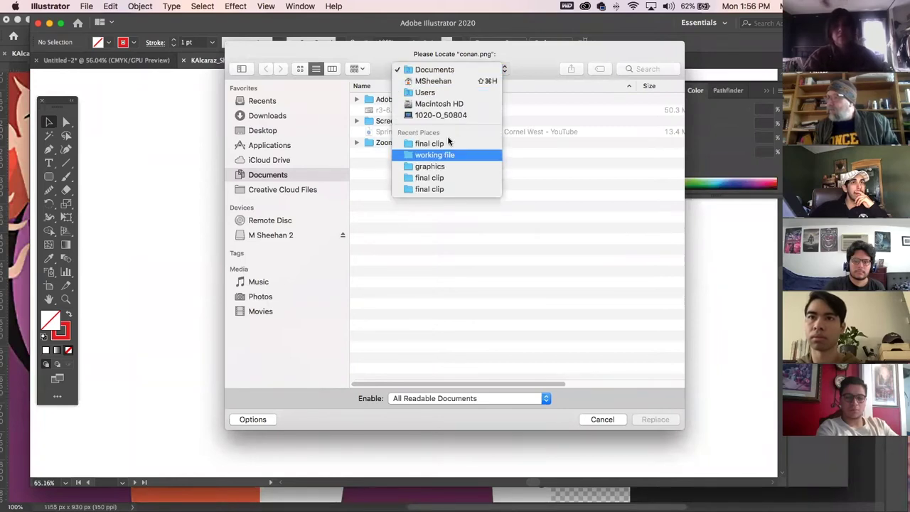
pyautogui.click(269, 131)
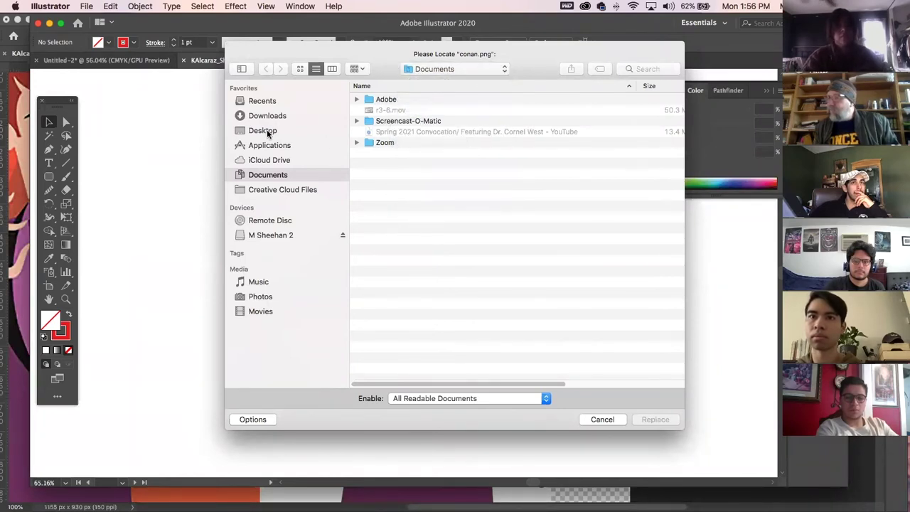
pyautogui.click(269, 131)
pyautogui.click(370, 154)
pyautogui.press('s')
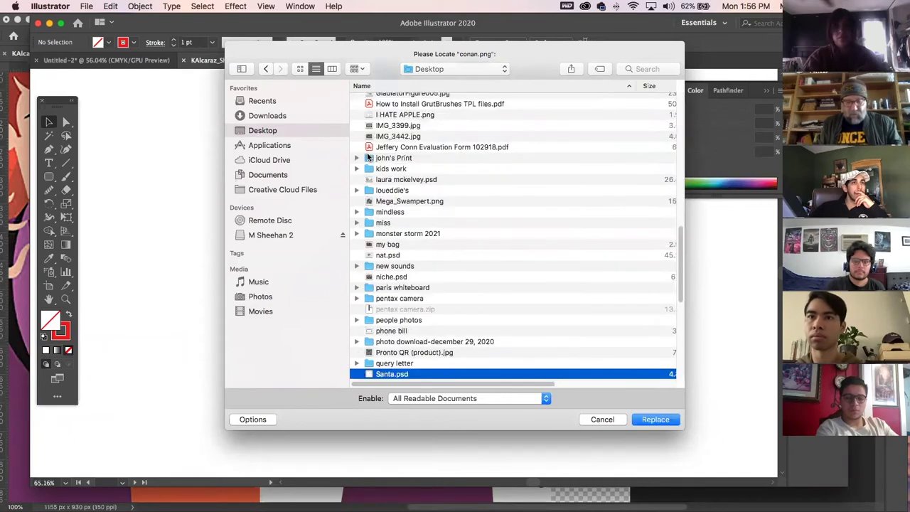
pyautogui.press('p')
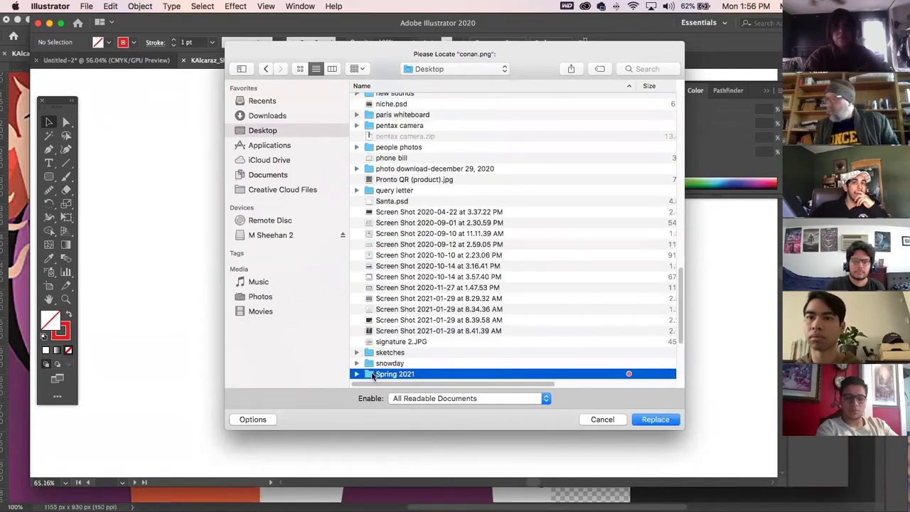
# Go into Spring 2021 > 112F > work > the student's folder and relink to the shape-tool exercise JPG.
pyautogui.doubleClick(371, 374)
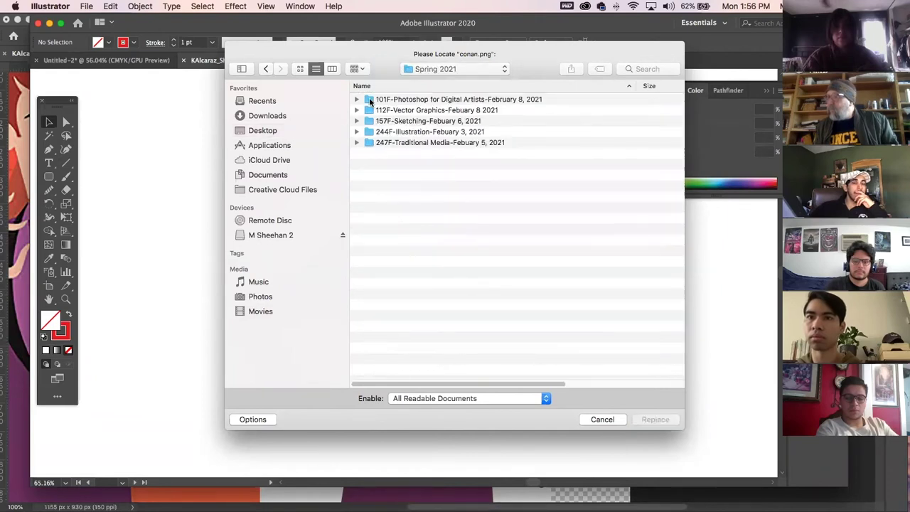
pyautogui.doubleClick(369, 111)
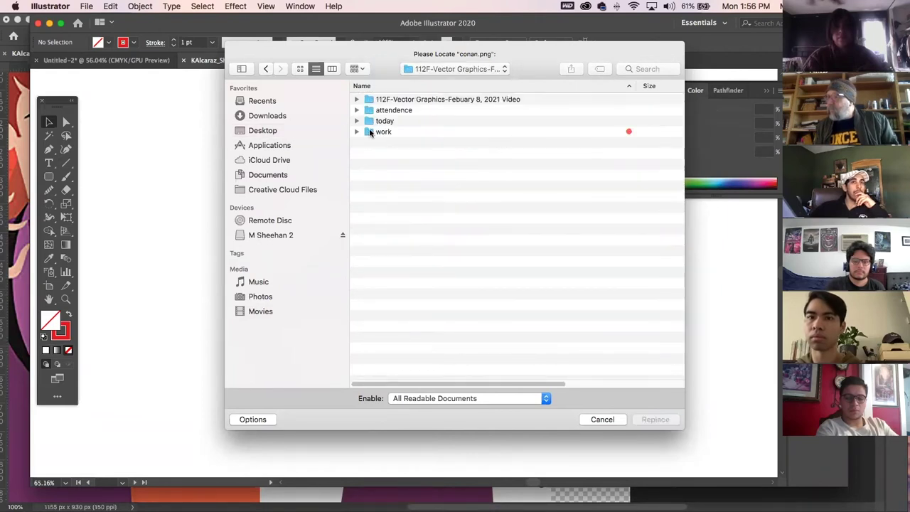
pyautogui.doubleClick(370, 132)
pyautogui.doubleClick(370, 121)
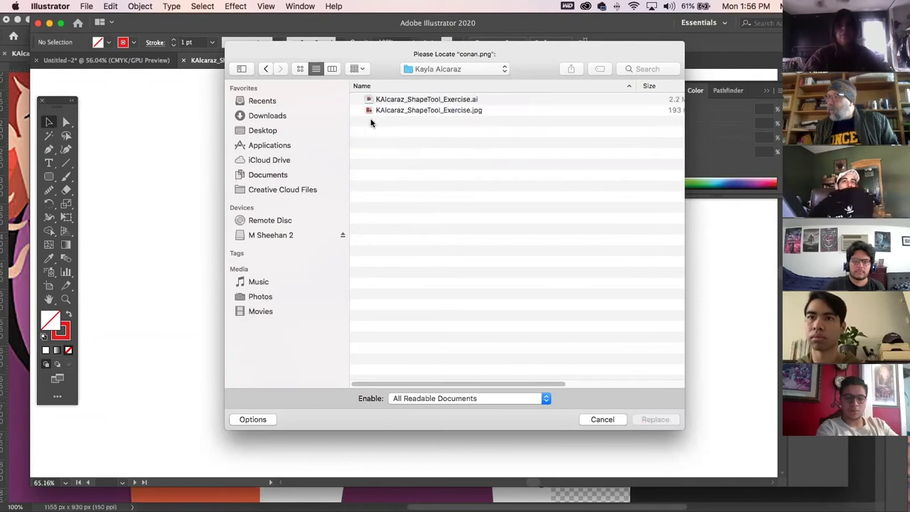
pyautogui.click(398, 110)
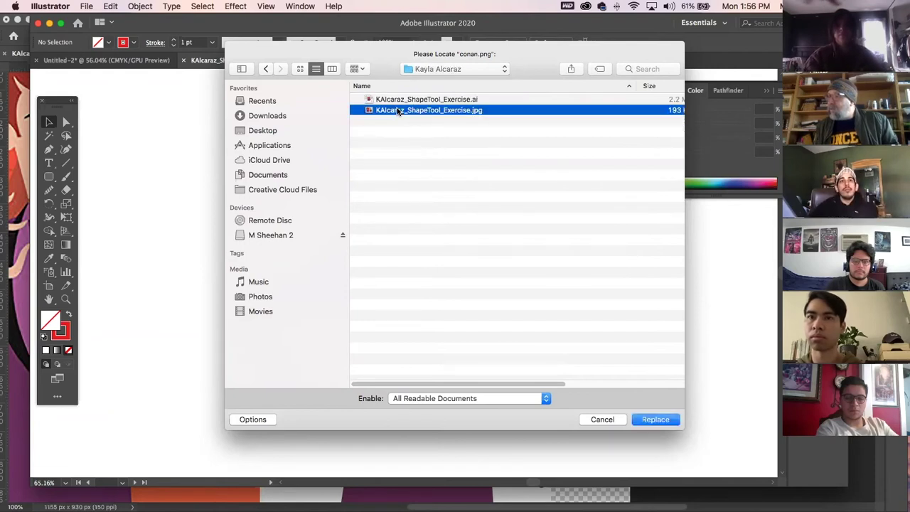
pyautogui.click(652, 420)
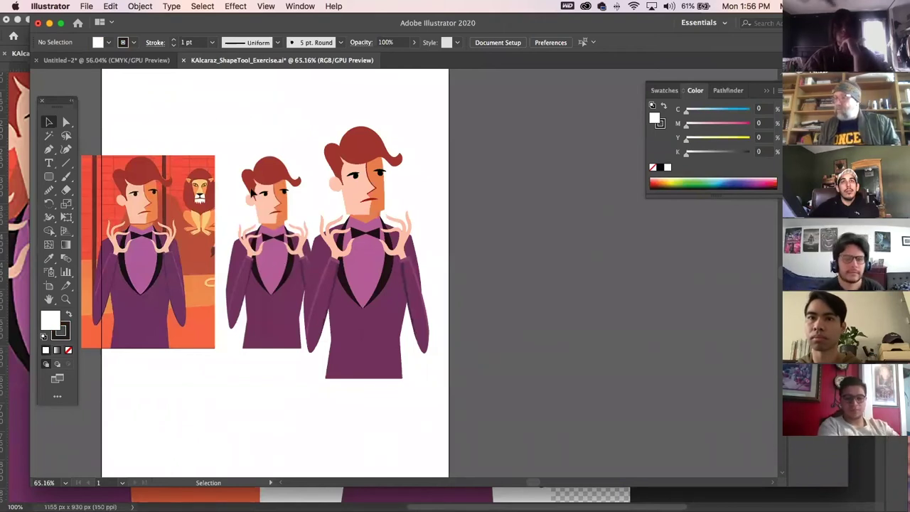
# Copy the two dark lapel shapes onto the pasteboard beside the character.
pyautogui.click(345, 182)
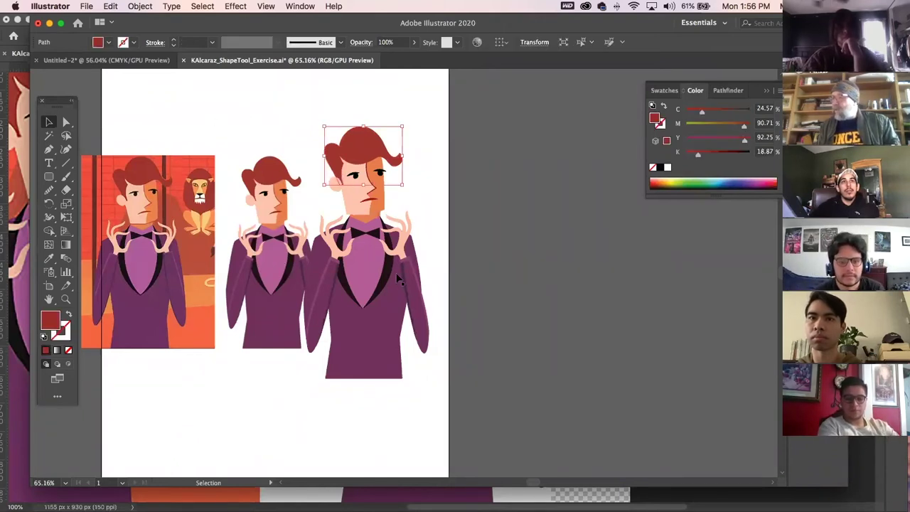
pyautogui.click(390, 278)
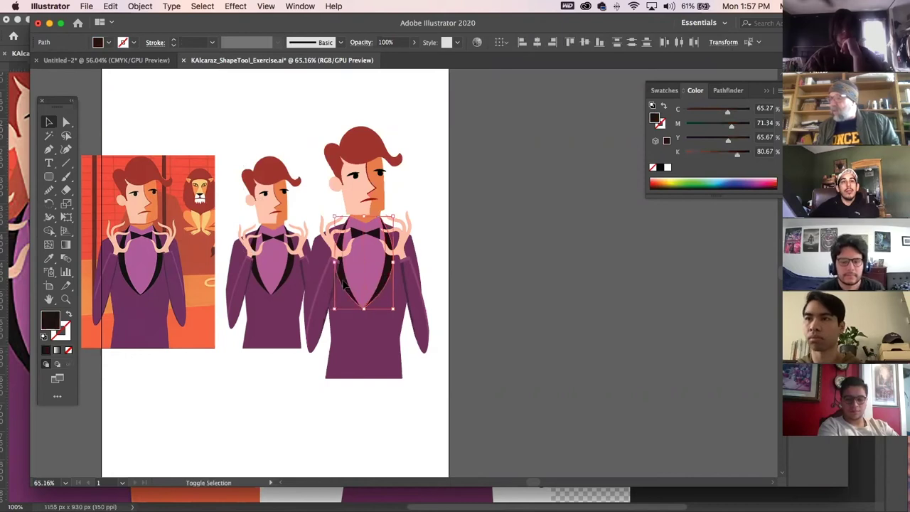
pyautogui.keyDown('shift'); pyautogui.click(369, 277); pyautogui.keyUp('shift')
pyautogui.moveTo(369, 273); pyautogui.dragTo(512, 268)
pyautogui.click(598, 313)
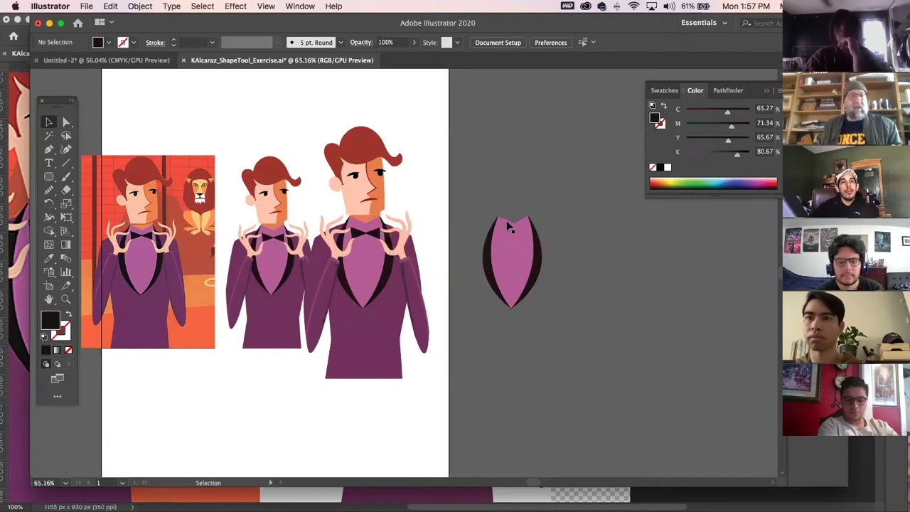
# Drag the pink vest shape to the right, clear of the lapel crescents.
pyautogui.click(539, 263)
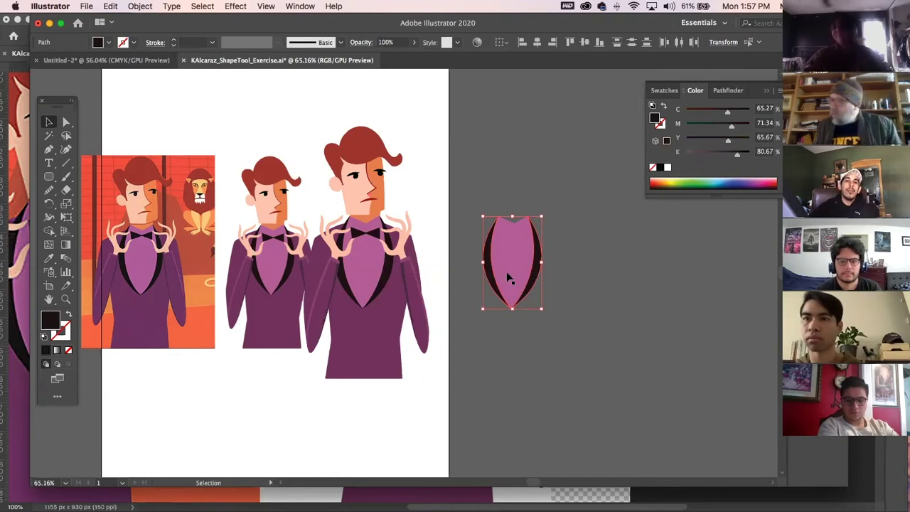
pyautogui.click(609, 274)
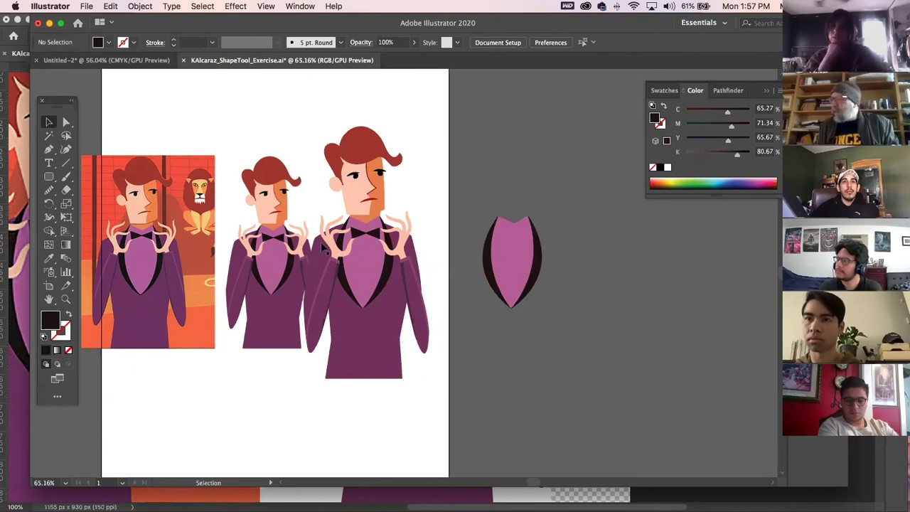
pyautogui.click(502, 260)
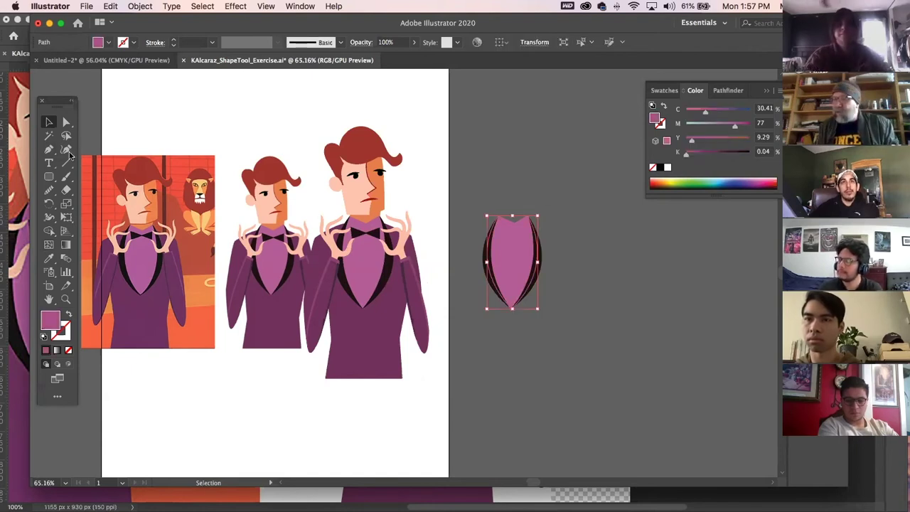
pyautogui.moveTo(514, 250); pyautogui.dragTo(690, 250)
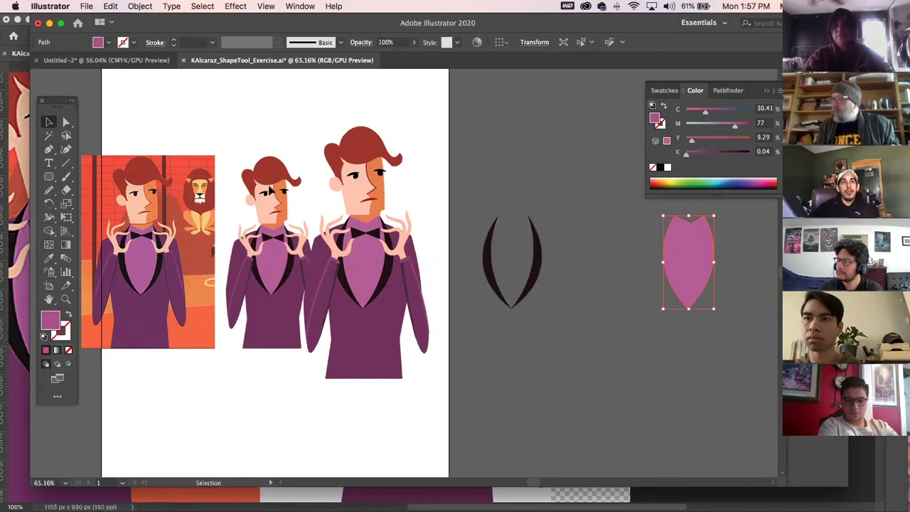
# Draw a pink rounded rectangle over the dark crescents and send it to the back.
pyautogui.click(49, 176)
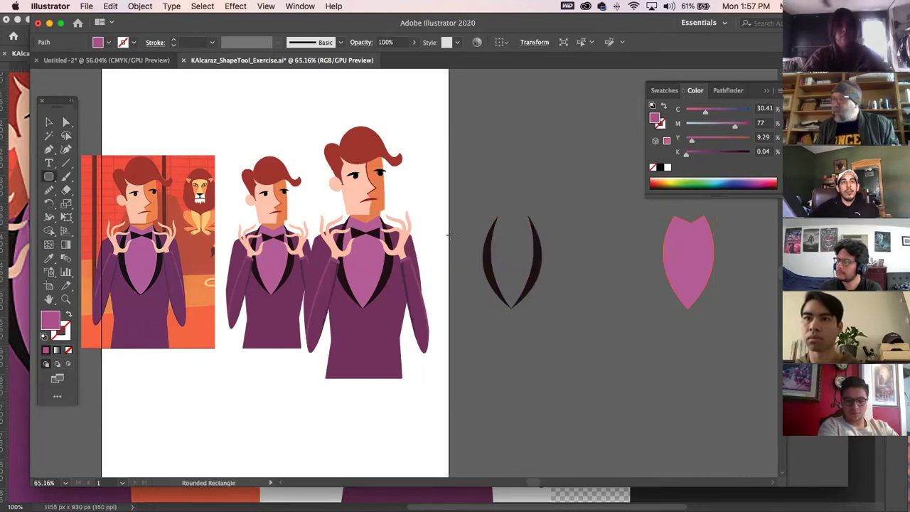
pyautogui.moveTo(459, 201); pyautogui.dragTo(581, 343)
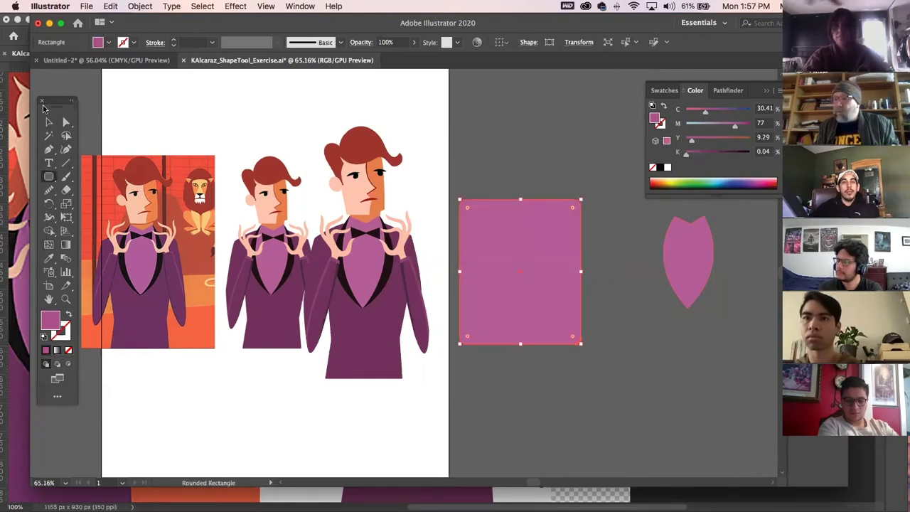
pyautogui.click(49, 123)
pyautogui.press('super')
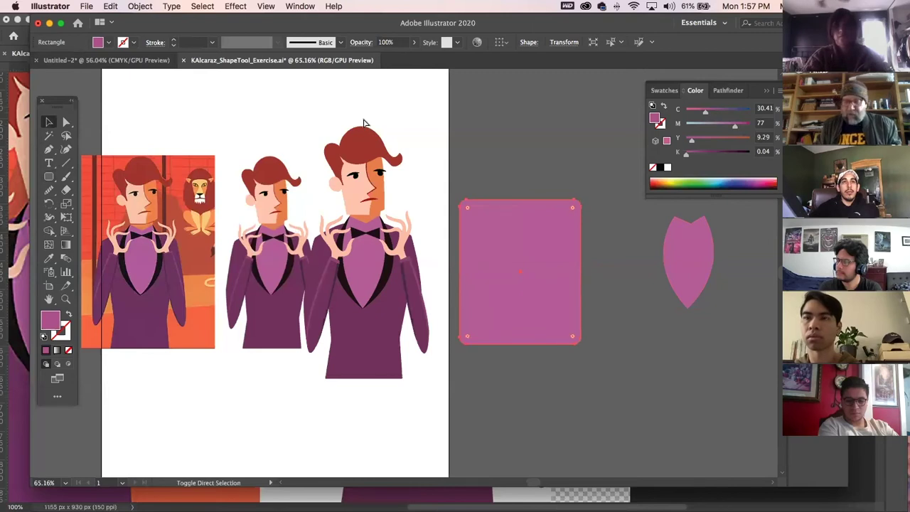
pyautogui.press('super+shift+bracketleft')
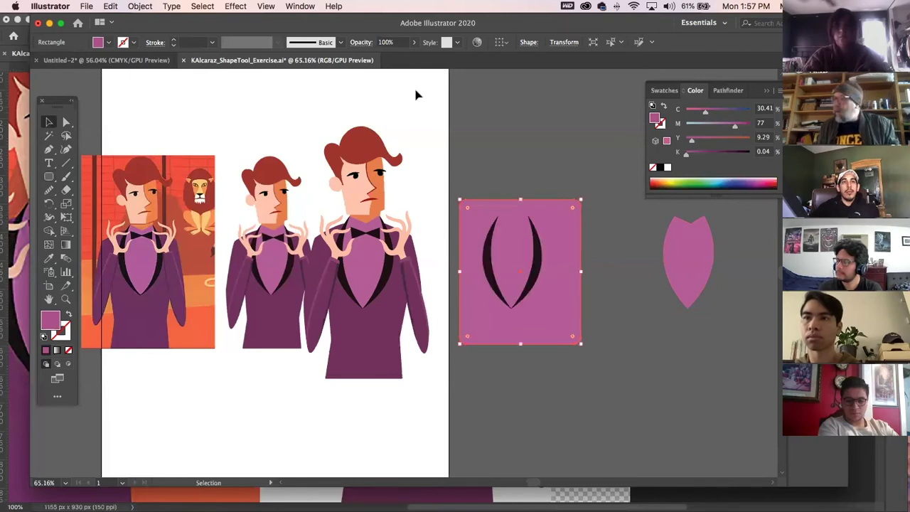
pyautogui.click(540, 266)
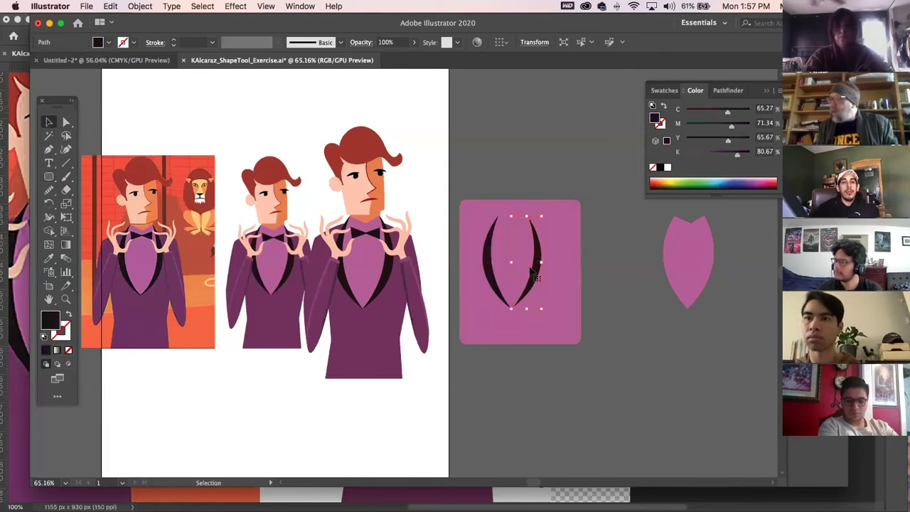
pyautogui.keyDown('shift'); pyautogui.click(488, 265); pyautogui.keyUp('shift')
pyautogui.press('super+shift+a')
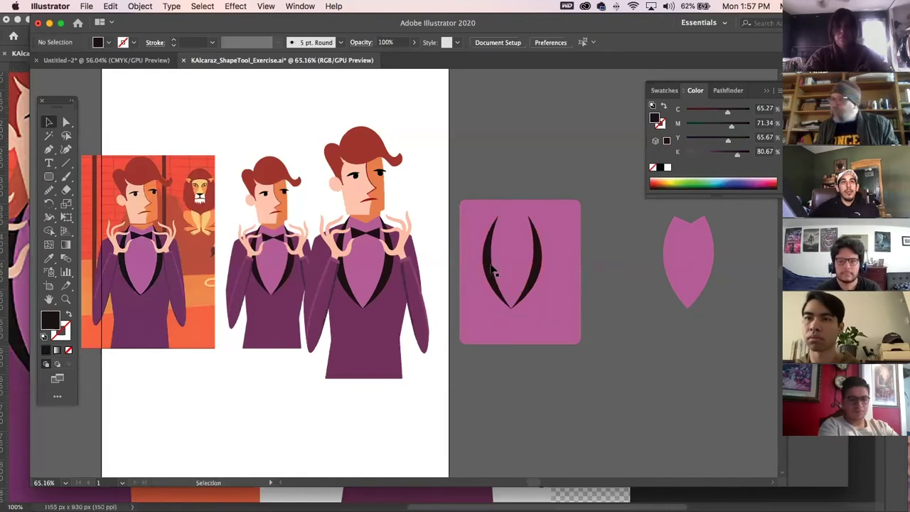
# Trace a closed shield-shaped path with the Pen tool around the two crescents.
pyautogui.click(48, 150)
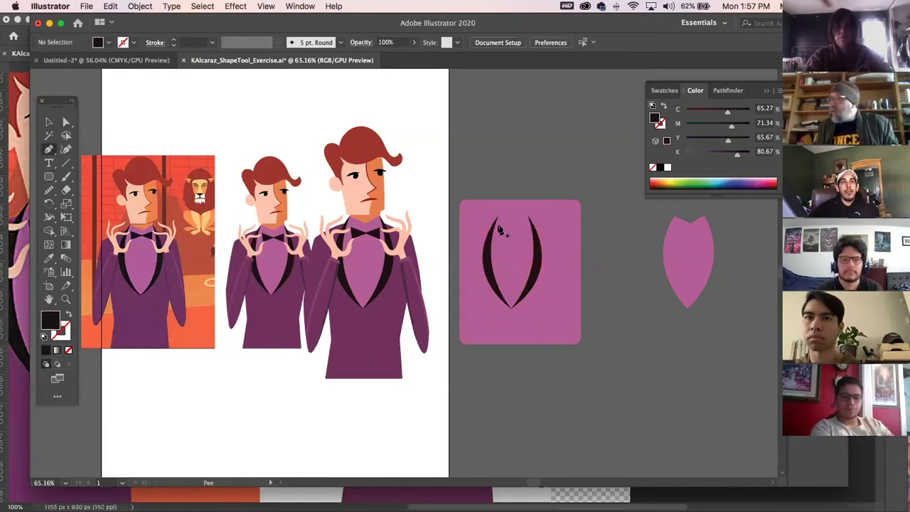
pyautogui.click(496, 220)
pyautogui.click(529, 220)
pyautogui.click(538, 240)
pyautogui.click(538, 257)
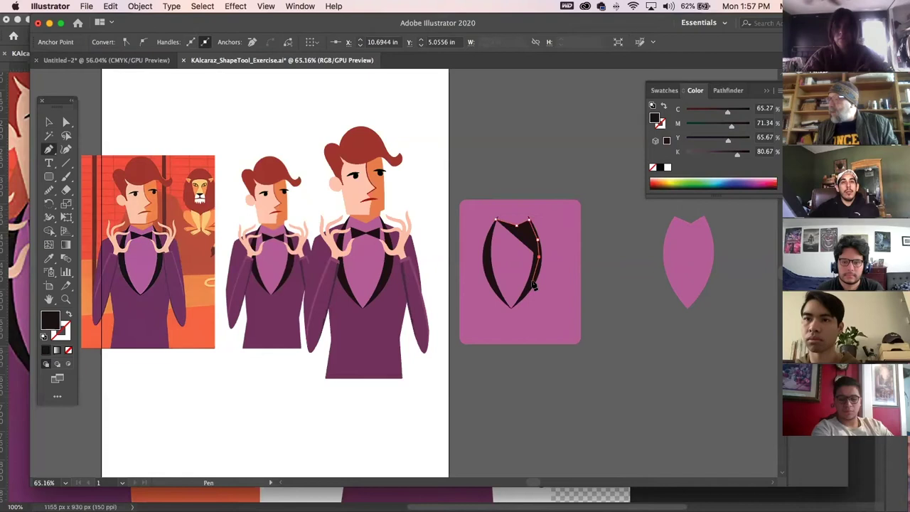
pyautogui.click(535, 286)
pyautogui.click(524, 302)
pyautogui.click(513, 313)
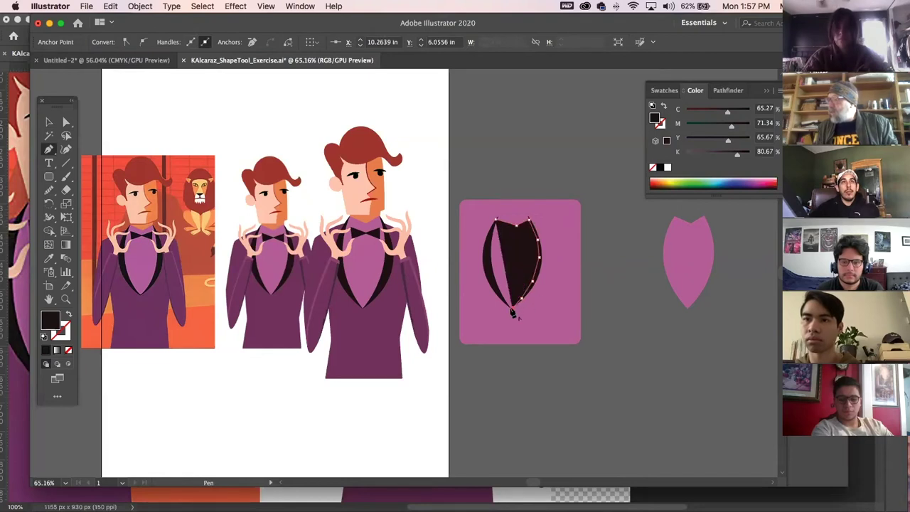
pyautogui.click(501, 298)
pyautogui.click(486, 273)
pyautogui.click(486, 252)
pyautogui.click(495, 220)
pyautogui.click(49, 122)
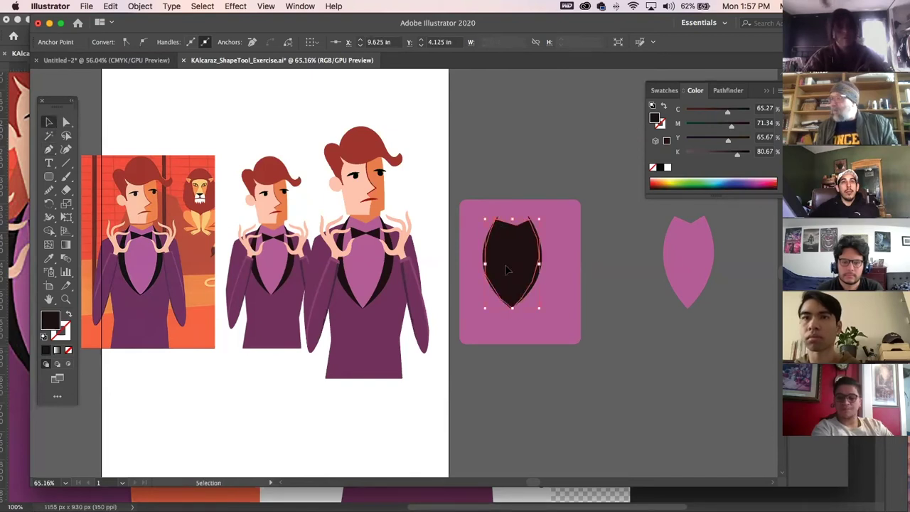
# Subtract the shield from the pink rectangle with Pathfinder and eyedropper a pink fill onto the remainder.
pyautogui.keyDown('shift'); pyautogui.click(562, 260); pyautogui.keyUp('shift')
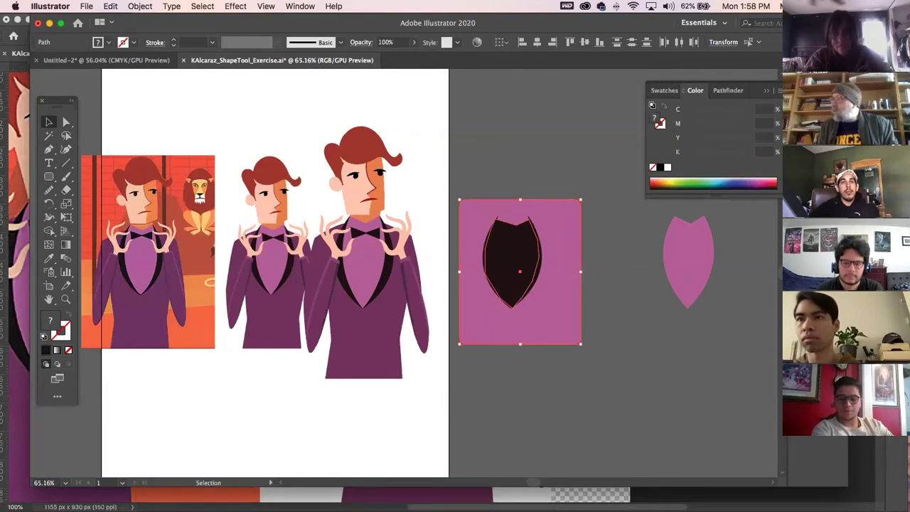
pyautogui.click(728, 90)
pyautogui.click(682, 121)
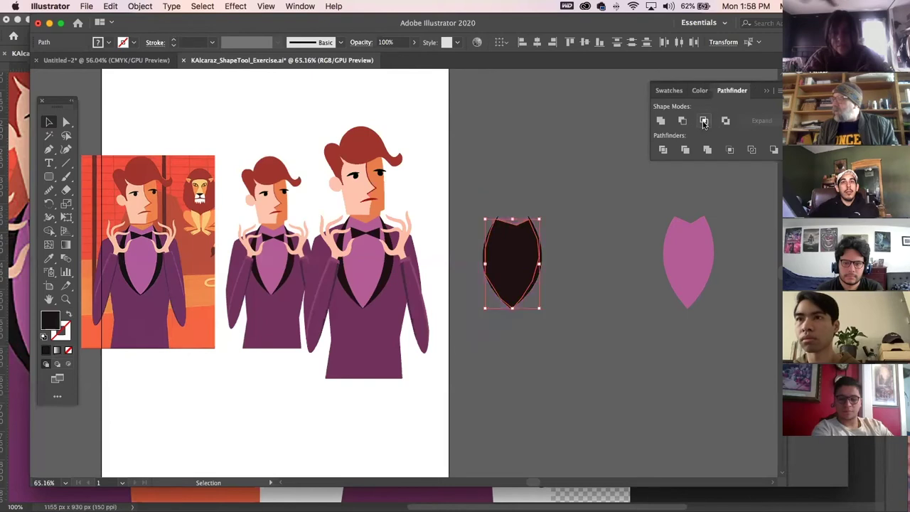
pyautogui.click(543, 229)
pyautogui.click(518, 246)
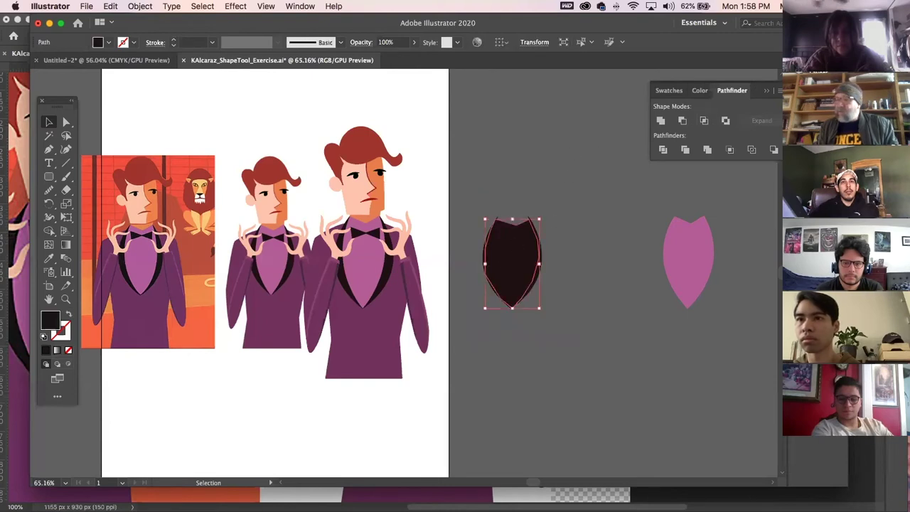
pyautogui.click(48, 258)
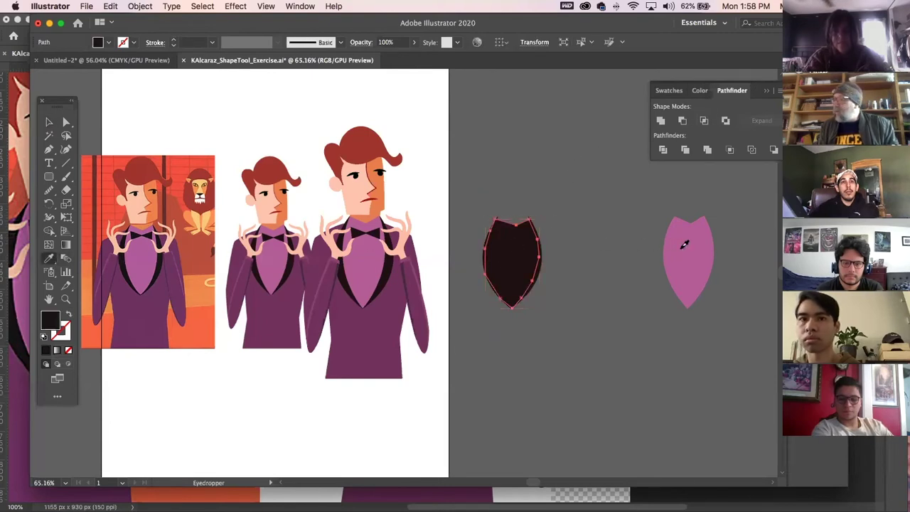
pyautogui.click(684, 243)
pyautogui.click(49, 122)
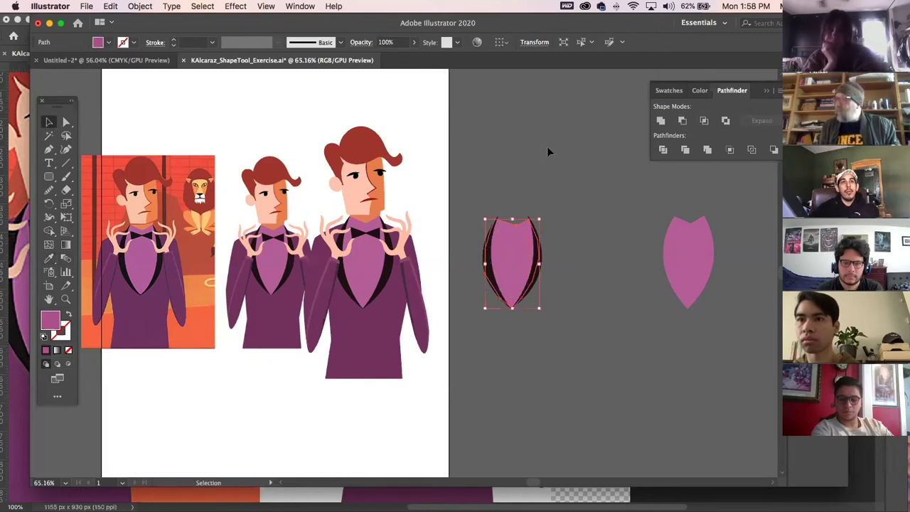
pyautogui.click(637, 336)
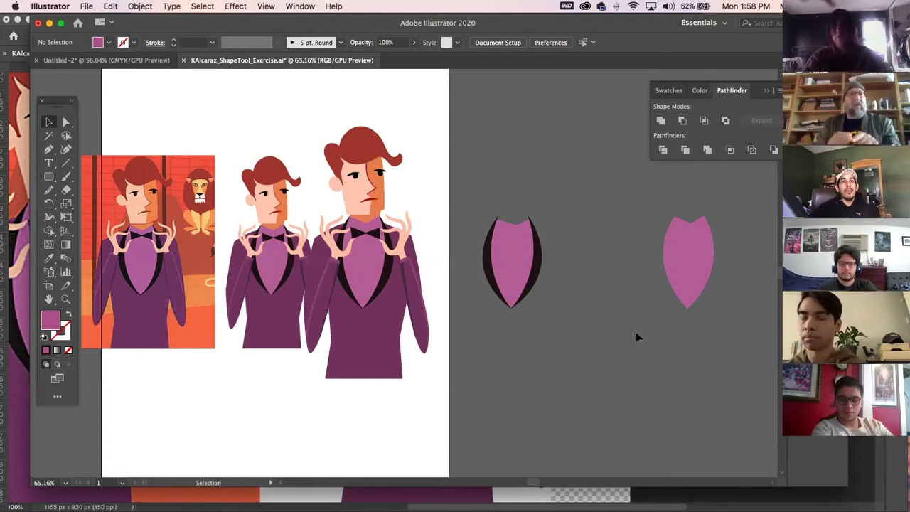
# Undo those changes and fill the black shield shape with green from the swatches.
pyautogui.press('super+z')
pyautogui.press('super+z')
pyautogui.press('super+z')
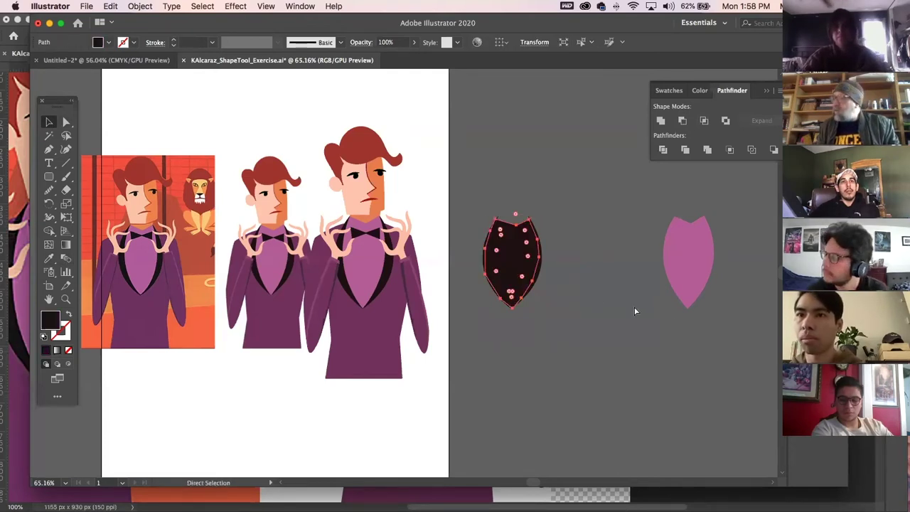
pyautogui.press('super+z')
pyautogui.press('v')
pyautogui.click(635, 311)
pyautogui.click(511, 273)
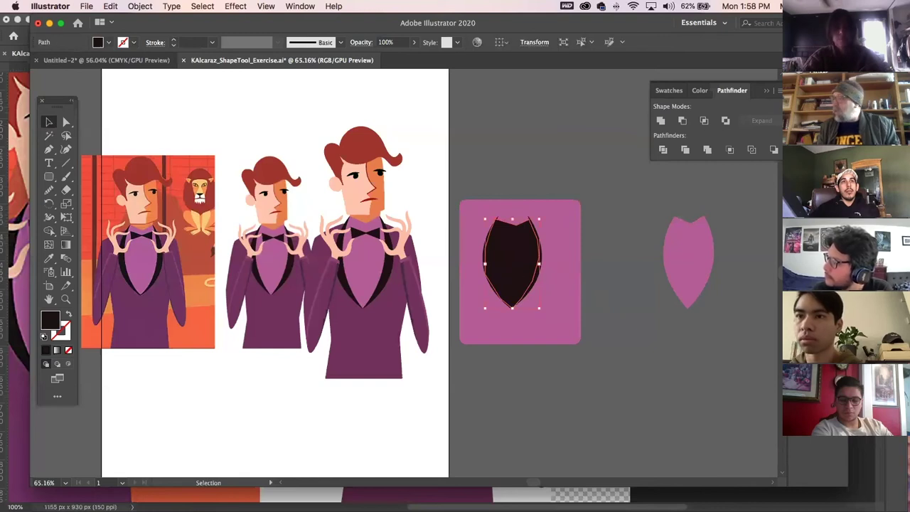
pyautogui.click(669, 91)
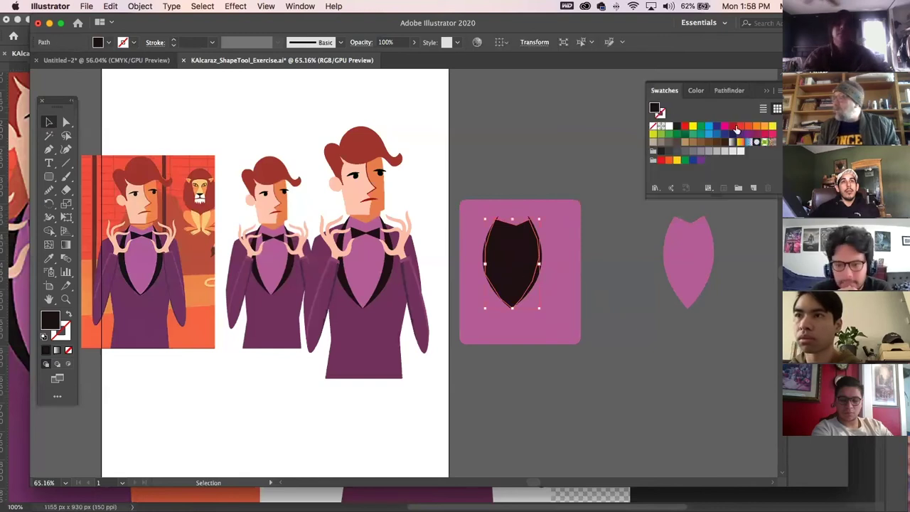
pyautogui.click(693, 135)
pyautogui.click(544, 146)
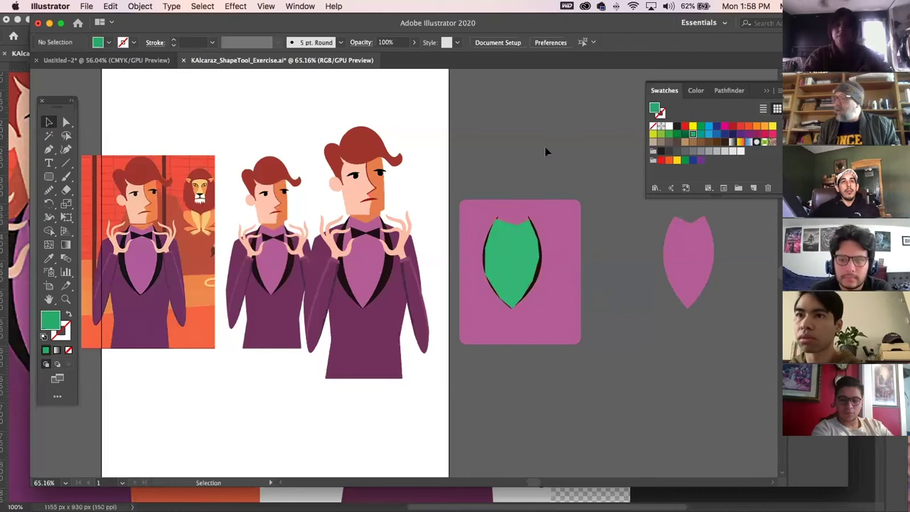
# Move the green shield above the pink rectangle to check it, then undo the move.
pyautogui.click(520, 269)
pyautogui.keyDown('shift'); pyautogui.click(567, 264); pyautogui.keyUp('shift')
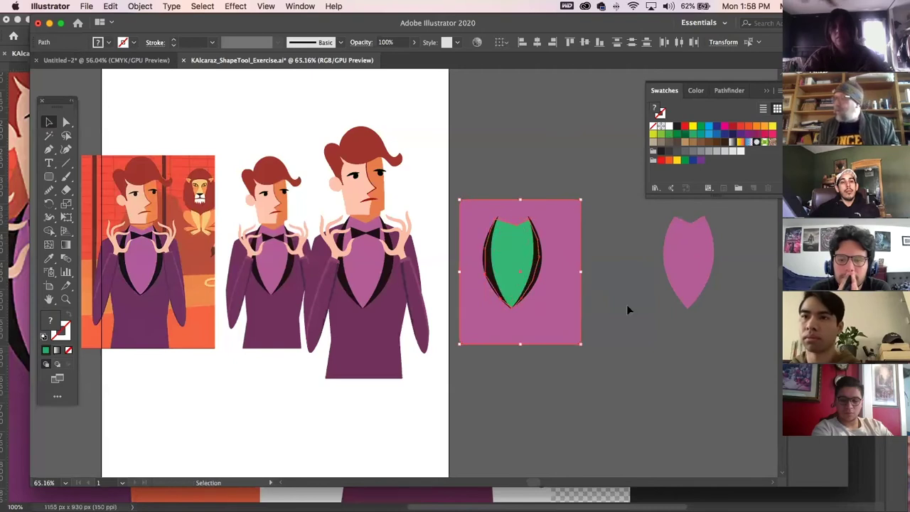
pyautogui.click(640, 335)
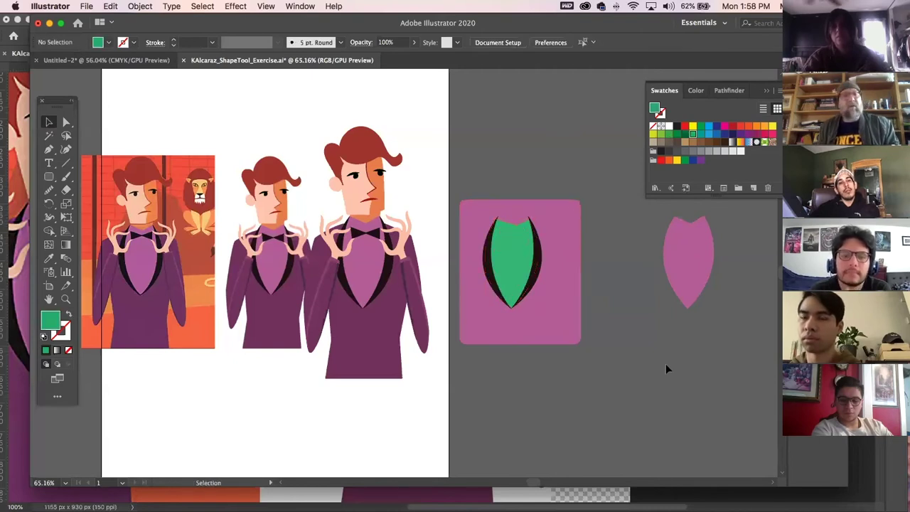
pyautogui.click(517, 263)
pyautogui.moveTo(516, 261); pyautogui.dragTo(517, 157)
pyautogui.click(658, 384)
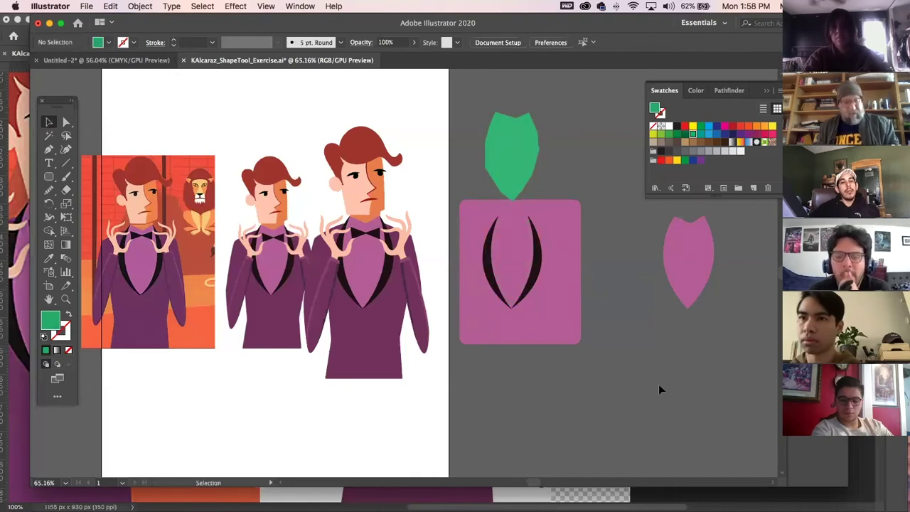
pyautogui.press('super+z')
# Intersect the green shield with the pink rectangle in Pathfinder to form the green vest.
pyautogui.doubleClick(561, 251)
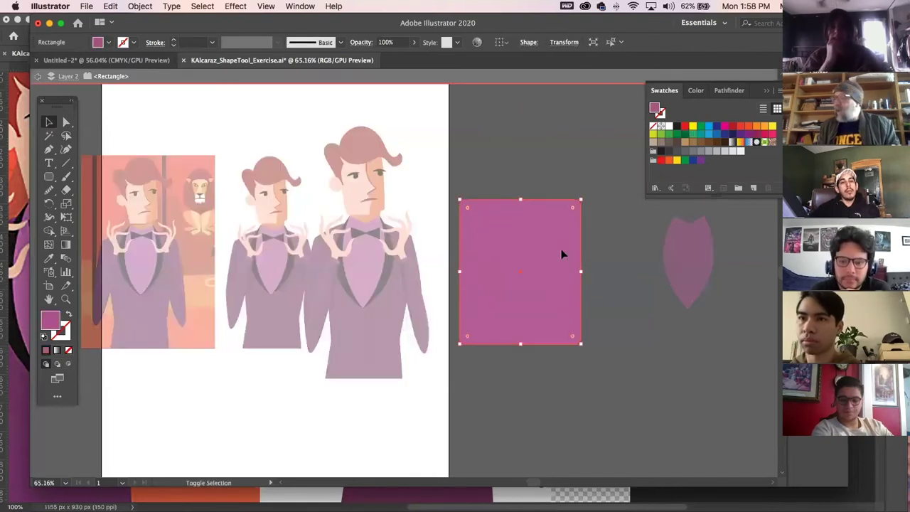
pyautogui.doubleClick(613, 289)
pyautogui.click(510, 265)
pyautogui.keyDown('shift'); pyautogui.click(564, 263); pyautogui.keyUp('shift')
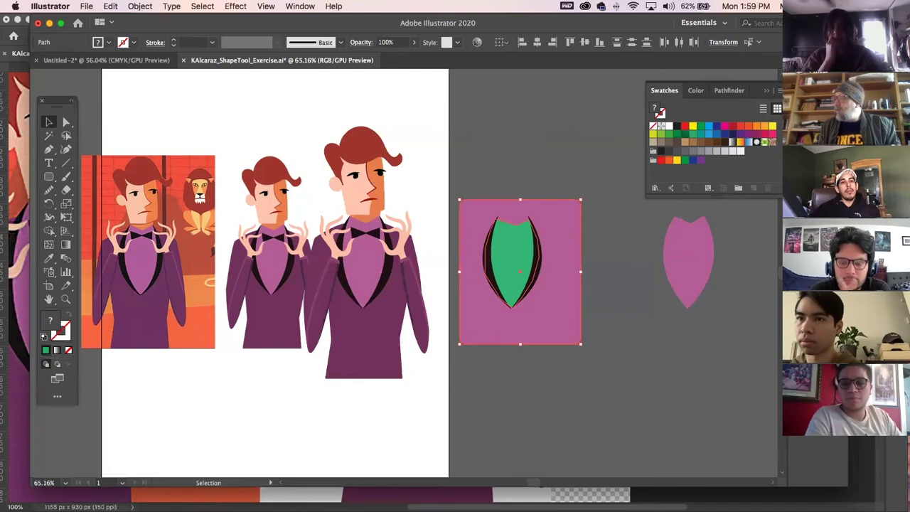
pyautogui.click(731, 91)
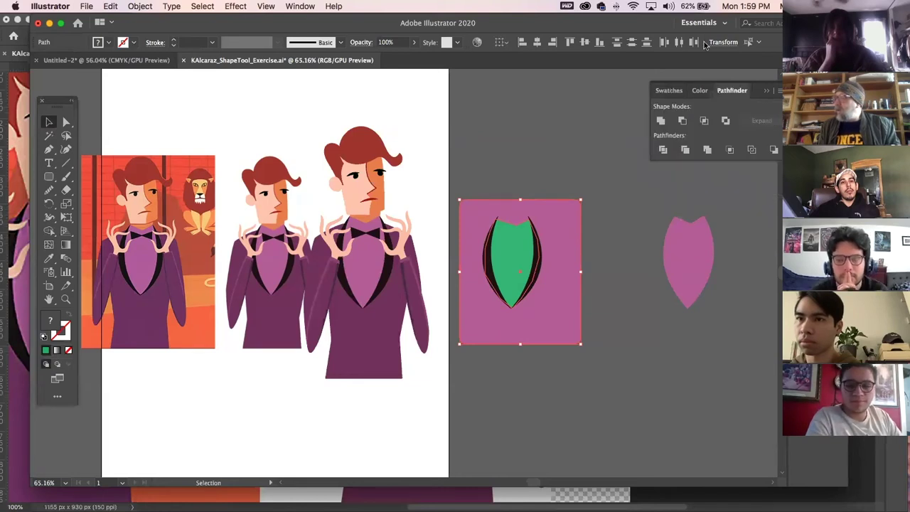
pyautogui.moveTo(631, 18); pyautogui.dragTo(462, 17)
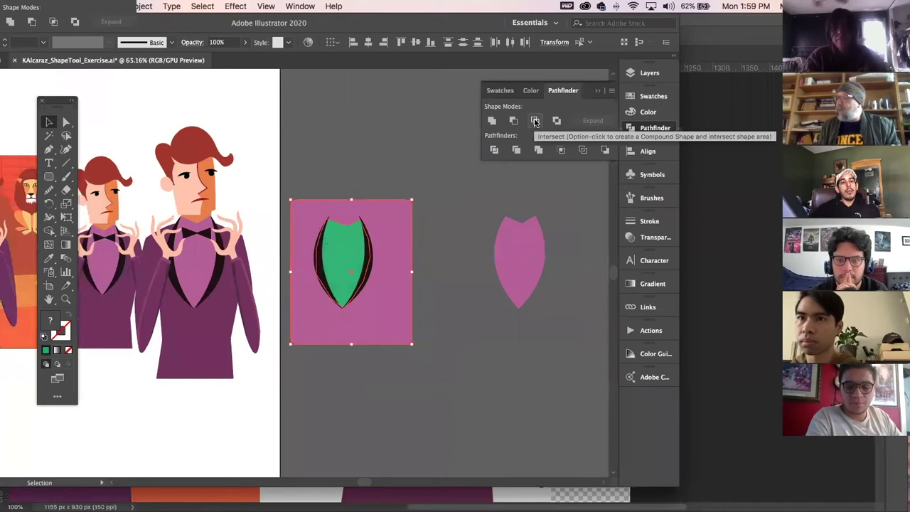
pyautogui.click(536, 121)
# Move the green vest up to inspect it, then undo it back between the lapels.
pyautogui.click(395, 186)
pyautogui.moveTo(338, 262); pyautogui.dragTo(345, 135)
pyautogui.click(421, 216)
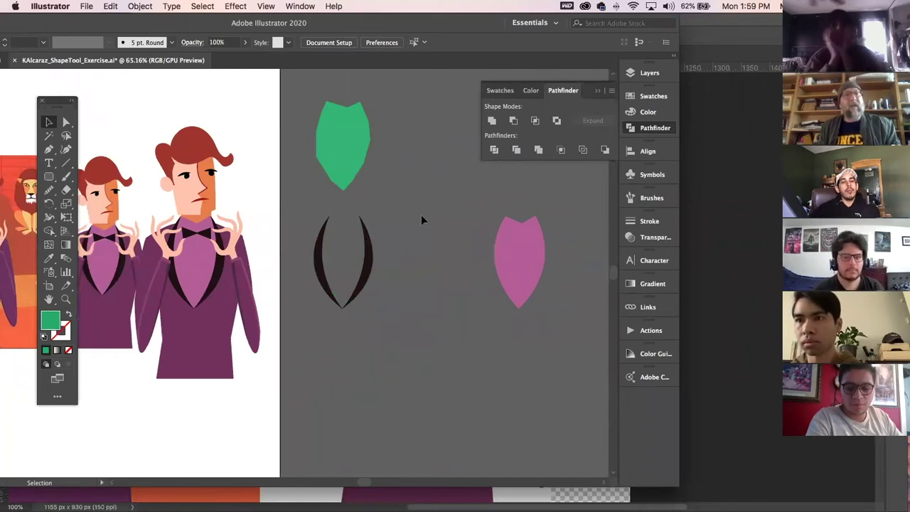
pyautogui.press('a')
pyautogui.press('super+z')
pyautogui.click(441, 197)
# Draw two overlapping green rounded rectangles and Pathfinder-Intersect them into their square overlap.
pyautogui.click(48, 176)
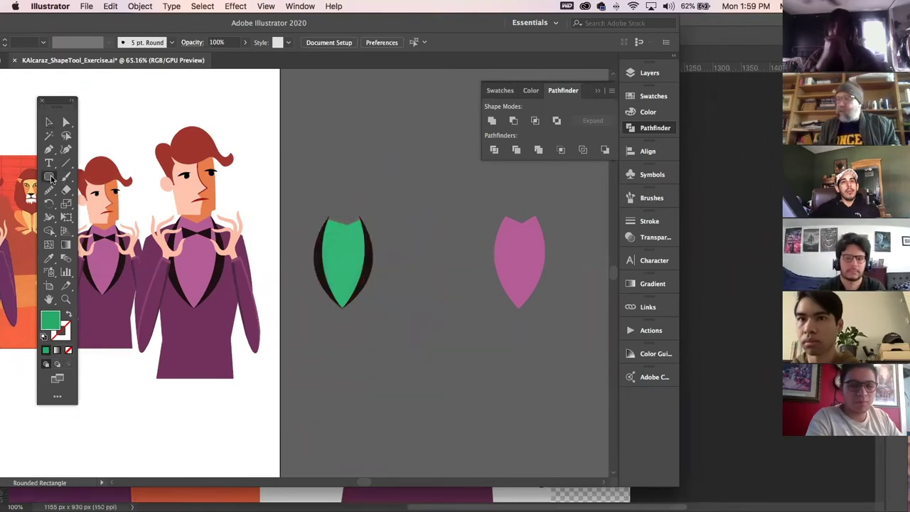
pyautogui.scroll(-3, 443, 289)
pyautogui.hscroll(3, 443, 289)
pyautogui.moveTo(301, 287); pyautogui.dragTo(374, 357)
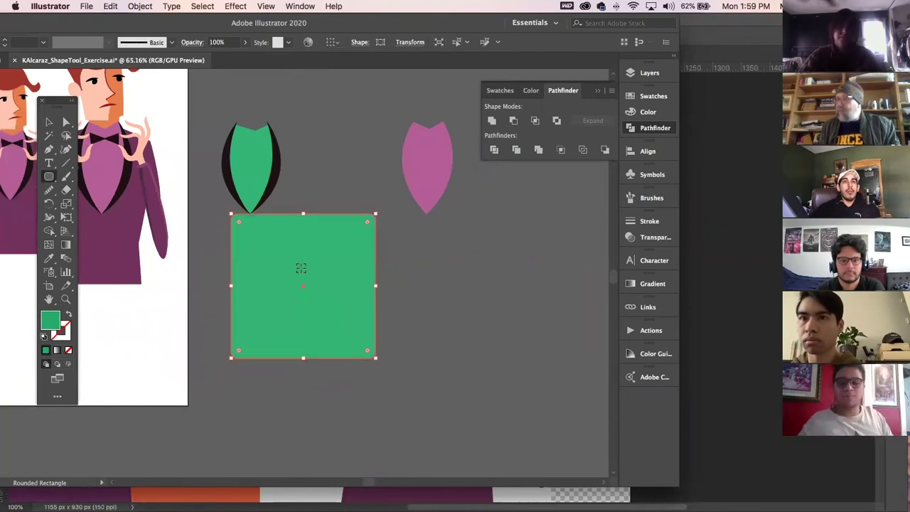
pyautogui.moveTo(287, 274); pyautogui.dragTo(321, 340)
pyautogui.moveTo(369, 385); pyautogui.dragTo(444, 427)
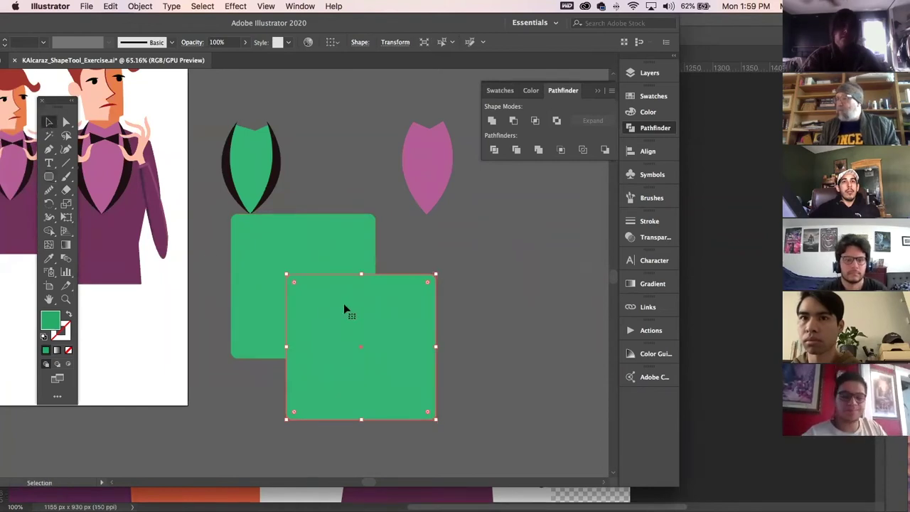
pyautogui.keyDown('shift'); pyautogui.click(347, 253); pyautogui.keyUp('shift')
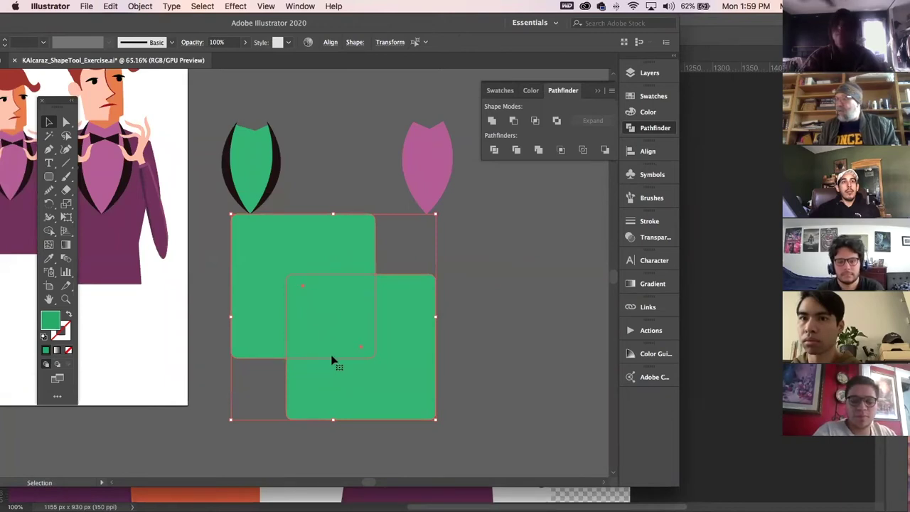
pyautogui.click(535, 121)
pyautogui.click(509, 249)
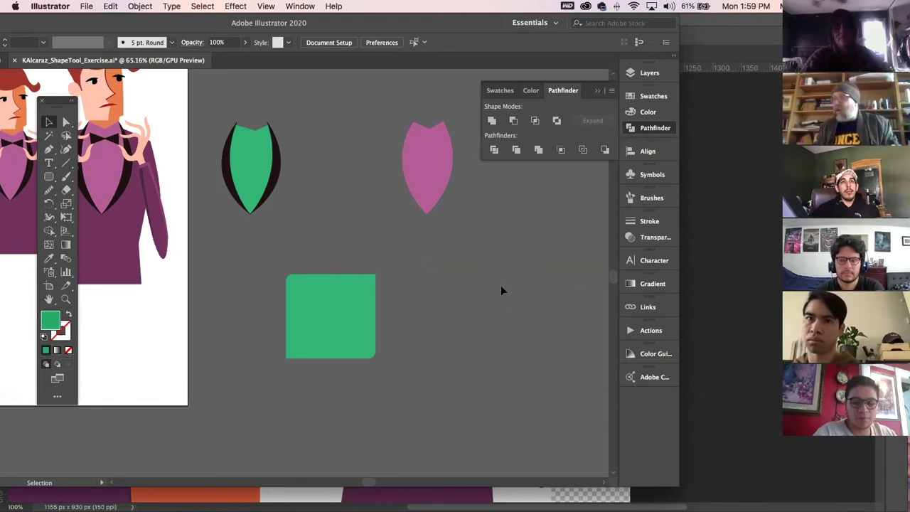
pyautogui.click(274, 175)
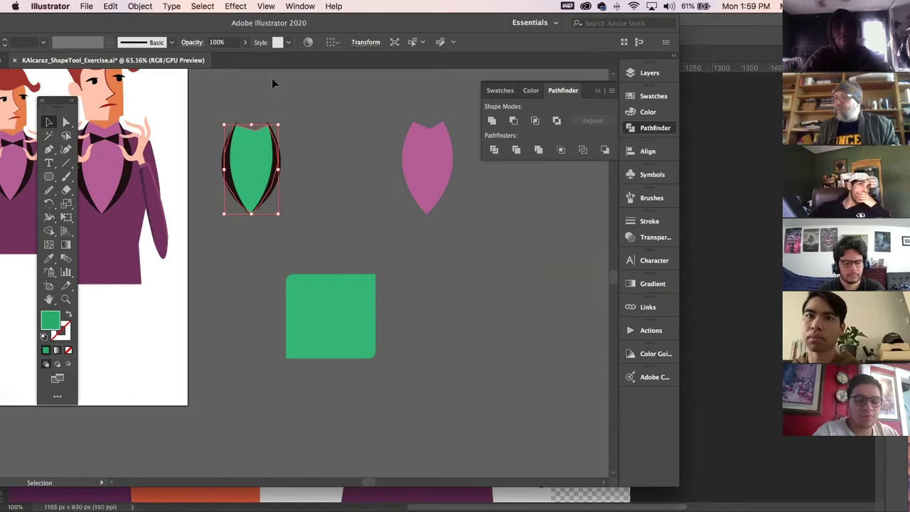
# Unlock all artwork and copy the black lapel pair onto the green rectangle.
pyautogui.click(140, 5)
pyautogui.click(156, 93)
pyautogui.click(416, 253)
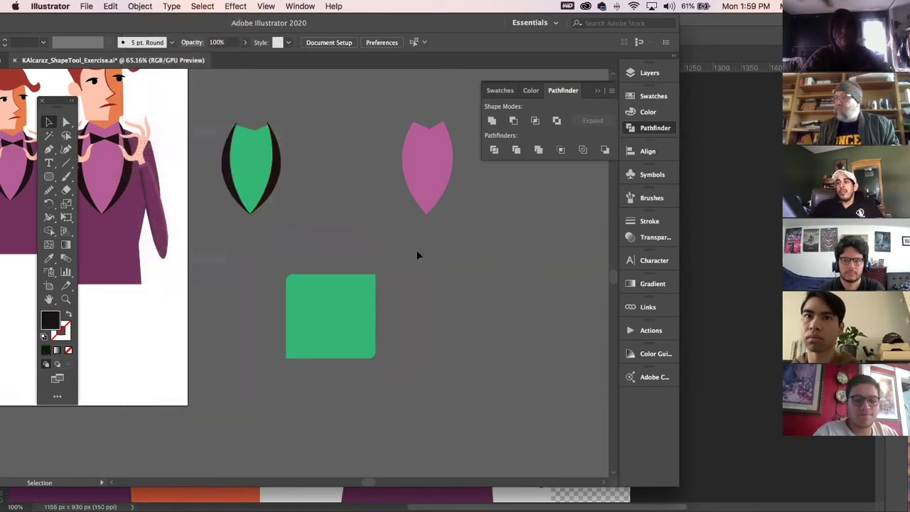
pyautogui.click(277, 168)
pyautogui.keyDown('shift'); pyautogui.click(226, 173); pyautogui.keyUp('shift')
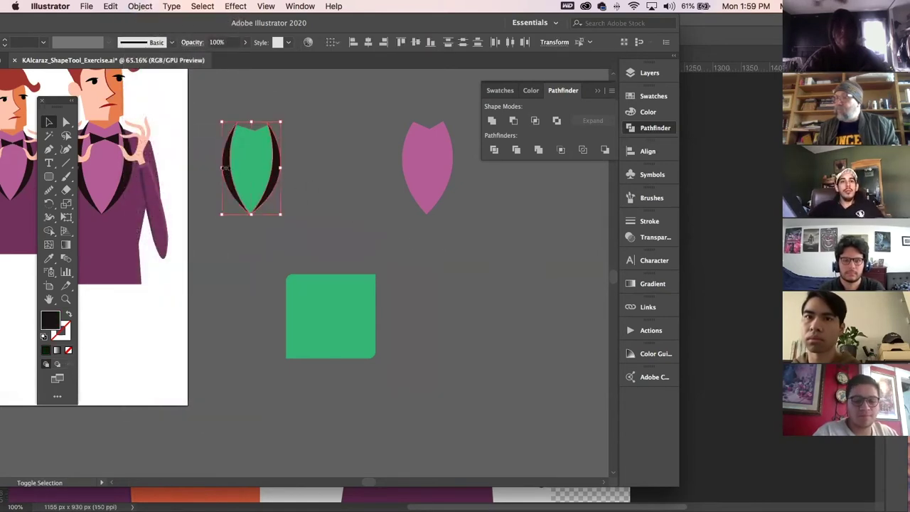
pyautogui.moveTo(226, 178); pyautogui.dragTo(308, 323)
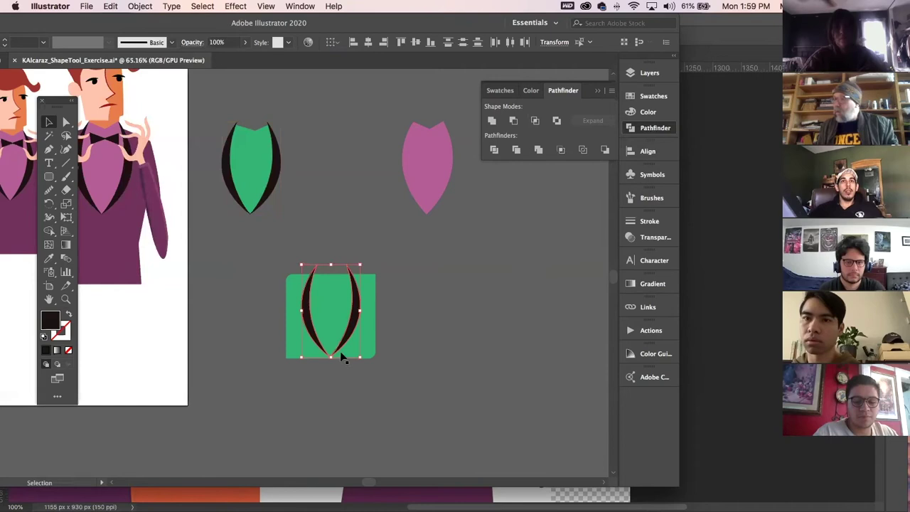
# Stretch the green rectangle taller, try intersecting it with the lapels, then reselect both lapel copies.
pyautogui.click(304, 355)
pyautogui.moveTo(331, 358); pyautogui.dragTo(330, 374)
pyautogui.moveTo(332, 275); pyautogui.dragTo(332, 252)
pyautogui.keyDown('shift'); pyautogui.click(308, 285); pyautogui.keyUp('shift')
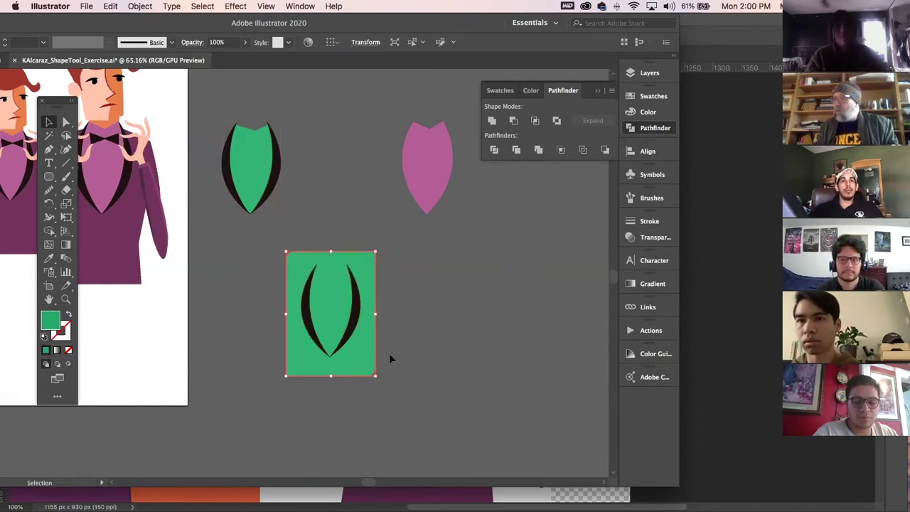
pyautogui.click(536, 123)
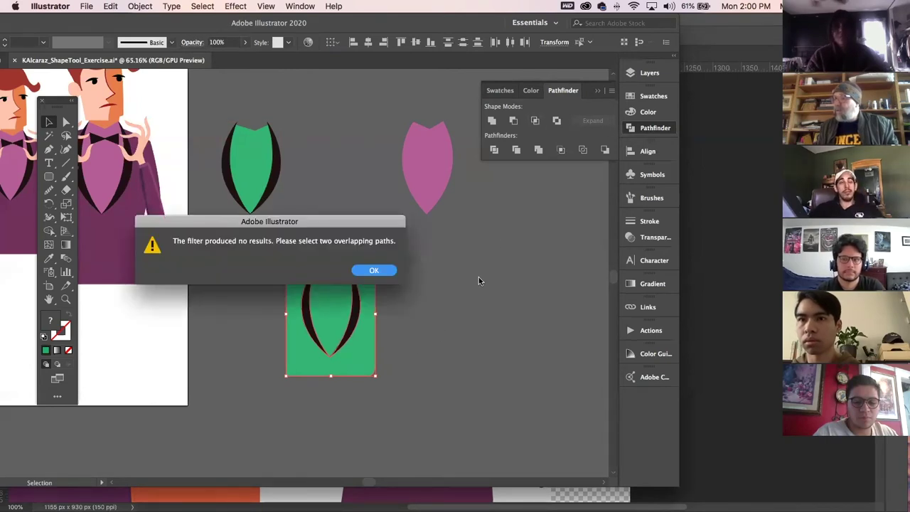
pyautogui.click(384, 270)
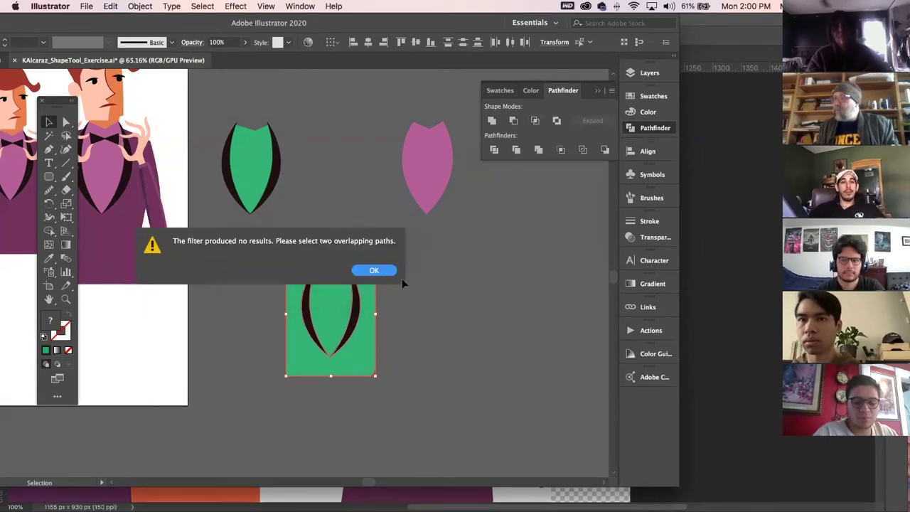
pyautogui.click(472, 300)
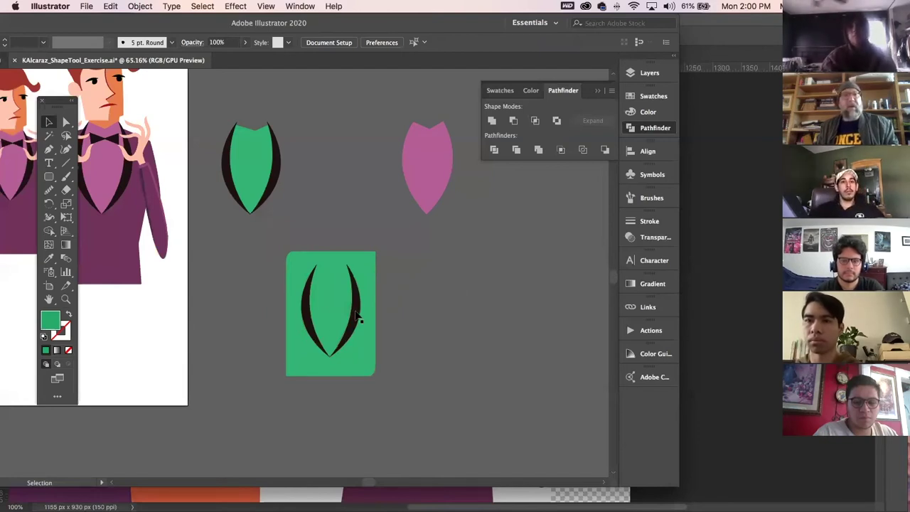
pyautogui.click(357, 319)
pyautogui.keyDown('shift'); pyautogui.click(311, 316); pyautogui.keyUp('shift')
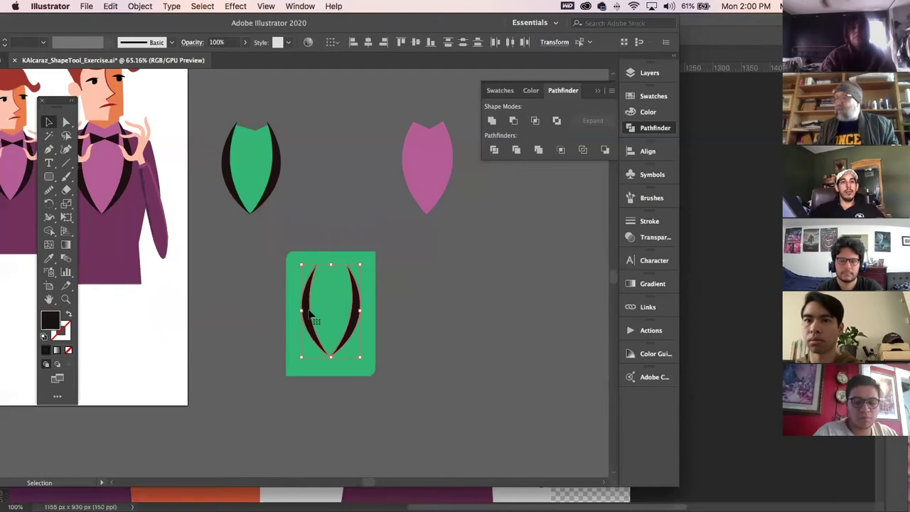
pyautogui.click(141, 5)
# Make the two lapels a compound path, intersect them with the green rectangle, then undo.
pyautogui.moveTo(213, 374)
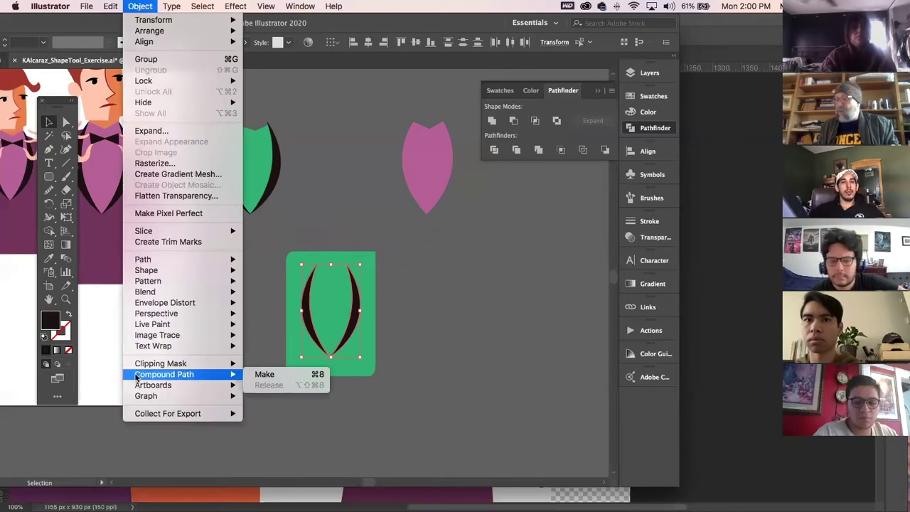
pyautogui.click(263, 374)
pyautogui.click(443, 340)
pyautogui.click(318, 278)
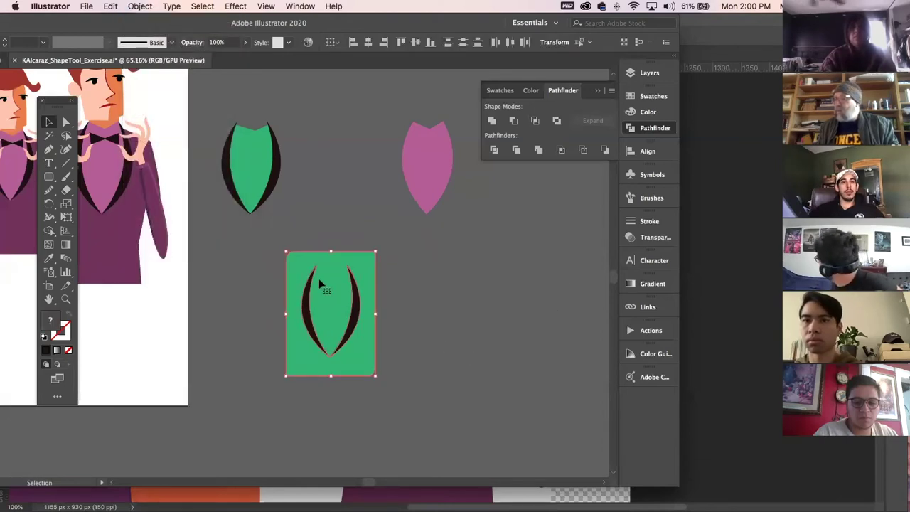
pyautogui.click(535, 120)
pyautogui.click(477, 327)
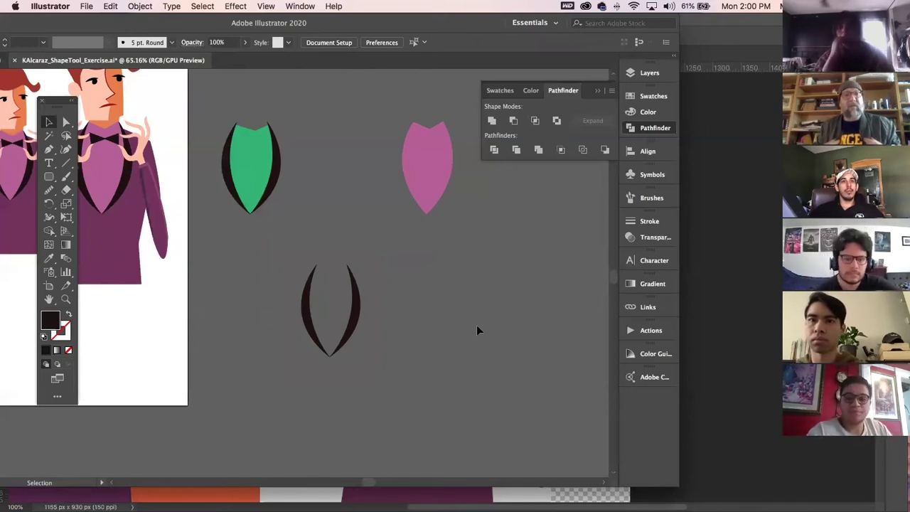
pyautogui.press('a')
pyautogui.press('super+z')
# Delete the lapel-topped green rectangle, the pink shield, and the green vest with its lapels.
pyautogui.click(476, 326)
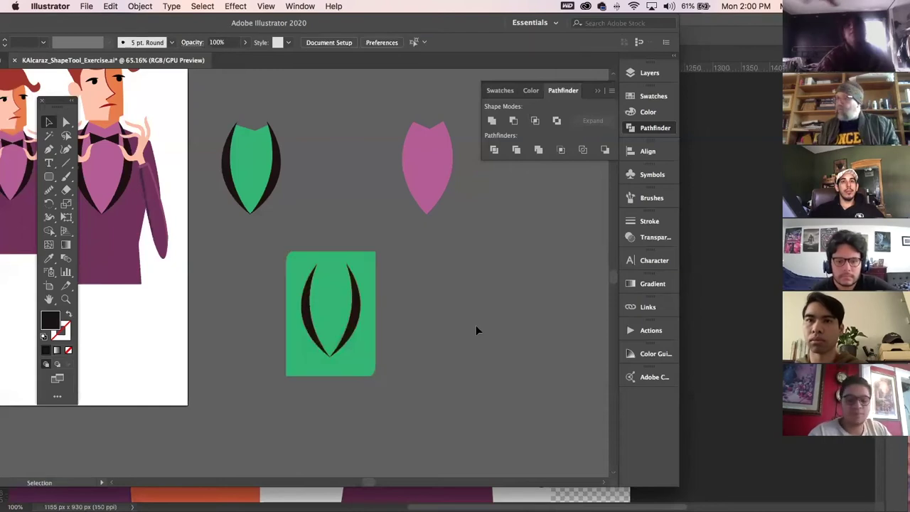
pyautogui.click(357, 307)
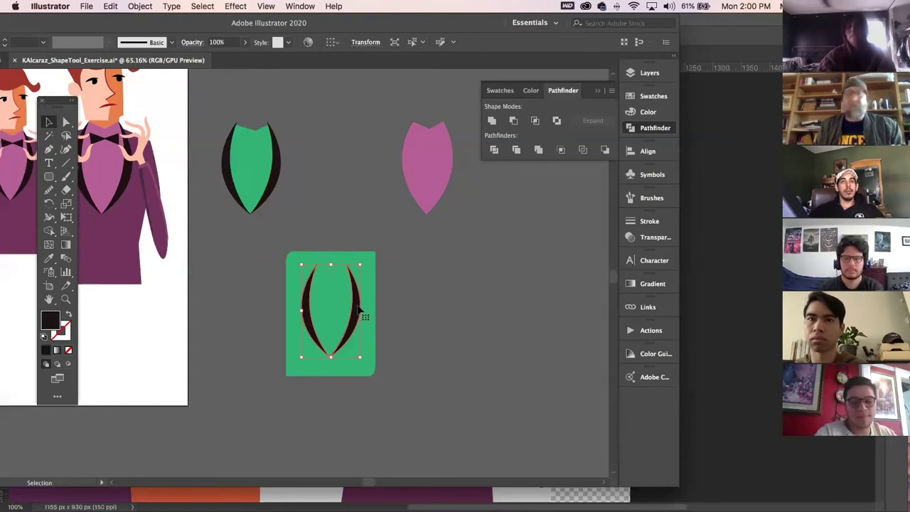
pyautogui.click(411, 347)
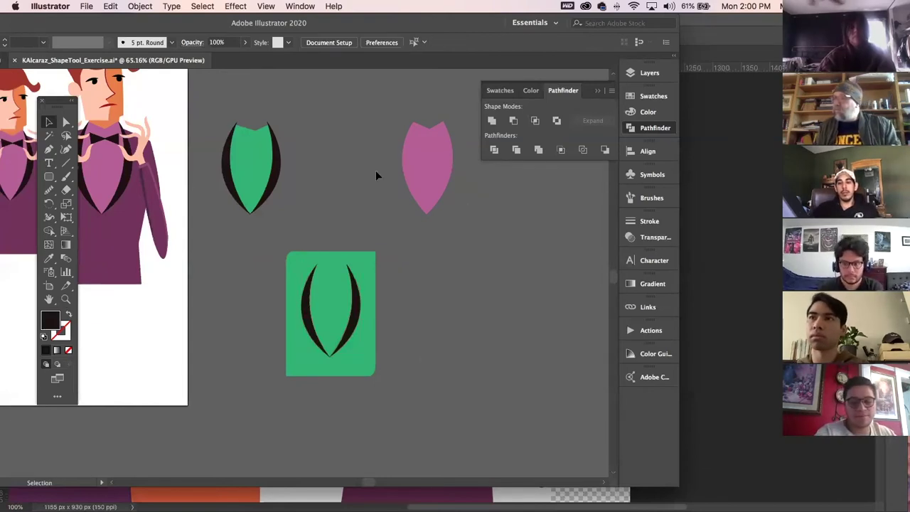
pyautogui.moveTo(293, 200); pyautogui.dragTo(402, 254)
pyautogui.scroll(2, 360, 77)
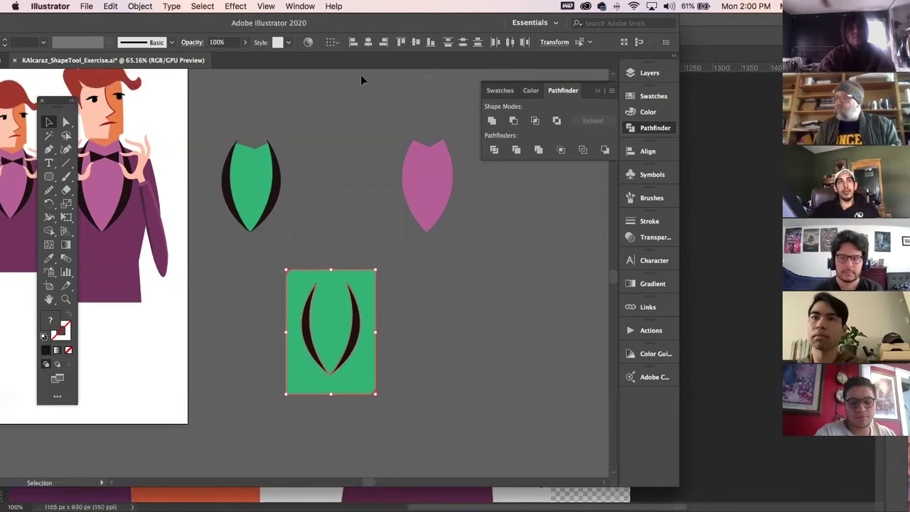
pyautogui.moveTo(336, 123); pyautogui.dragTo(441, 313)
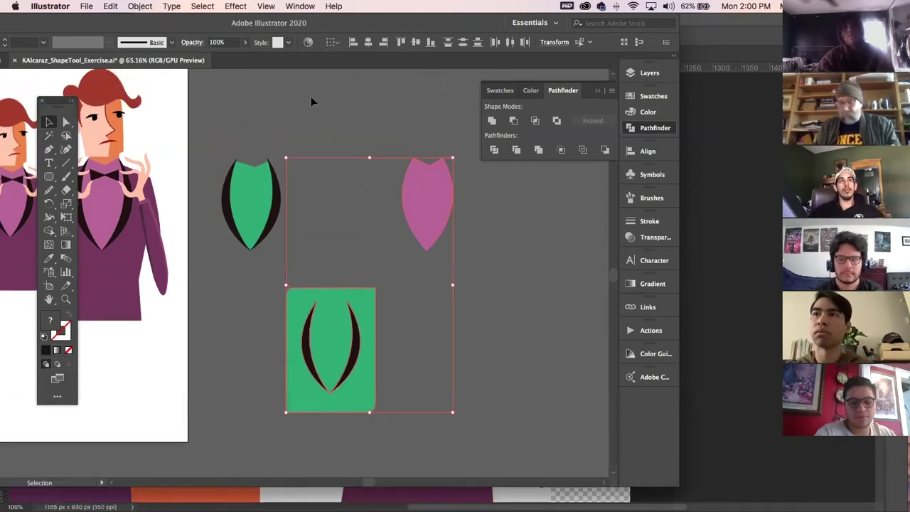
pyautogui.press('Delete')
pyautogui.click(275, 223)
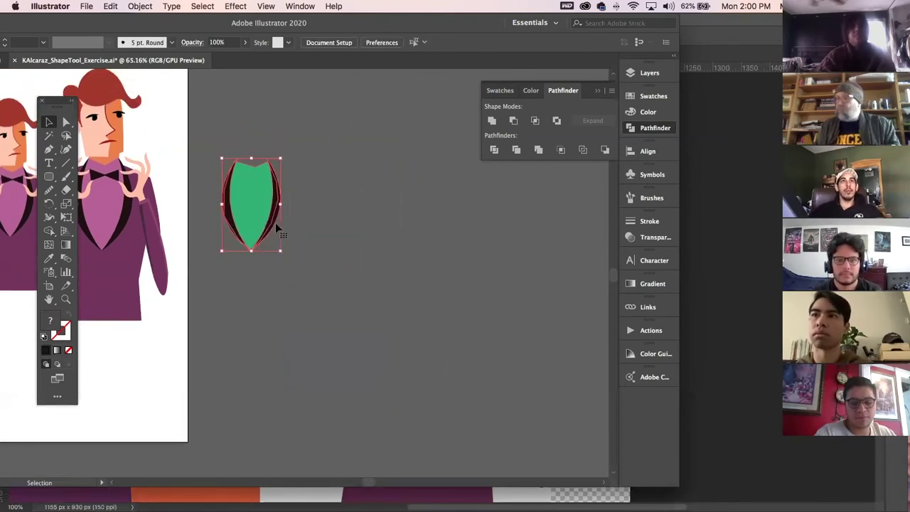
pyautogui.press('Delete')
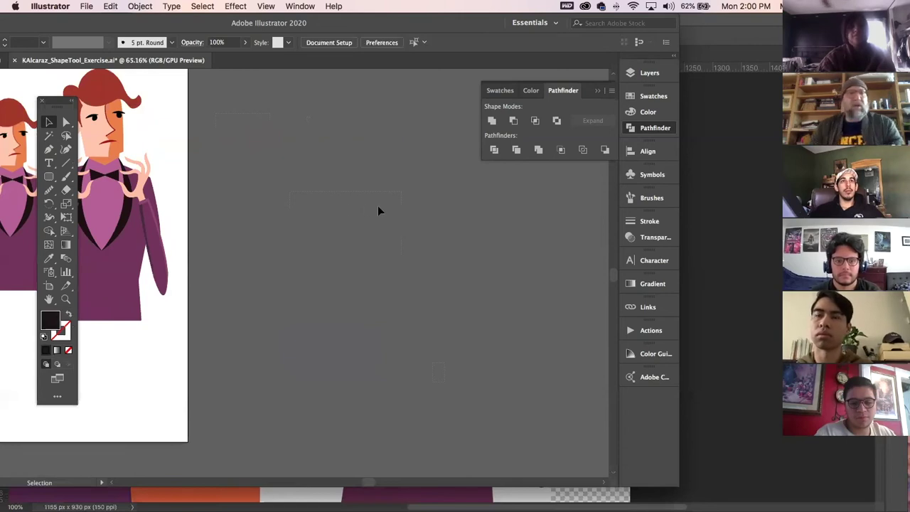
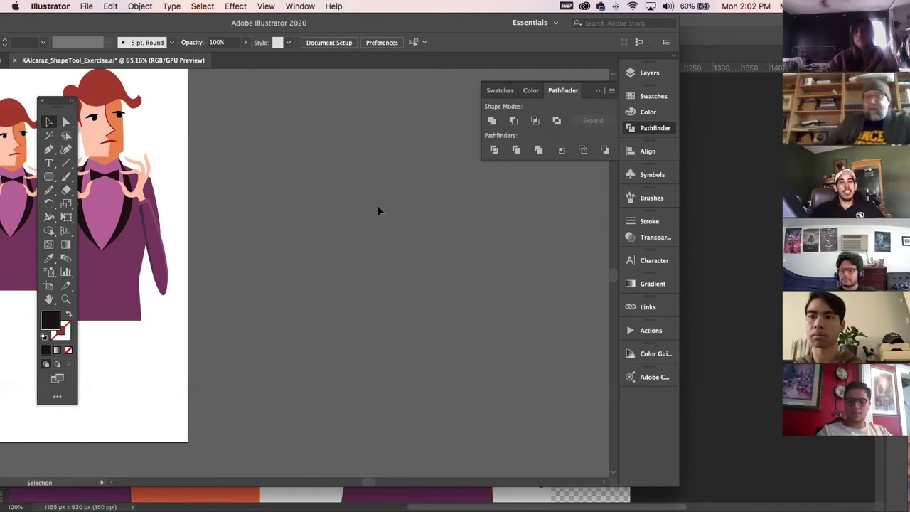
# Inspect the right-hand character's paths, then close the shape tool exercise without saving.
pyautogui.press('space')
pyautogui.moveTo(238, 249); pyautogui.dragTo(391, 268)
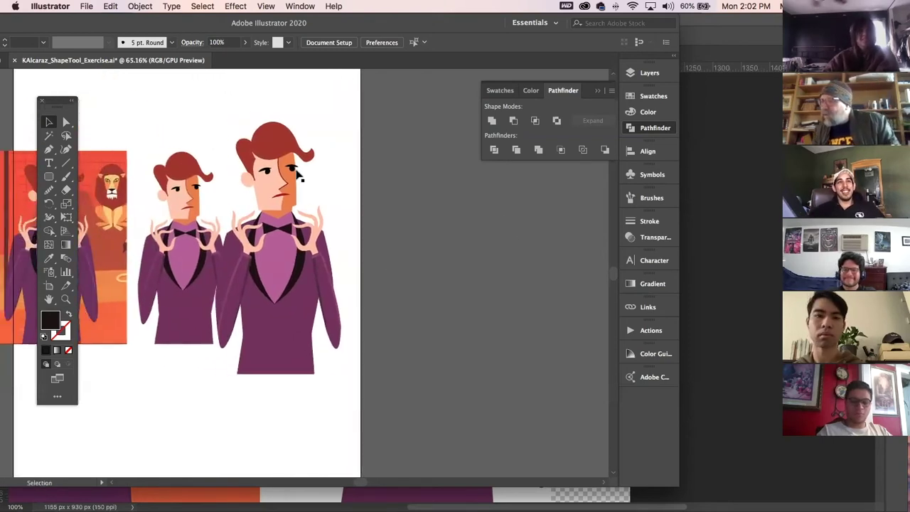
pyautogui.moveTo(244, 116)
pyautogui.mouseDown()
pyautogui.moveTo(370, 380)
pyautogui.moveTo(267, 118)
pyautogui.moveTo(256, 118)
pyautogui.mouseUp()
pyautogui.click(396, 344)
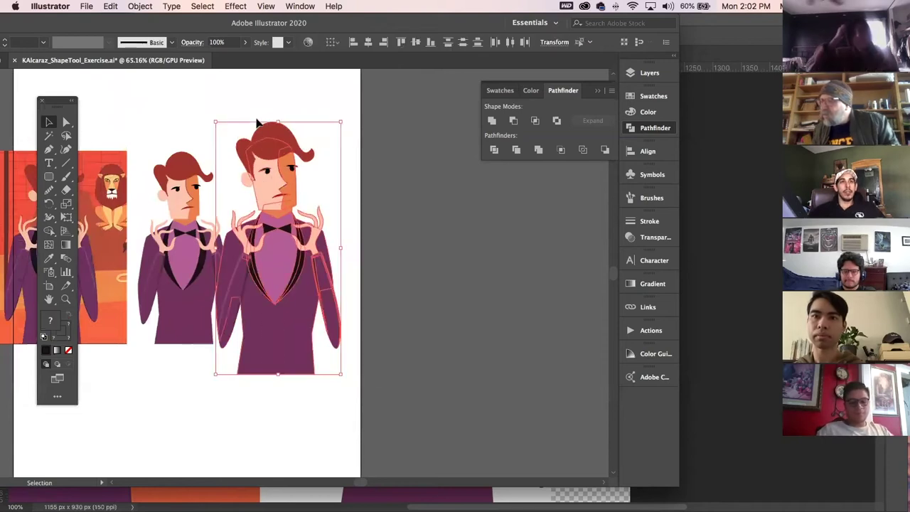
pyautogui.click(395, 276)
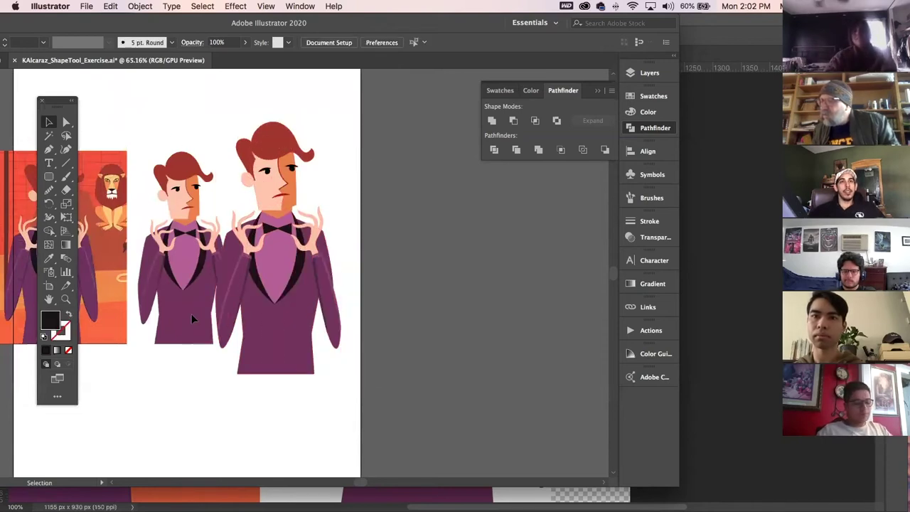
pyautogui.moveTo(300, 325); pyautogui.dragTo(391, 361)
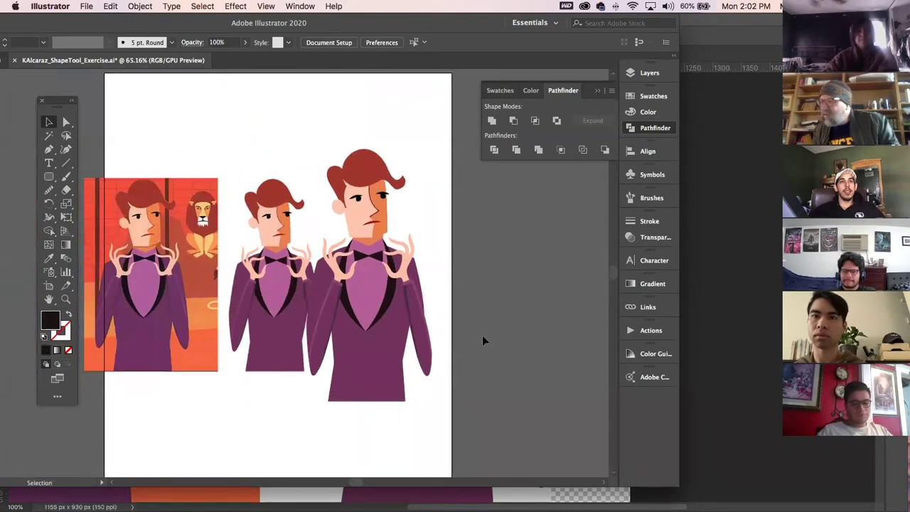
pyautogui.moveTo(77, 29); pyautogui.dragTo(208, 29)
pyautogui.click(146, 61)
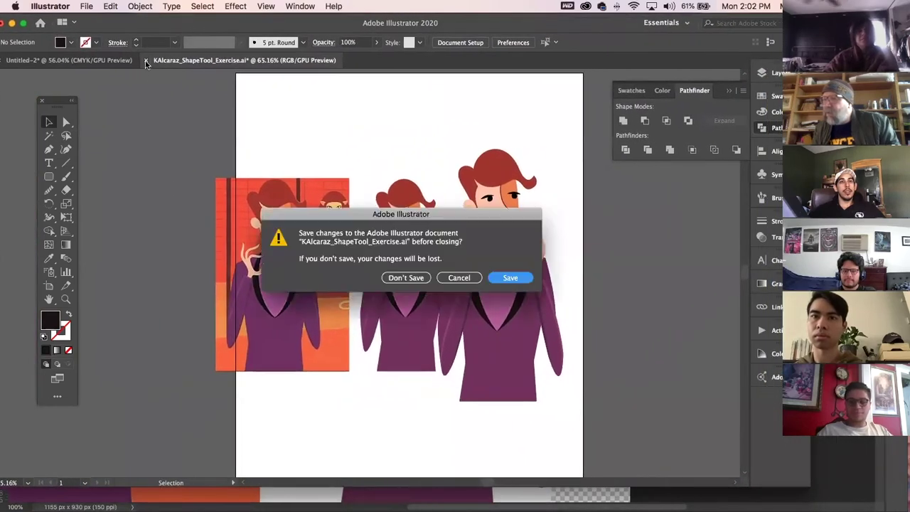
pyautogui.click(393, 278)
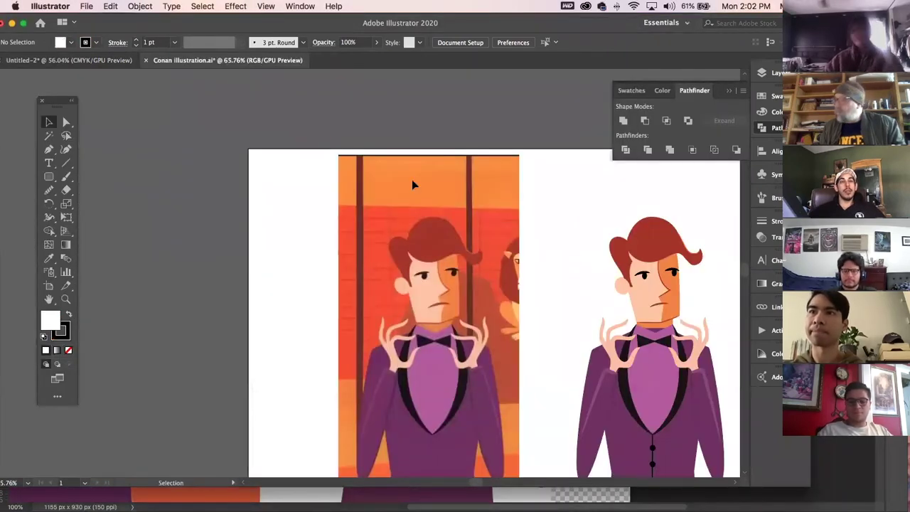
# Pan across the Conan illustration and inspect its coloured and black-outline characters.
pyautogui.moveTo(599, 303); pyautogui.dragTo(326, 167)
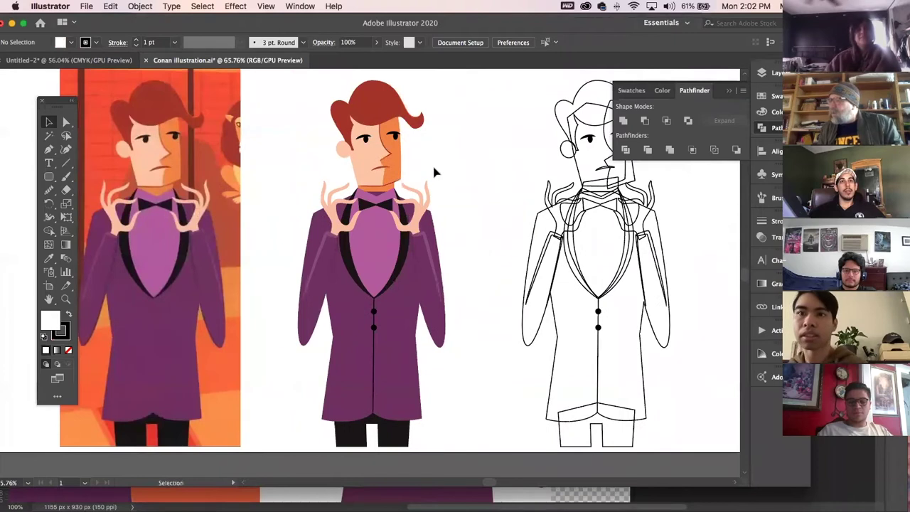
pyautogui.moveTo(459, 174); pyautogui.dragTo(412, 135)
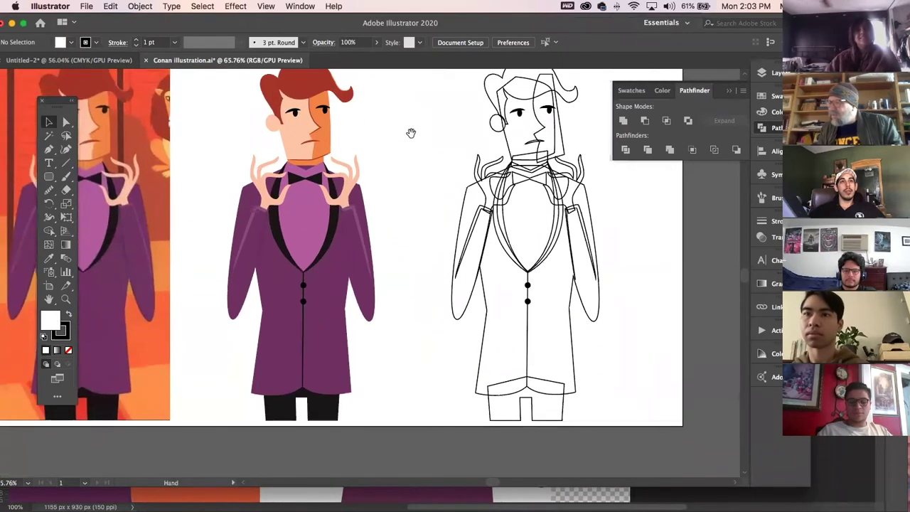
pyautogui.moveTo(240, 122); pyautogui.dragTo(388, 292)
pyautogui.click(409, 176)
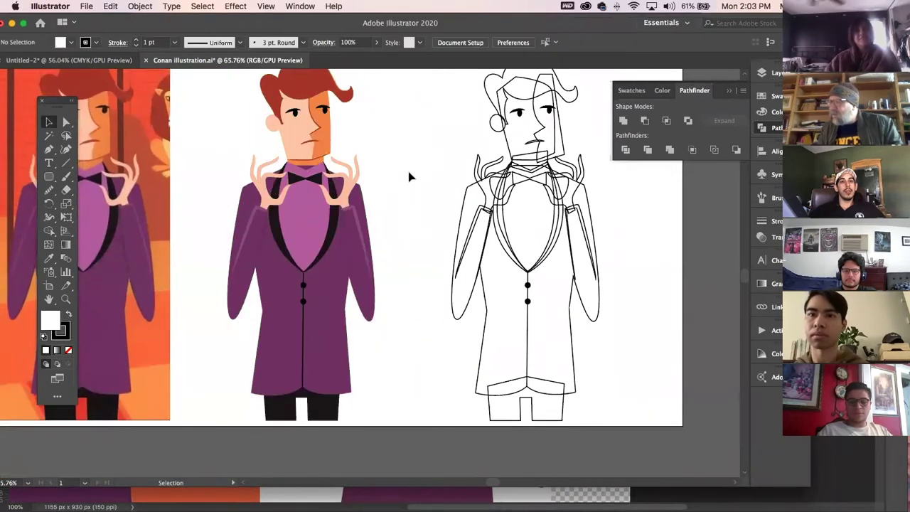
pyautogui.moveTo(325, 290); pyautogui.dragTo(324, 353)
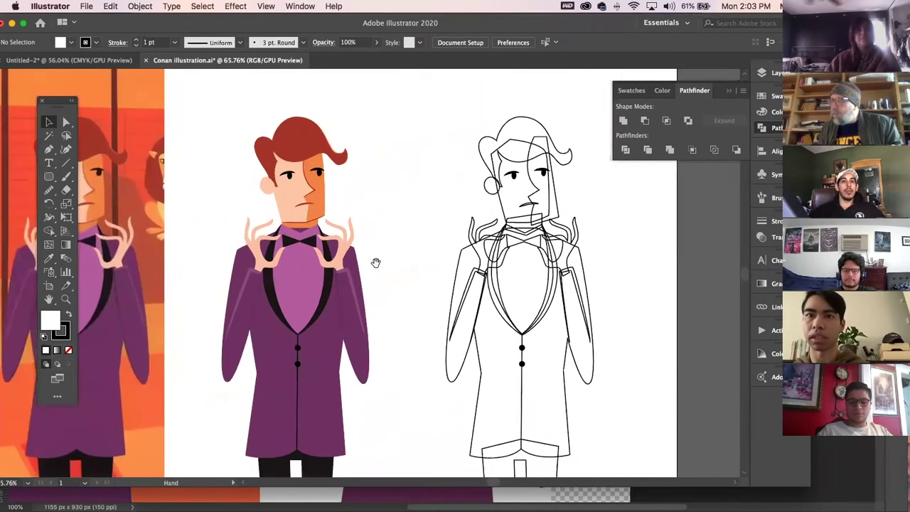
pyautogui.click(315, 187)
pyautogui.click(385, 195)
pyautogui.moveTo(223, 94); pyautogui.dragTo(372, 470)
pyautogui.press('super+h')
pyautogui.moveTo(408, 160); pyautogui.dragTo(642, 398)
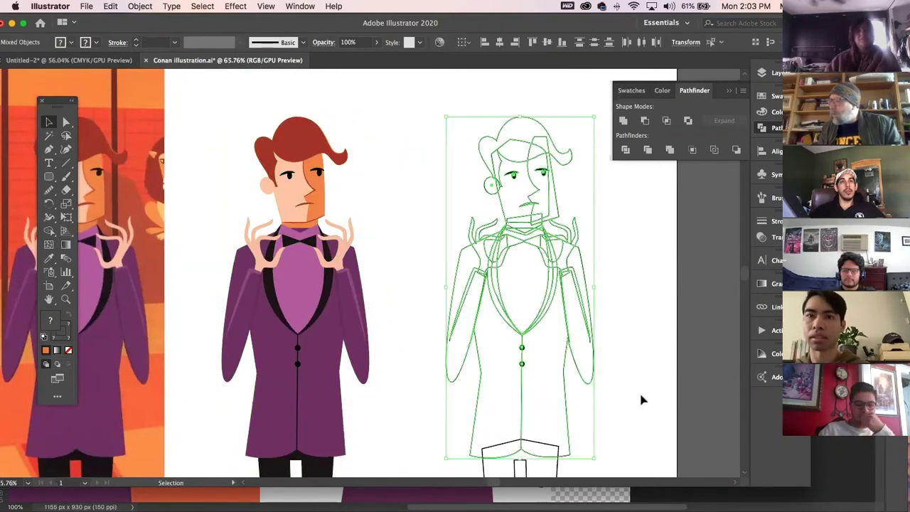
# Close the Conan illustration without saving and return to Illustrator.
pyautogui.click(145, 60)
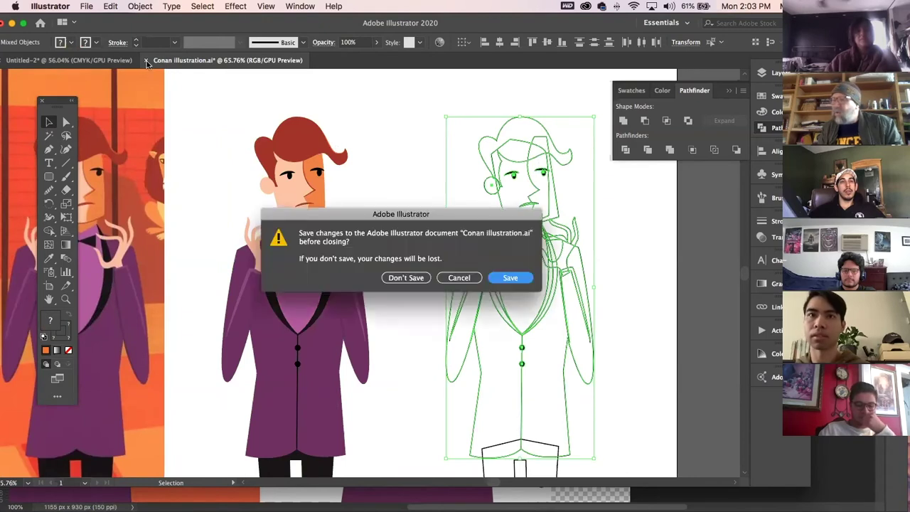
pyautogui.click(406, 278)
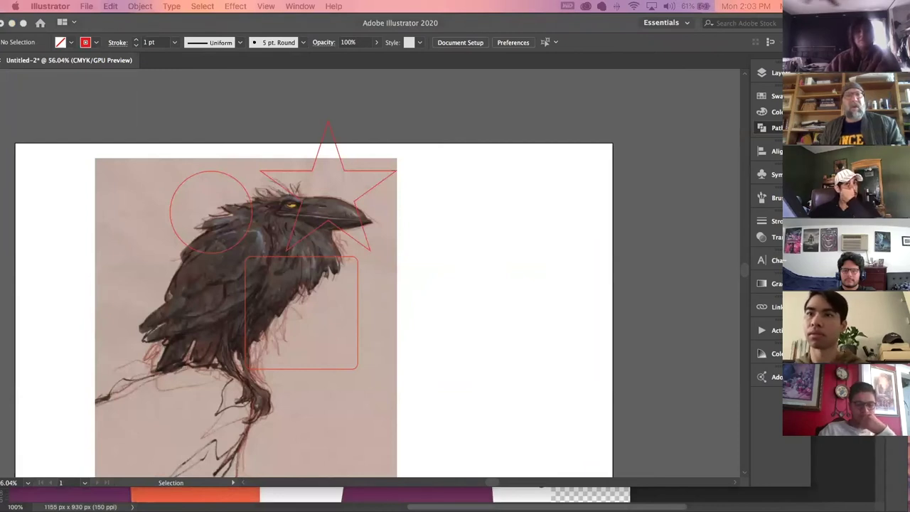
pyautogui.press('super+Tab')
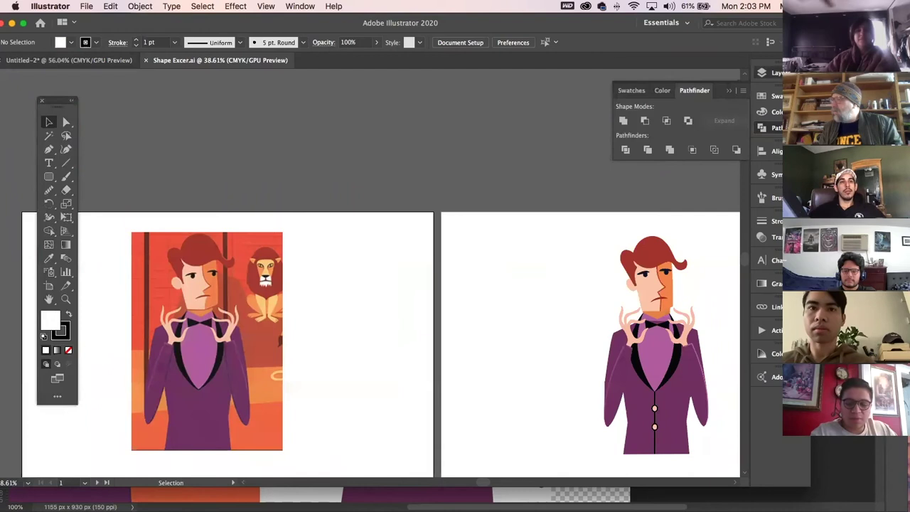
# Unlock the TRACE and LOGO layers in the Layers panel.
pyautogui.click(765, 73)
pyautogui.click(633, 86)
pyautogui.click(633, 97)
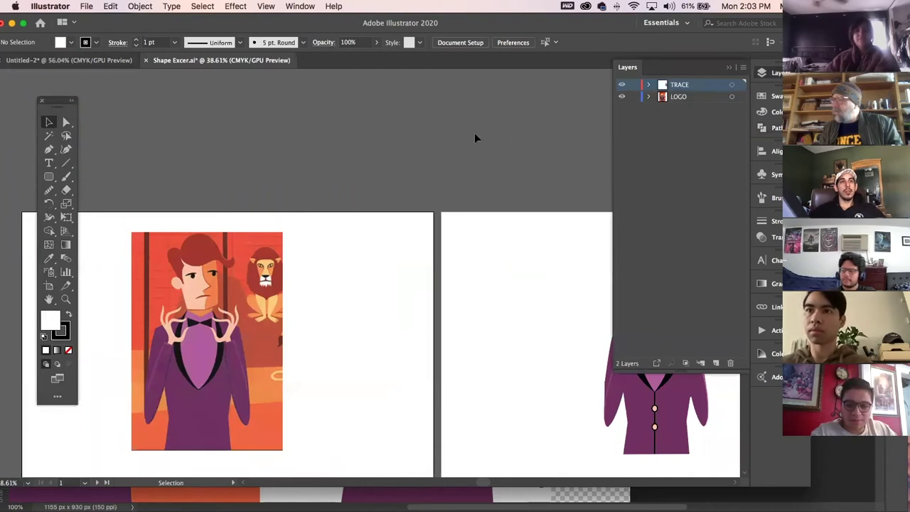
# Move the suited character from the right artboard straight left onto the left artboard.
pyautogui.moveTo(564, 282); pyautogui.dragTo(447, 202)
pyautogui.moveTo(493, 145); pyautogui.dragTo(597, 425)
pyautogui.moveTo(563, 312); pyautogui.dragTo(254, 315)
pyautogui.click(380, 315)
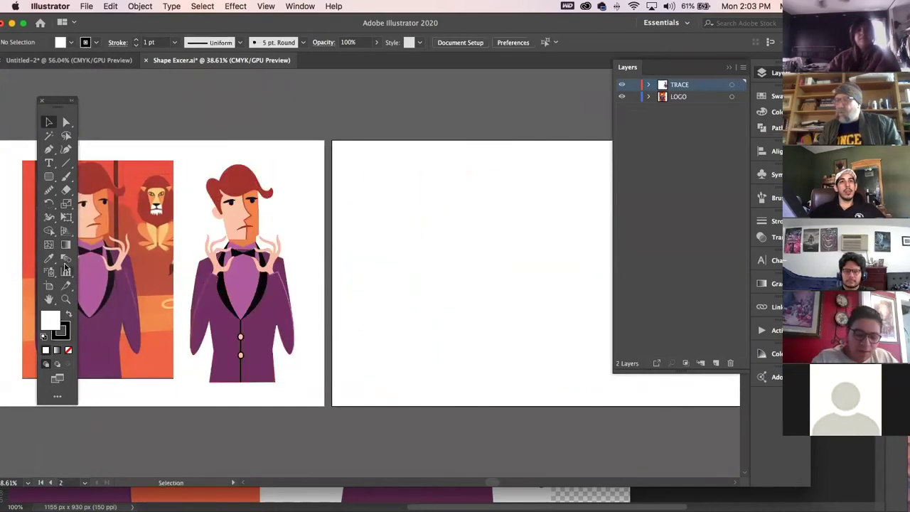
# Zoom in on the face and hands, try moving the bow tie to mid-chest, then undo.
pyautogui.click(65, 299)
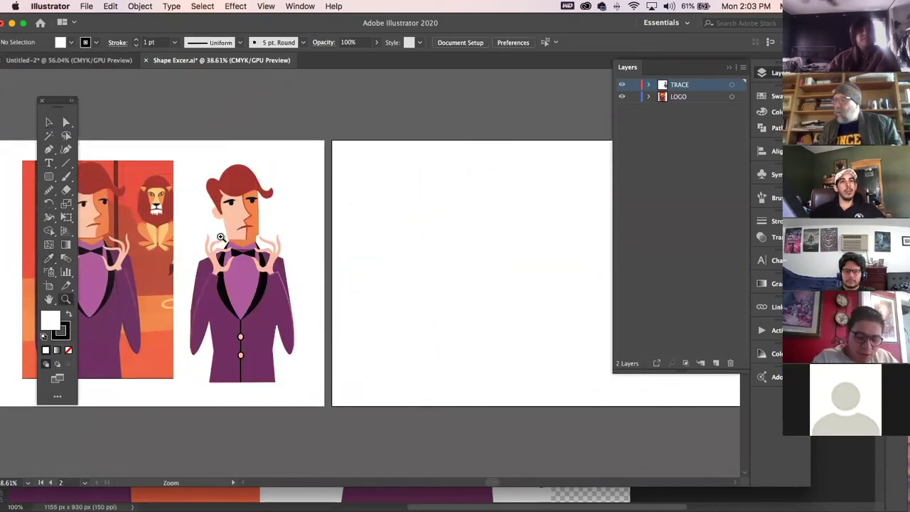
pyautogui.click(221, 236)
pyautogui.click(50, 123)
pyautogui.click(321, 318)
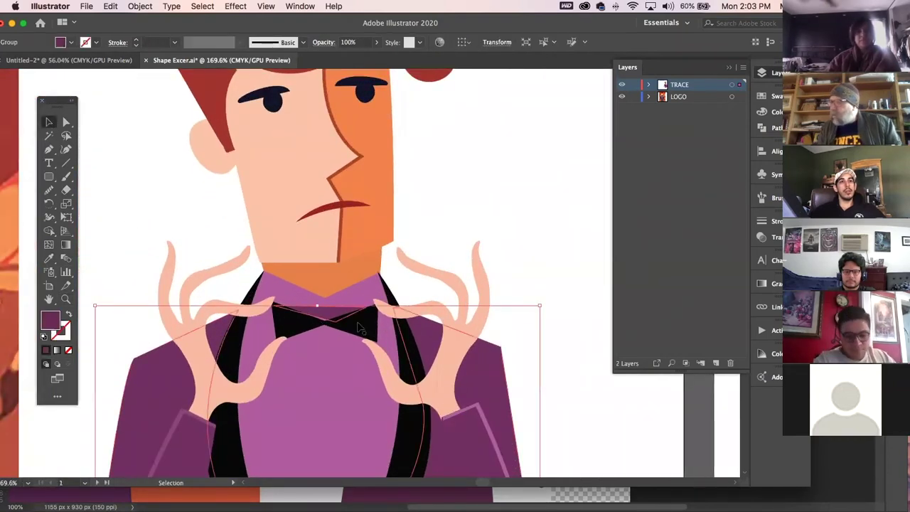
pyautogui.moveTo(359, 327); pyautogui.dragTo(359, 422)
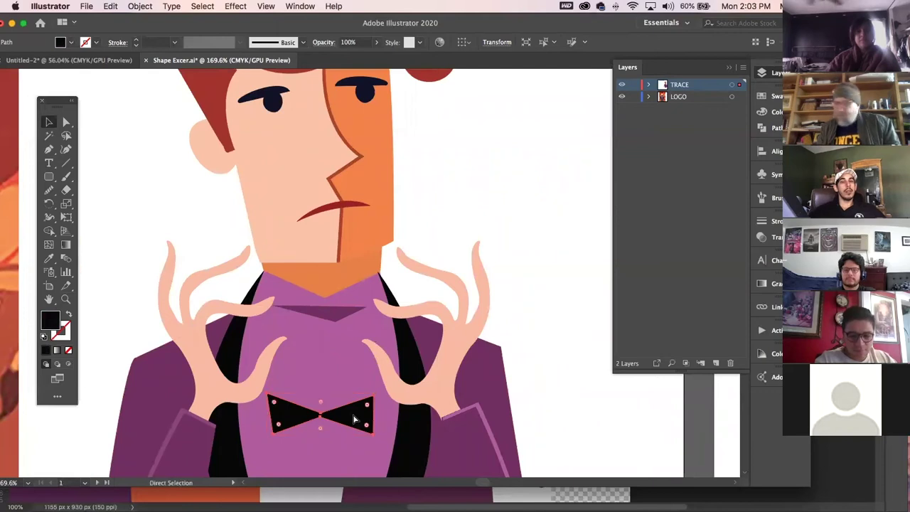
pyautogui.press('super+z')
# Reselect the bow-tie group, deselect it, and return to 100% zoom.
pyautogui.click(321, 318)
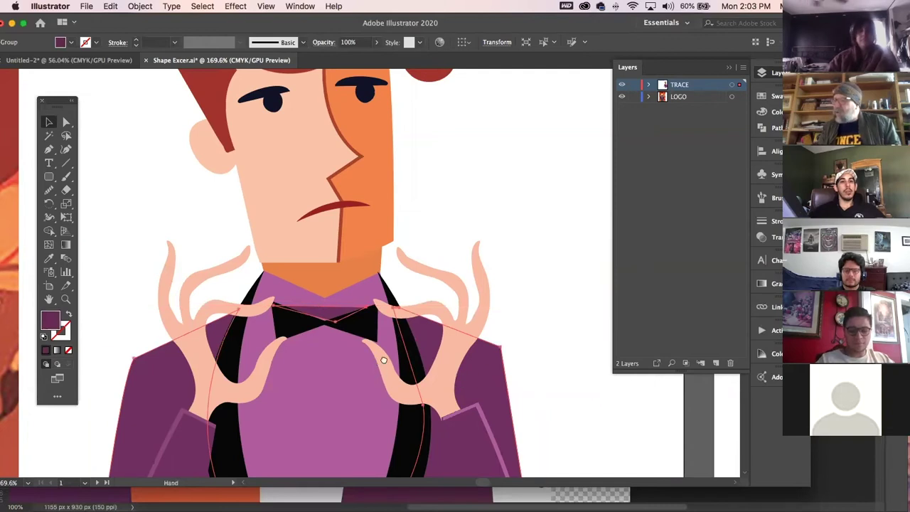
pyautogui.moveTo(381, 380); pyautogui.dragTo(412, 291)
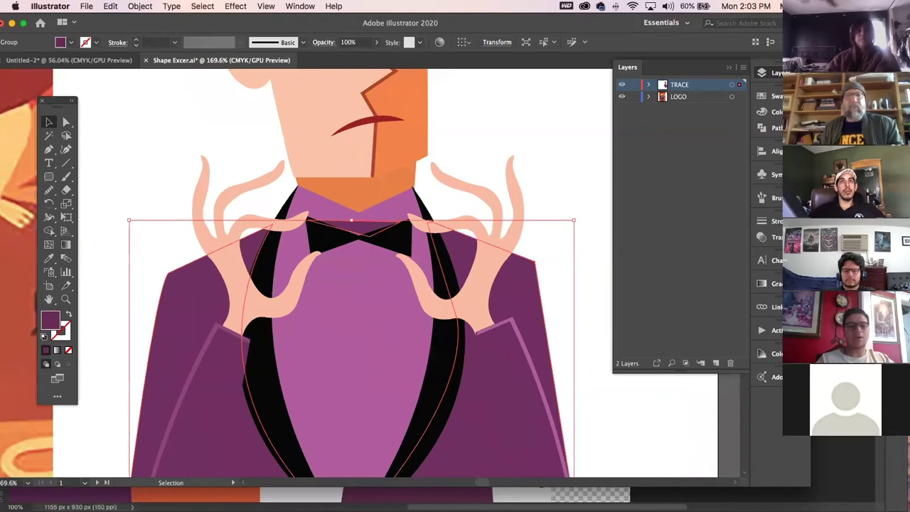
pyautogui.click(495, 129)
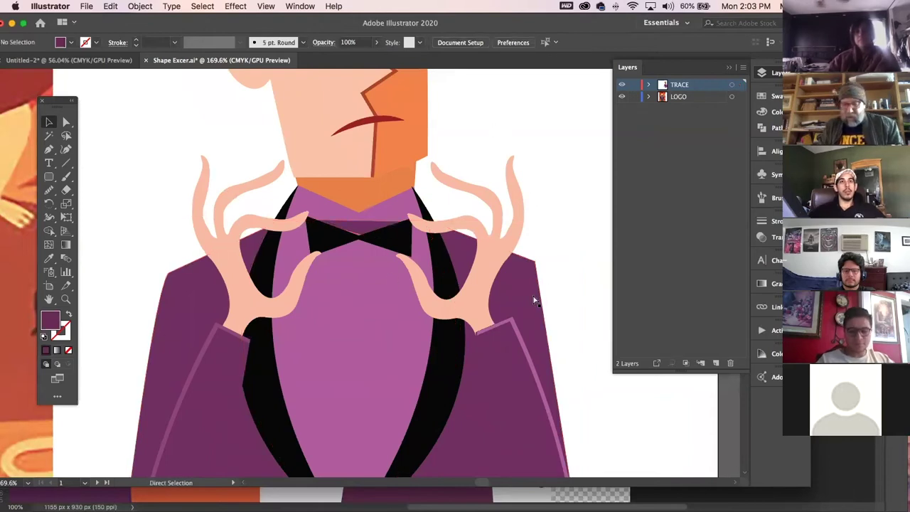
pyautogui.press('super+1')
# Try duplicating the suit to the right, undo it, and inspect a jacket group.
pyautogui.moveTo(410, 422); pyautogui.dragTo(576, 259)
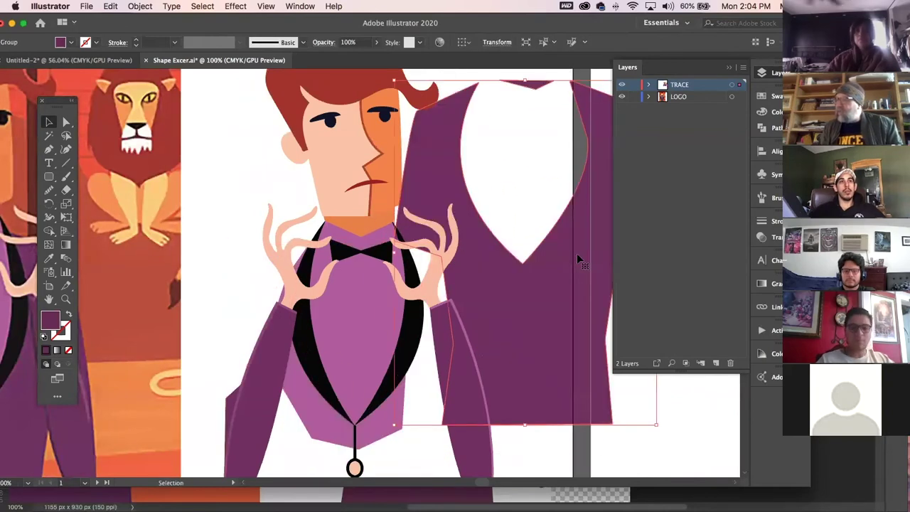
pyautogui.press('a')
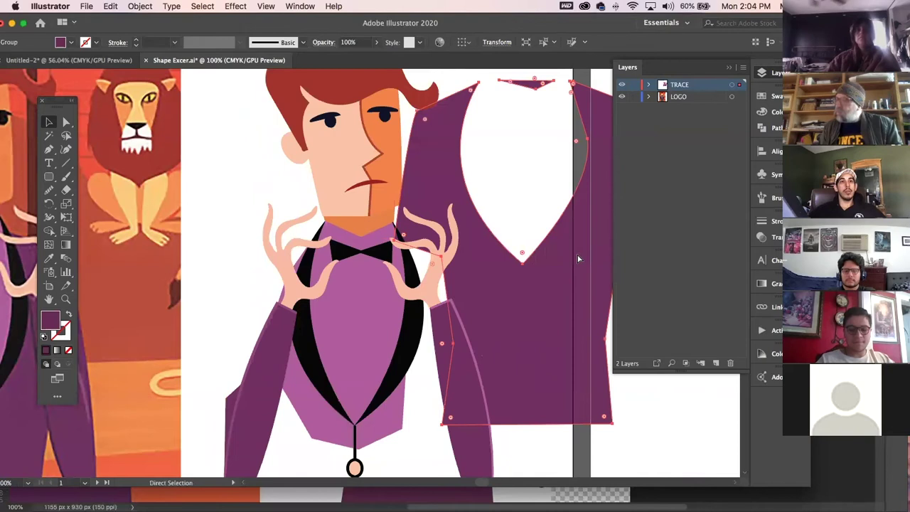
pyautogui.press('super+z')
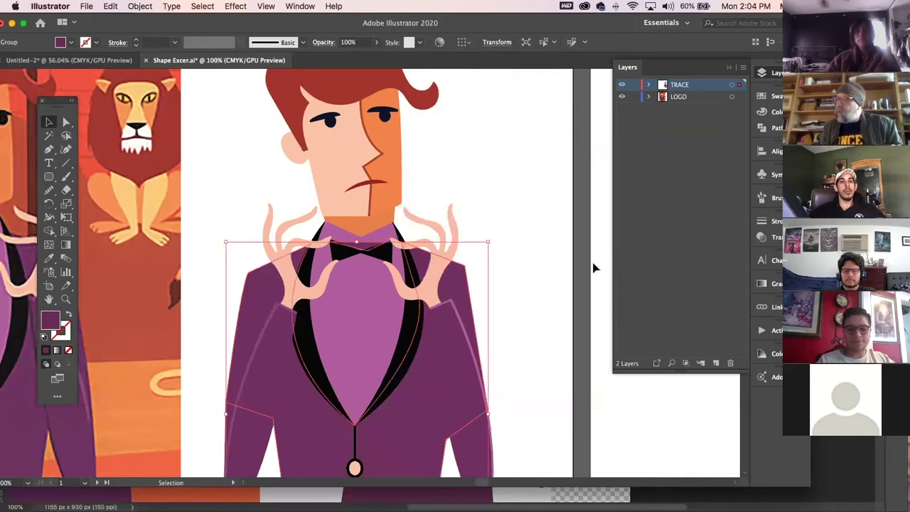
pyautogui.click(287, 177)
pyautogui.click(66, 122)
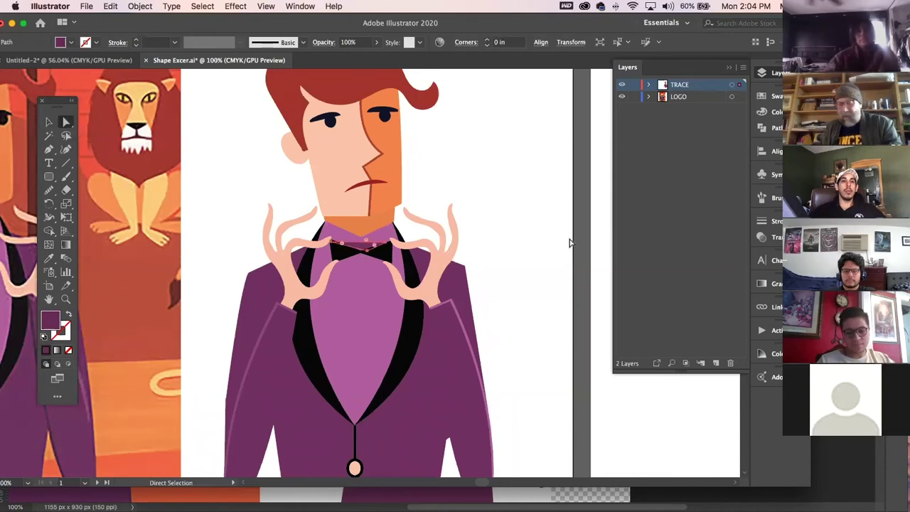
pyautogui.press('v')
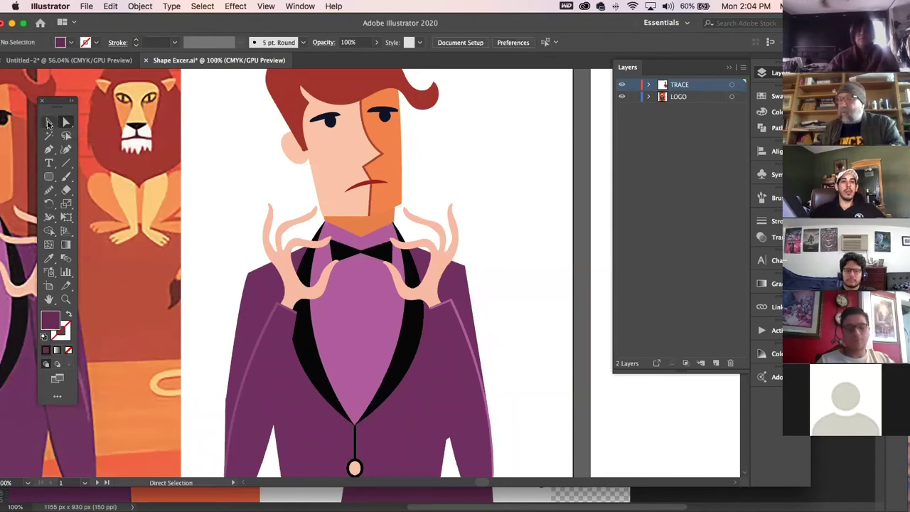
pyautogui.click(426, 377)
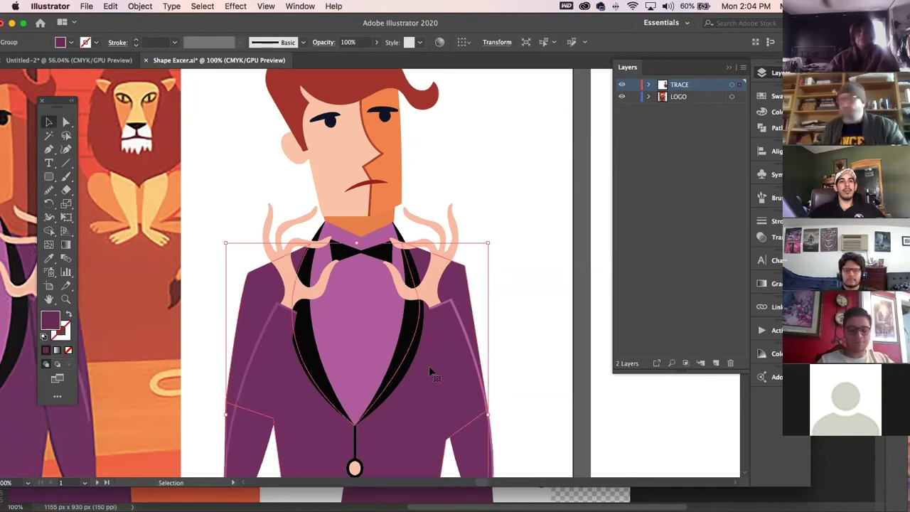
pyautogui.click(498, 198)
# Bring the character's hands and jacket into view and select the left hand.
pyautogui.press('space')
pyautogui.moveTo(427, 281); pyautogui.dragTo(443, 388)
pyautogui.scroll(-8, 437, 377)
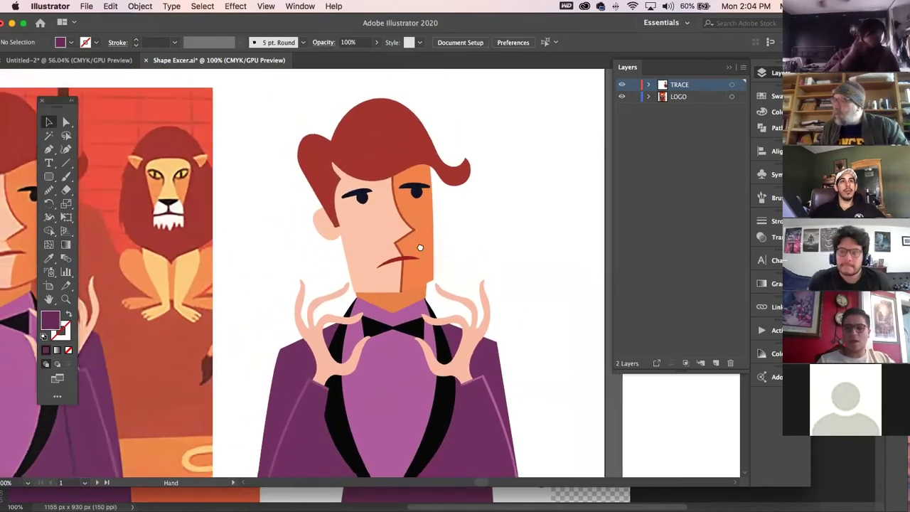
pyautogui.scroll(4, 419, 292)
pyautogui.scroll(2, 384, 305)
pyautogui.scroll(-6, 398, 285)
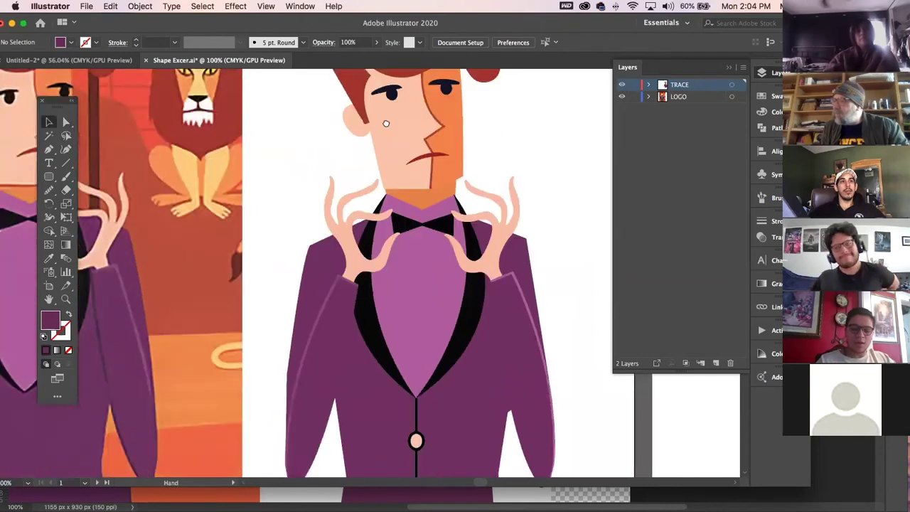
pyautogui.moveTo(405, 273); pyautogui.dragTo(605, 305)
pyautogui.moveTo(488, 213); pyautogui.dragTo(123, 293)
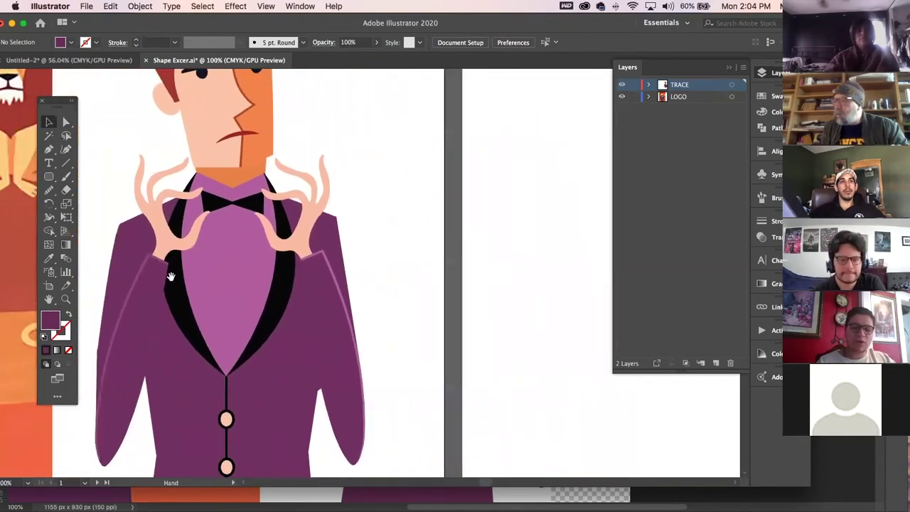
pyautogui.click(165, 243)
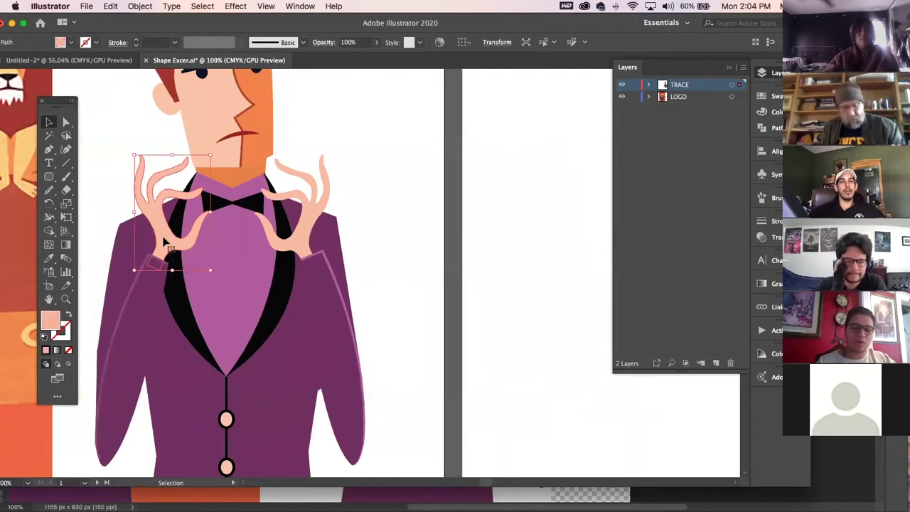
# Copy the left hand onto the blank artboard, then undo a trial duplicate beside it.
pyautogui.moveTo(165, 243)
pyautogui.mouseDown()
pyautogui.moveTo(557, 258)
pyautogui.moveTo(562, 249)
pyautogui.mouseUp()
pyautogui.hscroll(10, 555, 315)
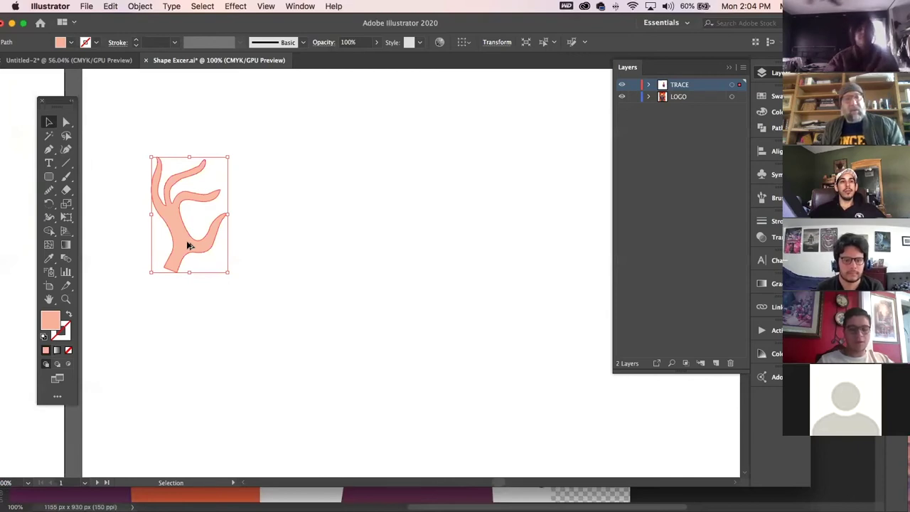
pyautogui.moveTo(198, 246); pyautogui.dragTo(338, 246)
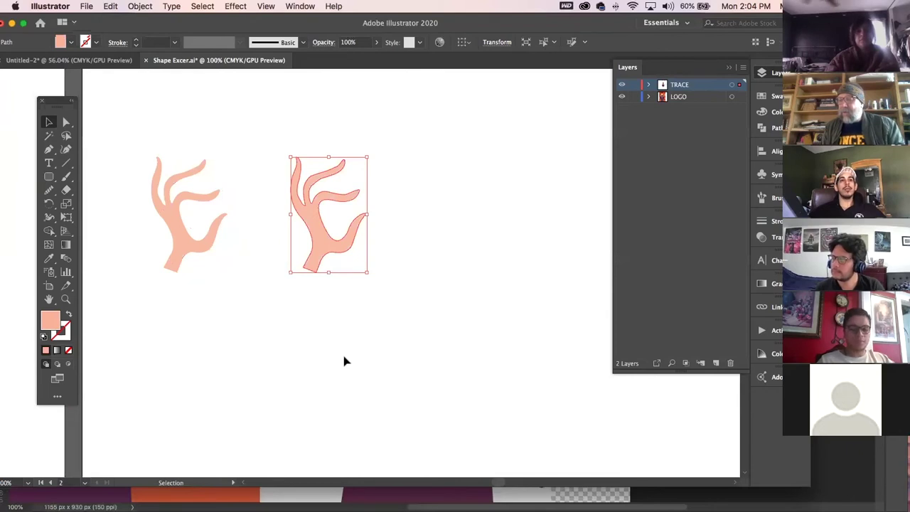
pyautogui.press('super+z')
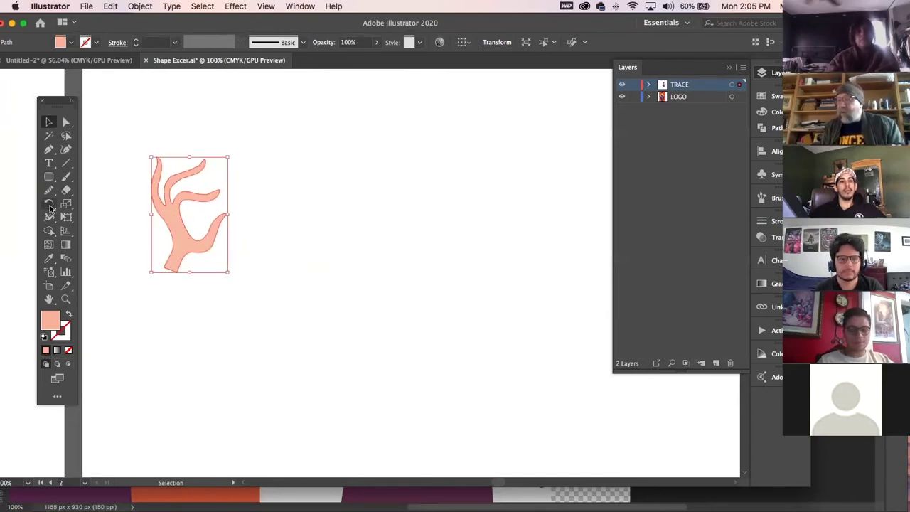
# Make a mirrored copy of the hand to its right with the Reflect tool, then deselect.
pyautogui.moveTo(50, 207); pyautogui.dragTo(121, 224)
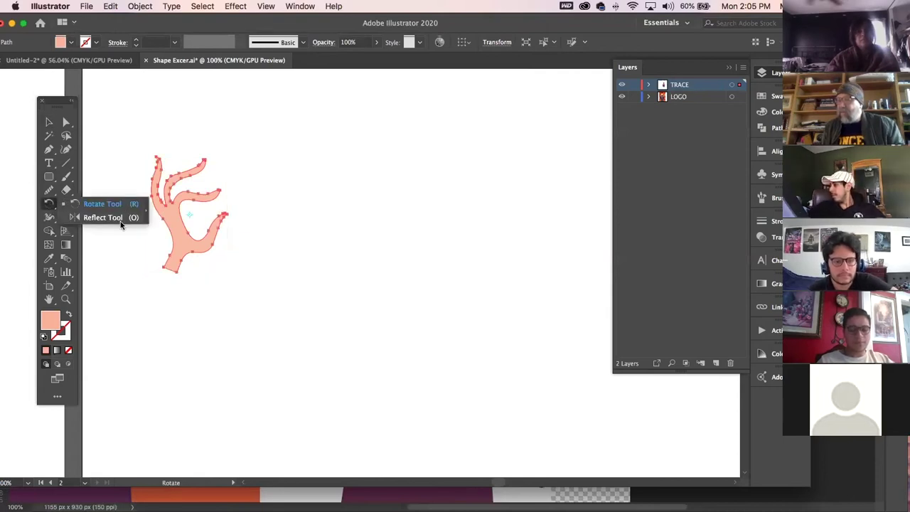
pyautogui.moveTo(121, 225); pyautogui.dragTo(121, 225)
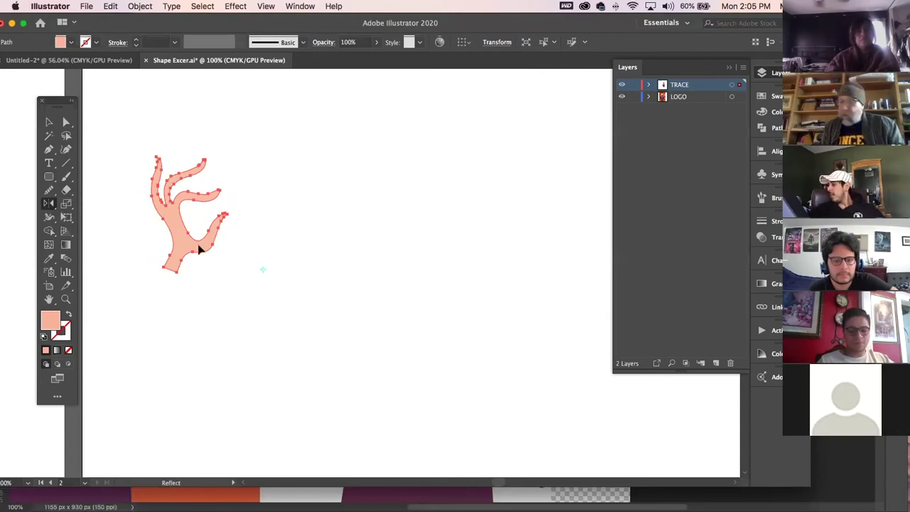
pyautogui.moveTo(200, 249); pyautogui.dragTo(341, 221)
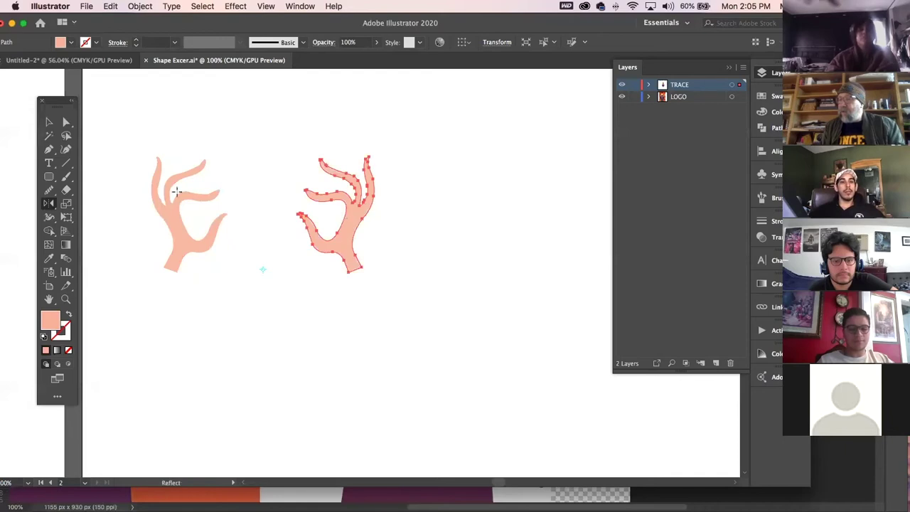
pyautogui.click(49, 125)
pyautogui.click(179, 108)
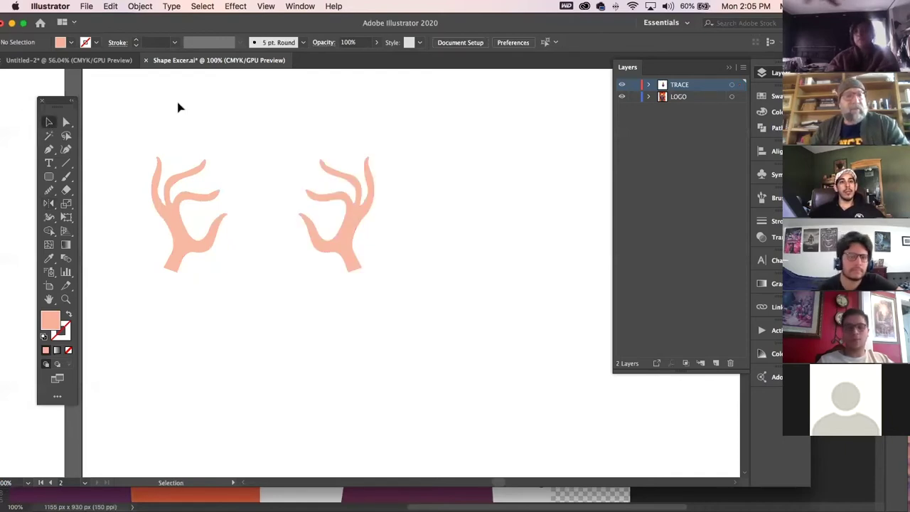
# Zoom out, delete the mirrored hand, and move the remaining hand to the artboard's top-left.
pyautogui.press('a')
pyautogui.press('super+minus')
pyautogui.press('super+minus')
pyautogui.press('super+minus')
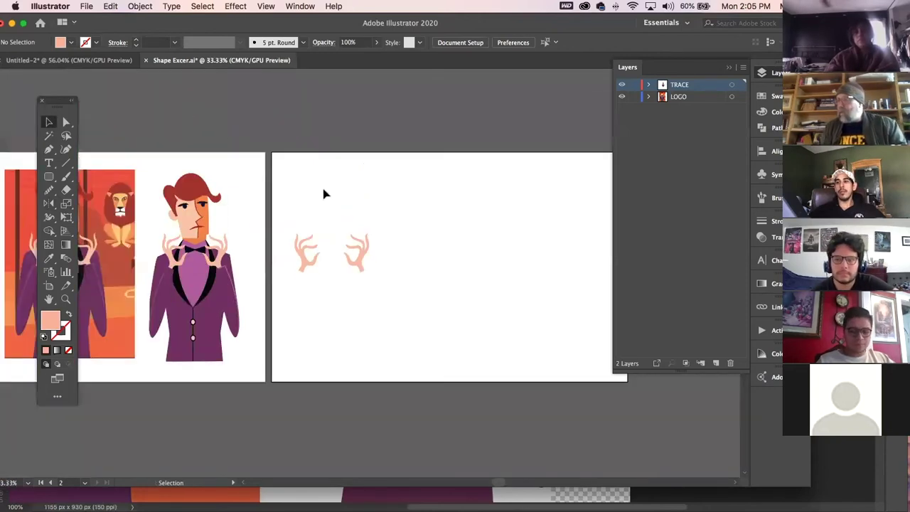
pyautogui.click(359, 253)
pyautogui.press('Delete')
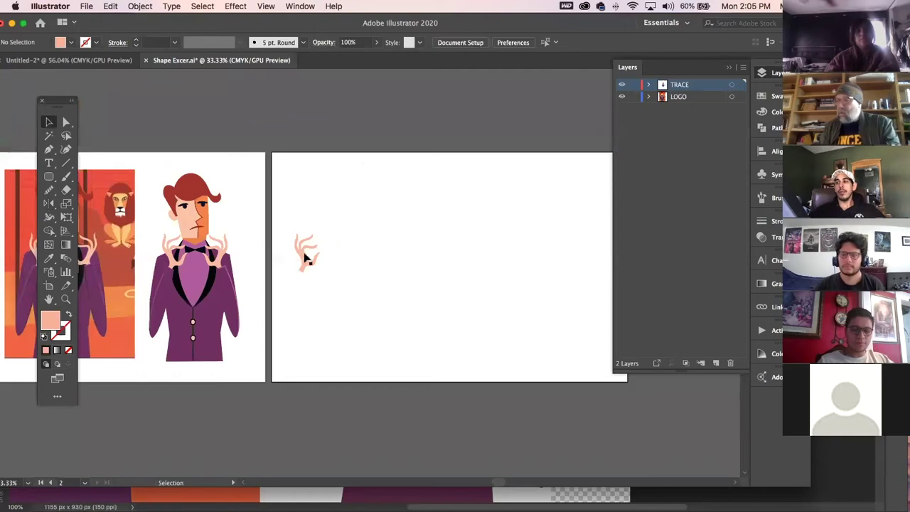
pyautogui.moveTo(305, 258); pyautogui.dragTo(322, 196)
# Browse the arrange commands menu without choosing anything, then reselect the hand.
pyautogui.click(139, 7)
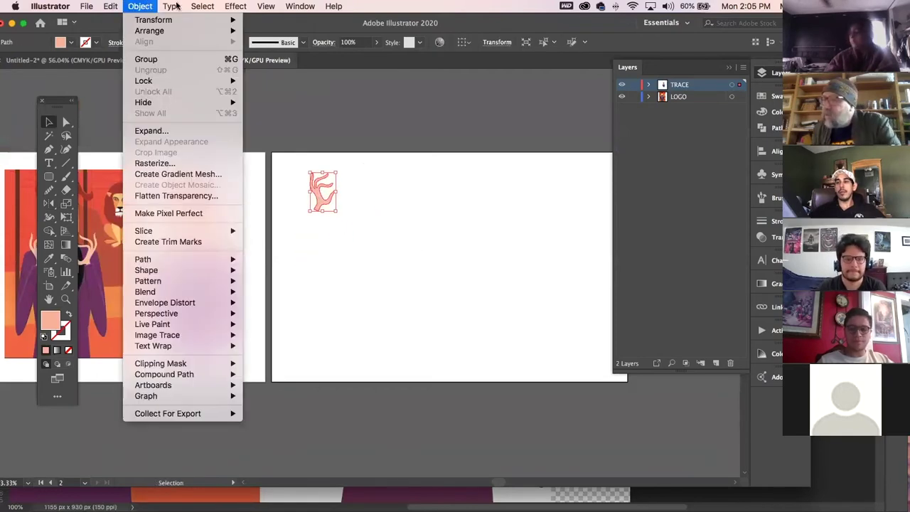
pyautogui.moveTo(212, 7)
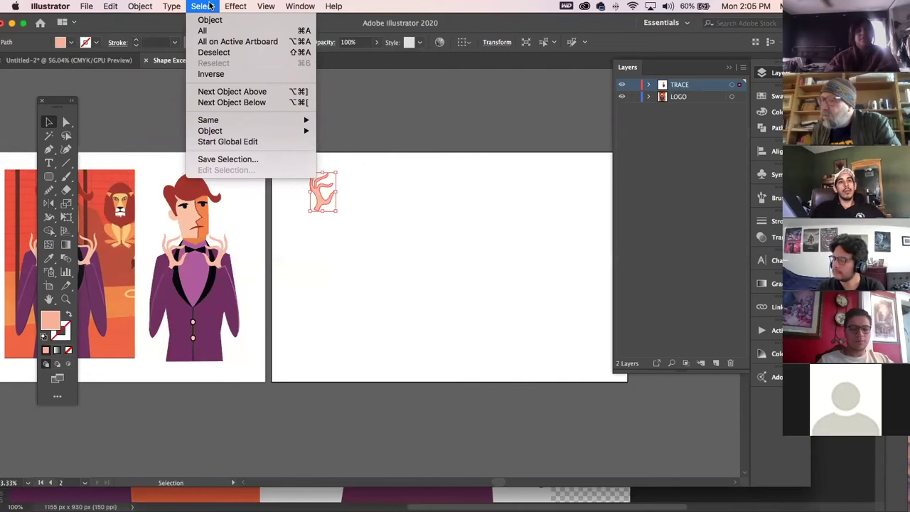
pyautogui.click(211, 6)
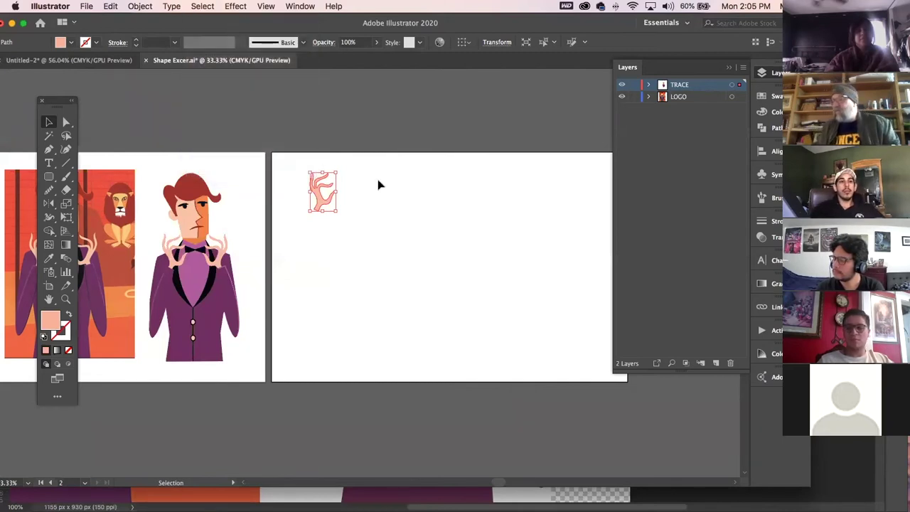
pyautogui.click(362, 218)
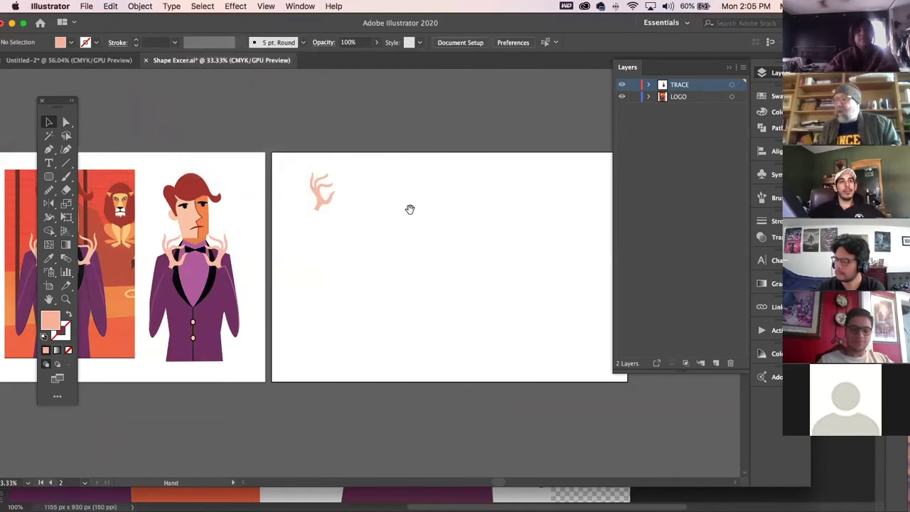
pyautogui.hscroll(5, 408, 209)
pyautogui.click(197, 200)
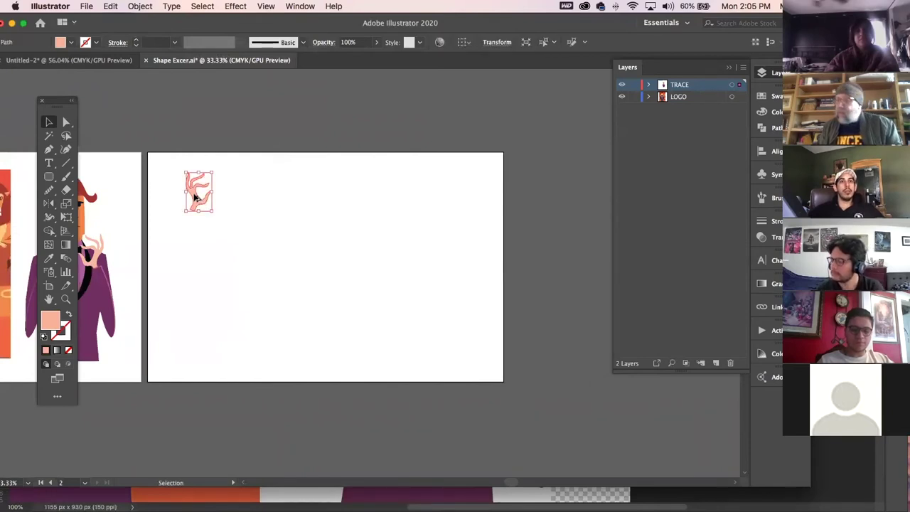
# Build a row of hands with Cmd+D, then copy offset rows down the artboard.
pyautogui.moveTo(196, 198); pyautogui.dragTo(228, 201)
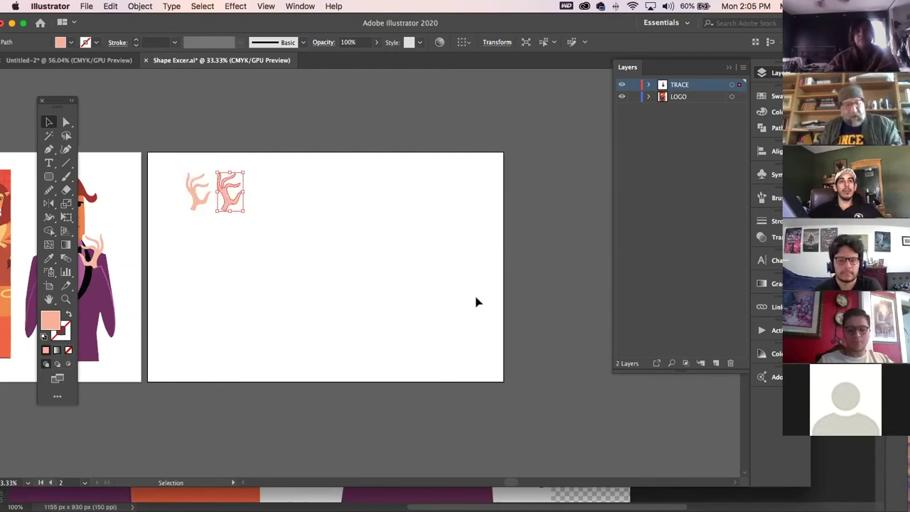
pyautogui.press('super+d')
pyautogui.press('super+d')
pyautogui.press('super+d')
pyautogui.press('super+d')
pyautogui.press('super+d')
pyautogui.press('super+d')
pyautogui.press('super+d')
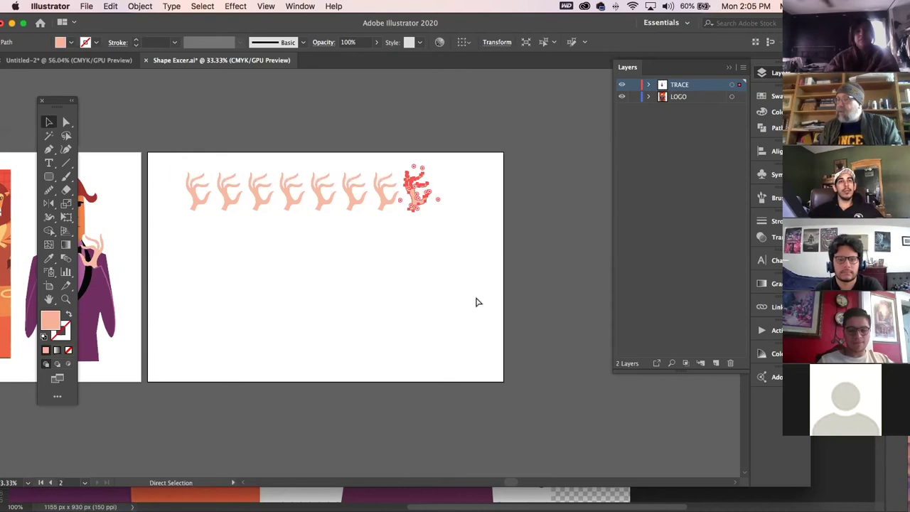
pyautogui.moveTo(185, 124); pyautogui.dragTo(494, 194)
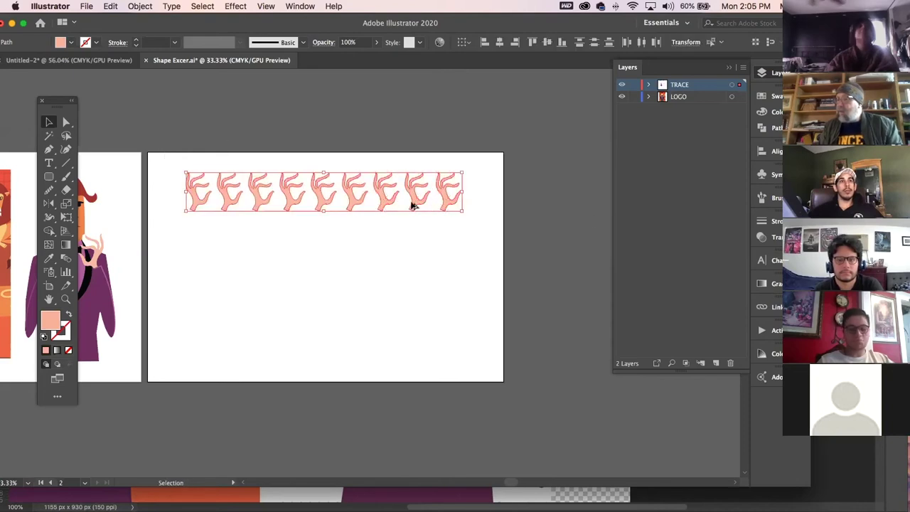
pyautogui.moveTo(416, 204); pyautogui.dragTo(396, 247)
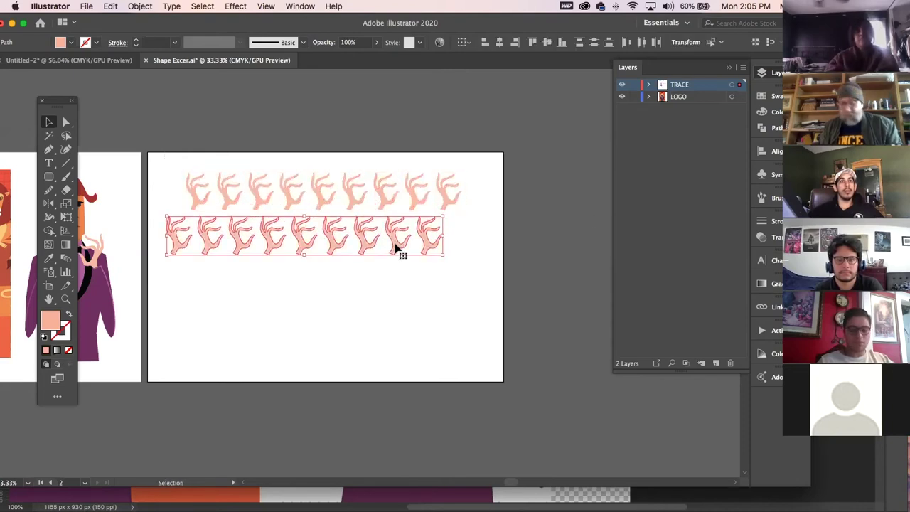
pyautogui.moveTo(182, 150); pyautogui.dragTo(431, 288)
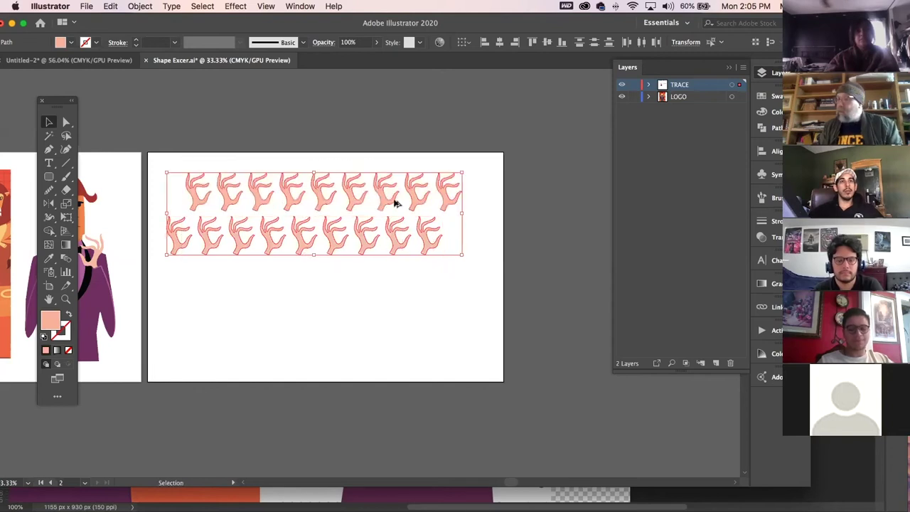
pyautogui.moveTo(416, 203); pyautogui.dragTo(420, 292)
pyautogui.press('super+d')
pyautogui.press('super+d')
pyautogui.press('super+d')
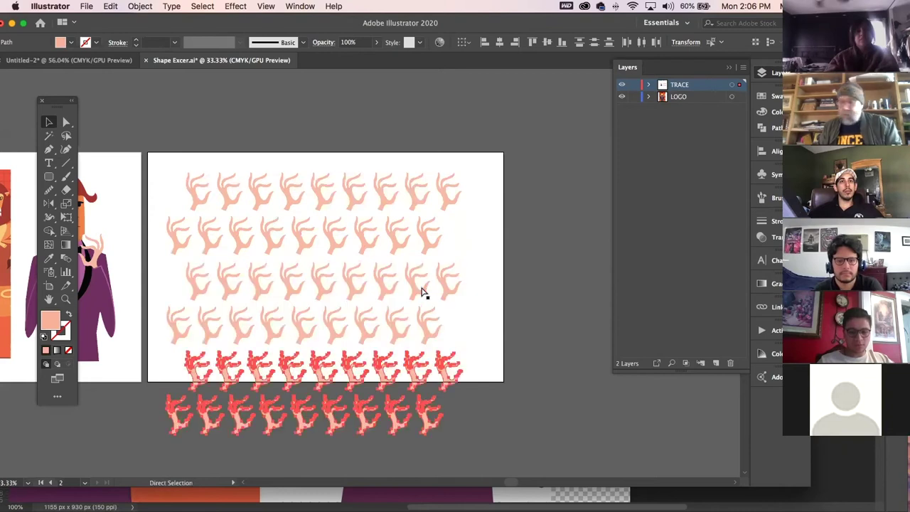
# Undo the extra rows and copies, back to a single row of hands along the top.
pyautogui.moveTo(346, 342); pyautogui.dragTo(362, 237)
pyautogui.click(488, 339)
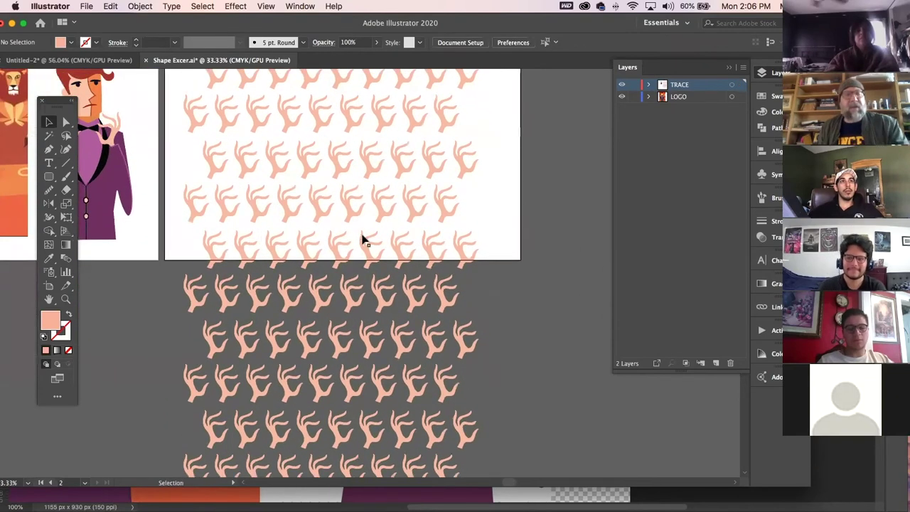
pyautogui.click(307, 165)
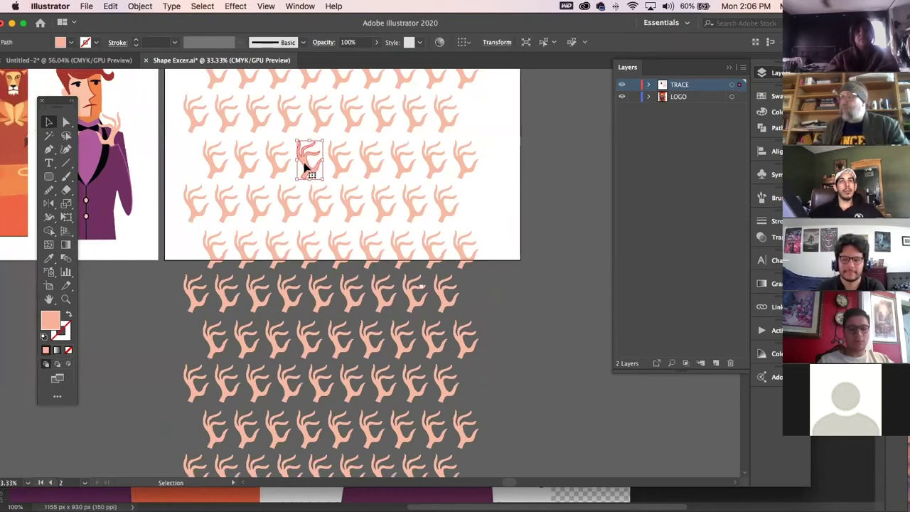
pyautogui.press('super+z')
pyautogui.press('super+z')
pyautogui.press('super+z')
pyautogui.press('super+z')
pyautogui.press('super+z')
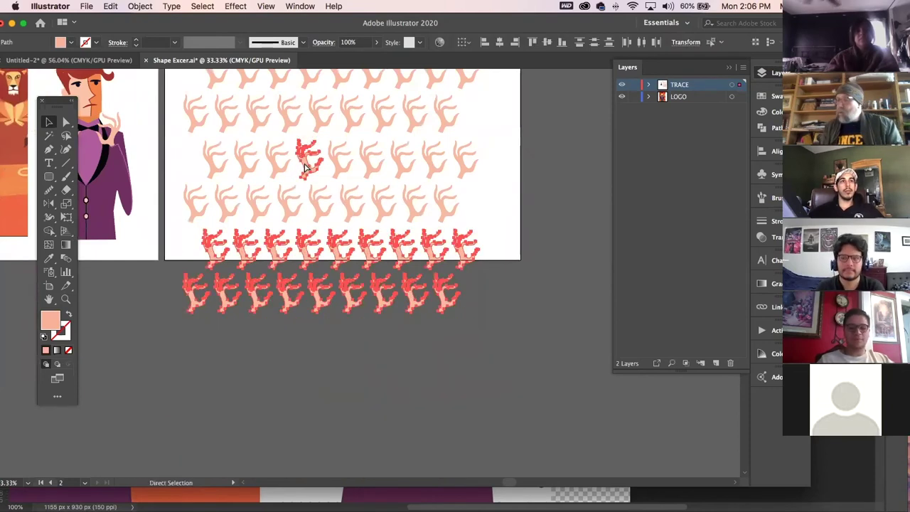
pyautogui.moveTo(364, 126); pyautogui.dragTo(354, 236)
pyautogui.press('super+z')
pyautogui.press('super+z')
pyautogui.press('super+z')
pyautogui.press('super+z')
pyautogui.press('super+z')
pyautogui.press('super+z')
pyautogui.press('super+z')
pyautogui.press('super+z')
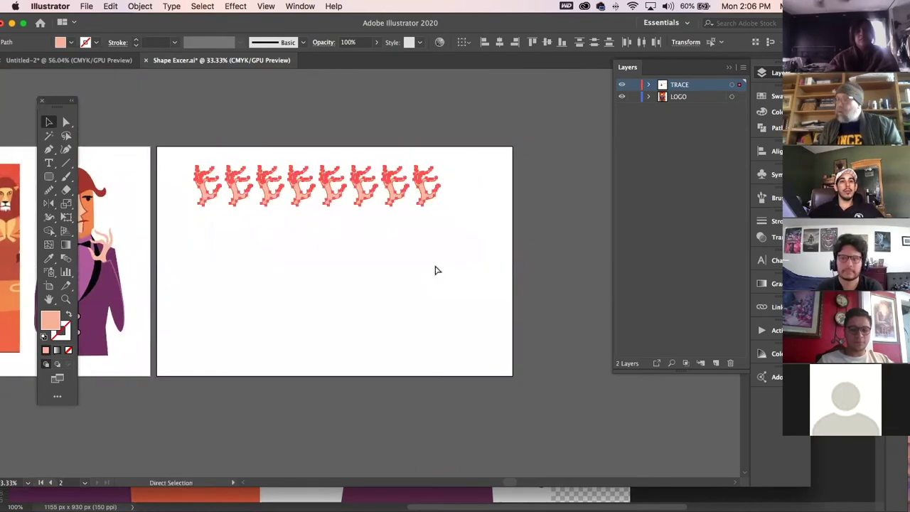
# Select the single hand and repeat a copy into a diagonal line of hands.
pyautogui.click(336, 266)
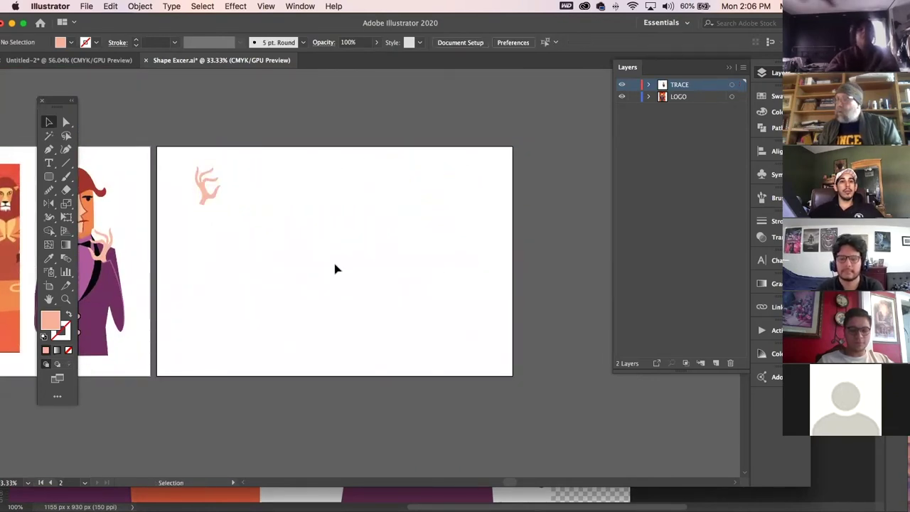
pyautogui.click(207, 196)
pyautogui.moveTo(207, 197); pyautogui.dragTo(236, 217)
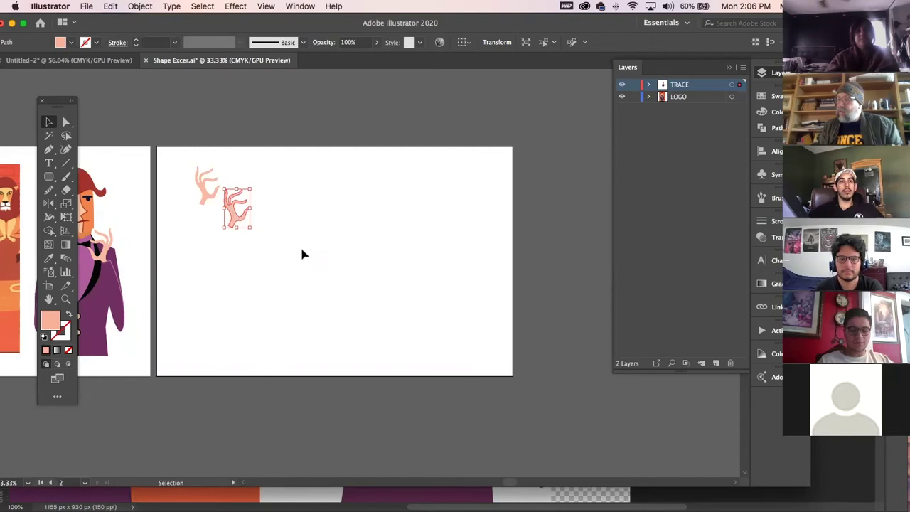
pyautogui.hotkey('ctrl', 'd')
pyautogui.hotkey('ctrl', 'd')
pyautogui.hotkey('ctrl', 'd')
pyautogui.hotkey('ctrl', 'd')
pyautogui.click(307, 205)
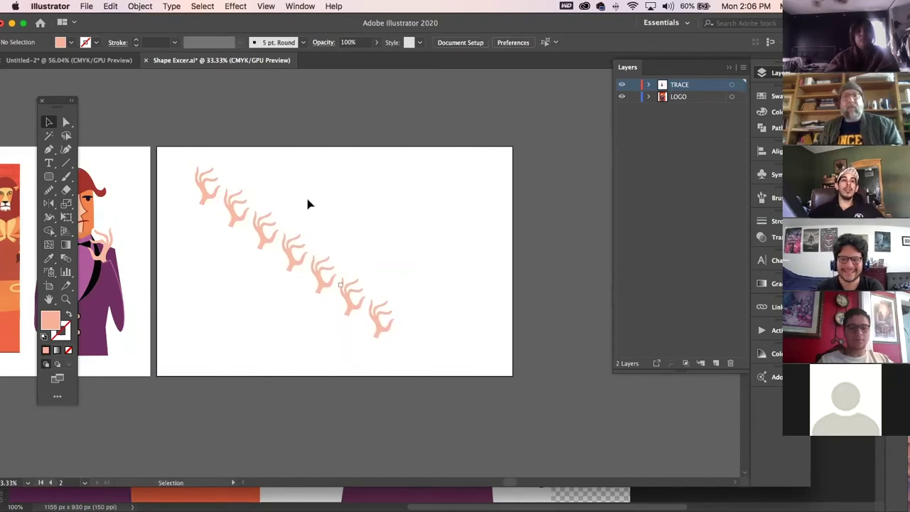
# Undo the diagonal copies, then duplicate the hand once just below-right of the original.
pyautogui.hotkey('ctrl', 'z')
pyautogui.hotkey('ctrl', 'z')
pyautogui.hotkey('ctrl', 'z')
pyautogui.hotkey('ctrl', 'z')
pyautogui.hotkey('ctrl', 'z')
pyautogui.hotkey('ctrl', 'z')
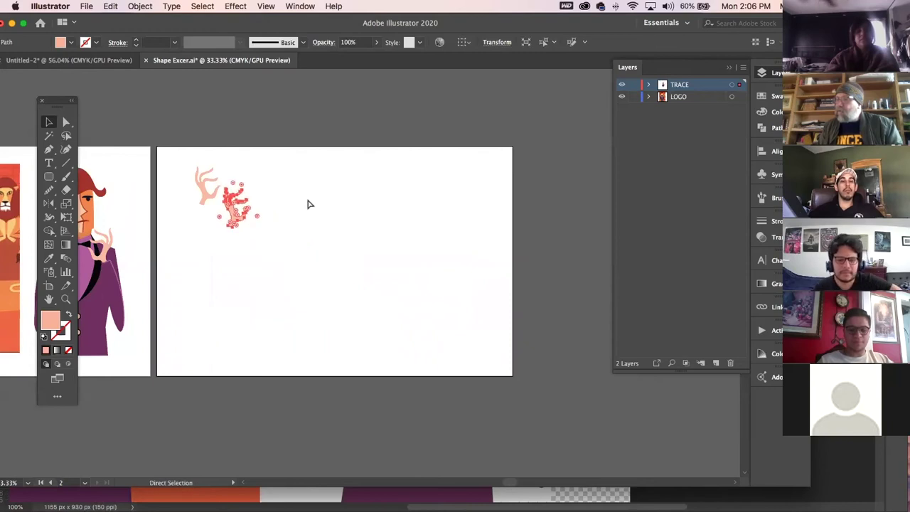
pyautogui.hotkey('ctrl', 'z')
pyautogui.moveTo(208, 197); pyautogui.dragTo(239, 223)
pyautogui.click(203, 6)
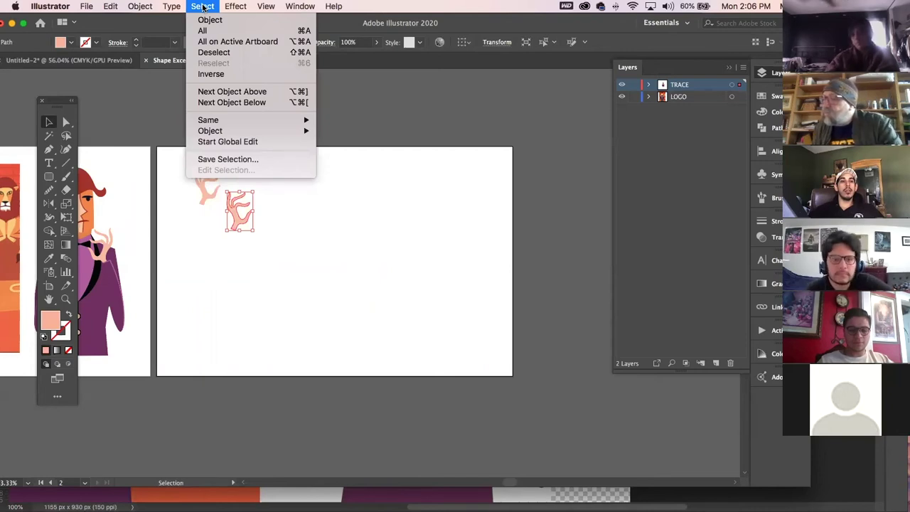
pyautogui.moveTo(224, 131)
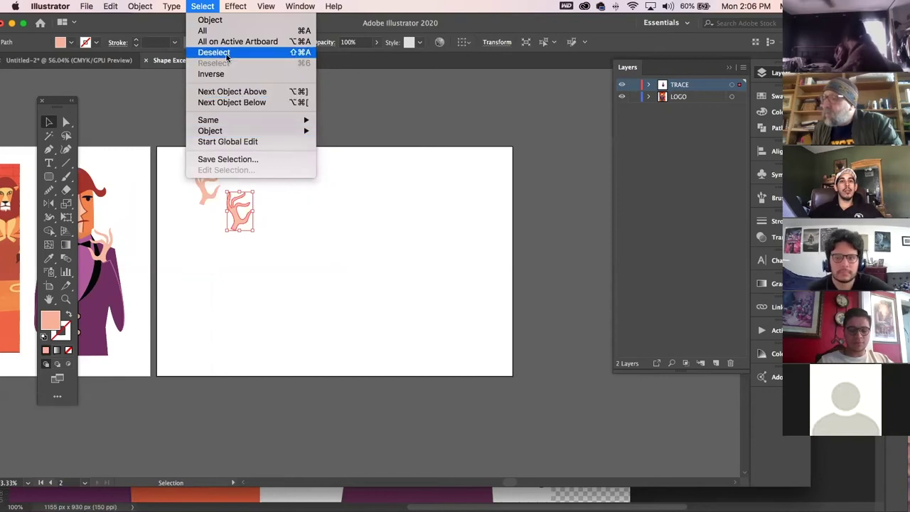
pyautogui.moveTo(235, 9)
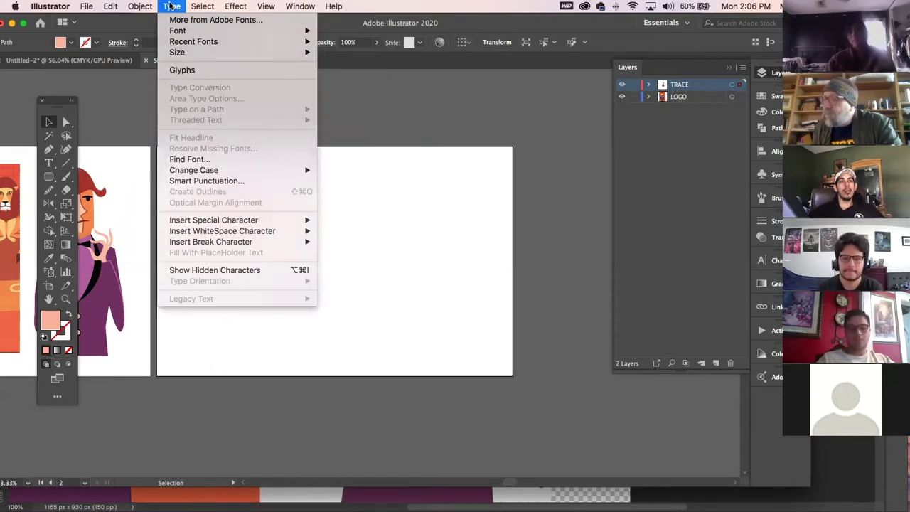
pyautogui.moveTo(139, 7)
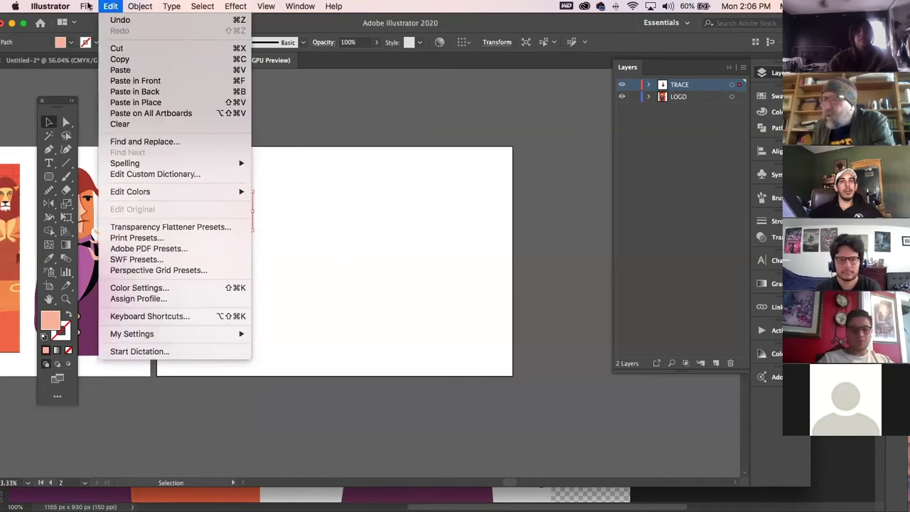
pyautogui.moveTo(84, 10)
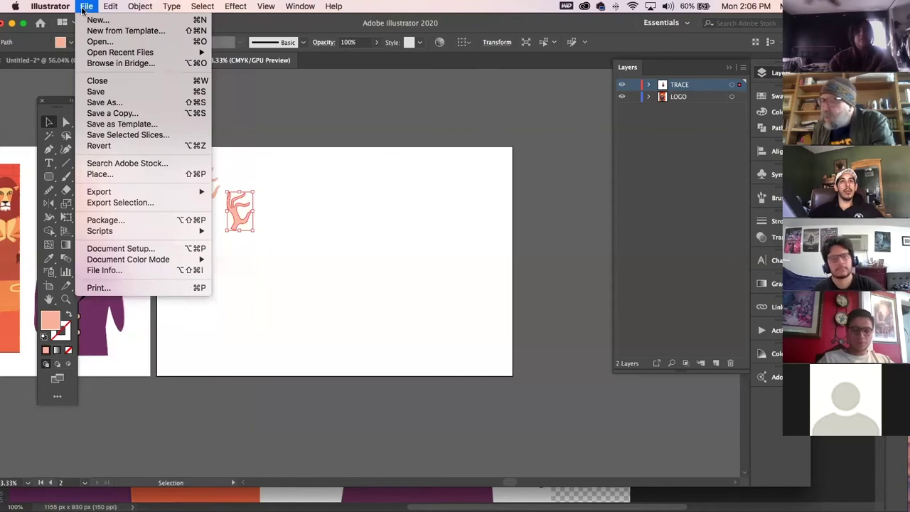
pyautogui.moveTo(265, 7)
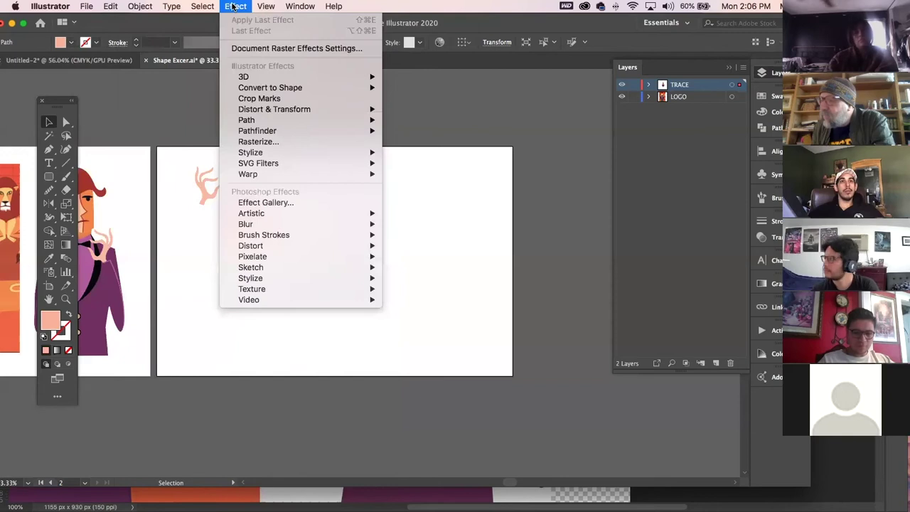
pyautogui.click(235, 6)
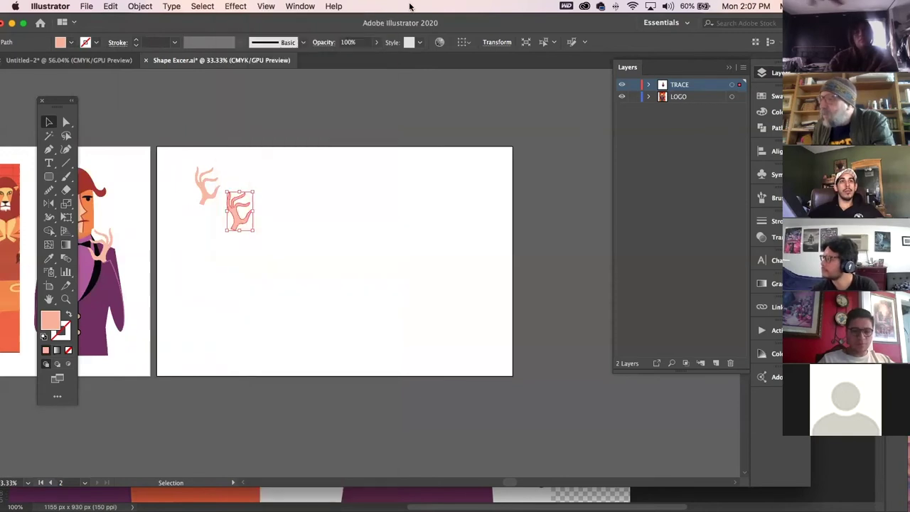
pyautogui.click(300, 6)
pyautogui.moveTo(333, 6)
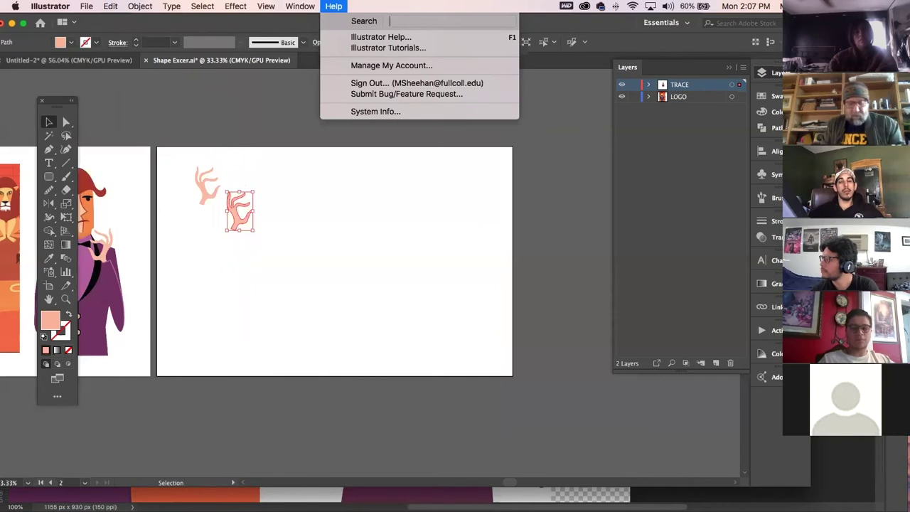
pyautogui.write('duplicate')
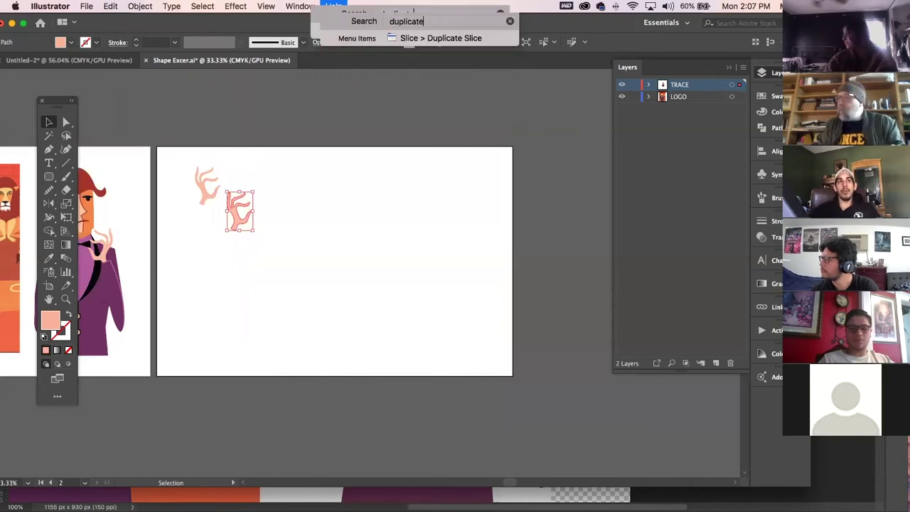
pyautogui.moveTo(421, 40)
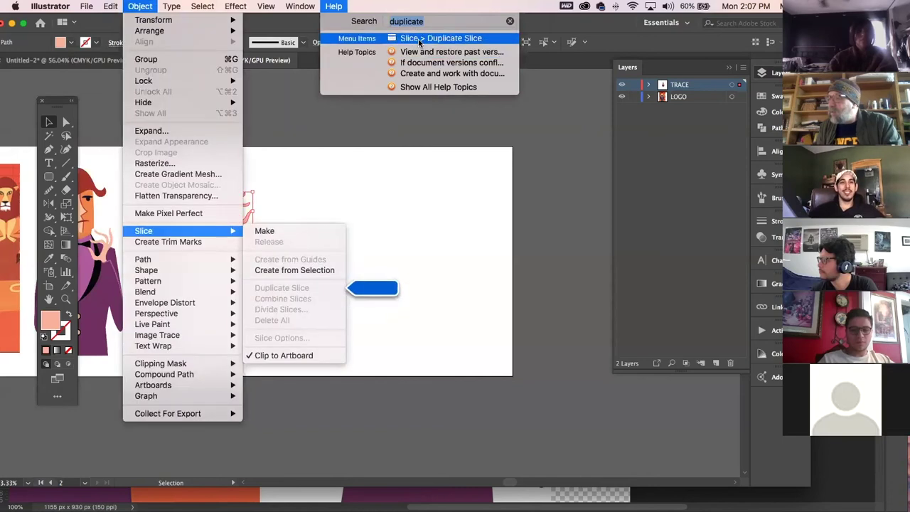
pyautogui.click(391, 5)
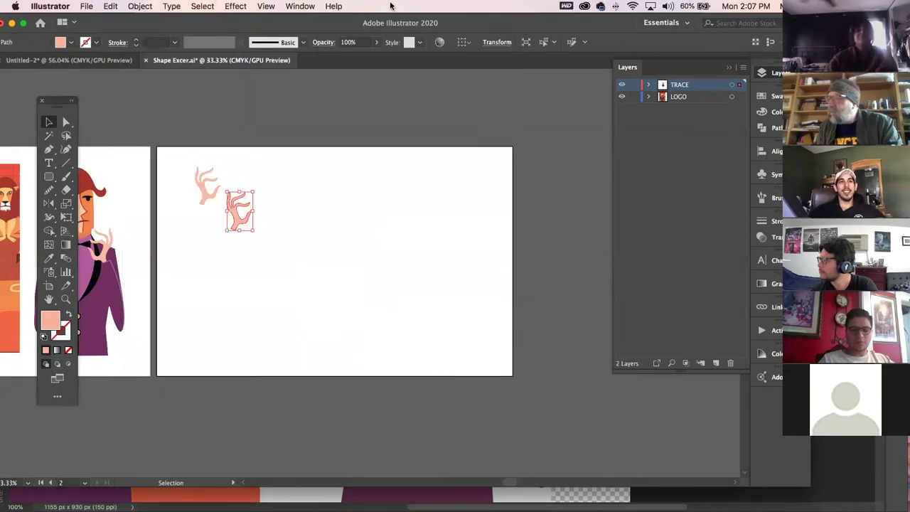
pyautogui.click(203, 7)
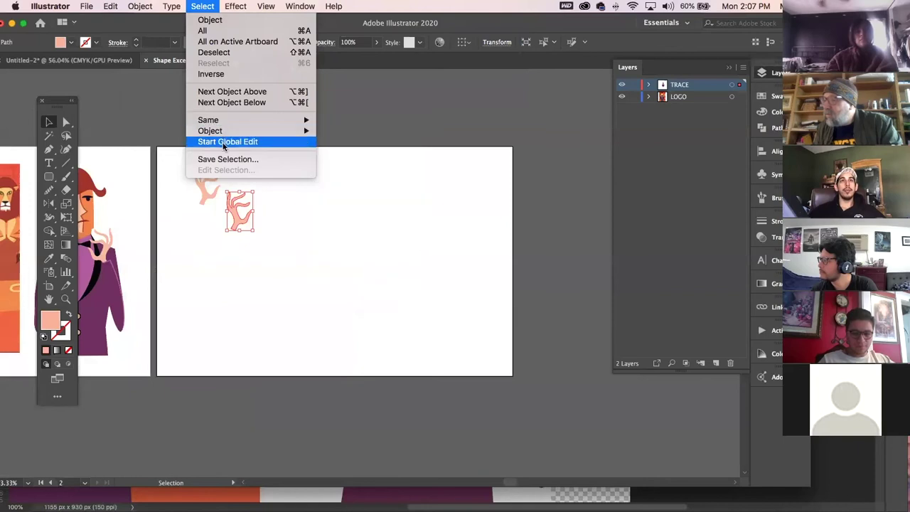
pyautogui.moveTo(172, 6)
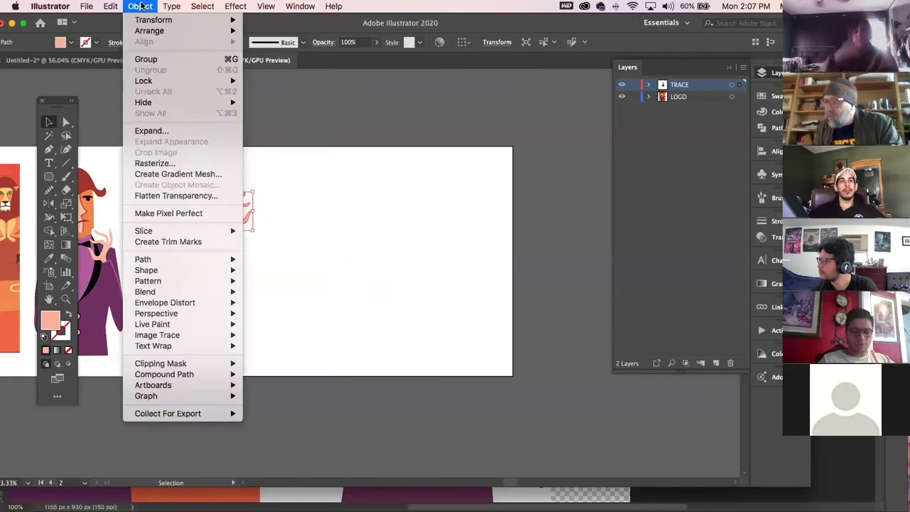
# Select both hands together and delete them.
pyautogui.click(141, 6)
pyautogui.click(360, 287)
pyautogui.moveTo(295, 254); pyautogui.dragTo(197, 125)
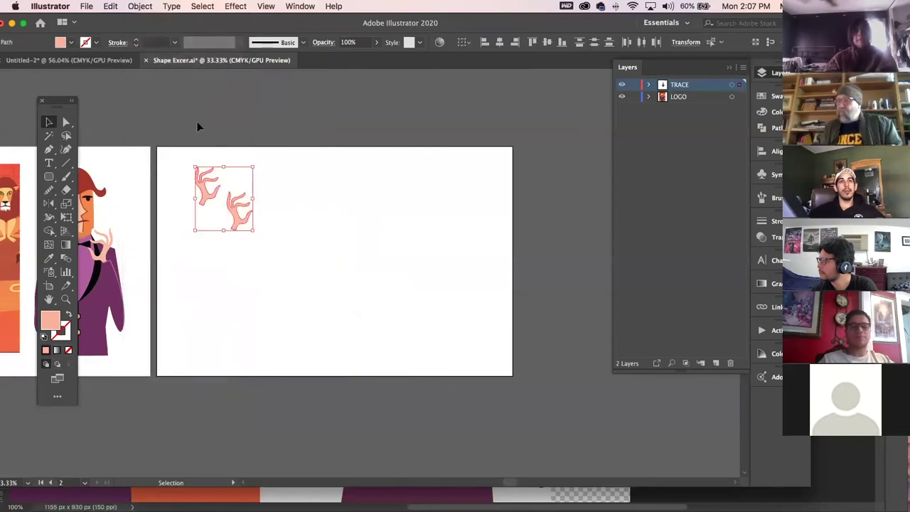
pyautogui.press('Delete')
pyautogui.moveTo(337, 264); pyautogui.dragTo(449, 278)
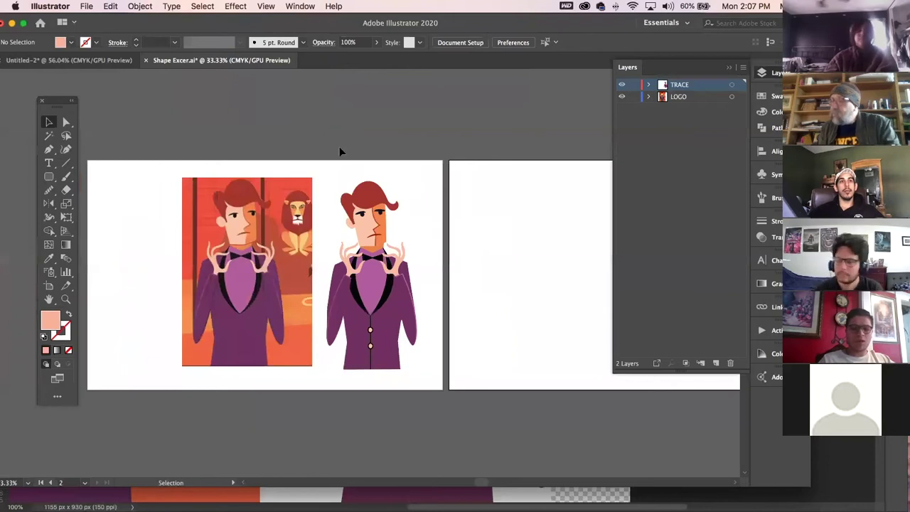
# Close the shape exercise and raven documents without saving, then close Photoshop's exercise image.
pyautogui.click(146, 60)
pyautogui.click(406, 277)
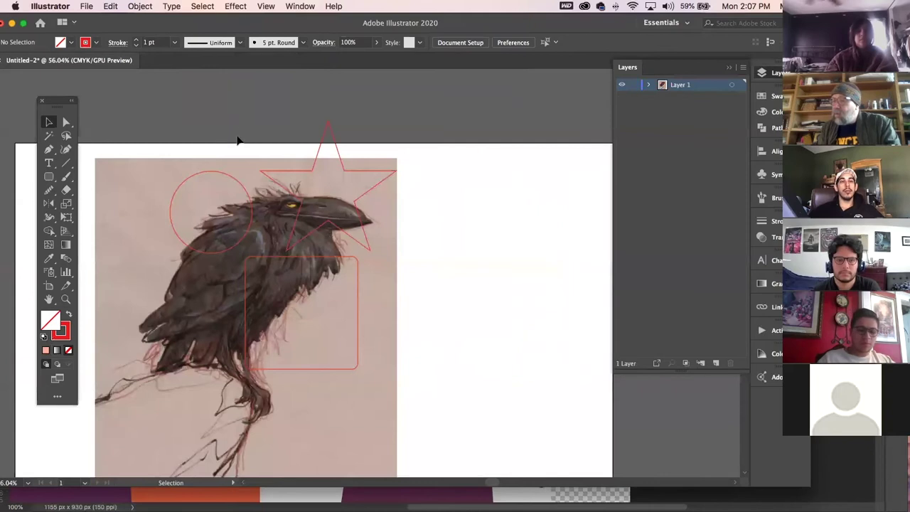
pyautogui.press('a')
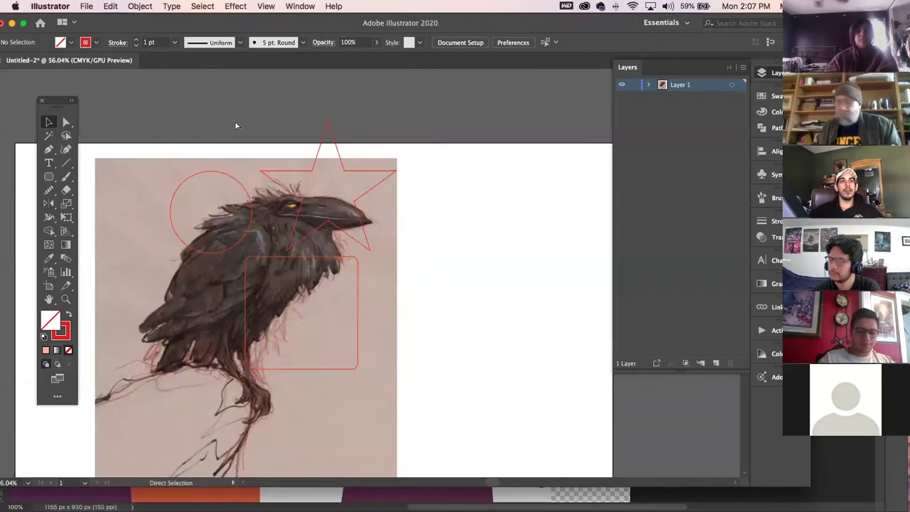
pyautogui.press('super+w')
pyautogui.click(406, 277)
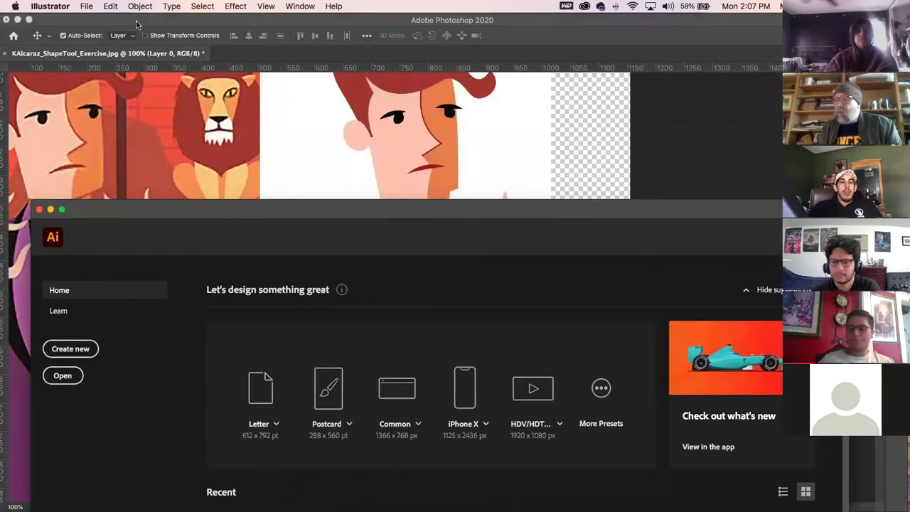
pyautogui.click(137, 25)
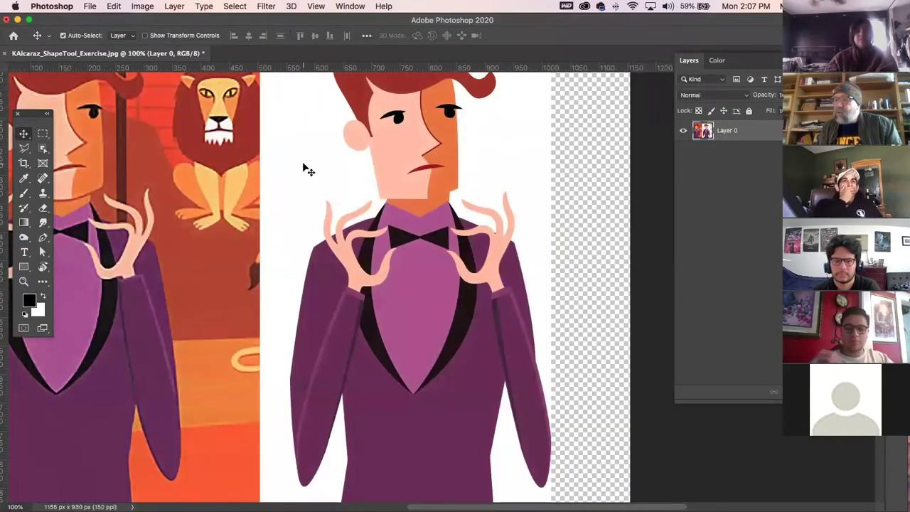
pyautogui.press('super+w')
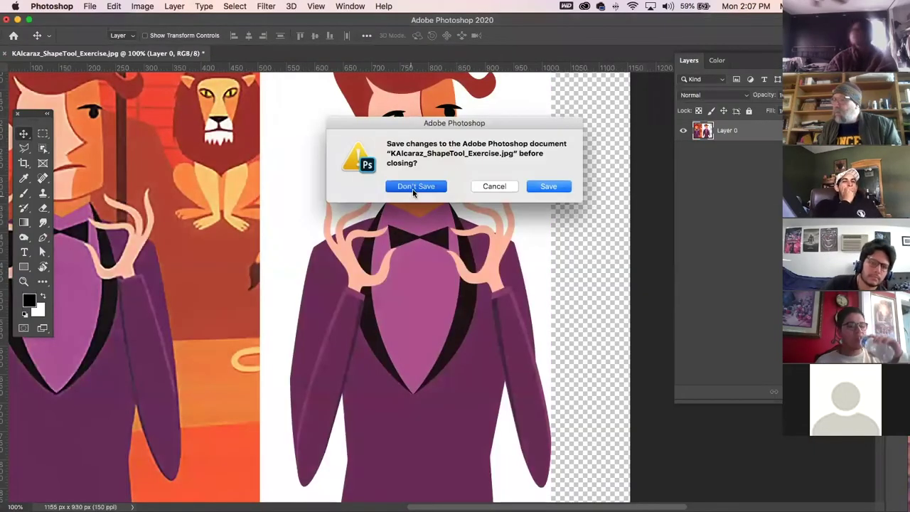
# Discard Photoshop's exercise image changes, cancel the missing-link warning, and reposition the Shag Assignment view.
pyautogui.click(416, 186)
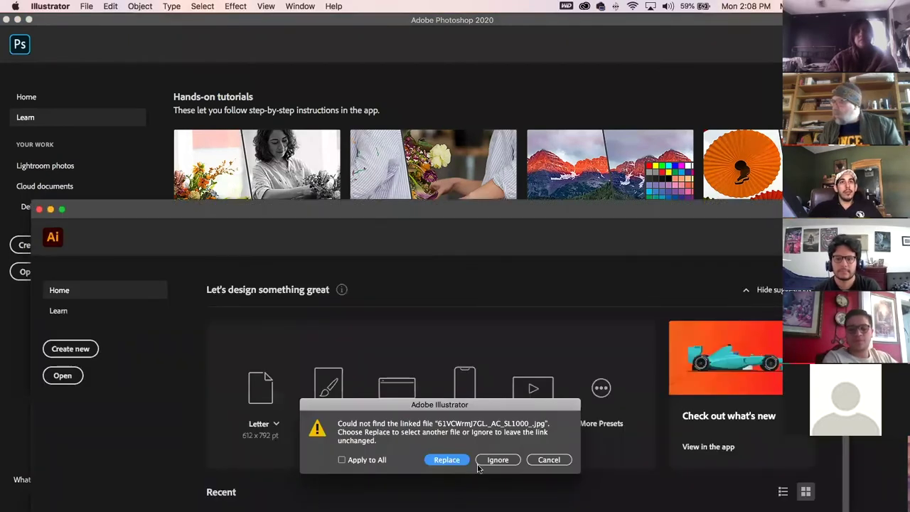
pyautogui.click(548, 459)
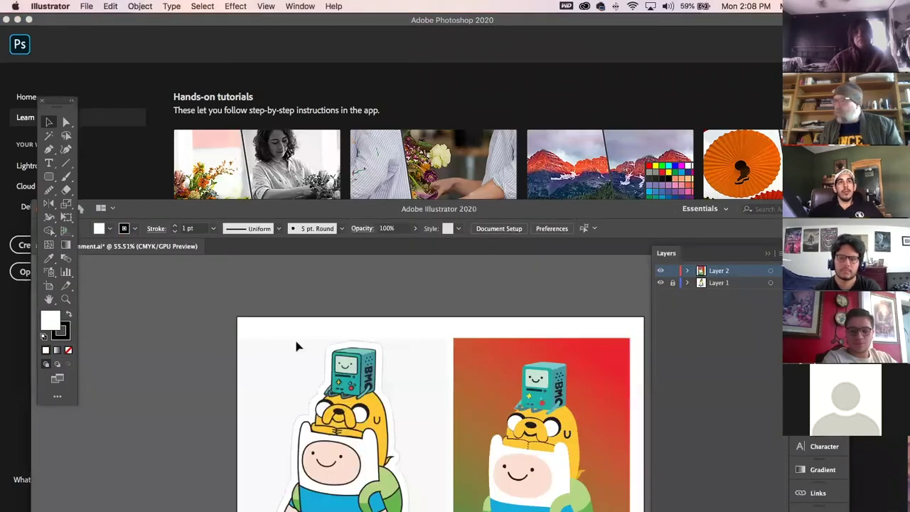
pyautogui.press('space')
pyautogui.moveTo(413, 382); pyautogui.dragTo(361, 325)
pyautogui.moveTo(298, 212); pyautogui.dragTo(287, 59)
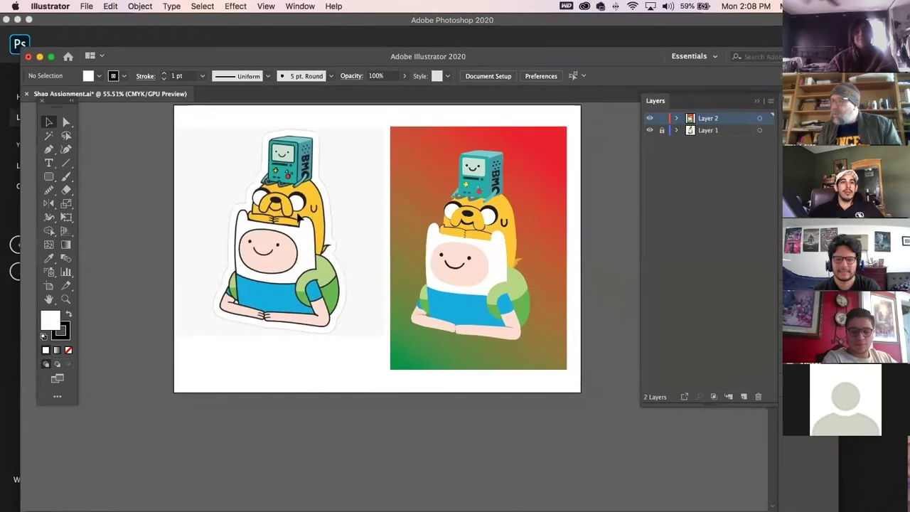
# Zoom in on and inspect the right-hand character group in Shag Assignment, then switch to Chrome.
pyautogui.click(485, 258)
pyautogui.click(190, 176)
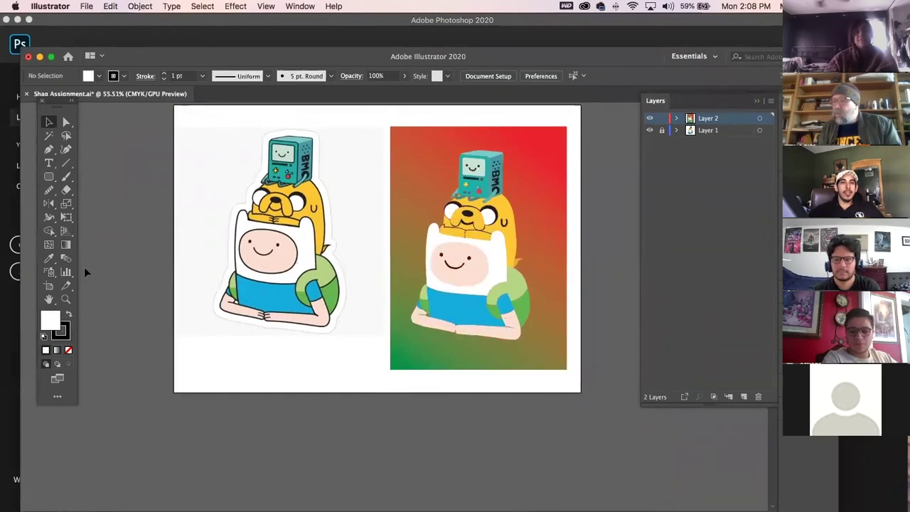
pyautogui.click(65, 298)
pyautogui.moveTo(480, 236); pyautogui.dragTo(551, 347)
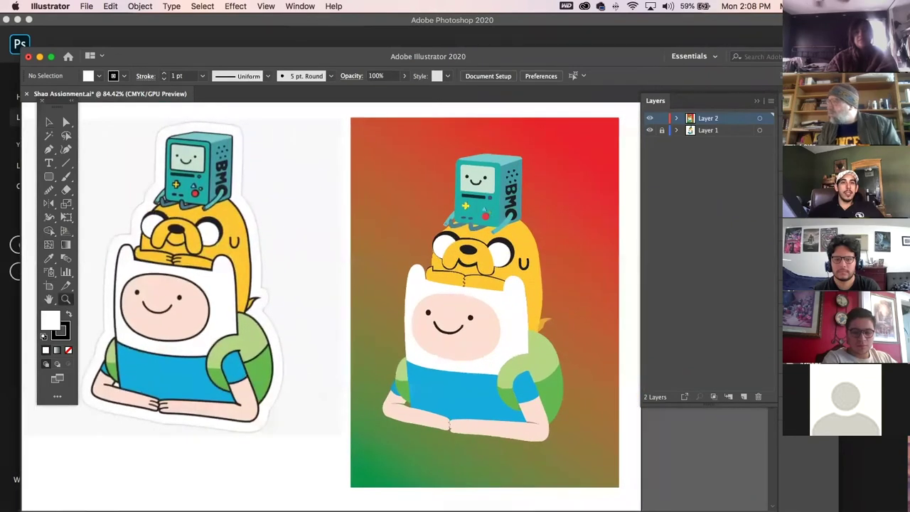
pyautogui.click(48, 122)
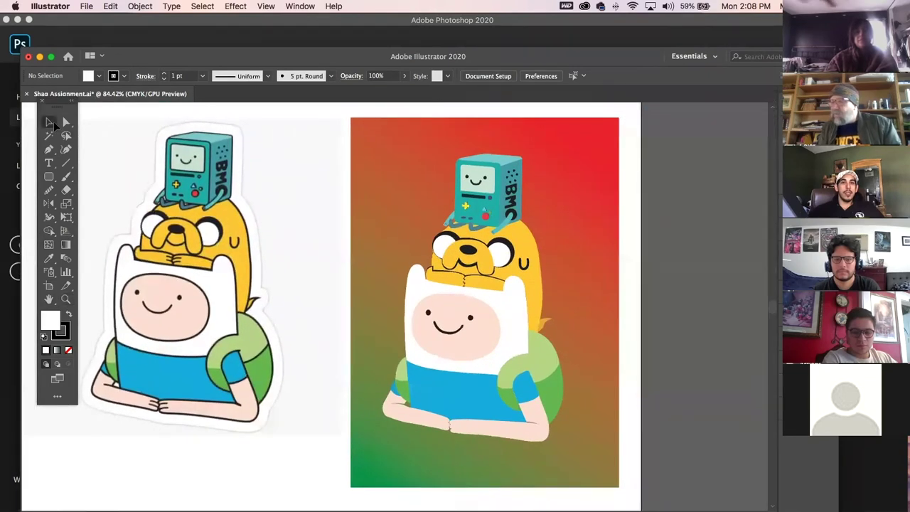
pyautogui.click(511, 168)
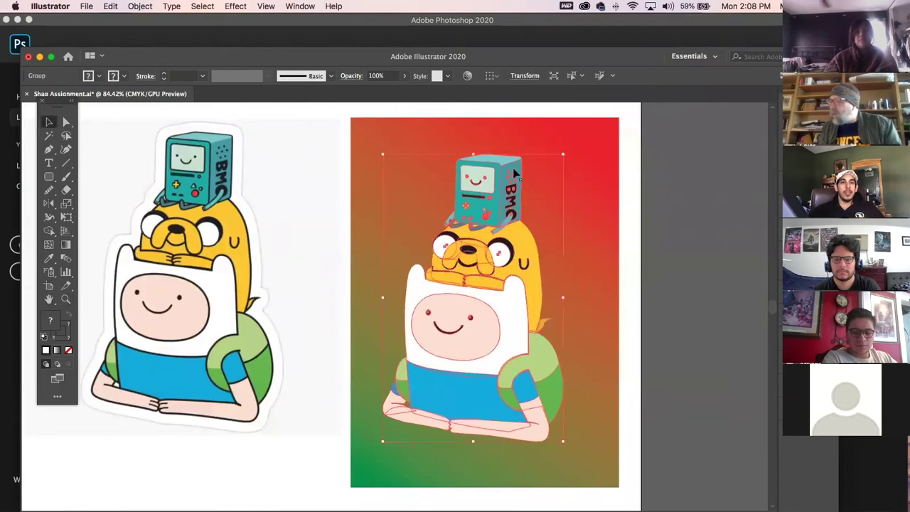
pyautogui.click(663, 214)
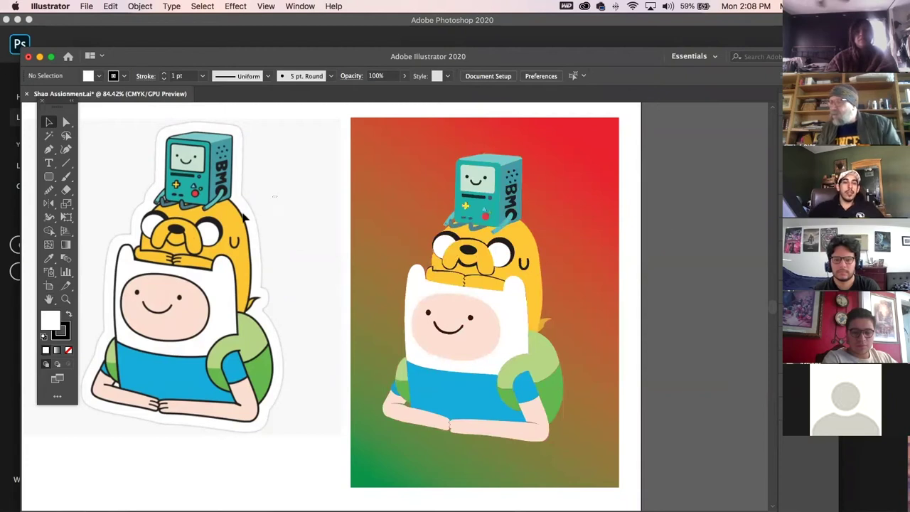
pyautogui.moveTo(519, 307)
pyautogui.mouseDown()
pyautogui.moveTo(447, 318)
pyautogui.moveTo(514, 323)
pyautogui.mouseUp()
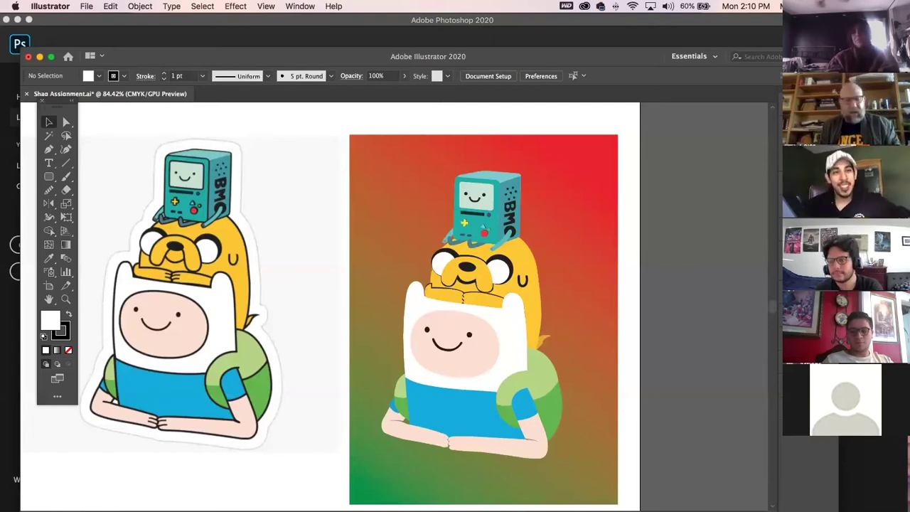
pyautogui.press('super+Tab')
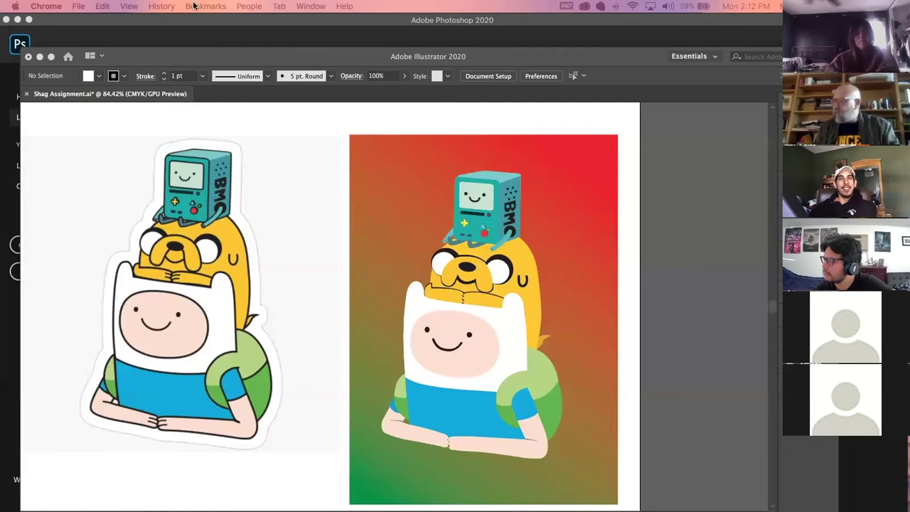
# Undo a trial move of the Finn, Jake and BMO group, then maximize the Shag Assignment window.
pyautogui.click(307, 185)
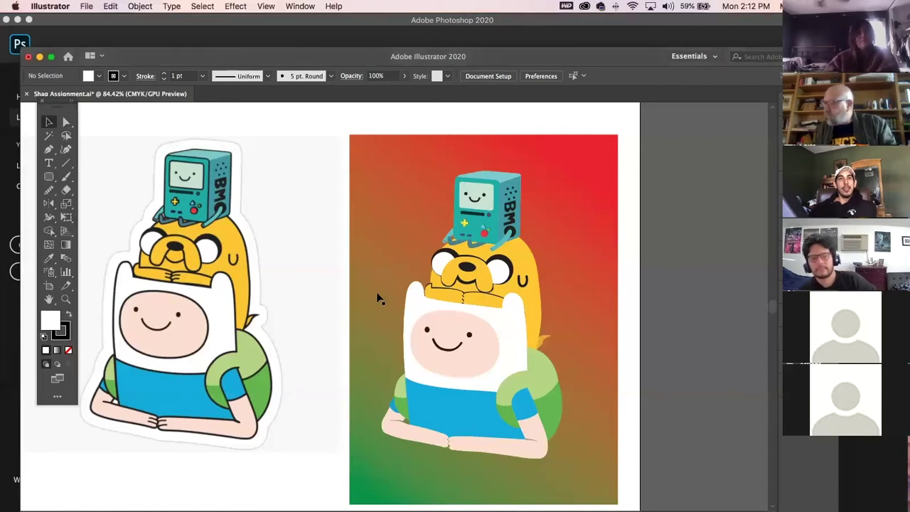
pyautogui.click(475, 363)
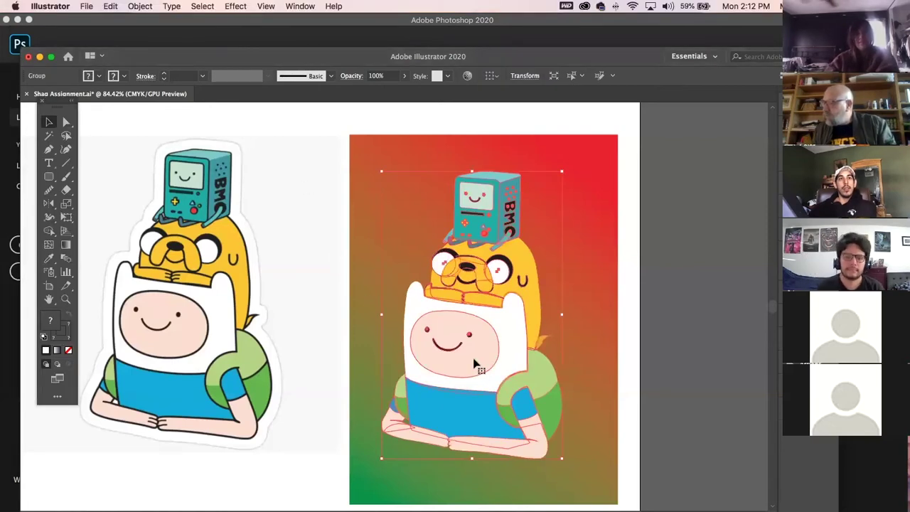
pyautogui.moveTo(475, 363); pyautogui.dragTo(442, 325)
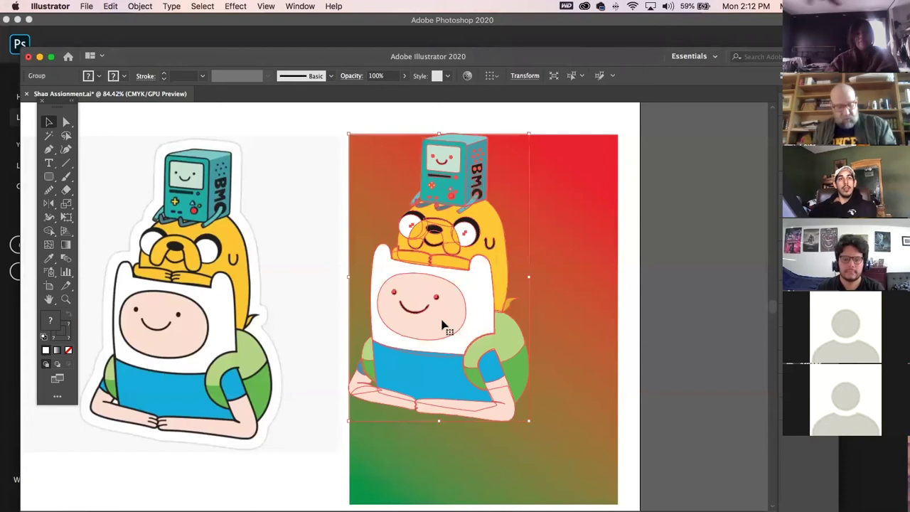
pyautogui.press('cmd+z')
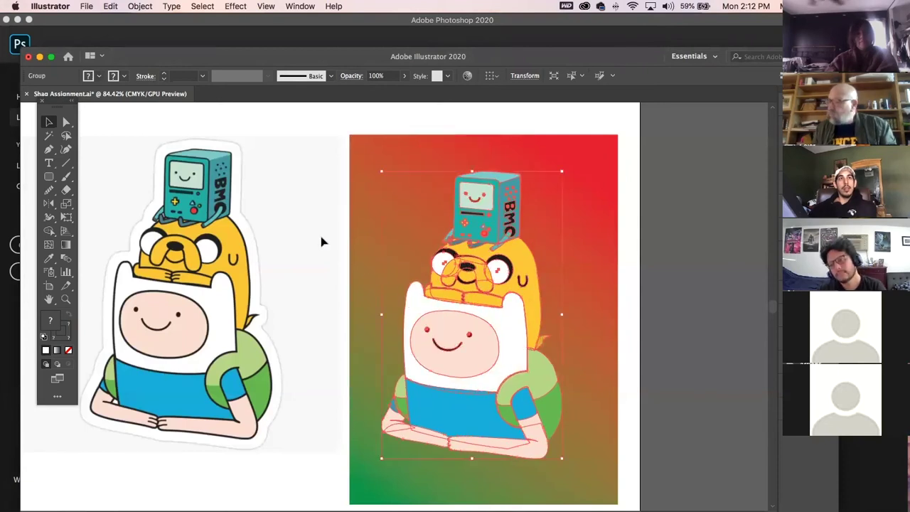
pyautogui.click(322, 242)
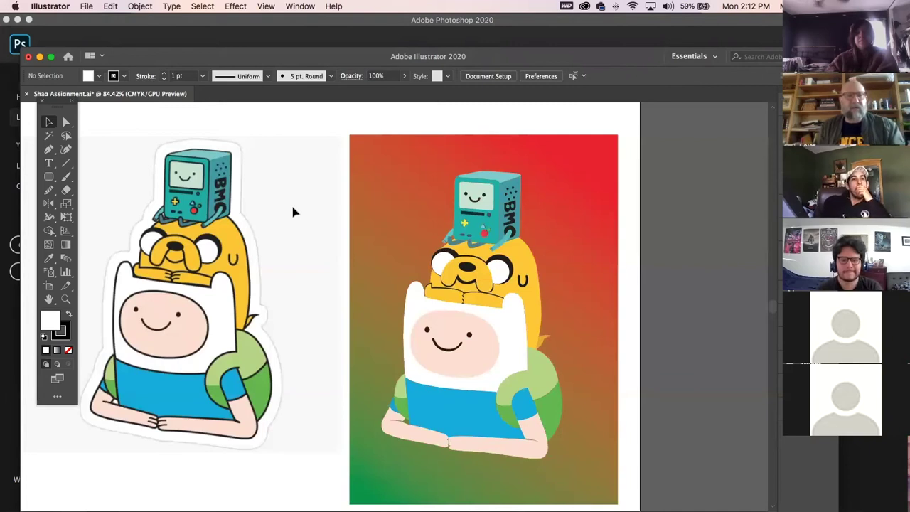
pyautogui.doubleClick(163, 53)
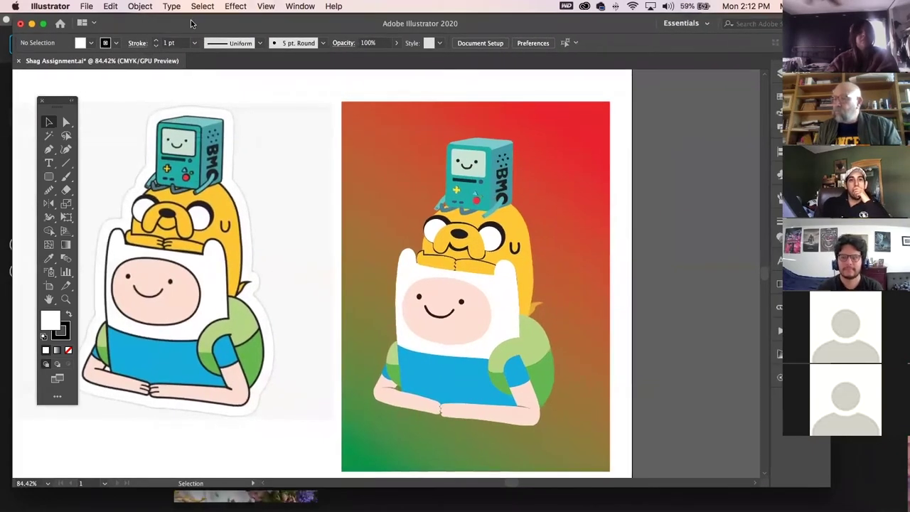
pyautogui.moveTo(190, 24); pyautogui.dragTo(199, 27)
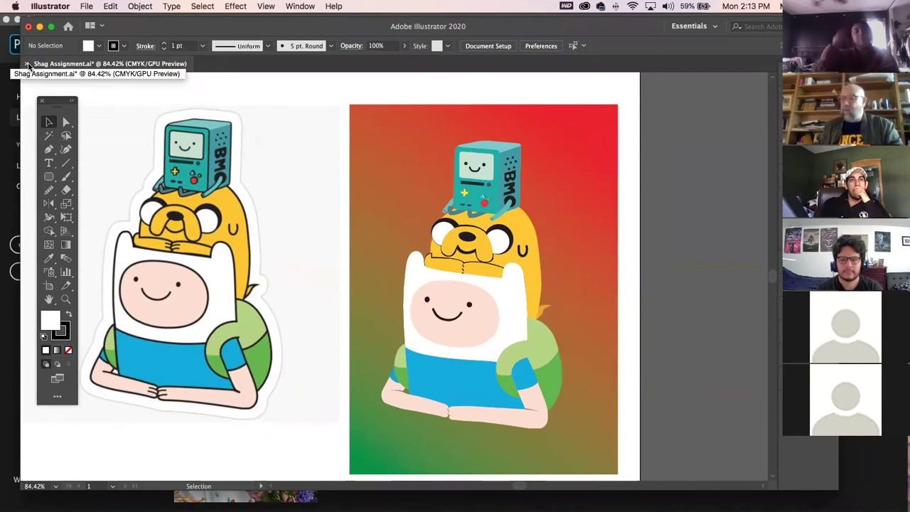
# Close Shag Assignment without saving, minimize the Home screen and hide Photoshop to show the desktop.
pyautogui.click(27, 64)
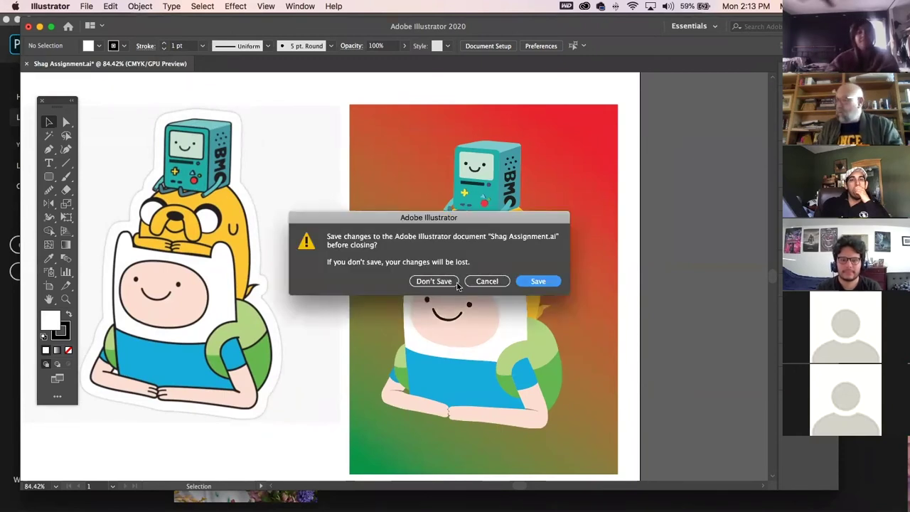
pyautogui.click(449, 281)
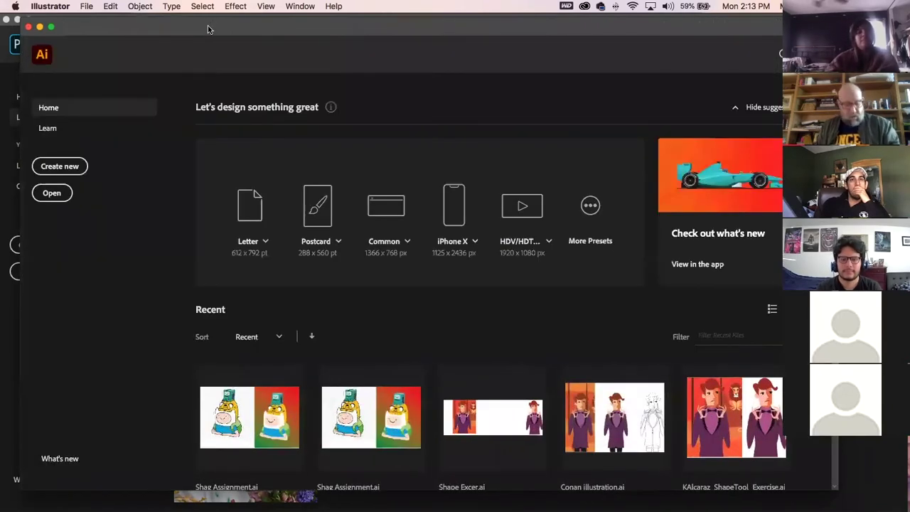
pyautogui.moveTo(172, 27)
pyautogui.mouseDown()
pyautogui.moveTo(154, 46)
pyautogui.moveTo(180, 25)
pyautogui.mouseUp()
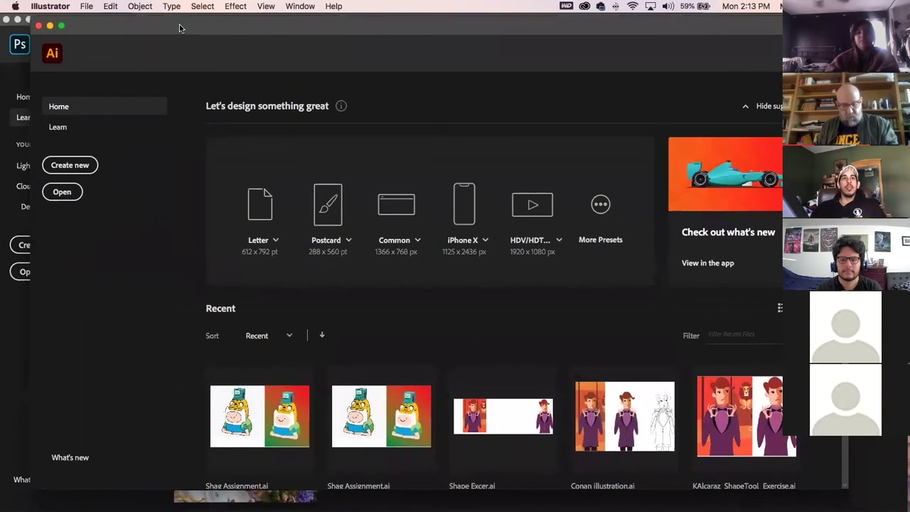
pyautogui.click(50, 26)
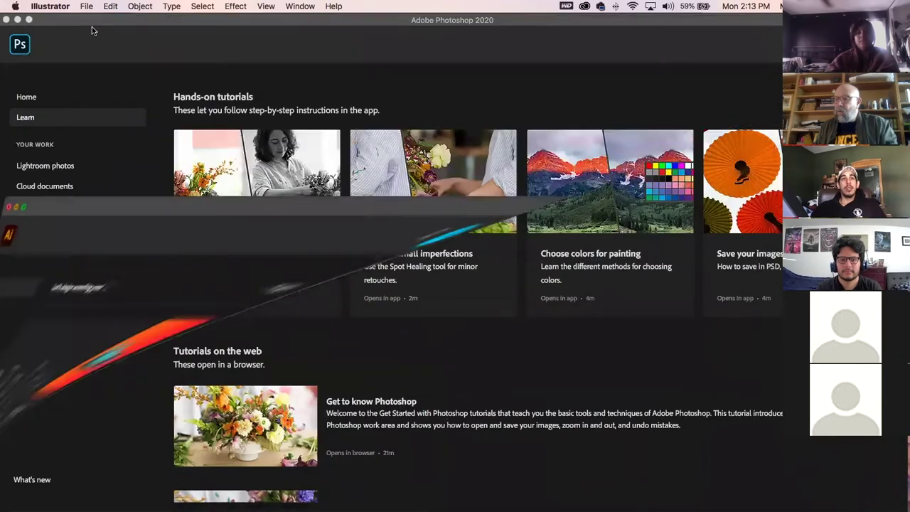
pyautogui.press('super+h')
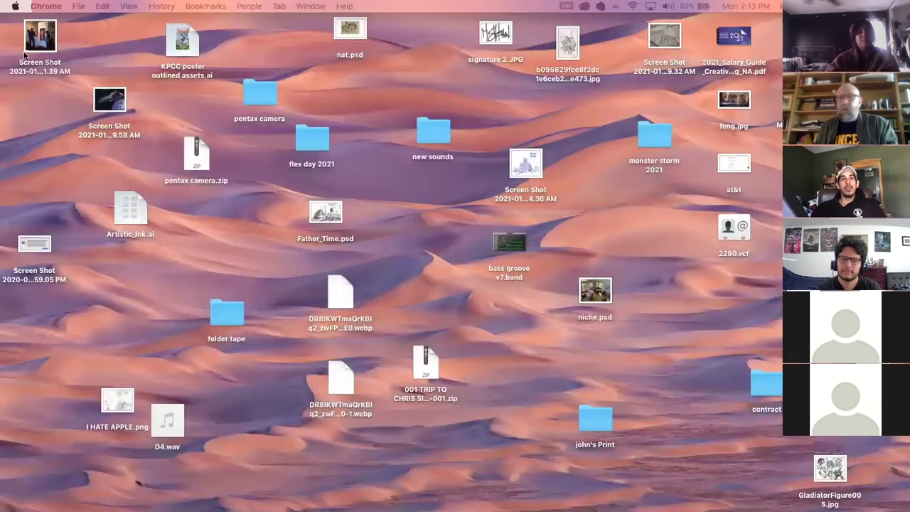
pyautogui.press('super+h')
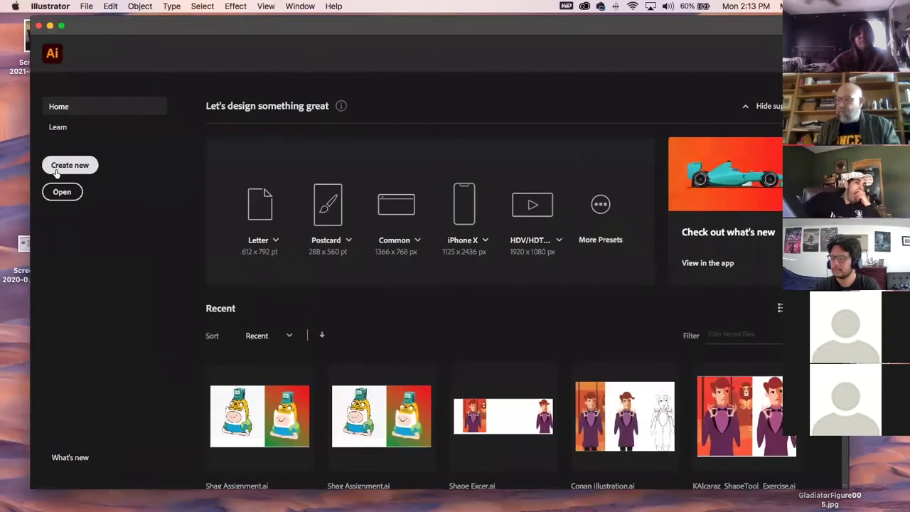
# Create a new Tabloid 17 × 11 in landscape document named Untitled-3.
pyautogui.click(55, 172)
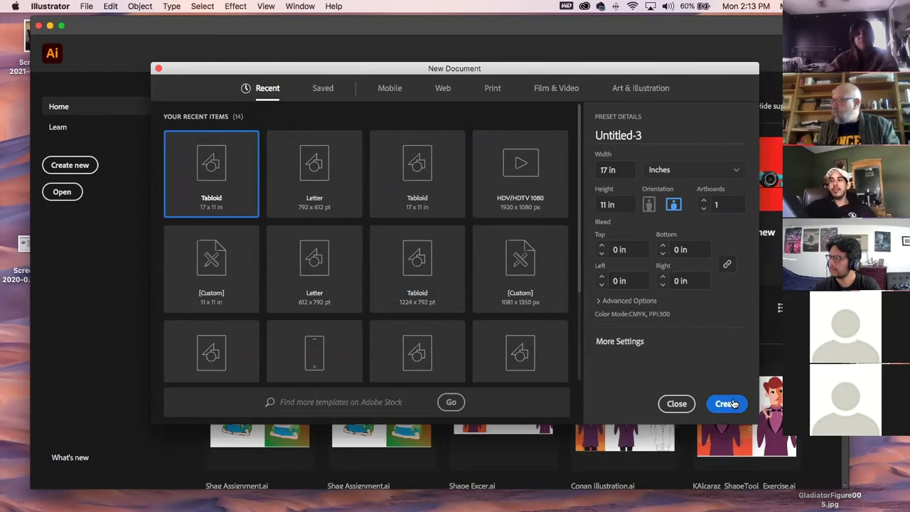
pyautogui.click(726, 404)
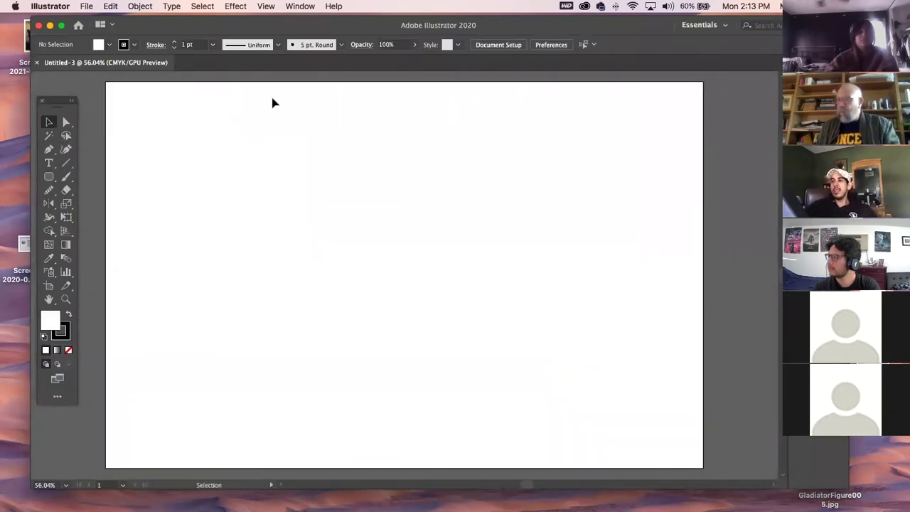
pyautogui.moveTo(48, 177); pyautogui.dragTo(79, 175)
# Draw a tall narrow rectangle with no stroke and a cyan fill at C 63%.
pyautogui.moveTo(292, 136)
pyautogui.mouseDown()
pyautogui.moveTo(334, 384)
pyautogui.moveTo(318, 434)
pyautogui.mouseUp()
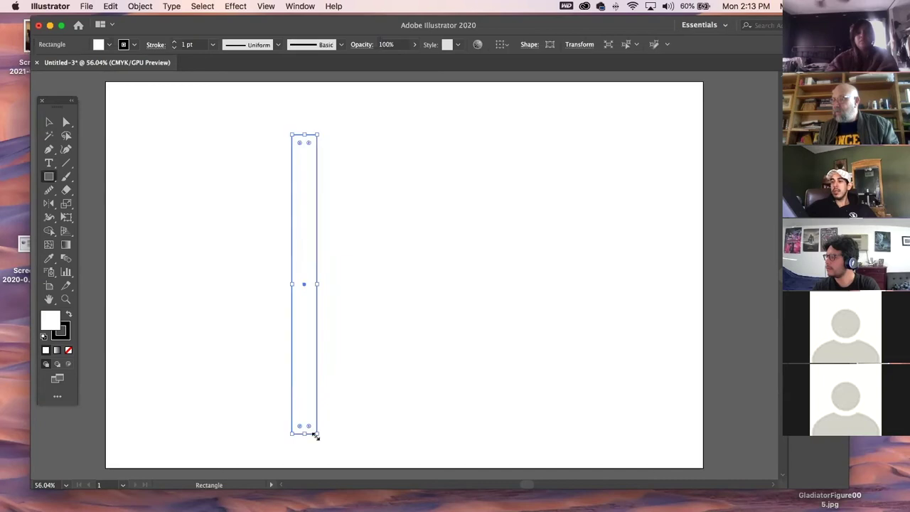
pyautogui.click(69, 338)
pyautogui.click(69, 350)
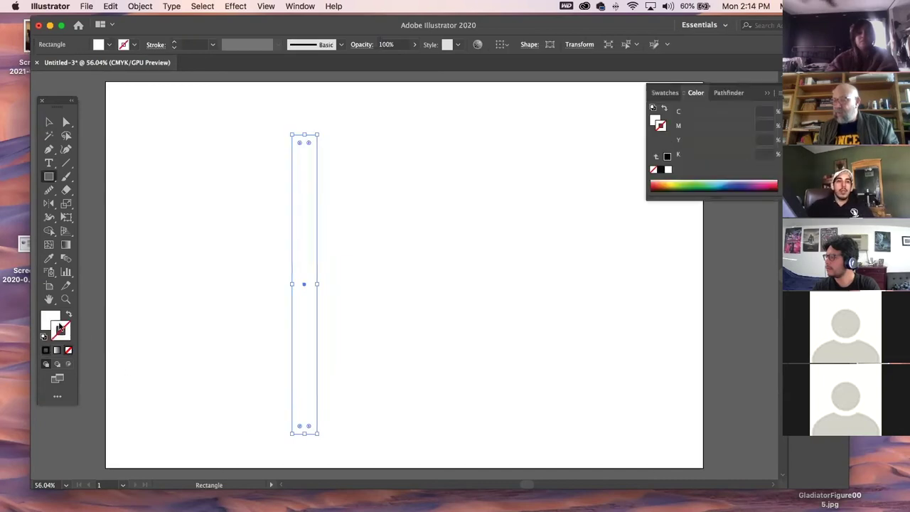
pyautogui.click(61, 322)
pyautogui.moveTo(694, 116); pyautogui.dragTo(726, 114)
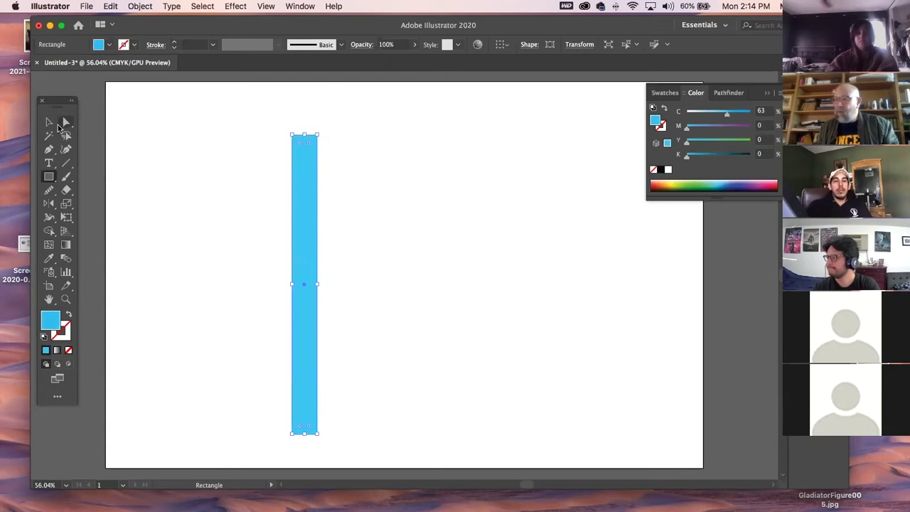
pyautogui.click(49, 123)
pyautogui.click(184, 172)
pyautogui.click(306, 270)
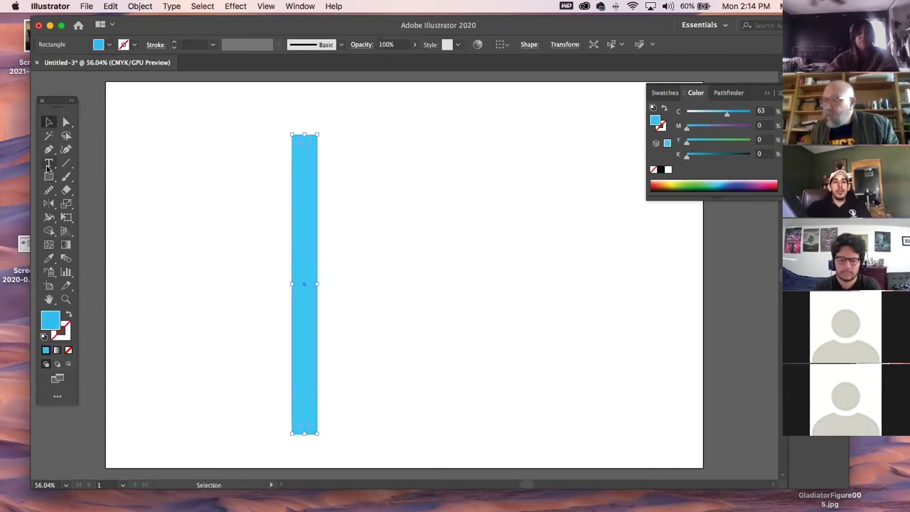
pyautogui.click(50, 190)
pyautogui.click(56, 194)
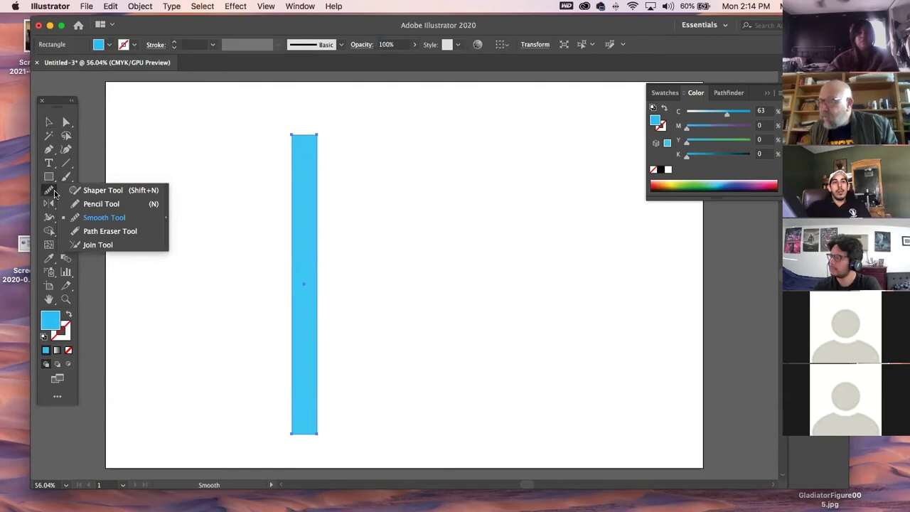
pyautogui.click(66, 192)
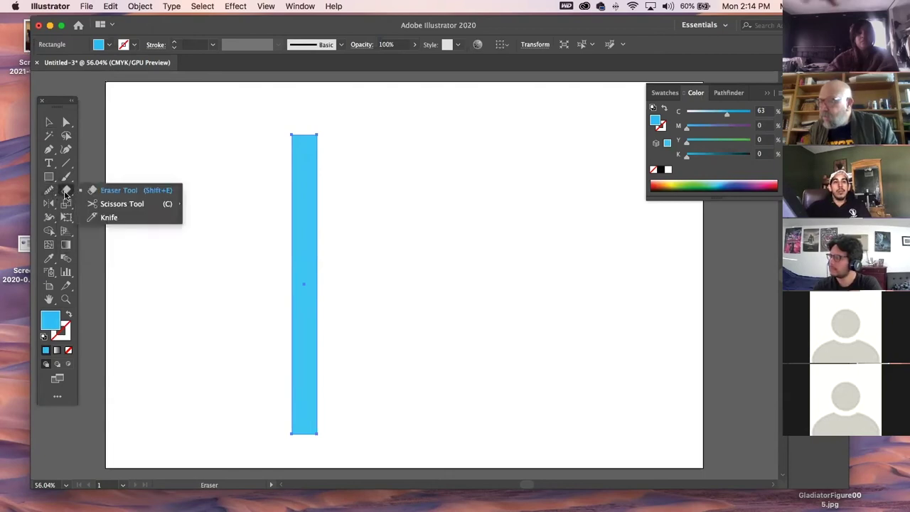
pyautogui.click(66, 204)
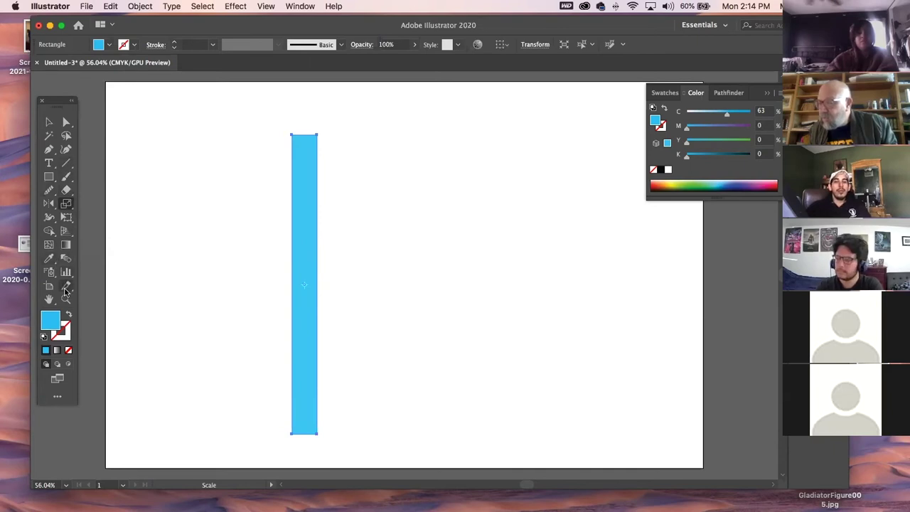
pyautogui.click(68, 273)
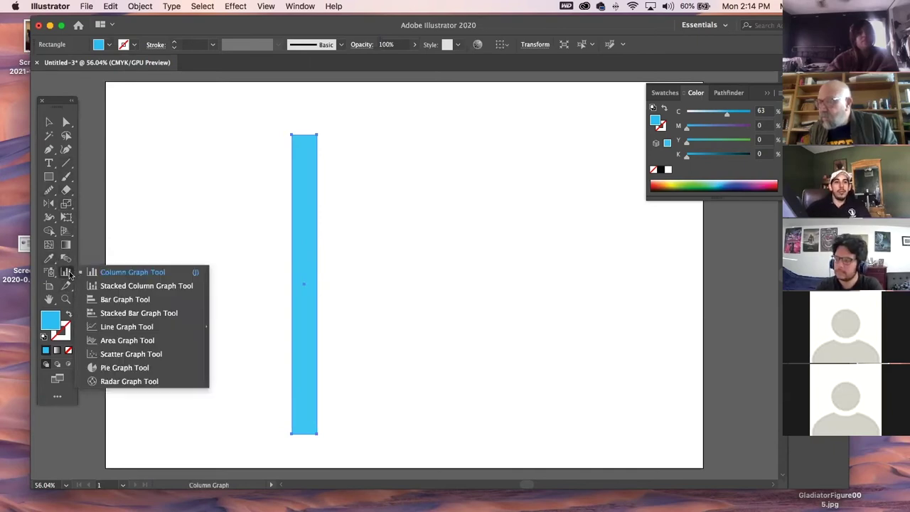
pyautogui.click(66, 245)
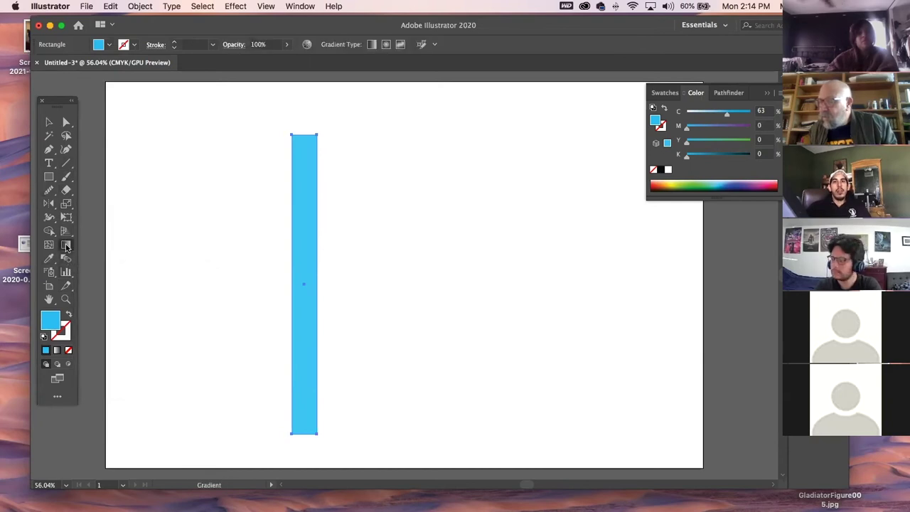
pyautogui.click(65, 232)
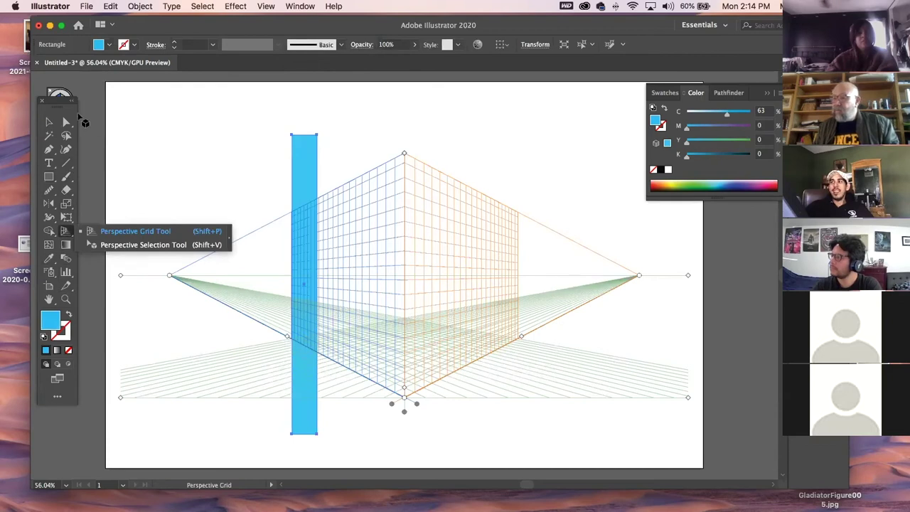
pyautogui.moveTo(64, 102); pyautogui.dragTo(57, 147)
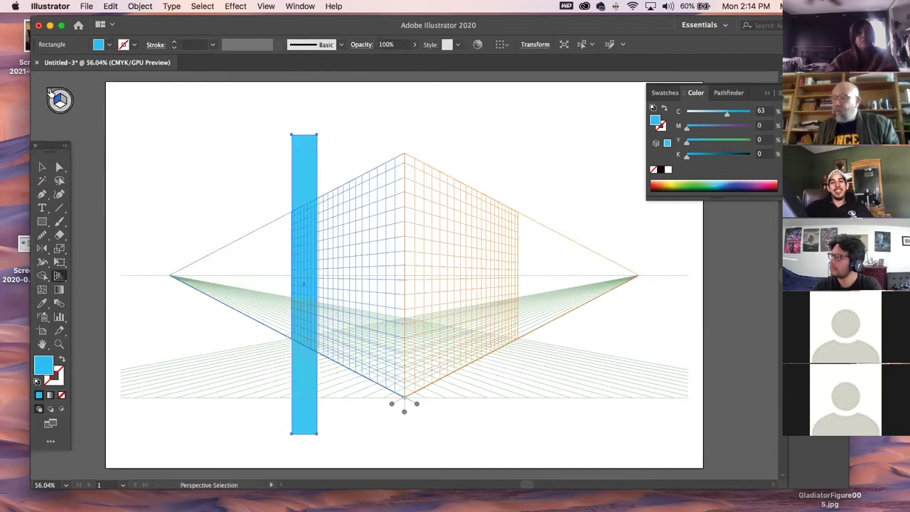
pyautogui.click(50, 91)
pyautogui.moveTo(48, 148); pyautogui.dragTo(100, 97)
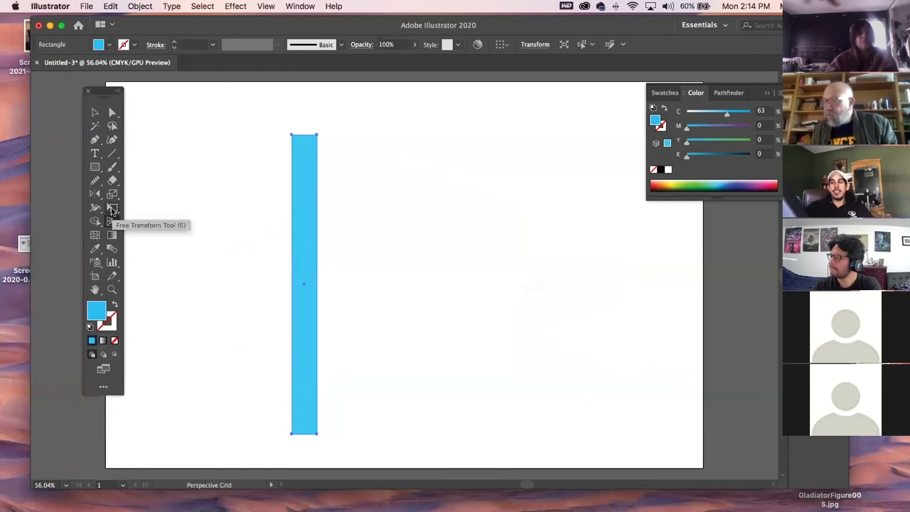
# Try bending the rectangle's top with Puppet Warp, then undo the bend.
pyautogui.click(112, 209)
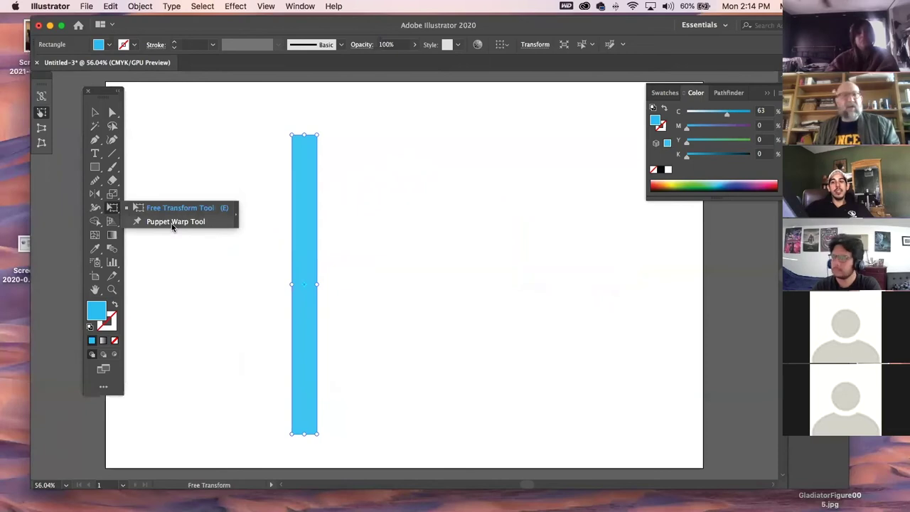
pyautogui.click(171, 222)
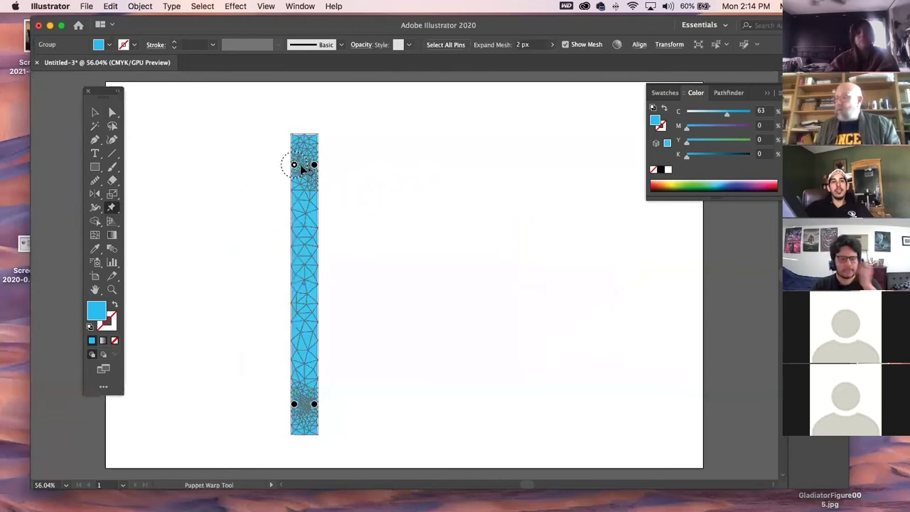
pyautogui.moveTo(294, 165); pyautogui.dragTo(302, 154)
pyautogui.press('super+z')
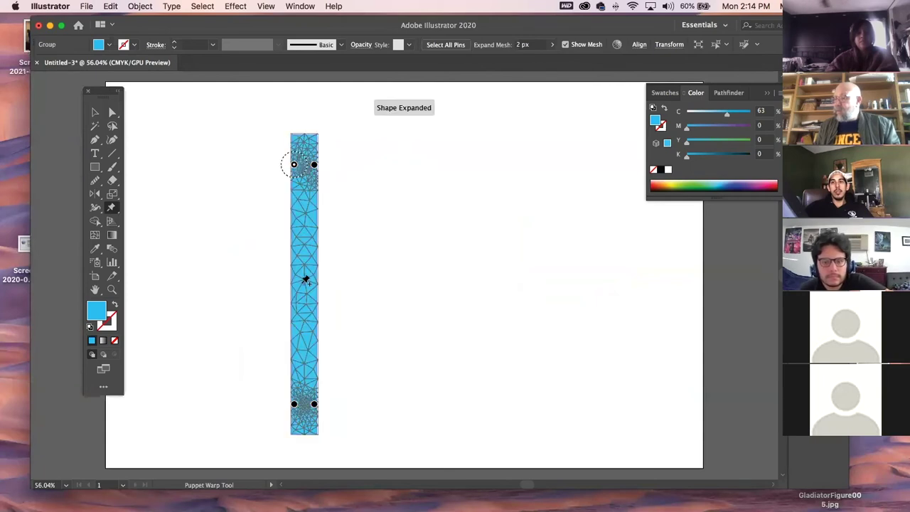
# Pin the strip's middle, bottom and top, swing its top up-left, then delete the strip.
pyautogui.click(300, 267)
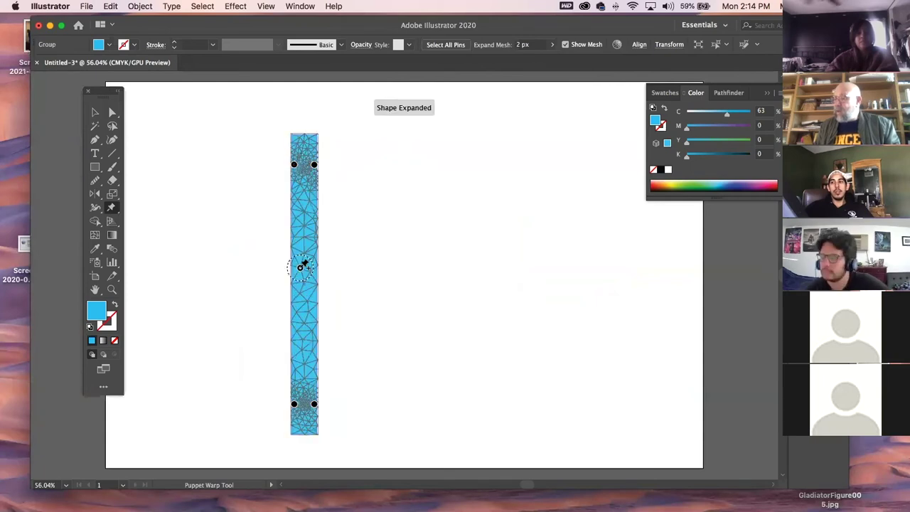
pyautogui.click(306, 400)
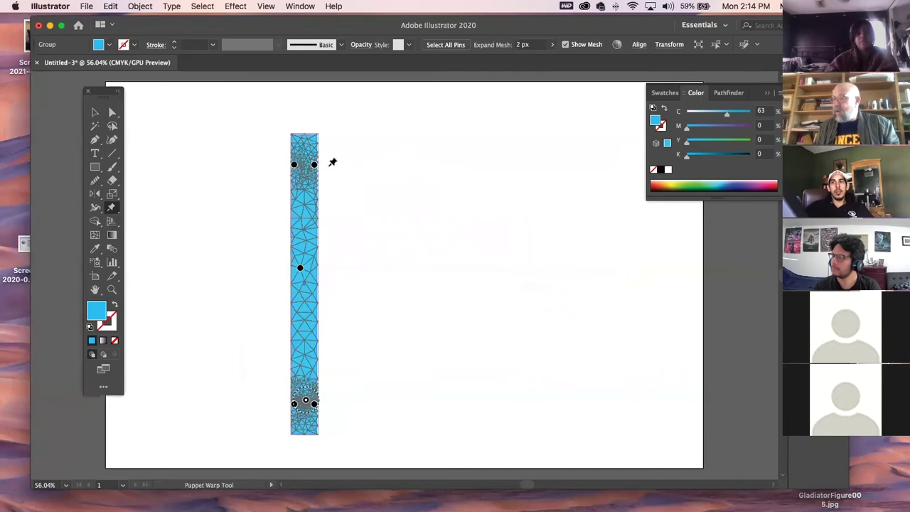
pyautogui.click(304, 165)
pyautogui.moveTo(306, 175); pyautogui.dragTo(201, 153)
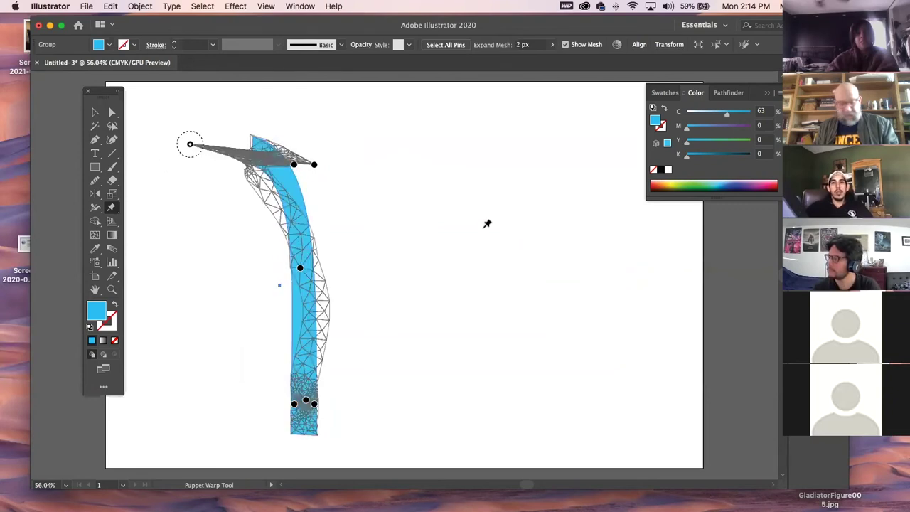
pyautogui.press('Delete')
pyautogui.click(95, 168)
# Draw a slim rectangle and puppet-warp its bottom end rightward into an L-shaped curve.
pyautogui.moveTo(317, 148); pyautogui.dragTo(334, 430)
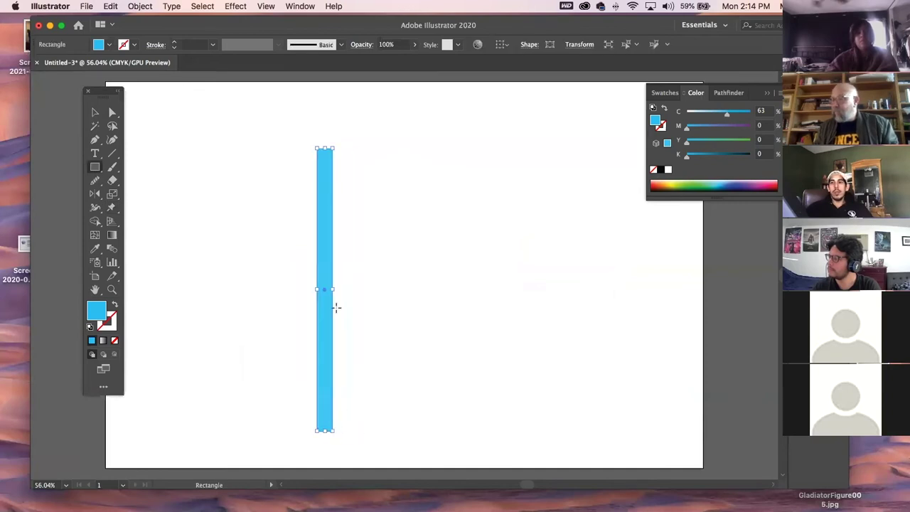
pyautogui.click(112, 207)
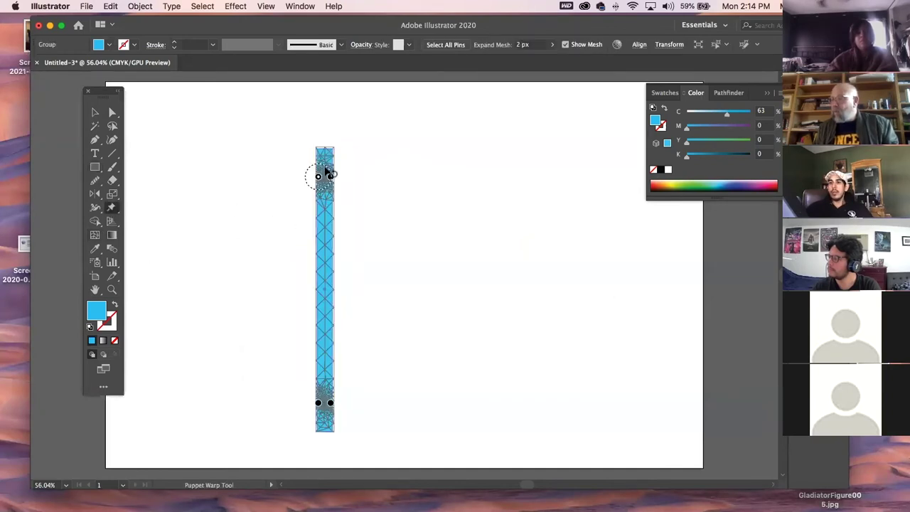
pyautogui.click(322, 281)
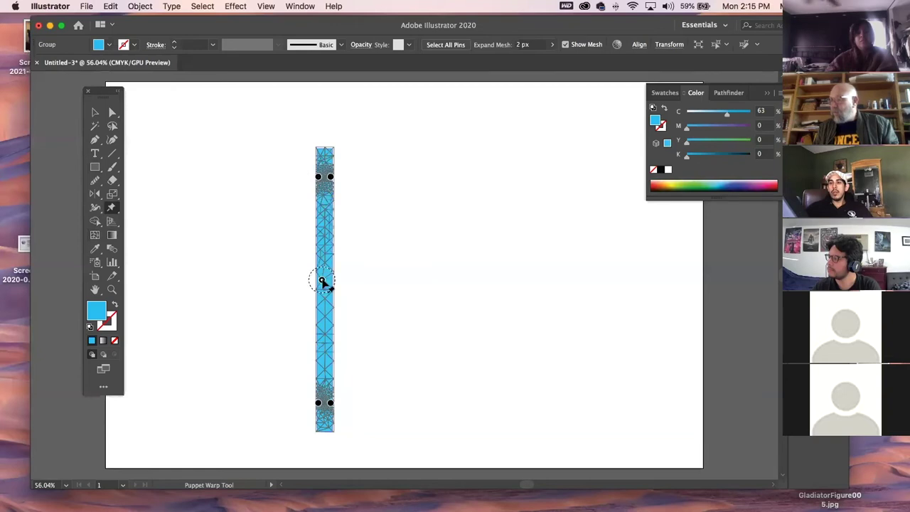
pyautogui.click(322, 425)
pyautogui.moveTo(322, 425); pyautogui.dragTo(395, 385)
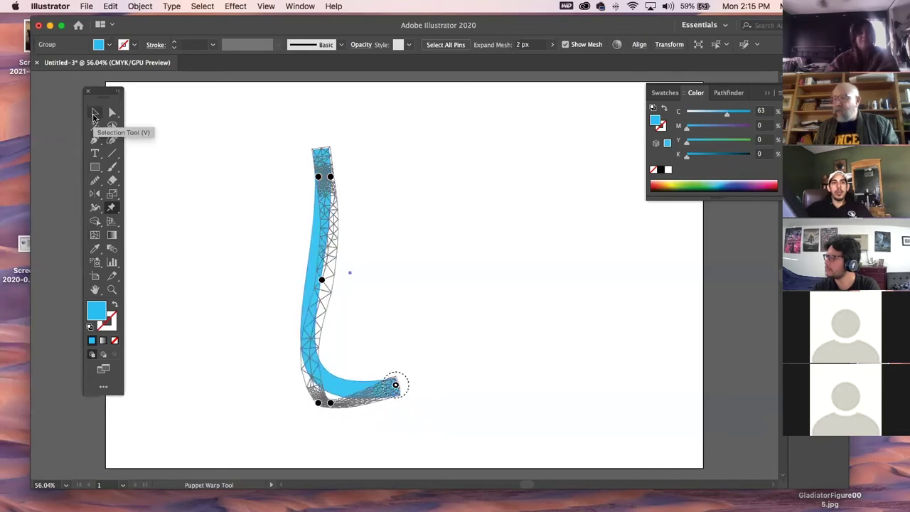
pyautogui.click(96, 115)
pyautogui.click(263, 175)
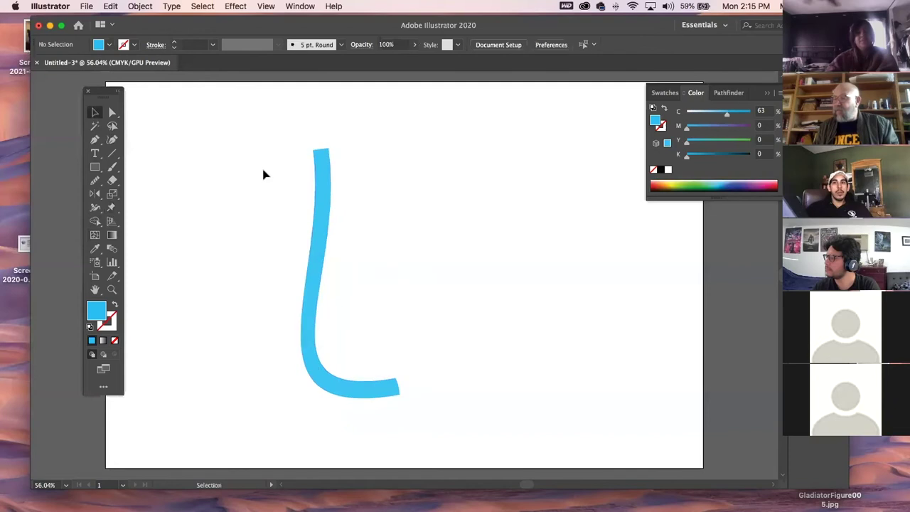
pyautogui.click(328, 220)
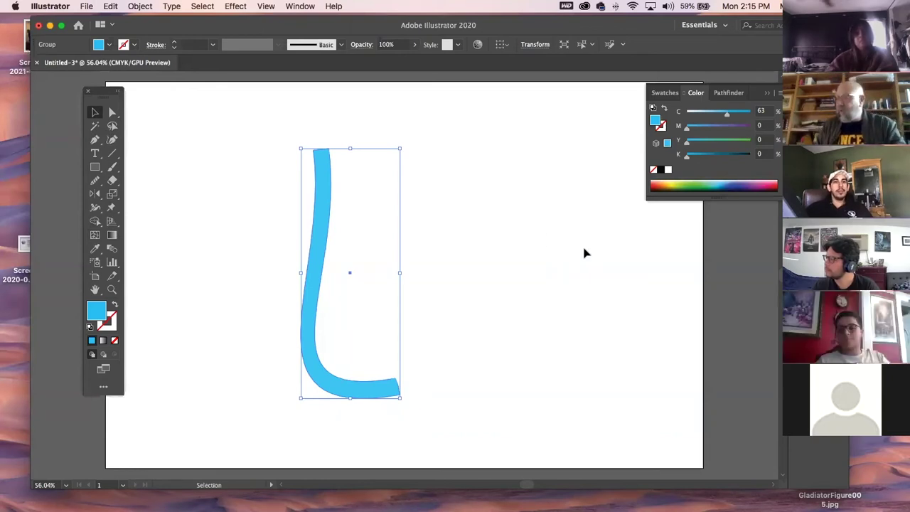
# Pin the L shape's stem, top and lower bend, swinging the top up-right into a hook.
pyautogui.click(111, 206)
pyautogui.click(320, 233)
pyautogui.click(327, 158)
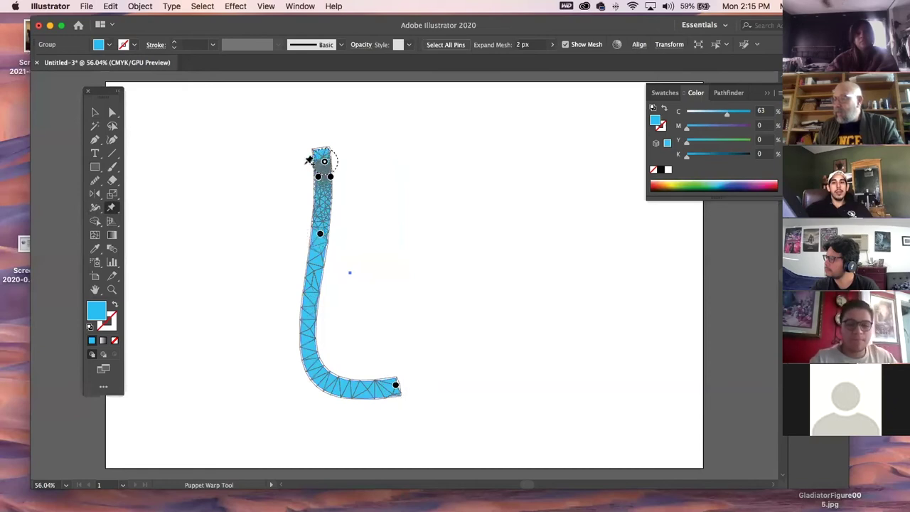
pyautogui.moveTo(327, 158); pyautogui.dragTo(386, 145)
pyautogui.click(310, 340)
pyautogui.click(94, 111)
pyautogui.click(317, 227)
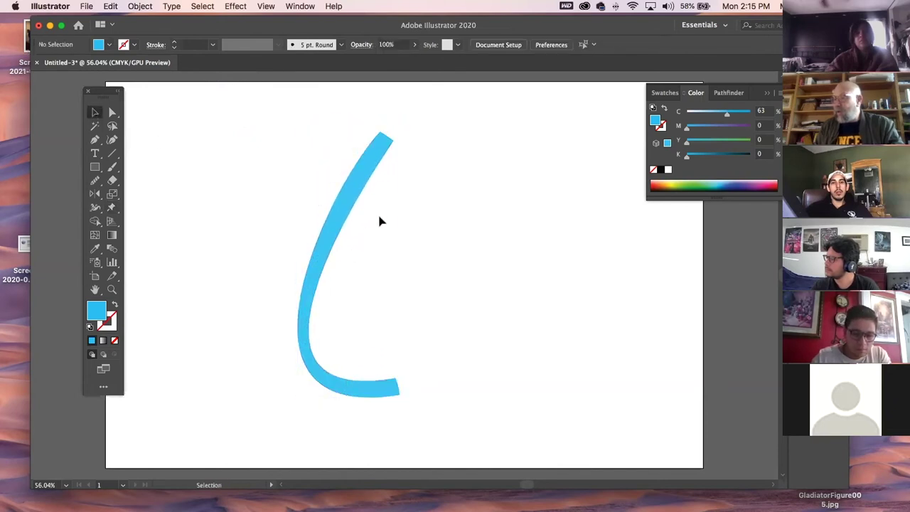
pyautogui.click(112, 113)
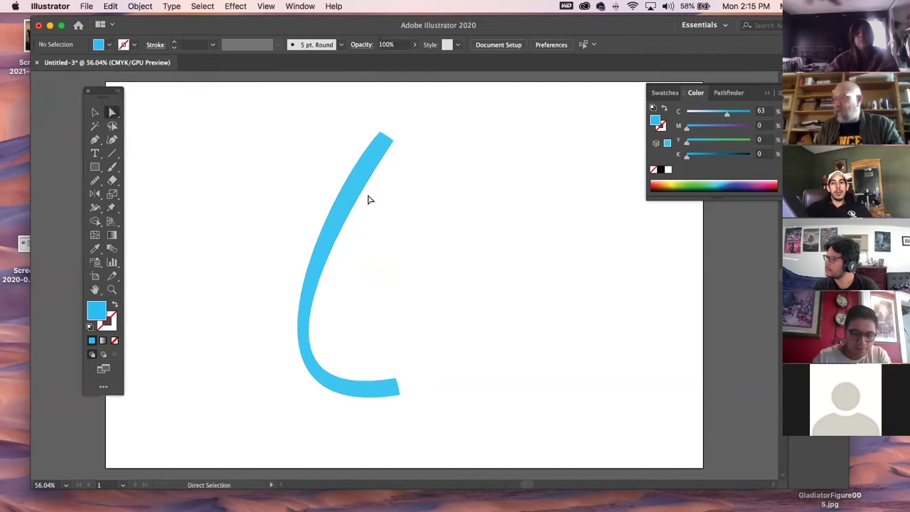
# Drag the lower direction handle outward to widen the hook's bottom bend.
pyautogui.click(359, 197)
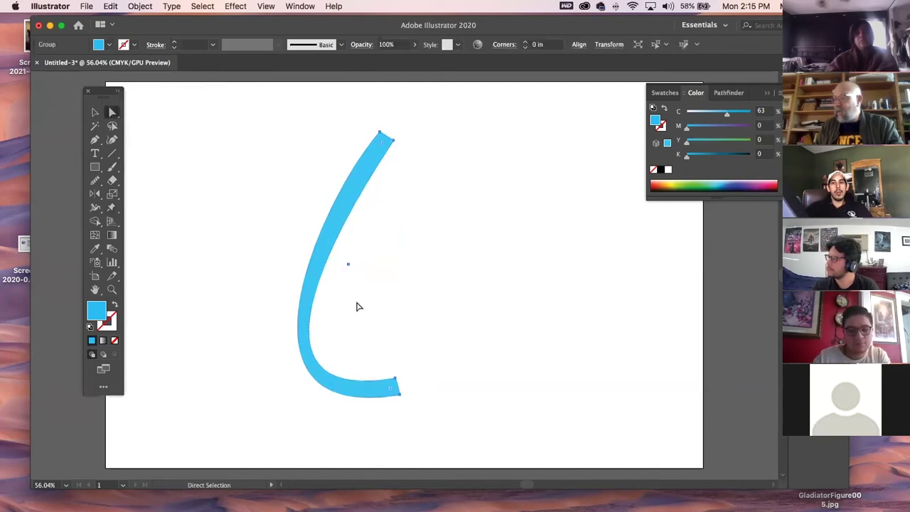
pyautogui.moveTo(271, 248); pyautogui.dragTo(394, 320)
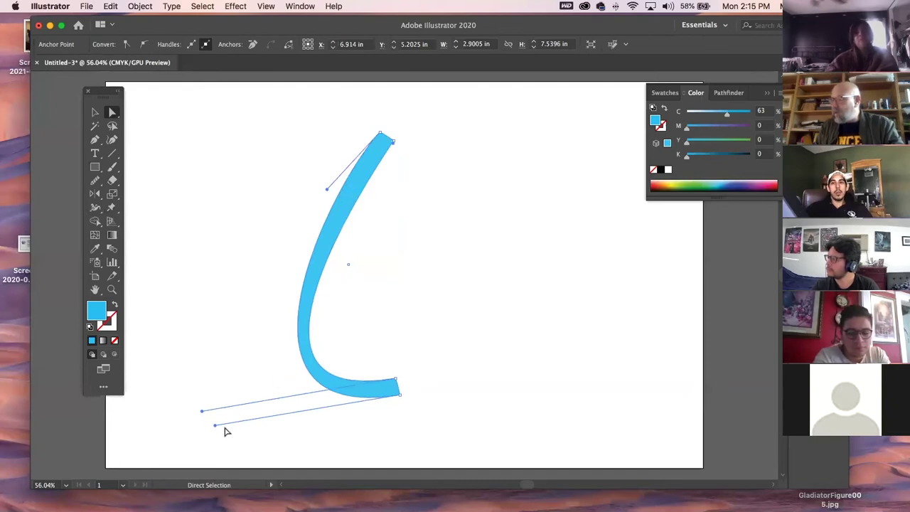
pyautogui.click(262, 433)
pyautogui.click(337, 396)
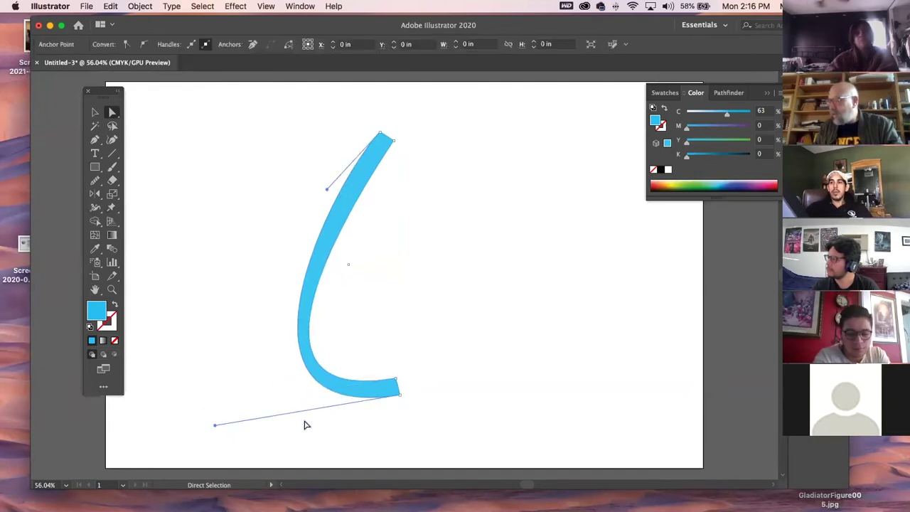
pyautogui.moveTo(215, 427); pyautogui.dragTo(192, 430)
# Select the whole blue curved shape and delete it.
pyautogui.click(95, 113)
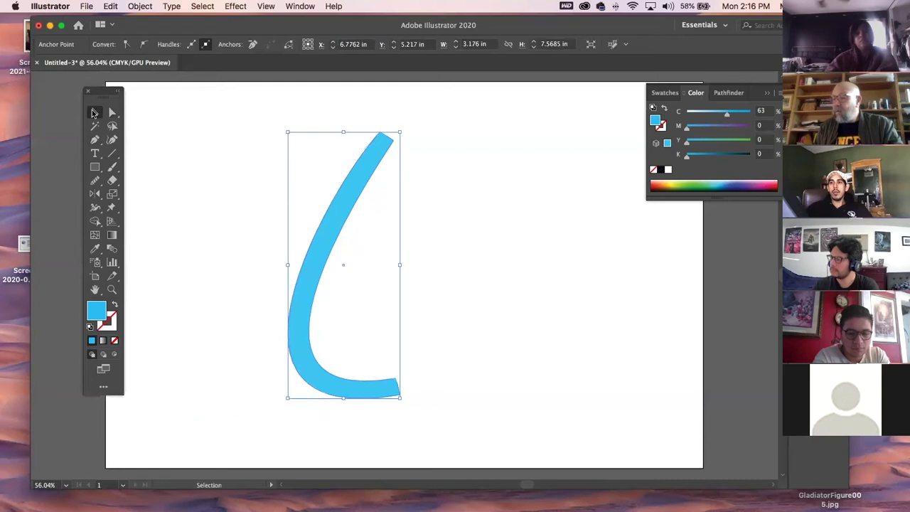
pyautogui.click(277, 140)
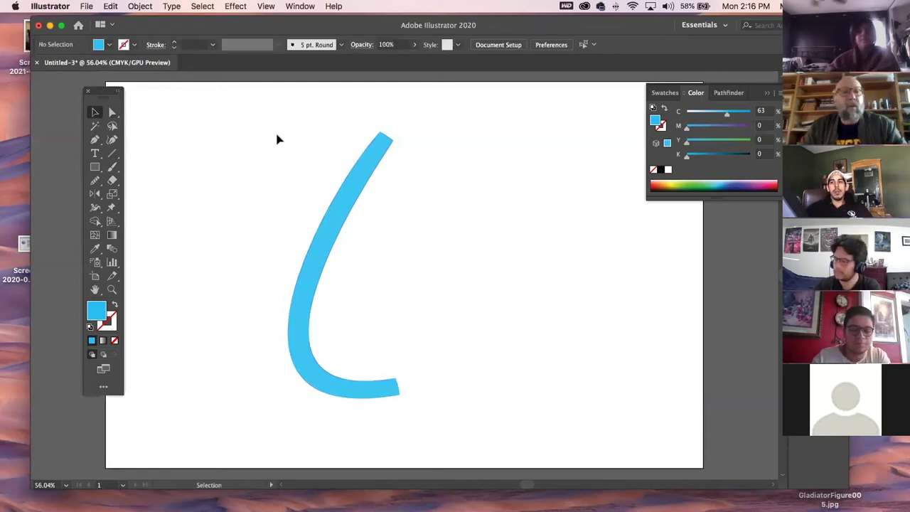
pyautogui.click(335, 241)
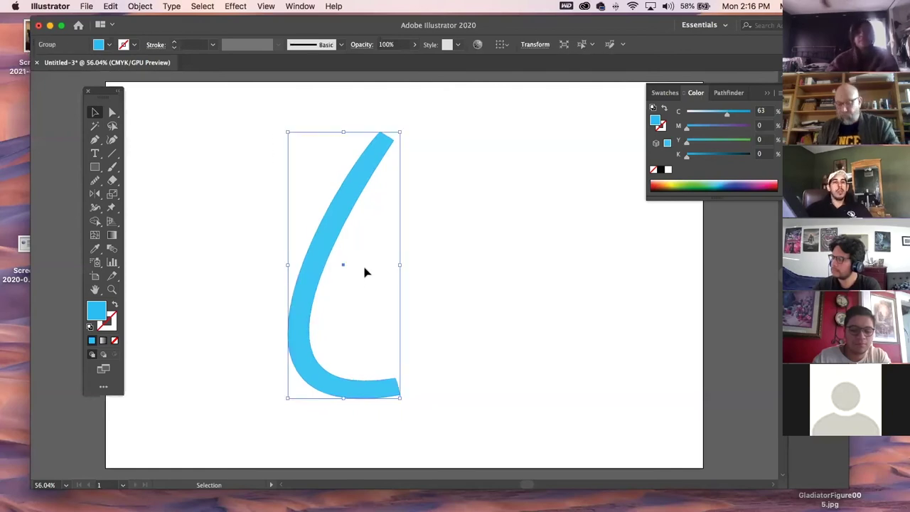
pyautogui.press('Delete')
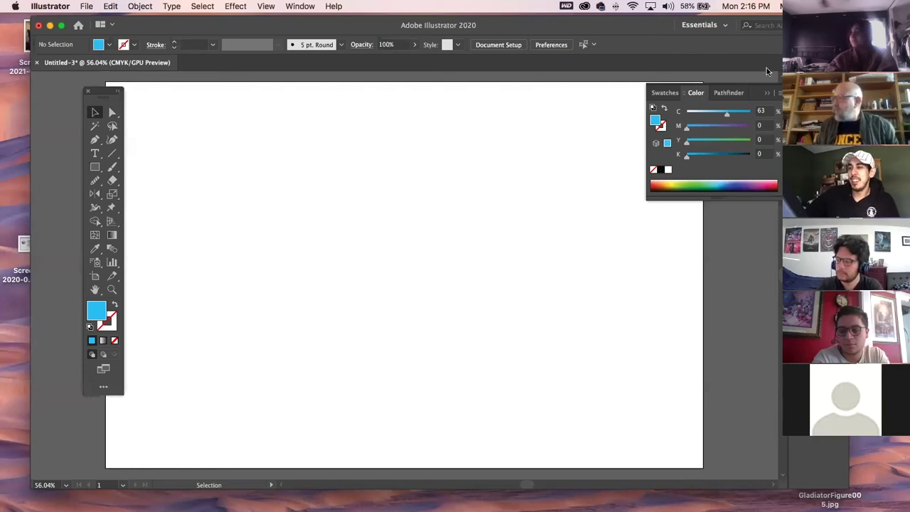
# Hide the Color panel with F6, glance at Notes, and come back to Illustrator.
pyautogui.press('F6')
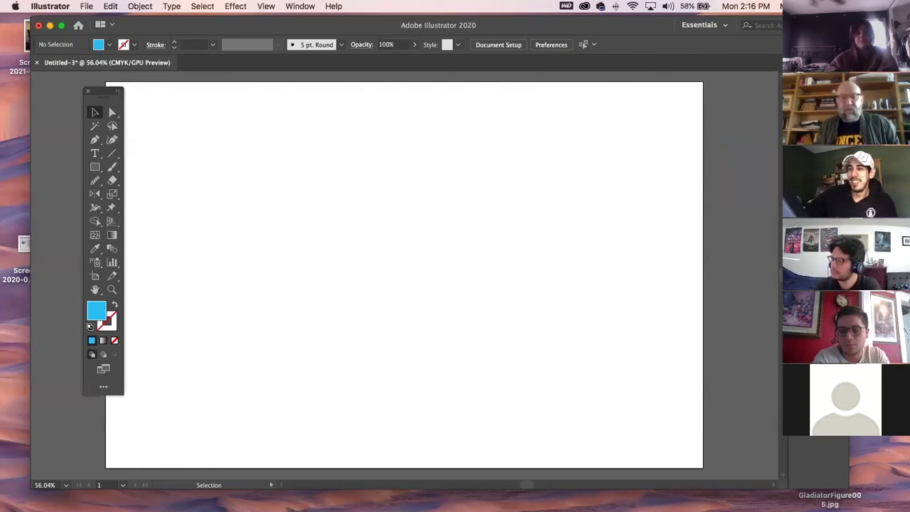
pyautogui.press('super+Tab')
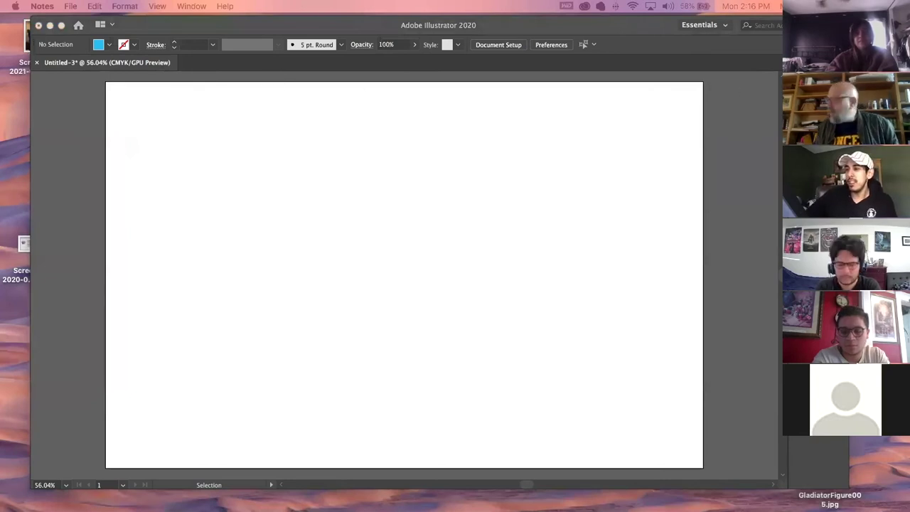
pyautogui.click(181, 26)
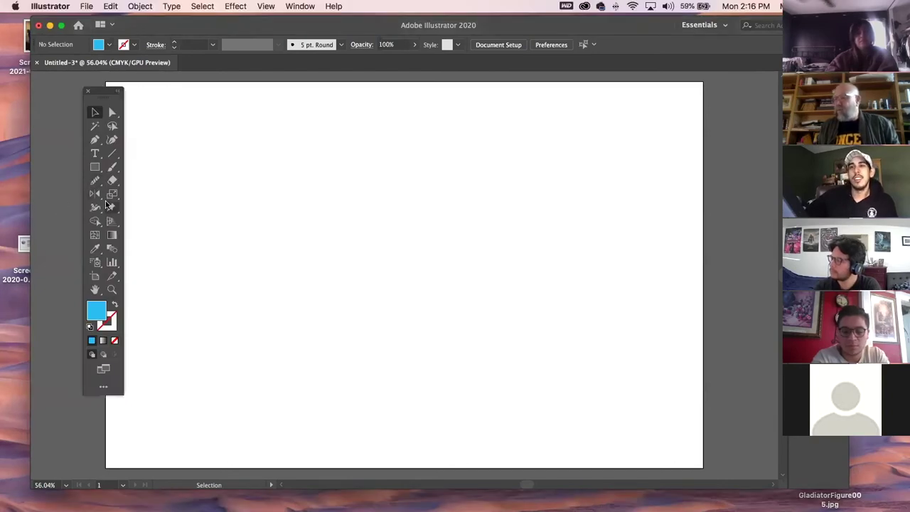
# Draw a wide tall rectangle and try bending its top right with Puppet Warp, then revert.
pyautogui.press('m')
pyautogui.moveTo(246, 146); pyautogui.dragTo(316, 411)
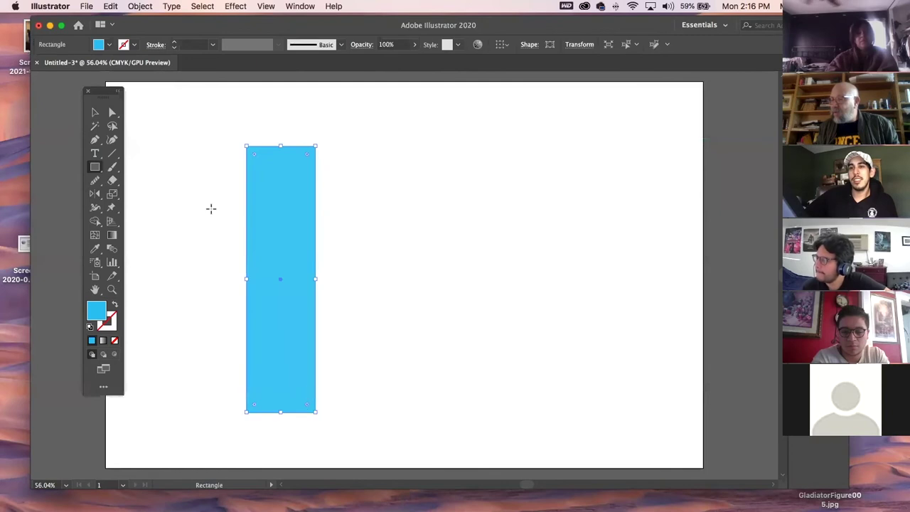
pyautogui.click(112, 208)
pyautogui.click(280, 334)
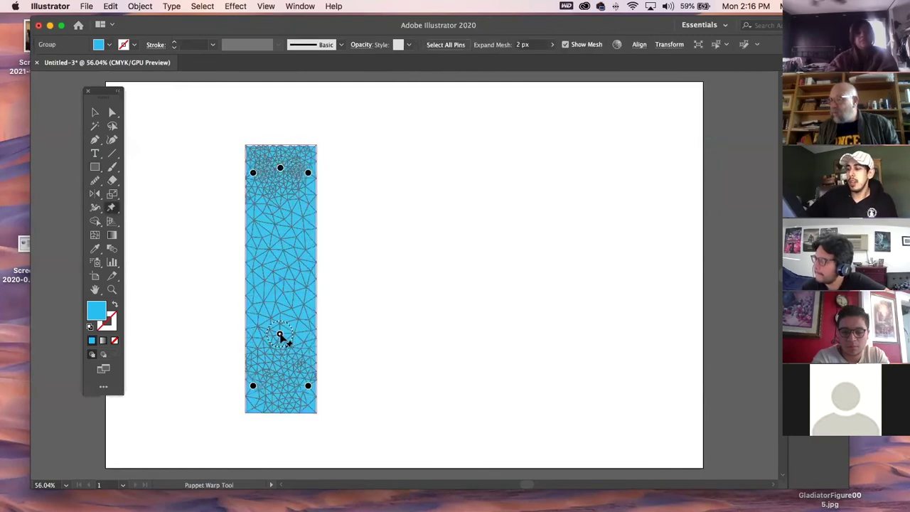
pyautogui.moveTo(280, 171); pyautogui.dragTo(377, 171)
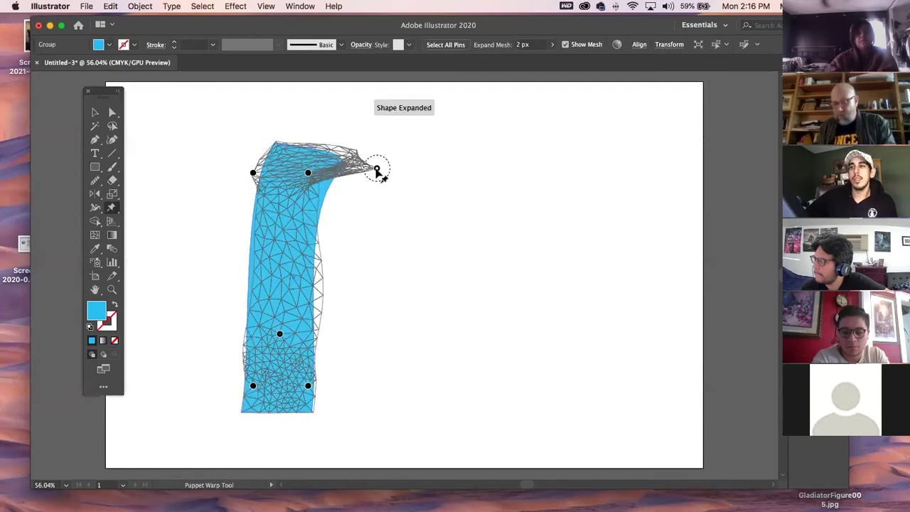
pyautogui.press('Delete')
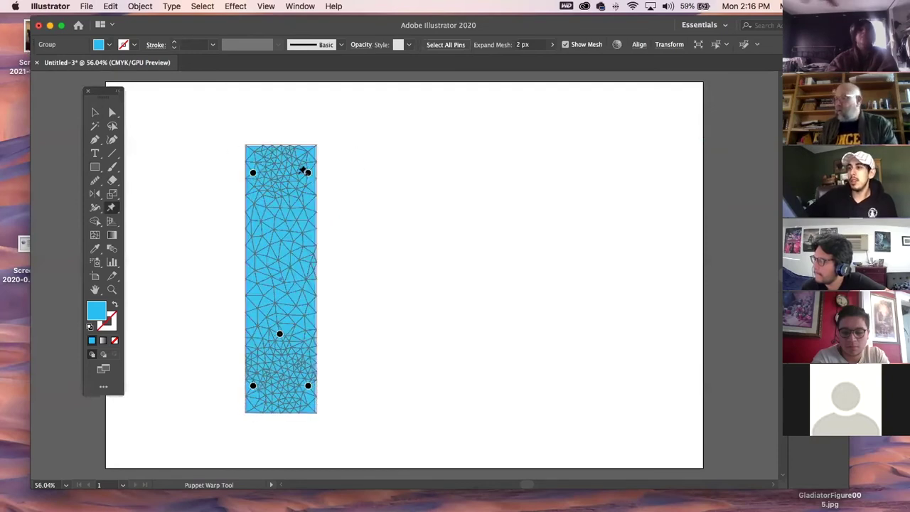
# Bend the wide rectangle's top, bottom and middle, delete it, and draw a tall narrow centred strip.
pyautogui.click(308, 173)
pyautogui.moveTo(307, 173)
pyautogui.mouseDown()
pyautogui.moveTo(273, 177)
pyautogui.moveTo(311, 177)
pyautogui.moveTo(288, 189)
pyautogui.moveTo(292, 180)
pyautogui.mouseUp()
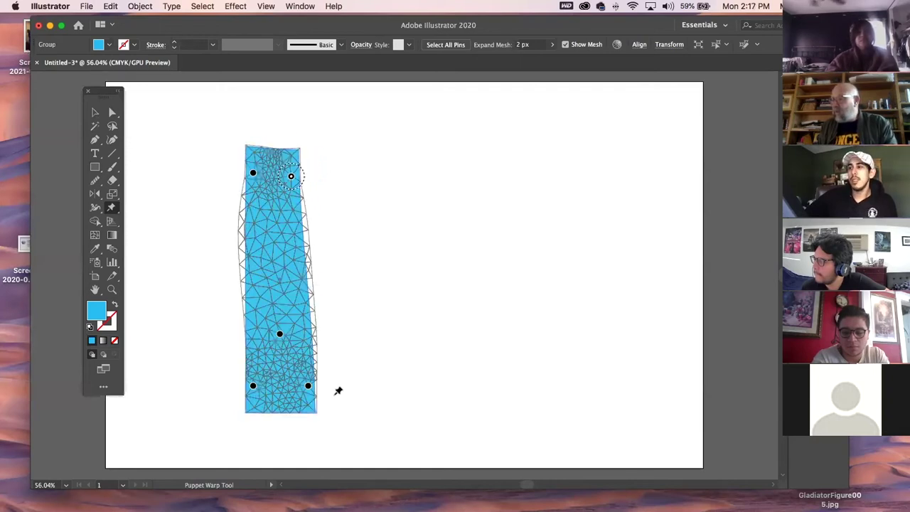
pyautogui.moveTo(308, 387); pyautogui.dragTo(280, 401)
pyautogui.moveTo(280, 336); pyautogui.dragTo(261, 325)
pyautogui.moveTo(291, 176); pyautogui.dragTo(310, 142)
pyautogui.moveTo(252, 174); pyautogui.dragTo(258, 158)
pyautogui.press('super+z')
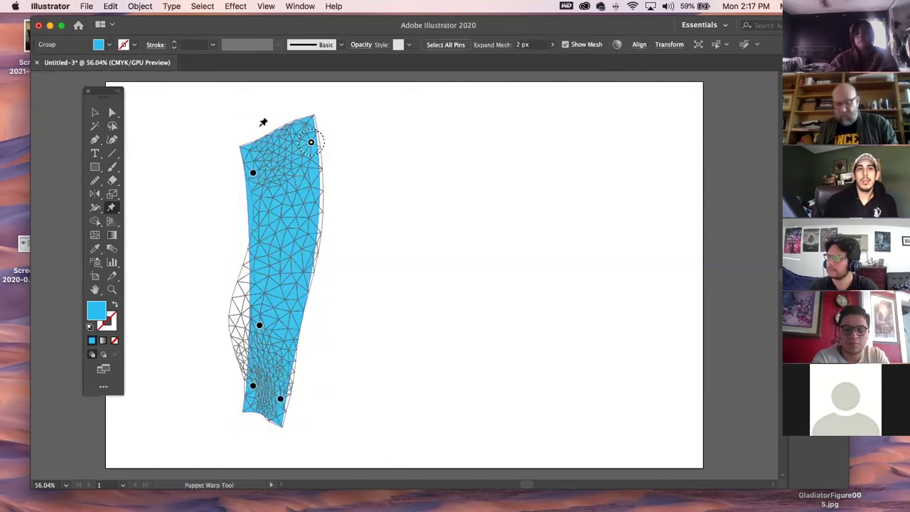
pyautogui.press('Delete')
pyautogui.press('Delete')
pyautogui.click(96, 168)
pyautogui.moveTo(434, 117); pyautogui.dragTo(450, 438)
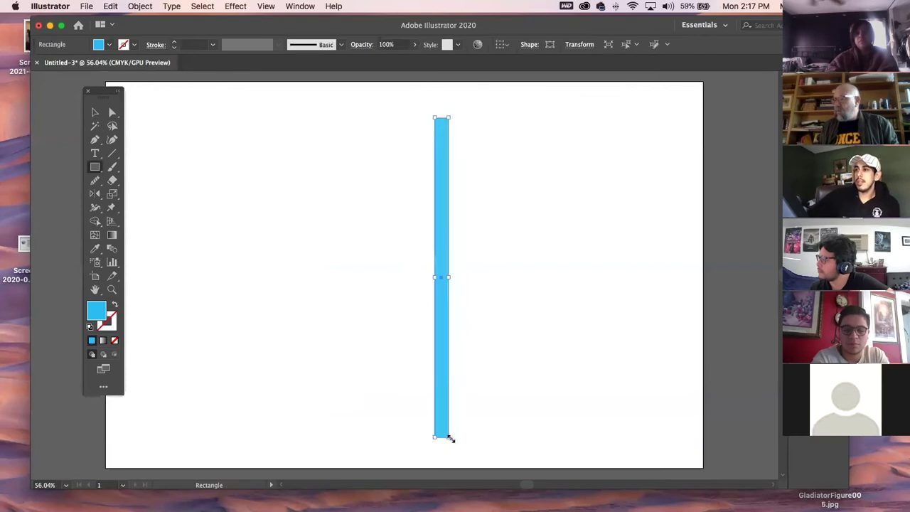
# Puppet-warp the tall blue bar with pins so it bows into a gentle trunk curve.
pyautogui.click(112, 208)
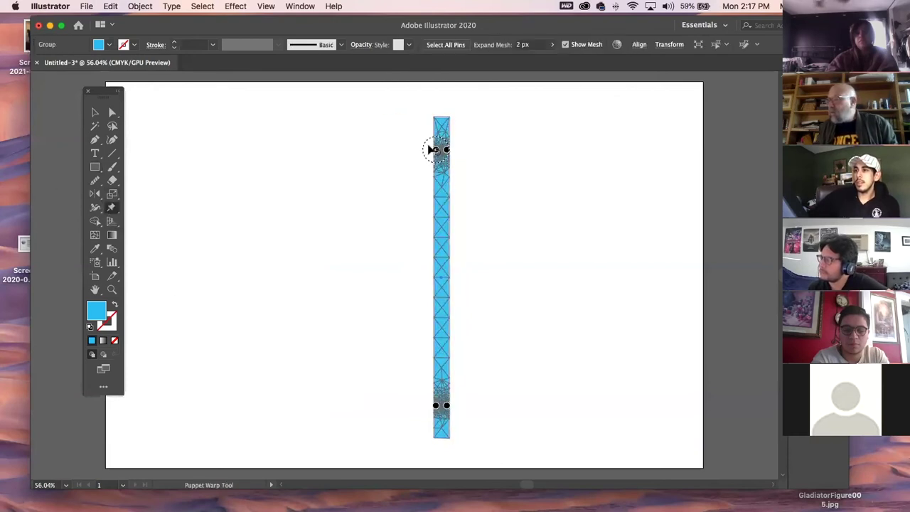
pyautogui.moveTo(435, 150); pyautogui.dragTo(424, 144)
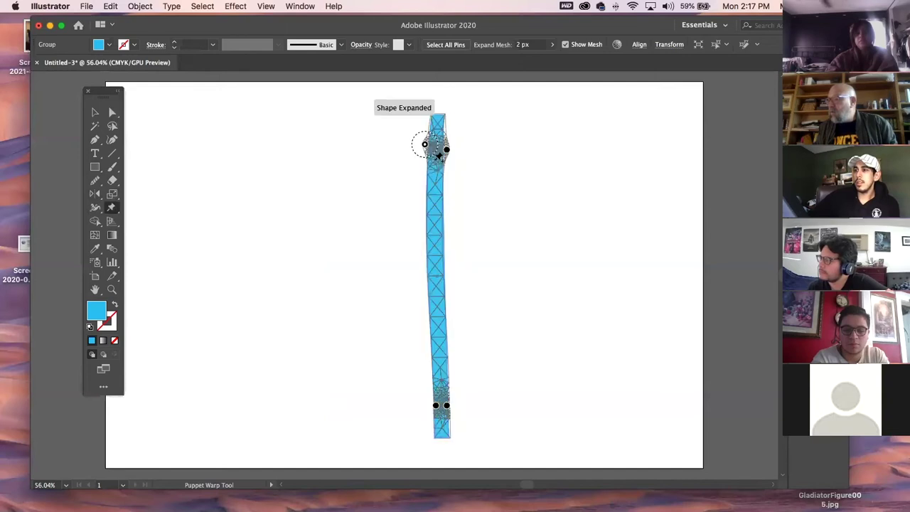
pyautogui.click(434, 255)
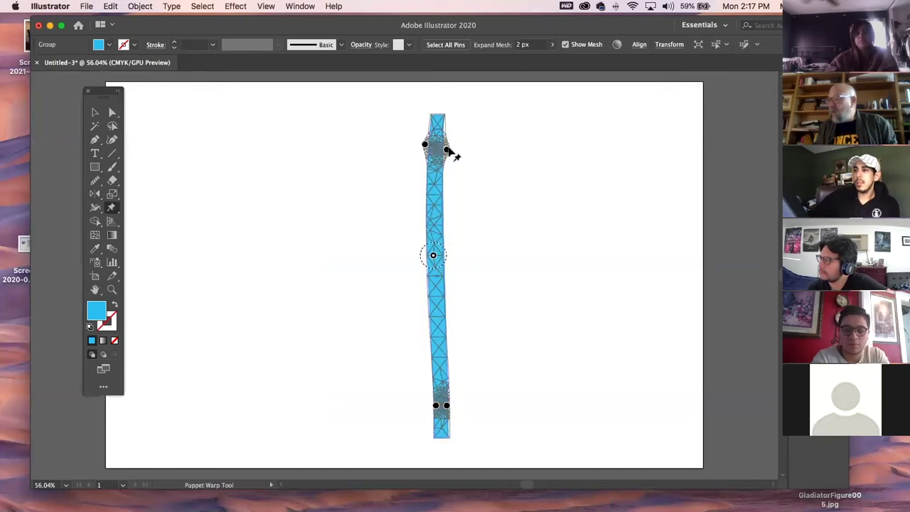
pyautogui.moveTo(447, 150); pyautogui.dragTo(475, 105)
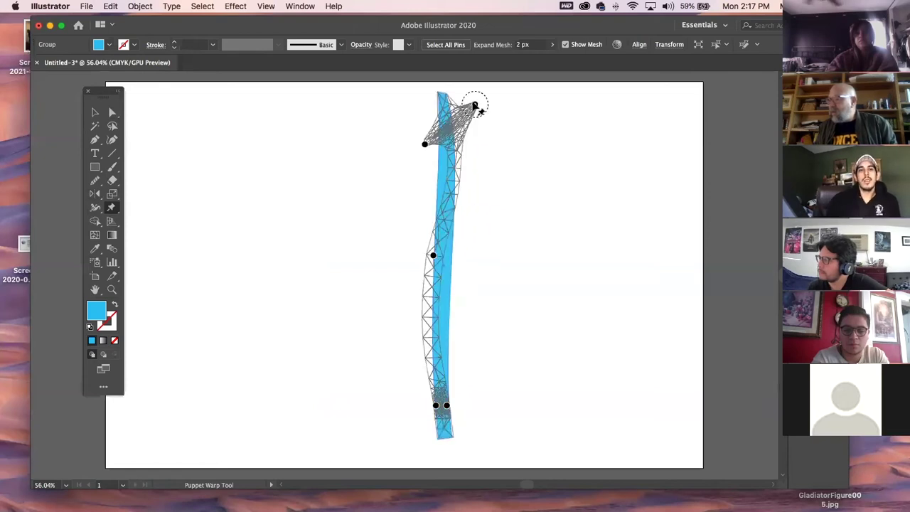
pyautogui.click(95, 113)
pyautogui.click(232, 152)
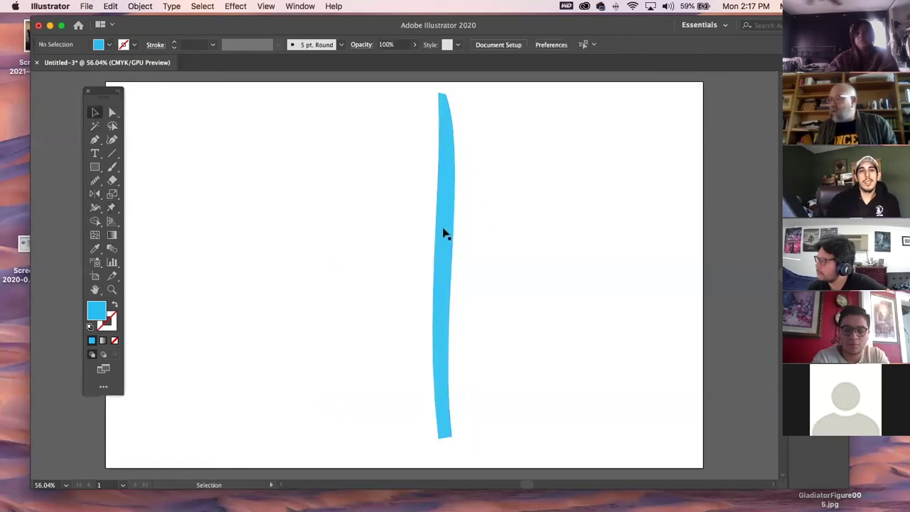
# Drag the trunk's bottom-left anchor outward to flare the base wider.
pyautogui.click(112, 113)
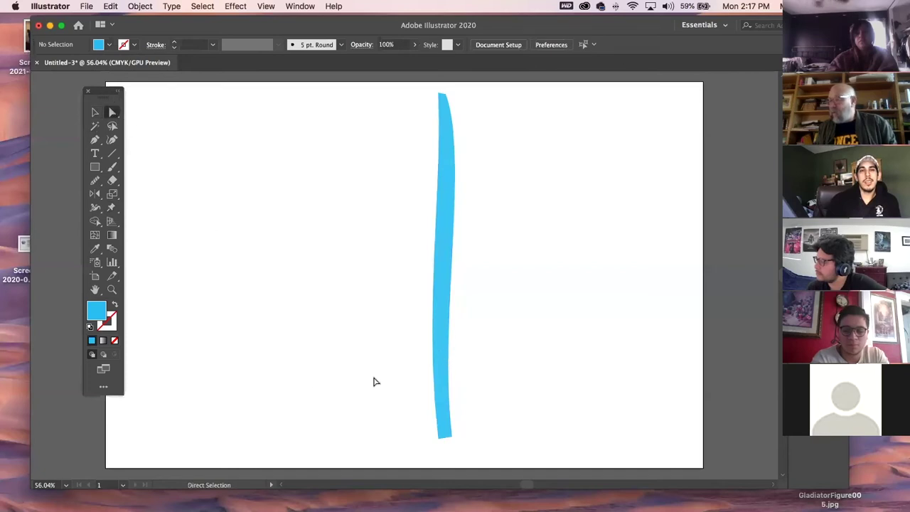
pyautogui.click(444, 435)
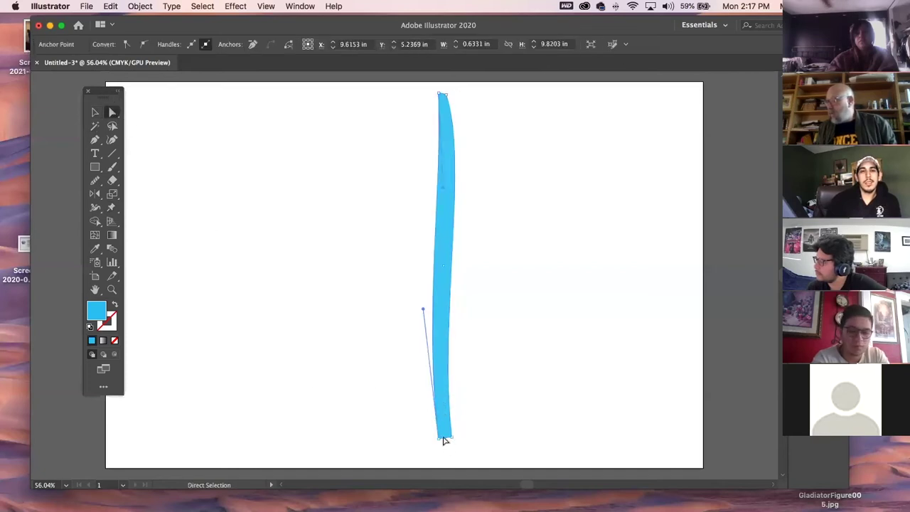
pyautogui.moveTo(441, 440)
pyautogui.mouseDown()
pyautogui.moveTo(415, 440)
pyautogui.moveTo(427, 437)
pyautogui.mouseUp()
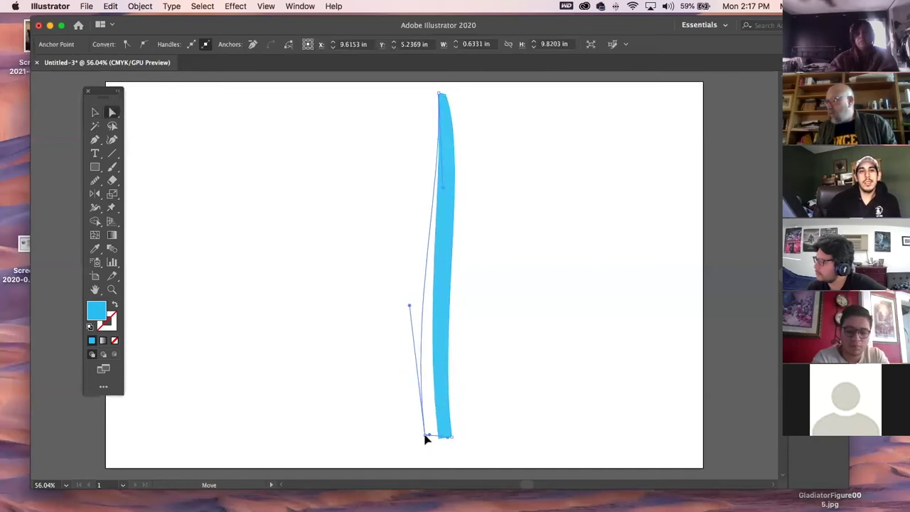
pyautogui.click(299, 388)
pyautogui.click(95, 166)
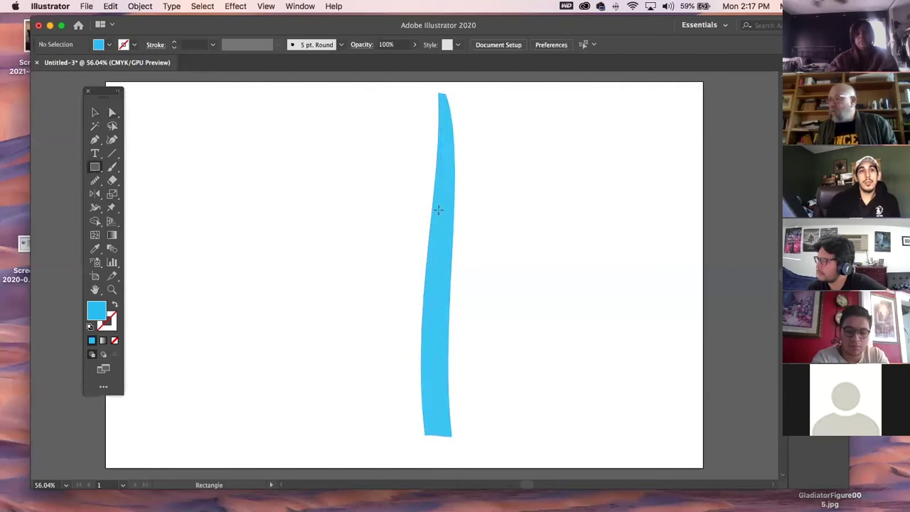
# Draw a thin bar out of the trunk and rotate it about 27° upward to the right.
pyautogui.moveTo(447, 183); pyautogui.dragTo(557, 182)
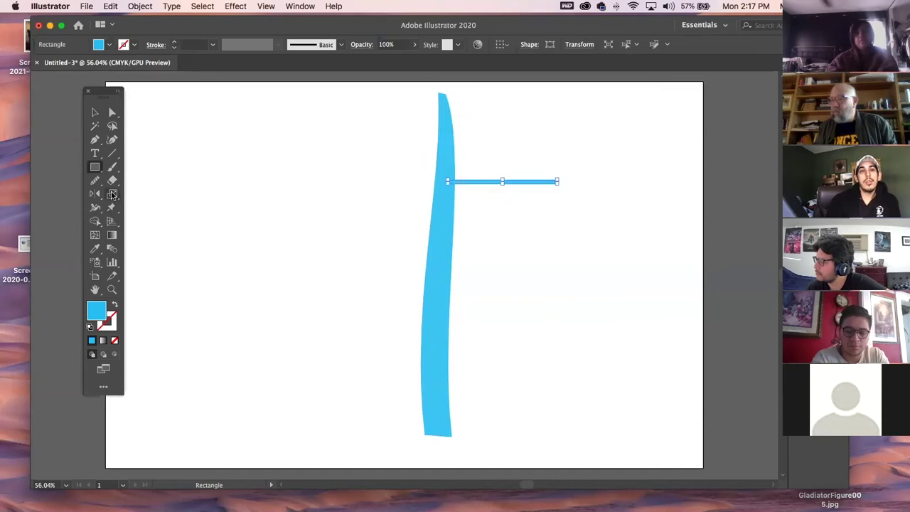
pyautogui.click(95, 111)
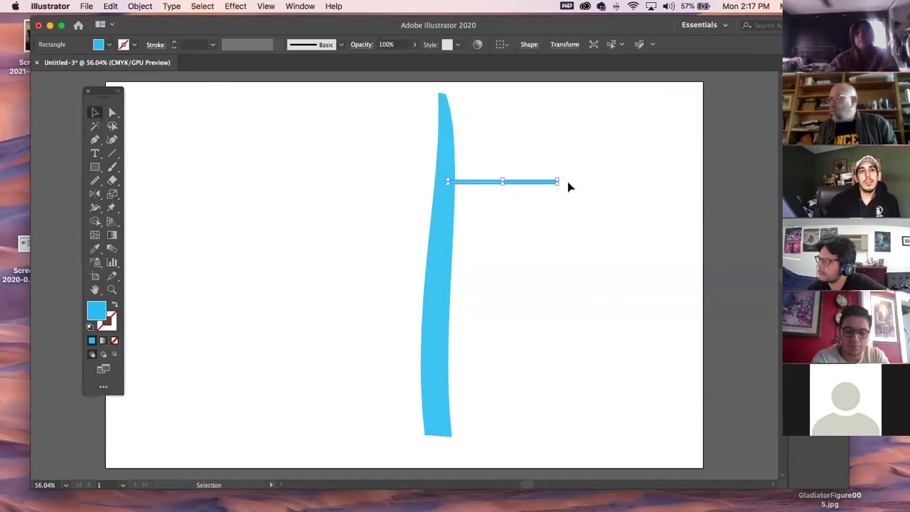
pyautogui.moveTo(559, 178); pyautogui.dragTo(496, 155)
# Puppet-warp the branch with a mid pin so its tip curls upward.
pyautogui.click(111, 207)
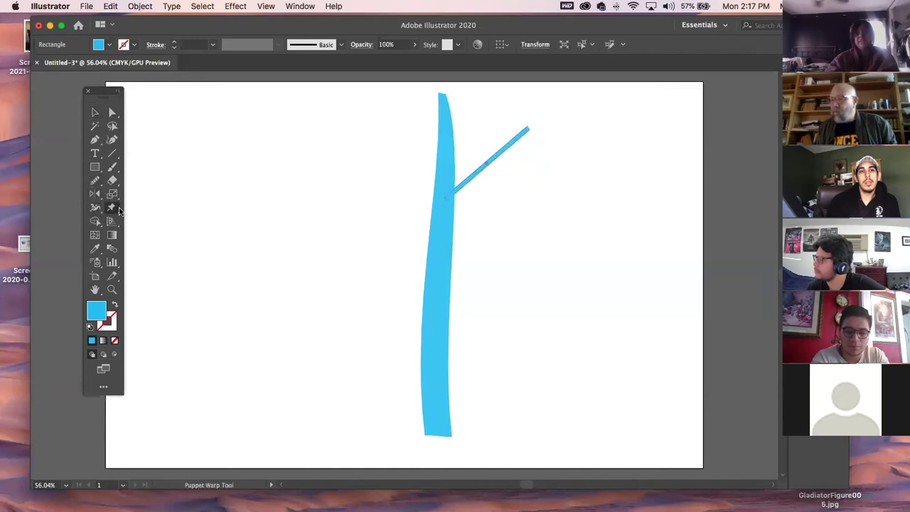
pyautogui.click(489, 163)
pyautogui.moveTo(521, 135); pyautogui.dragTo(505, 144)
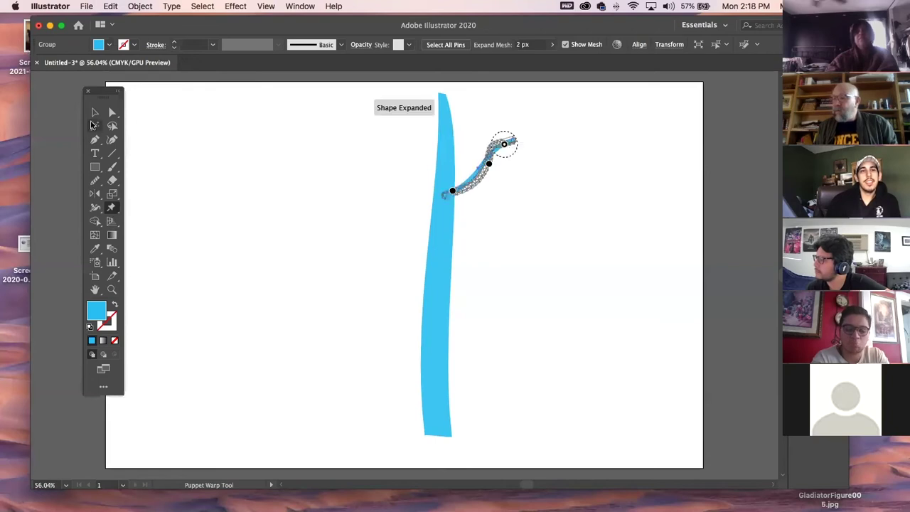
pyautogui.press('v')
pyautogui.click(278, 173)
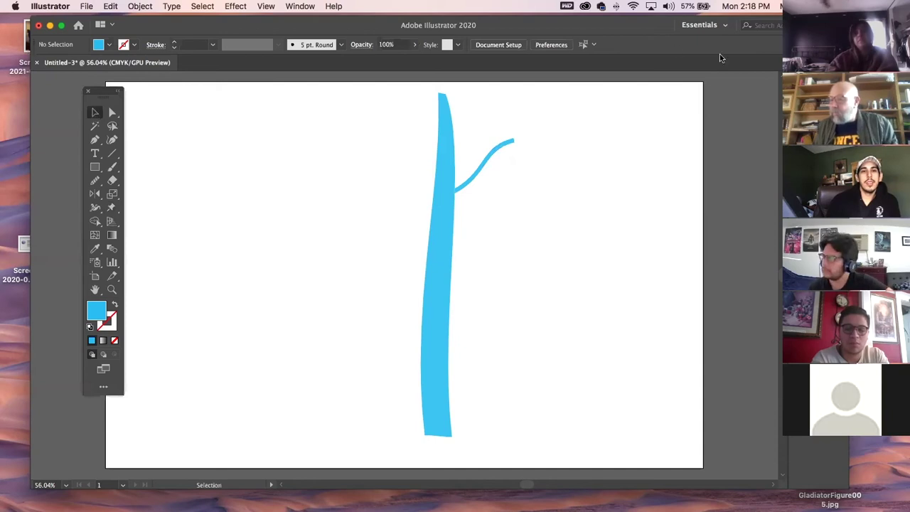
# Move the branch's base anchor to adjust where it meets the trunk.
pyautogui.click(112, 112)
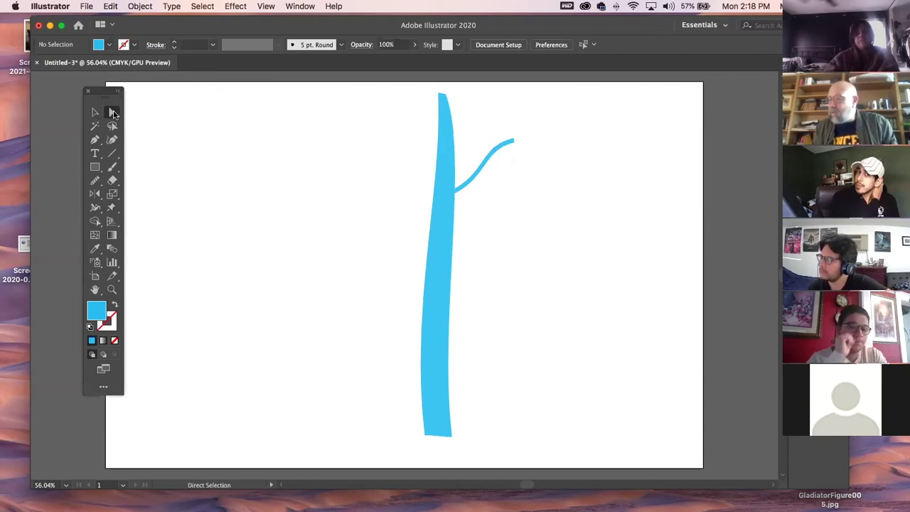
pyautogui.click(454, 199)
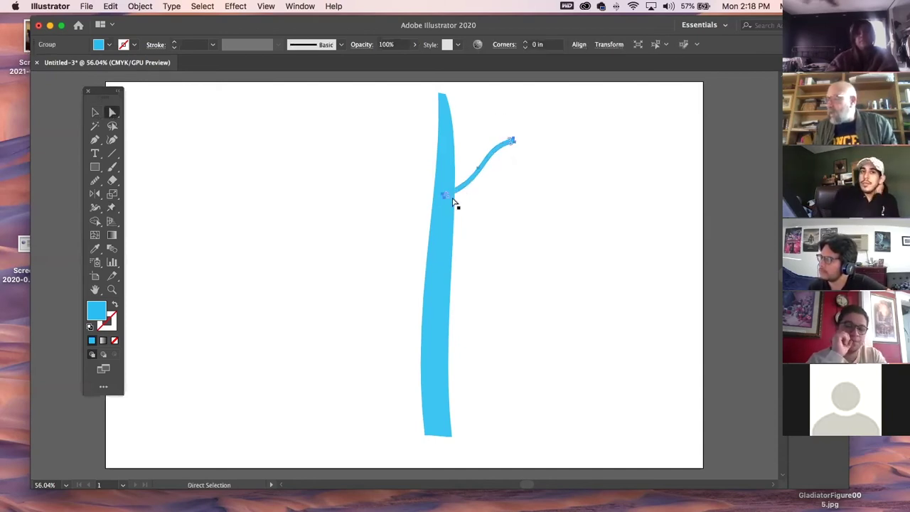
pyautogui.click(506, 204)
pyautogui.moveTo(443, 198); pyautogui.dragTo(442, 203)
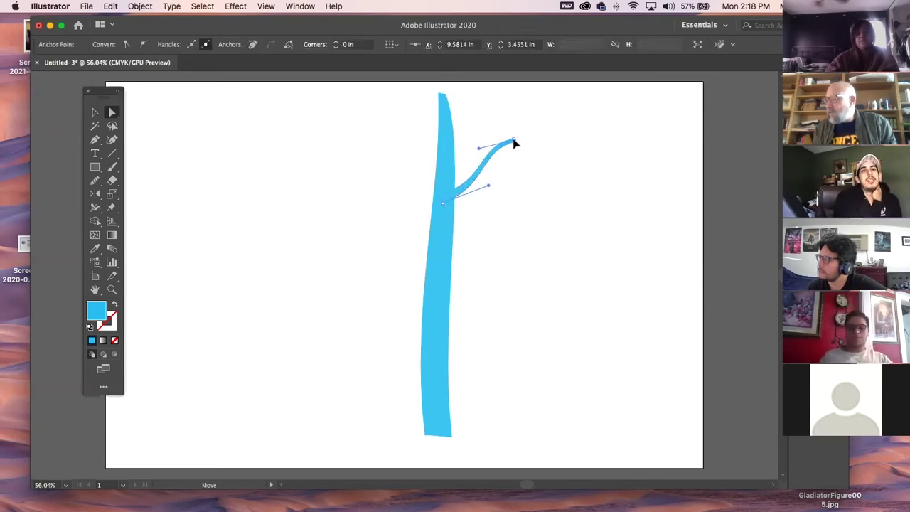
pyautogui.click(528, 215)
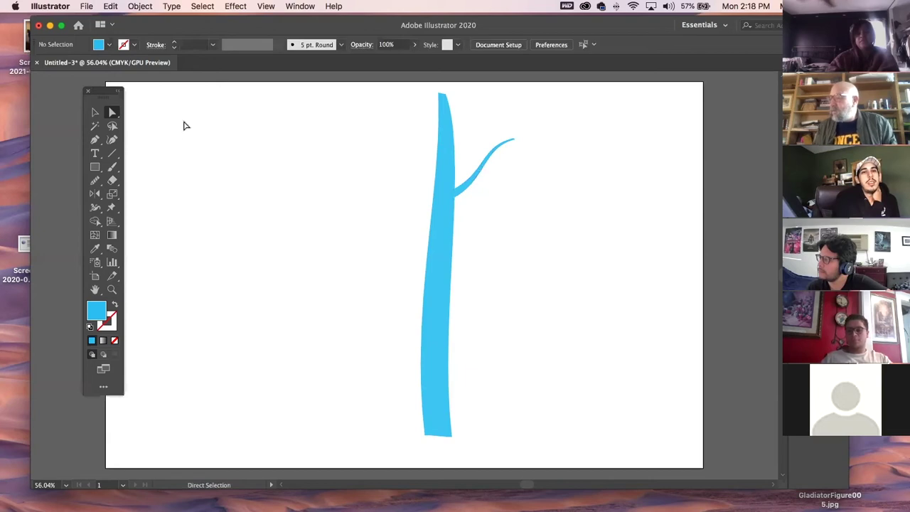
# Marquee the trunk's side anchors and drag a handle to reshape its left edge curve.
pyautogui.click(449, 318)
pyautogui.click(506, 309)
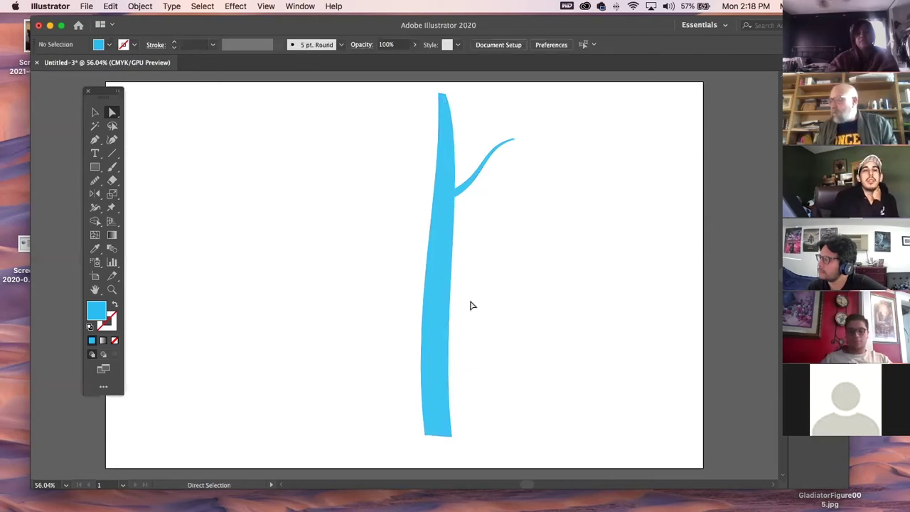
pyautogui.moveTo(488, 312); pyautogui.dragTo(412, 247)
pyautogui.moveTo(438, 321); pyautogui.dragTo(421, 275)
pyautogui.click(95, 112)
pyautogui.click(364, 266)
# Reflect a copy of the branch to the left side from its base.
pyautogui.click(452, 189)
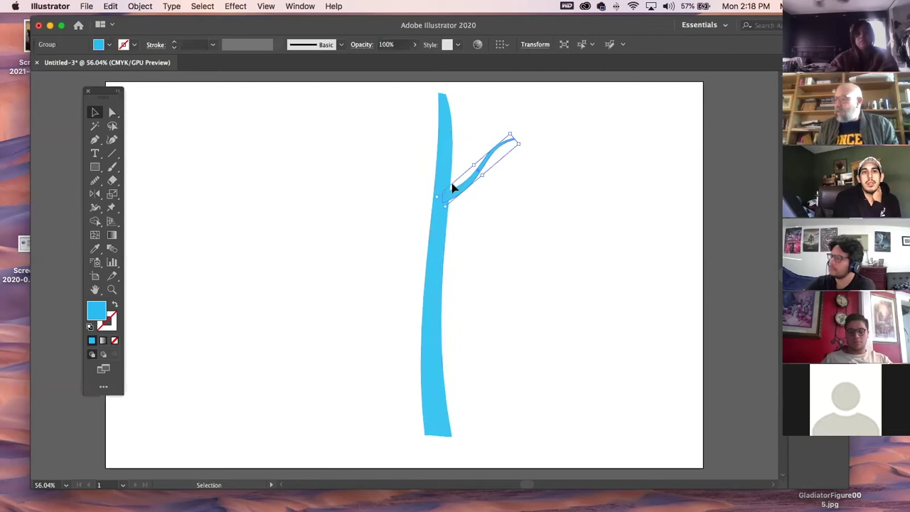
pyautogui.click(95, 193)
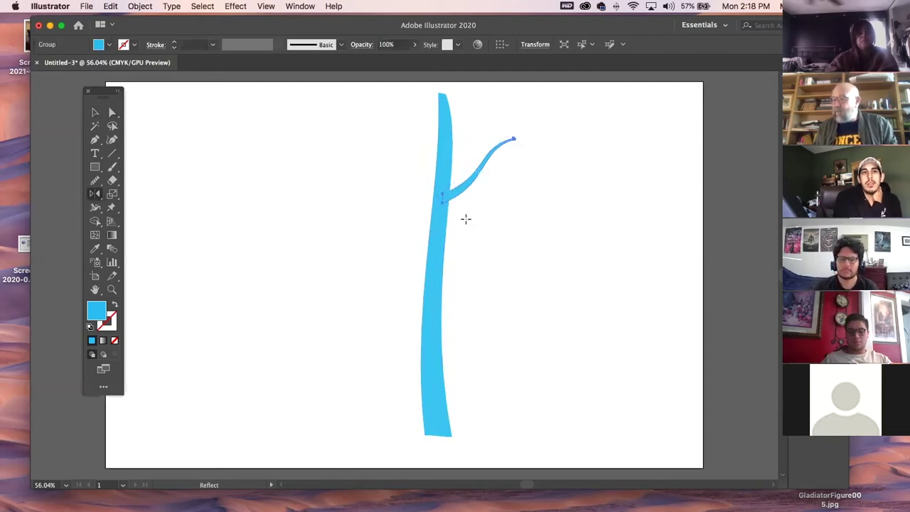
pyautogui.click(442, 188)
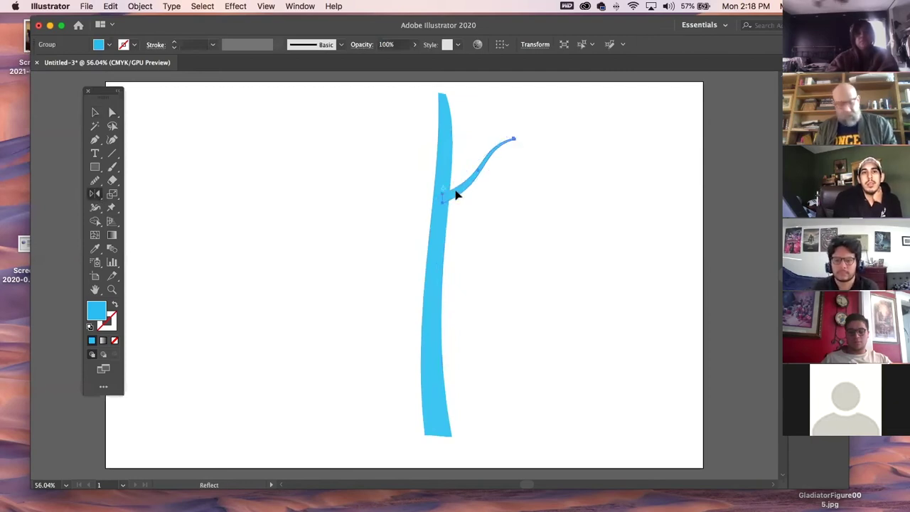
pyautogui.moveTo(455, 191); pyautogui.dragTo(428, 269)
pyautogui.click(96, 112)
# Stretch the left branch up to the artboard top and move it down the trunk.
pyautogui.press('space')
pyautogui.moveTo(420, 222); pyautogui.dragTo(415, 199)
pyautogui.click(524, 358)
pyautogui.press('space')
pyautogui.moveTo(565, 358); pyautogui.dragTo(555, 276)
pyautogui.moveTo(421, 196); pyautogui.dragTo(419, 218)
pyautogui.click(380, 287)
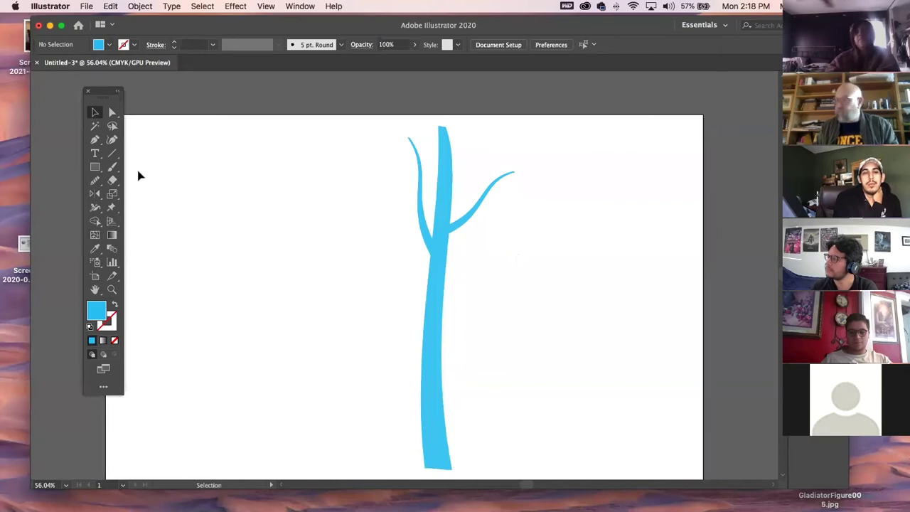
pyautogui.moveTo(376, 188); pyautogui.dragTo(544, 360)
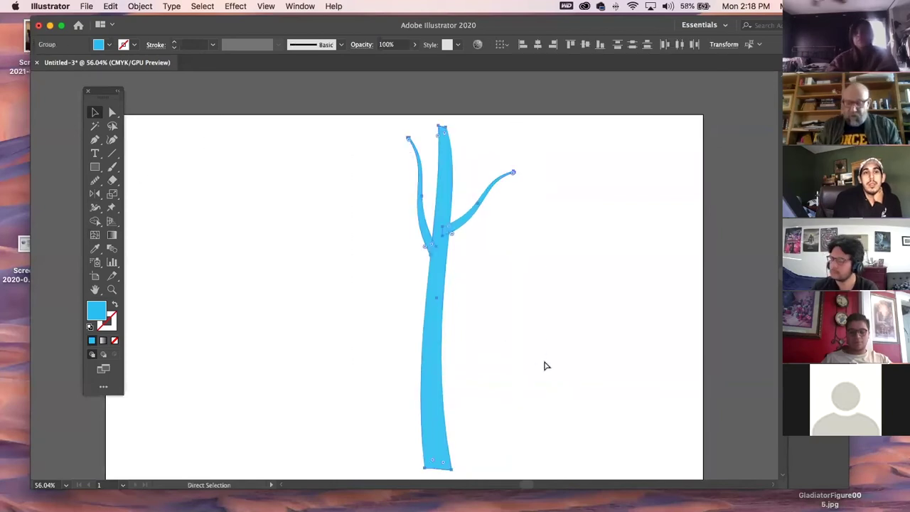
# Place a spare copy of the tree to the right of the artboard.
pyautogui.press('super+minus')
pyautogui.press('super+minus')
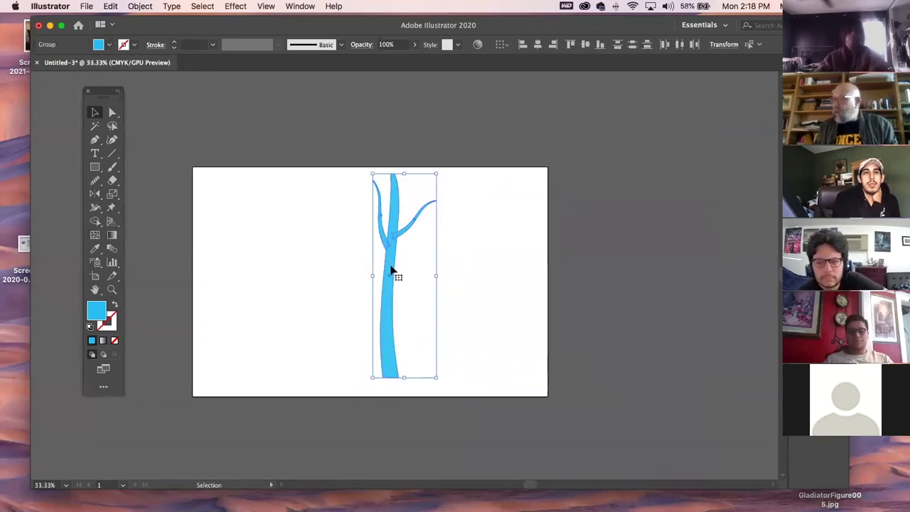
pyautogui.moveTo(392, 266); pyautogui.dragTo(650, 268)
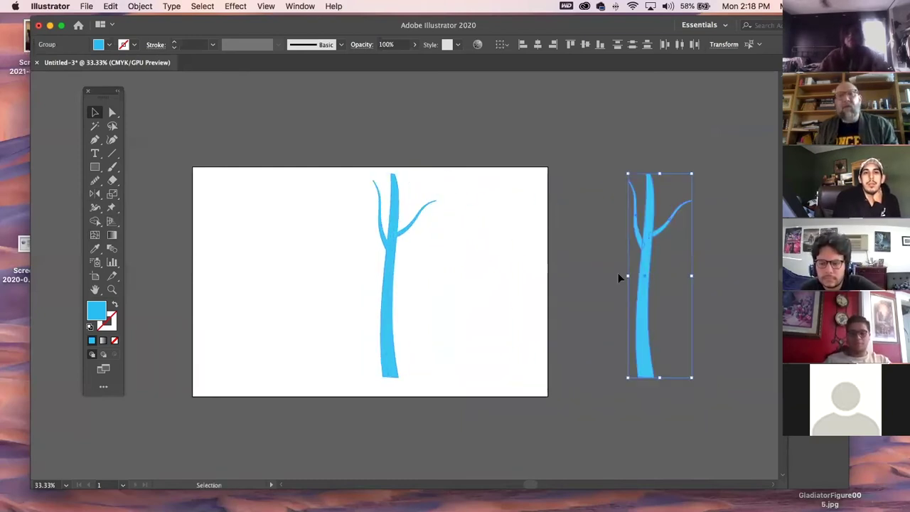
pyautogui.moveTo(445, 315); pyautogui.dragTo(449, 318)
pyautogui.click(811, 96)
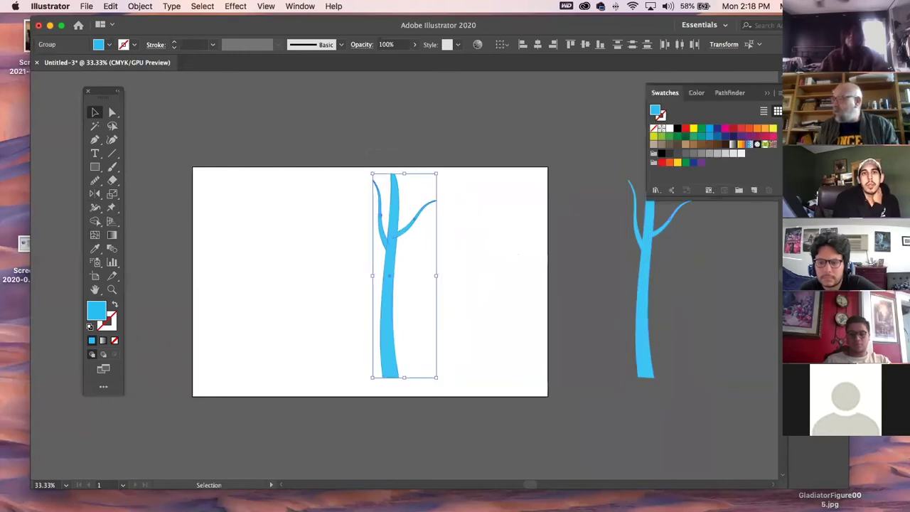
pyautogui.click(412, 205)
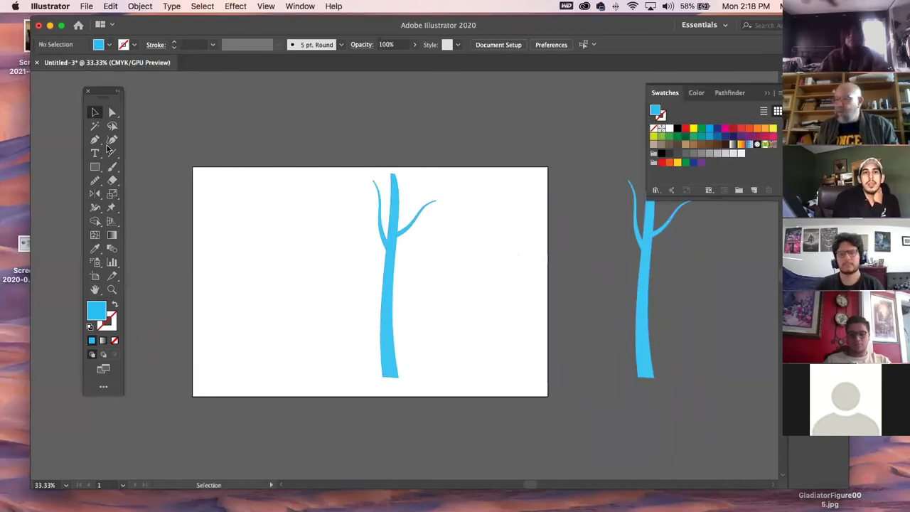
# Drag the trunk's top anchor left so it tapers to a narrower tip.
pyautogui.click(112, 287)
pyautogui.moveTo(384, 178); pyautogui.dragTo(490, 299)
pyautogui.click(112, 113)
pyautogui.moveTo(424, 169); pyautogui.dragTo(414, 163)
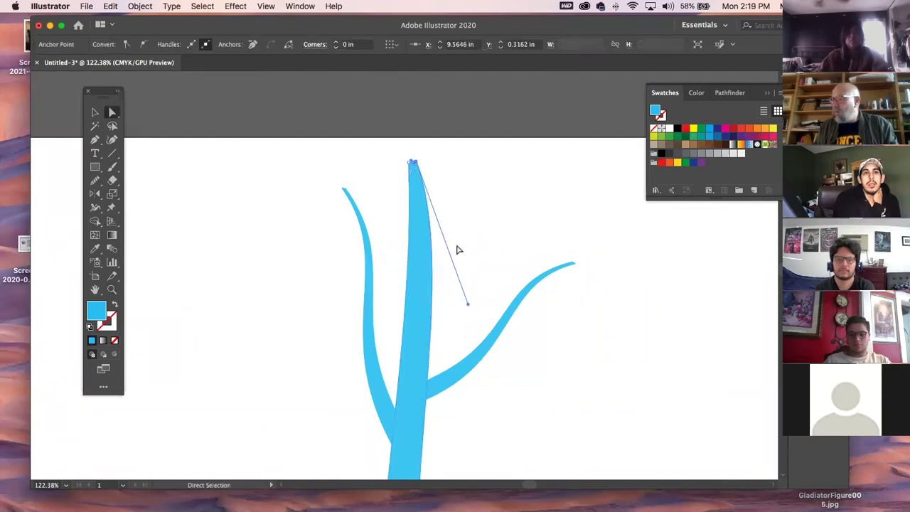
pyautogui.click(276, 193)
pyautogui.click(96, 168)
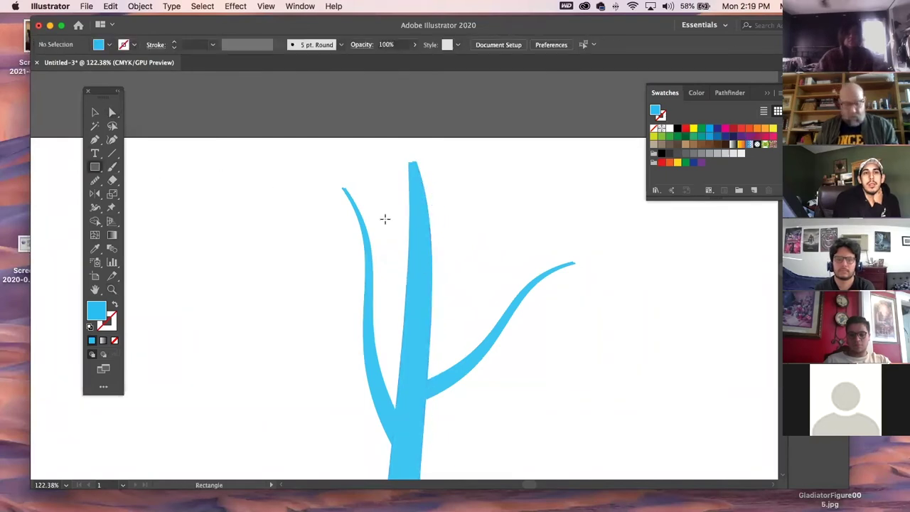
pyautogui.press('super+minus')
pyautogui.press('super+minus')
pyautogui.press('super+minus')
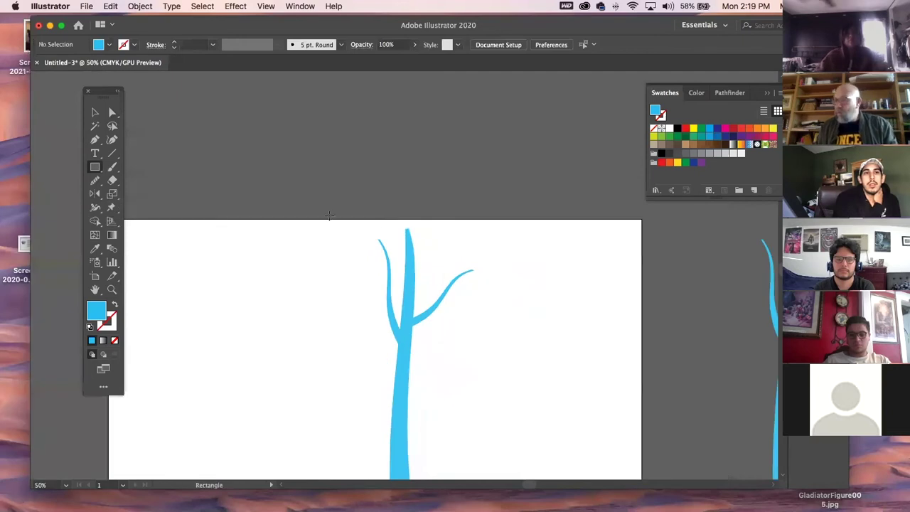
# Zoom out to 25% and drag the small tree group down-left on the artboard.
pyautogui.click(94, 113)
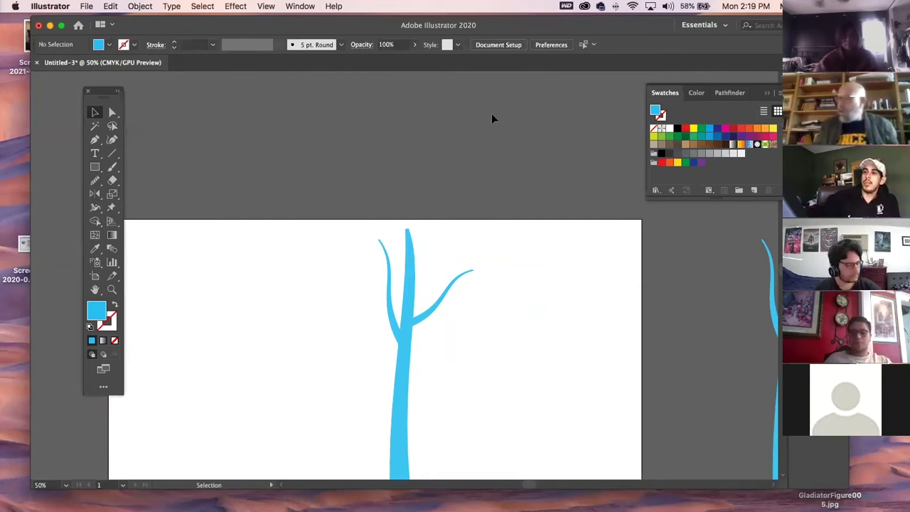
pyautogui.press('a')
pyautogui.press('v')
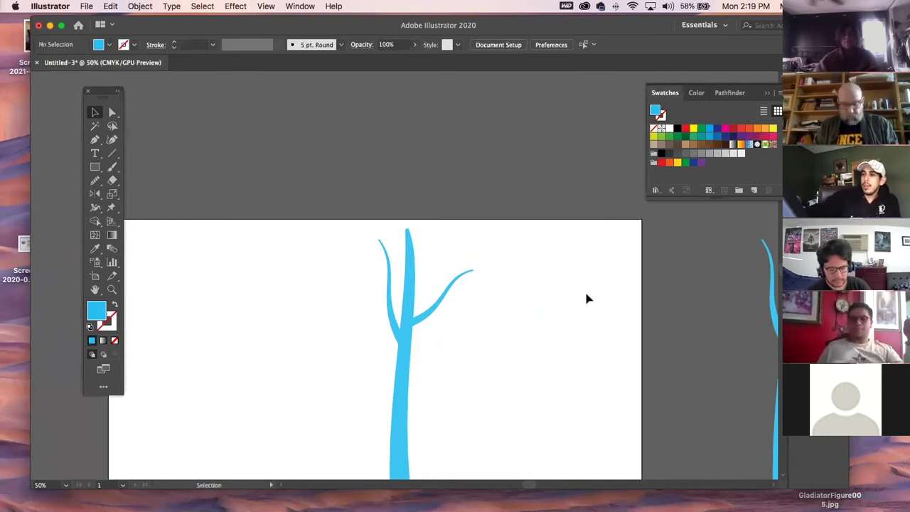
pyautogui.press('super+minus')
pyautogui.press('super+minus')
pyautogui.moveTo(386, 259); pyautogui.dragTo(426, 293)
pyautogui.moveTo(411, 325); pyautogui.dragTo(376, 344)
pyautogui.click(421, 353)
# Draw a circle over the small tree and fill it green from the Swatches.
pyautogui.click(101, 168)
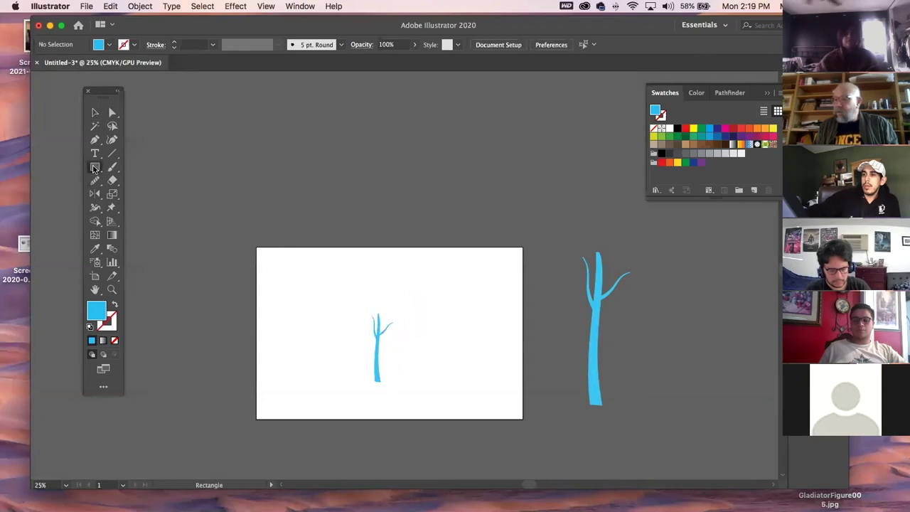
pyautogui.click(148, 194)
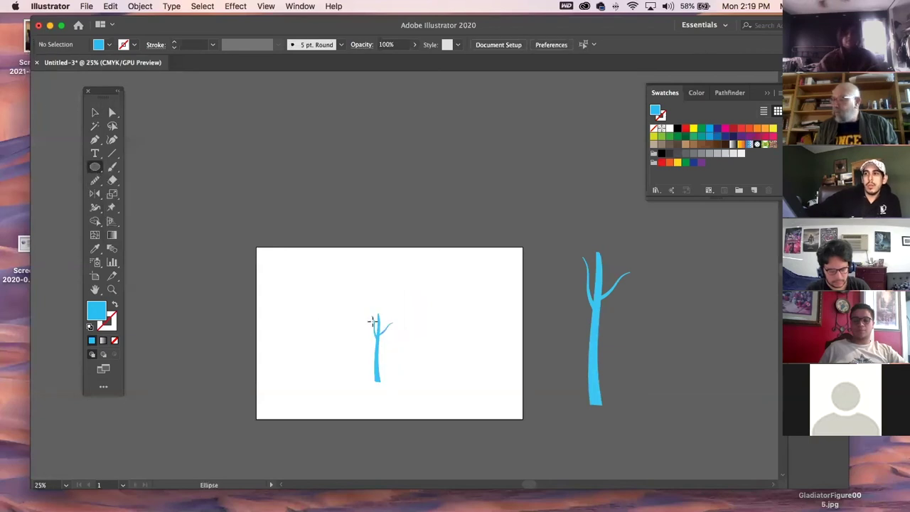
pyautogui.moveTo(379, 327); pyautogui.dragTo(409, 358)
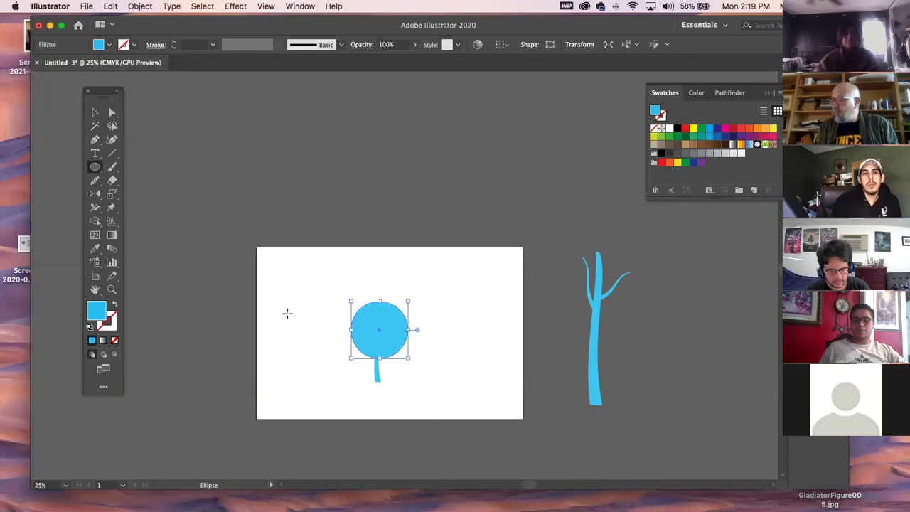
pyautogui.click(94, 112)
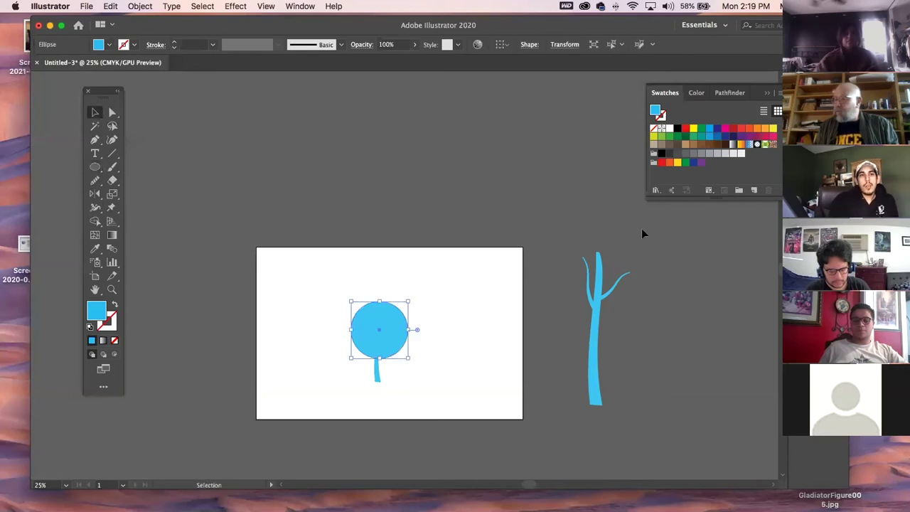
pyautogui.click(692, 136)
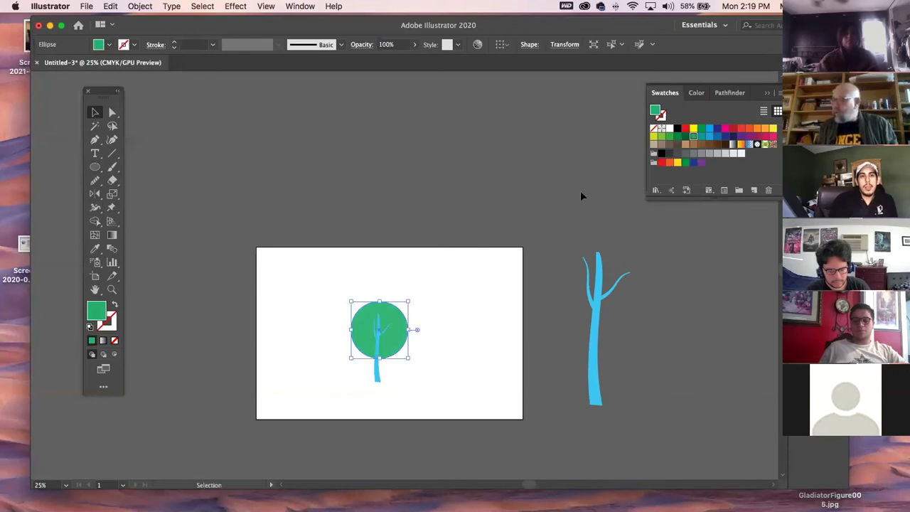
# Shrink the green circle onto the trunk top as a canopy and zoom in on it.
pyautogui.moveTo(408, 302); pyautogui.dragTo(391, 317)
pyautogui.click(438, 377)
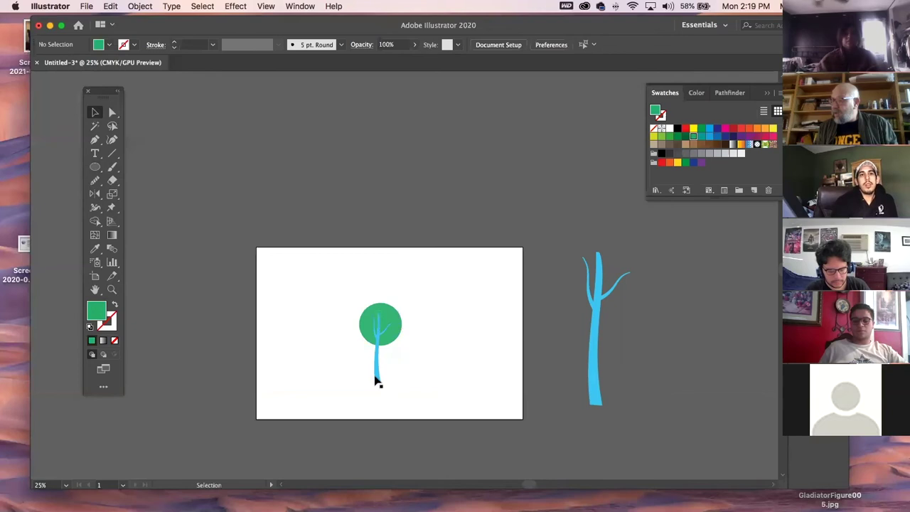
pyautogui.click(375, 380)
pyautogui.click(112, 290)
pyautogui.moveTo(426, 344); pyautogui.dragTo(508, 388)
pyautogui.click(95, 112)
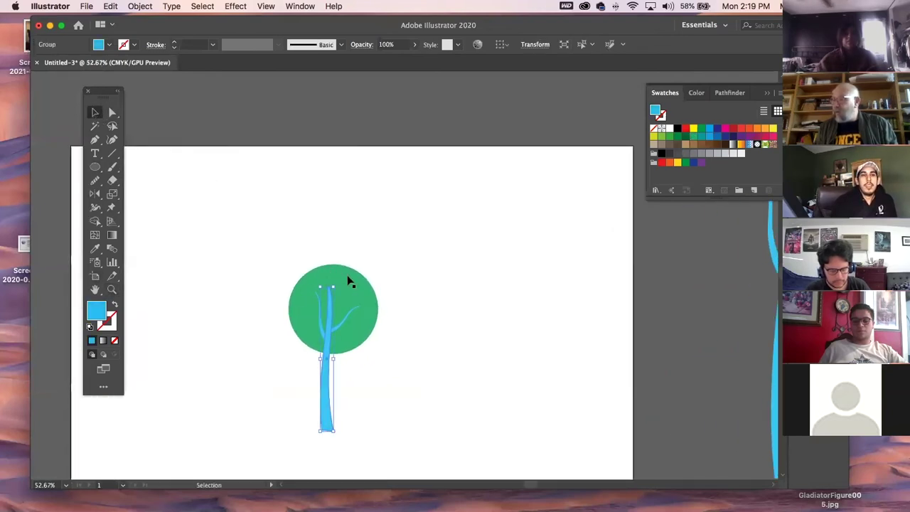
pyautogui.click(348, 279)
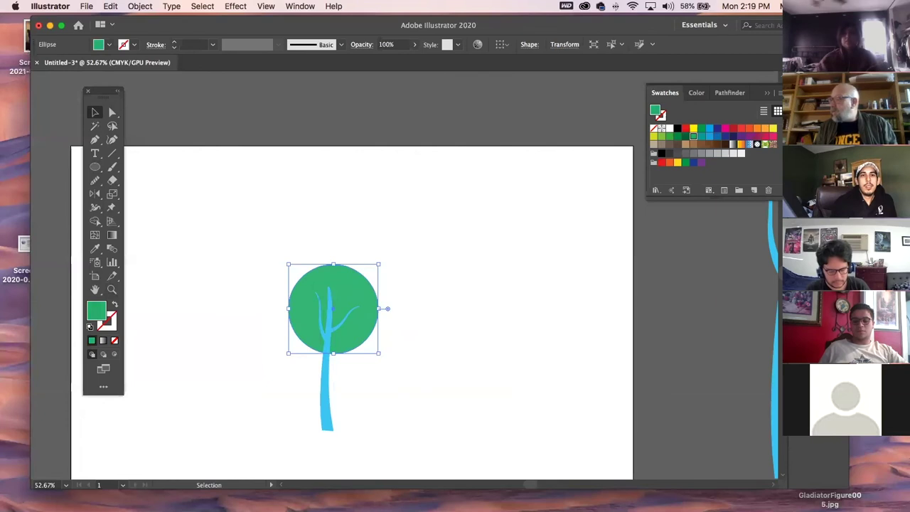
# Adjust the canopy fill in the Color Picker twice, settling on a softer green around #45AF77.
pyautogui.doubleClick(98, 311)
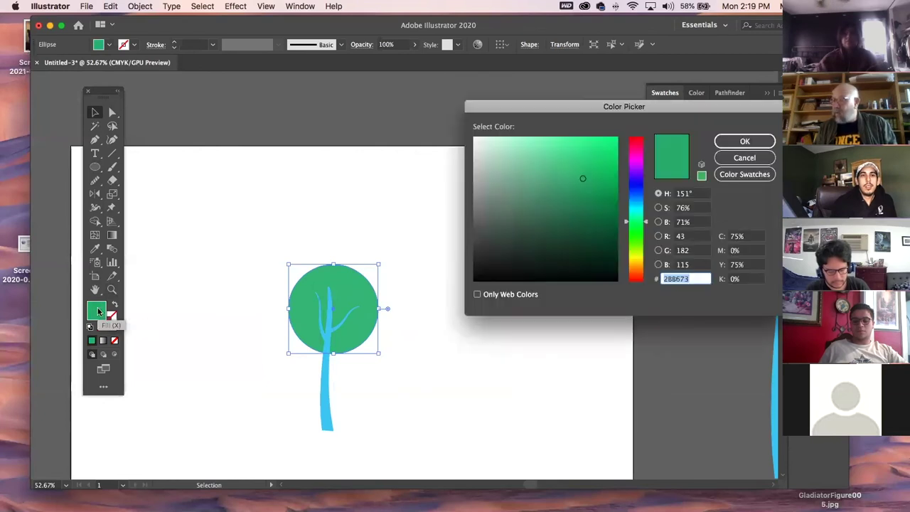
pyautogui.moveTo(583, 179)
pyautogui.mouseDown()
pyautogui.moveTo(532, 158)
pyautogui.moveTo(521, 189)
pyautogui.mouseUp()
pyautogui.click(723, 141)
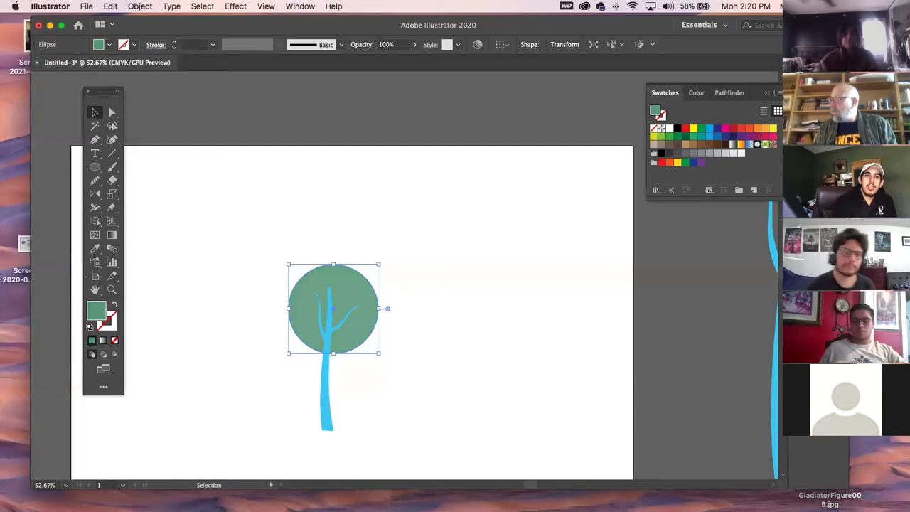
pyautogui.doubleClick(97, 310)
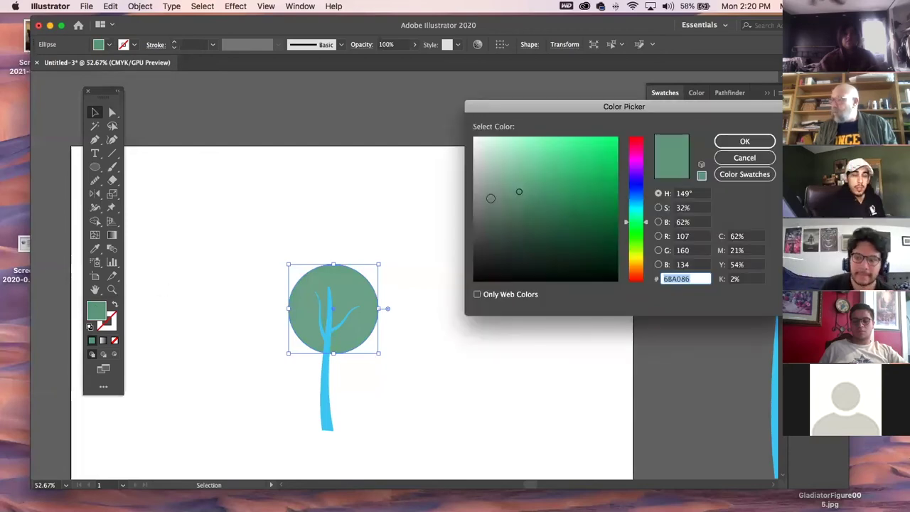
pyautogui.moveTo(519, 190)
pyautogui.mouseDown()
pyautogui.moveTo(554, 192)
pyautogui.moveTo(561, 182)
pyautogui.mouseUp()
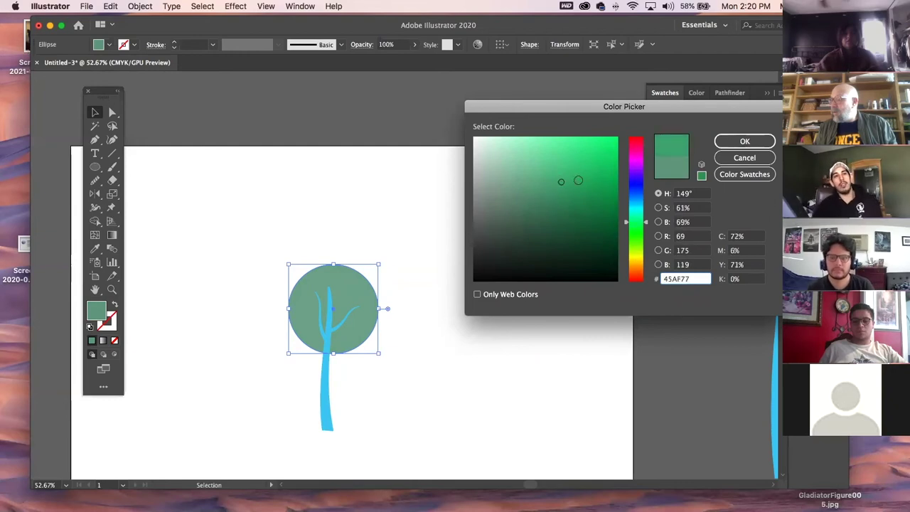
pyautogui.click(744, 141)
pyautogui.click(276, 188)
# Select the trunk and both branches and fill them with a tan-brown swatch.
pyautogui.click(324, 406)
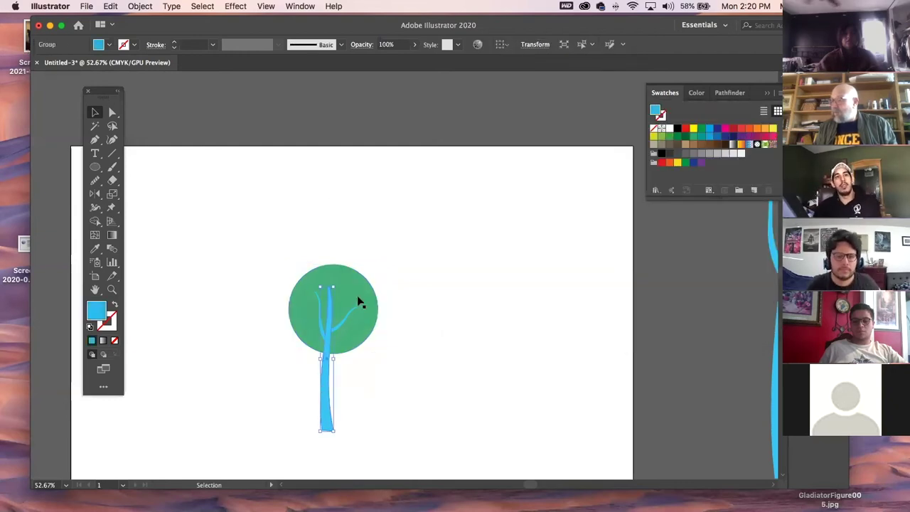
pyautogui.keyDown('shift'); pyautogui.click(330, 313); pyautogui.keyUp('shift')
pyautogui.keyDown('shift'); pyautogui.click(318, 302); pyautogui.keyUp('shift')
pyautogui.click(687, 146)
pyautogui.click(519, 297)
# Enlarge the green canopy circle slightly and nudge it upward.
pyautogui.click(349, 271)
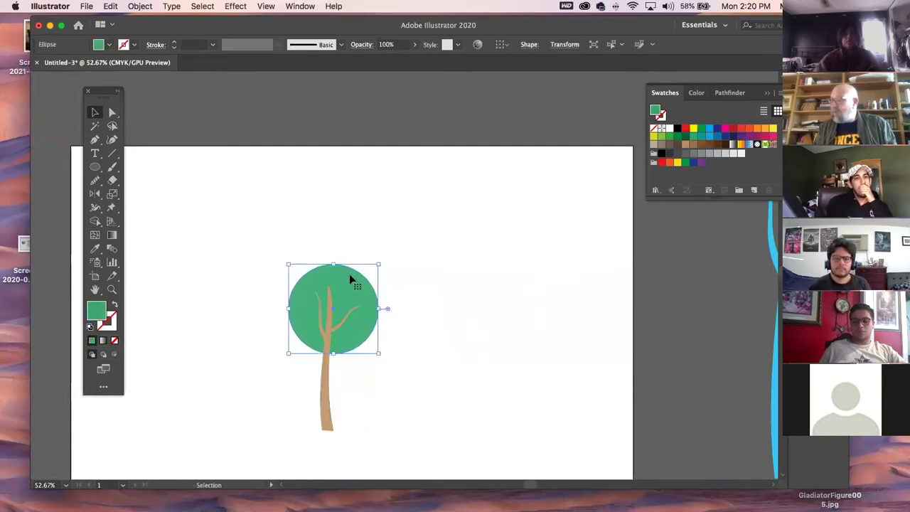
pyautogui.moveTo(380, 263); pyautogui.dragTo(384, 261)
pyautogui.click(463, 369)
pyautogui.moveTo(365, 301); pyautogui.dragTo(362, 294)
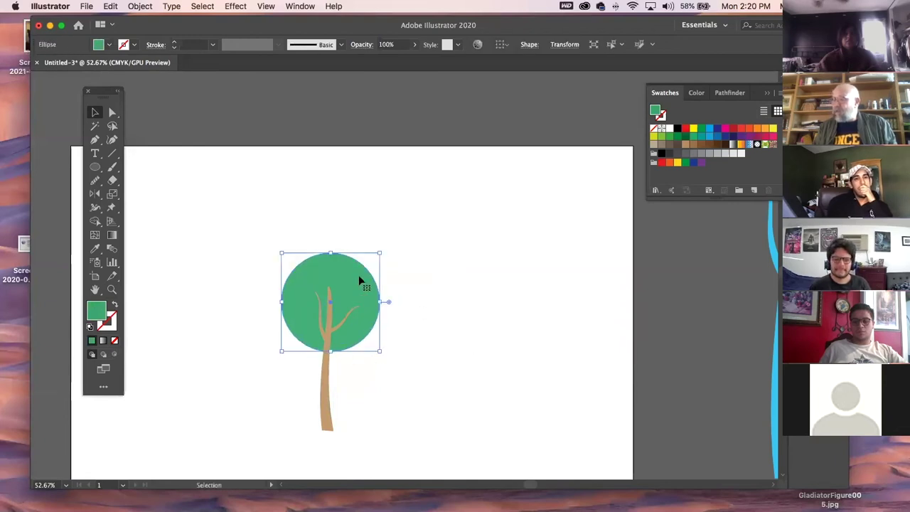
# Add two shrunken copies of the green circle at the canopy's lower left and upper right, then select the tree.
pyautogui.moveTo(356, 290); pyautogui.dragTo(315, 330)
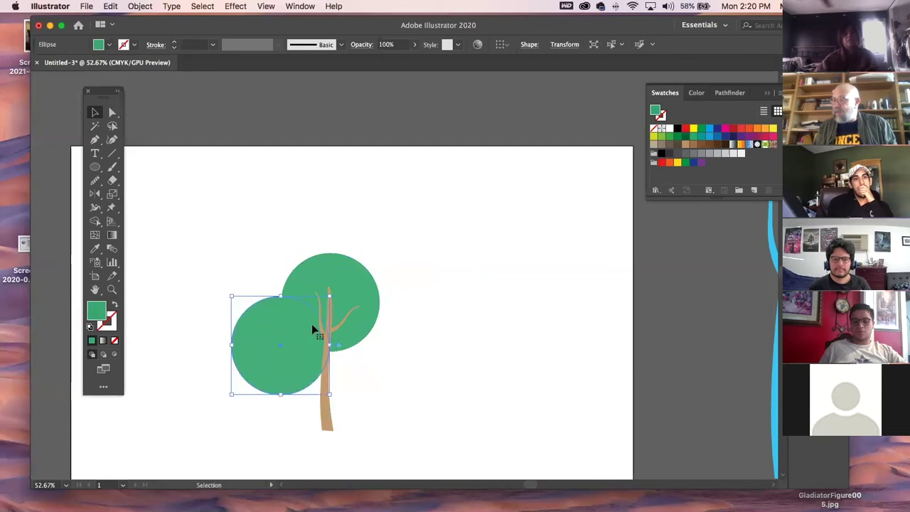
pyautogui.moveTo(329, 296); pyautogui.dragTo(380, 284)
pyautogui.click(367, 390)
pyautogui.click(526, 348)
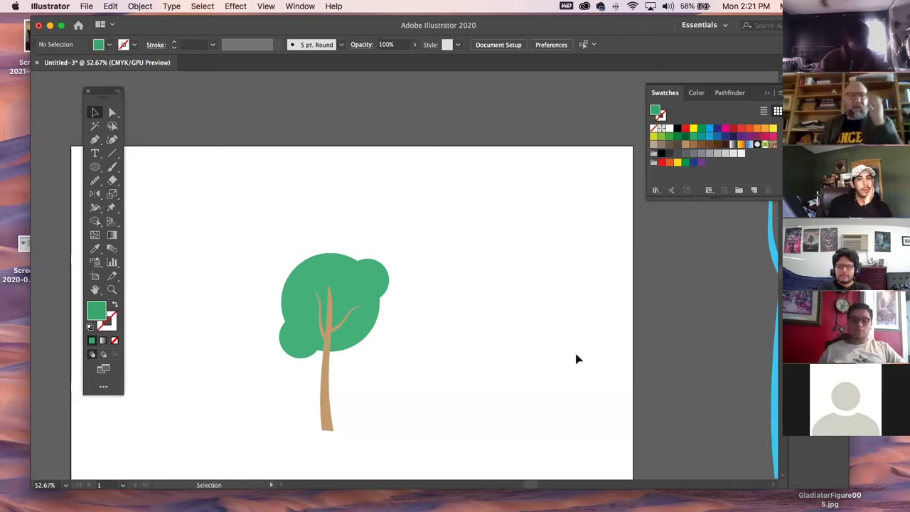
pyautogui.moveTo(315, 248); pyautogui.dragTo(455, 414)
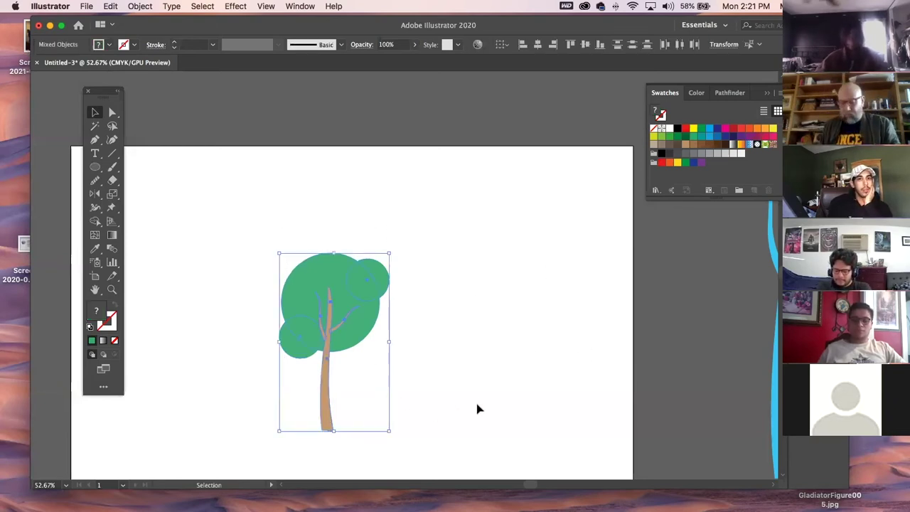
# Delete the selected tree and move the Illustrator window down to reach the desktop.
pyautogui.press('Delete')
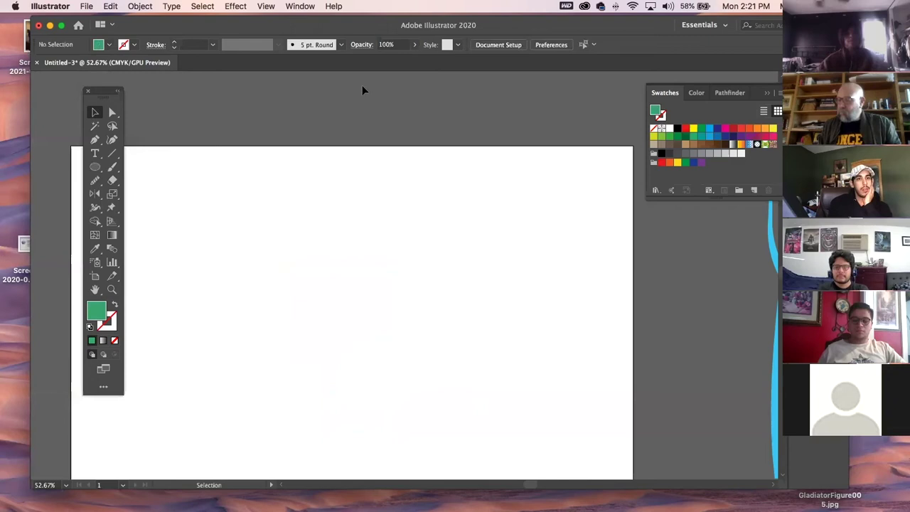
pyautogui.moveTo(540, 26); pyautogui.dragTo(553, 245)
pyautogui.click(424, 47)
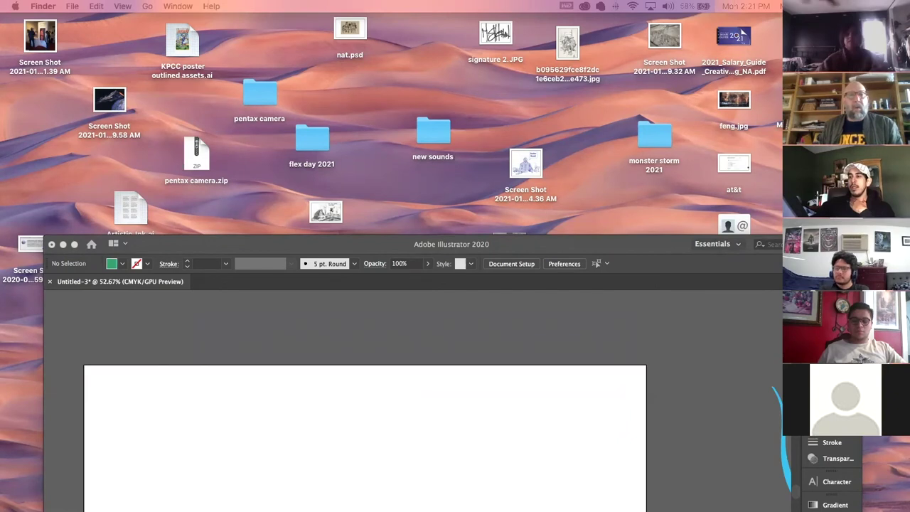
# Quick Look 'don't feed the bear final with background.ai', then open it in Illustrator.
pyautogui.press('space')
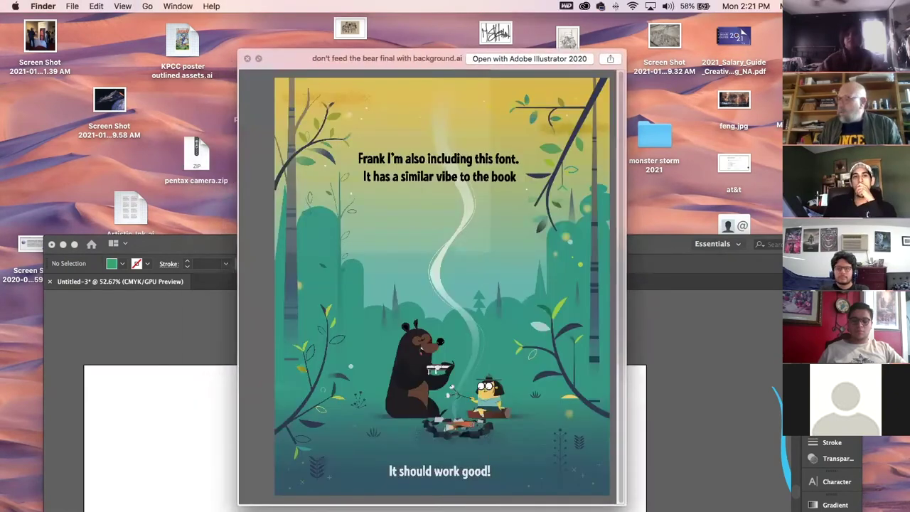
pyautogui.press('space')
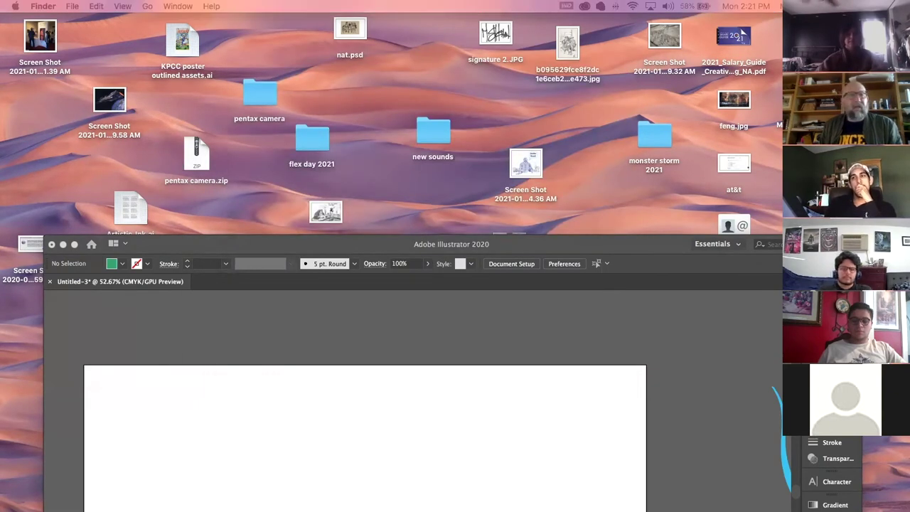
pyautogui.press('super+Tab')
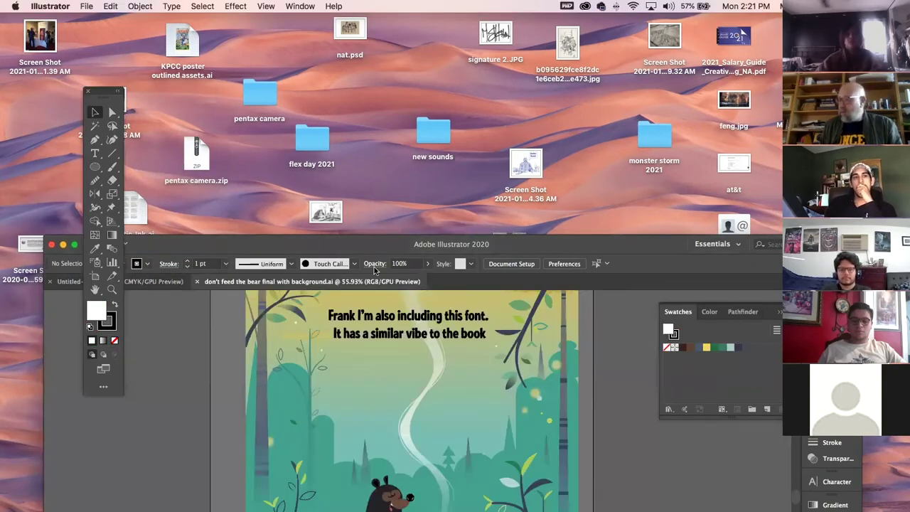
# Maximize the Illustrator window and zoom in on the forest's left-hand trees.
pyautogui.doubleClick(608, 246)
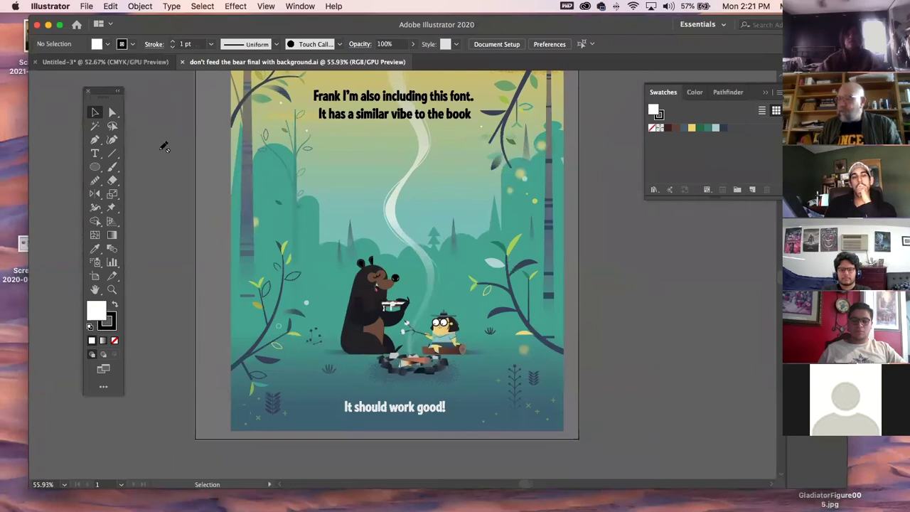
pyautogui.click(111, 289)
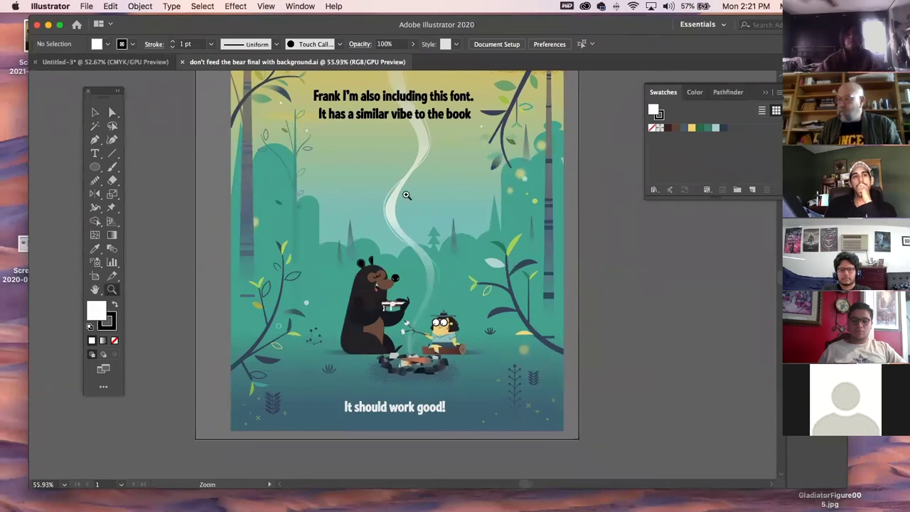
pyautogui.moveTo(340, 221); pyautogui.dragTo(187, 223)
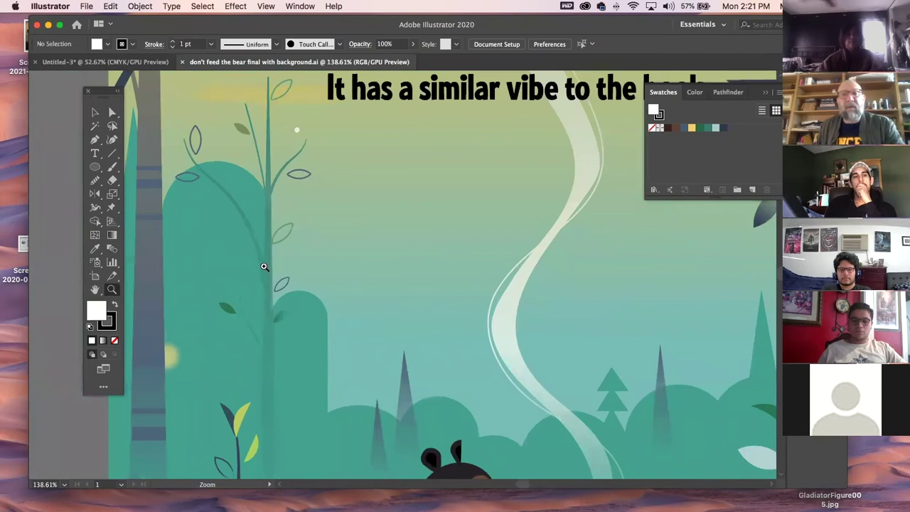
pyautogui.click(272, 230)
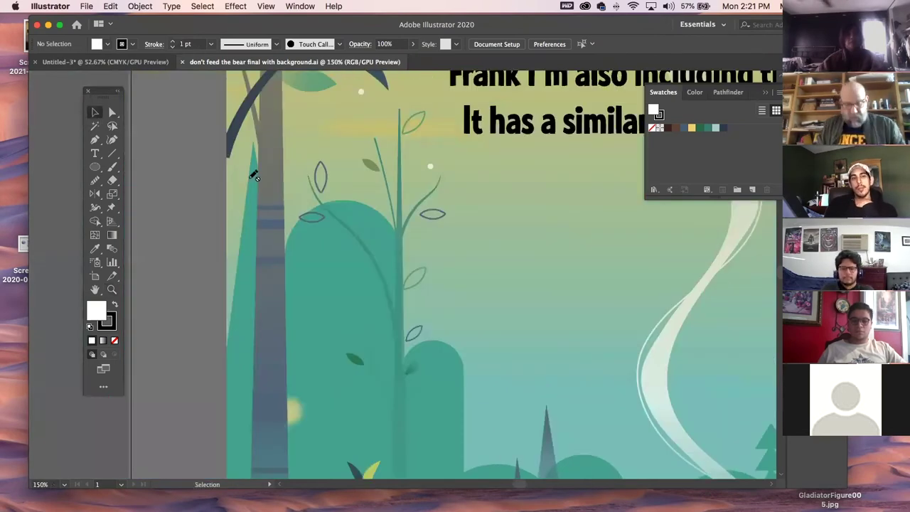
pyautogui.press('super+minus')
pyautogui.press('super+minus')
pyautogui.press('super+minus')
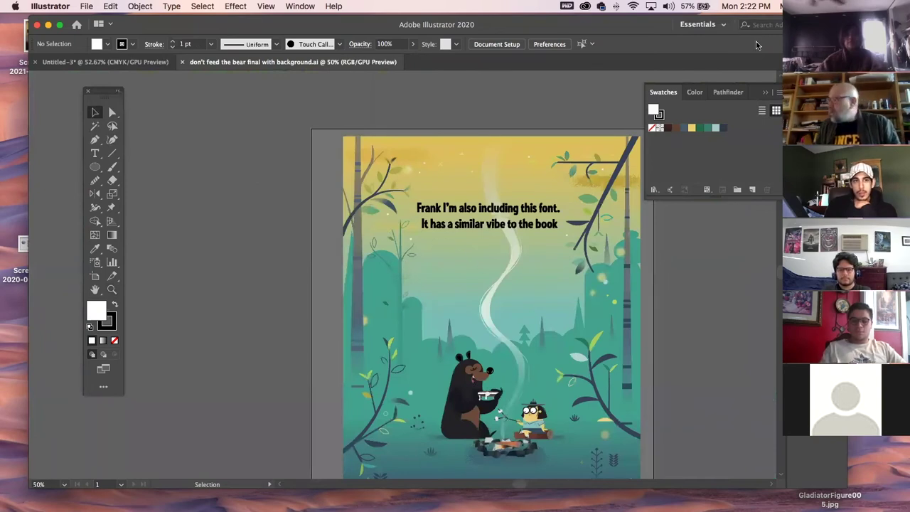
# Unlock all layers in the Layers panel, then test-move a background tree and undo it.
pyautogui.press('F7')
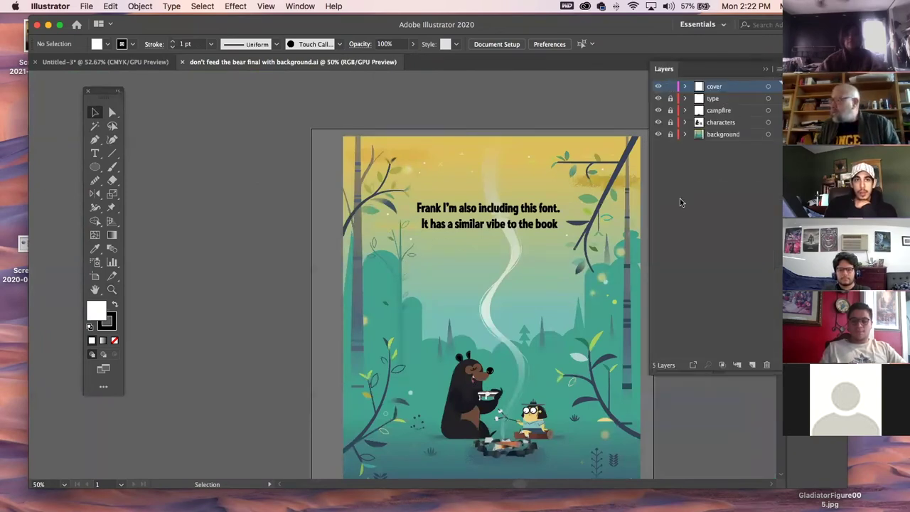
pyautogui.moveTo(669, 100); pyautogui.dragTo(669, 135)
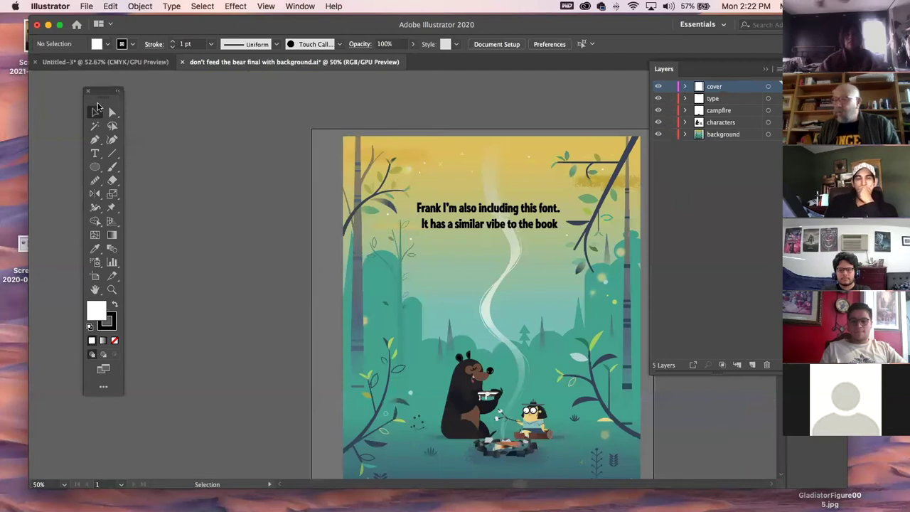
pyautogui.click(401, 242)
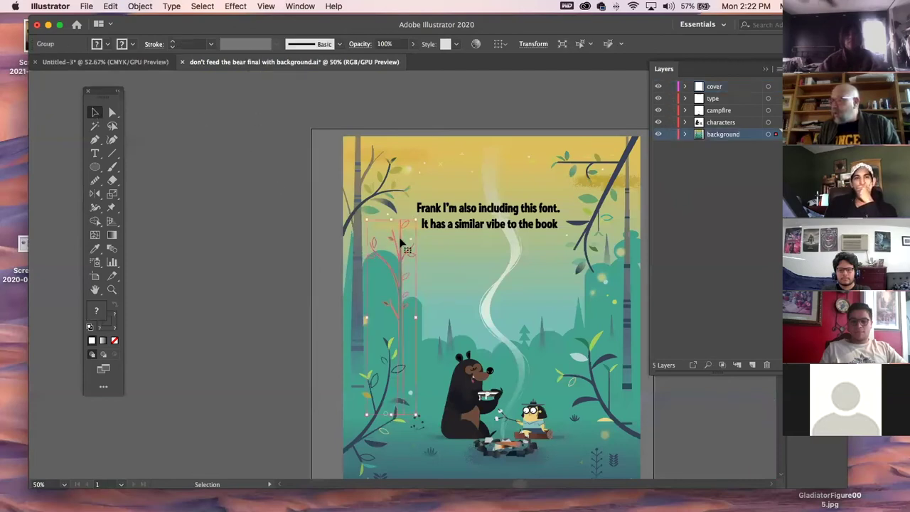
pyautogui.moveTo(401, 243); pyautogui.dragTo(226, 177)
pyautogui.click(234, 388)
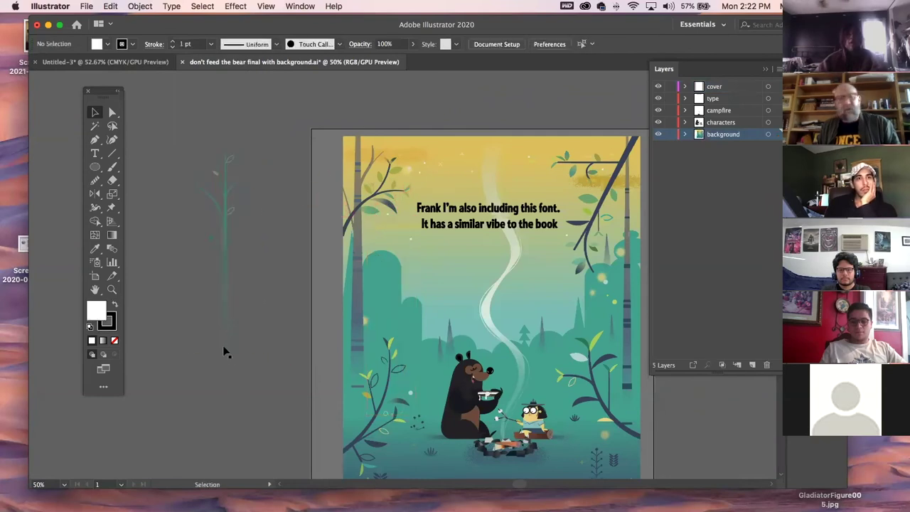
pyautogui.press('super+z')
pyautogui.click(290, 307)
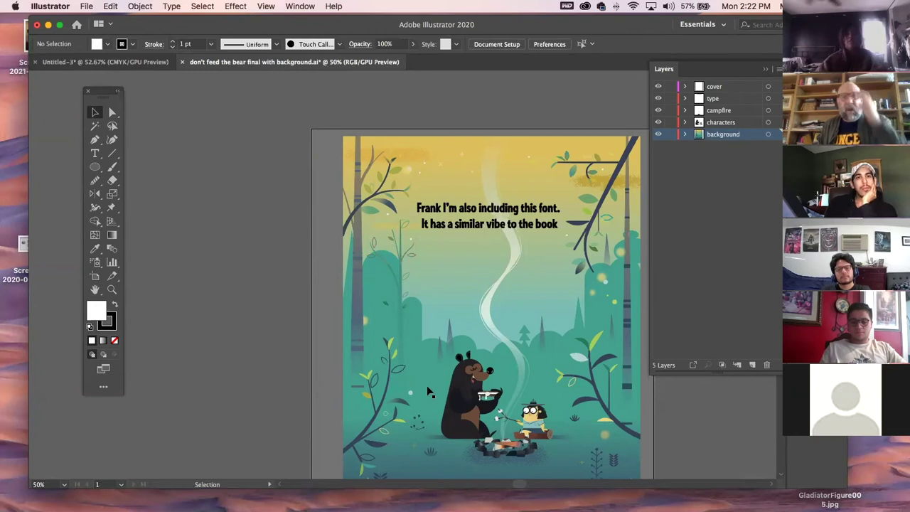
# Alt-drag a copy of the bear group onto the pasteboard left of the artboard.
pyautogui.click(466, 394)
pyautogui.moveTo(465, 395); pyautogui.dragTo(181, 246)
pyautogui.click(147, 300)
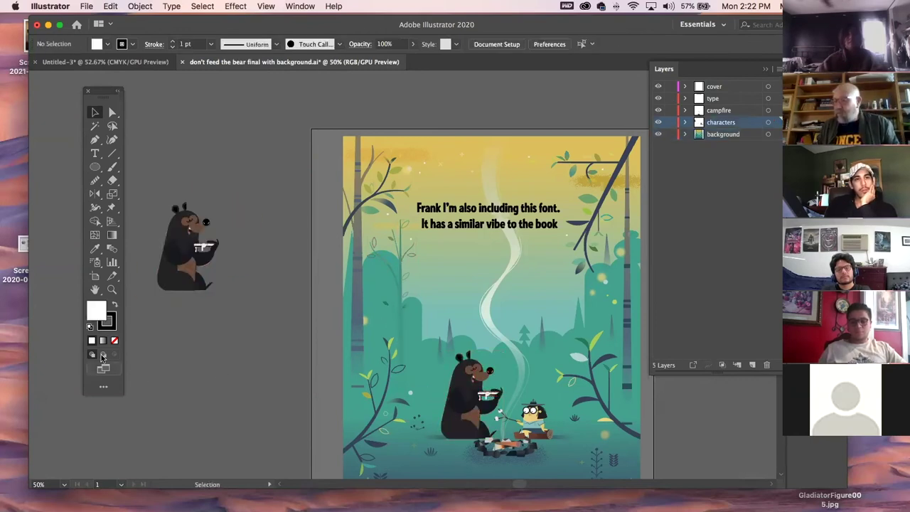
# Zoom in on the duplicate bear and ungroup it with Object > Ungroup.
pyautogui.click(111, 289)
pyautogui.moveTo(158, 205); pyautogui.dragTo(317, 355)
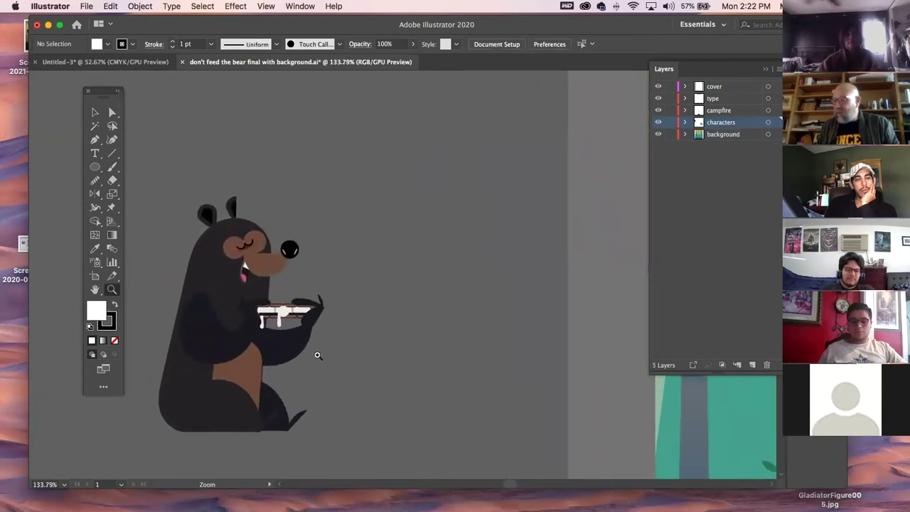
pyautogui.click(96, 112)
pyautogui.click(248, 277)
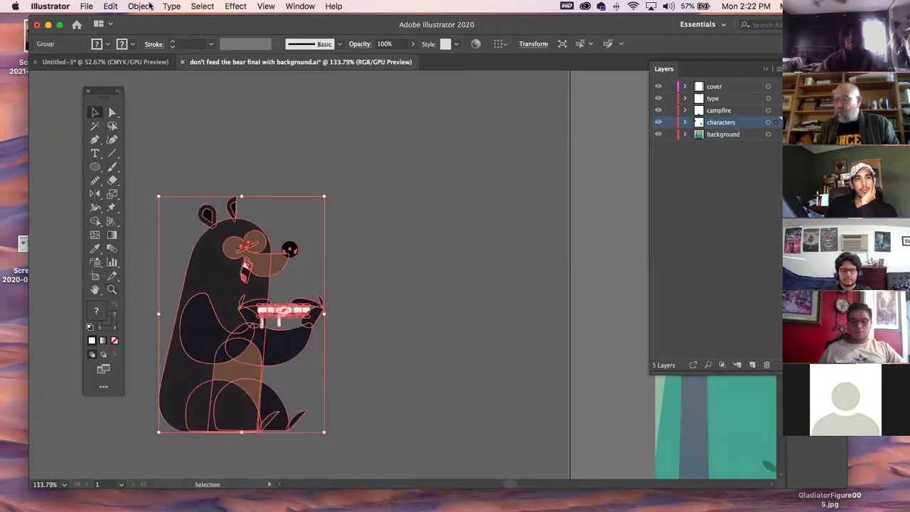
pyautogui.click(149, 6)
pyautogui.click(142, 67)
pyautogui.click(324, 256)
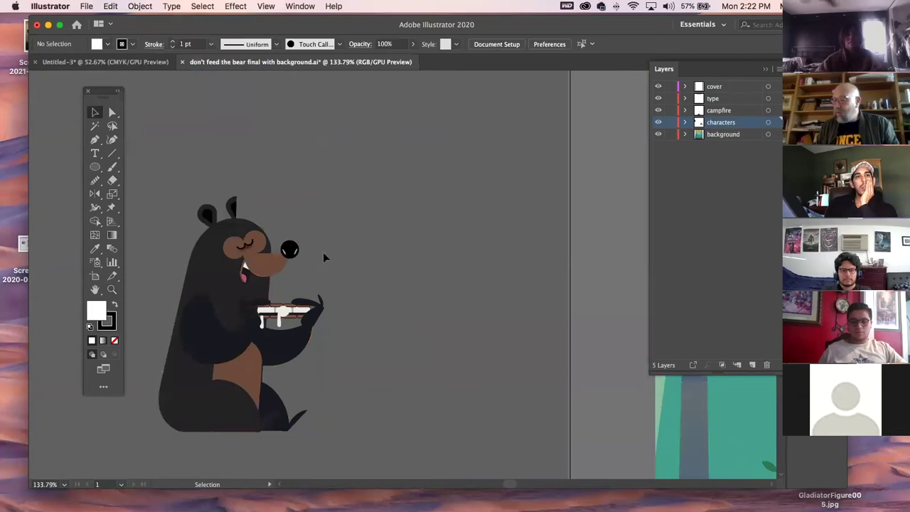
# Drag the bear's muzzle, body, paw and arm shapes apart.
pyautogui.moveTo(273, 262); pyautogui.dragTo(386, 232)
pyautogui.click(438, 300)
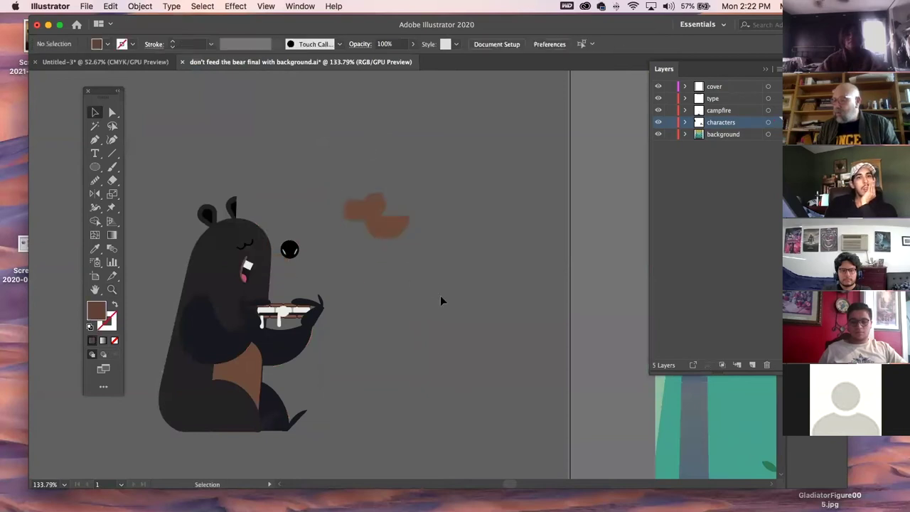
pyautogui.moveTo(223, 267); pyautogui.dragTo(455, 269)
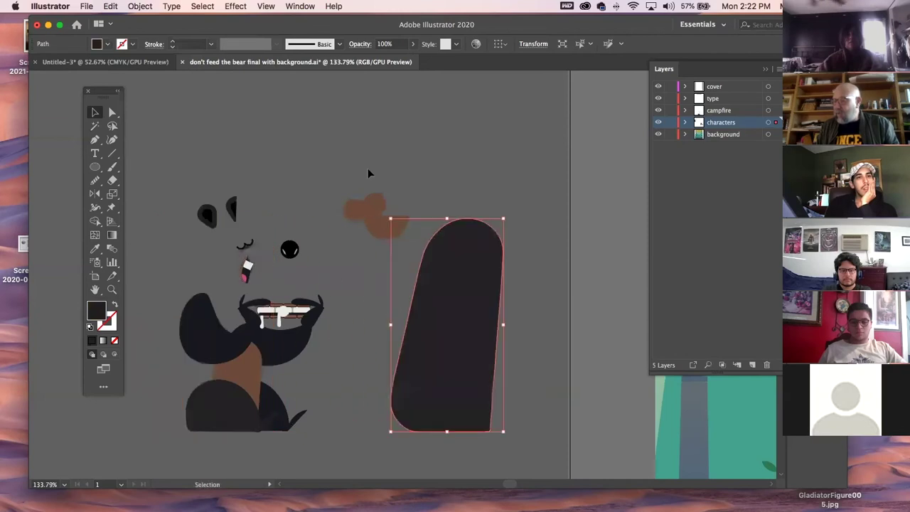
pyautogui.click(353, 123)
pyautogui.moveTo(199, 334); pyautogui.dragTo(152, 334)
pyautogui.moveTo(242, 317); pyautogui.dragTo(209, 316)
pyautogui.moveTo(257, 385); pyautogui.dragTo(375, 386)
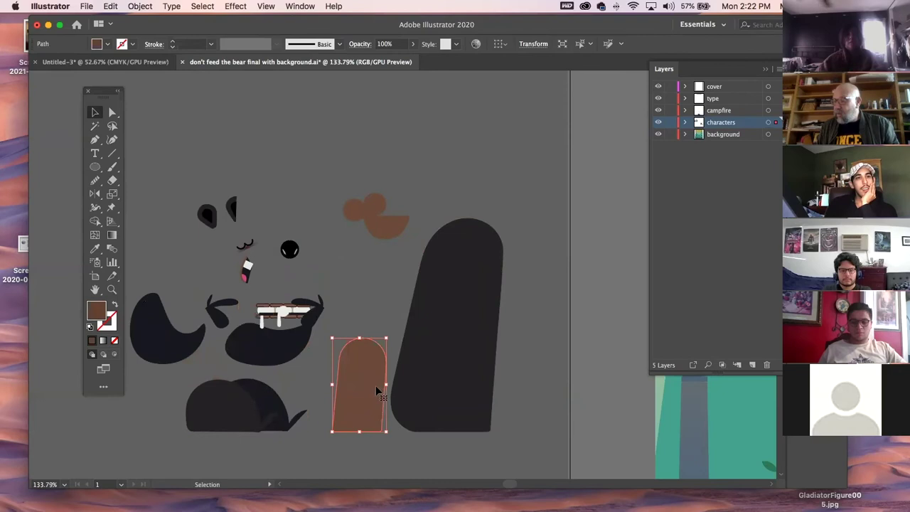
pyautogui.click(349, 141)
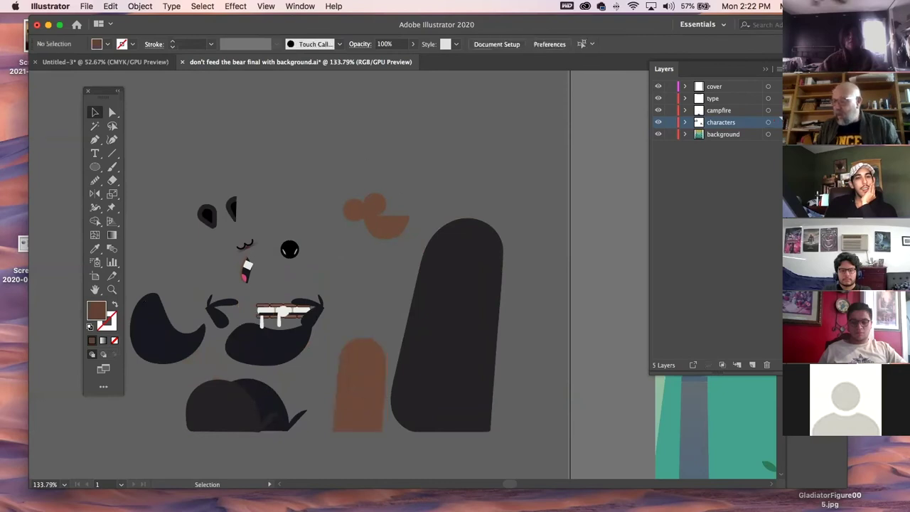
# Select the bottom shapes and the lower jaw to inspect how they are built.
pyautogui.click(241, 398)
pyautogui.click(273, 393)
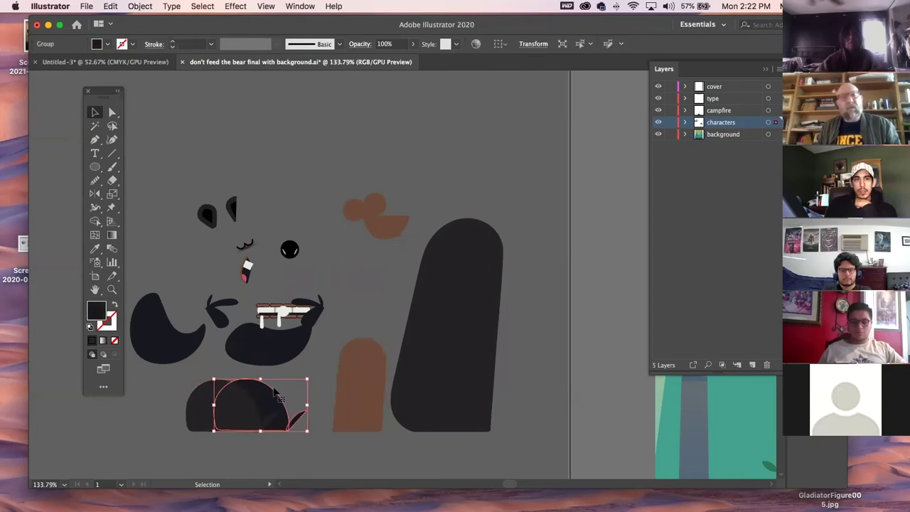
pyautogui.click(365, 285)
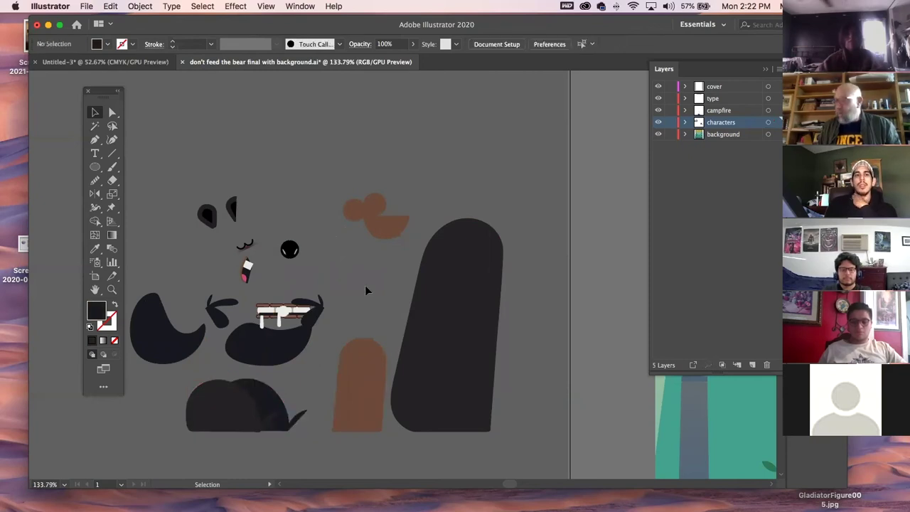
pyautogui.click(288, 354)
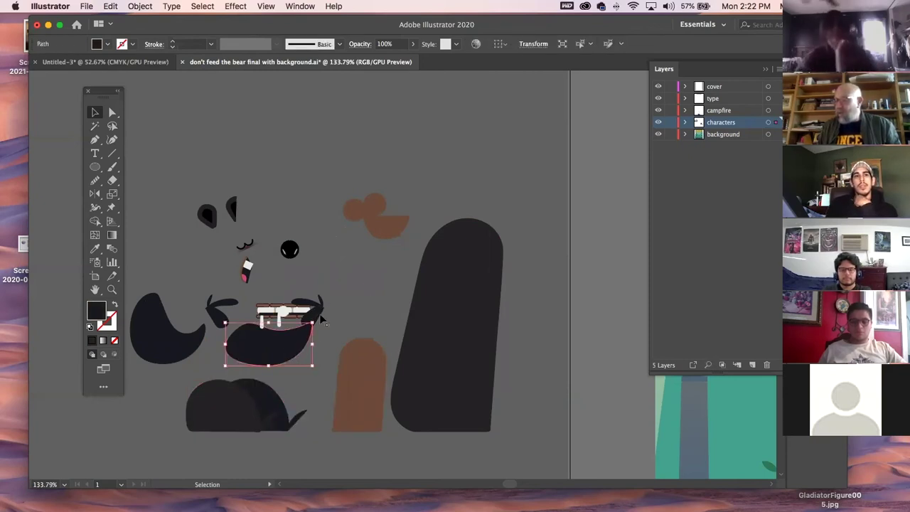
pyautogui.click(342, 291)
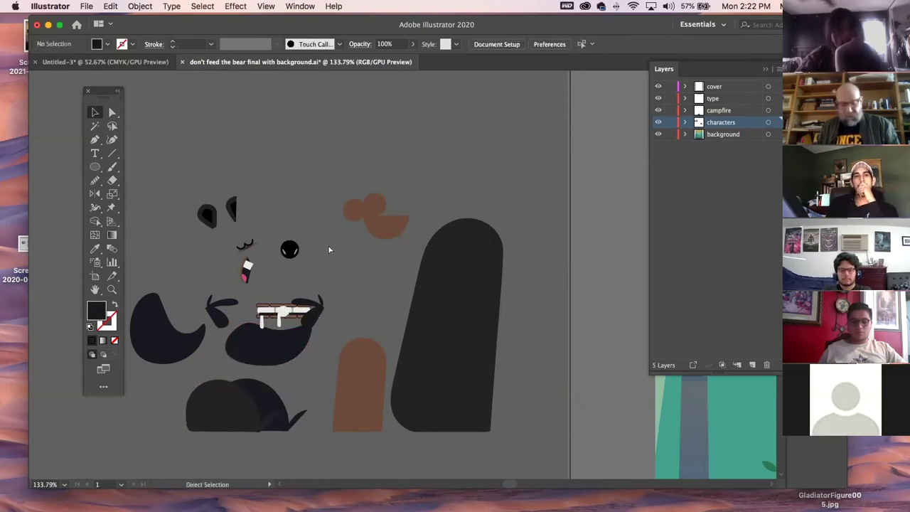
# Undo the edits to reassemble the bear and remove the duplicate.
pyautogui.press('super+z')
pyautogui.press('super+z')
pyautogui.press('super+z')
pyautogui.press('super+z')
pyautogui.press('super+z')
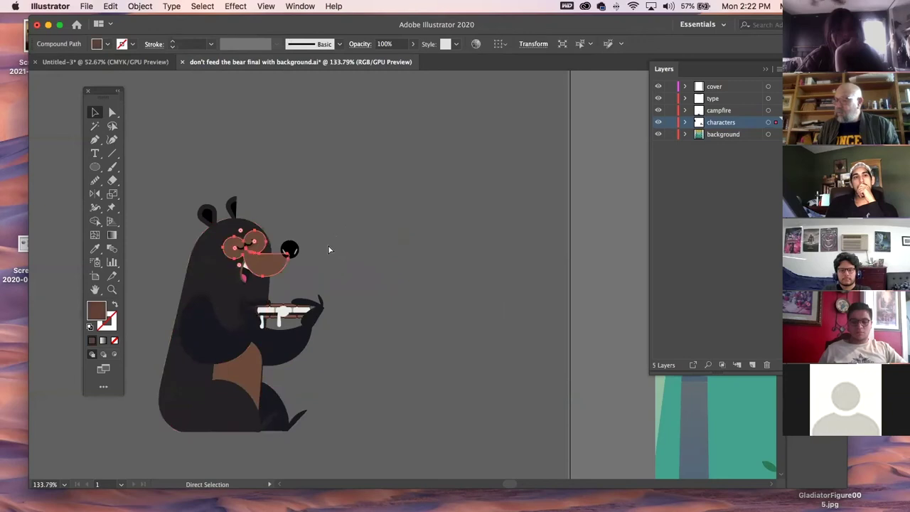
pyautogui.click(415, 272)
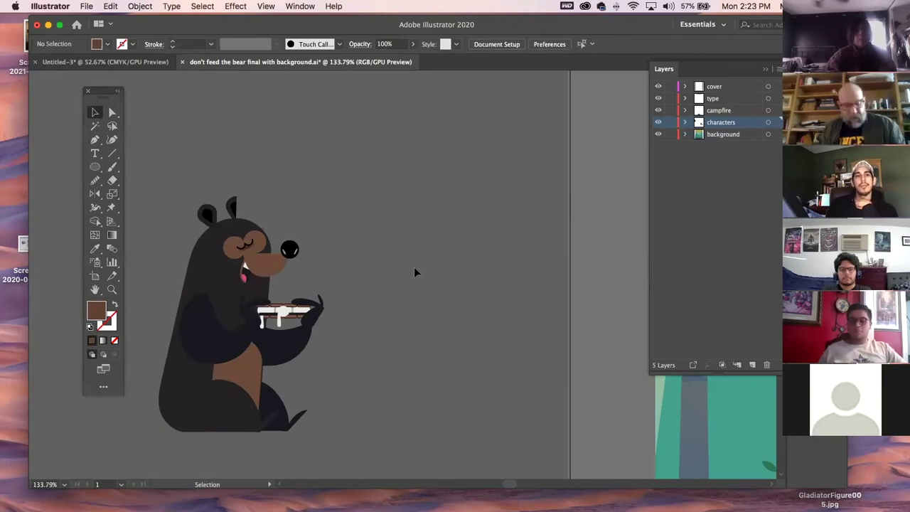
pyautogui.press('super+z')
pyautogui.press('super+z')
# Pan to the campfire and select the smoke ribbon rising from it.
pyautogui.click(344, 183)
pyautogui.press('space')
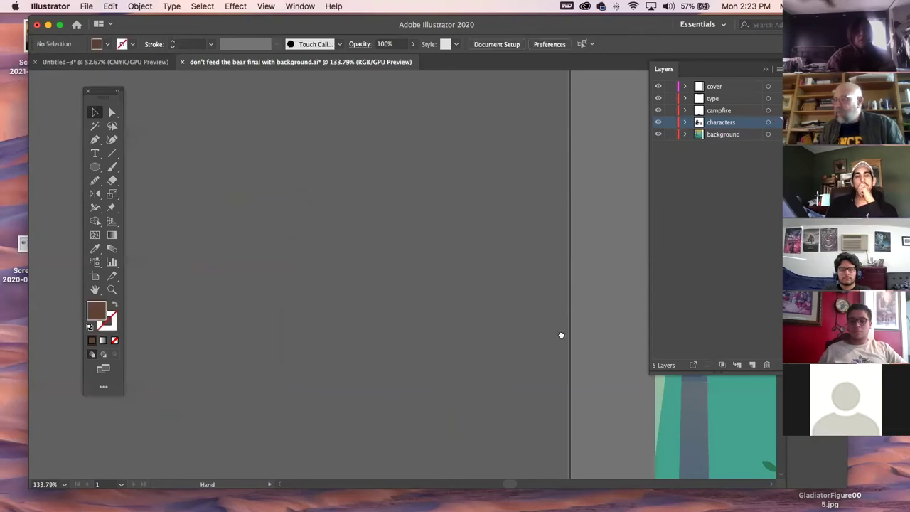
pyautogui.moveTo(561, 335); pyautogui.dragTo(67, 292)
pyautogui.moveTo(412, 383); pyautogui.dragTo(211, 122)
pyautogui.moveTo(371, 369); pyautogui.dragTo(411, 423)
pyautogui.click(362, 197)
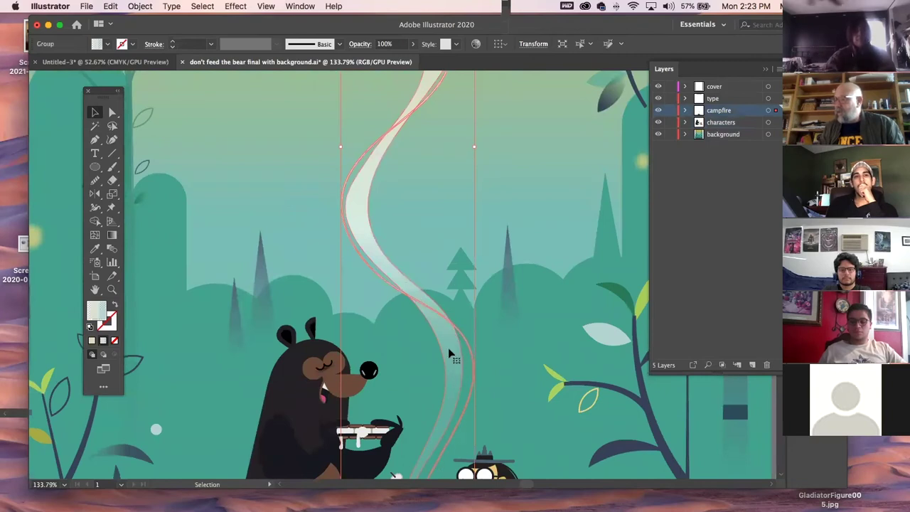
# Pan across the sky and heading text, then zoom out to see the whole illustration.
pyautogui.press('space')
pyautogui.moveTo(508, 142); pyautogui.dragTo(455, 440)
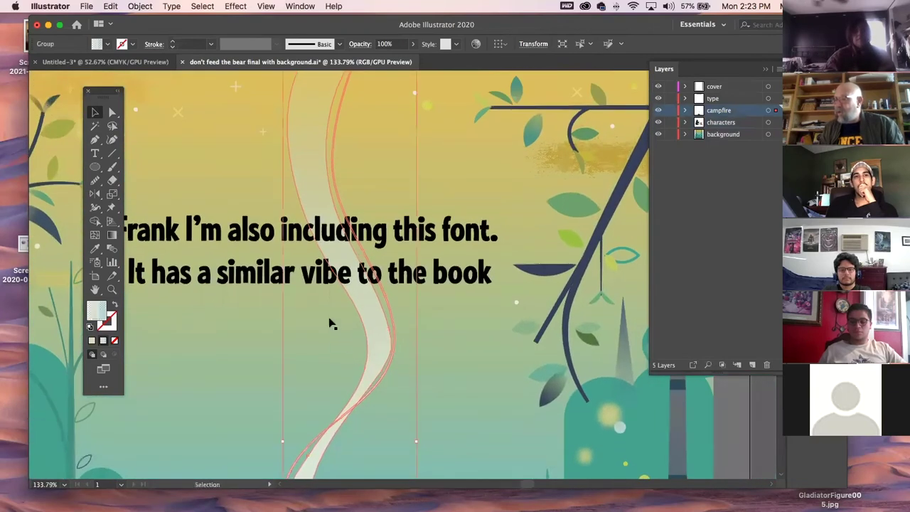
pyautogui.press('space')
pyautogui.moveTo(384, 206); pyautogui.dragTo(459, 268)
pyautogui.press('super+minus')
pyautogui.press('super+minus')
pyautogui.press('super+minus')
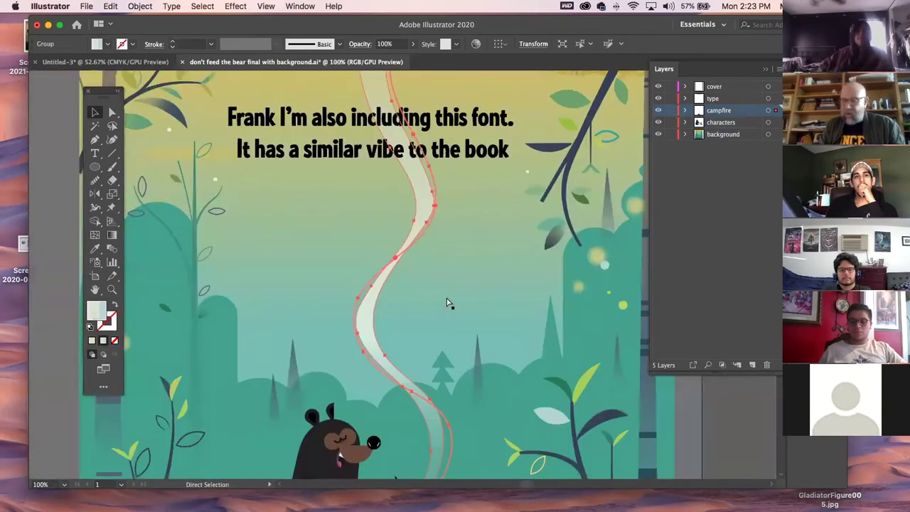
pyautogui.click(580, 305)
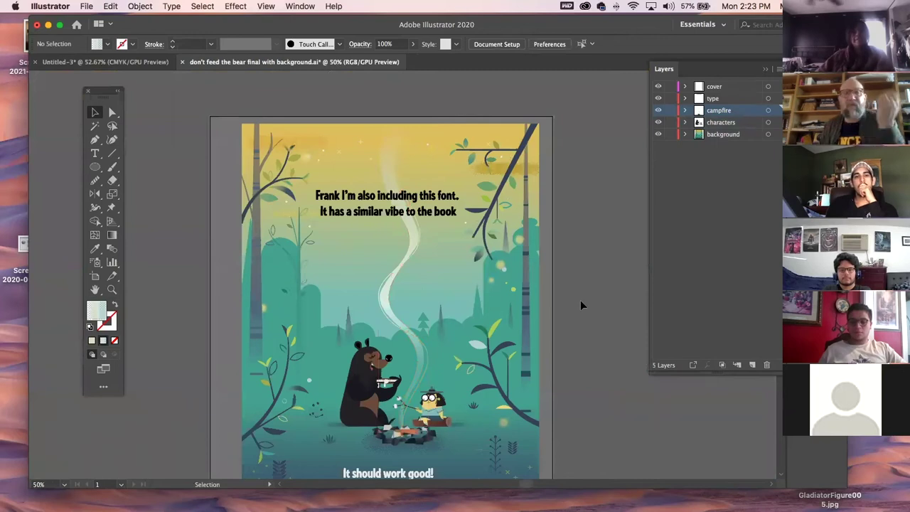
pyautogui.moveTo(560, 378); pyautogui.dragTo(523, 275)
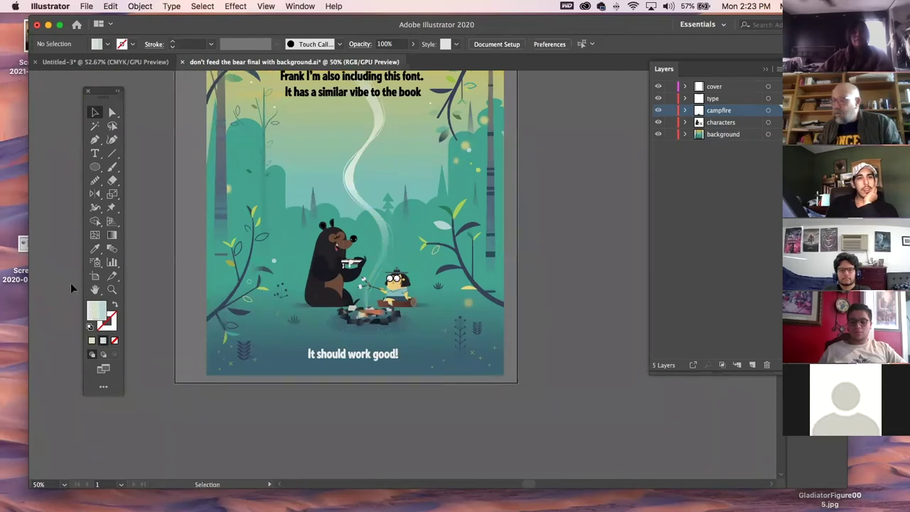
# Zoom in on the campfire scene and close in on the girl character.
pyautogui.click(112, 289)
pyautogui.click(410, 247)
pyautogui.moveTo(410, 306); pyautogui.dragTo(655, 438)
pyautogui.moveTo(497, 430); pyautogui.dragTo(383, 238)
pyautogui.click(95, 113)
pyautogui.click(112, 289)
pyautogui.moveTo(321, 263); pyautogui.dragTo(474, 351)
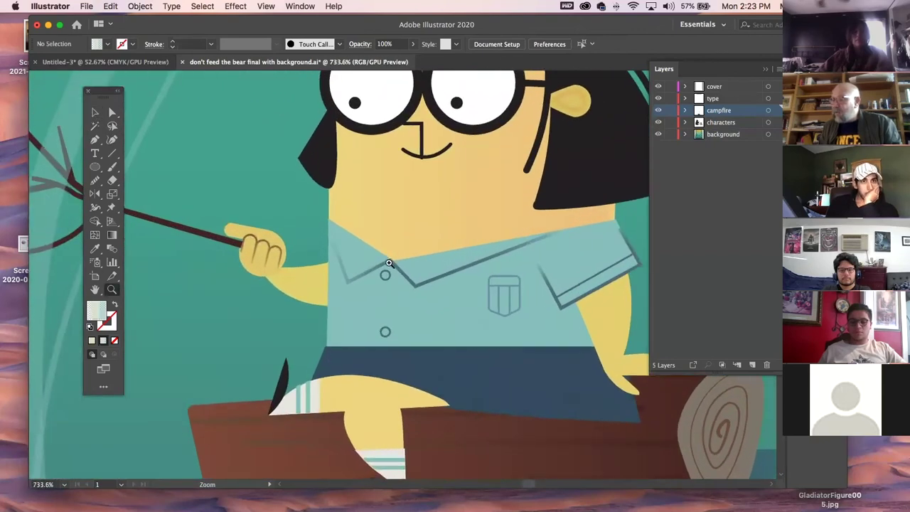
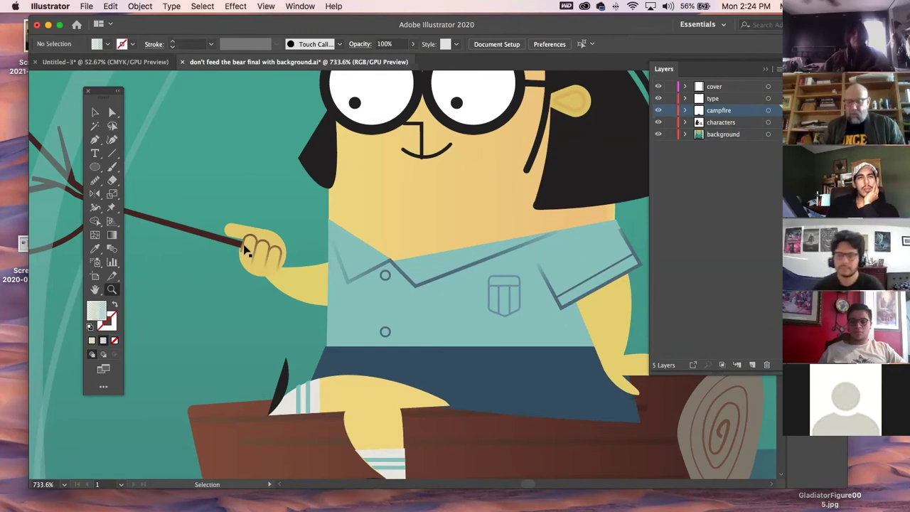
# Select the two rounded tree shapes and drag them up and right toward mid-canvas.
pyautogui.press('super+minus')
pyautogui.press('super+minus')
pyautogui.press('super+minus')
pyautogui.press('super+minus')
pyautogui.press('super+minus')
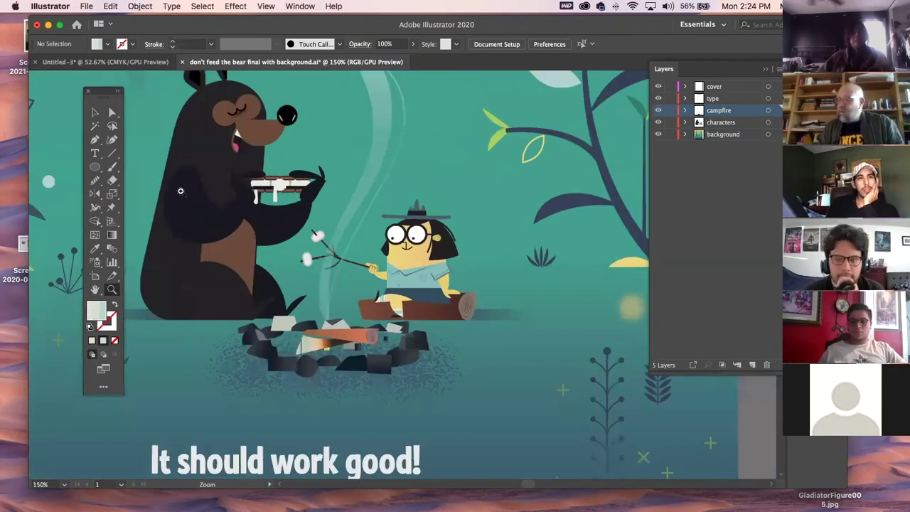
pyautogui.moveTo(324, 330); pyautogui.dragTo(508, 453)
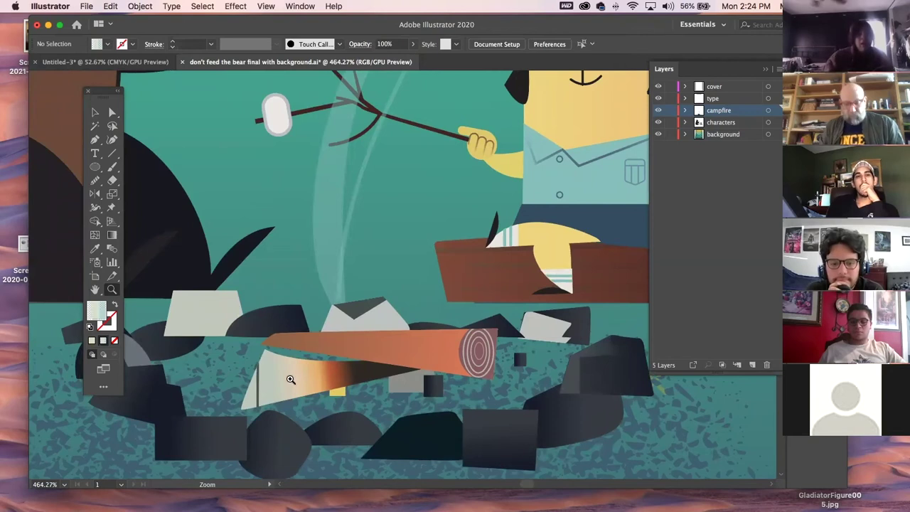
pyautogui.press('super+1')
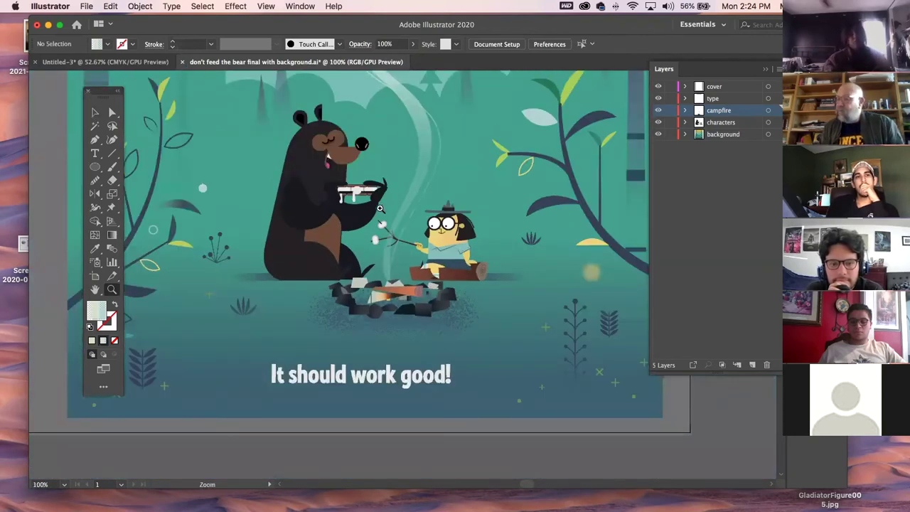
pyautogui.scroll(10, 380, 208)
pyautogui.click(95, 112)
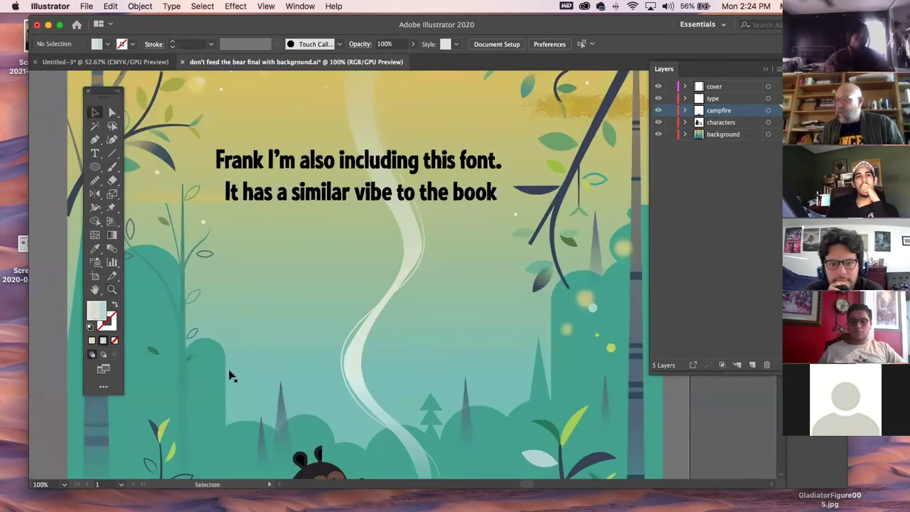
pyautogui.click(150, 317)
pyautogui.keyDown('shift'); pyautogui.click(147, 304); pyautogui.keyUp('shift')
pyautogui.moveTo(147, 304); pyautogui.dragTo(364, 237)
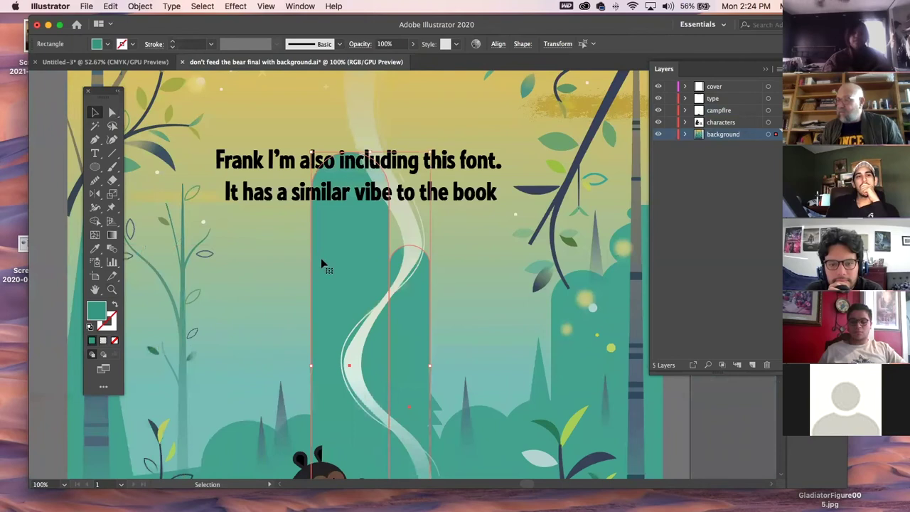
# Zoom out, deselect the trees, and close the bear illustration document.
pyautogui.press('super+minus')
pyautogui.press('super+minus')
pyautogui.press('super+minus')
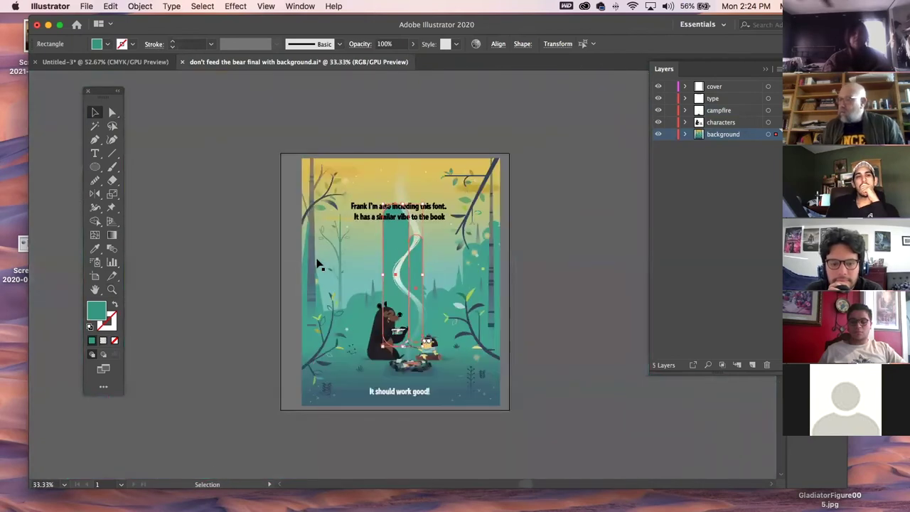
pyautogui.press('super+shift+a')
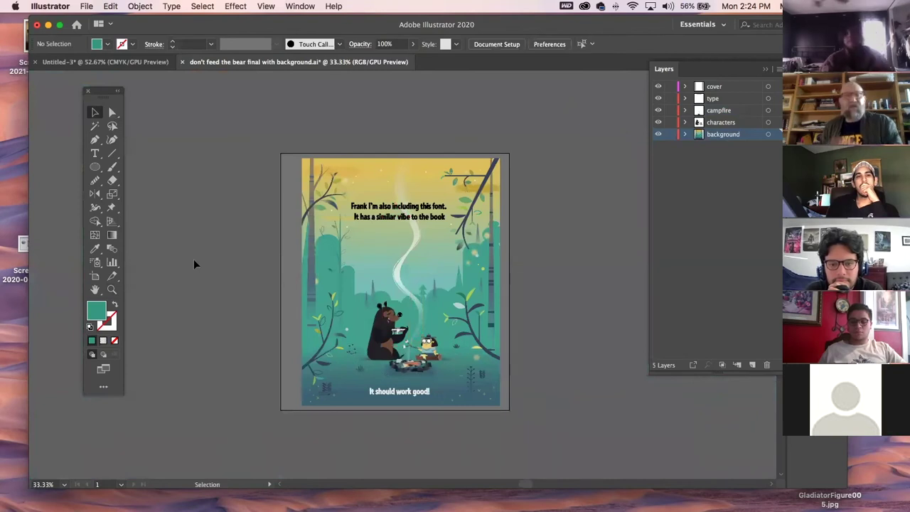
pyautogui.click(182, 61)
# Close the bear illustration with Don't Save, briefly visit Messages, then return to Illustrator.
pyautogui.press('super+d')
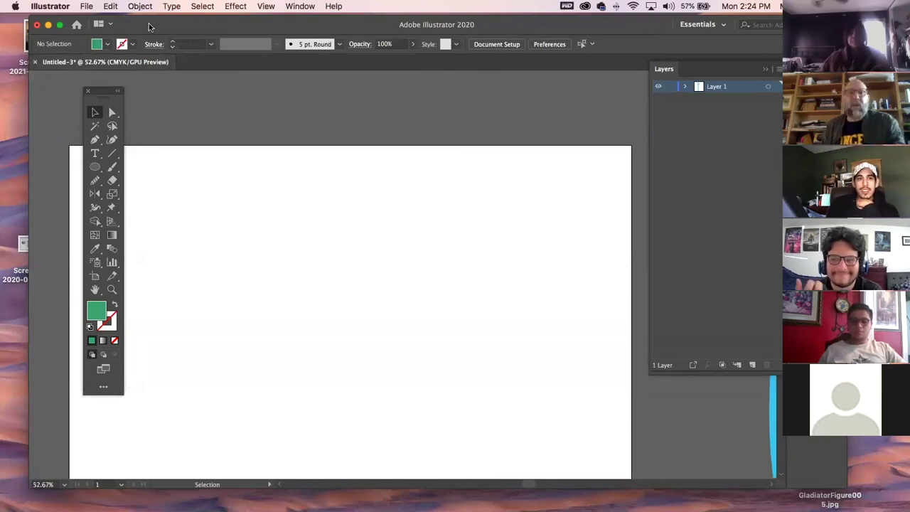
pyautogui.moveTo(168, 29); pyautogui.dragTo(153, 29)
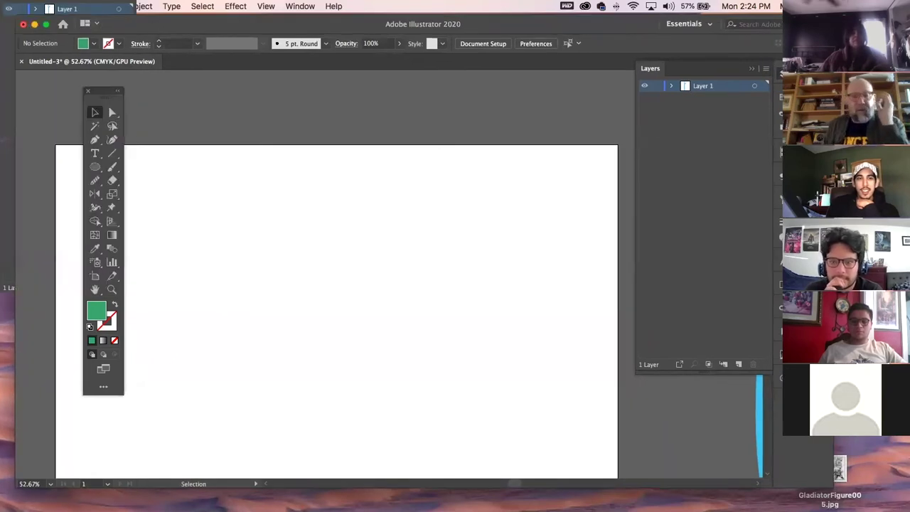
pyautogui.press('super+Tab')
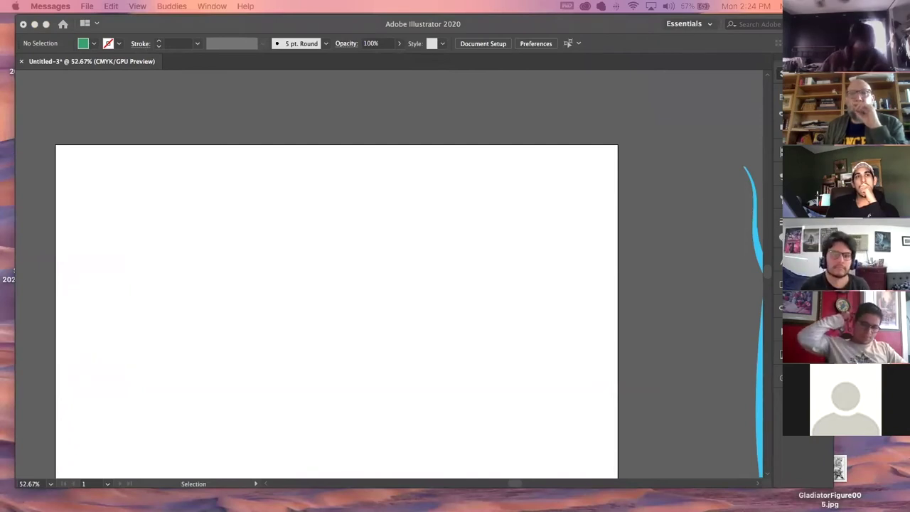
pyautogui.press('super+Tab')
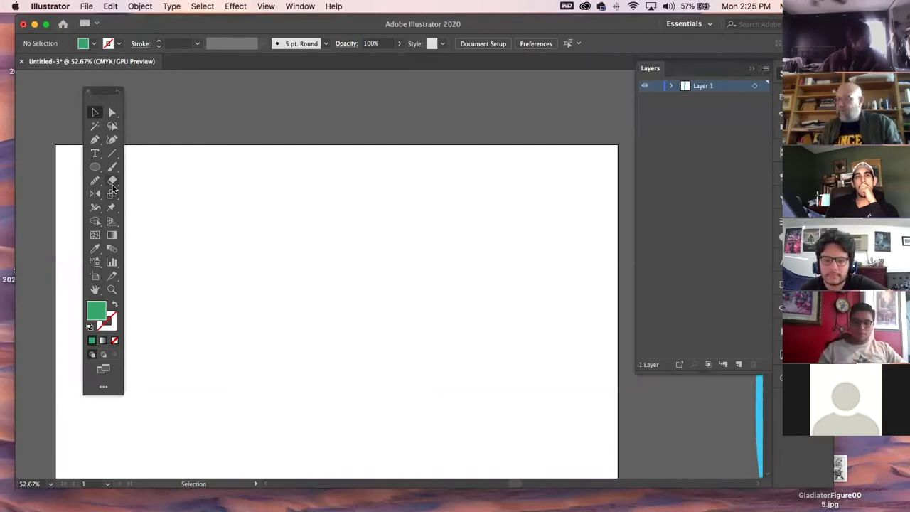
# Draw a closed five-point curved blob with the Pen tool on the blank artboard.
pyautogui.click(96, 142)
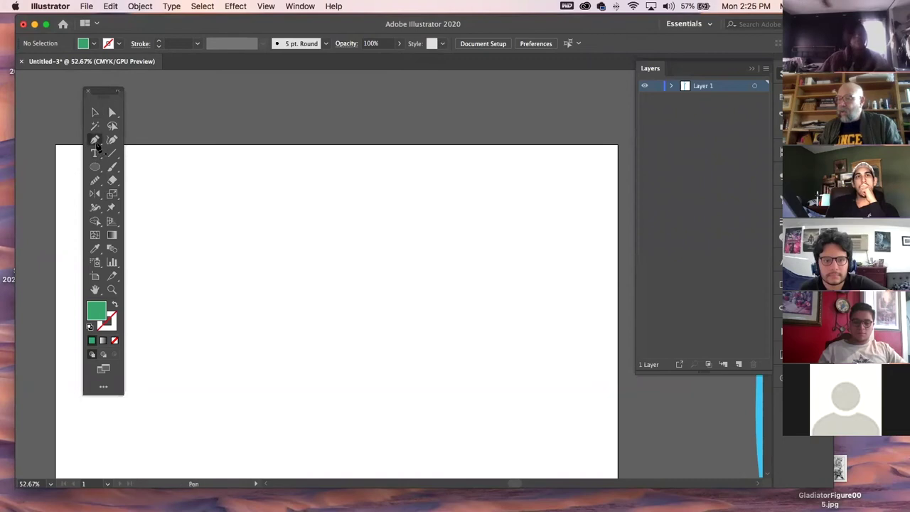
pyautogui.click(214, 284)
pyautogui.moveTo(281, 227); pyautogui.dragTo(317, 225)
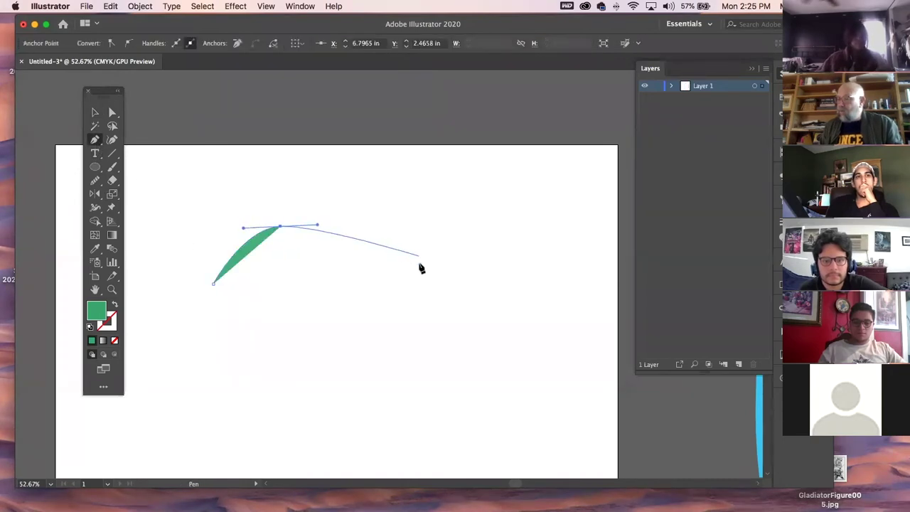
pyautogui.moveTo(418, 281); pyautogui.dragTo(474, 288)
pyautogui.moveTo(498, 377); pyautogui.dragTo(485, 411)
pyautogui.moveTo(252, 408); pyautogui.dragTo(178, 358)
pyautogui.click(213, 286)
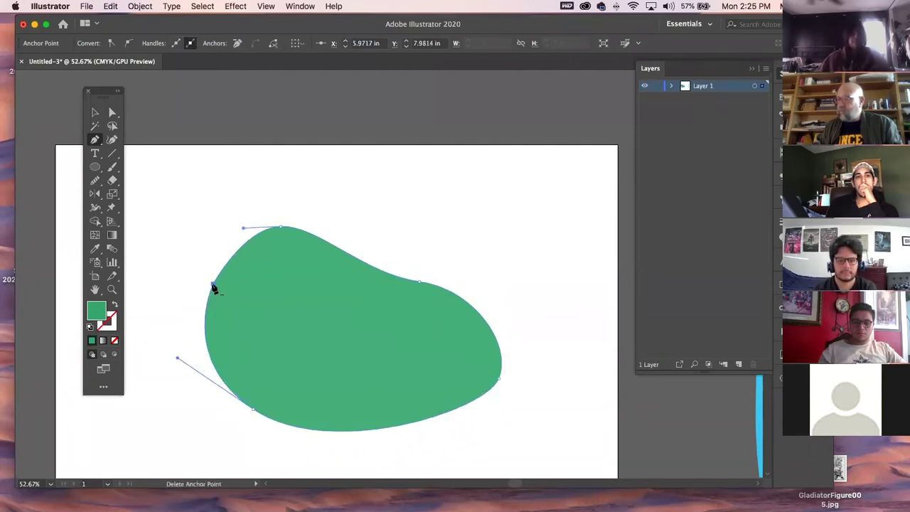
pyautogui.press('v')
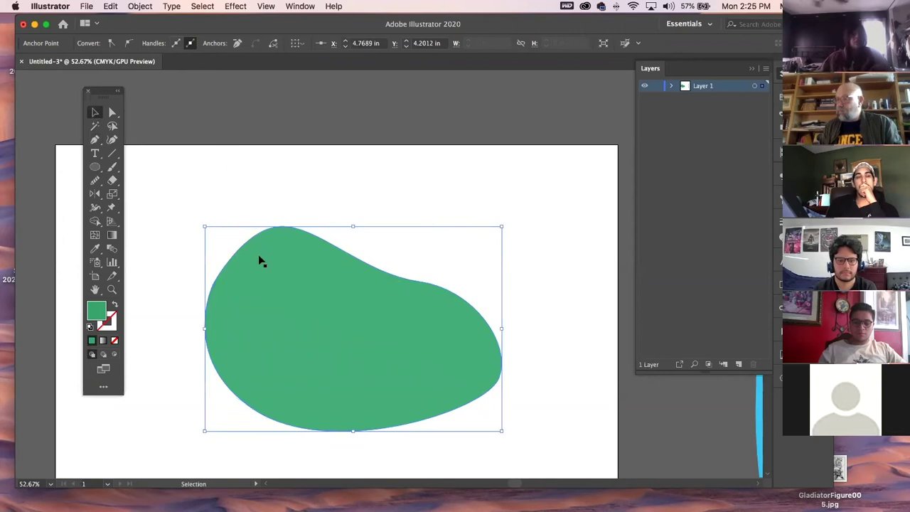
# Smooth the blob's right, left, top and lower-left edges with the Smooth tool.
pyautogui.click(94, 180)
pyautogui.moveTo(415, 281)
pyautogui.mouseDown()
pyautogui.moveTo(503, 394)
pyautogui.moveTo(504, 374)
pyautogui.moveTo(477, 420)
pyautogui.moveTo(502, 337)
pyautogui.moveTo(457, 302)
pyautogui.moveTo(405, 289)
pyautogui.moveTo(344, 242)
pyautogui.moveTo(244, 255)
pyautogui.moveTo(265, 391)
pyautogui.moveTo(291, 412)
pyautogui.mouseUp()
pyautogui.moveTo(223, 360)
pyautogui.mouseDown()
pyautogui.moveTo(341, 228)
pyautogui.moveTo(305, 228)
pyautogui.mouseUp()
pyautogui.moveTo(206, 327)
pyautogui.mouseDown()
pyautogui.moveTo(229, 423)
pyautogui.moveTo(208, 356)
pyautogui.moveTo(352, 244)
pyautogui.moveTo(583, 306)
pyautogui.mouseUp()
pyautogui.moveTo(467, 299); pyautogui.dragTo(214, 245)
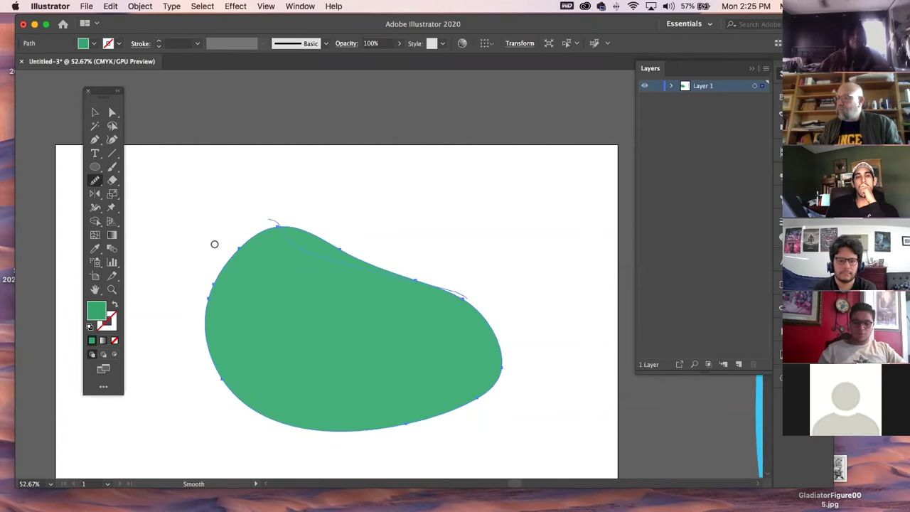
# Deselect, pan the artboard up-left, and reselect the green blob.
pyautogui.click(98, 113)
pyautogui.click(170, 131)
pyautogui.press('space')
pyautogui.moveTo(458, 322); pyautogui.dragTo(483, 286)
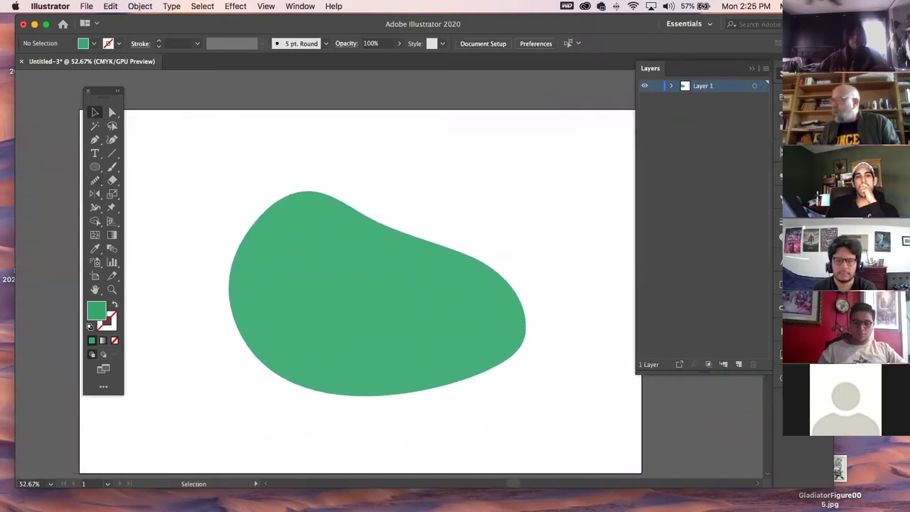
pyautogui.click(399, 285)
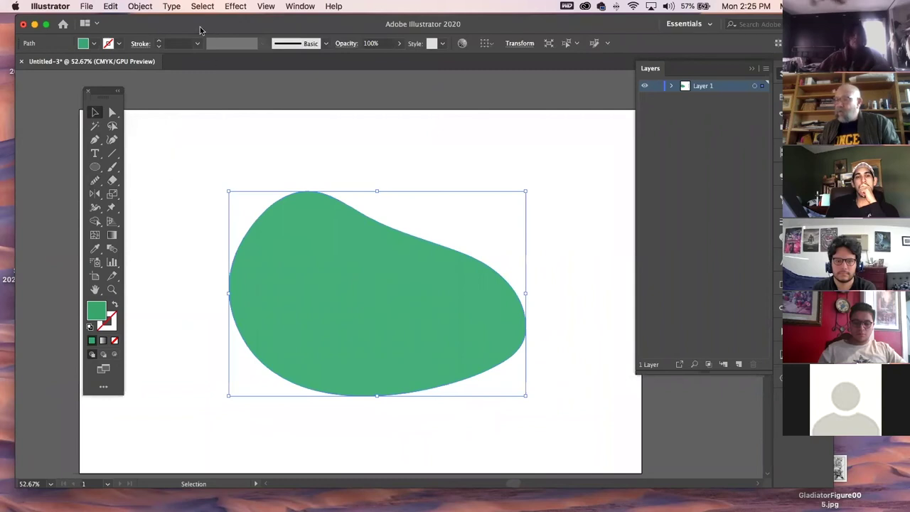
pyautogui.moveTo(200, 30); pyautogui.dragTo(180, 28)
# Fill the blob with a linear gradient and make its left stop green.
pyautogui.click(111, 234)
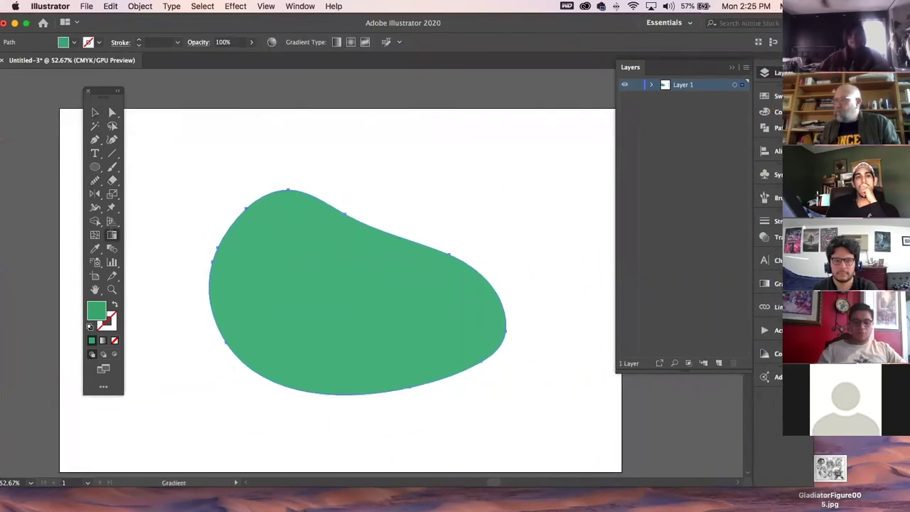
pyautogui.doubleClick(112, 235)
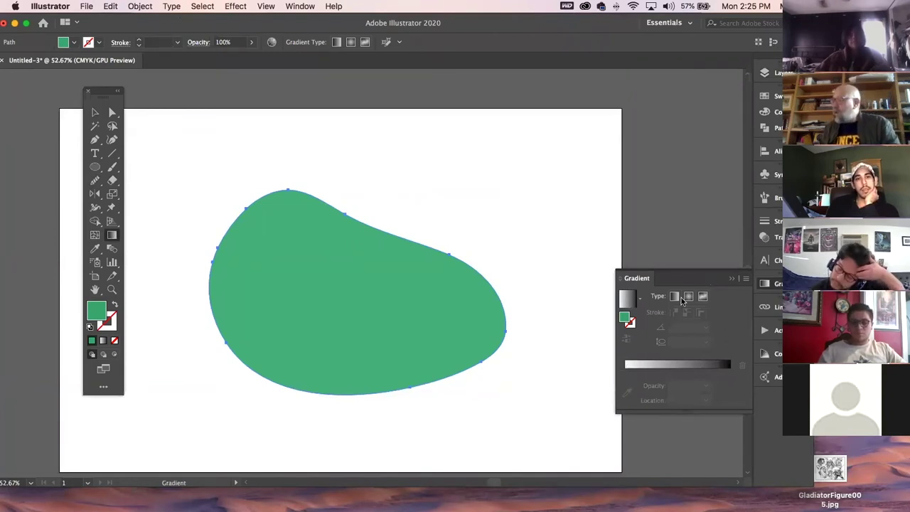
pyautogui.click(674, 365)
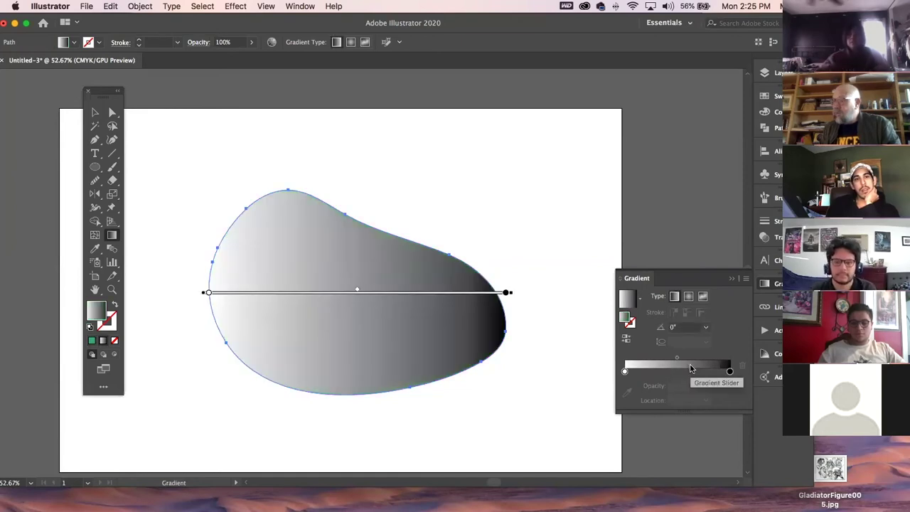
pyautogui.doubleClick(625, 371)
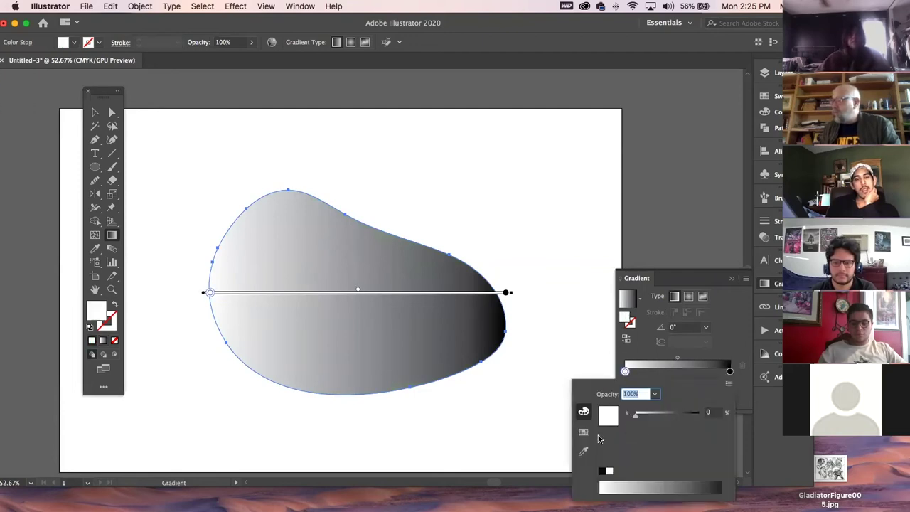
pyautogui.click(584, 431)
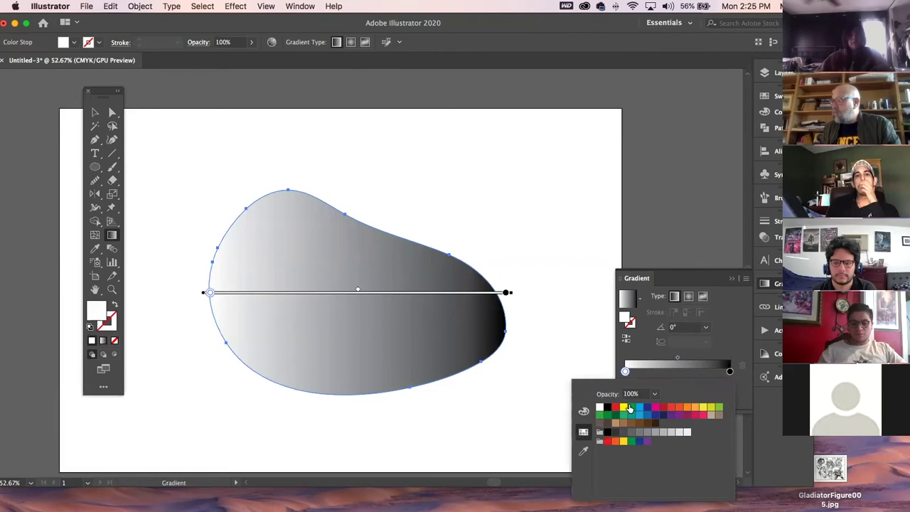
pyautogui.click(631, 408)
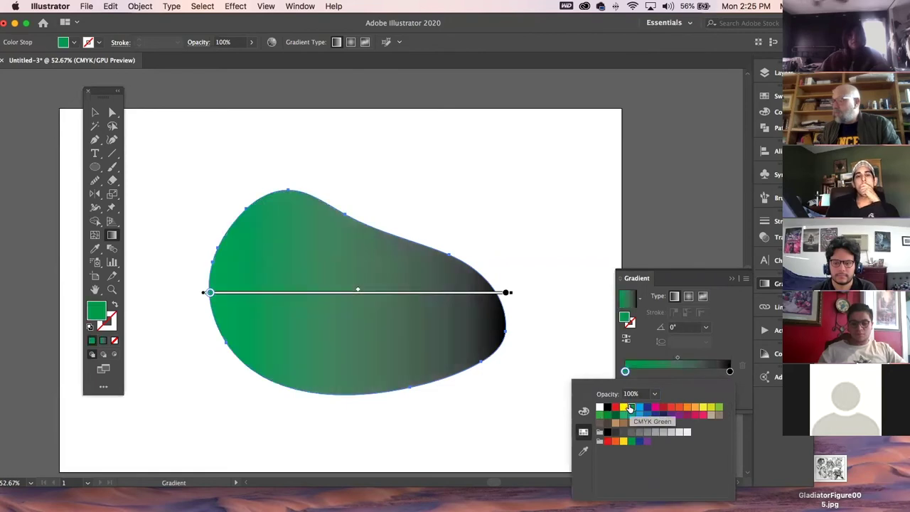
pyautogui.click(506, 293)
# Change the right gradient stop from black to tan.
pyautogui.click(506, 293)
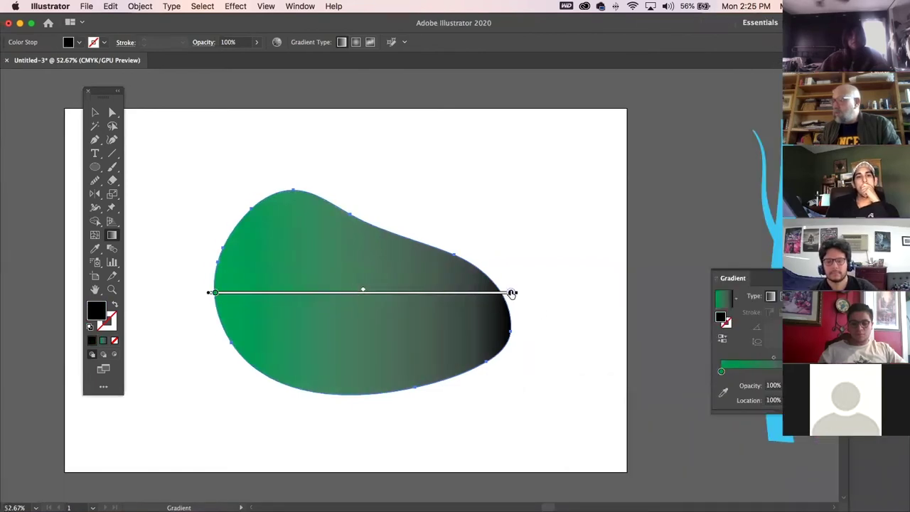
pyautogui.doubleClick(512, 293)
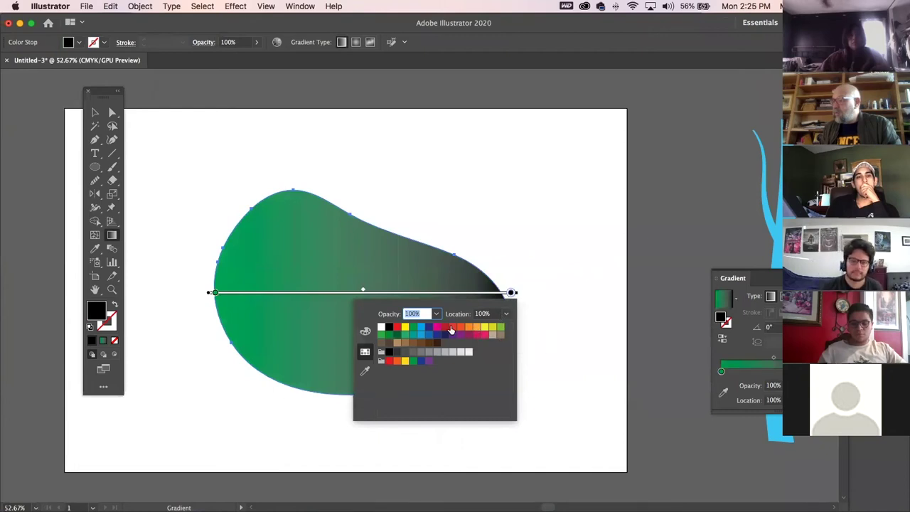
pyautogui.click(398, 344)
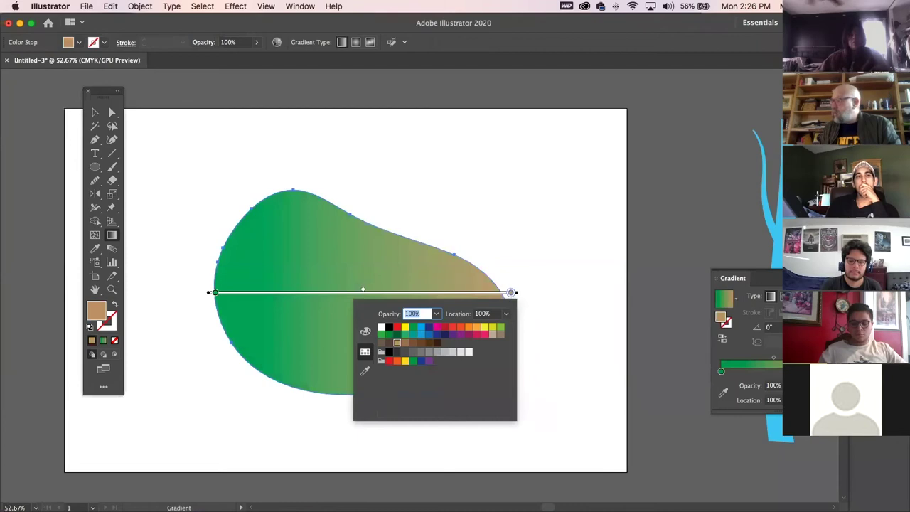
pyautogui.click(365, 333)
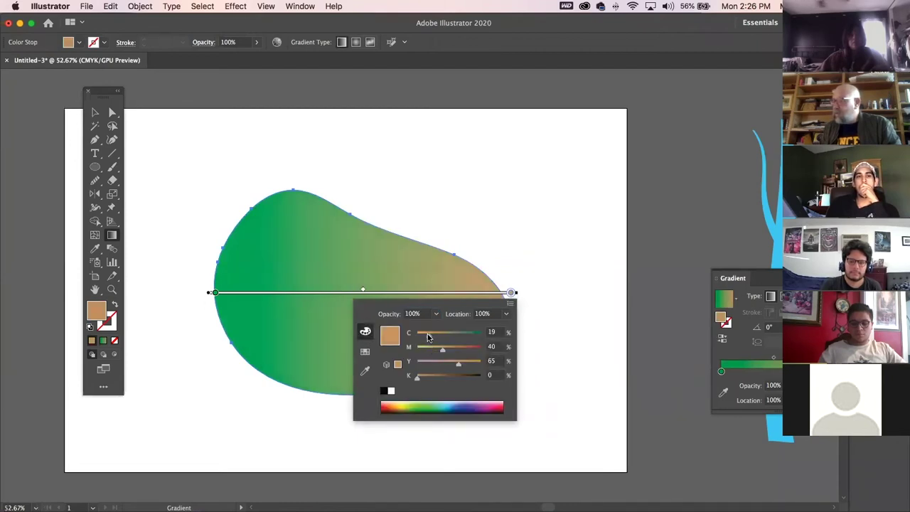
pyautogui.click(97, 113)
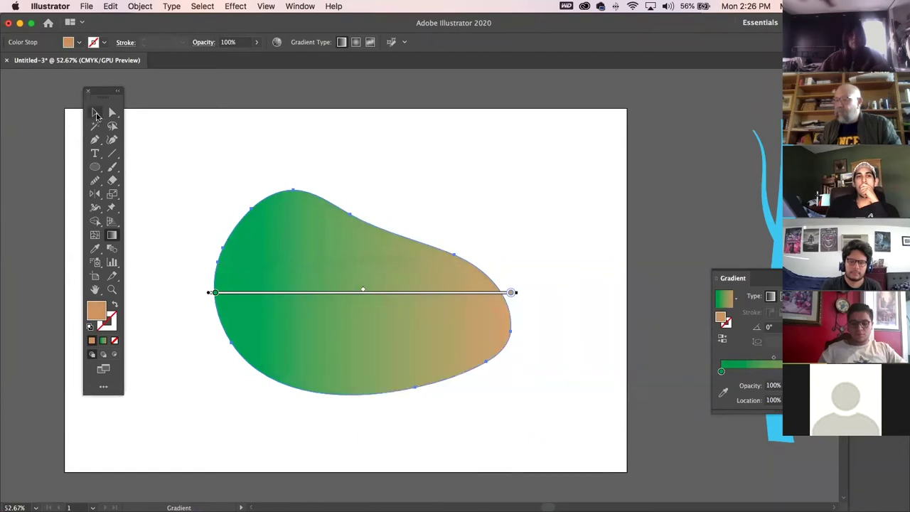
# Reselect the gradient blob and drag the Gradient panel beside it.
pyautogui.click(95, 112)
pyautogui.click(293, 162)
pyautogui.click(379, 318)
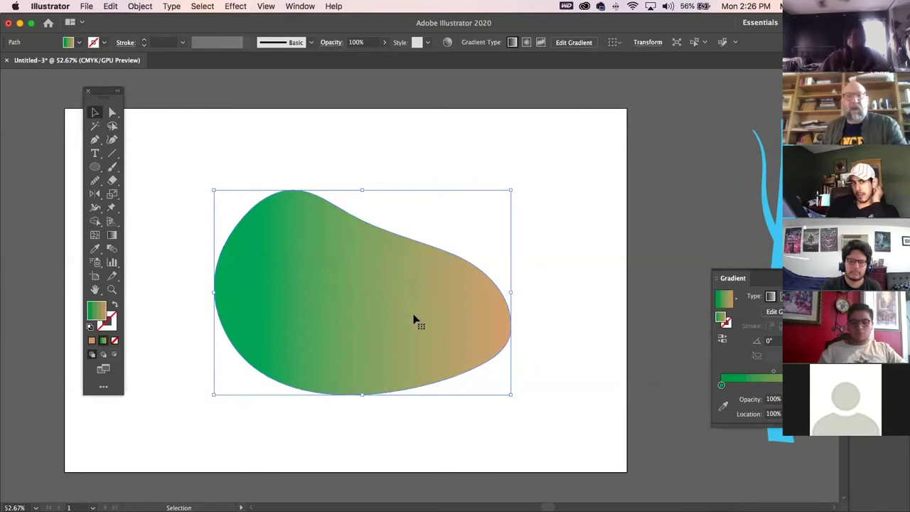
pyautogui.moveTo(805, 280); pyautogui.dragTo(576, 115)
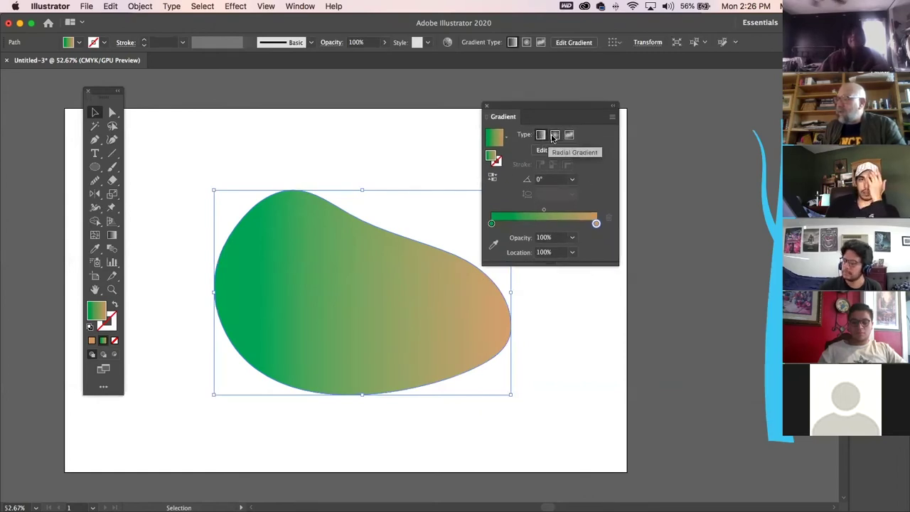
# Try a radial gradient on the blob with the Gradient tool, then undo it.
pyautogui.click(554, 135)
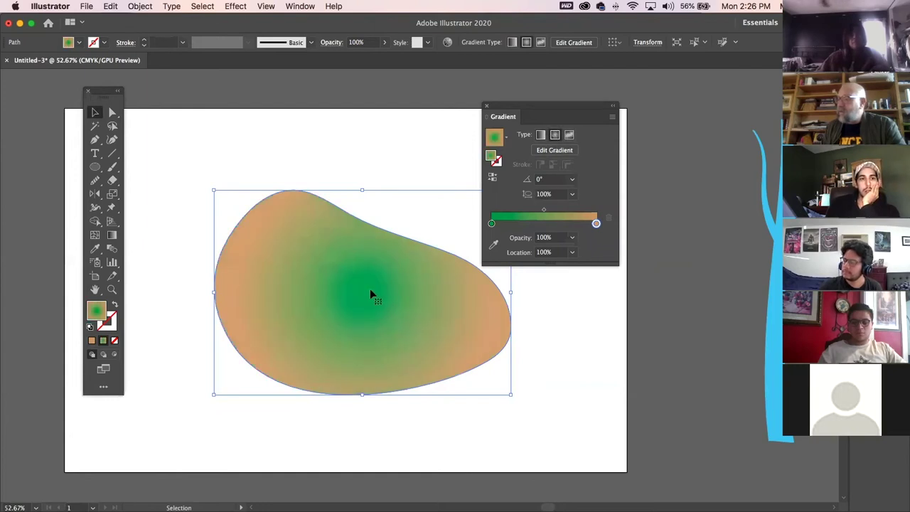
pyautogui.click(111, 234)
pyautogui.moveTo(372, 291)
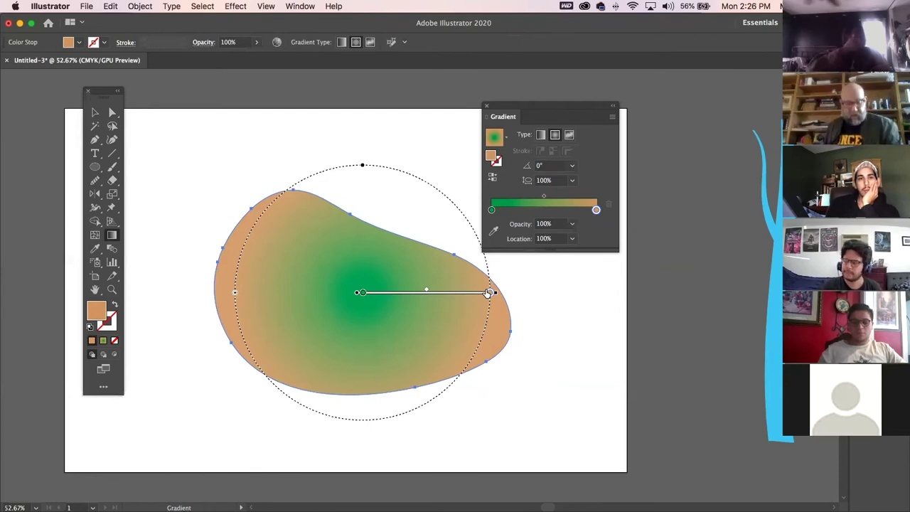
pyautogui.press('super+z')
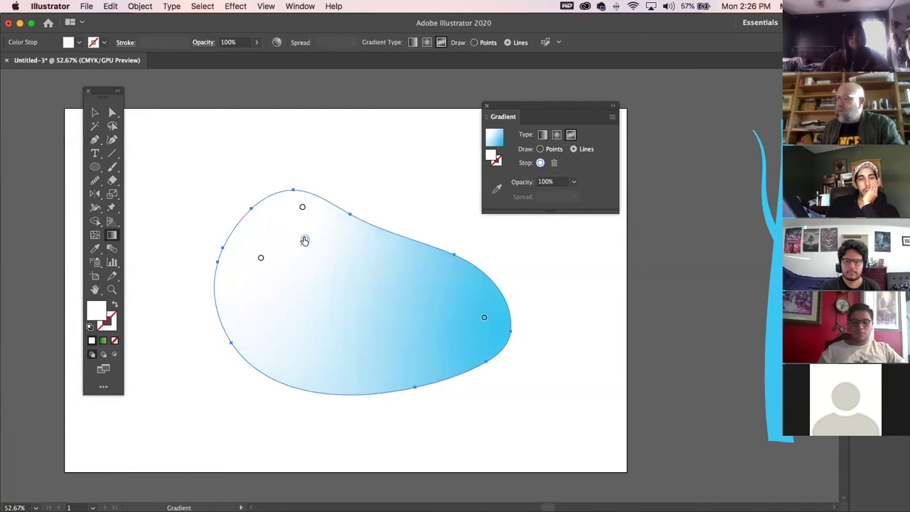
# Make the first freeform gradient point pink and add another colour point in Points mode.
pyautogui.doubleClick(304, 240)
pyautogui.moveTo(230, 299); pyautogui.dragTo(256, 298)
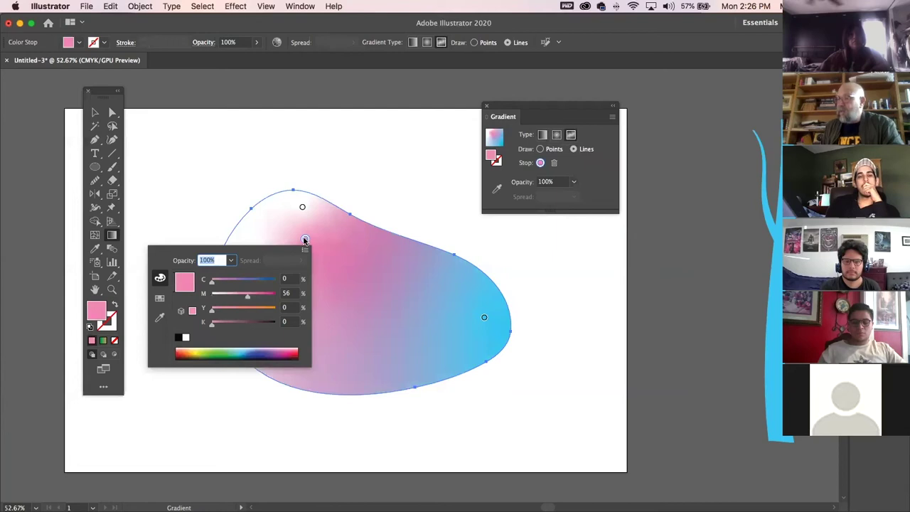
pyautogui.click(304, 241)
pyautogui.moveTo(304, 240)
pyautogui.mouseDown()
pyautogui.moveTo(291, 272)
pyautogui.moveTo(301, 243)
pyautogui.mouseUp()
pyautogui.click(260, 259)
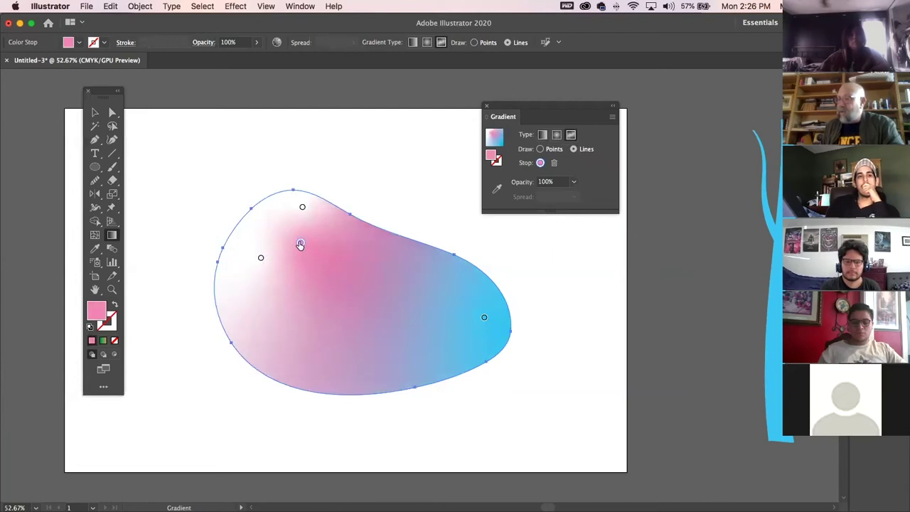
pyautogui.click(540, 150)
pyautogui.moveTo(540, 116); pyautogui.dragTo(211, 86)
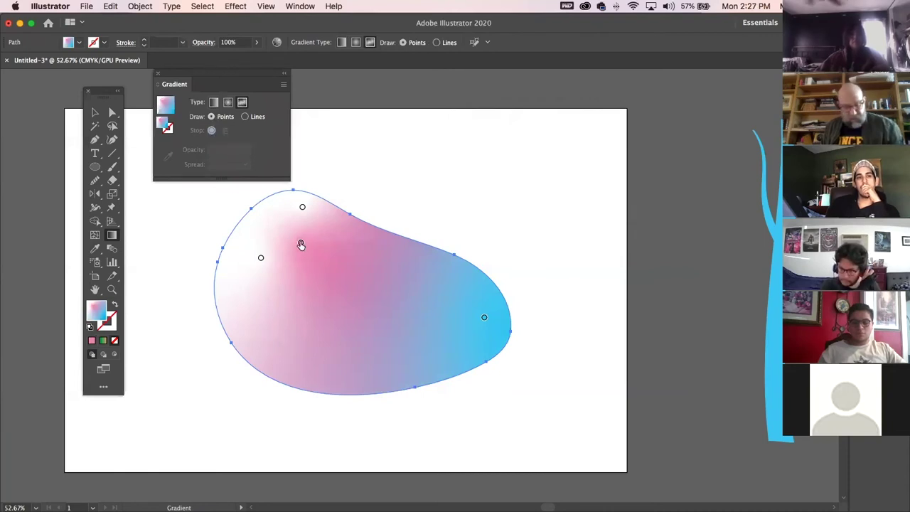
pyautogui.moveTo(301, 246)
pyautogui.mouseDown()
pyautogui.moveTo(355, 318)
pyautogui.moveTo(318, 240)
pyautogui.moveTo(301, 249)
pyautogui.mouseUp()
# Add an orange colour point in the lower blob and move it up and left.
pyautogui.click(357, 352)
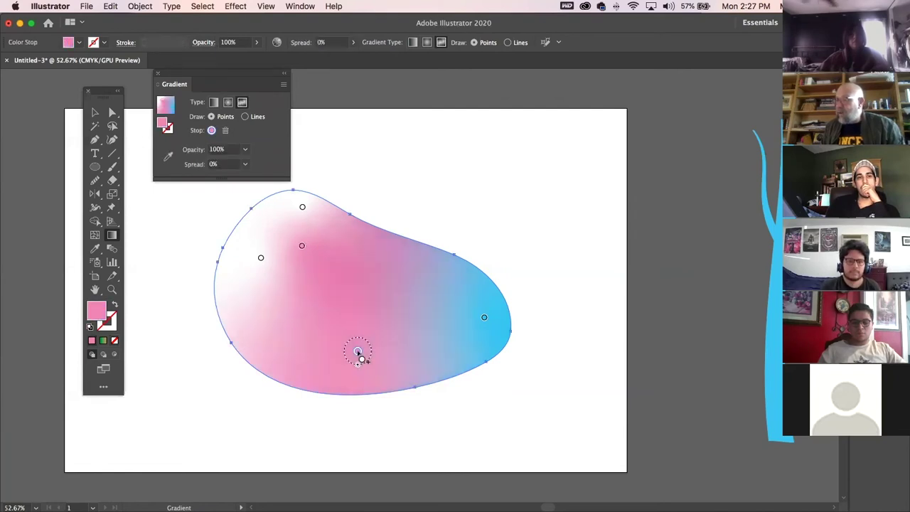
pyautogui.doubleClick(358, 352)
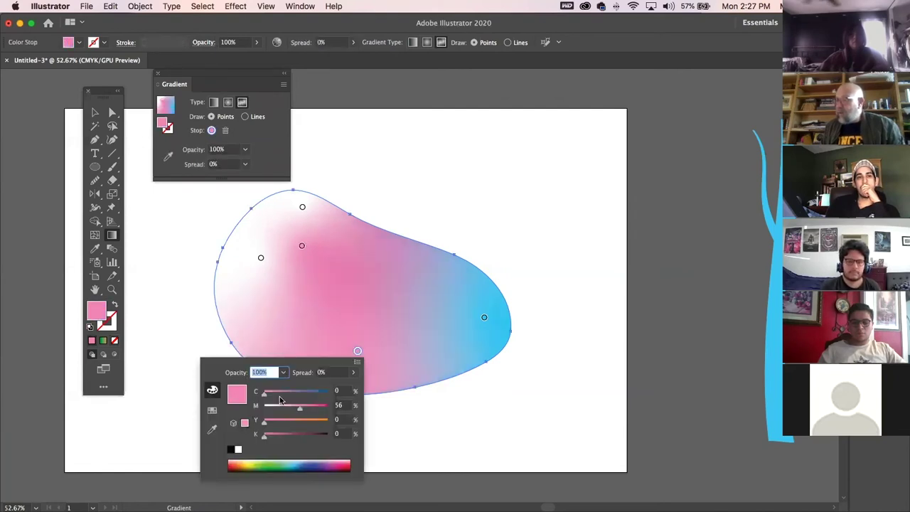
pyautogui.click(237, 463)
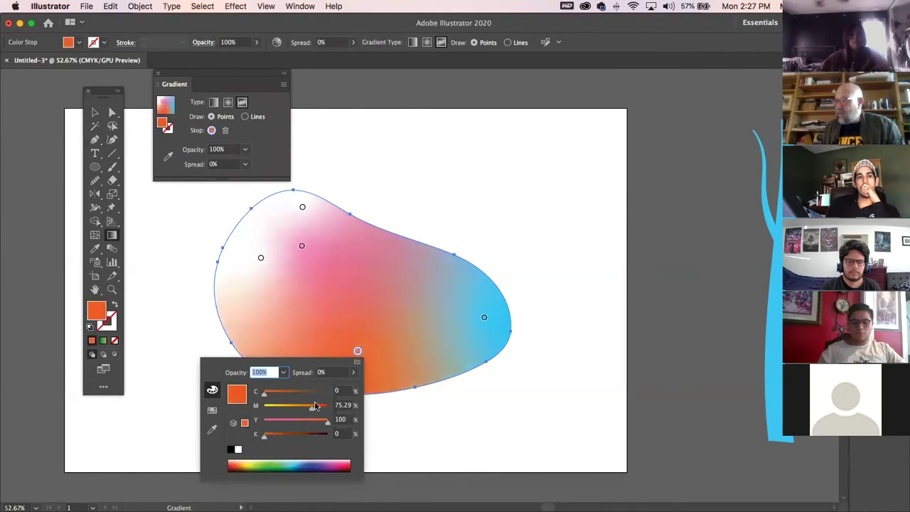
pyautogui.click(357, 351)
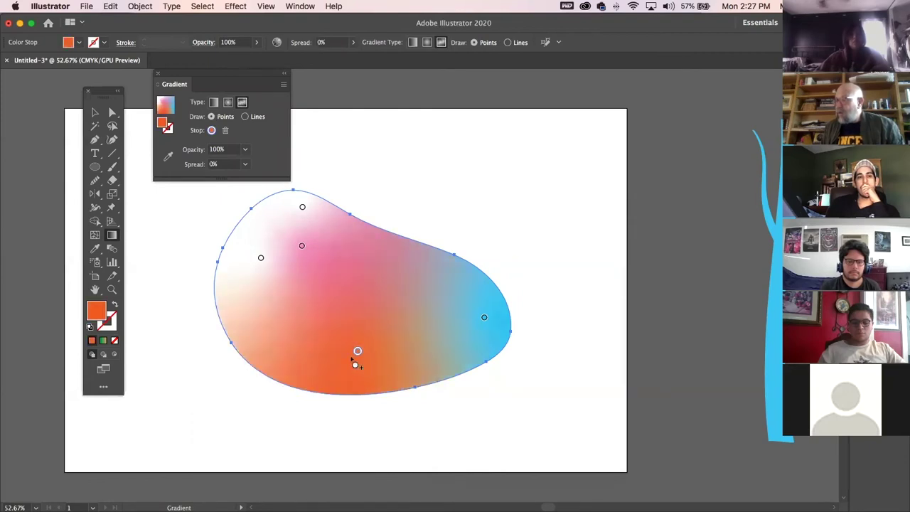
pyautogui.moveTo(357, 364)
pyautogui.mouseDown()
pyautogui.moveTo(359, 379)
pyautogui.moveTo(357, 356)
pyautogui.moveTo(357, 365)
pyautogui.mouseUp()
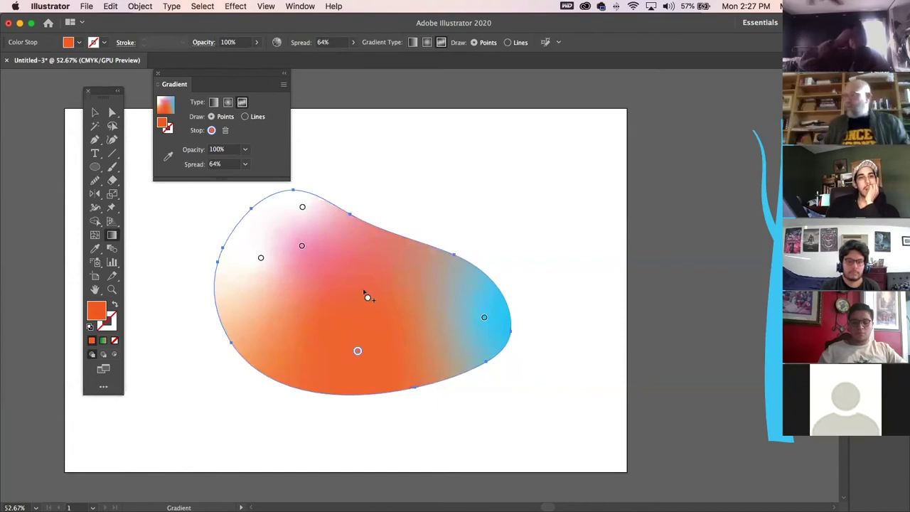
pyautogui.moveTo(359, 352); pyautogui.dragTo(278, 318)
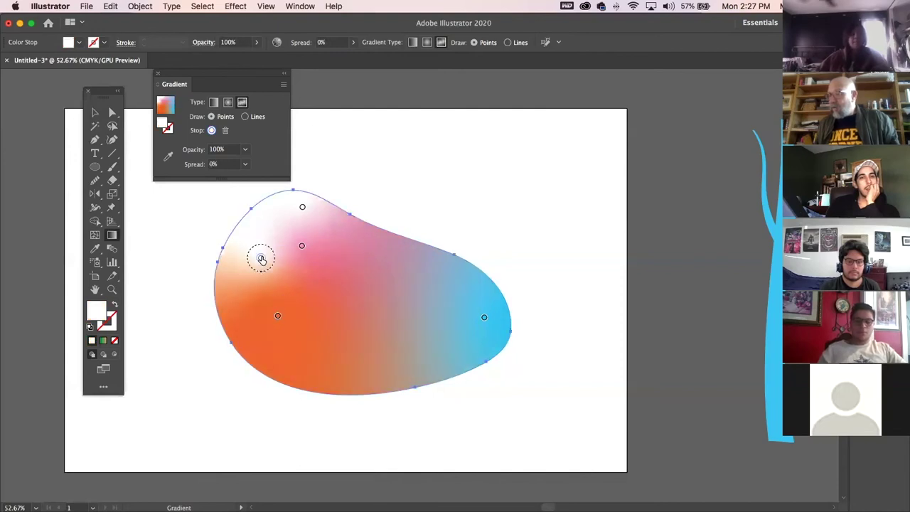
# Delete the white point, lighten the pink to magenta 29, and center the orange point at 0% spread.
pyautogui.moveTo(261, 259); pyautogui.dragTo(302, 209)
pyautogui.click(303, 211)
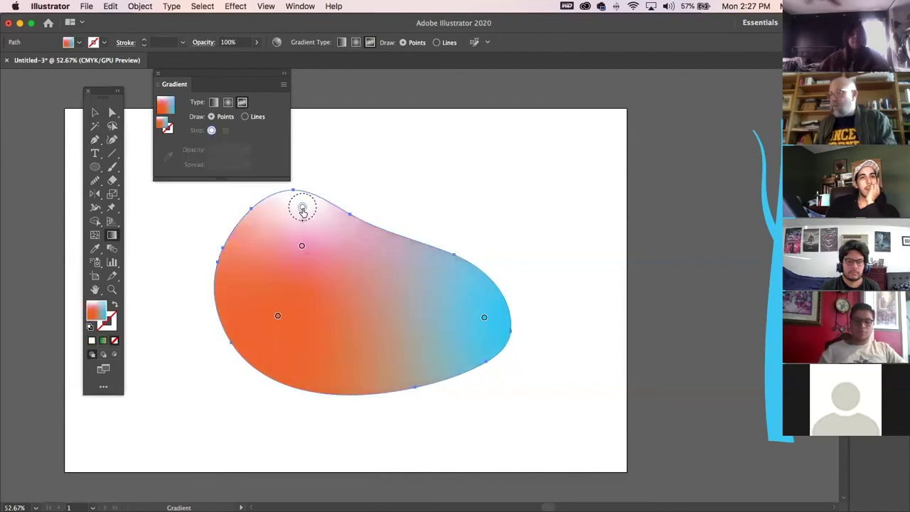
pyautogui.press('Delete')
pyautogui.moveTo(304, 247); pyautogui.dragTo(277, 216)
pyautogui.doubleClick(276, 215)
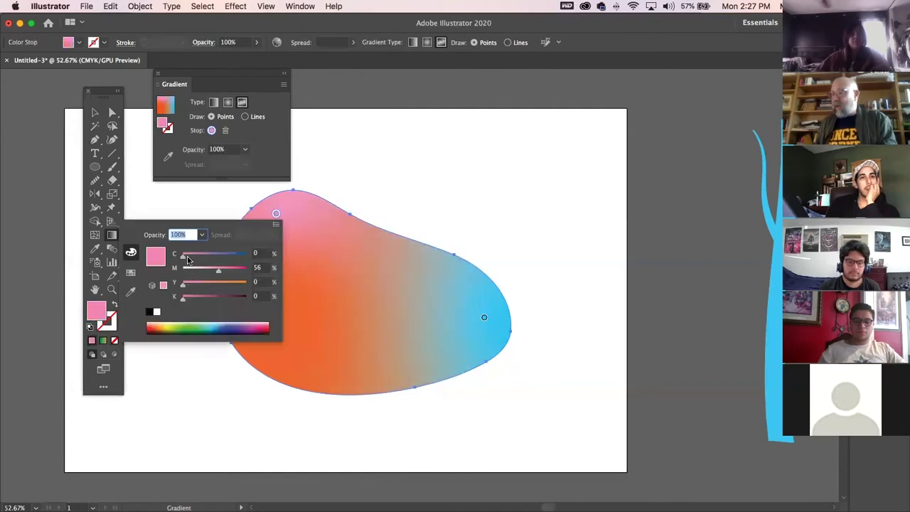
pyautogui.moveTo(217, 273); pyautogui.dragTo(200, 269)
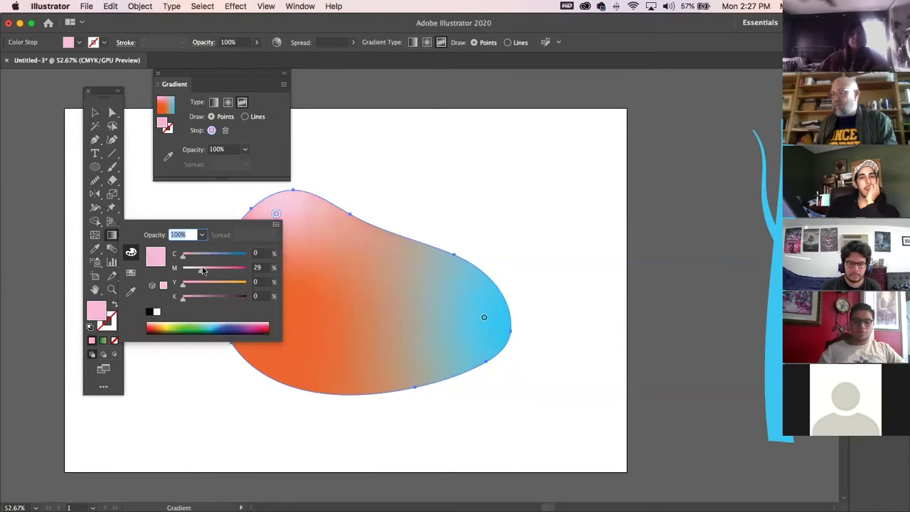
pyautogui.click(212, 206)
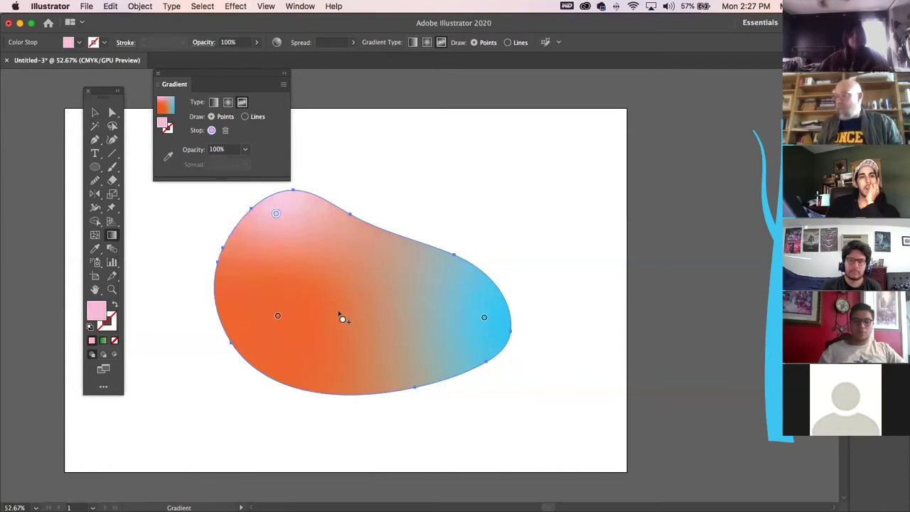
pyautogui.moveTo(278, 318); pyautogui.dragTo(327, 306)
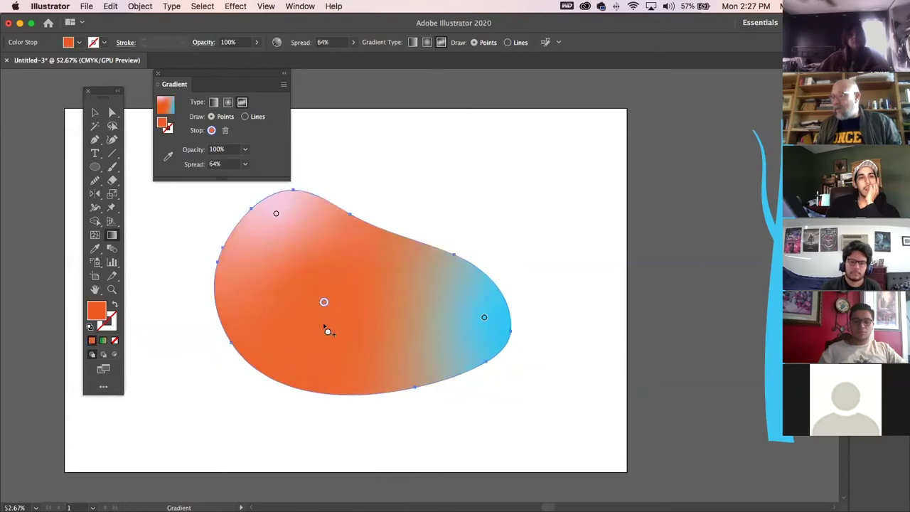
pyautogui.moveTo(323, 324)
pyautogui.mouseDown()
pyautogui.moveTo(333, 347)
pyautogui.moveTo(327, 319)
pyautogui.mouseUp()
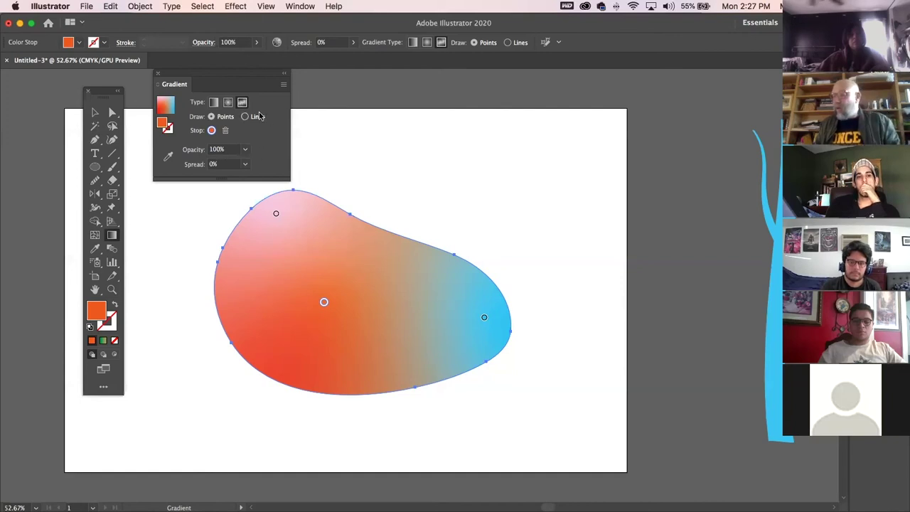
# Place white gradient-line stops along the blob's lower edge and up its right side.
pyautogui.click(246, 118)
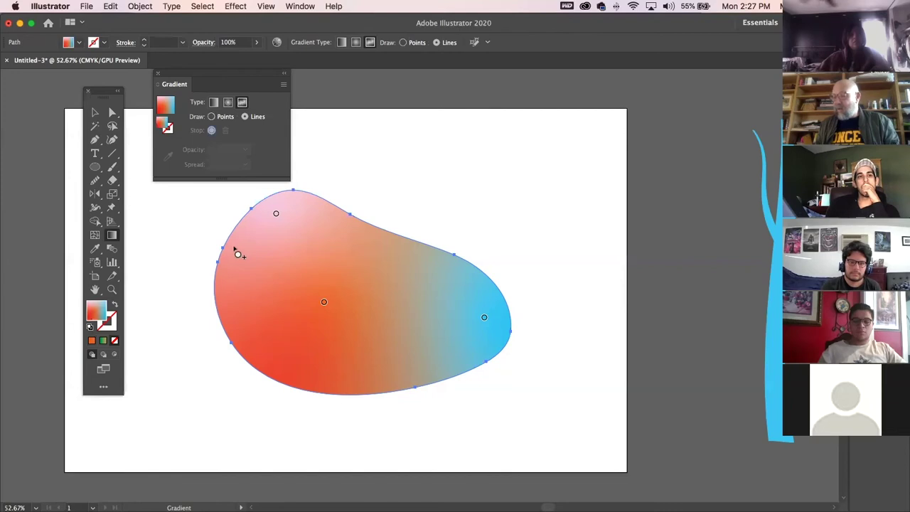
pyautogui.click(244, 242)
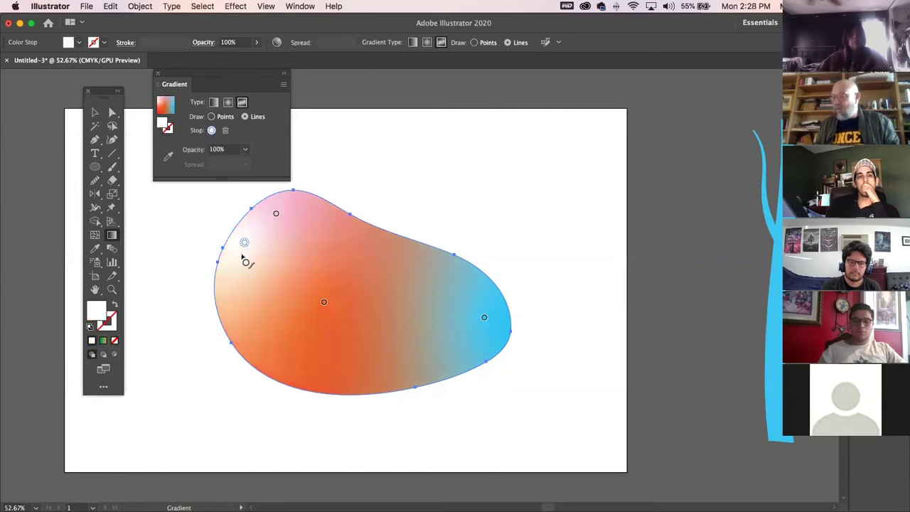
pyautogui.click(264, 339)
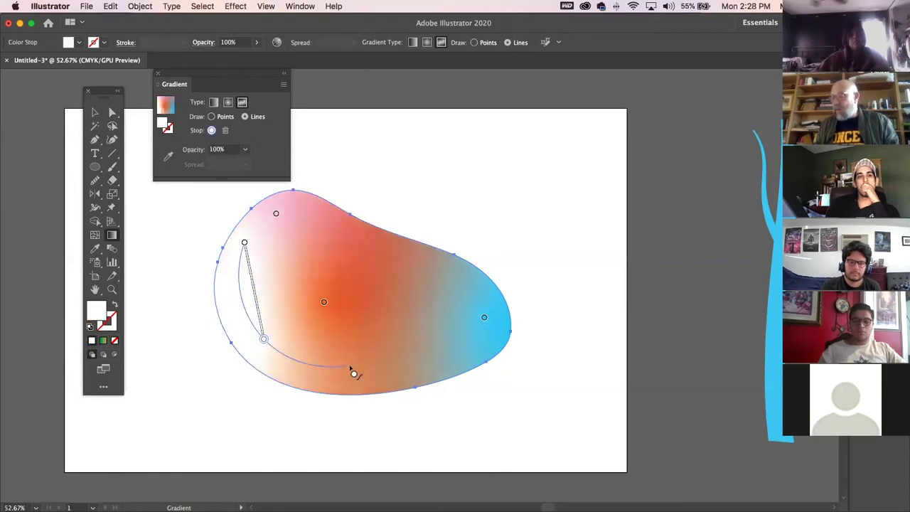
pyautogui.click(357, 366)
pyautogui.click(427, 360)
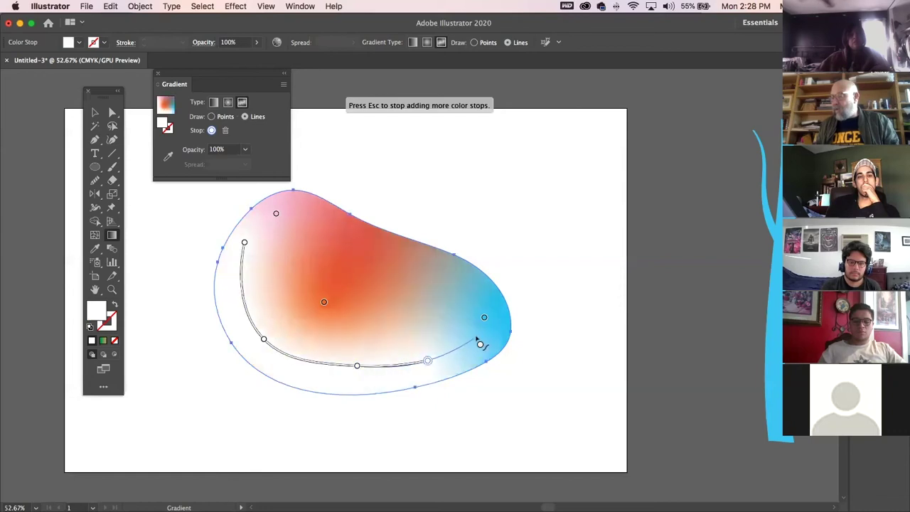
pyautogui.click(483, 328)
pyautogui.press('Escape')
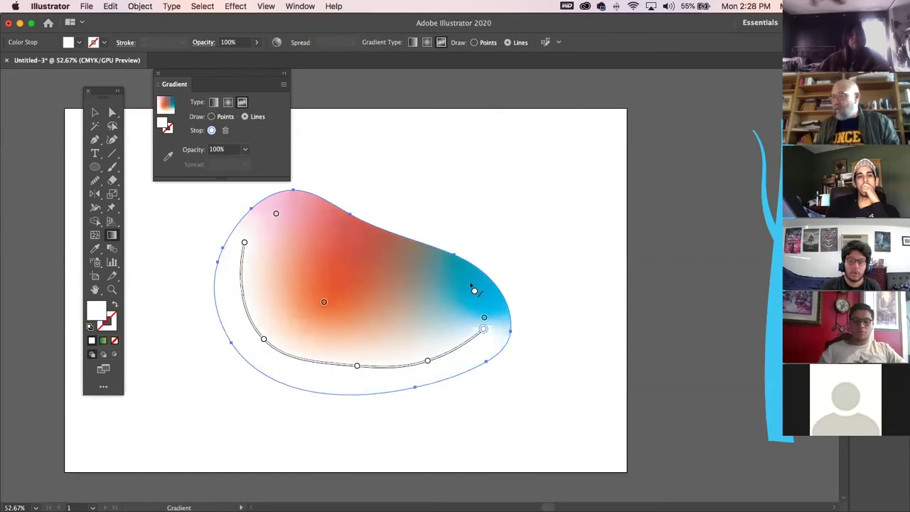
pyautogui.click(489, 296)
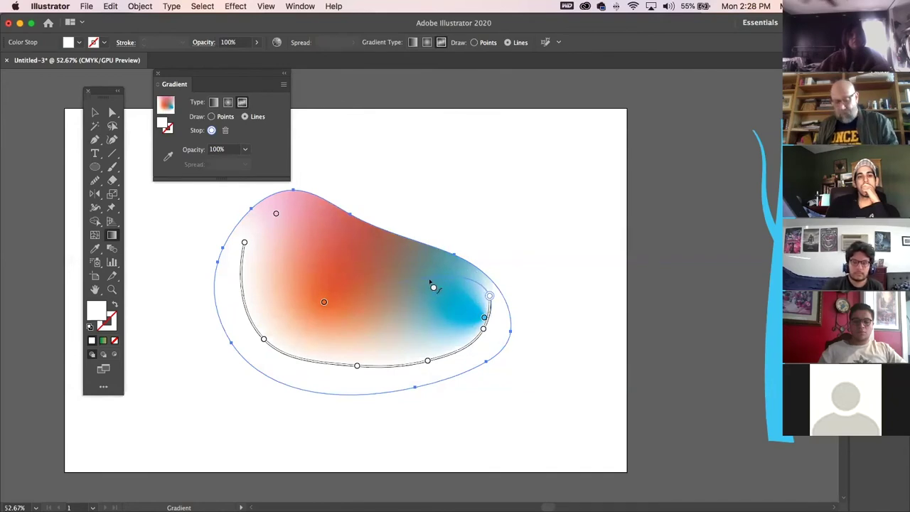
# Reselect the blob and draw a new gradient line from the red point with two stops.
pyautogui.press('v')
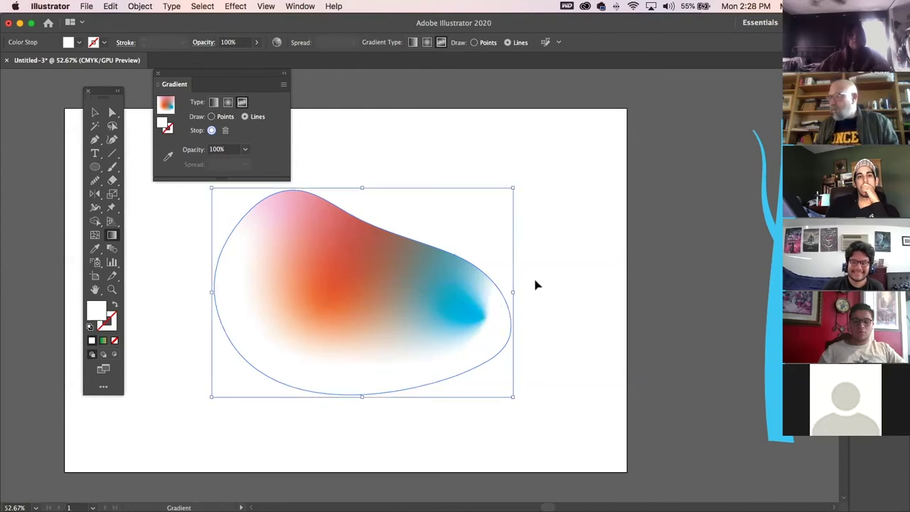
pyautogui.click(536, 287)
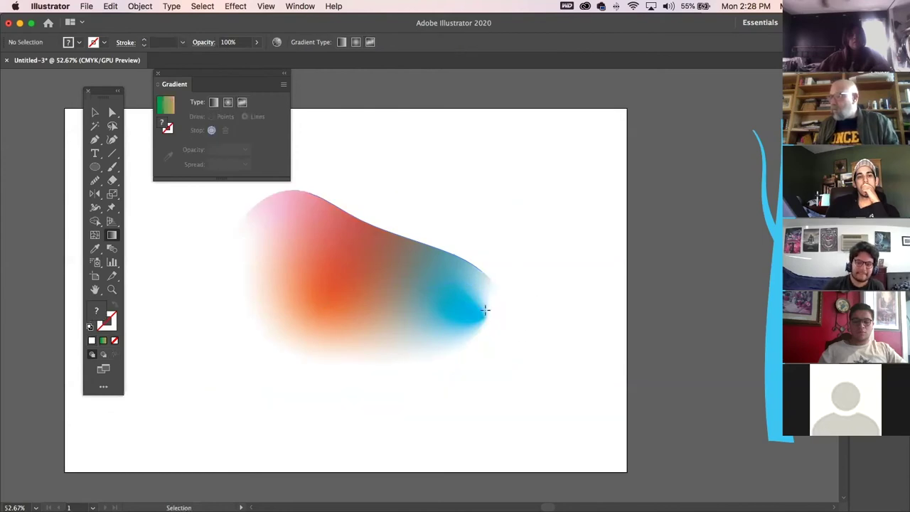
pyautogui.click(383, 302)
pyautogui.press('g')
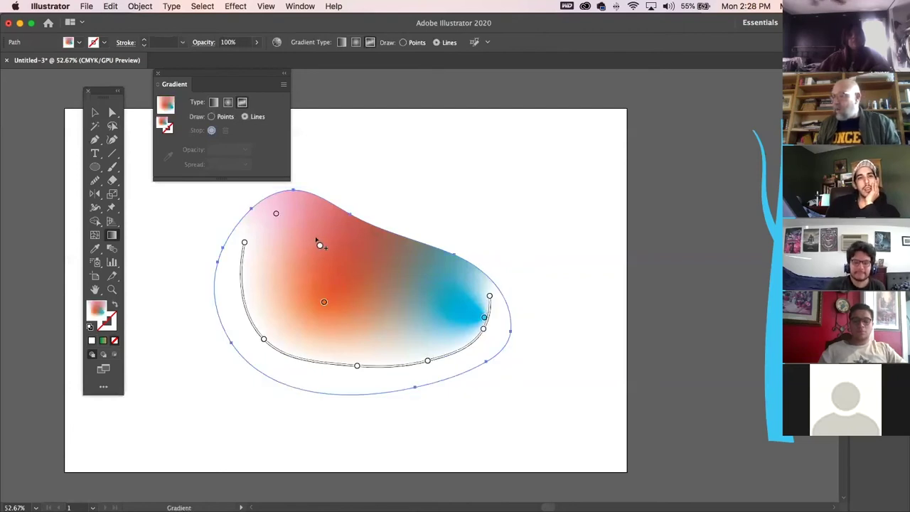
pyautogui.click(311, 236)
pyautogui.click(402, 286)
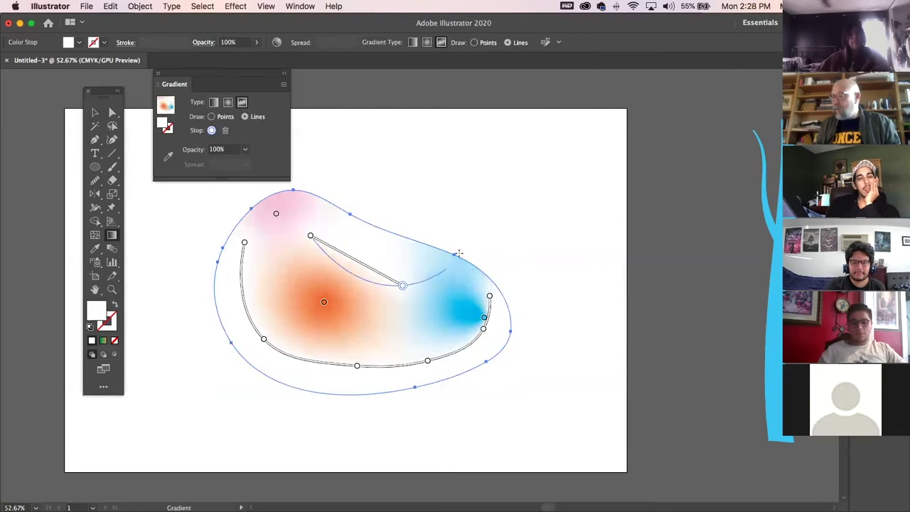
pyautogui.click(411, 332)
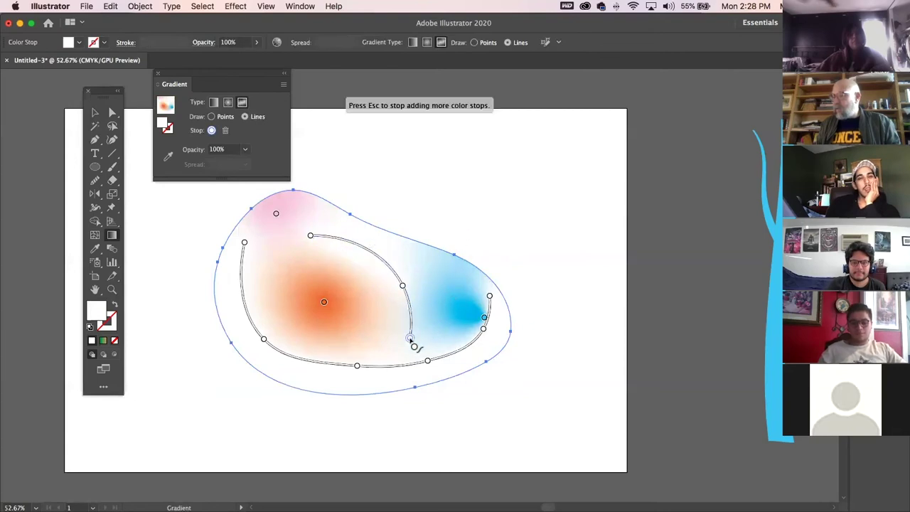
pyautogui.press('Escape')
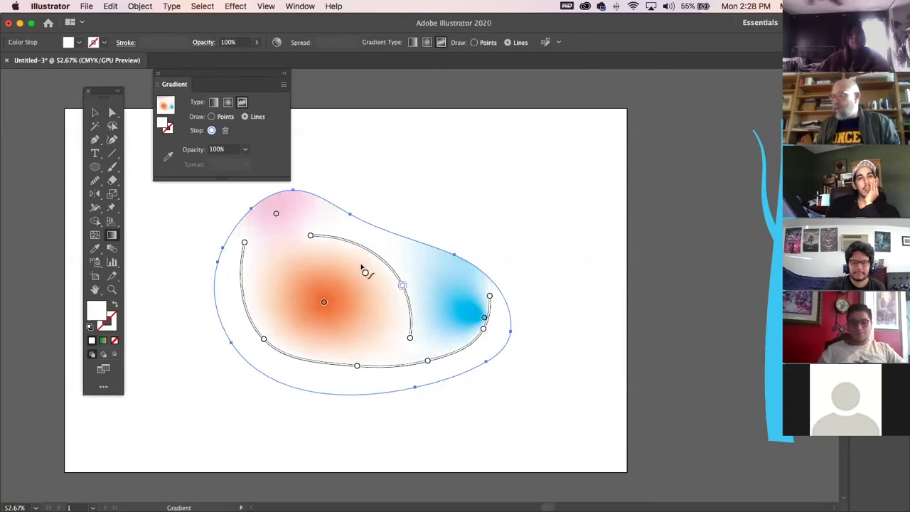
# Tint two white stops light blue at 50% cyan, then deselect to preview.
pyautogui.doubleClick(402, 288)
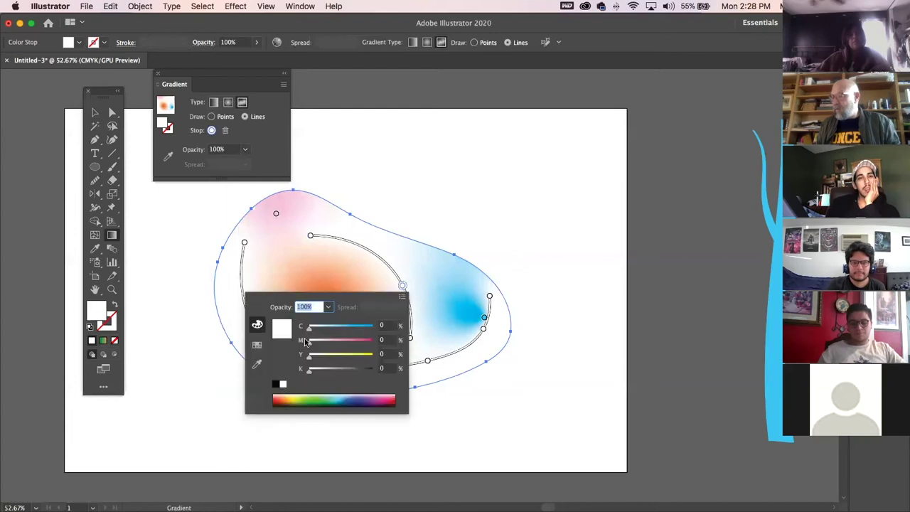
pyautogui.moveTo(309, 330); pyautogui.dragTo(343, 330)
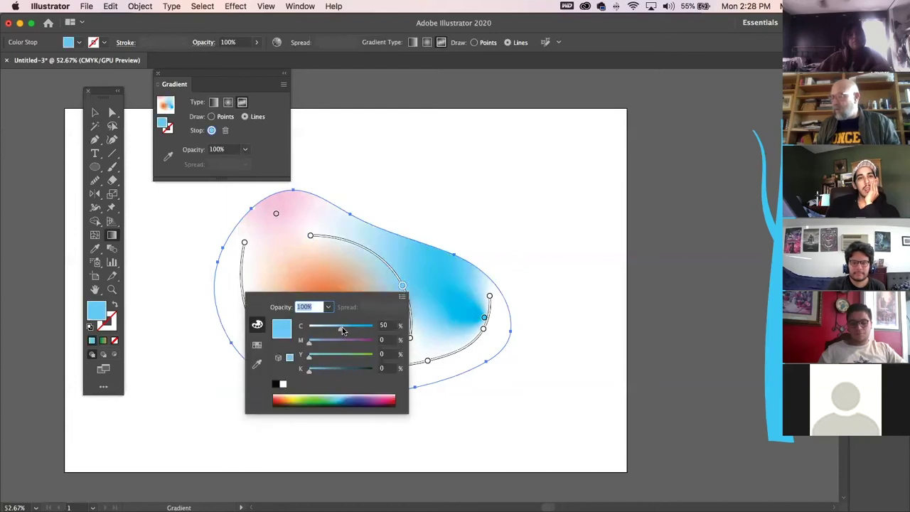
pyautogui.doubleClick(310, 236)
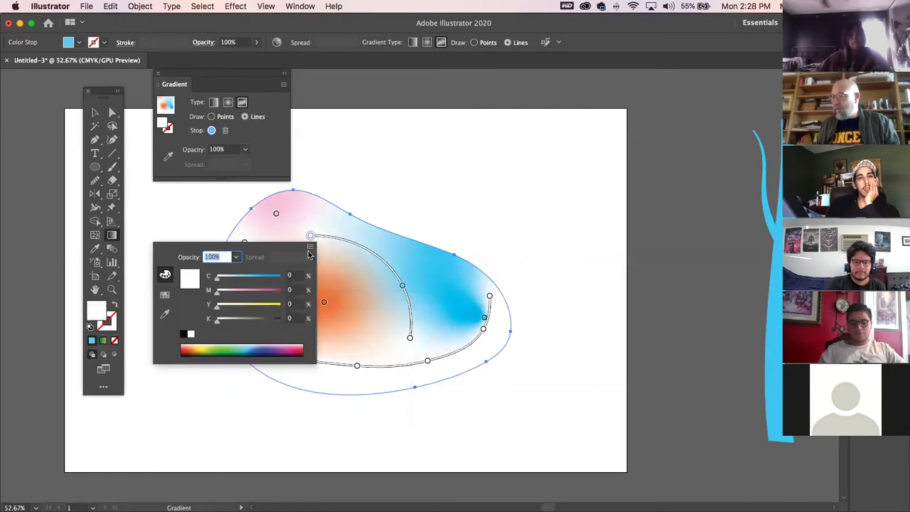
pyautogui.moveTo(216, 281); pyautogui.dragTo(248, 279)
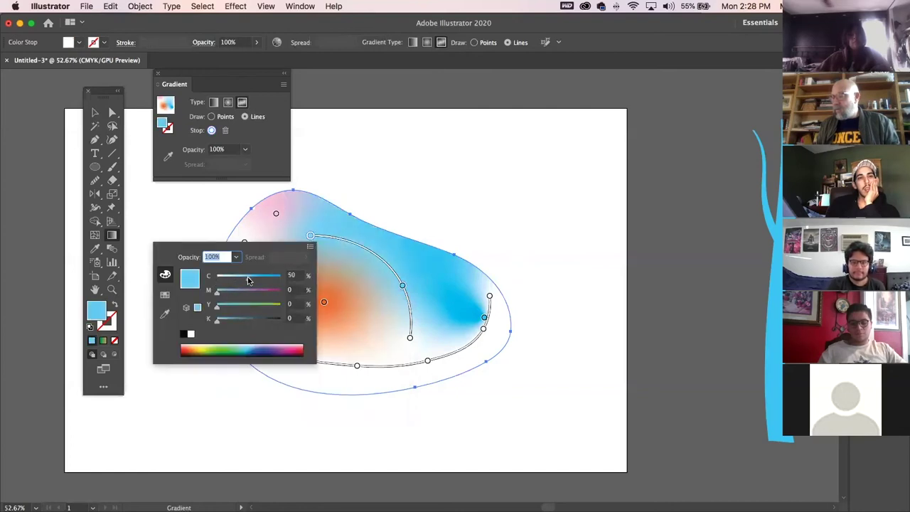
pyautogui.click(93, 114)
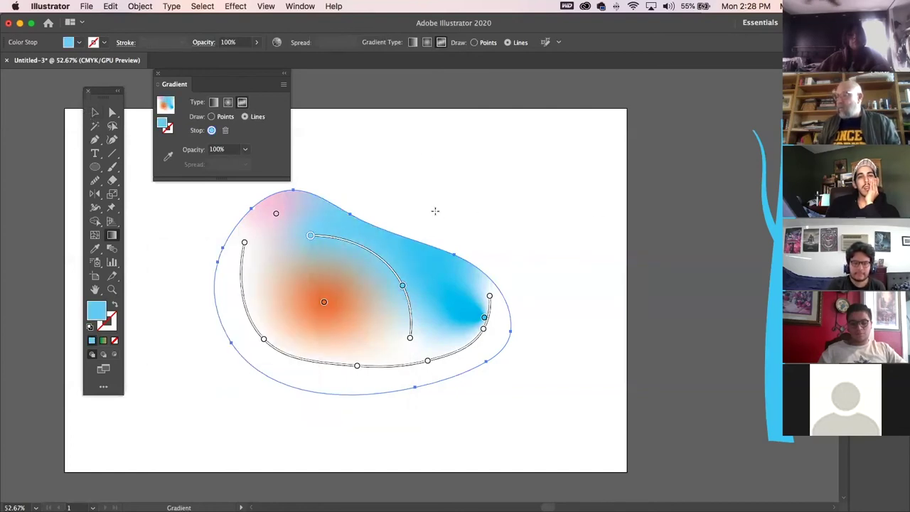
pyautogui.click(95, 113)
pyautogui.click(528, 194)
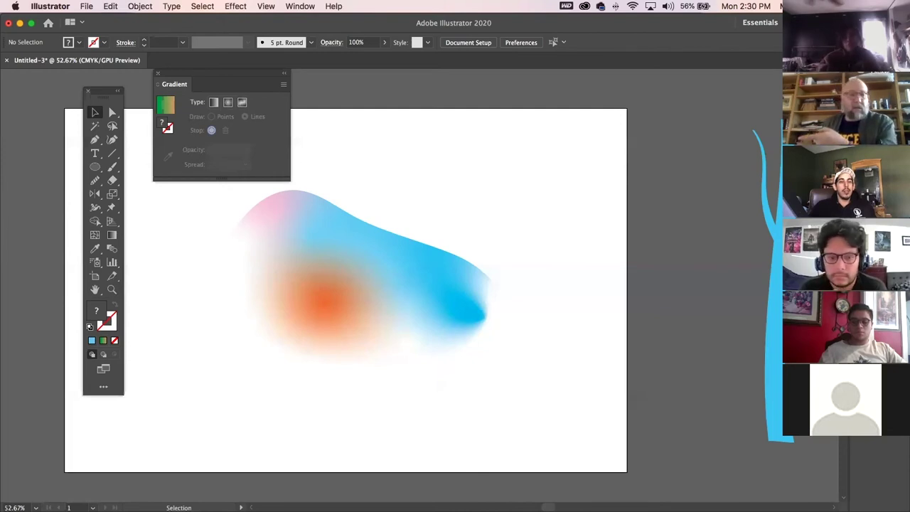
# After visiting Outlook and toggling the panels with Tab, select and delete the gradient blob.
pyautogui.press('super+Tab')
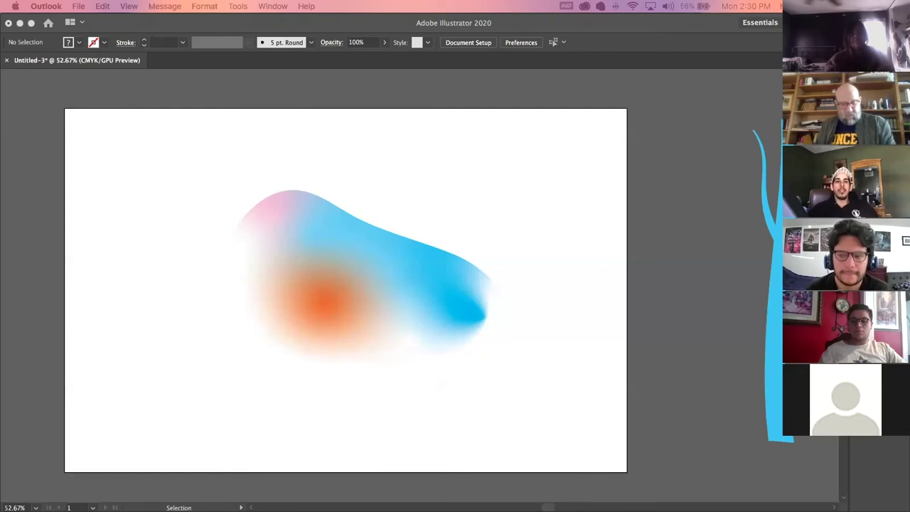
pyautogui.press('super+Tab')
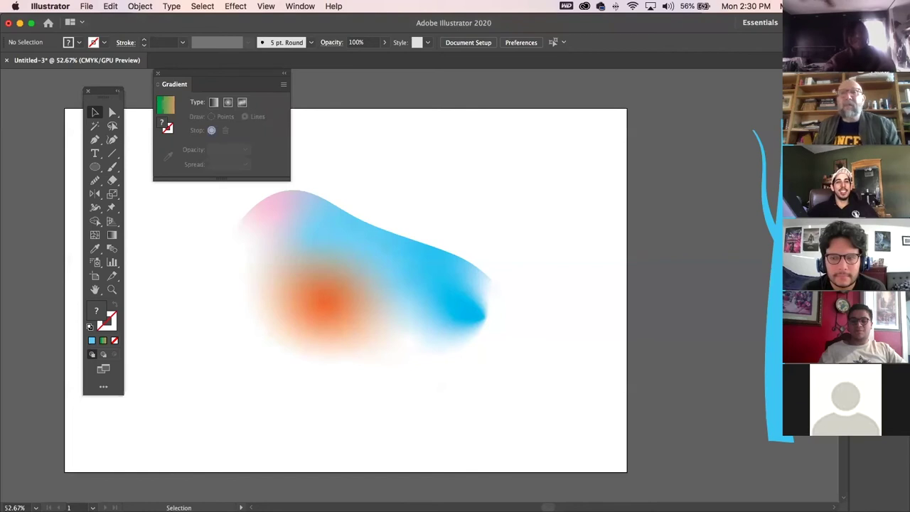
pyautogui.press('Tab')
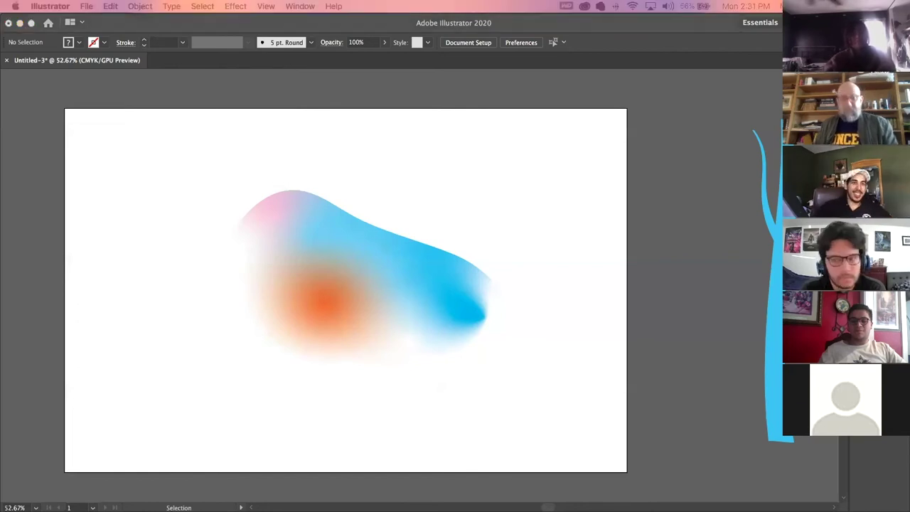
pyautogui.press('Tab')
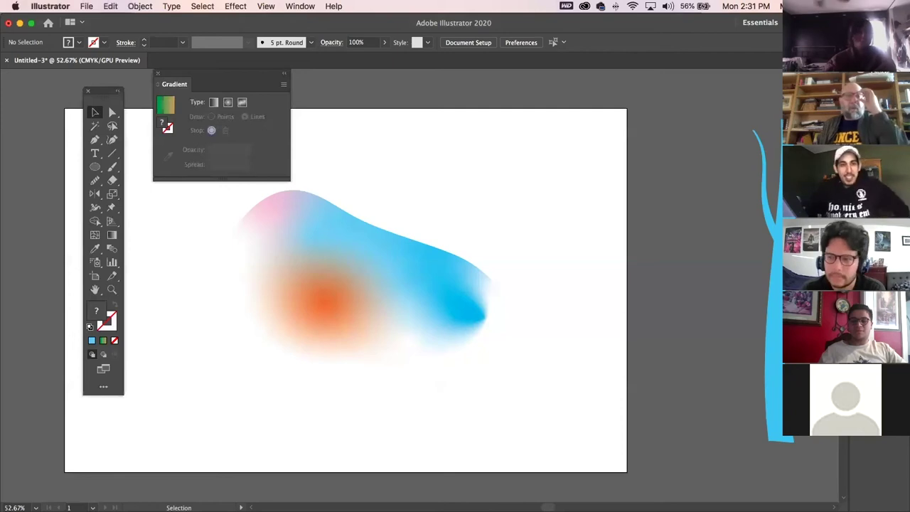
pyautogui.press('Tab')
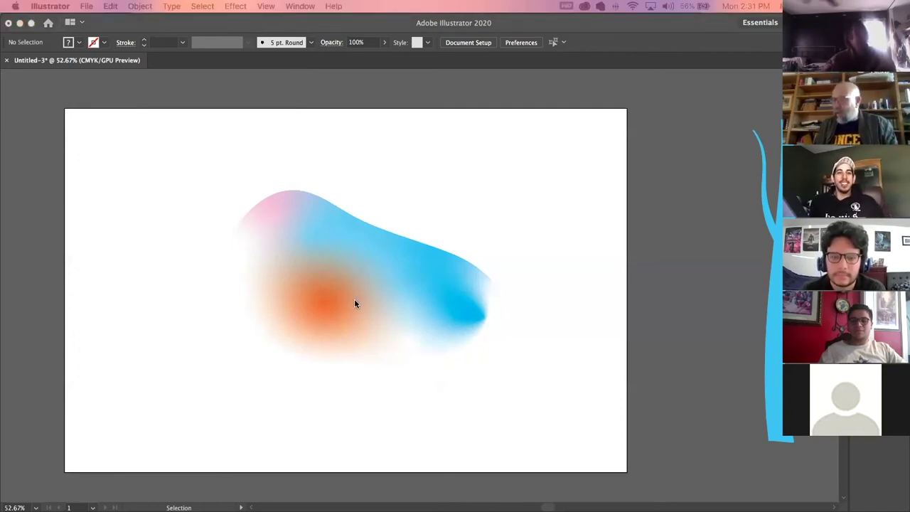
pyautogui.press('Tab')
pyautogui.click(372, 260)
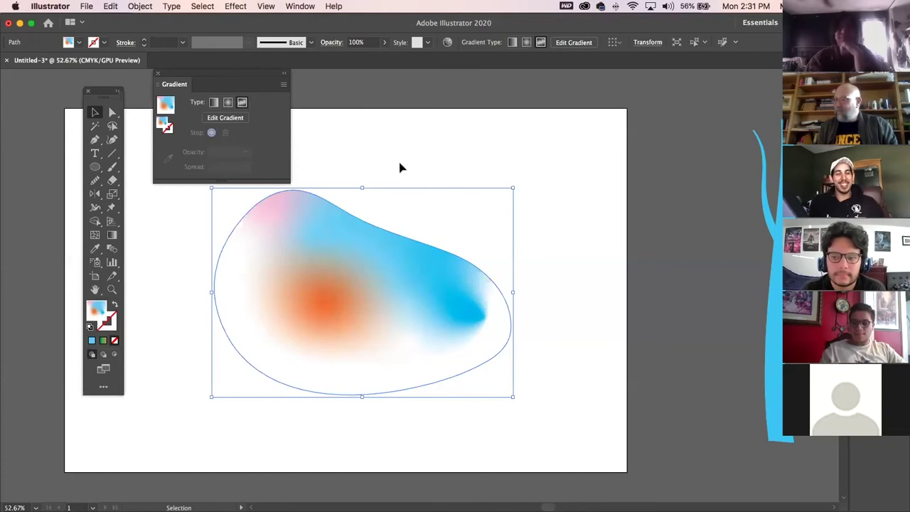
pyautogui.press('Delete')
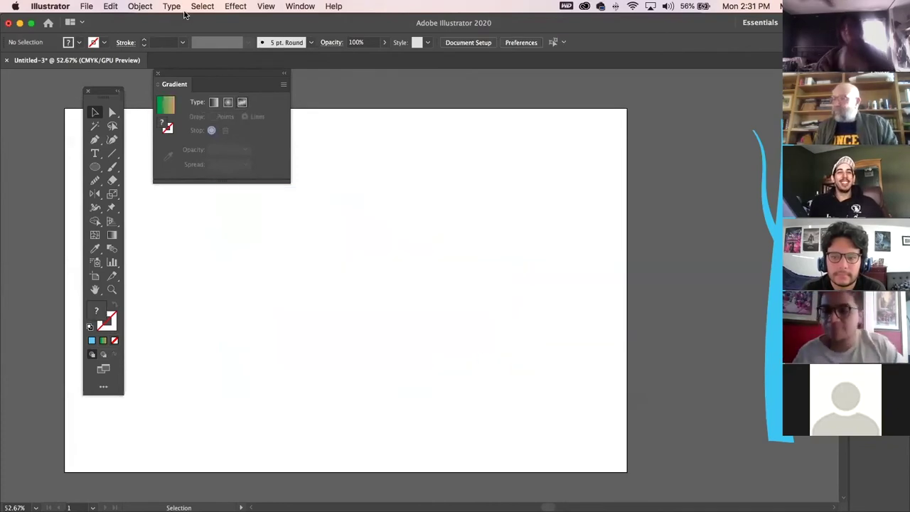
# Move the Gradient panel to the far corner and open the Window > Workspace submenu.
pyautogui.moveTo(177, 74); pyautogui.dragTo(490, 193)
pyautogui.click(301, 6)
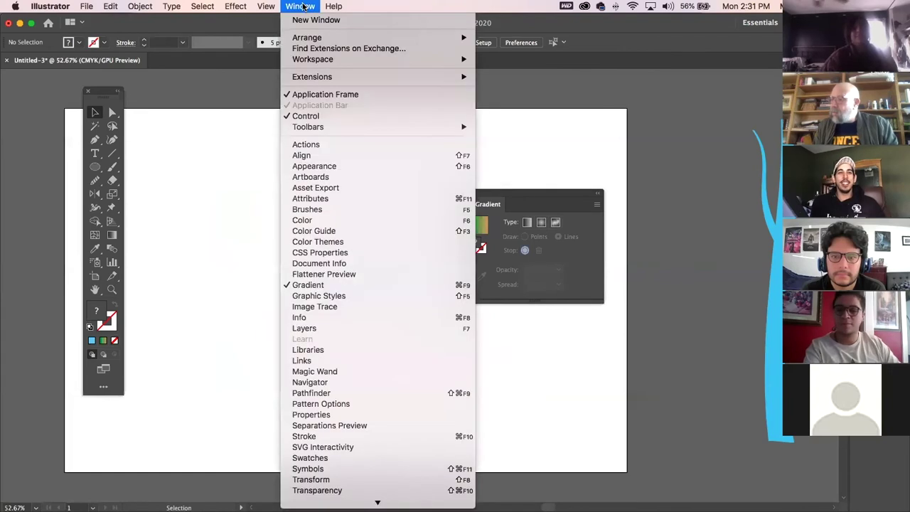
pyautogui.moveTo(380, 62)
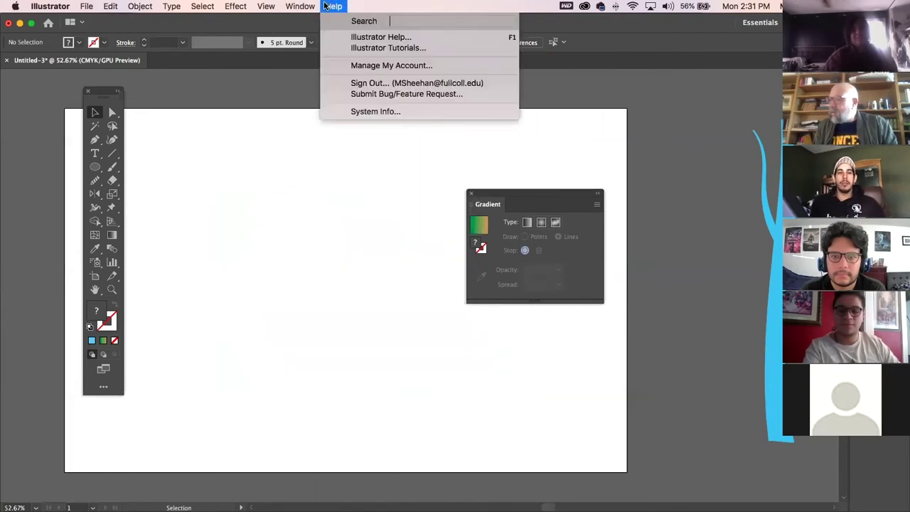
pyautogui.click(301, 6)
pyautogui.moveTo(540, 194); pyautogui.dragTo(876, 377)
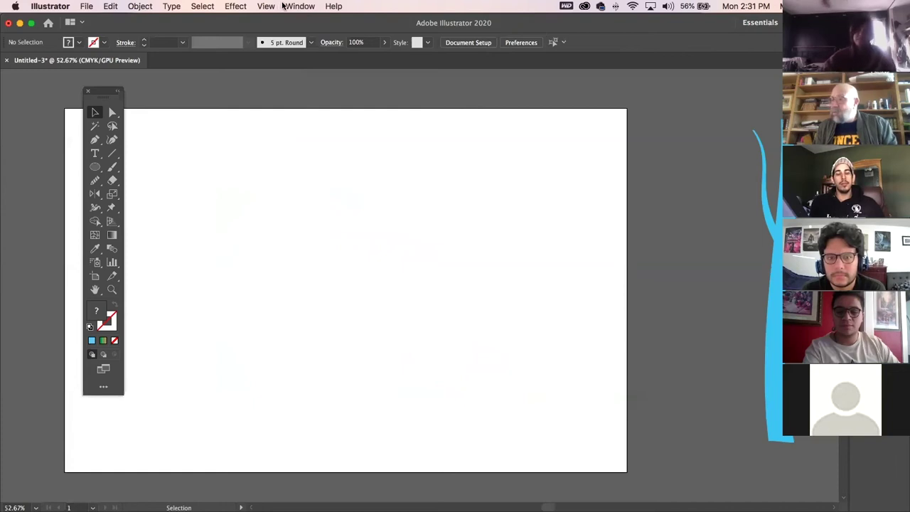
pyautogui.click(300, 6)
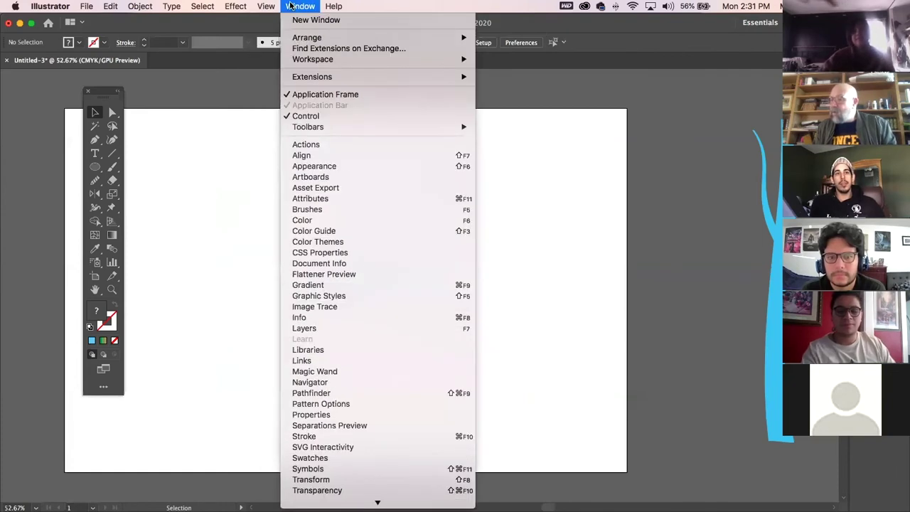
pyautogui.moveTo(309, 60)
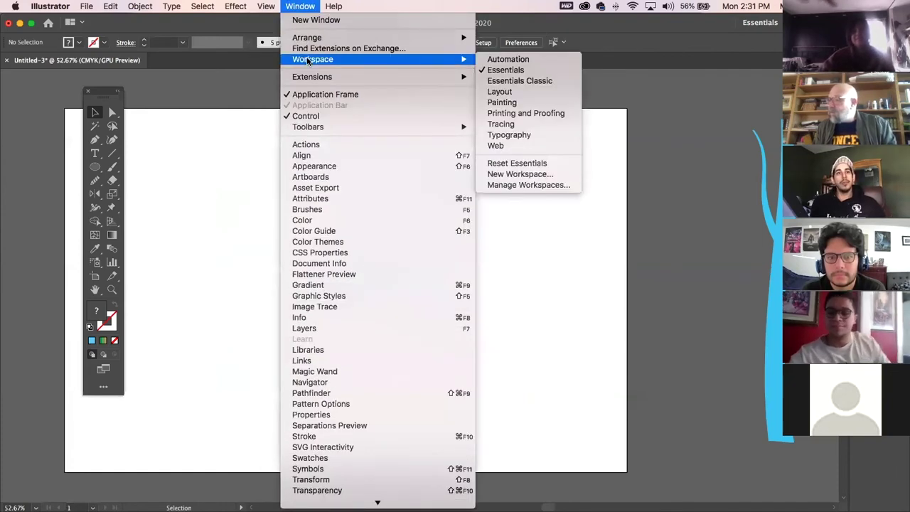
# Create a new workspace named 'mike'.
pyautogui.click(516, 174)
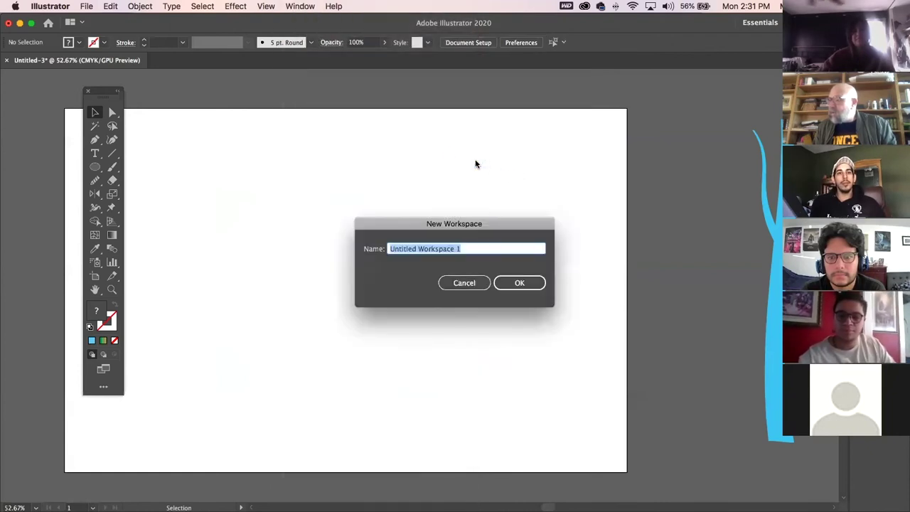
pyautogui.write('mike')
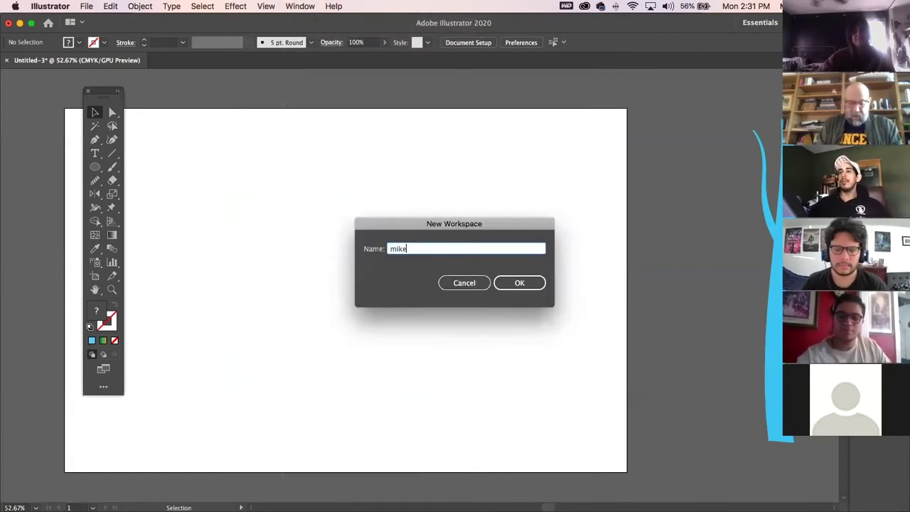
pyautogui.press('Return')
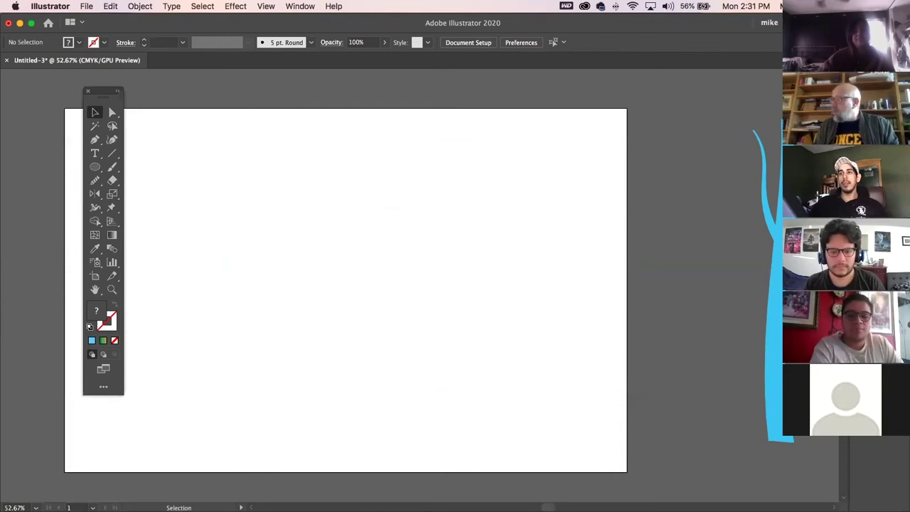
# Float the Swatches, Pathfinder and Brushes panels out of the dock over the artboard.
pyautogui.moveTo(879, 177); pyautogui.dragTo(366, 188)
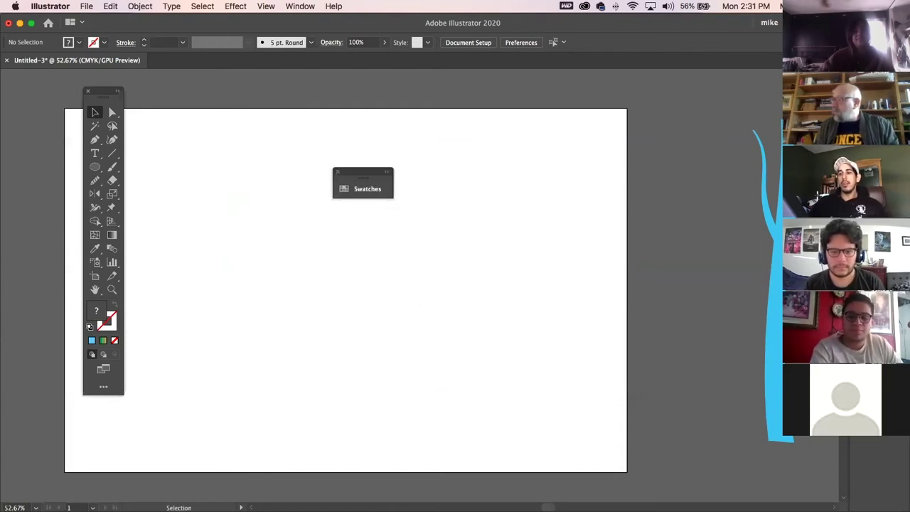
pyautogui.moveTo(879, 206); pyautogui.dragTo(425, 303)
pyautogui.moveTo(879, 235)
pyautogui.mouseDown()
pyautogui.moveTo(446, 152)
pyautogui.moveTo(419, 156)
pyautogui.mouseUp()
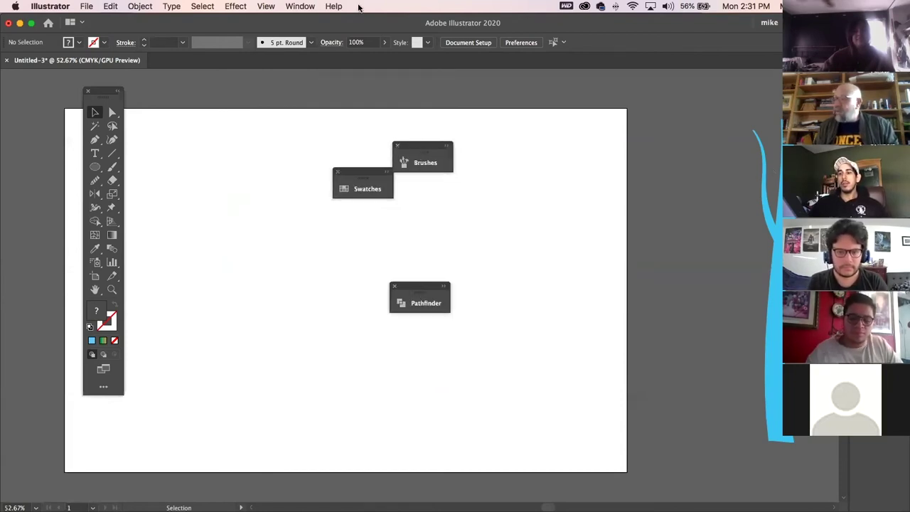
# Reset the mike workspace to its saved layout, then dismiss the reopened menus without choosing anything.
pyautogui.click(302, 6)
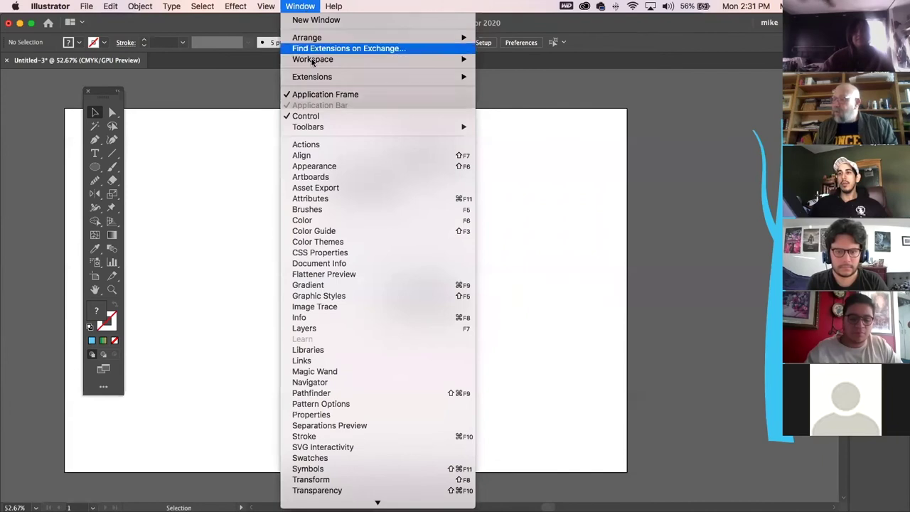
pyautogui.moveTo(313, 61)
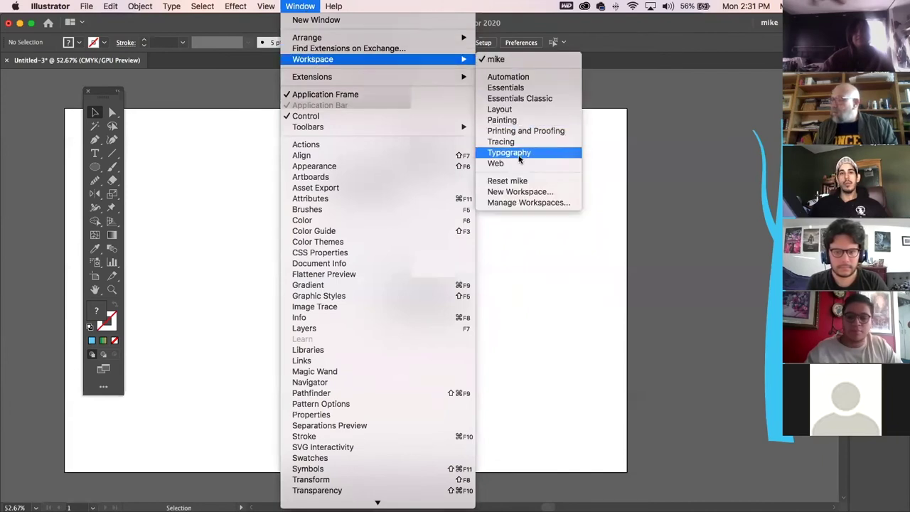
pyautogui.click(518, 182)
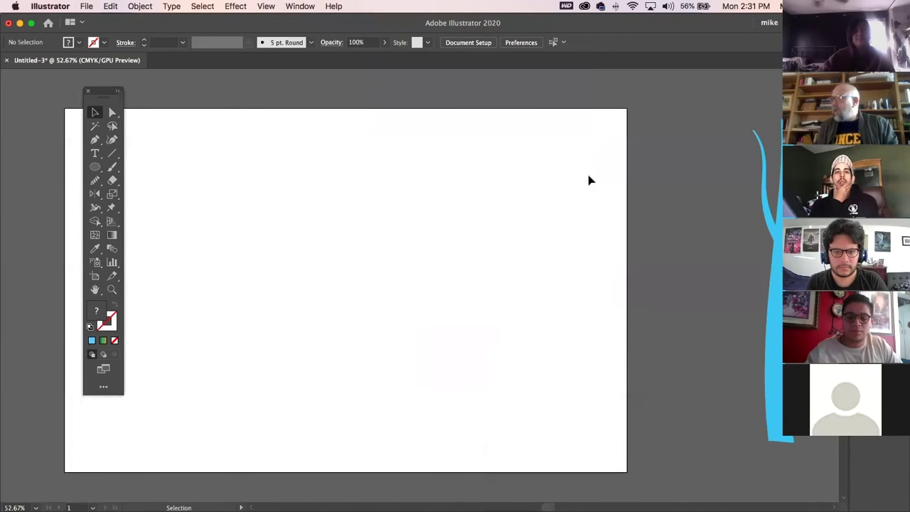
pyautogui.click(298, 6)
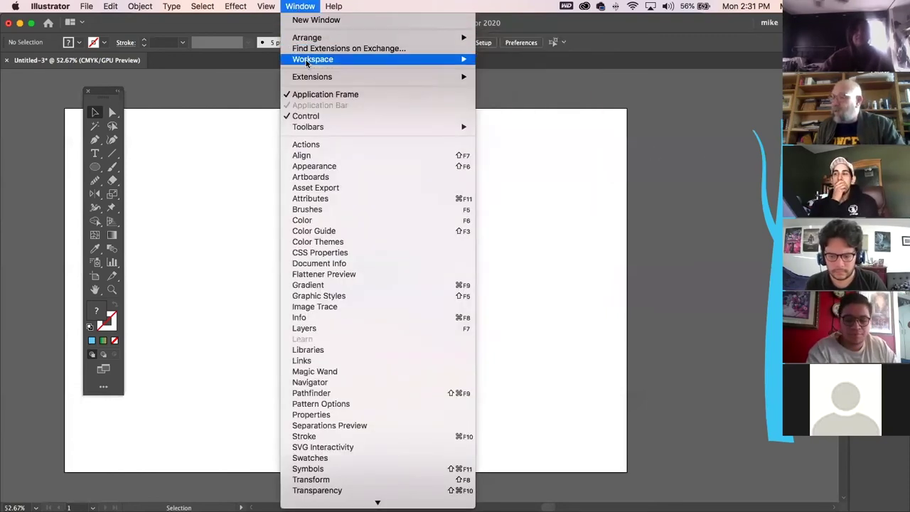
pyautogui.moveTo(307, 63)
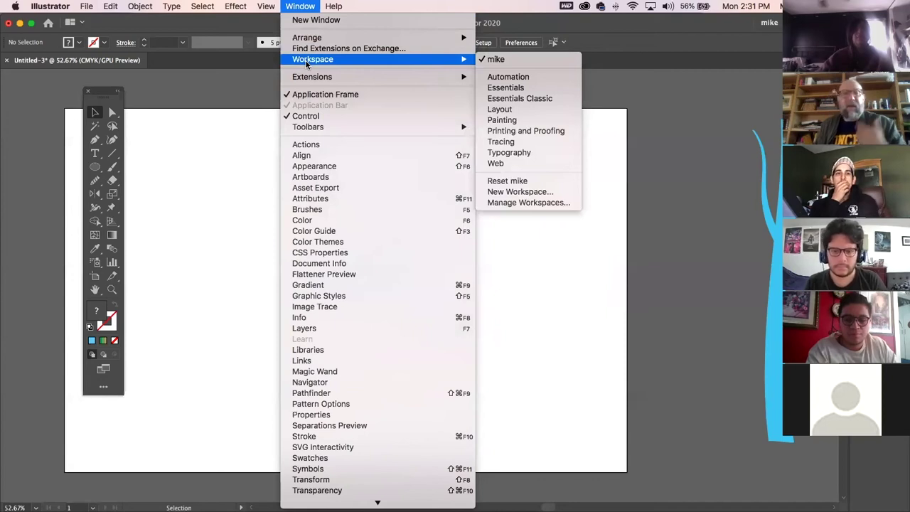
pyautogui.click(14, 6)
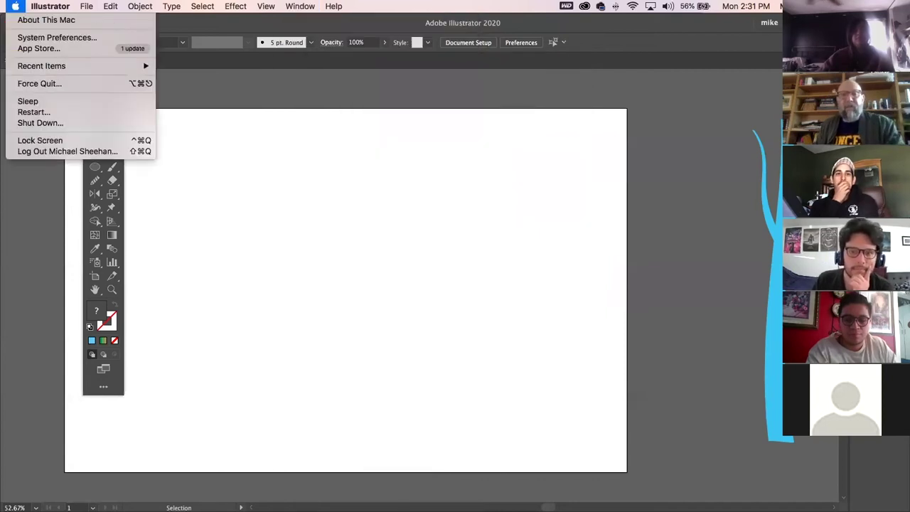
pyautogui.press('Escape')
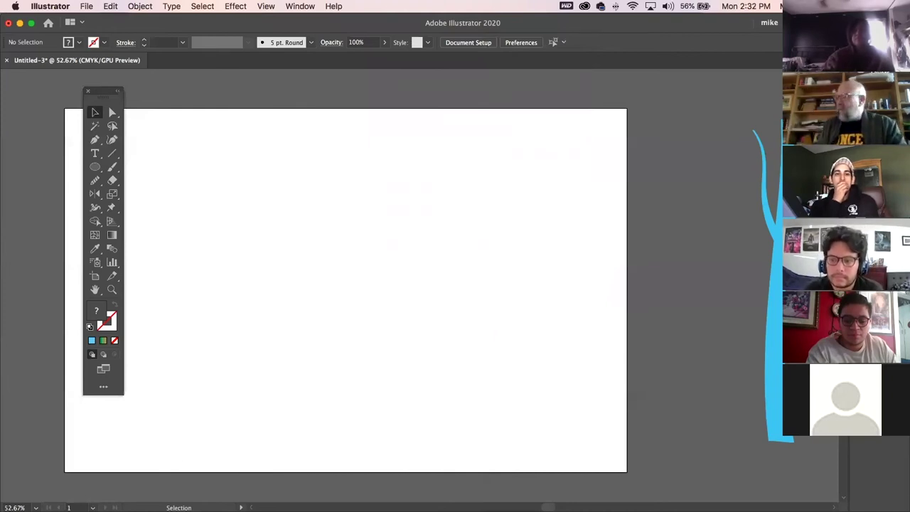
# Float the Symbols and Transparency panels over the artboard and expand them.
pyautogui.moveTo(889, 199); pyautogui.dragTo(221, 136)
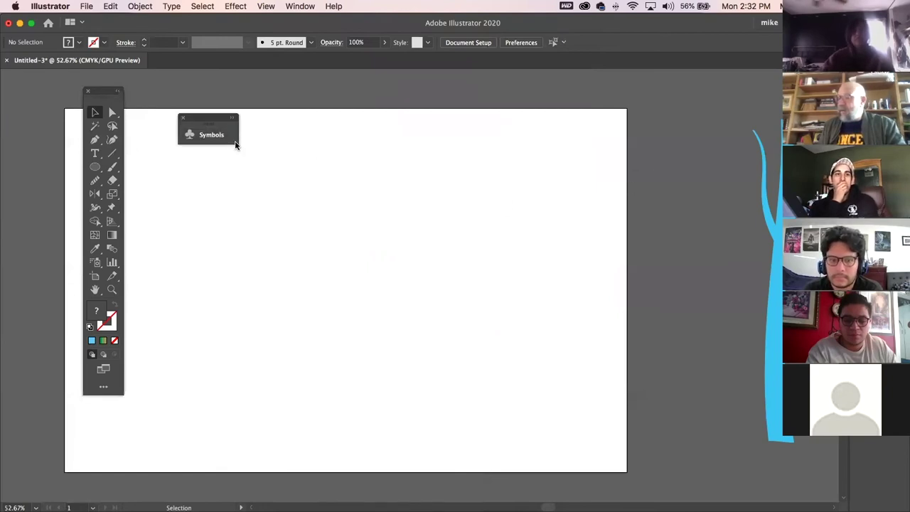
pyautogui.moveTo(237, 142); pyautogui.dragTo(293, 199)
pyautogui.click(286, 117)
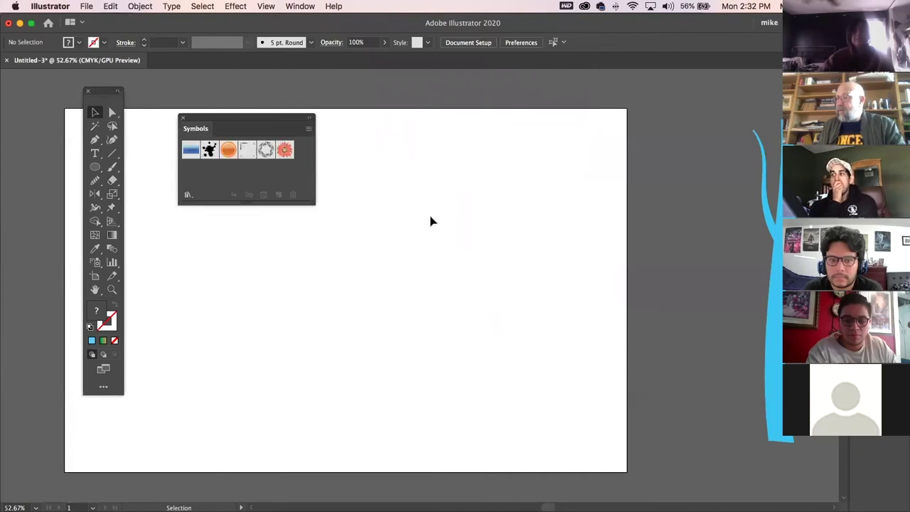
pyautogui.moveTo(624, 288); pyautogui.dragTo(206, 341)
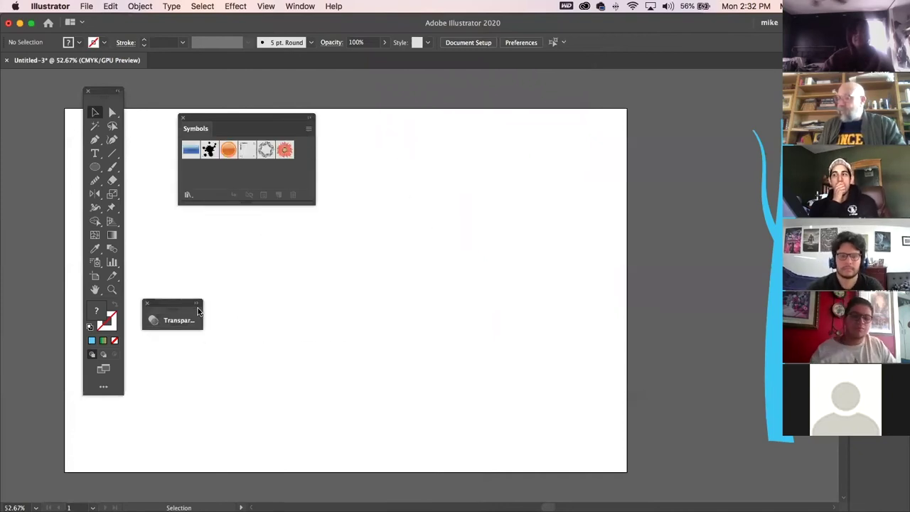
pyautogui.click(199, 303)
# Float the Stroke panel and expand it to show all stroke options, including dashed lines.
pyautogui.moveTo(866, 242); pyautogui.dragTo(684, 84)
pyautogui.click(684, 77)
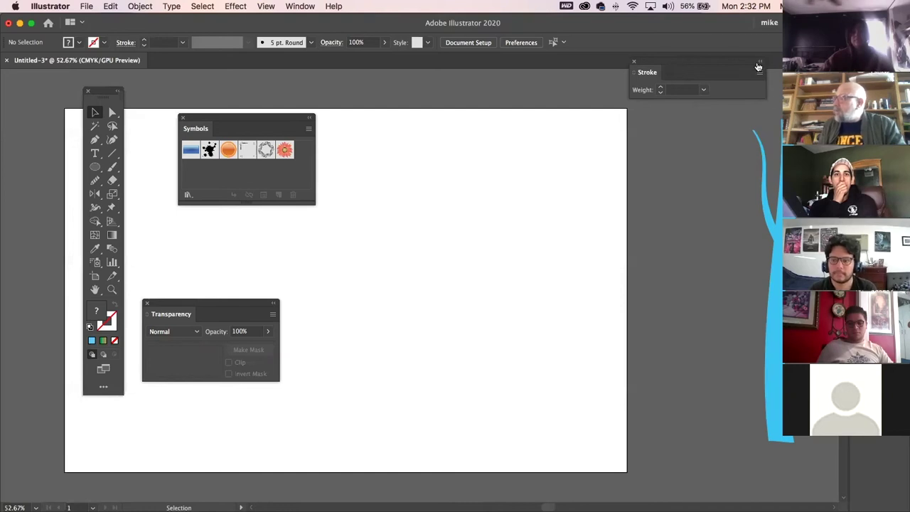
pyautogui.click(760, 62)
pyautogui.click(682, 62)
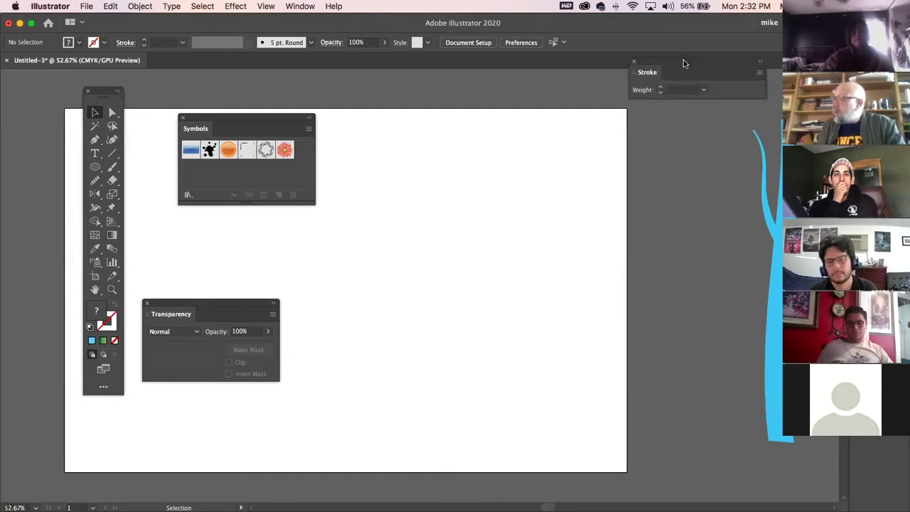
pyautogui.click(779, 74)
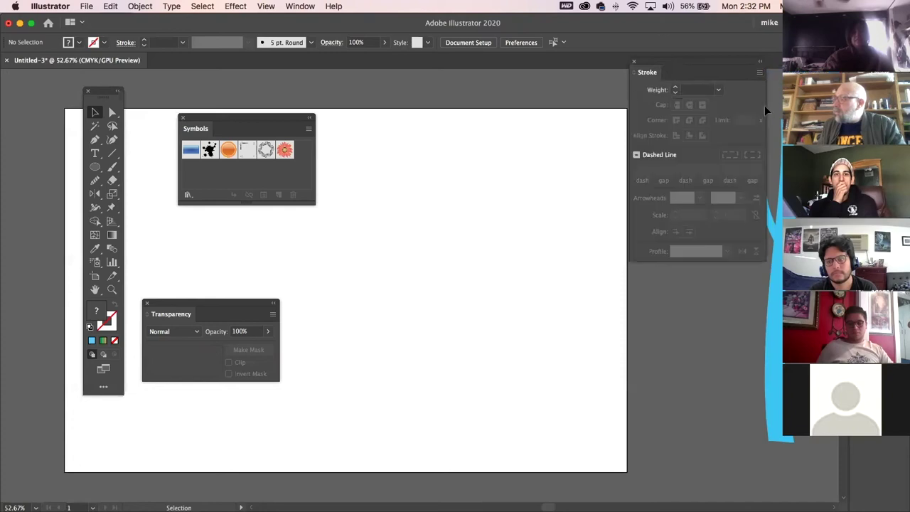
# Pull the Links panel out onto the artboard and move it out of the way.
pyautogui.click(871, 216)
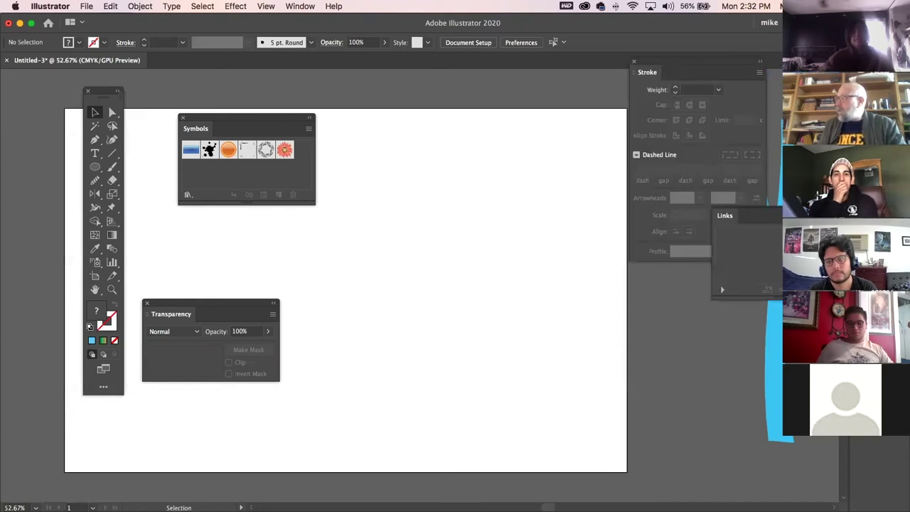
pyautogui.moveTo(778, 214); pyautogui.dragTo(409, 208)
pyautogui.moveTo(401, 288); pyautogui.dragTo(648, 382)
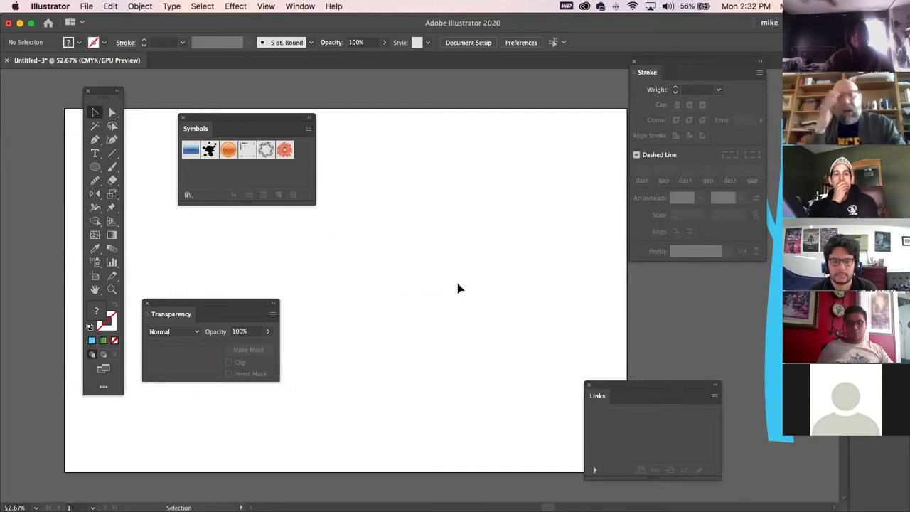
pyautogui.click(307, 6)
pyautogui.moveTo(318, 63)
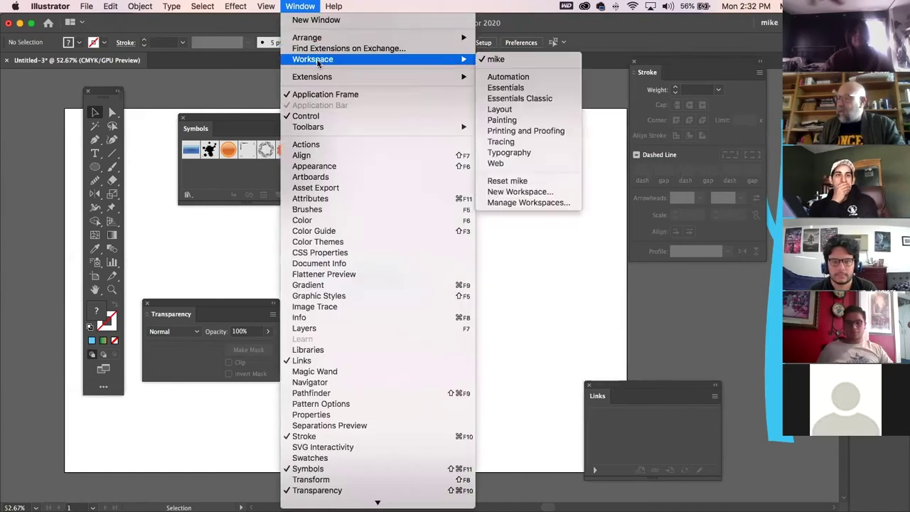
# Reset the mike workspace to clear the floating panels, and minimize the document window.
pyautogui.click(517, 184)
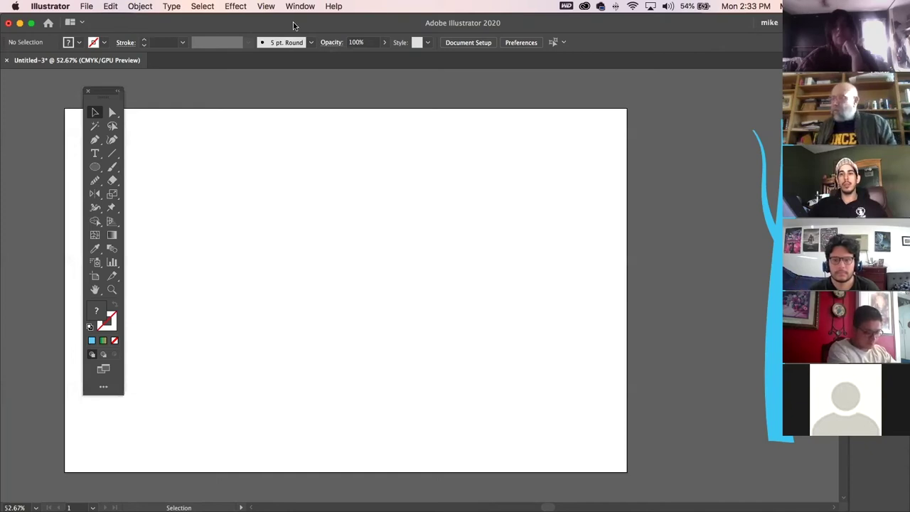
pyautogui.click(20, 23)
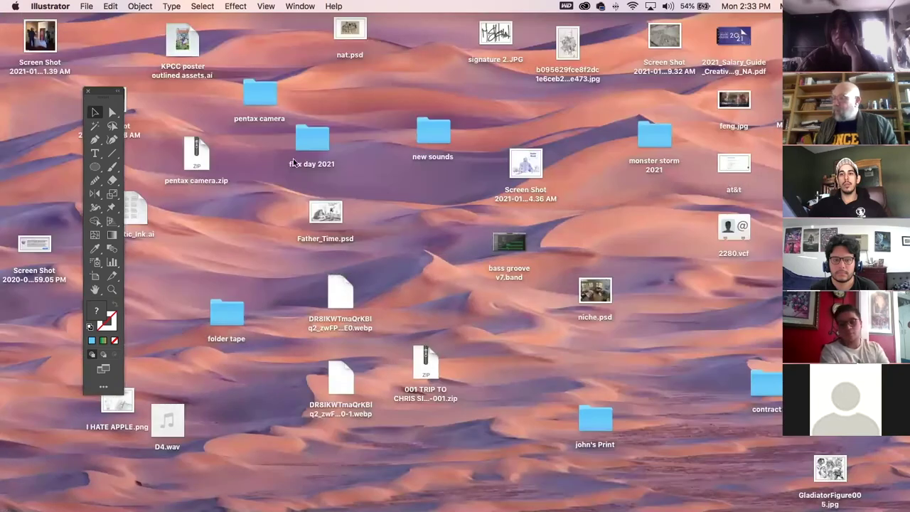
# Focus the Finder desktop and switch over to Photoshop's Home screen of tutorials.
pyautogui.click(148, 122)
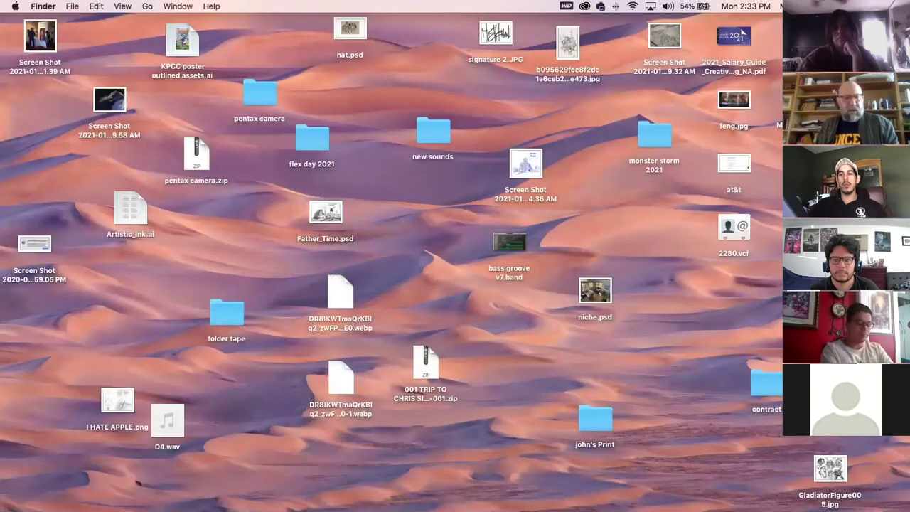
pyautogui.press('super+Tab')
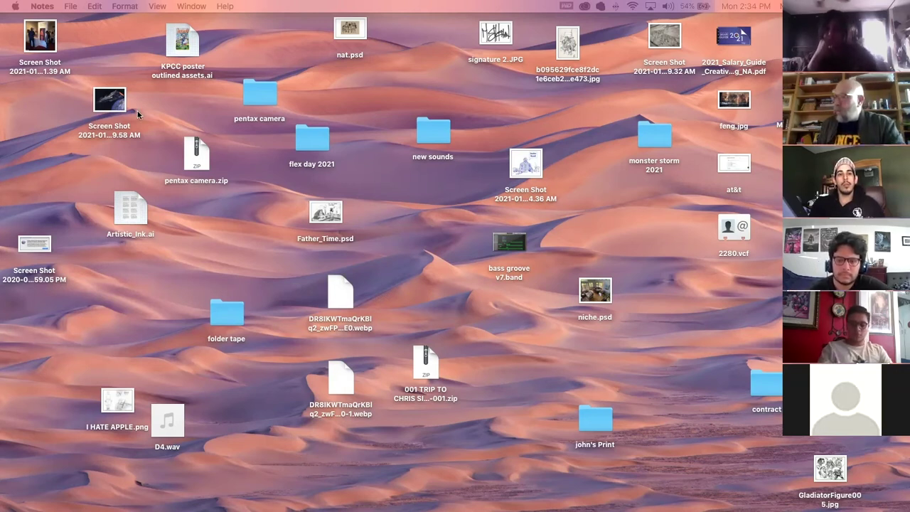
pyautogui.click(335, 111)
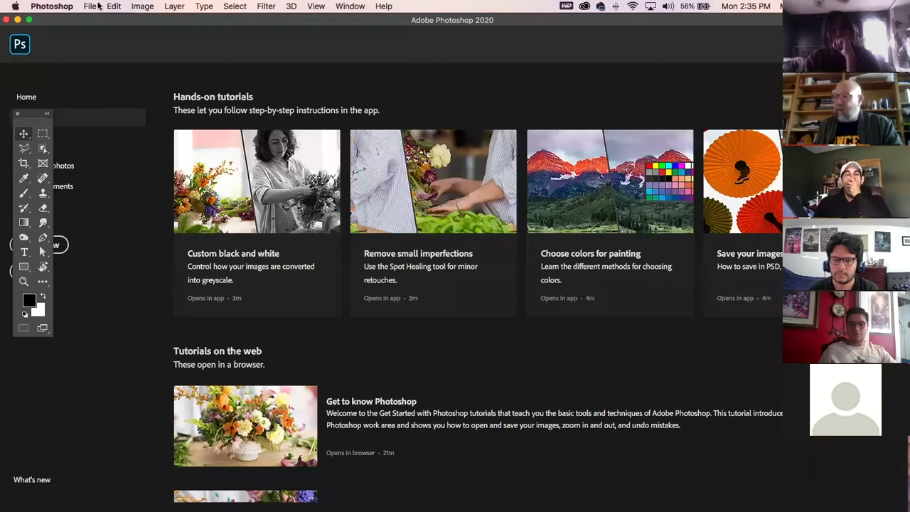
# Close Photoshop's File menu without choosing anything, then hide Photoshop with Cmd+H.
pyautogui.click(91, 5)
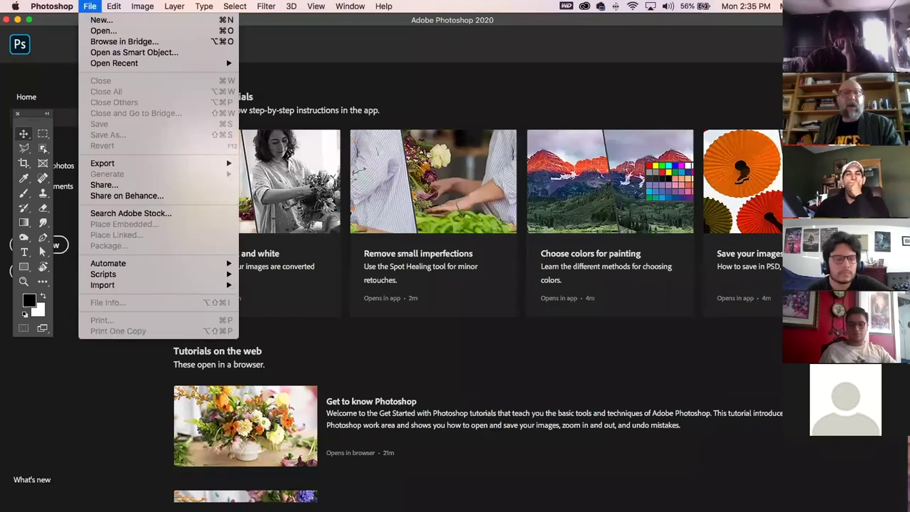
pyautogui.click(186, 75)
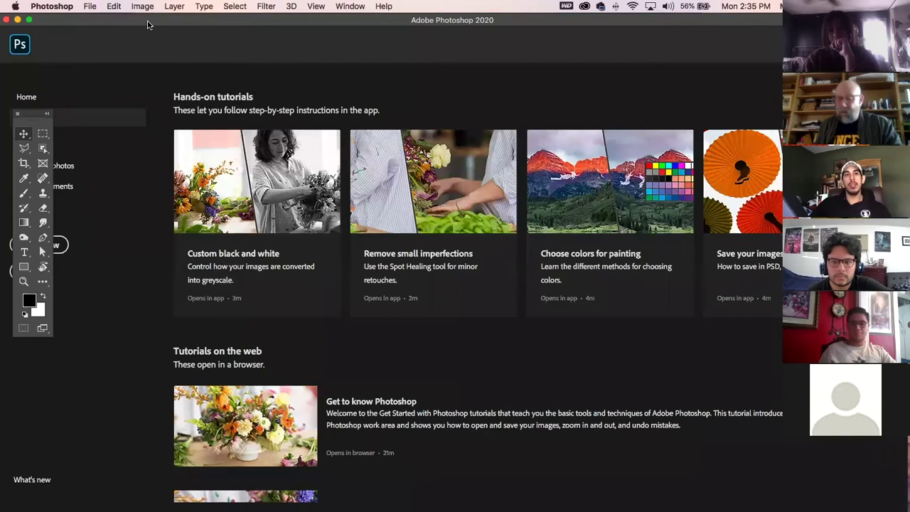
pyautogui.press('super+h')
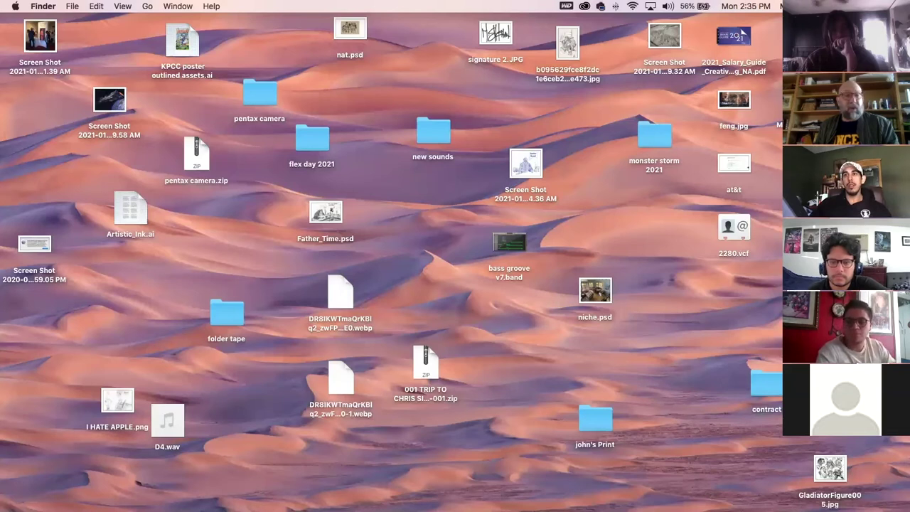
# Return to Illustrator's Untitled-3, select the Paintbrush tool, and open the Brushes panel with F5.
pyautogui.press('super+Tab')
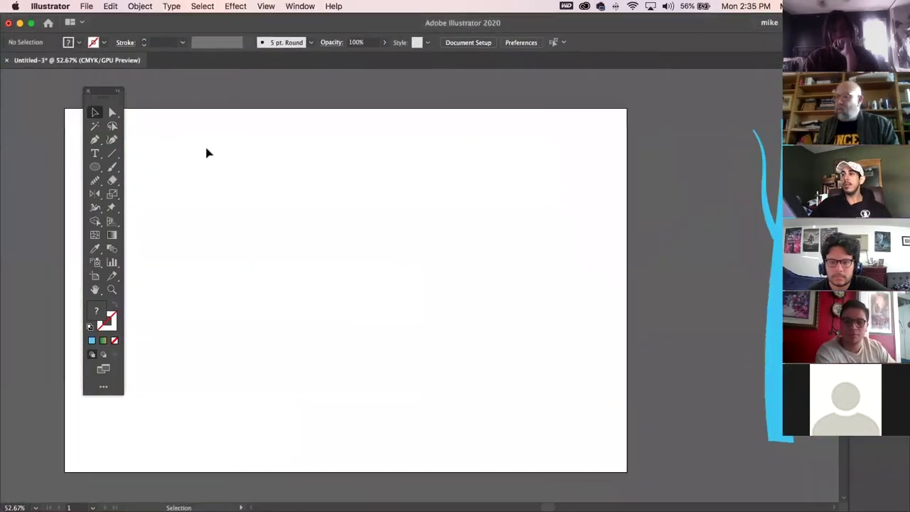
pyautogui.click(113, 166)
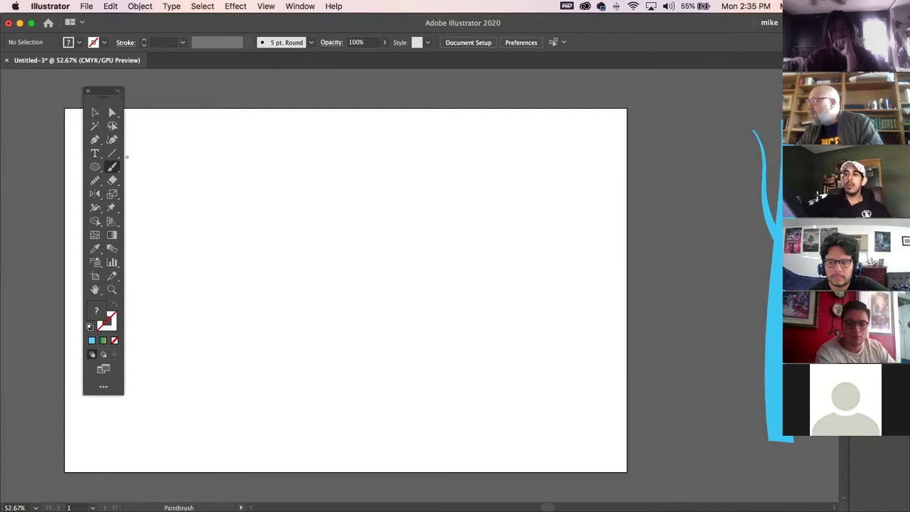
pyautogui.press('F5')
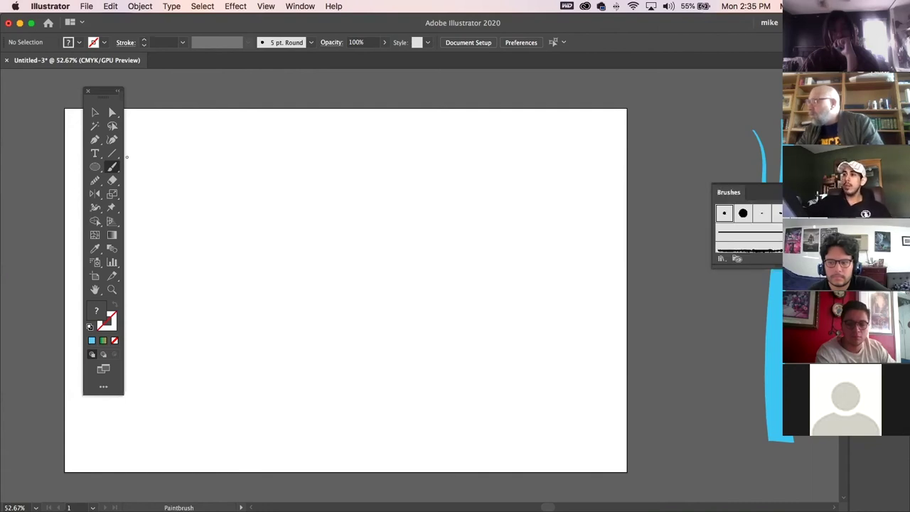
# In the Brushes panel menu, cancel Save Brush Library and reopen the menu.
pyautogui.click(841, 192)
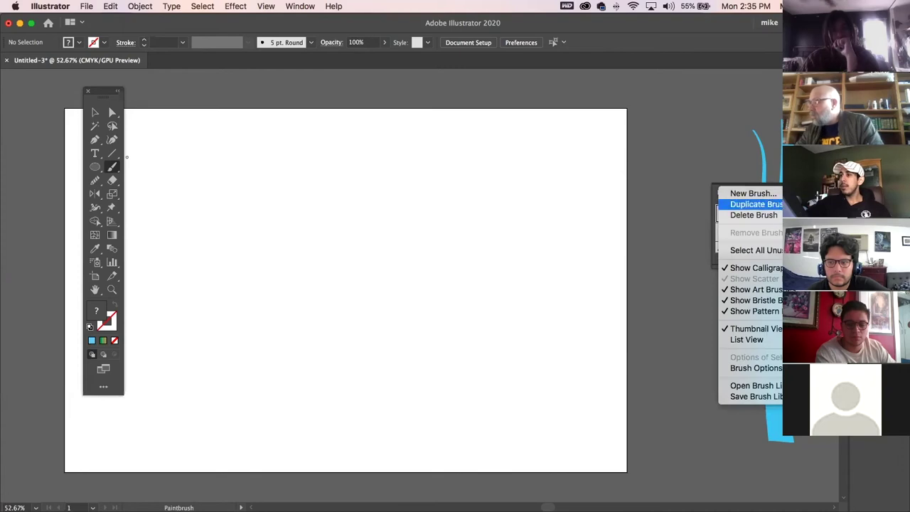
pyautogui.click(779, 397)
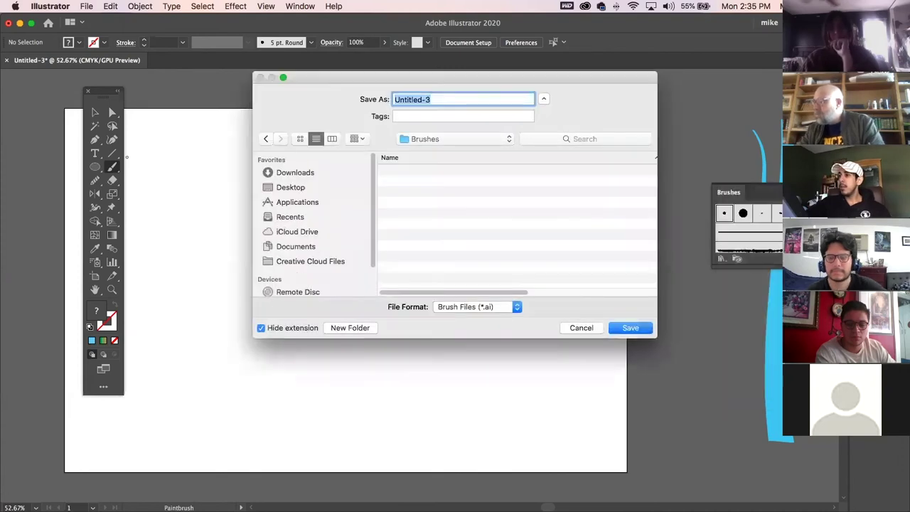
pyautogui.click(581, 328)
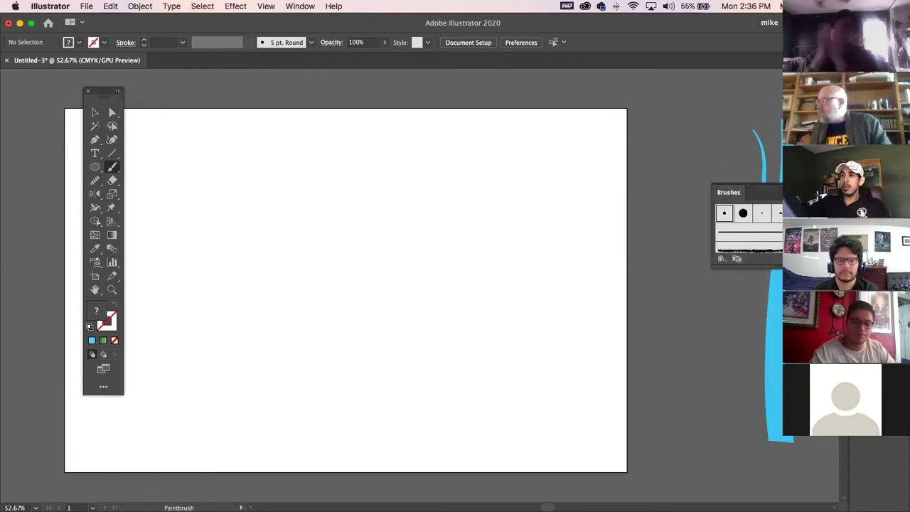
pyautogui.click(843, 193)
# Search Other Library for 'artistic ink' and load the Artistic_Ink.ai brush library.
pyautogui.moveTo(754, 385)
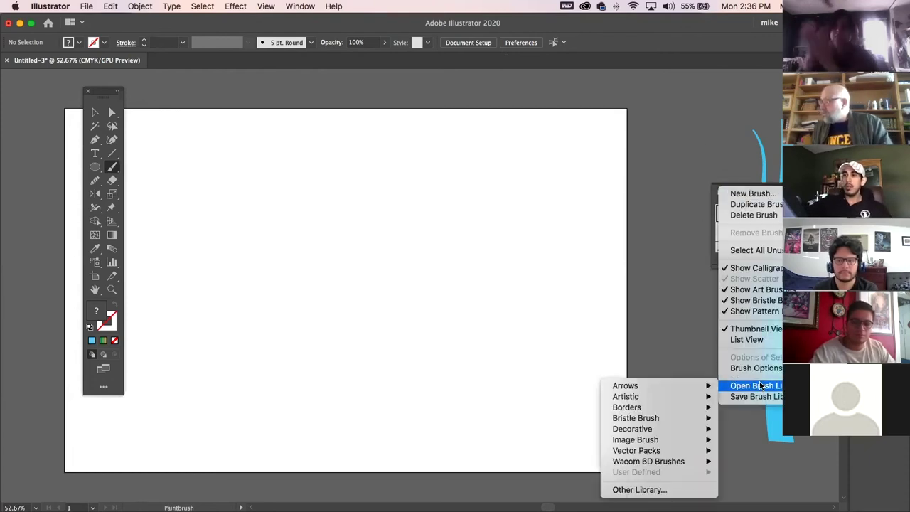
pyautogui.click(630, 491)
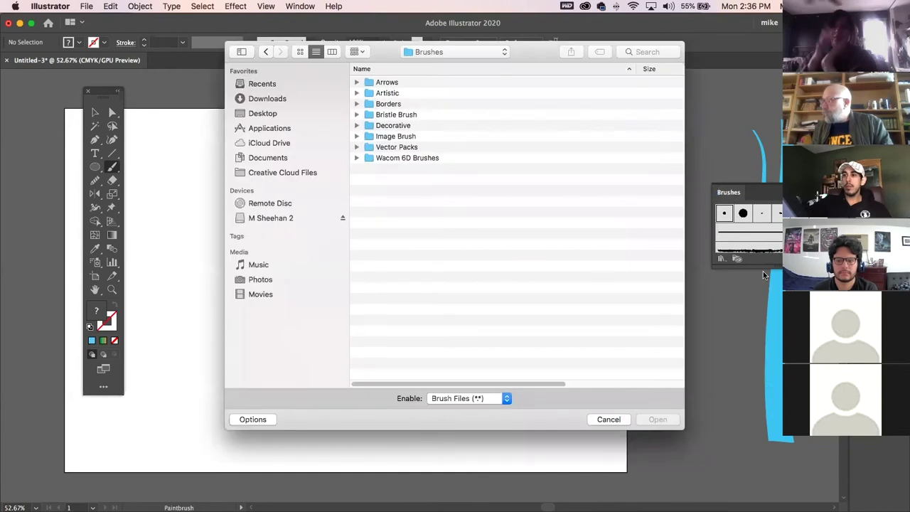
pyautogui.click(640, 52)
pyautogui.write('artistic')
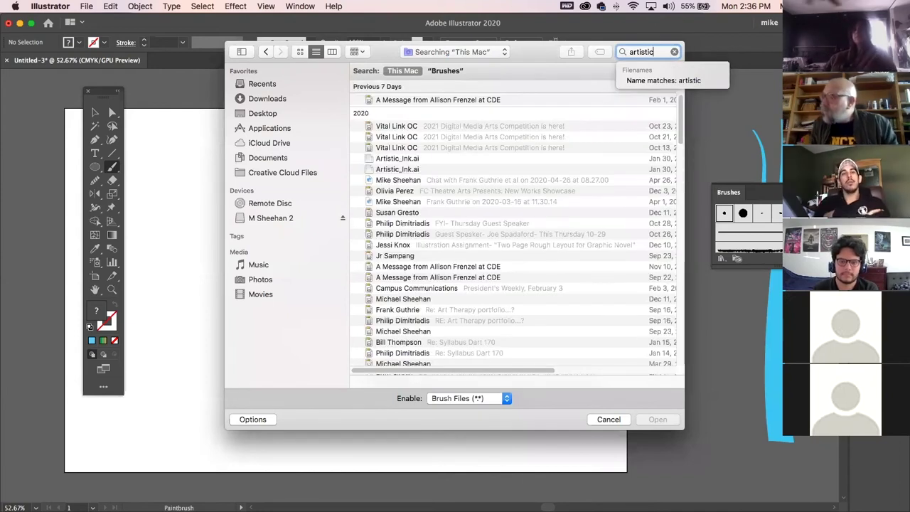
pyautogui.write('in')
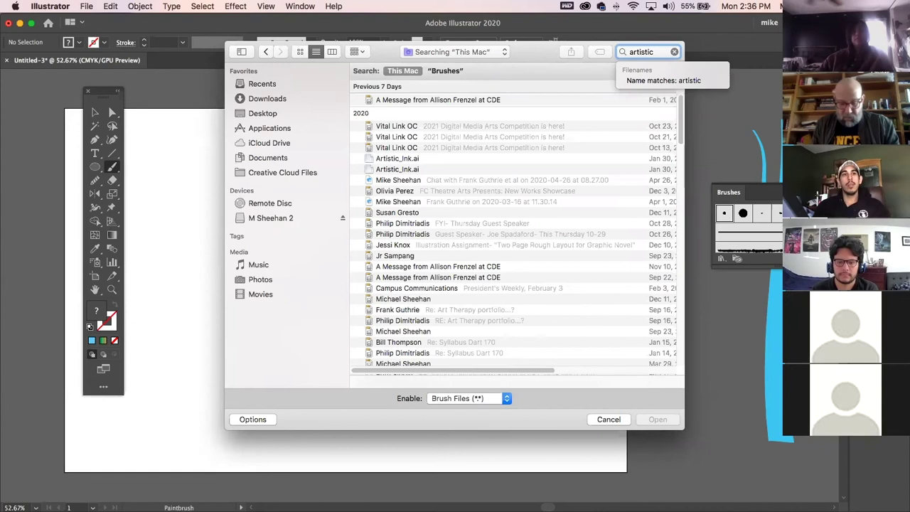
pyautogui.write('k')
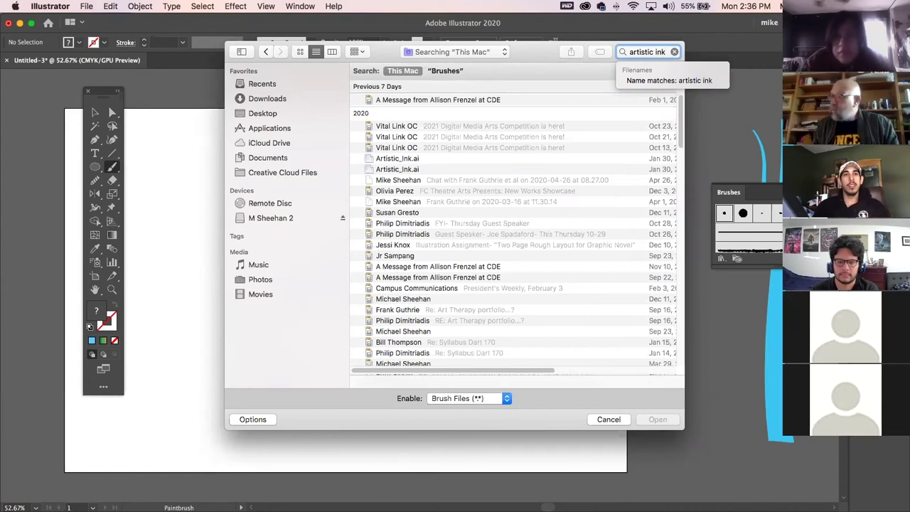
pyautogui.press('Return')
pyautogui.click(377, 164)
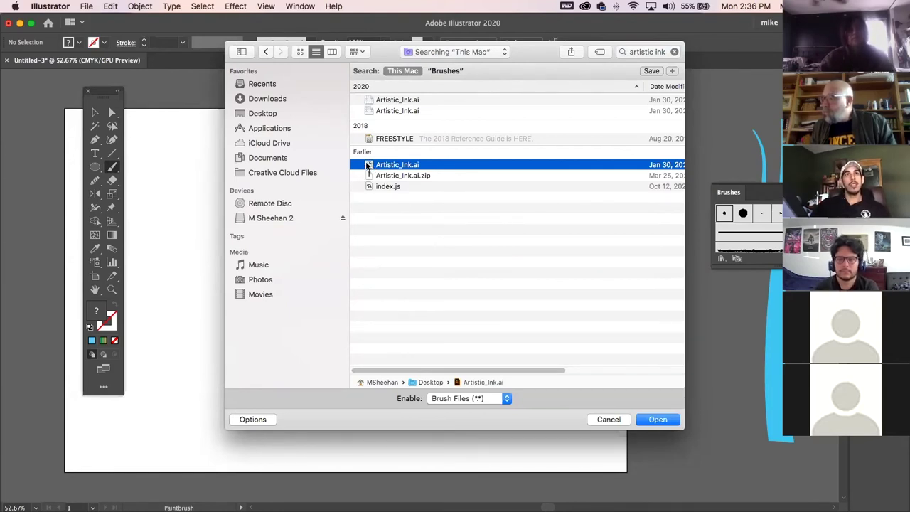
pyautogui.doubleClick(368, 164)
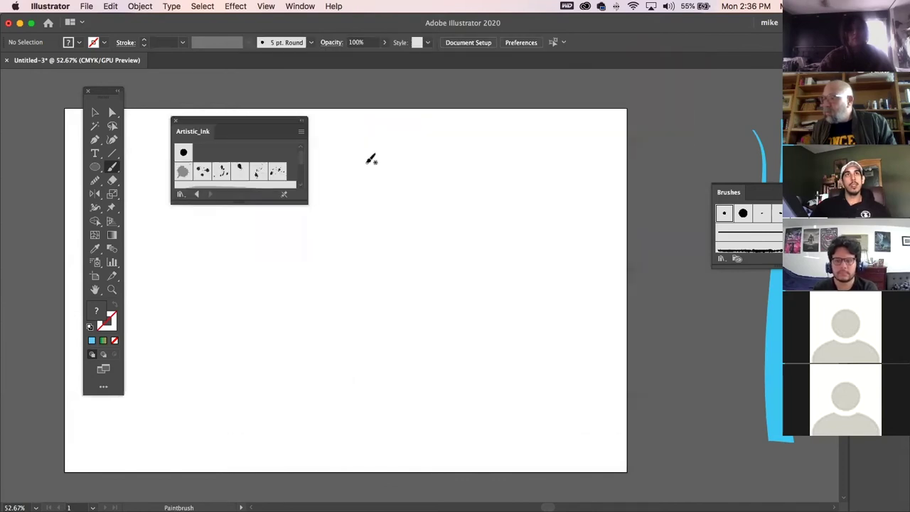
# Pick a thick Artistic_Ink brush, test and undo a stroke, and move the library aside.
pyautogui.moveTo(304, 202); pyautogui.dragTo(306, 434)
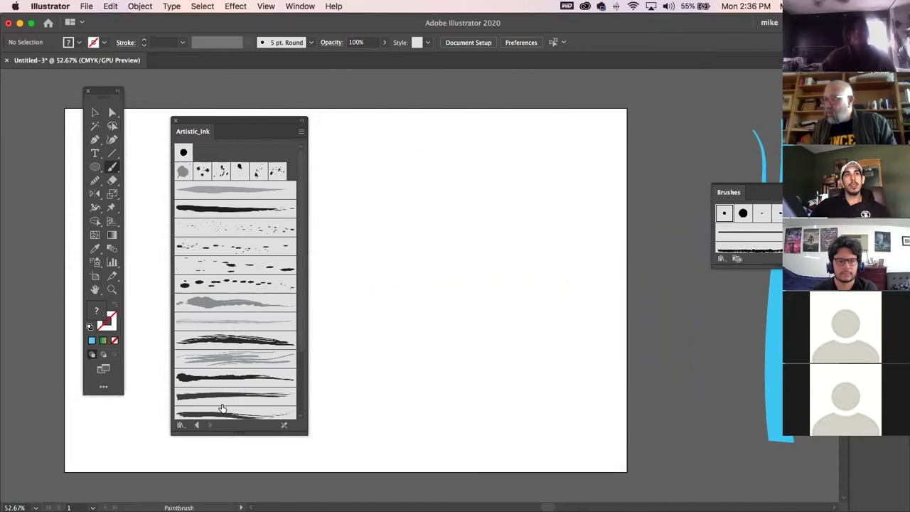
pyautogui.scroll(-5, 258, 397)
pyautogui.click(248, 379)
pyautogui.moveTo(373, 336); pyautogui.dragTo(418, 347)
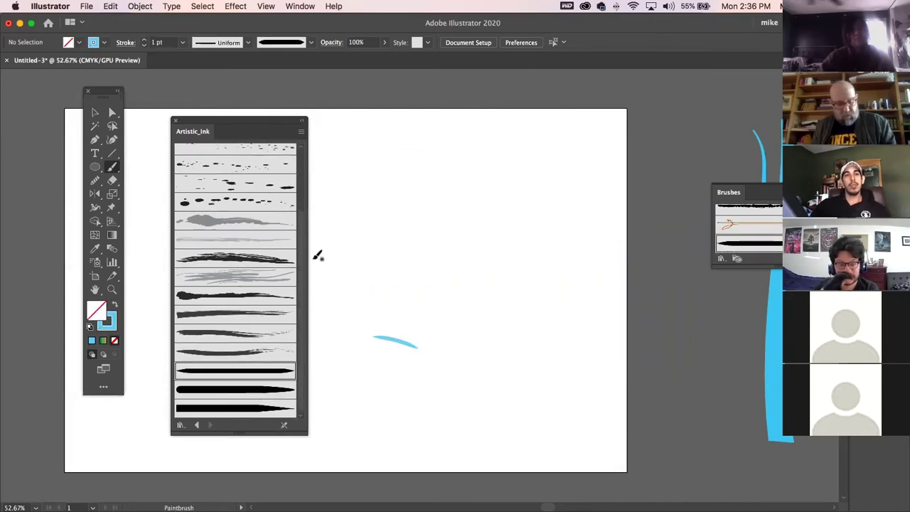
pyautogui.press('super+z')
pyautogui.moveTo(226, 121); pyautogui.dragTo(832, 308)
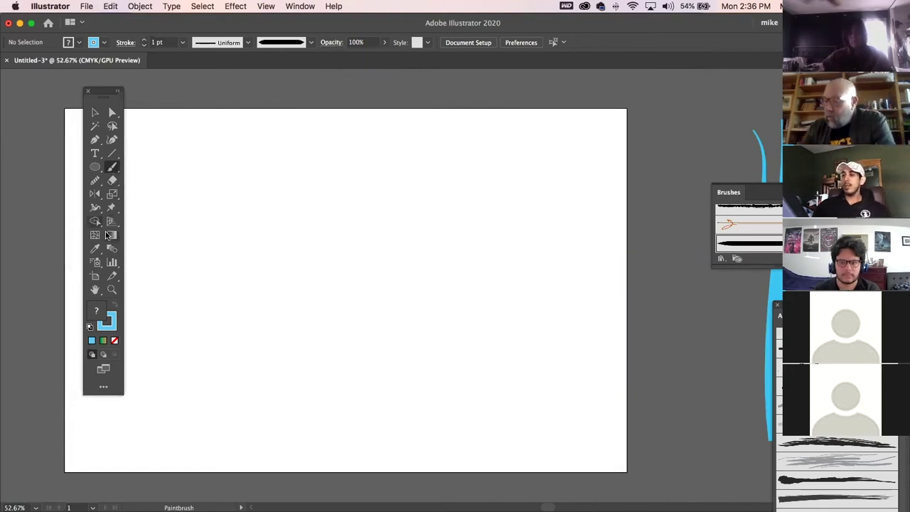
# Set the fill to None with the stroke in front, testing and undoing a blue stroke.
pyautogui.click(115, 326)
pyautogui.click(101, 312)
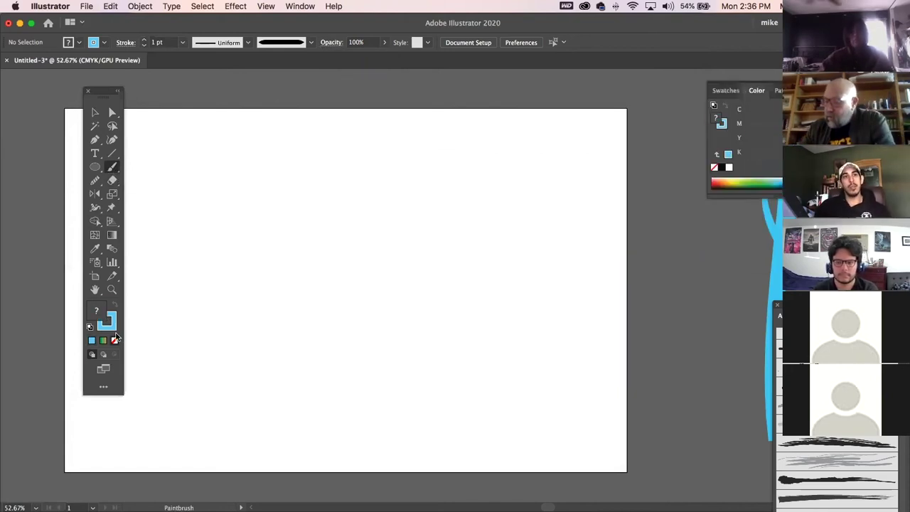
pyautogui.click(115, 340)
pyautogui.click(114, 322)
pyautogui.moveTo(474, 166); pyautogui.dragTo(433, 251)
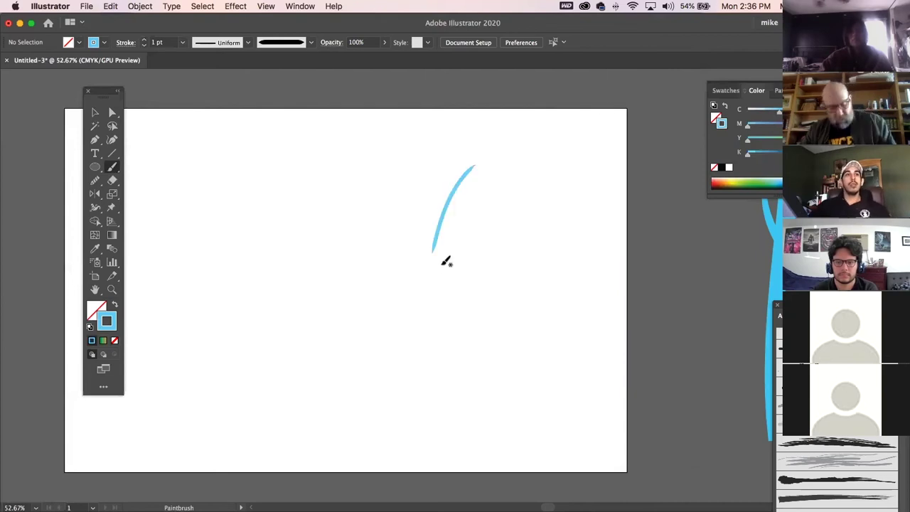
pyautogui.press('super+z')
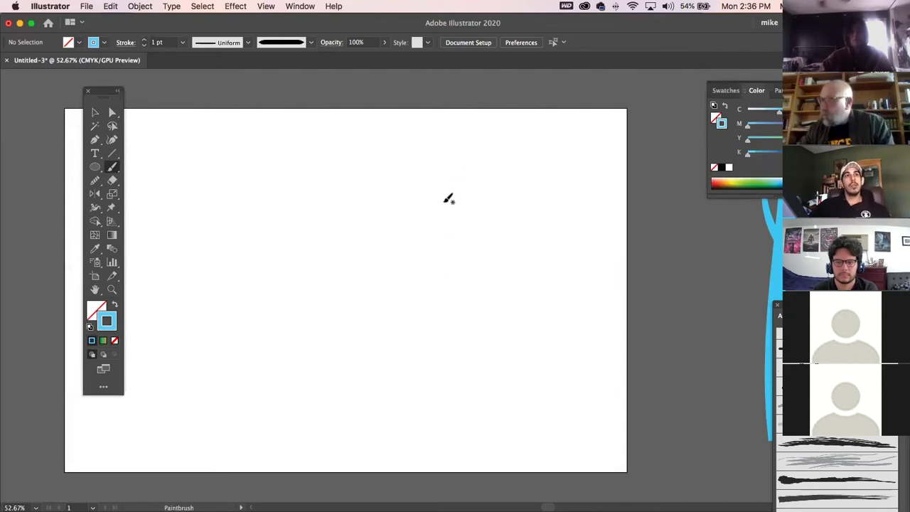
# Change the stroke colour to grey from Swatches, then test and undo grey curved strokes.
pyautogui.click(726, 91)
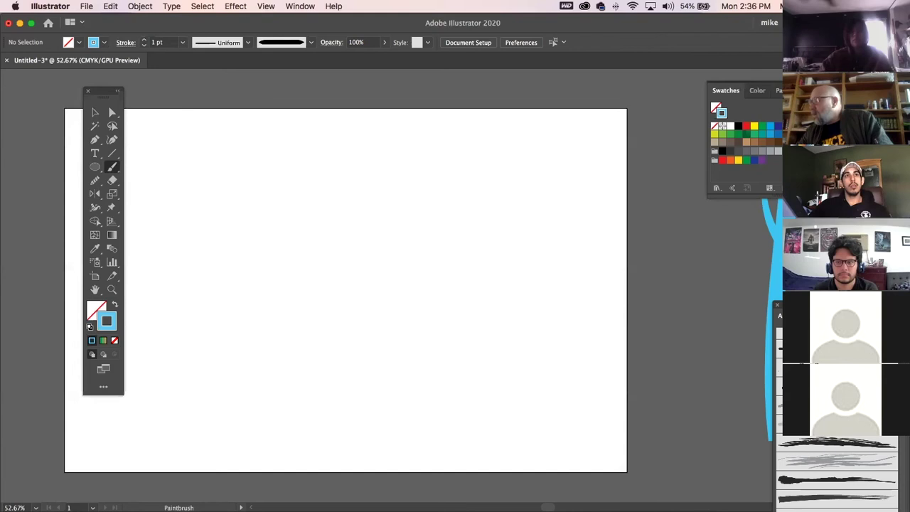
pyautogui.click(770, 151)
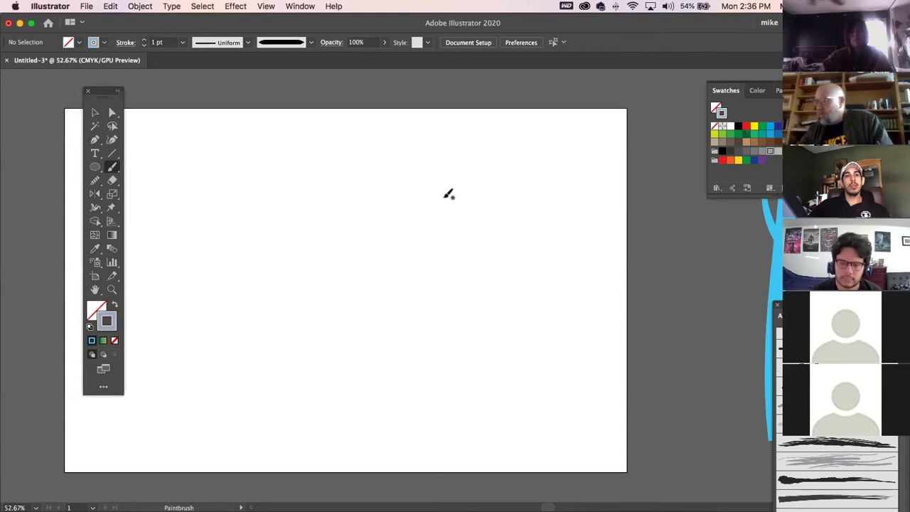
pyautogui.moveTo(359, 199)
pyautogui.mouseDown()
pyautogui.moveTo(342, 233)
pyautogui.moveTo(341, 290)
pyautogui.mouseUp()
pyautogui.moveTo(348, 222); pyautogui.dragTo(341, 279)
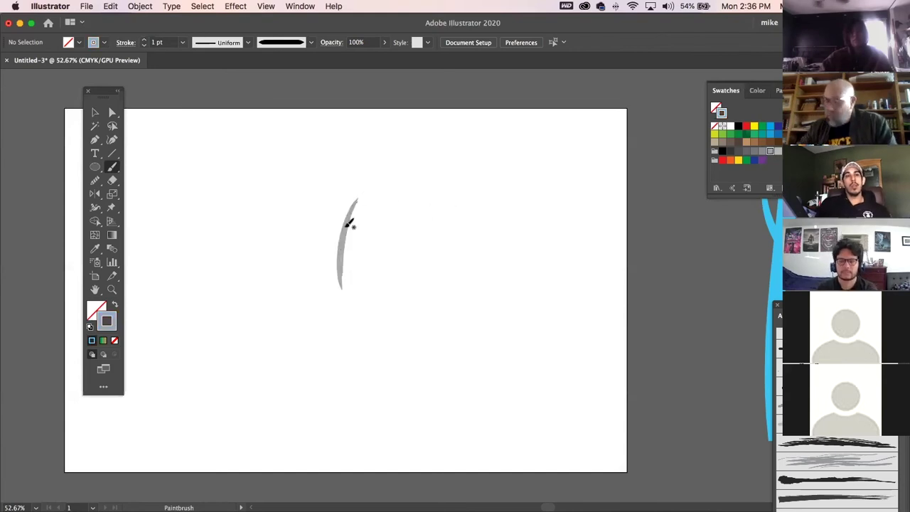
pyautogui.press('super+z')
pyautogui.press('super+z')
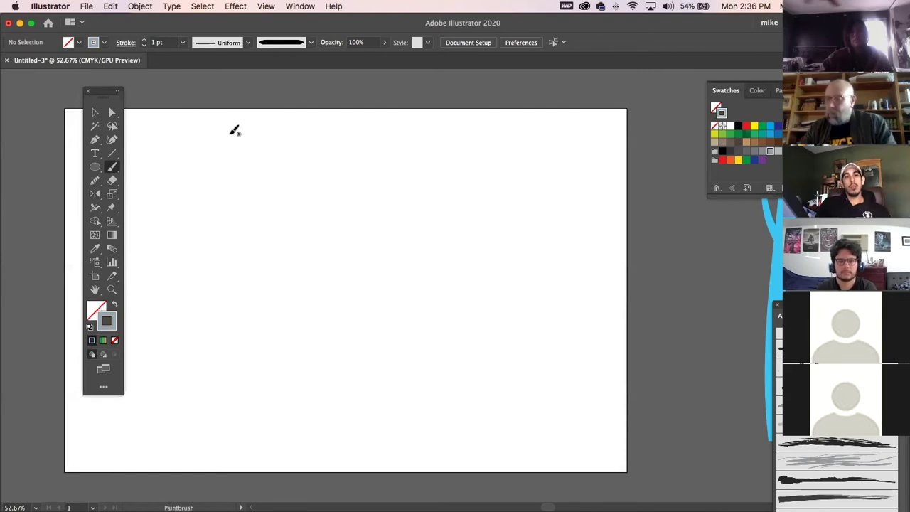
pyautogui.click(181, 43)
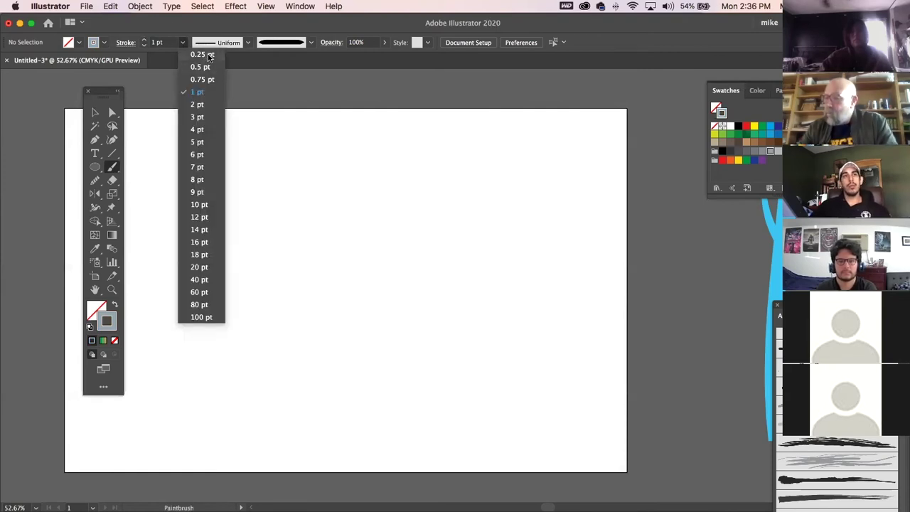
# Set stroke weight to 0.25 pt and paint the left tuft of curved grass blades.
pyautogui.click(201, 55)
pyautogui.moveTo(327, 197)
pyautogui.mouseDown()
pyautogui.moveTo(316, 301)
pyautogui.moveTo(312, 248)
pyautogui.moveTo(328, 193)
pyautogui.moveTo(327, 312)
pyautogui.moveTo(327, 202)
pyautogui.moveTo(321, 291)
pyautogui.moveTo(362, 211)
pyautogui.mouseUp()
pyautogui.moveTo(320, 274)
pyautogui.mouseDown()
pyautogui.moveTo(416, 222)
pyautogui.moveTo(408, 254)
pyautogui.mouseUp()
pyautogui.moveTo(329, 253); pyautogui.dragTo(395, 268)
pyautogui.moveTo(328, 253)
pyautogui.mouseDown()
pyautogui.moveTo(304, 252)
pyautogui.moveTo(277, 263)
pyautogui.mouseUp()
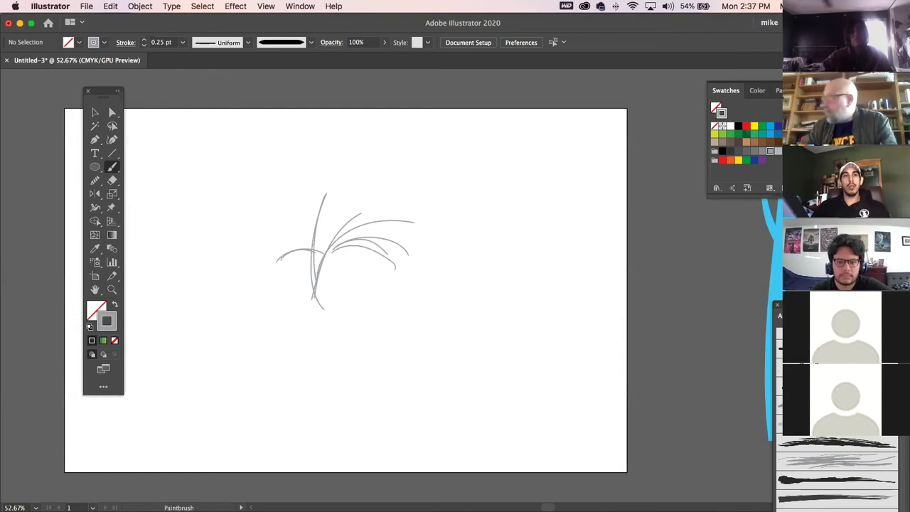
# Switch to a textured brush and paint a second grass tuft of curved blades to the right.
pyautogui.click(854, 450)
pyautogui.moveTo(465, 229); pyautogui.dragTo(438, 329)
pyautogui.moveTo(448, 231); pyautogui.dragTo(440, 346)
pyautogui.moveTo(426, 261)
pyautogui.mouseDown()
pyautogui.moveTo(433, 331)
pyautogui.moveTo(482, 317)
pyautogui.mouseUp()
pyautogui.moveTo(430, 342); pyautogui.dragTo(492, 325)
pyautogui.moveTo(417, 273)
pyautogui.mouseDown()
pyautogui.moveTo(441, 354)
pyautogui.moveTo(431, 359)
pyautogui.mouseUp()
pyautogui.moveTo(400, 288); pyautogui.dragTo(428, 360)
pyautogui.moveTo(392, 305); pyautogui.dragTo(420, 361)
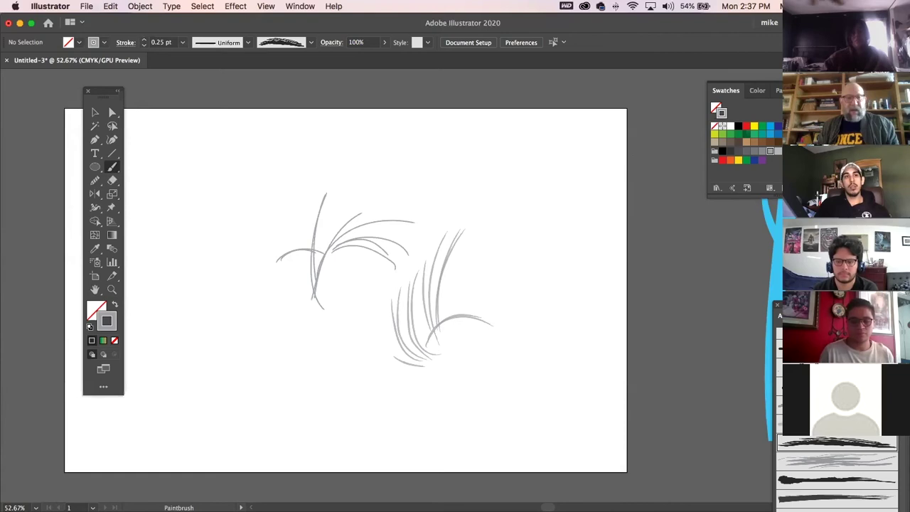
# Leave the two grass tufts in Illustrator and bring Safari to the front with Cmd+Tab.
pyautogui.press('super+Tab')
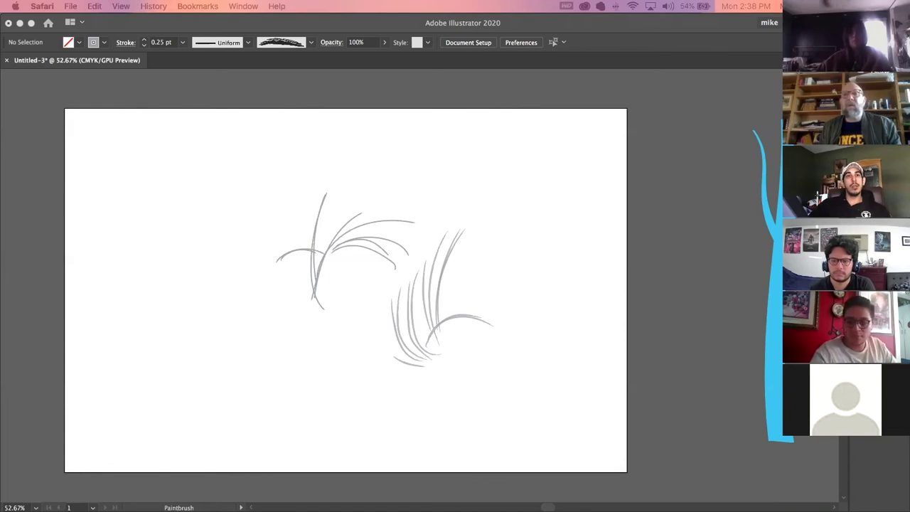
# Bring Safari over Illustrator and open the Juggernaut Cabernet Sauvignon 750 mL product page ($19.99).
pyautogui.moveTo(0, 54); pyautogui.dragTo(146, 21)
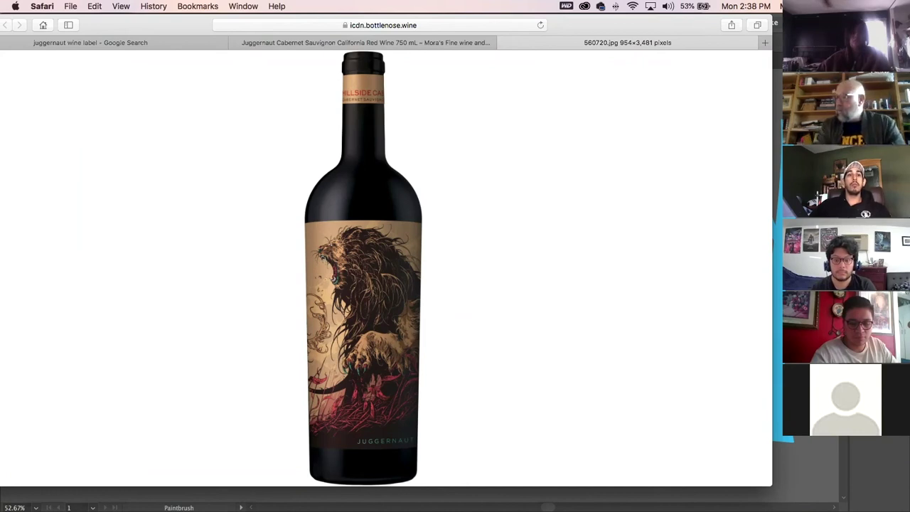
pyautogui.scroll(3, 289, 339)
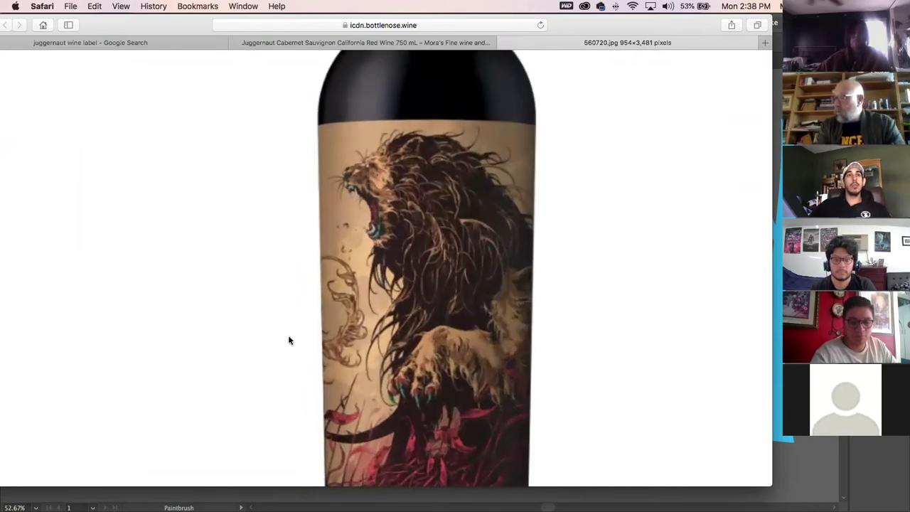
pyautogui.hscroll(3, 288, 340)
pyautogui.scroll(-2, 289, 339)
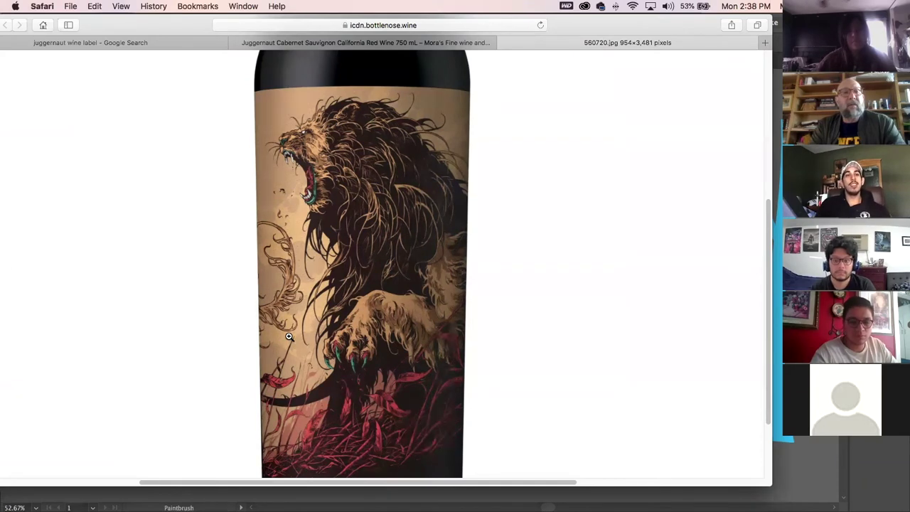
pyautogui.click(290, 42)
pyautogui.scroll(-5, 342, 171)
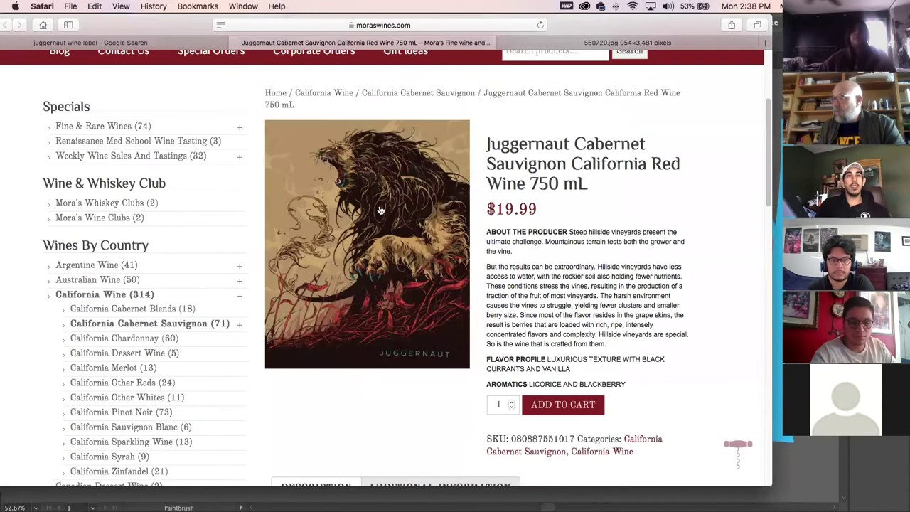
# Open the lion label as a full-size 1,000×1,214 JPG, zoom in and scroll through it.
pyautogui.click(379, 209)
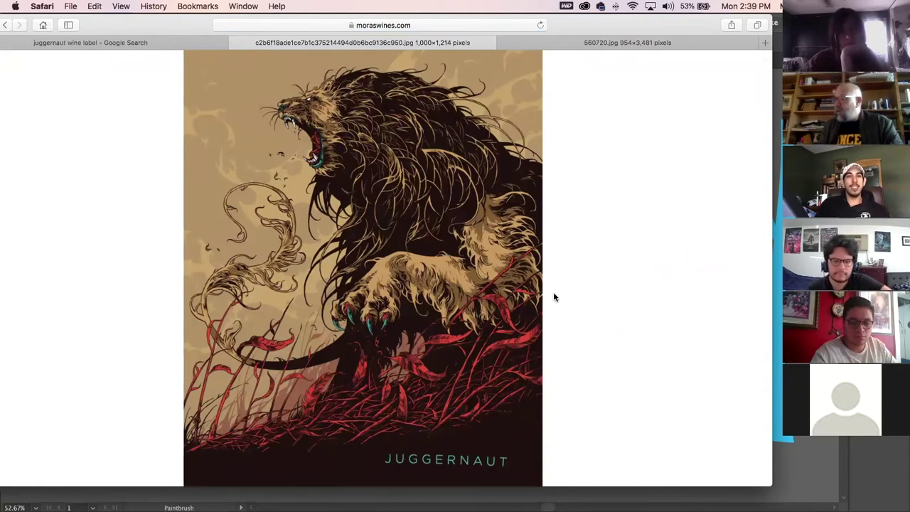
pyautogui.click(458, 282)
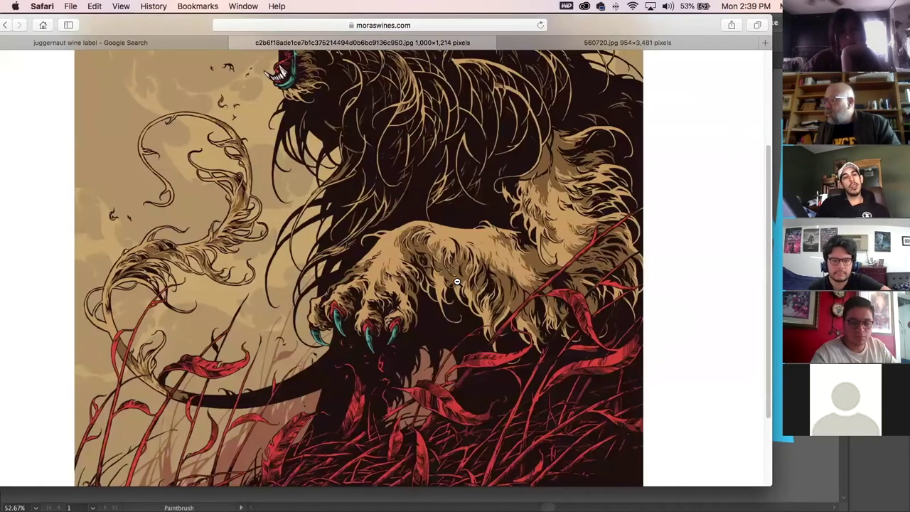
pyautogui.scroll(-3, 458, 334)
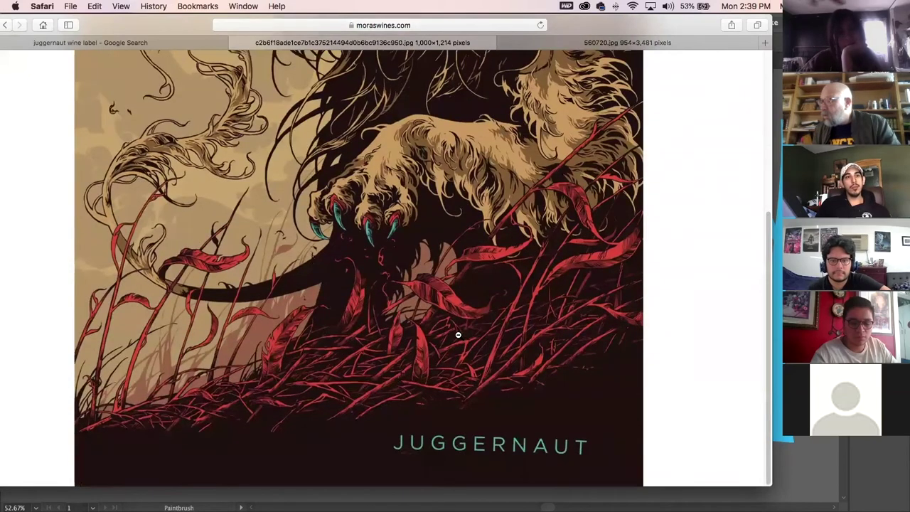
pyautogui.scroll(8, 457, 334)
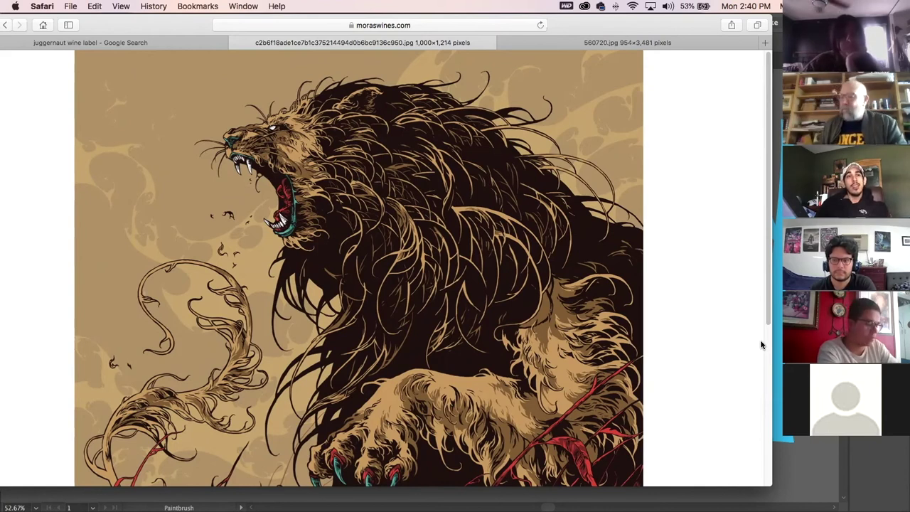
# Move the browser aside and run a Google search for the wine label's illustrator by name.
pyautogui.moveTo(151, 24); pyautogui.dragTo(176, 128)
pyautogui.click(333, 130)
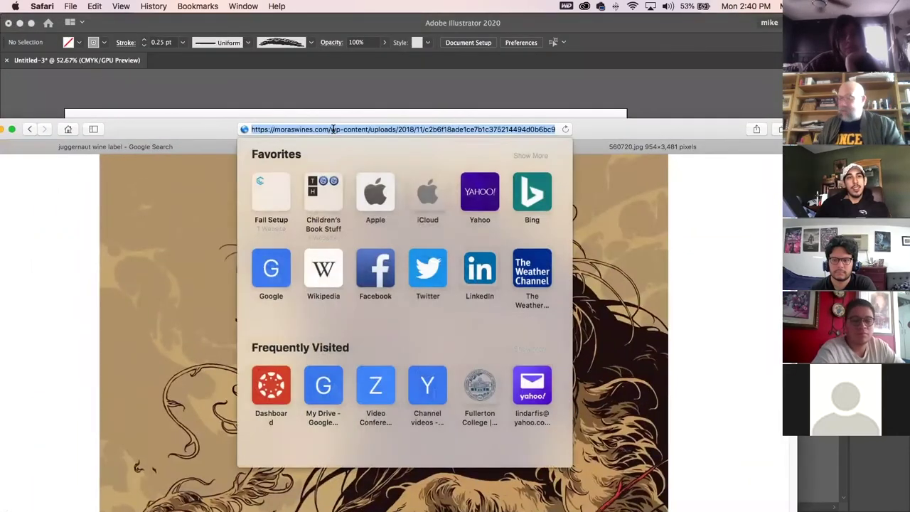
pyautogui.press('BackSpace')
pyautogui.write('ken tatlo')
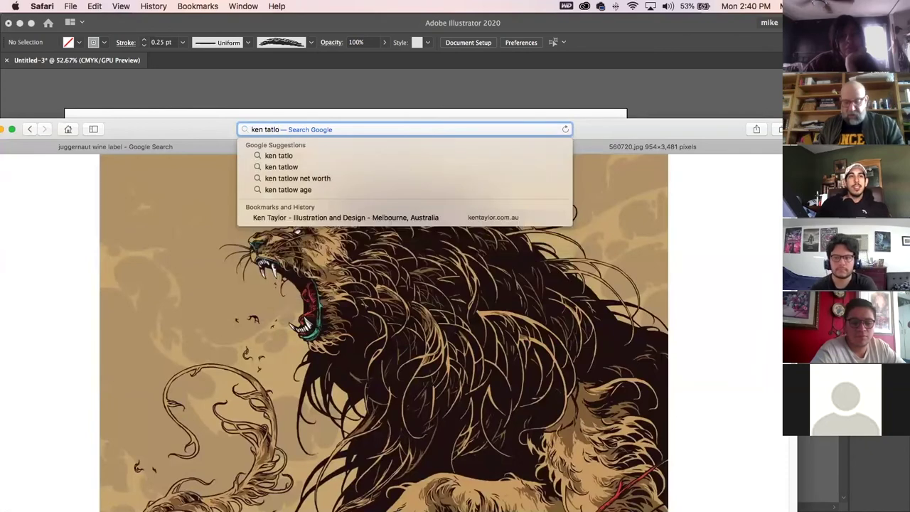
pyautogui.write('r')
pyautogui.press('Return')
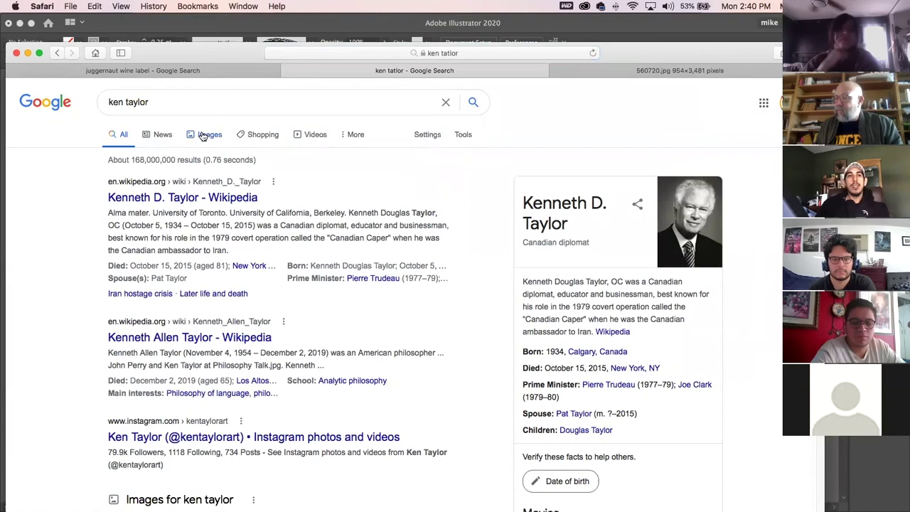
# Switch to image results and preview his posters, ending on the Breaking Bad artwork.
pyautogui.click(202, 134)
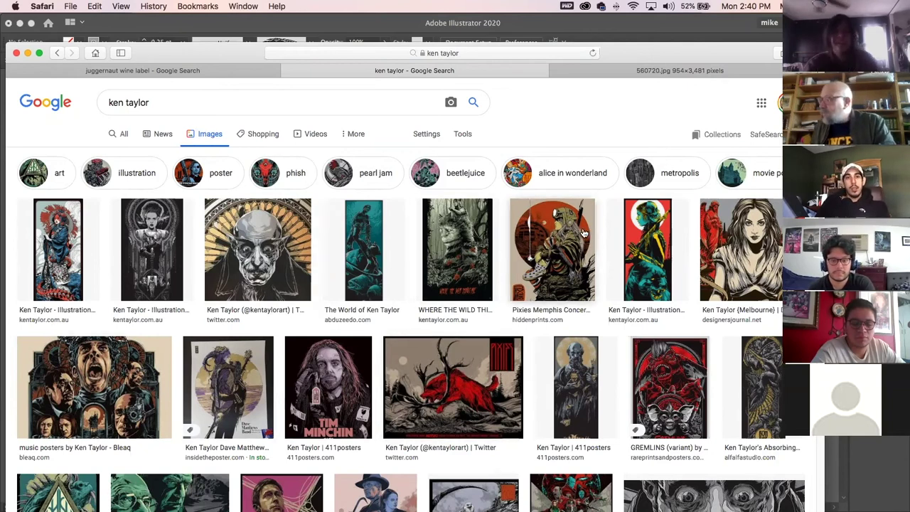
pyautogui.click(590, 378)
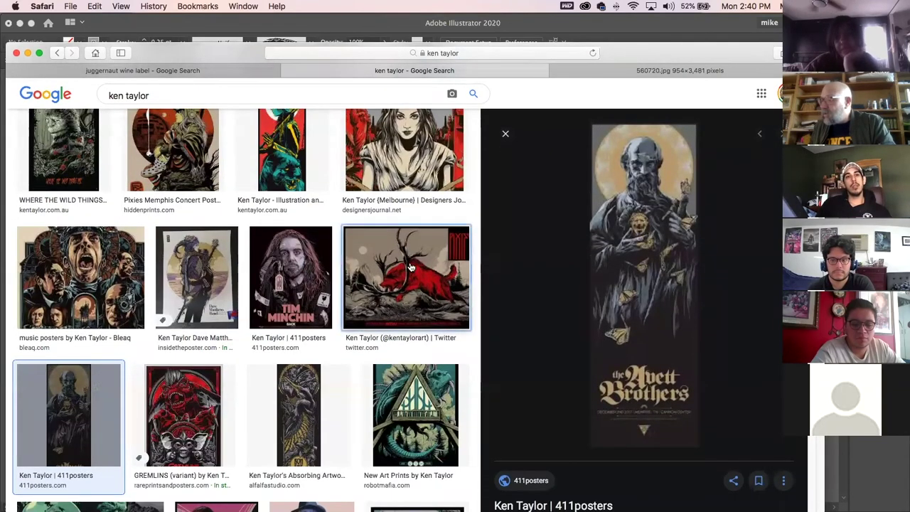
pyautogui.click(399, 311)
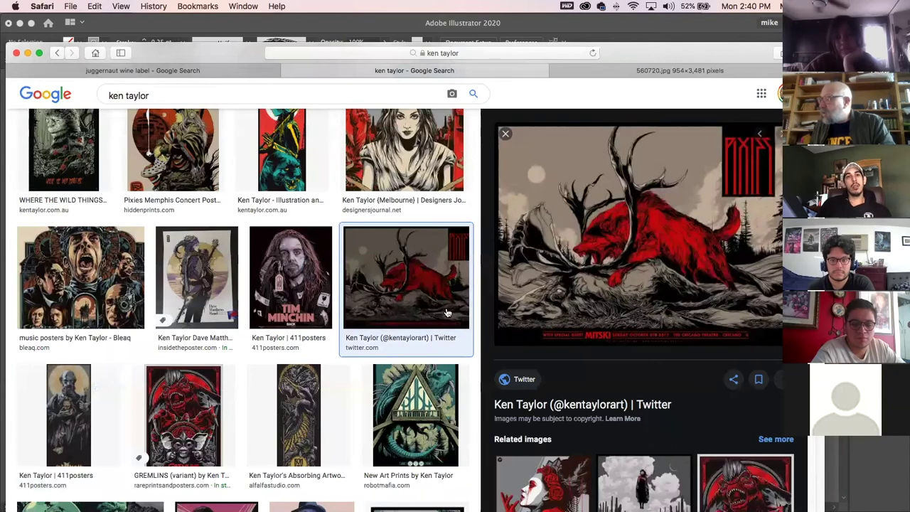
pyautogui.scroll(-3, 384, 377)
pyautogui.scroll(-4, 384, 377)
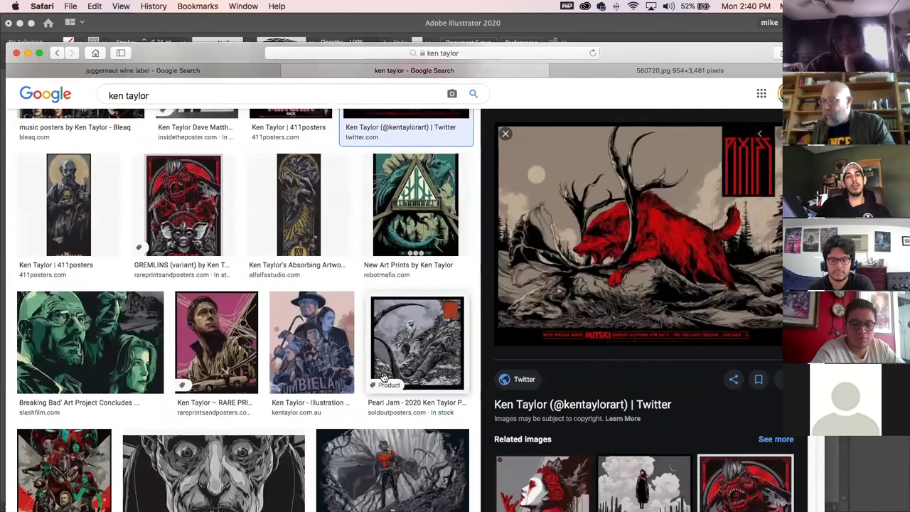
pyautogui.click(126, 324)
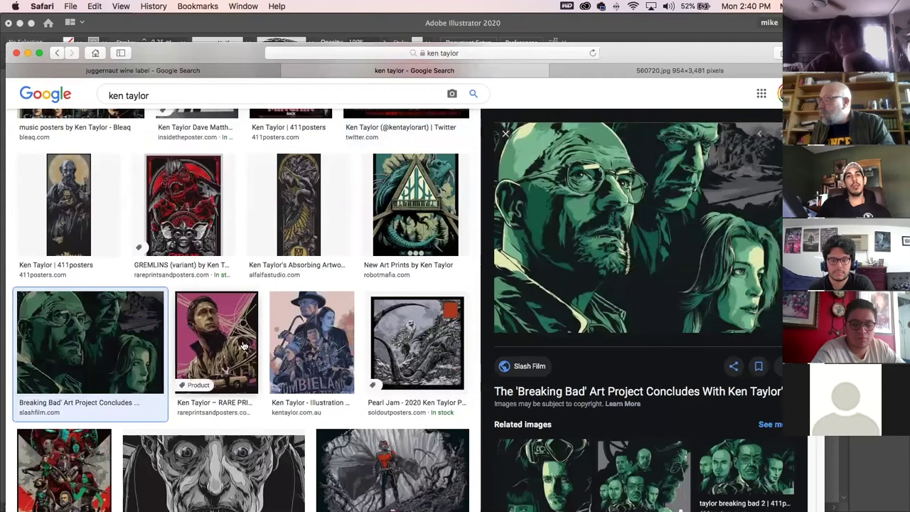
pyautogui.moveTo(291, 64); pyautogui.dragTo(287, 80)
# Replace the previous query with a Google search for the second poster artist's name.
pyautogui.click(384, 74)
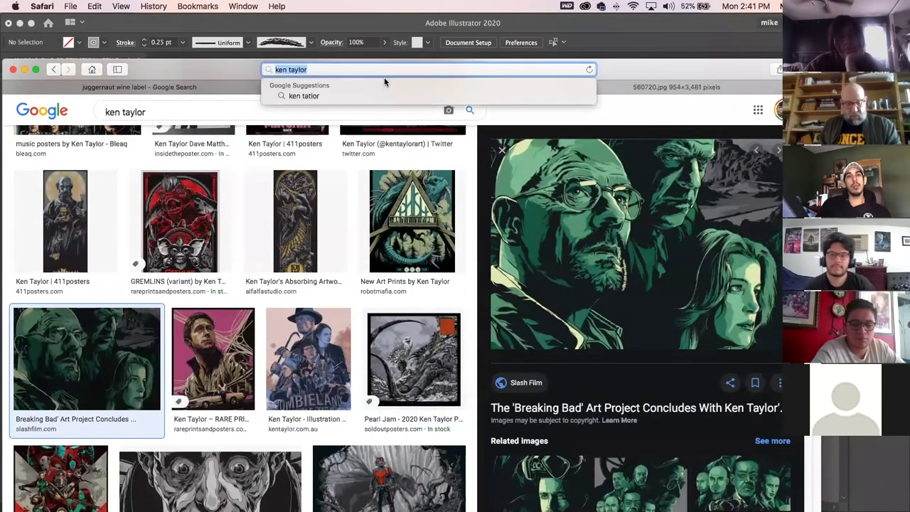
pyautogui.press('BackSpace')
pyautogui.write('eric tan')
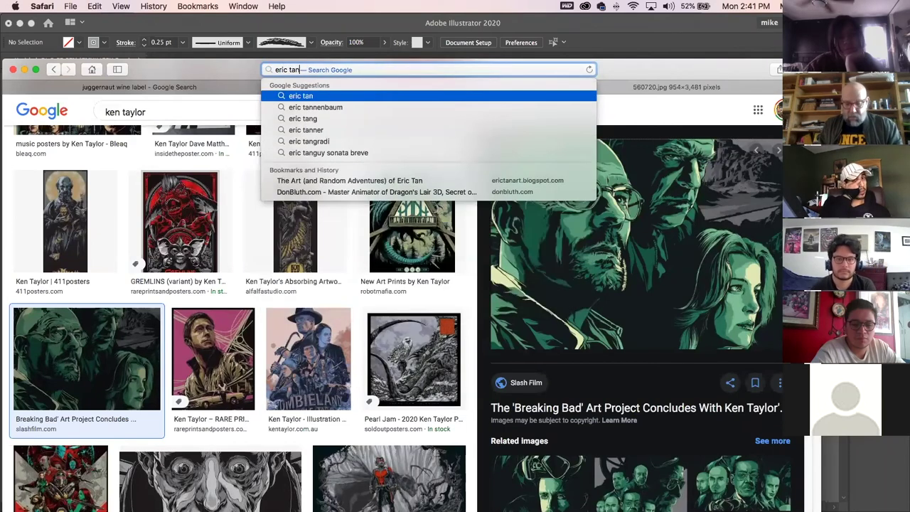
pyautogui.press('Return')
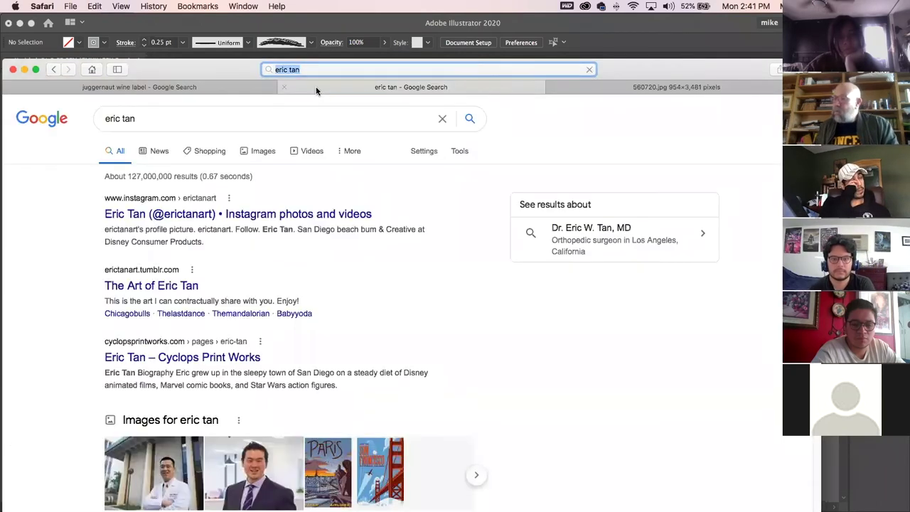
pyautogui.moveTo(229, 76); pyautogui.dragTo(241, 64)
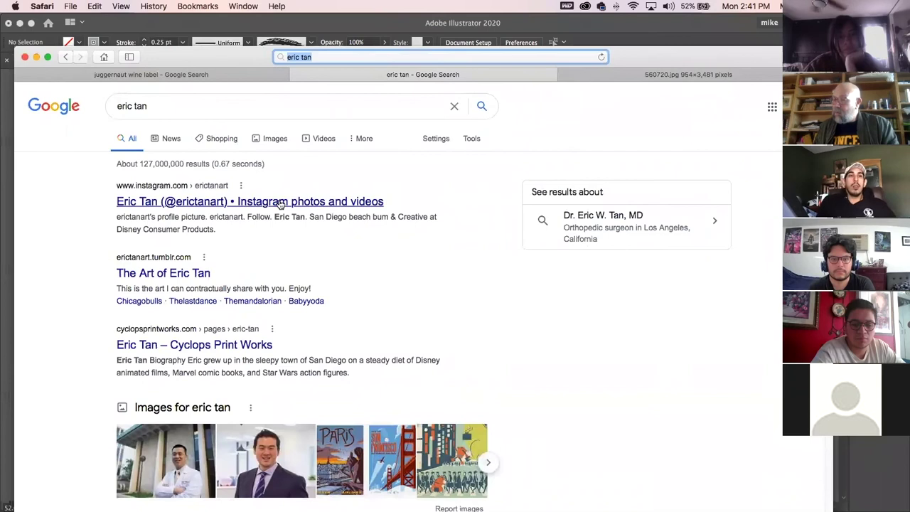
# Open the artist's blog result, scroll through it and load the next page of older posts.
pyautogui.click(191, 272)
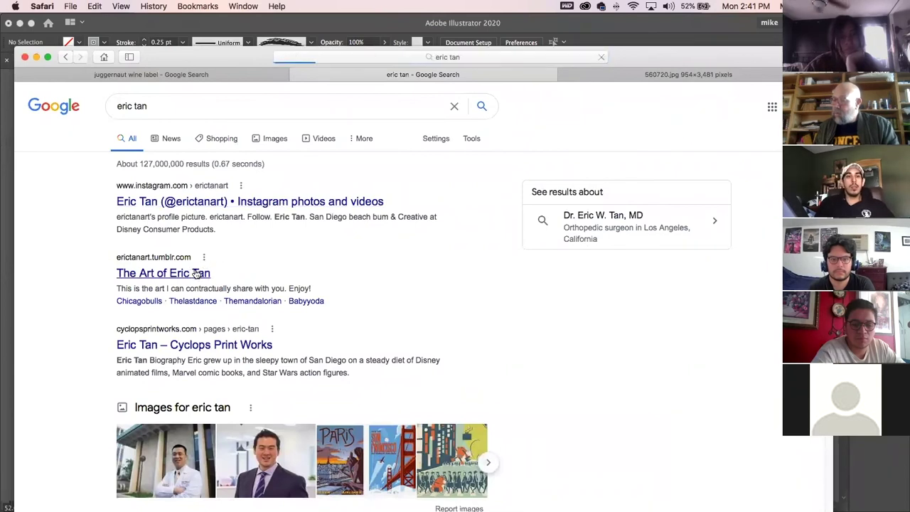
pyautogui.scroll(-5, 233, 277)
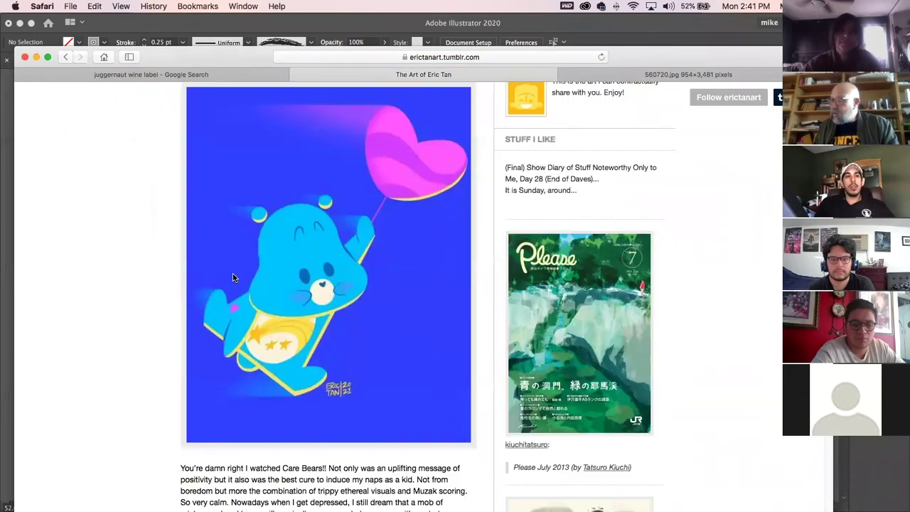
pyautogui.scroll(-20, 235, 278)
pyautogui.scroll(-20, 238, 277)
pyautogui.scroll(-20, 240, 276)
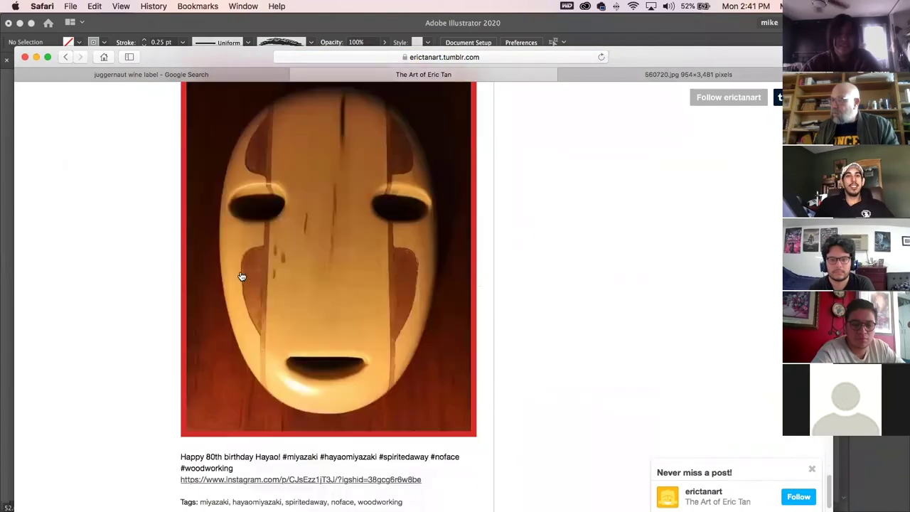
pyautogui.scroll(-3, 242, 276)
pyautogui.click(464, 459)
# Scroll the older posts and advance another page, reaching the November 29, 2020 Star Wars poster.
pyautogui.scroll(-10, 463, 393)
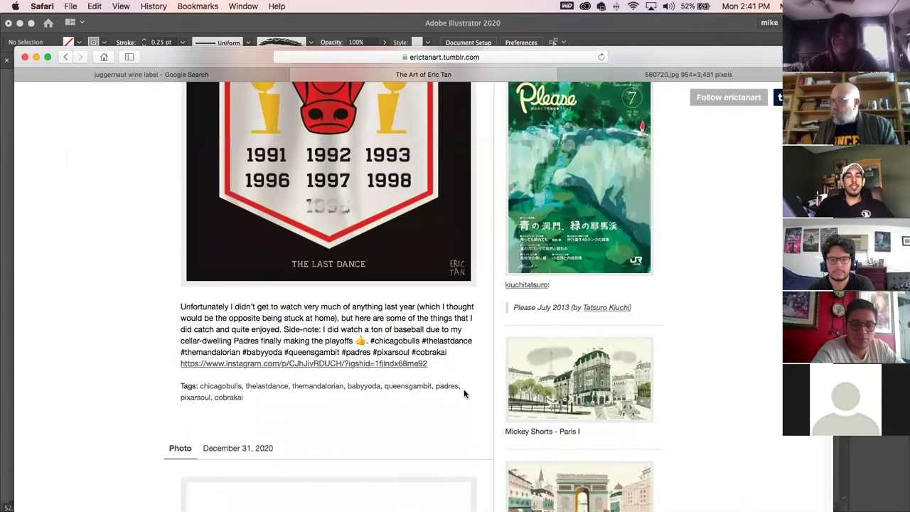
pyautogui.scroll(-20, 464, 393)
pyautogui.scroll(-15, 466, 395)
pyautogui.scroll(4, 466, 394)
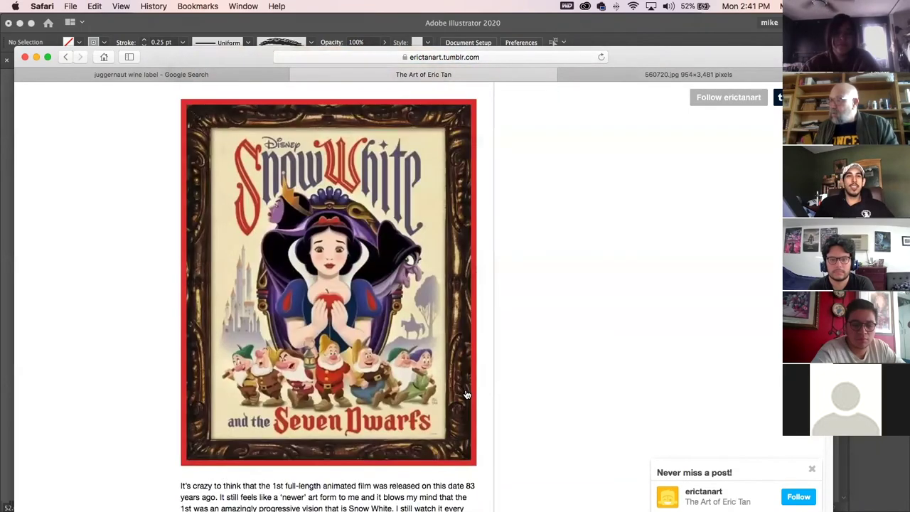
pyautogui.scroll(-1, 466, 395)
pyautogui.scroll(-3, 466, 395)
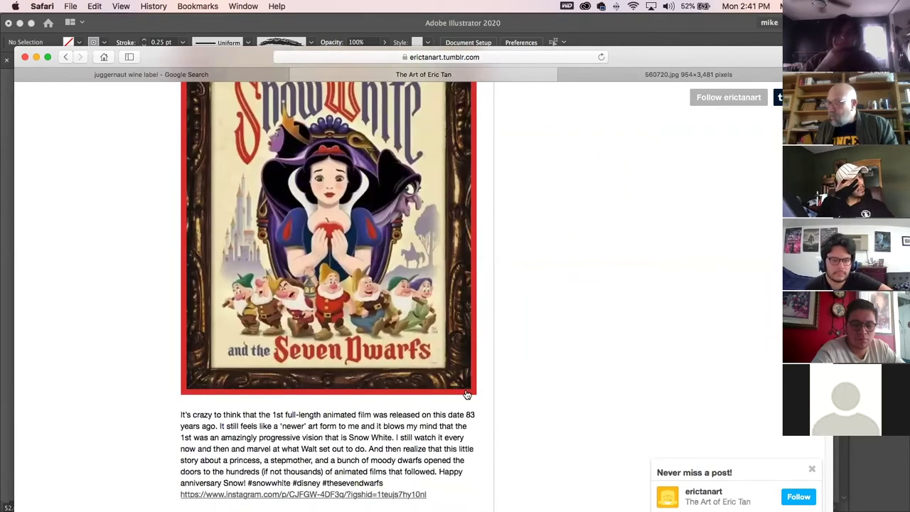
pyautogui.scroll(-13, 467, 394)
pyautogui.scroll(-20, 467, 394)
pyautogui.scroll(-9, 468, 393)
pyautogui.scroll(6, 468, 393)
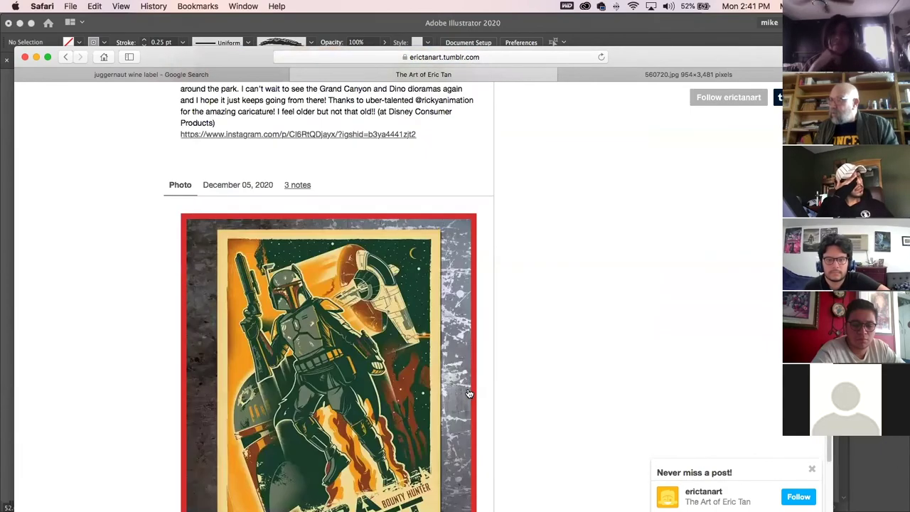
pyautogui.scroll(-20, 469, 393)
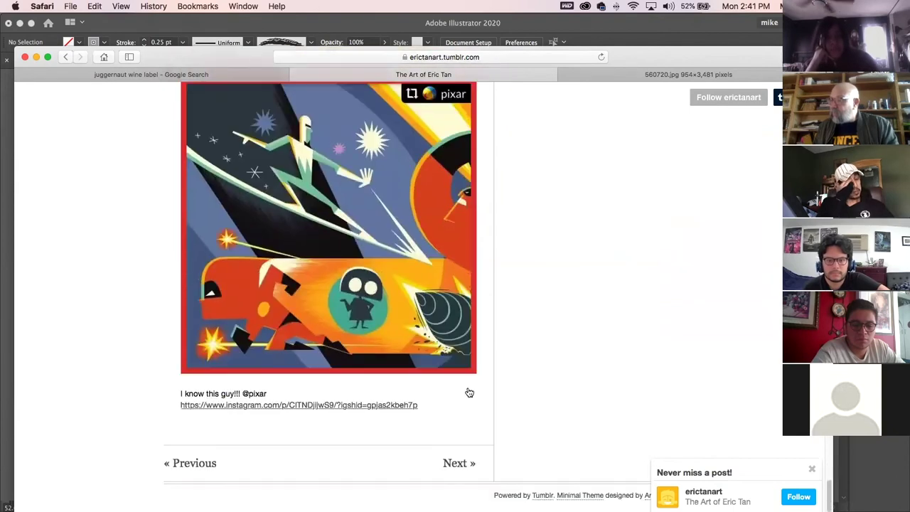
pyautogui.scroll(-1, 467, 391)
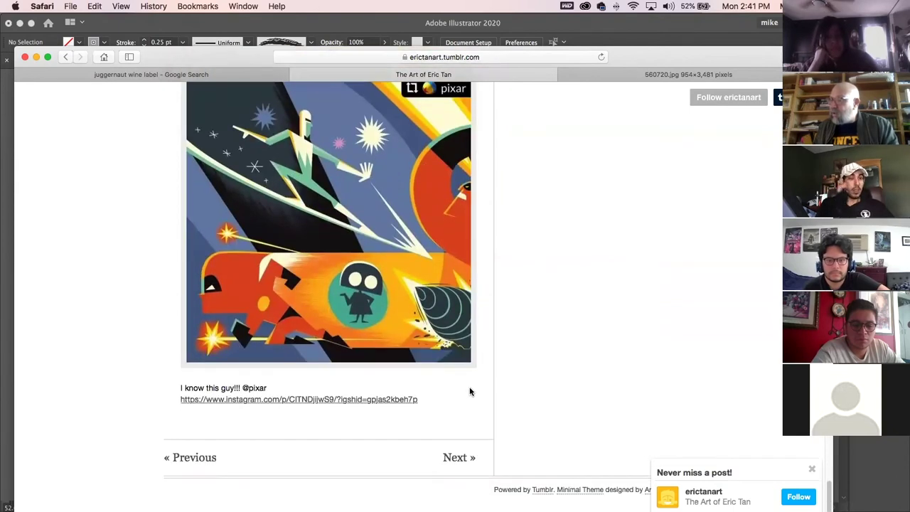
pyautogui.click(460, 460)
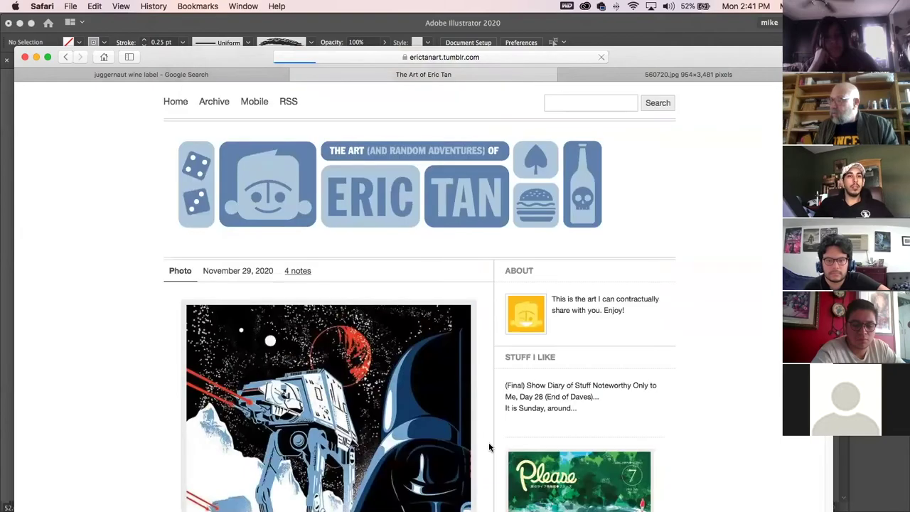
# Scroll through the blog posts and load the next page, opening on the October 30, 2019 masks post.
pyautogui.scroll(-5, 440, 433)
pyautogui.scroll(-10, 440, 433)
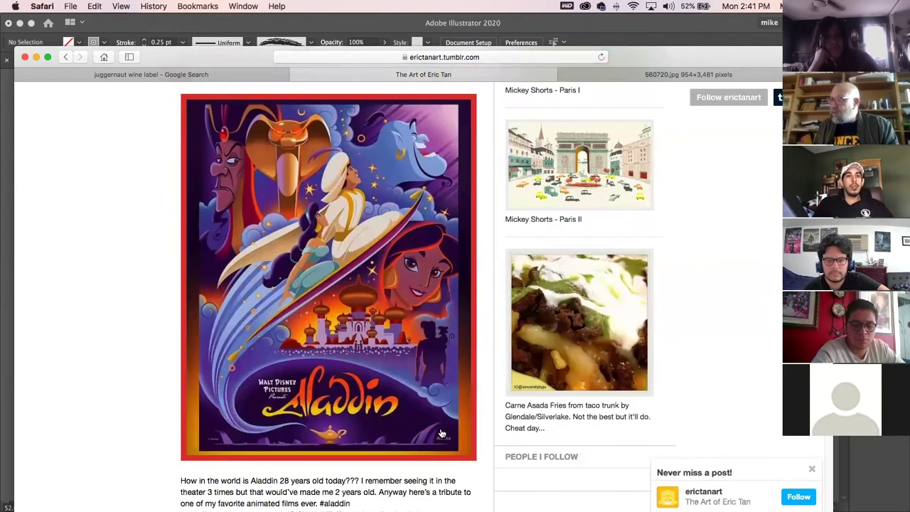
pyautogui.scroll(1, 441, 433)
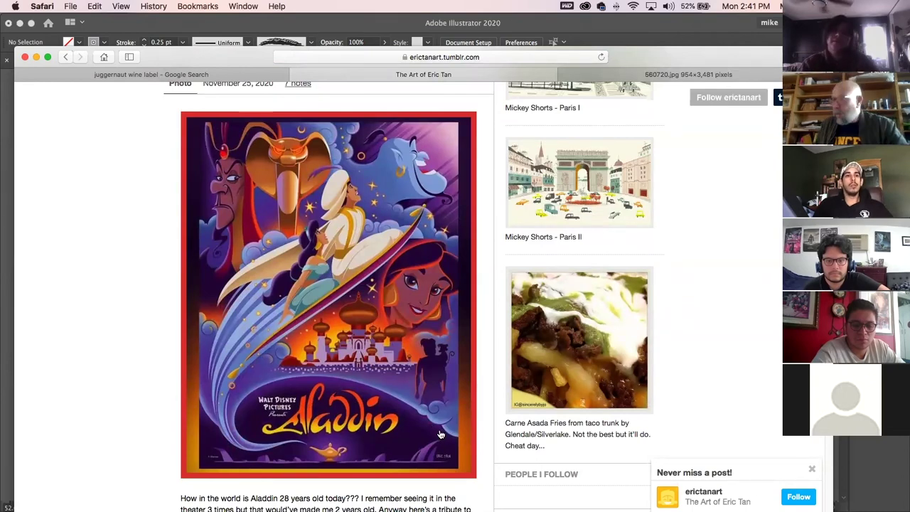
pyautogui.scroll(-10, 444, 431)
pyautogui.scroll(-15, 441, 434)
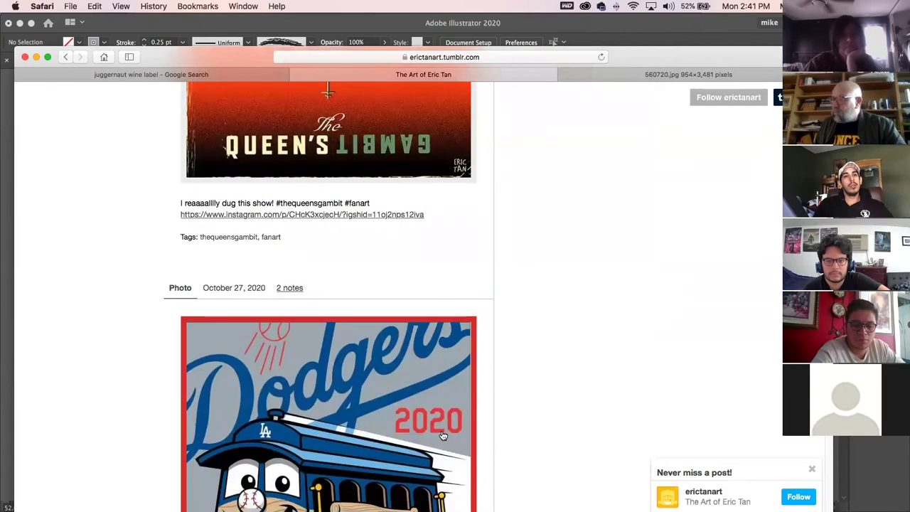
pyautogui.scroll(-20, 443, 435)
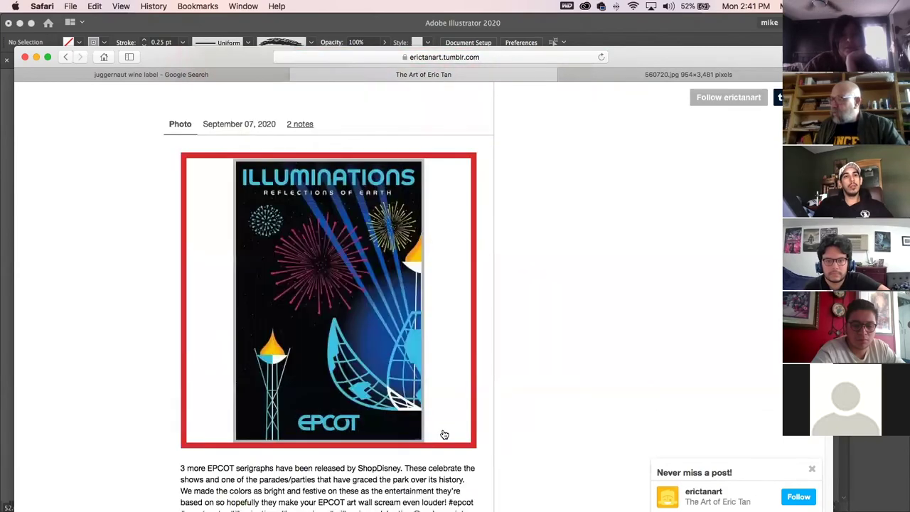
pyautogui.scroll(-10, 446, 435)
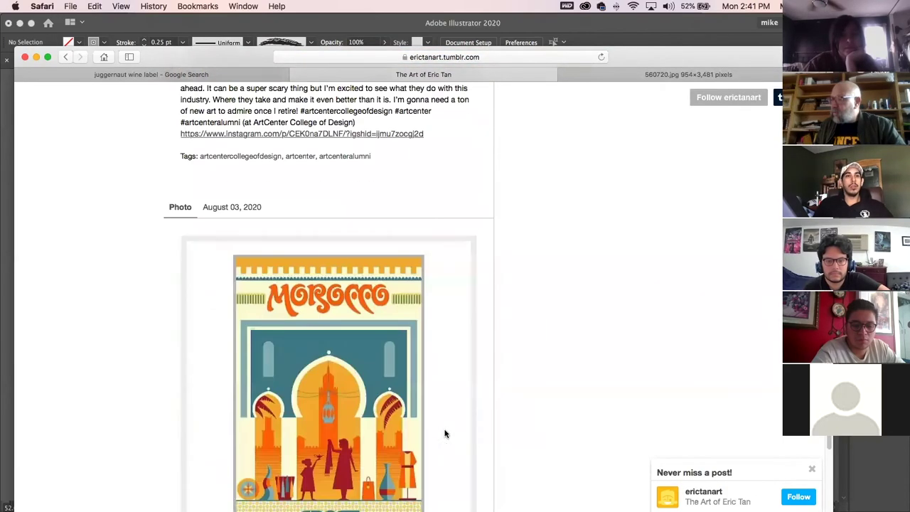
pyautogui.scroll(3, 446, 435)
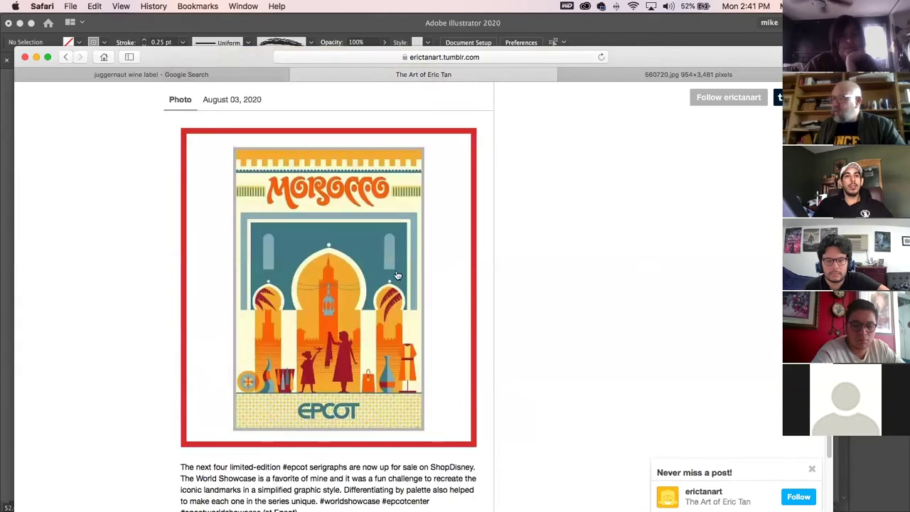
pyautogui.scroll(-10, 469, 396)
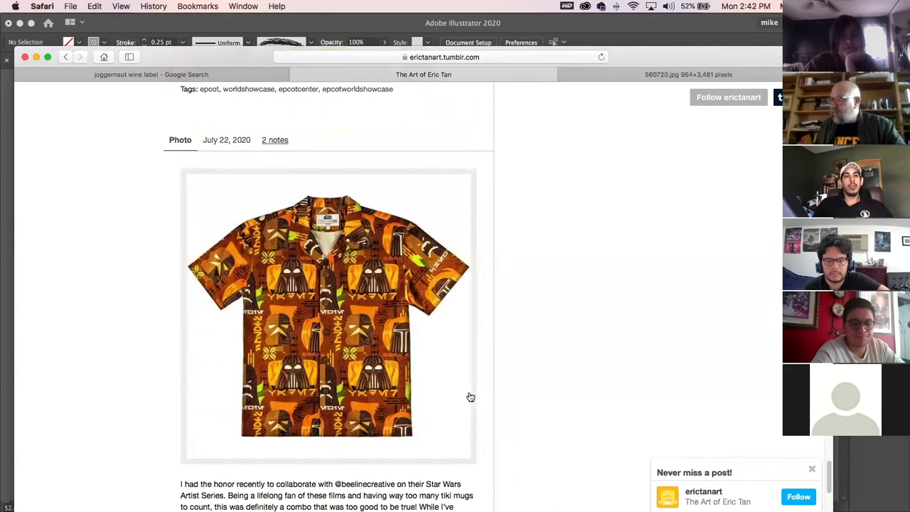
pyautogui.scroll(-5, 469, 395)
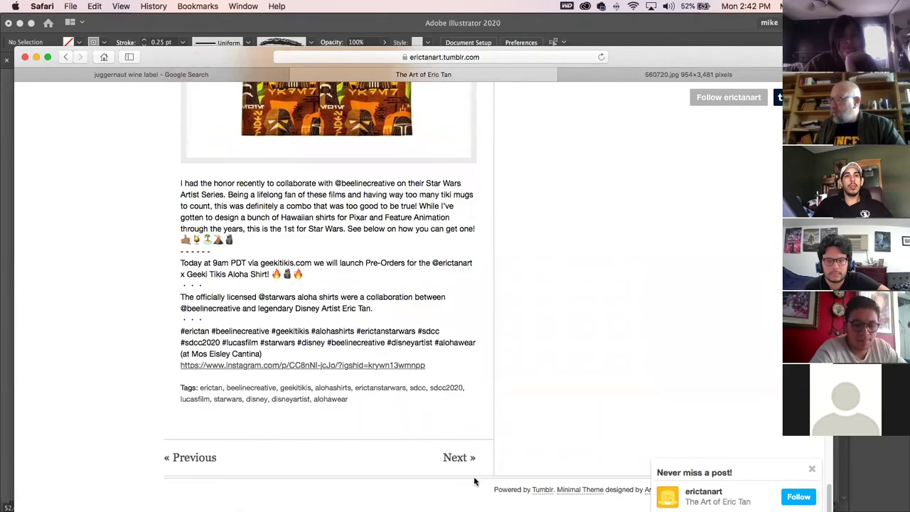
pyautogui.scroll(-15, 460, 443)
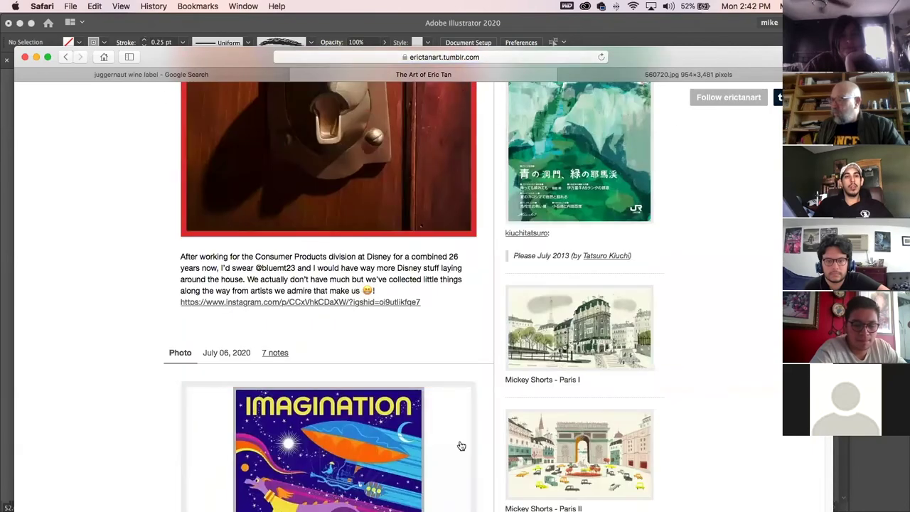
pyautogui.scroll(-12, 461, 443)
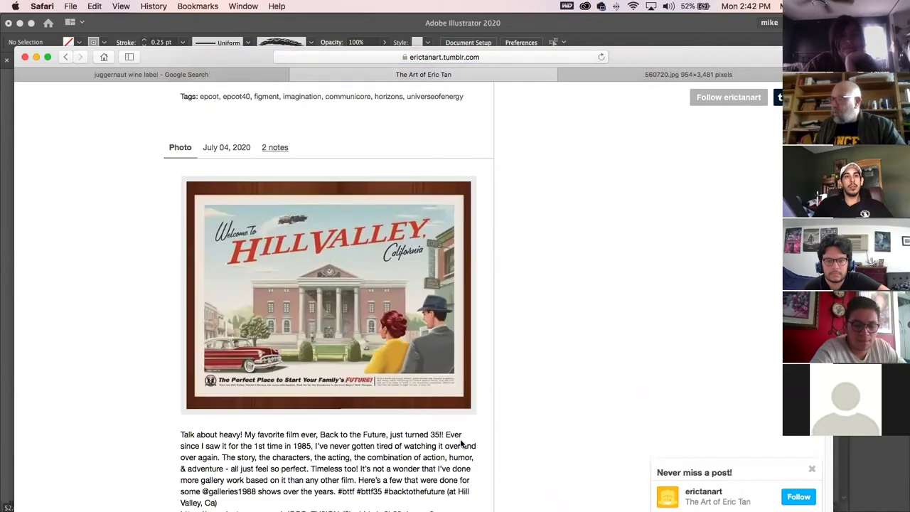
pyautogui.scroll(-20, 462, 444)
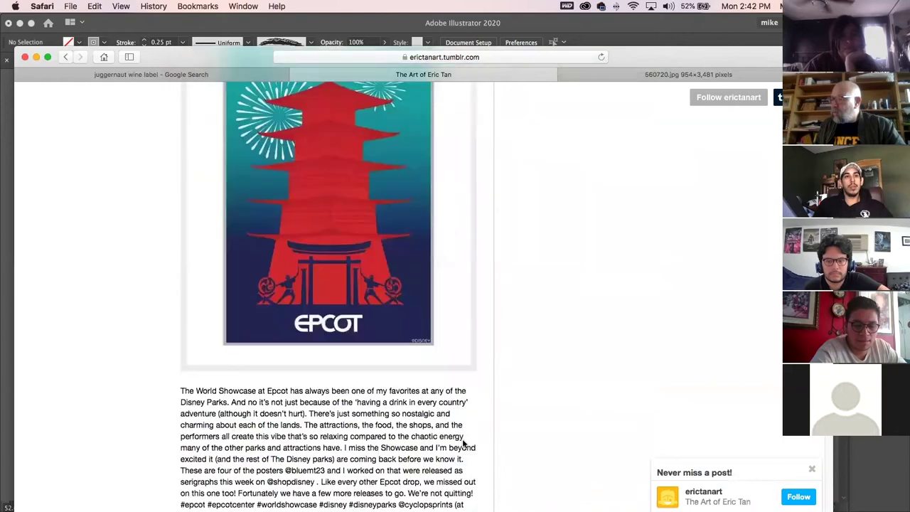
pyautogui.scroll(-8, 465, 444)
pyautogui.scroll(6, 464, 445)
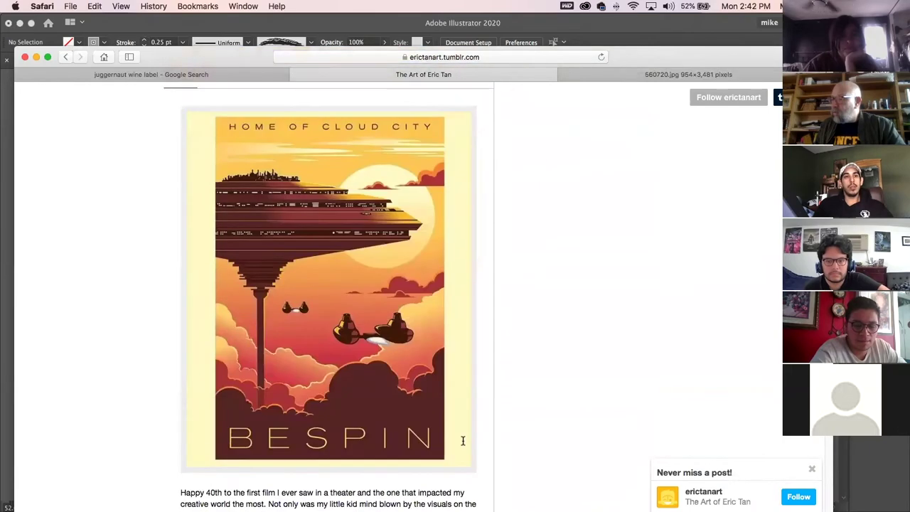
pyautogui.scroll(-15, 465, 442)
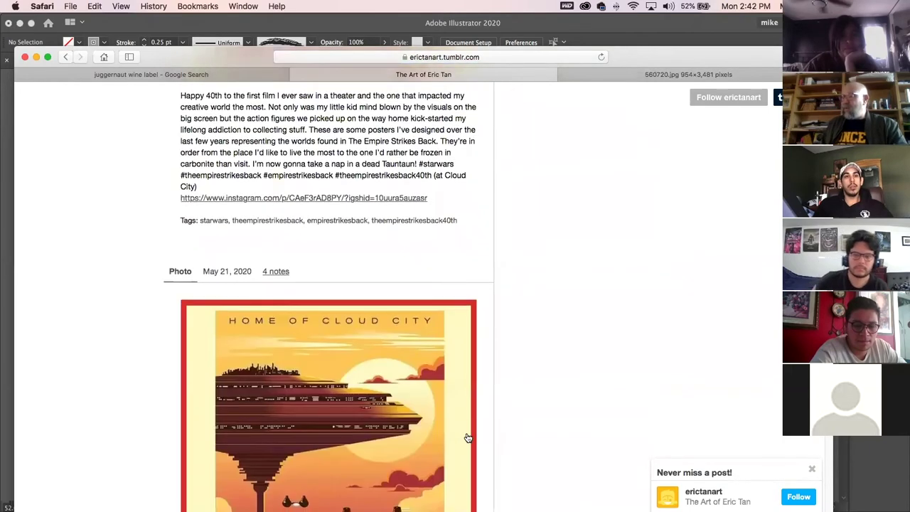
pyautogui.scroll(-10, 473, 438)
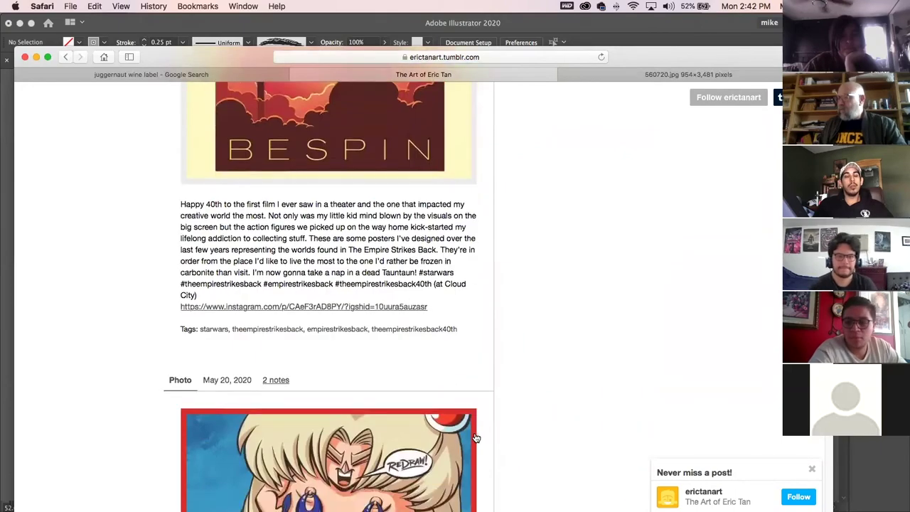
pyautogui.scroll(-5, 477, 438)
pyautogui.scroll(-20, 476, 438)
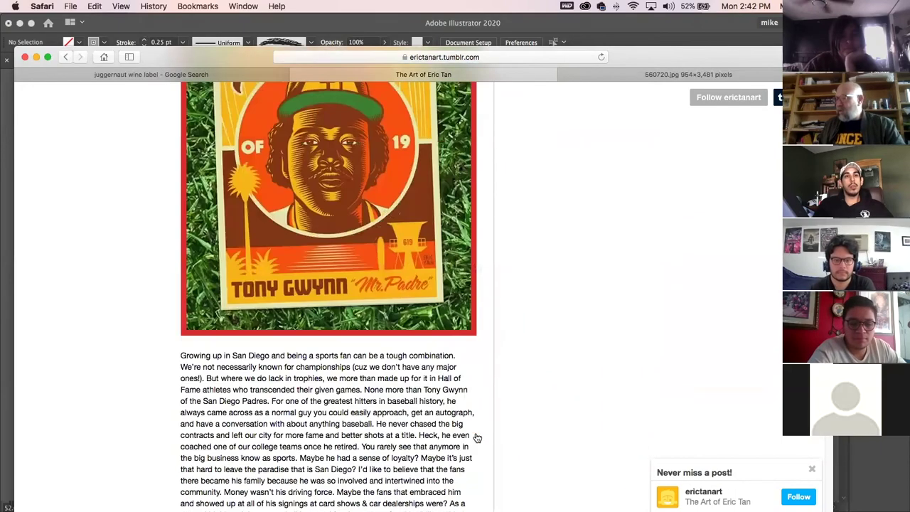
pyautogui.scroll(-10, 476, 438)
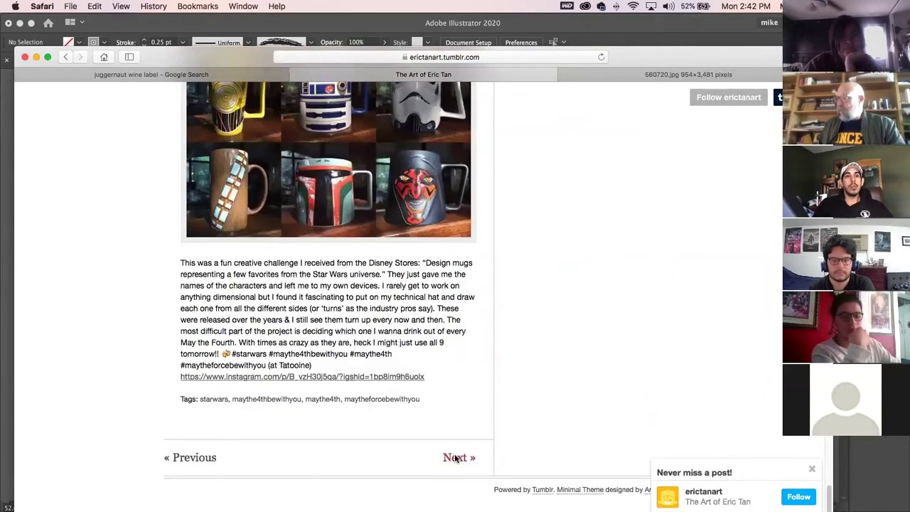
pyautogui.scroll(-15, 454, 411)
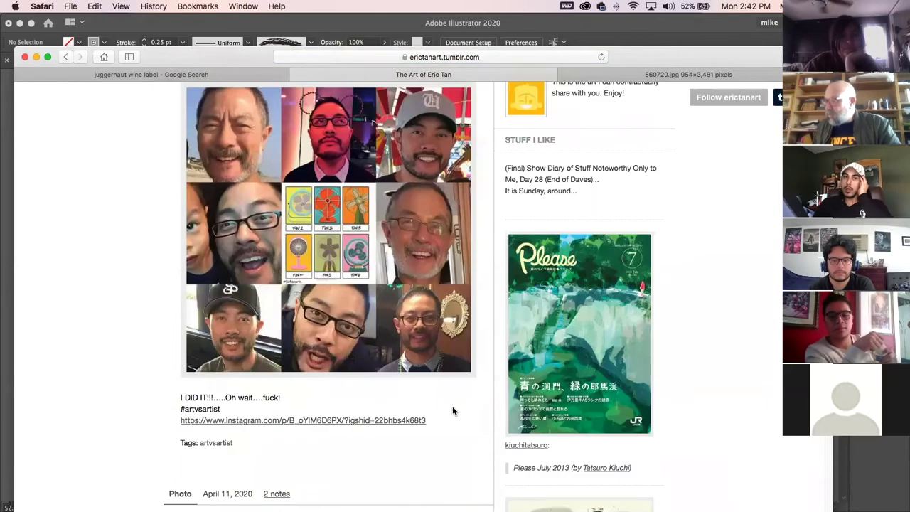
pyautogui.scroll(-20, 453, 411)
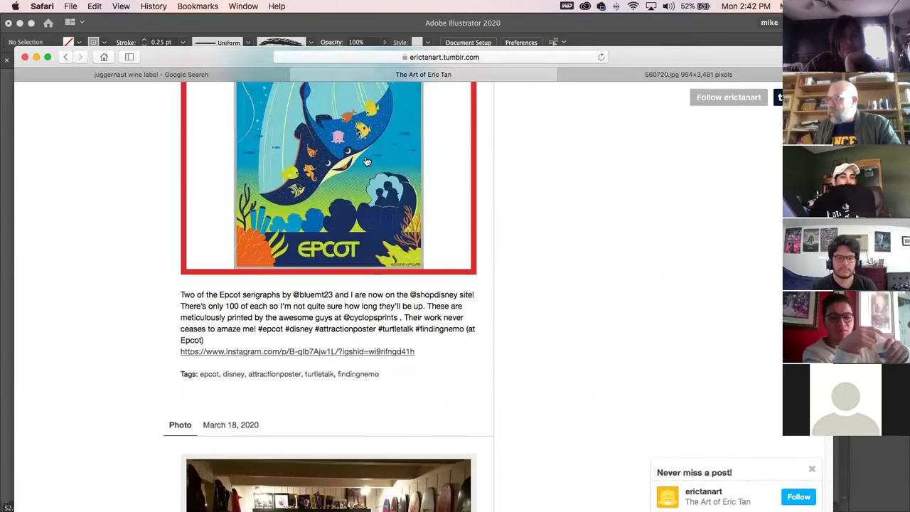
pyautogui.scroll(-15, 454, 385)
pyautogui.scroll(-15, 453, 385)
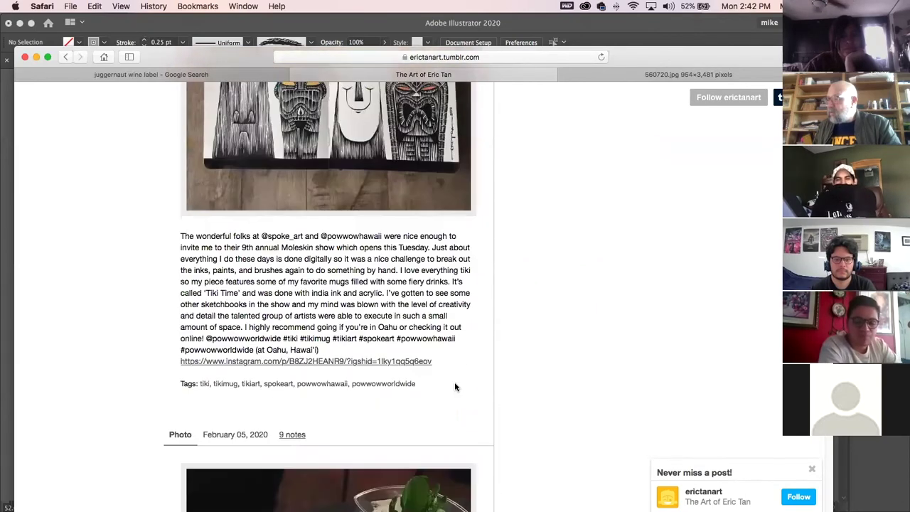
pyautogui.scroll(3, 455, 386)
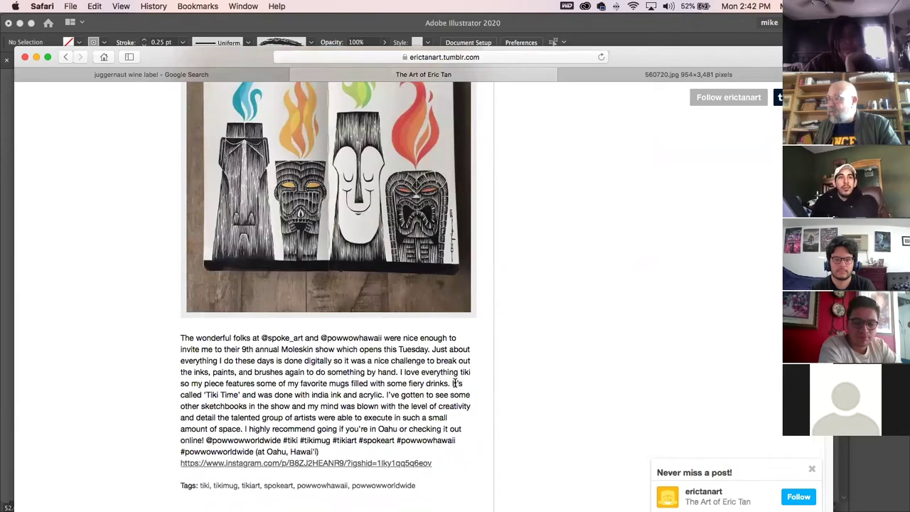
pyautogui.scroll(-20, 456, 384)
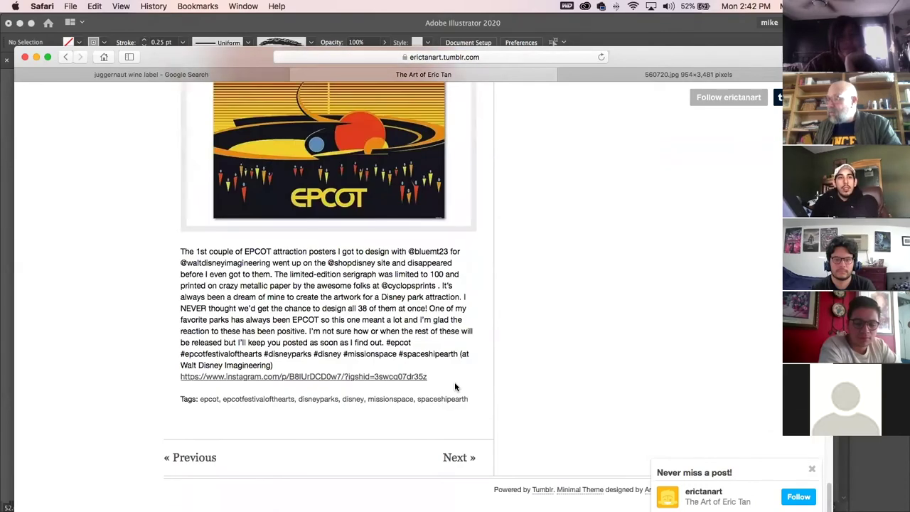
pyautogui.scroll(-10, 480, 377)
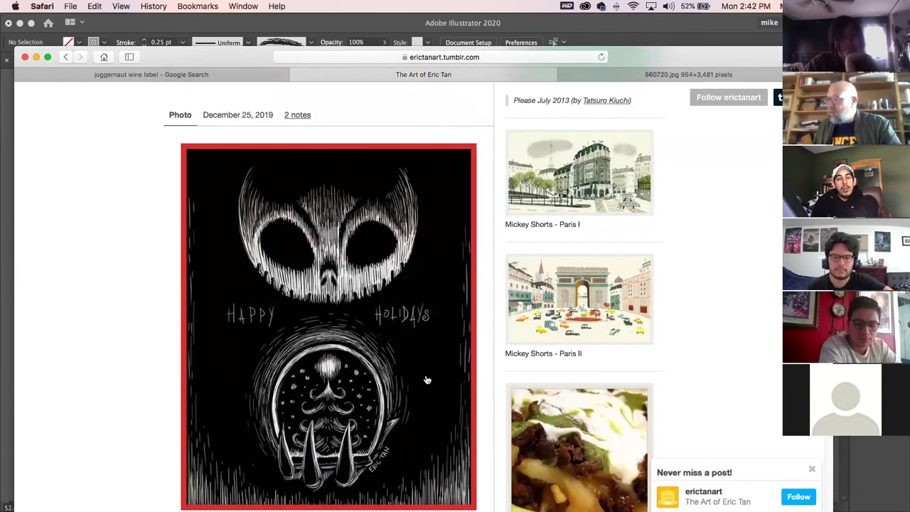
pyautogui.scroll(-15, 426, 379)
pyautogui.scroll(-5, 429, 373)
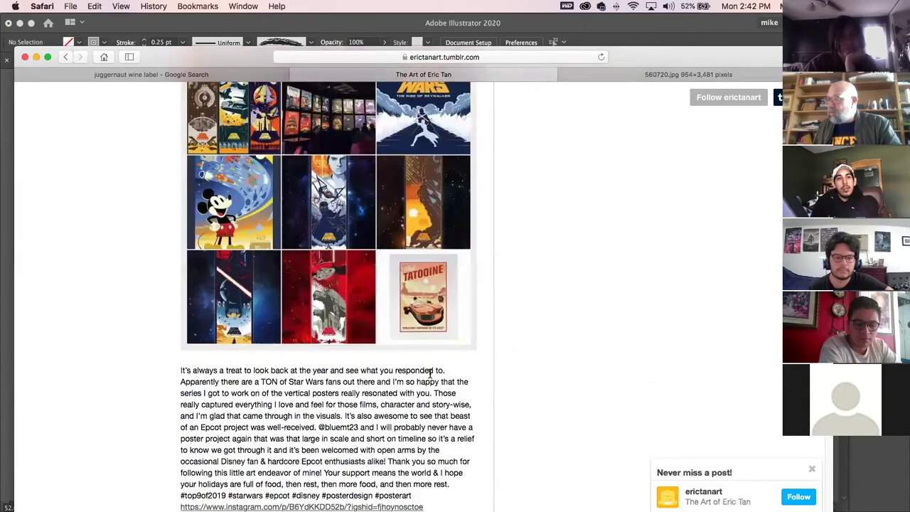
pyautogui.scroll(-20, 432, 373)
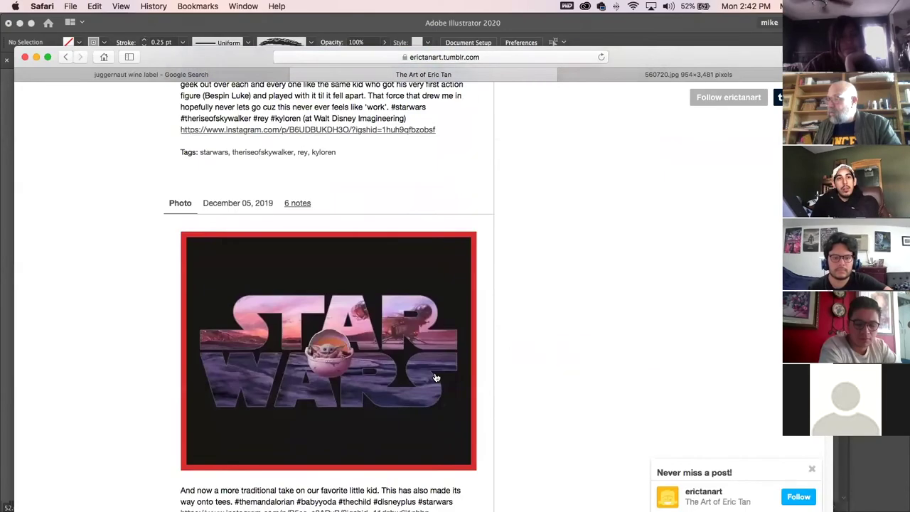
pyautogui.scroll(-20, 436, 378)
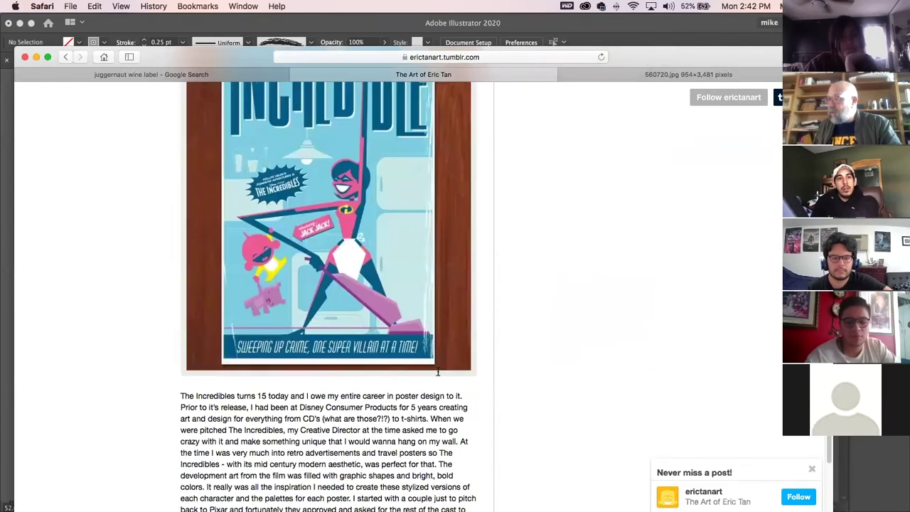
pyautogui.scroll(-6, 438, 375)
pyautogui.click(463, 458)
pyautogui.scroll(-10, 465, 451)
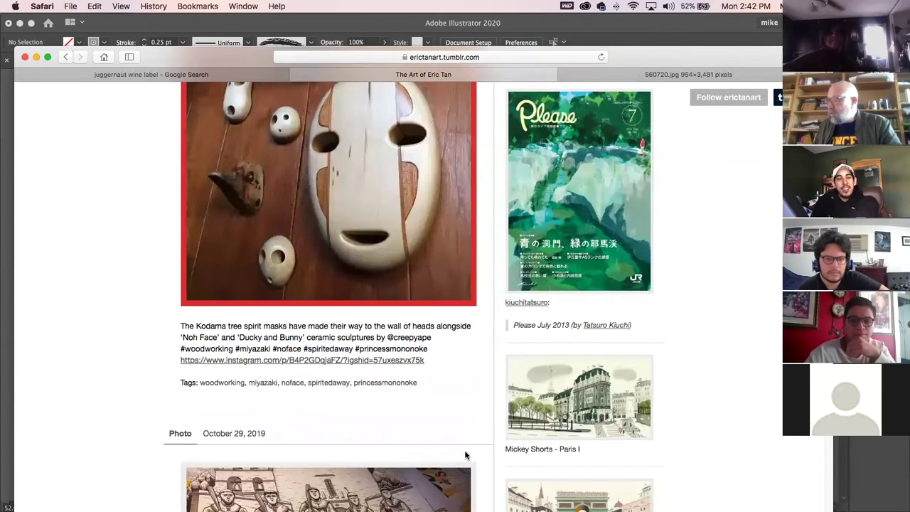
pyautogui.scroll(12, 465, 451)
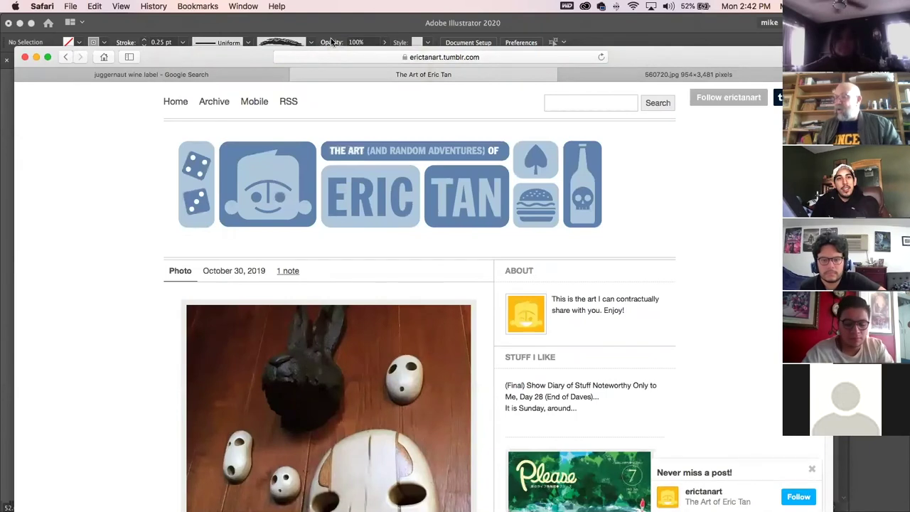
# Search Google Images for the poster artist's name.
pyautogui.click(329, 56)
pyautogui.write('eric tan')
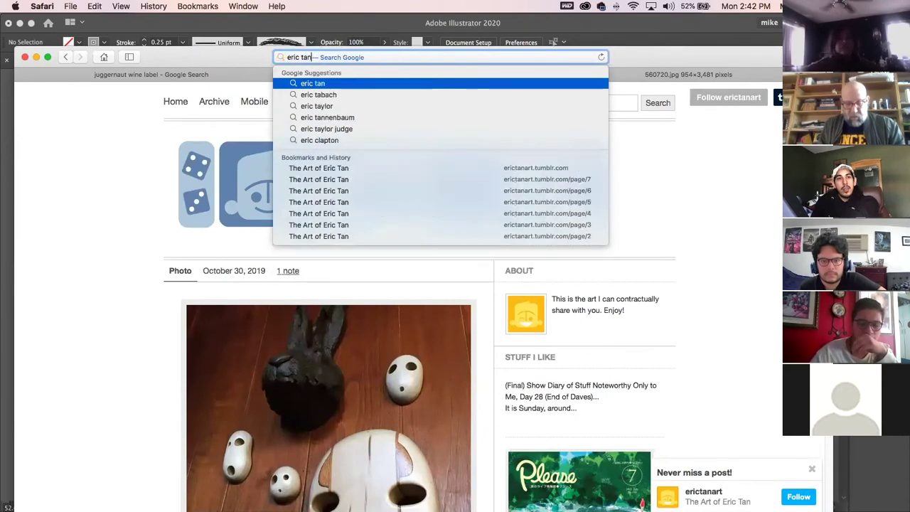
pyautogui.press('Return')
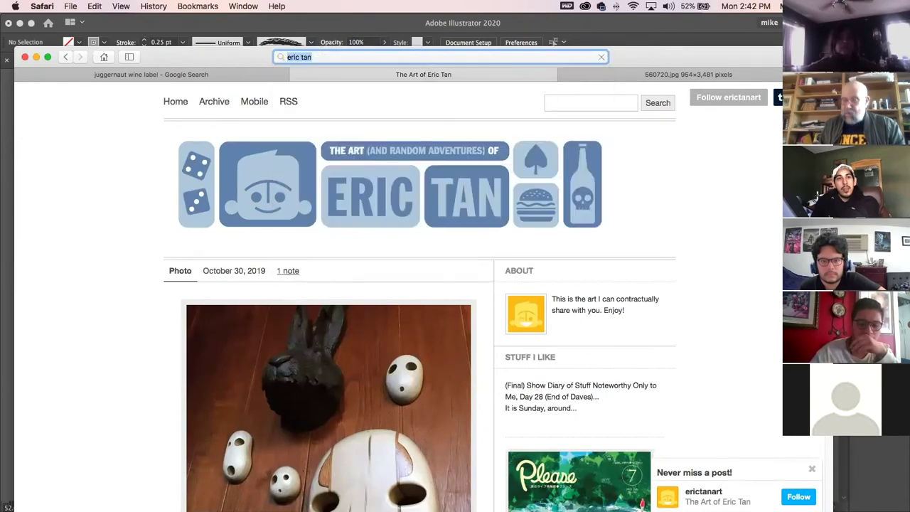
pyautogui.click(263, 139)
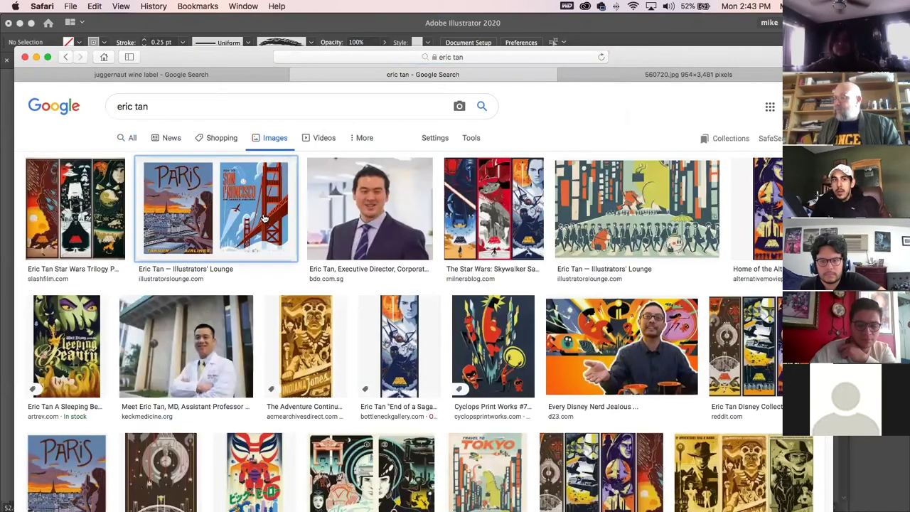
# Preview his Sleeping Beauty, Indiana Jones, Star Wars and Lion King posters, ending on Snow White.
pyautogui.click(264, 218)
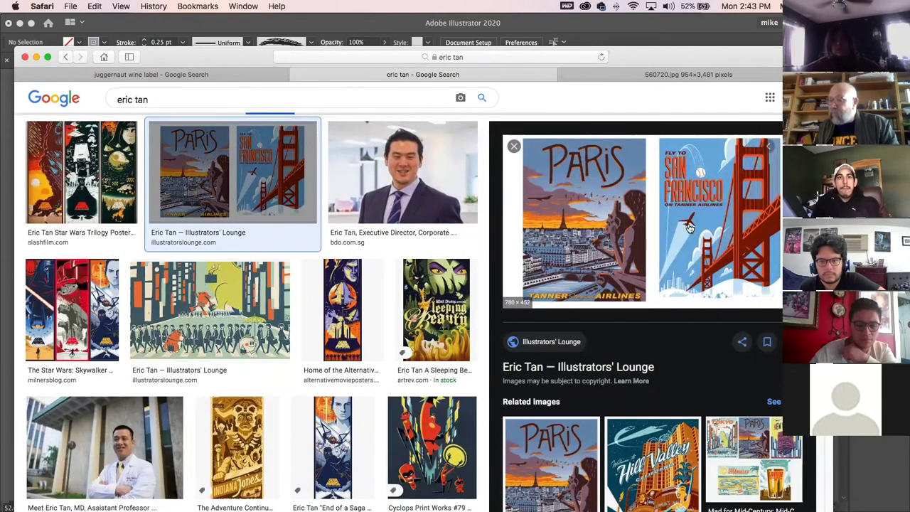
pyautogui.click(447, 287)
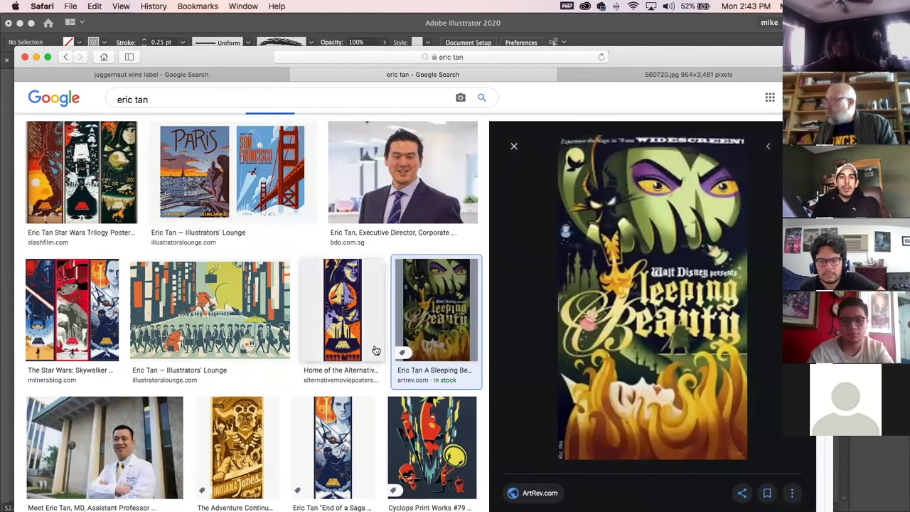
pyautogui.scroll(-5, 376, 351)
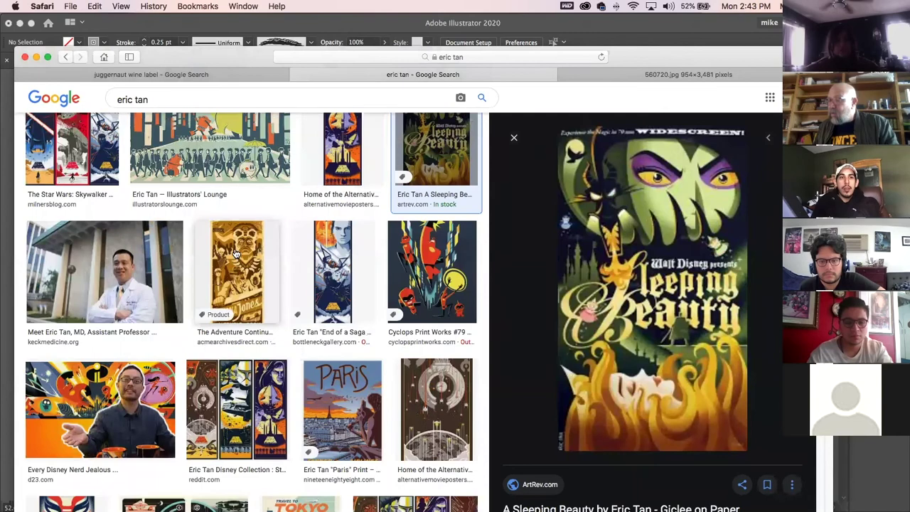
pyautogui.click(237, 253)
pyautogui.scroll(-4, 429, 425)
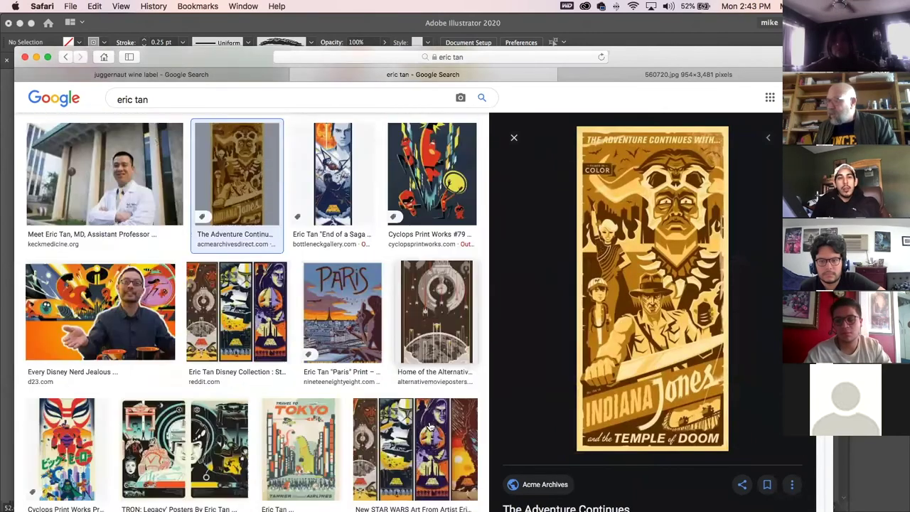
pyautogui.click(439, 328)
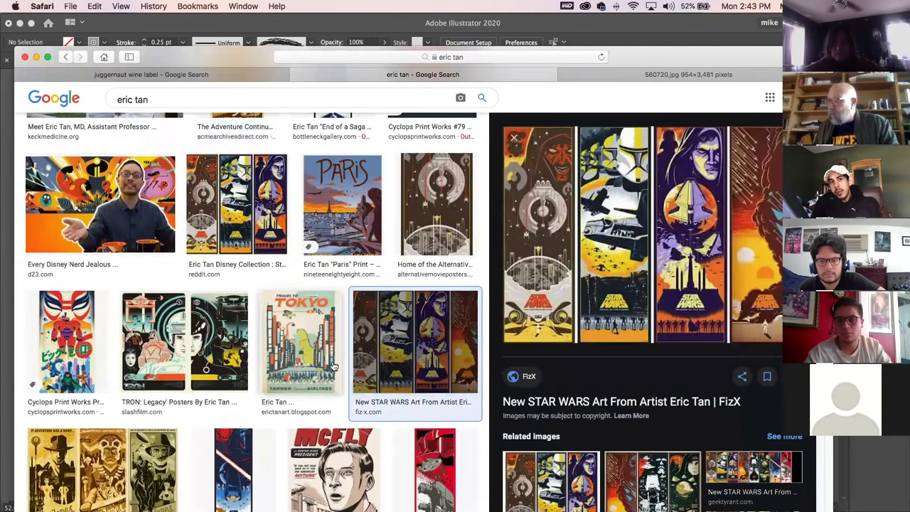
pyautogui.scroll(-3, 331, 363)
pyautogui.click(100, 324)
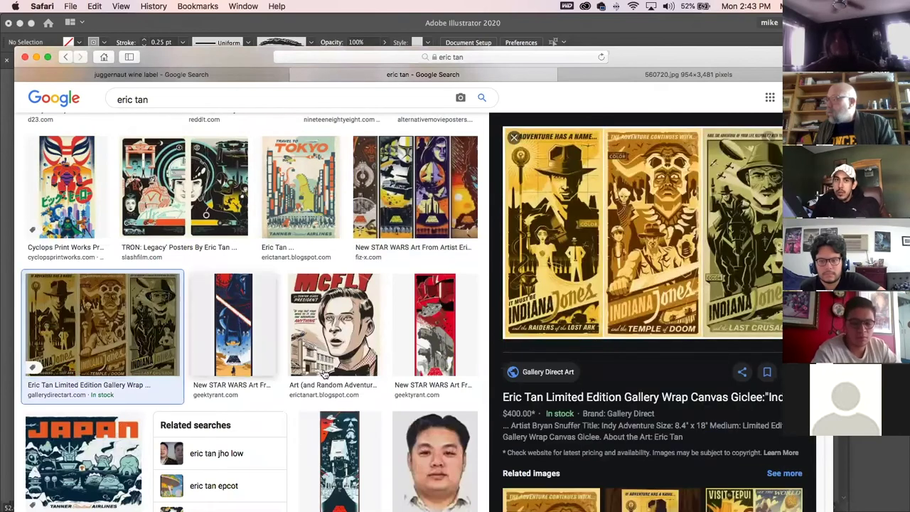
pyautogui.scroll(-2, 340, 382)
pyautogui.click(334, 256)
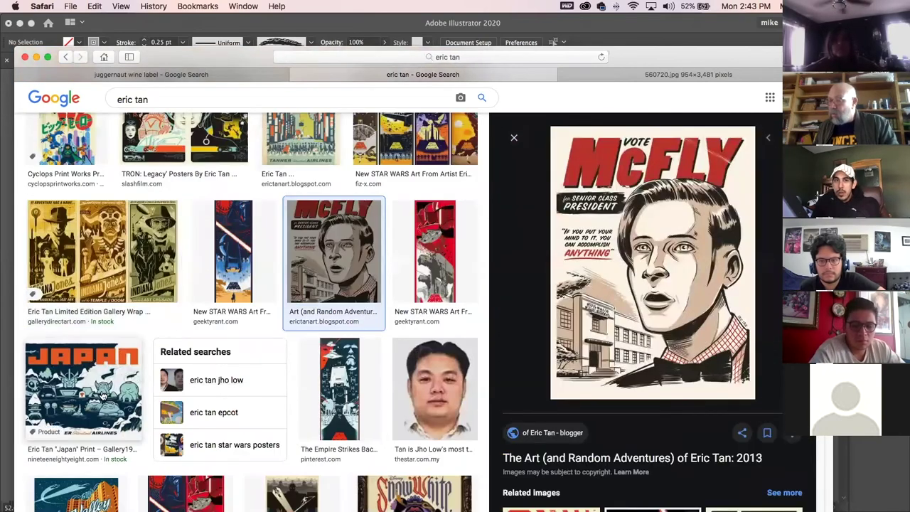
pyautogui.scroll(-2, 320, 388)
pyautogui.scroll(-4, 320, 387)
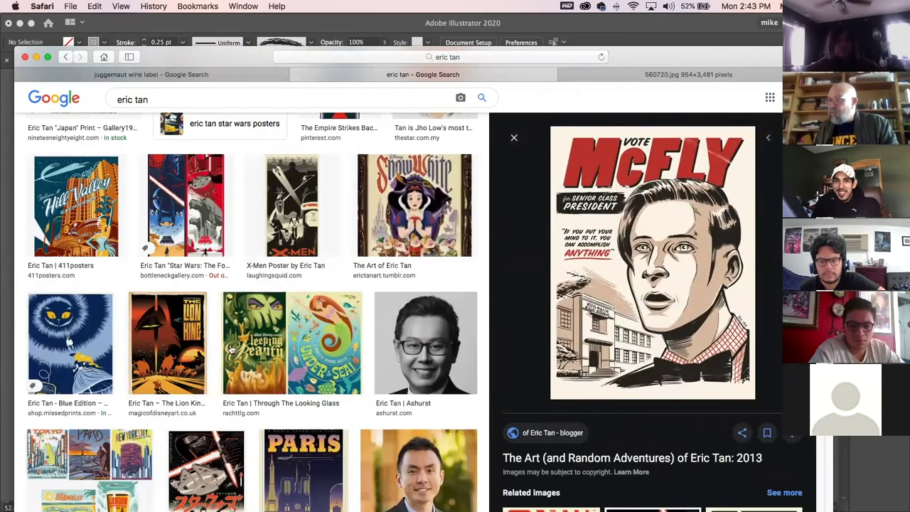
pyautogui.click(189, 330)
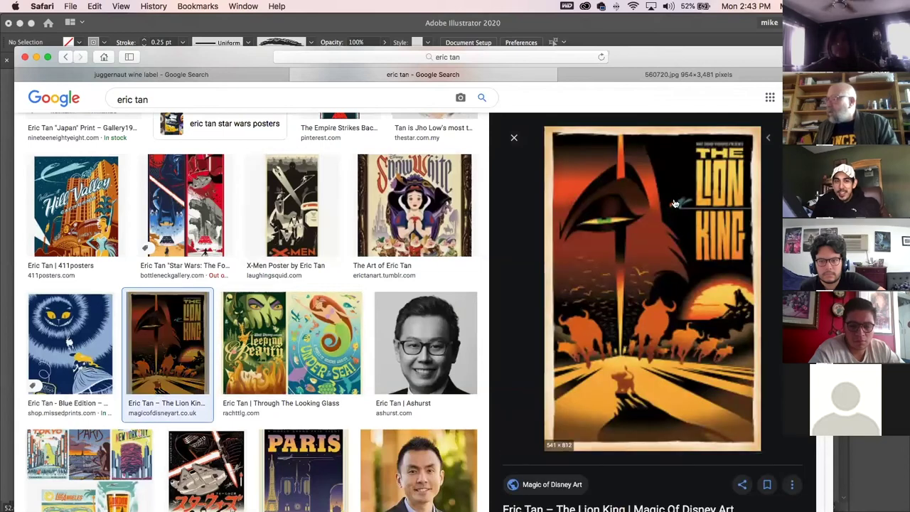
pyautogui.click(379, 184)
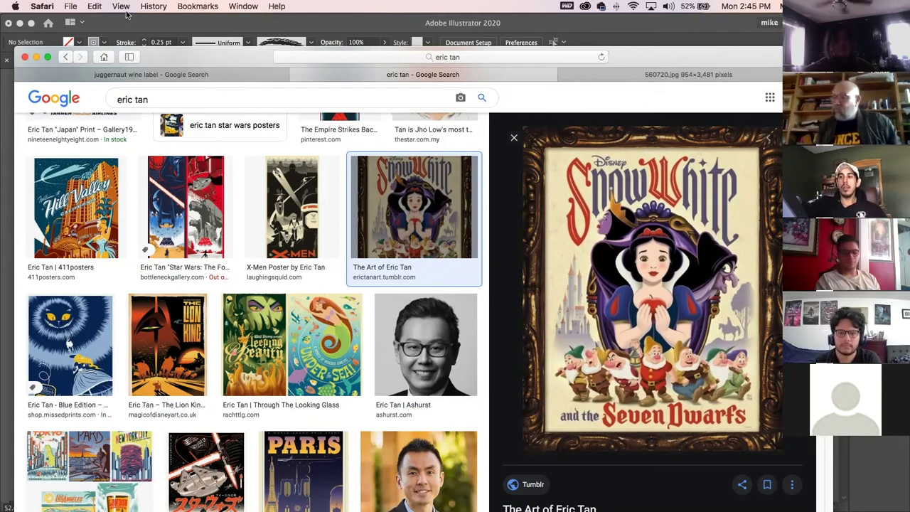
# Back in Illustrator, try selecting the left tuft's strokes and anchor points.
pyautogui.press('super+Tab')
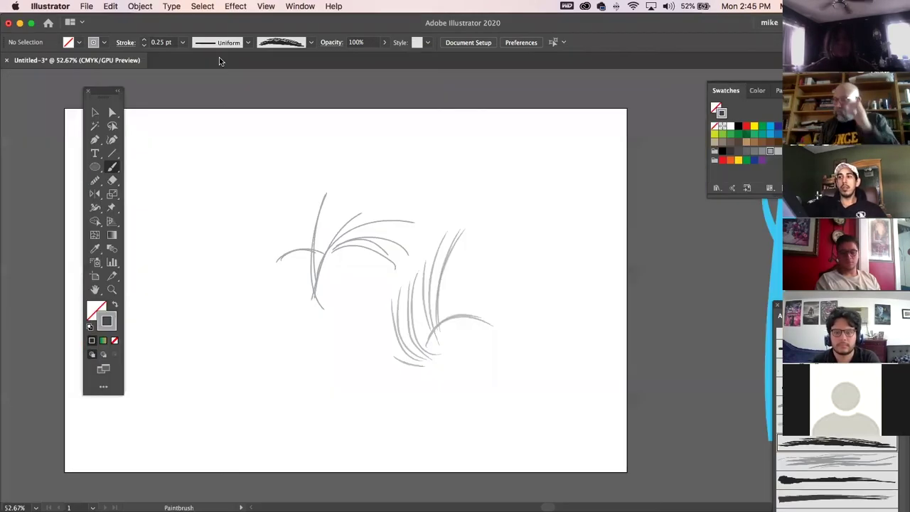
pyautogui.click(92, 116)
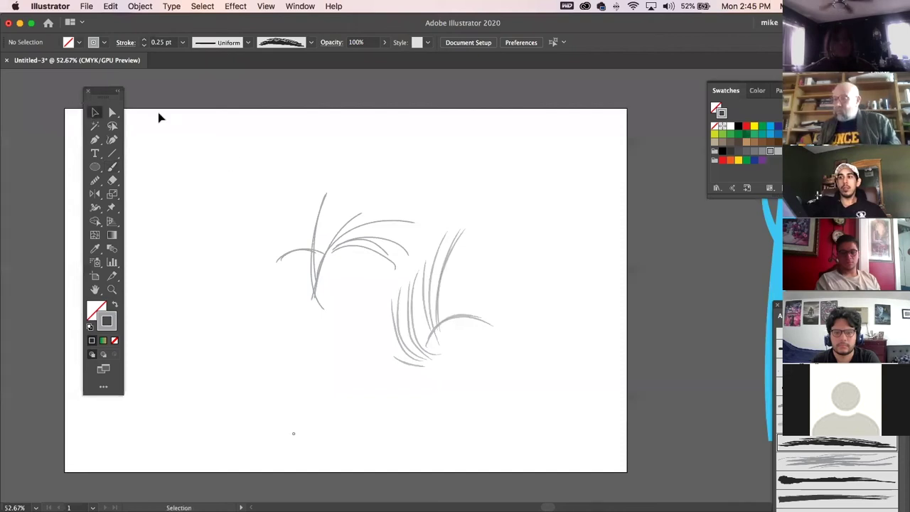
pyautogui.click(317, 234)
pyautogui.click(154, 132)
pyautogui.press('a')
pyautogui.click(324, 215)
pyautogui.click(320, 221)
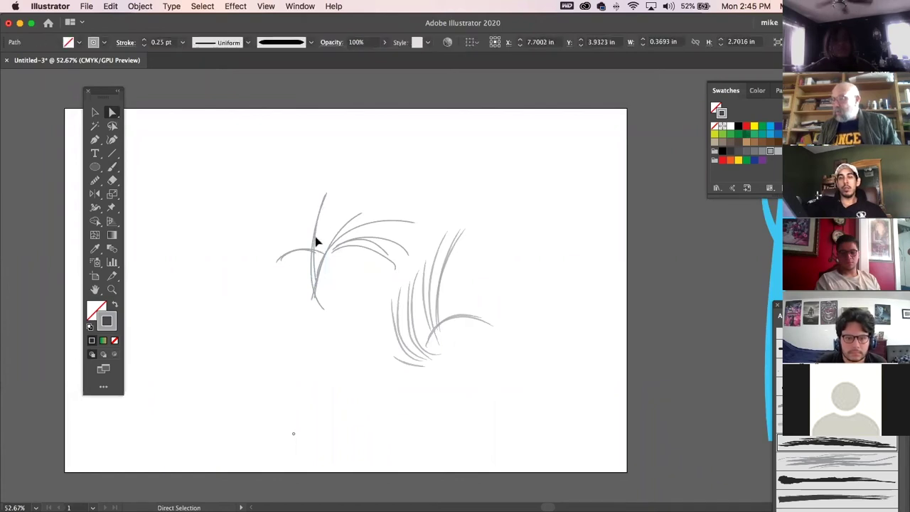
pyautogui.moveTo(328, 224); pyautogui.dragTo(299, 235)
pyautogui.moveTo(355, 210)
pyautogui.mouseDown()
pyautogui.moveTo(221, 274)
pyautogui.moveTo(231, 275)
pyautogui.mouseUp()
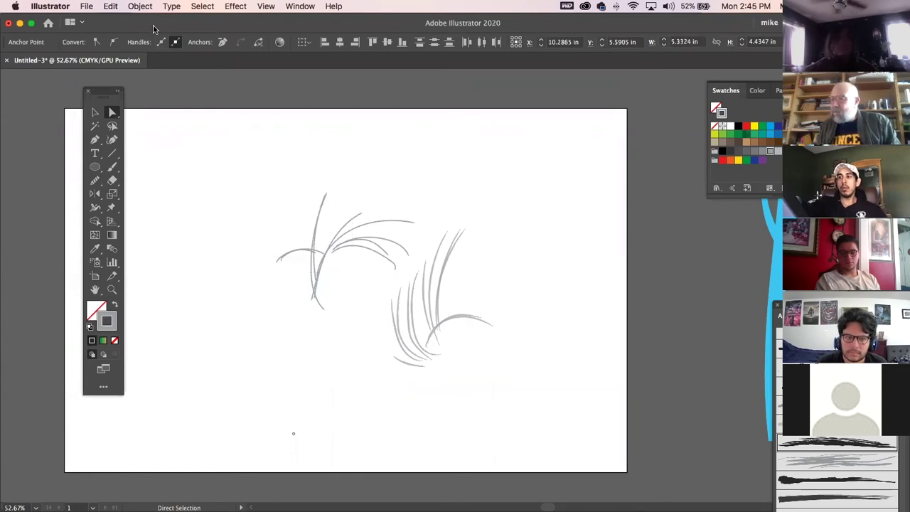
pyautogui.moveTo(164, 27); pyautogui.dragTo(165, 56)
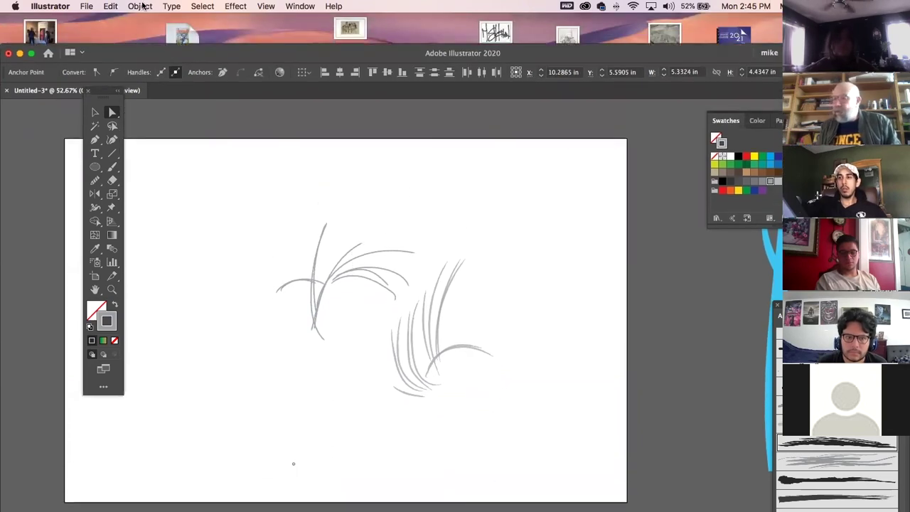
pyautogui.click(141, 6)
pyautogui.click(141, 6)
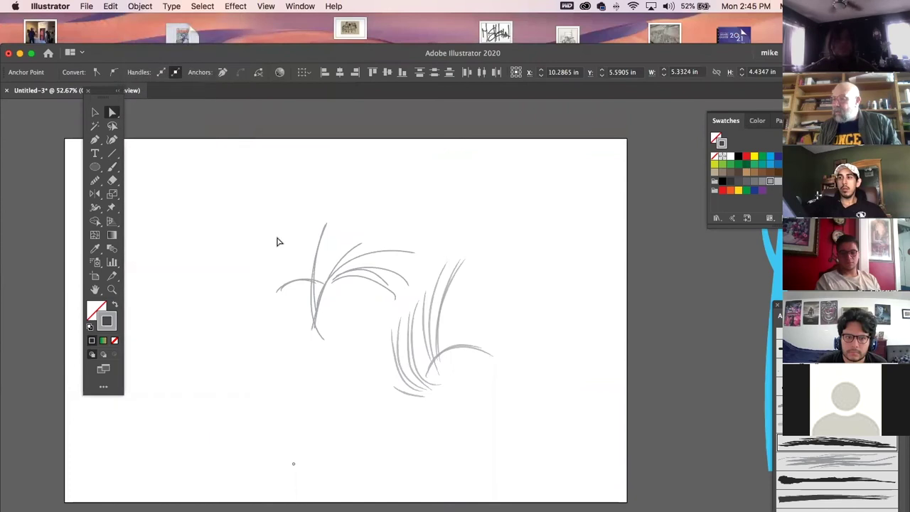
# Select all the grass strokes and drag both tufts up and to the left.
pyautogui.press('super+a')
pyautogui.click(469, 364)
pyautogui.click(458, 346)
pyautogui.click(454, 345)
pyautogui.click(450, 345)
pyautogui.click(451, 359)
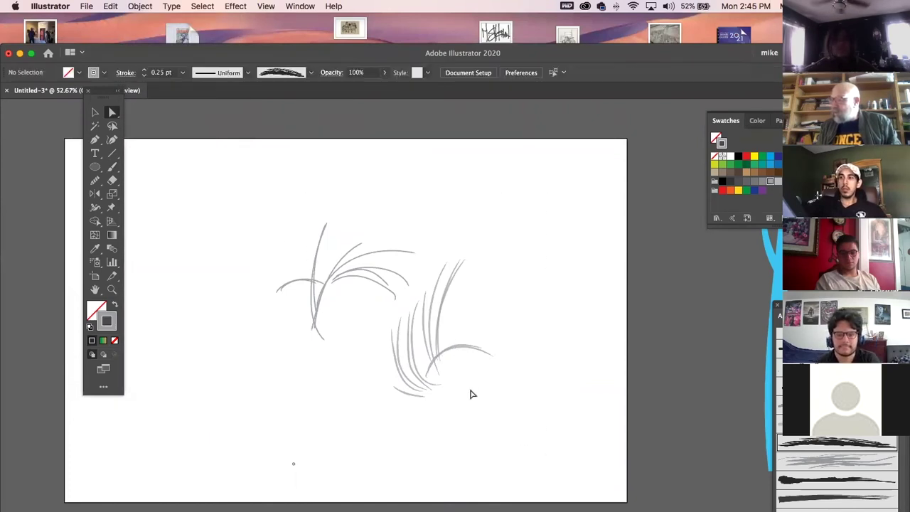
pyautogui.click(97, 113)
pyautogui.press('super+a')
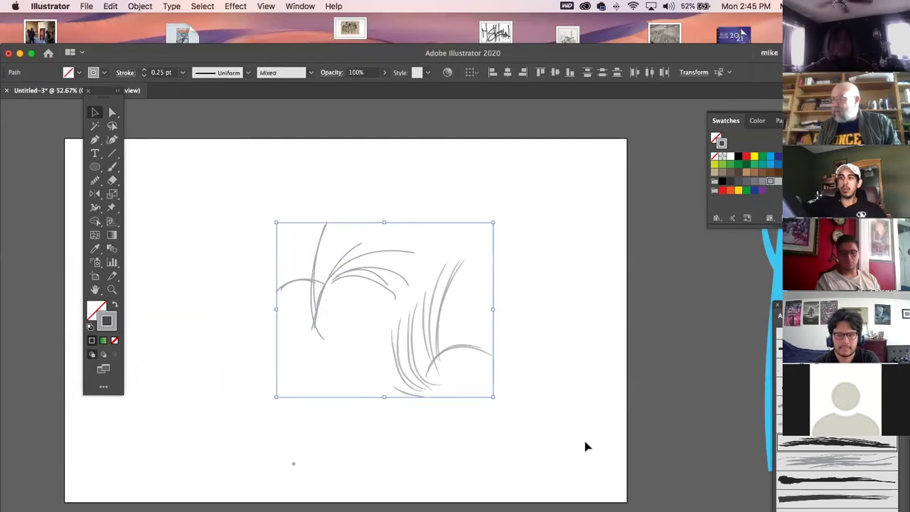
pyautogui.moveTo(439, 362)
pyautogui.mouseDown()
pyautogui.moveTo(422, 349)
pyautogui.moveTo(391, 348)
pyautogui.mouseUp()
pyautogui.click(576, 361)
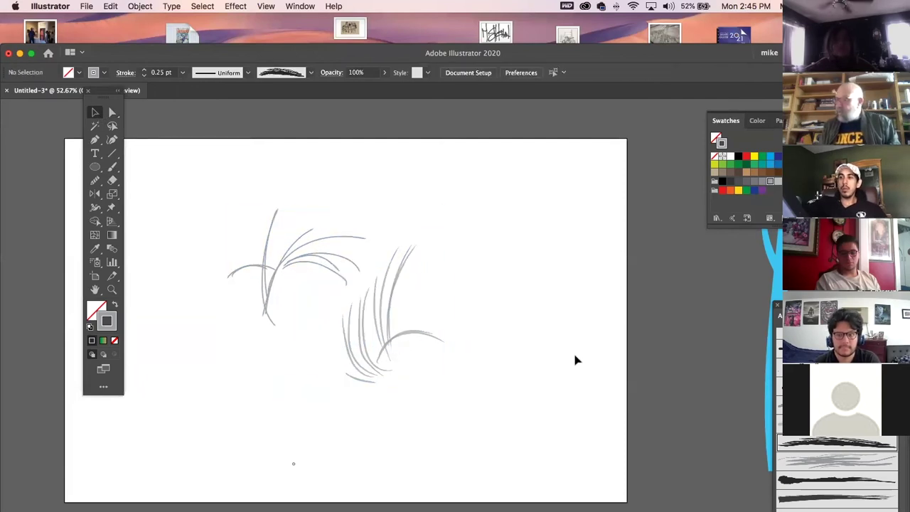
# Copy the right tuft's tall stroke, paste it in front, then select the left tuft's tall stroke.
pyautogui.click(391, 341)
pyautogui.press('super+c')
pyautogui.press('super+f')
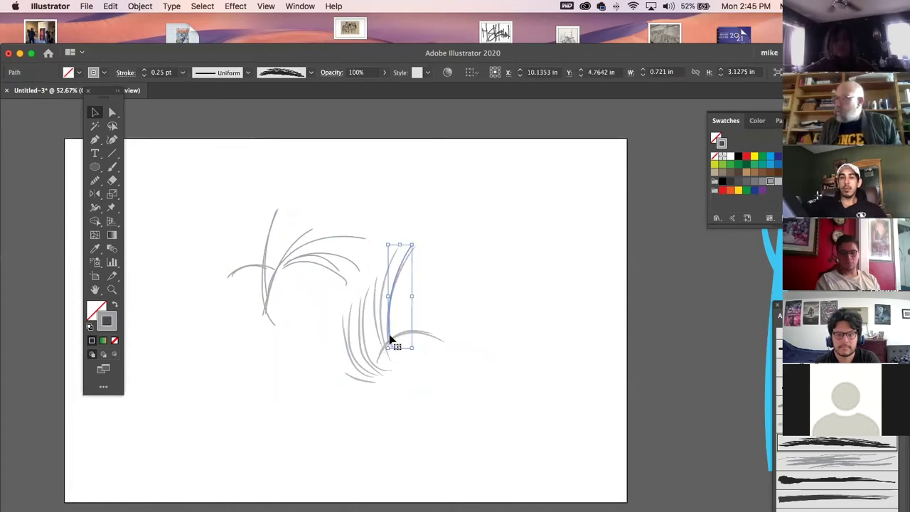
pyautogui.click(226, 207)
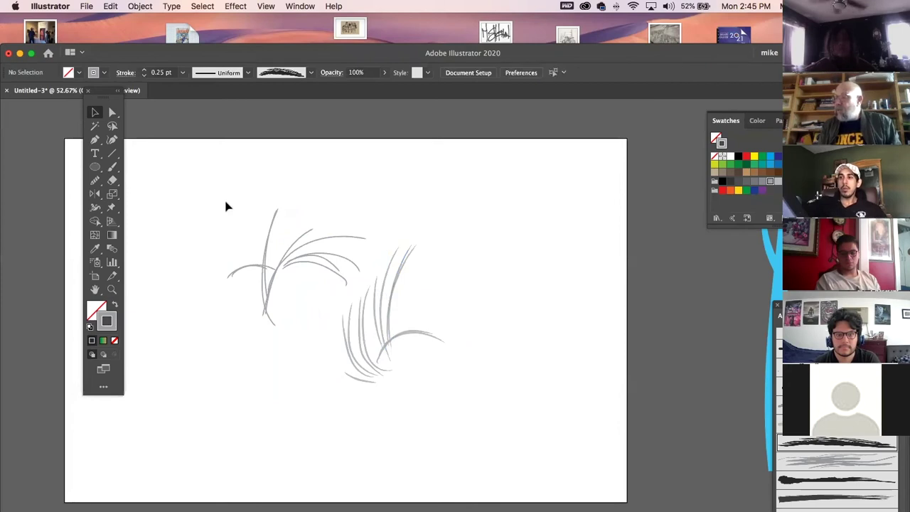
pyautogui.click(269, 245)
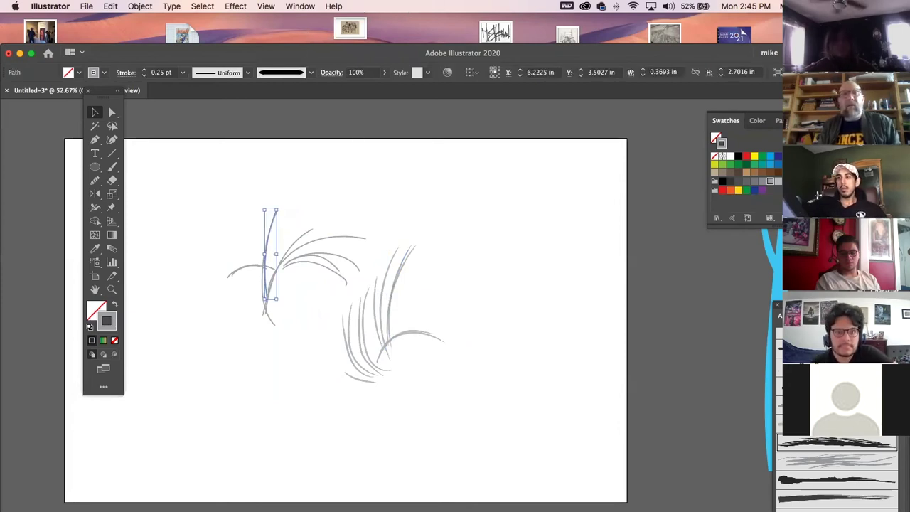
pyautogui.click(263, 7)
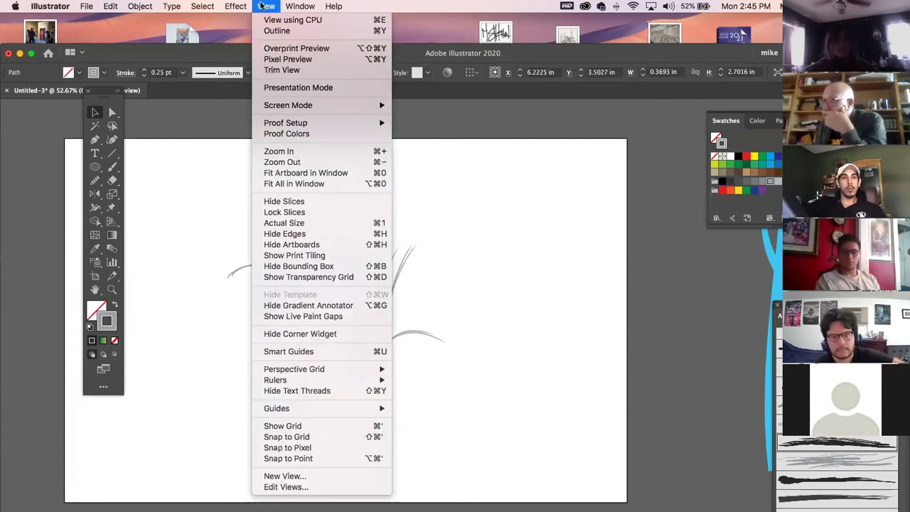
# Draw an ellipse at the artboard's upper right, try a pie slice, then undo it.
pyautogui.click(301, 235)
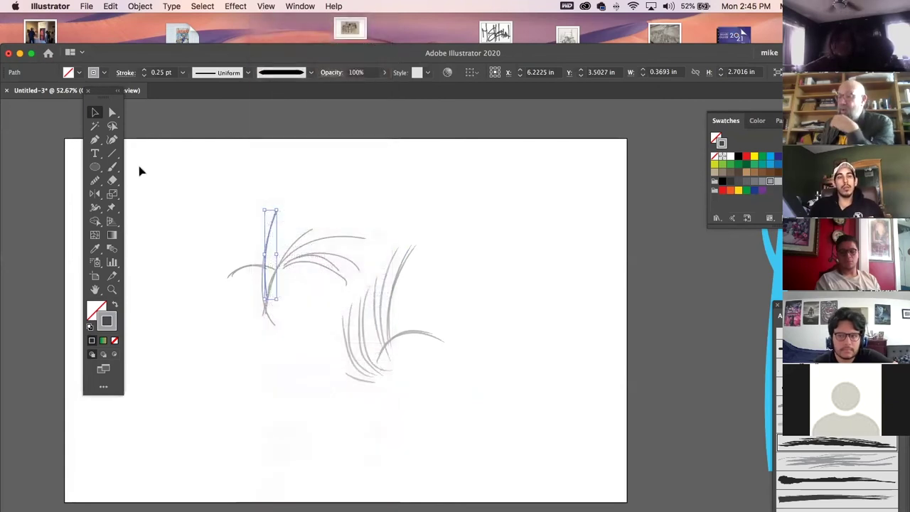
pyautogui.click(95, 167)
pyautogui.moveTo(497, 195); pyautogui.dragTo(598, 265)
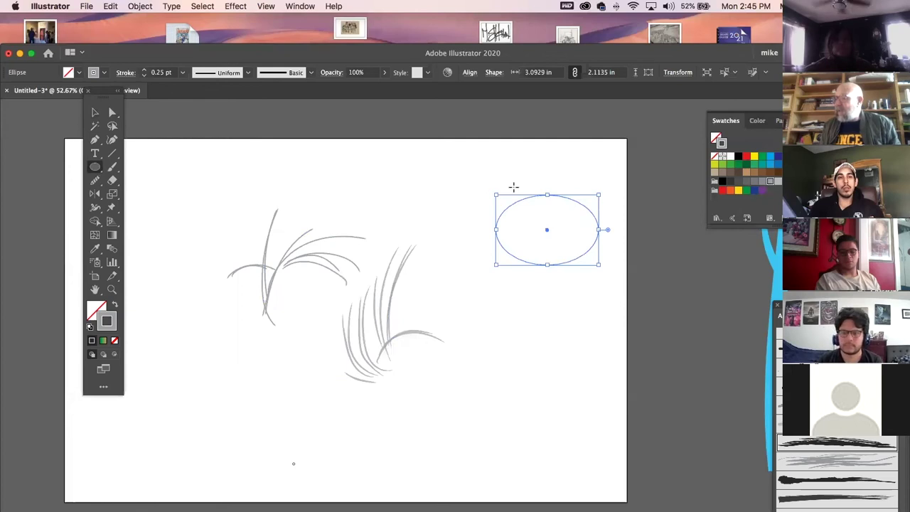
pyautogui.press('v')
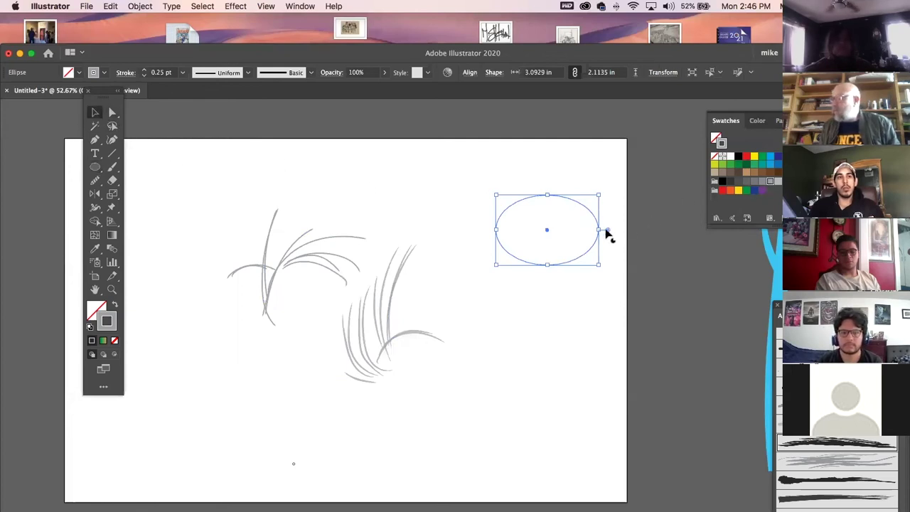
pyautogui.moveTo(606, 229); pyautogui.dragTo(552, 276)
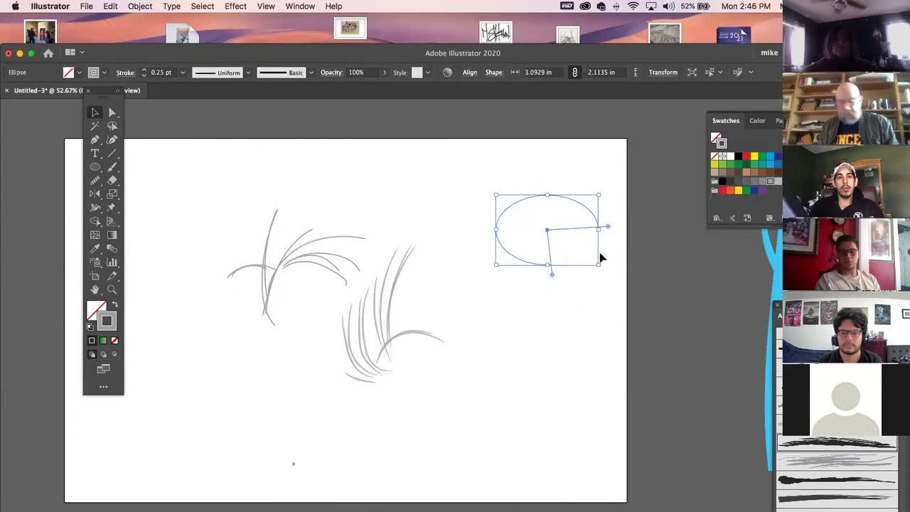
pyautogui.press('super+z')
pyautogui.press('super+z')
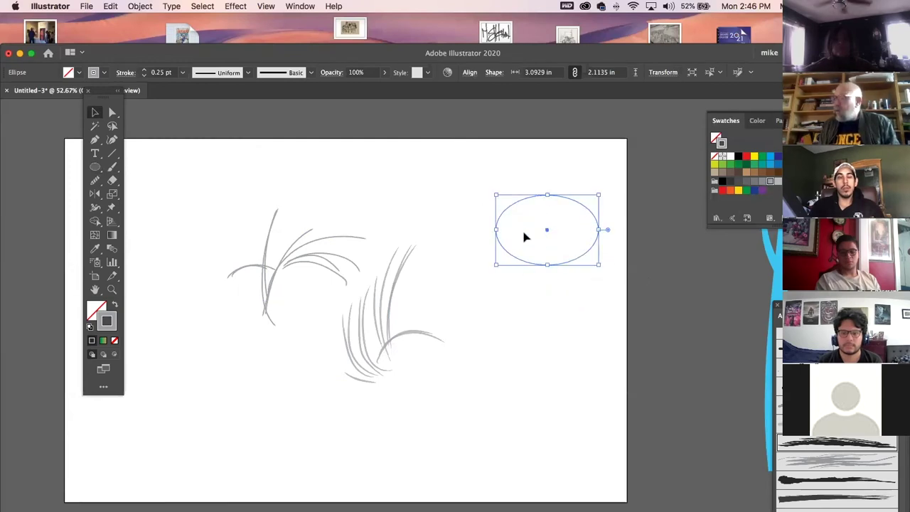
pyautogui.press('super+z')
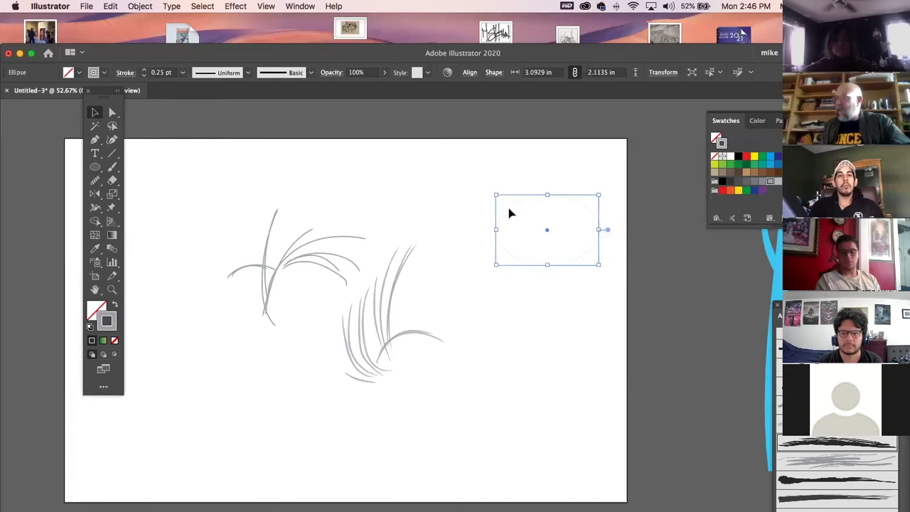
pyautogui.moveTo(578, 297); pyautogui.dragTo(623, 323)
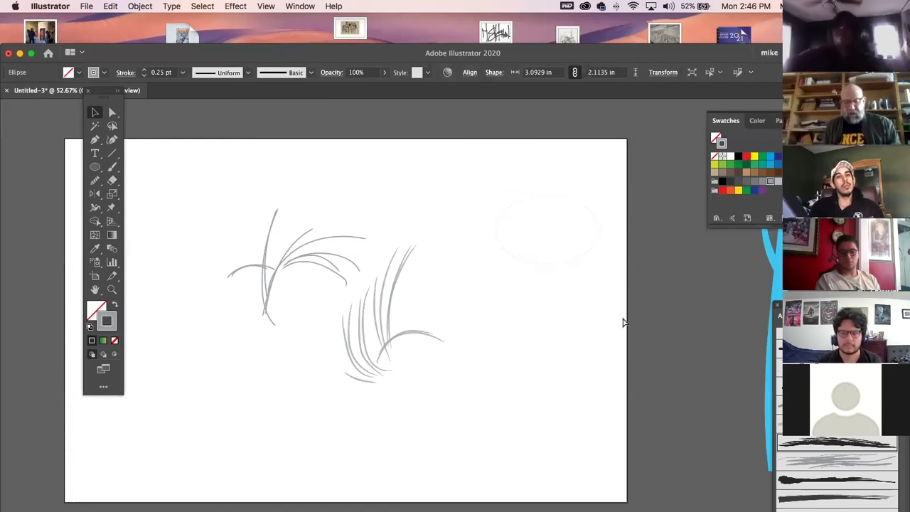
pyautogui.press('super+h')
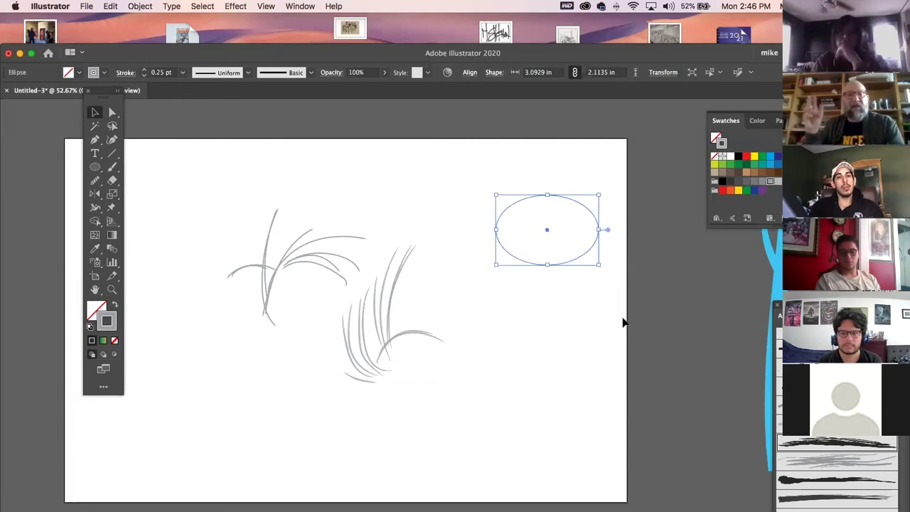
# Pull the tall left grass stroke's top anchor into a sharp point.
pyautogui.moveTo(359, 219); pyautogui.dragTo(442, 376)
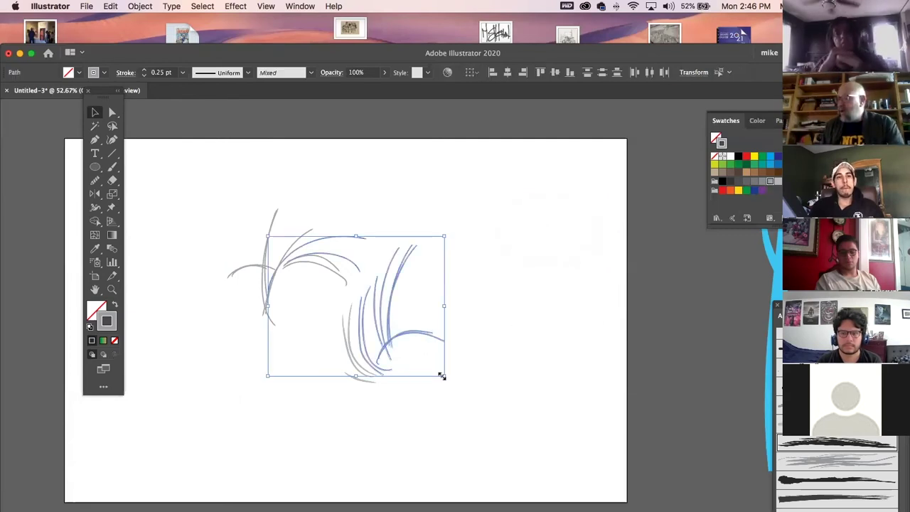
pyautogui.click(487, 390)
pyautogui.click(112, 112)
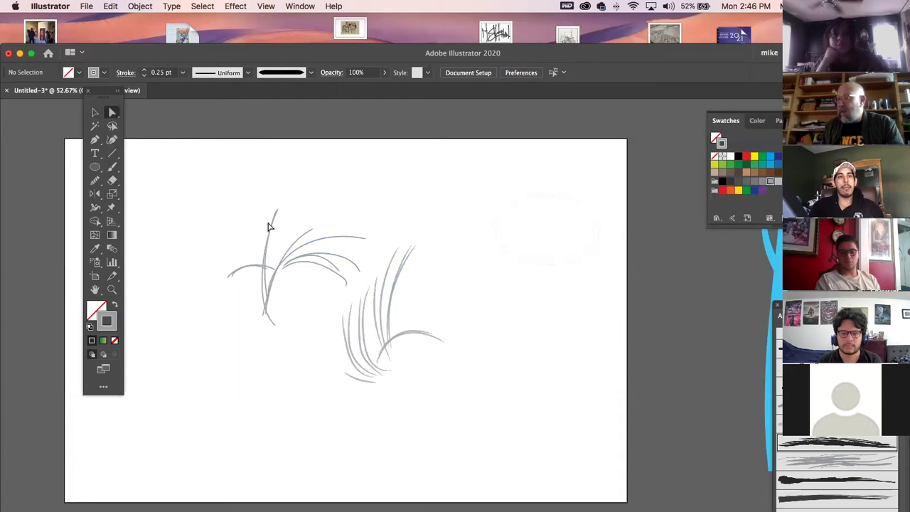
pyautogui.click(265, 229)
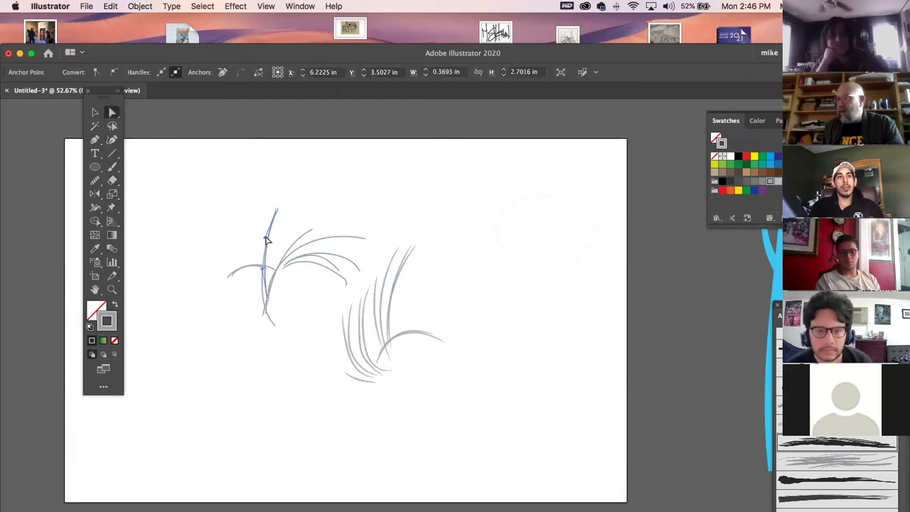
pyautogui.moveTo(266, 240); pyautogui.dragTo(252, 236)
pyautogui.click(94, 112)
pyautogui.click(224, 155)
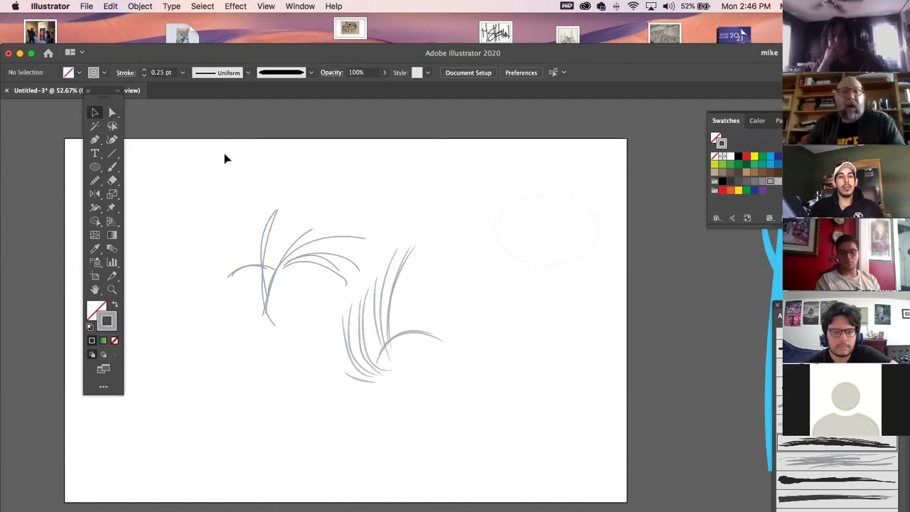
# Delete all the grass strokes and switch over to Photoshop.
pyautogui.moveTo(201, 174); pyautogui.dragTo(519, 414)
pyautogui.press('Delete')
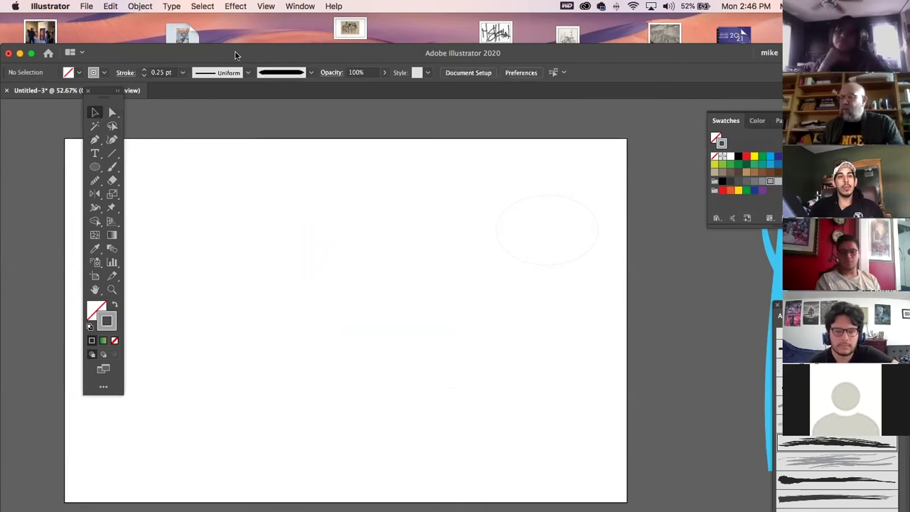
pyautogui.moveTo(236, 55); pyautogui.dragTo(200, 32)
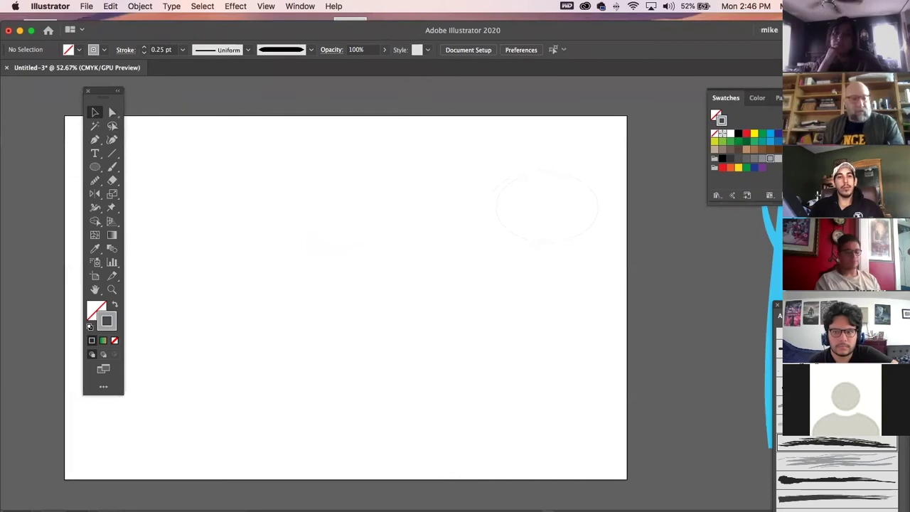
pyautogui.press('super+Tab')
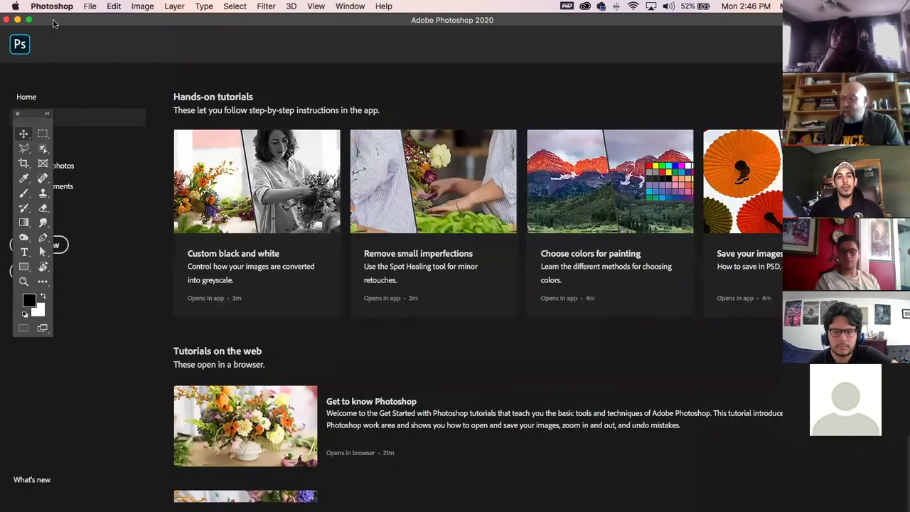
# Create a new landscape Tabloid 11 x 17 in document at 300 ppi.
pyautogui.click(104, 5)
pyautogui.moveTo(90, 6)
pyautogui.click(108, 22)
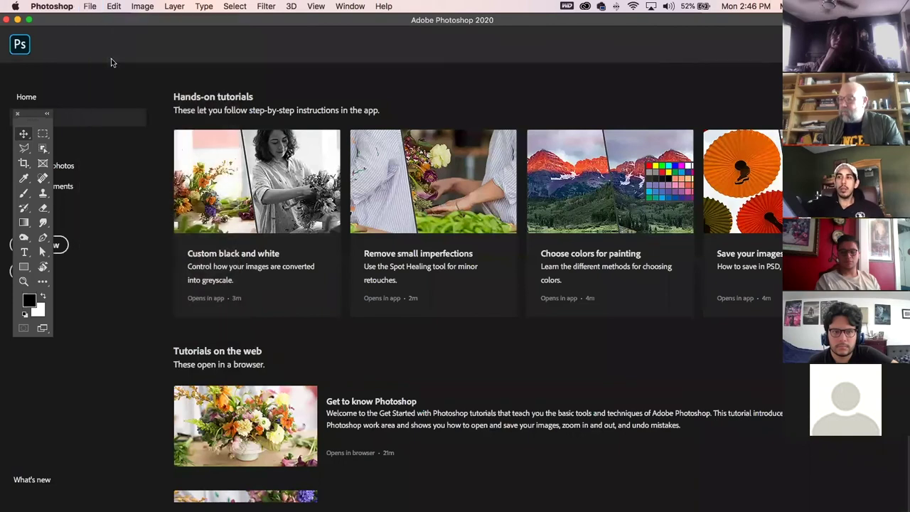
pyautogui.click(314, 179)
pyautogui.click(673, 198)
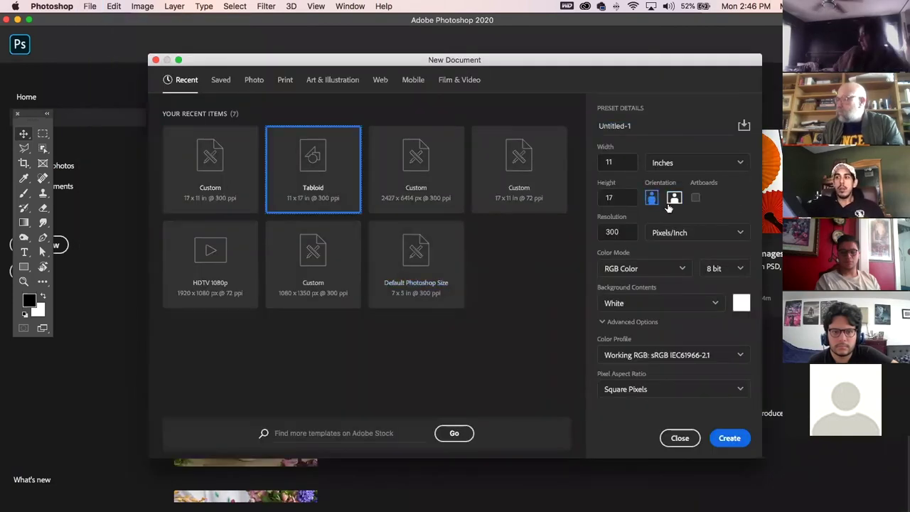
pyautogui.click(729, 437)
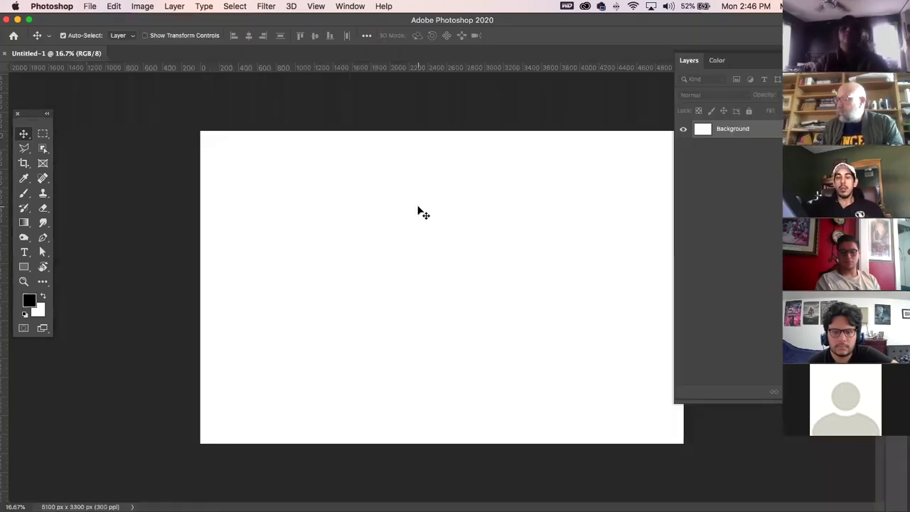
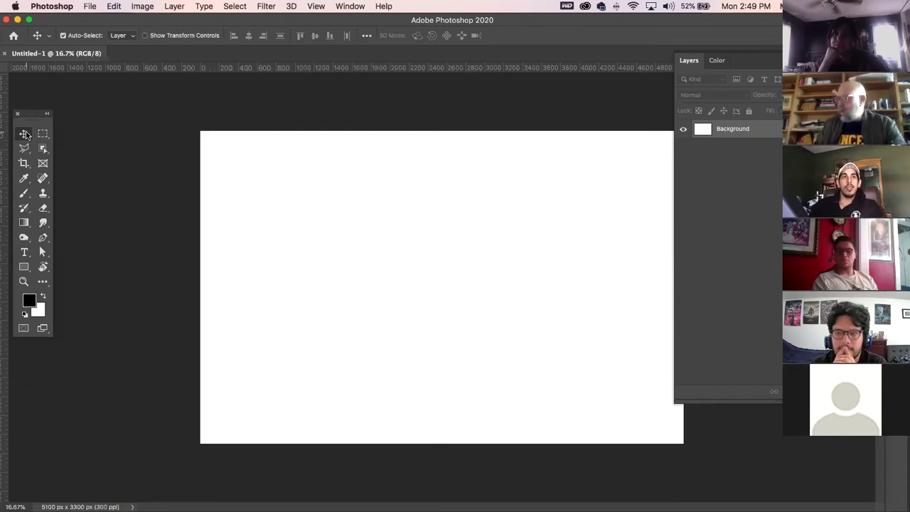
# Switch to the Brush tool with the Pencil Sketch 2 preset.
pyautogui.click(23, 193)
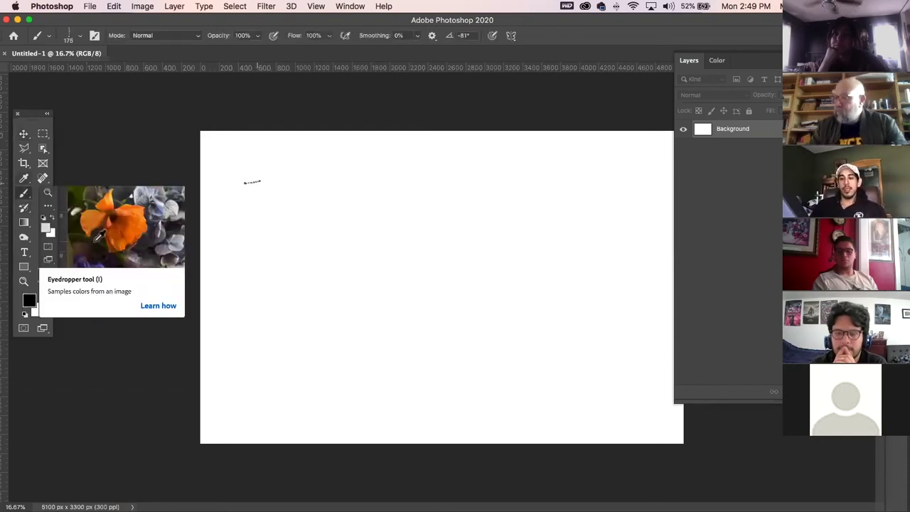
pyautogui.click(78, 35)
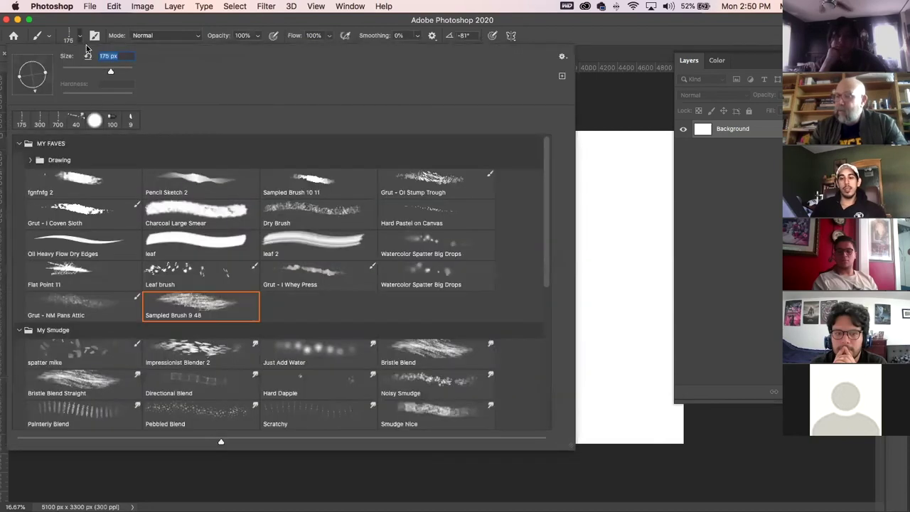
pyautogui.doubleClick(200, 181)
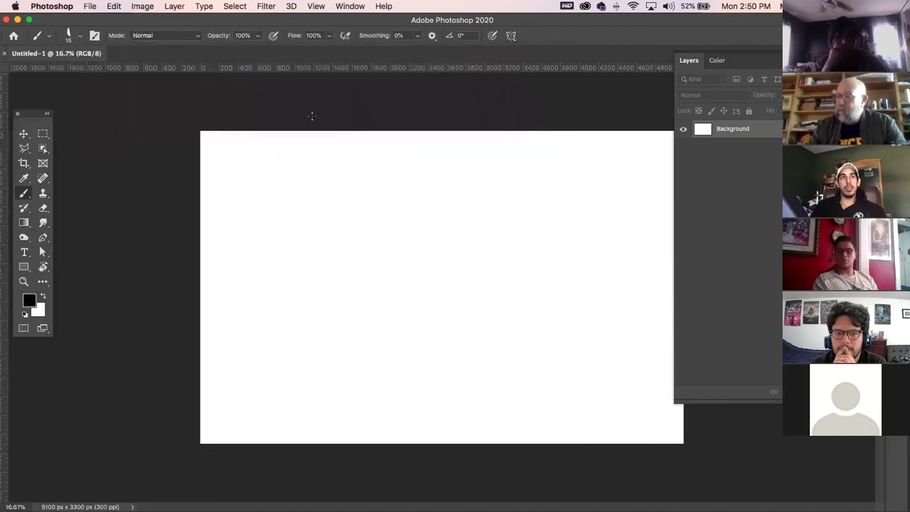
# Sketch a rough rectangular panel frame and the first face lines inside it.
pyautogui.moveTo(254, 171); pyautogui.dragTo(249, 244)
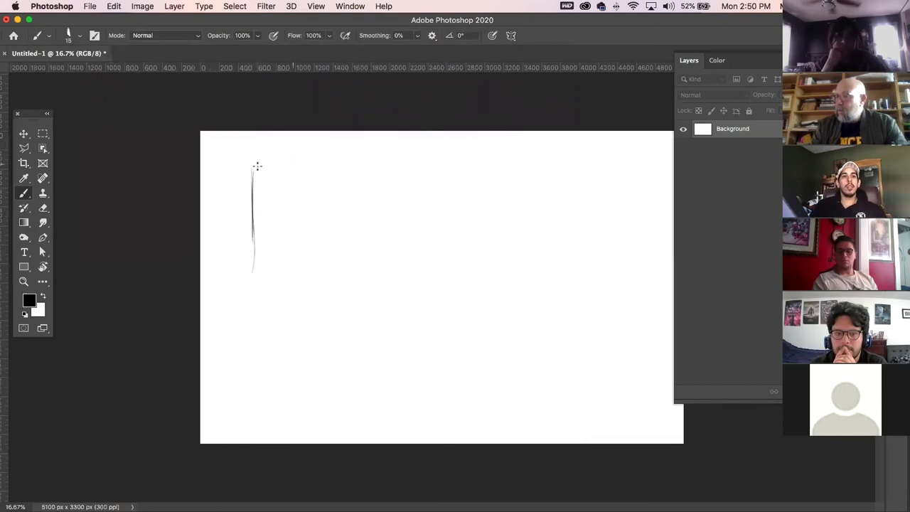
pyautogui.moveTo(254, 169)
pyautogui.mouseDown()
pyautogui.moveTo(380, 160)
pyautogui.moveTo(306, 166)
pyautogui.moveTo(475, 165)
pyautogui.mouseUp()
pyautogui.moveTo(441, 277)
pyautogui.mouseDown()
pyautogui.moveTo(450, 172)
pyautogui.moveTo(441, 286)
pyautogui.mouseUp()
pyautogui.moveTo(256, 287); pyautogui.dragTo(488, 288)
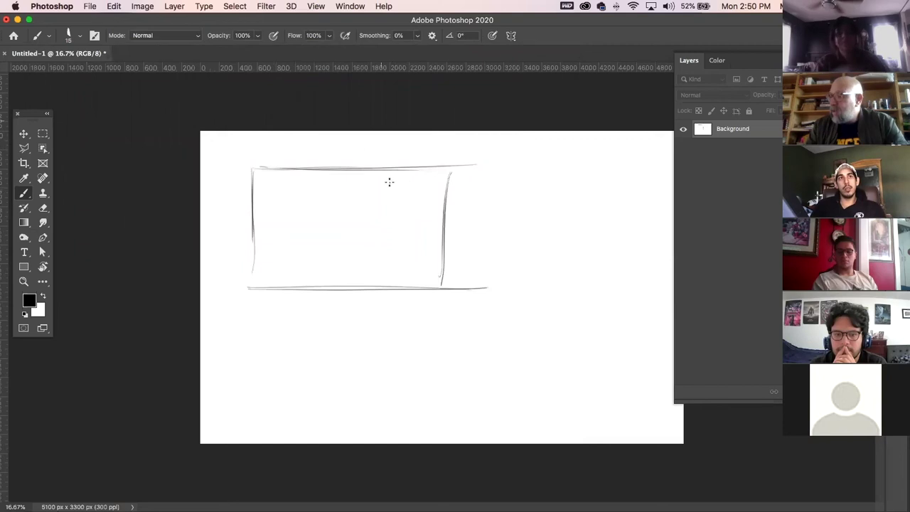
pyautogui.moveTo(372, 179)
pyautogui.mouseDown()
pyautogui.moveTo(369, 207)
pyautogui.moveTo(385, 224)
pyautogui.moveTo(387, 217)
pyautogui.moveTo(374, 234)
pyautogui.moveTo(397, 236)
pyautogui.moveTo(371, 258)
pyautogui.moveTo(427, 247)
pyautogui.mouseUp()
# Sketch the grumpy face's mouth, nose line, eye area and left side.
pyautogui.moveTo(371, 259)
pyautogui.mouseDown()
pyautogui.moveTo(423, 261)
pyautogui.moveTo(410, 253)
pyautogui.moveTo(436, 250)
pyautogui.mouseUp()
pyautogui.moveTo(361, 228); pyautogui.dragTo(384, 227)
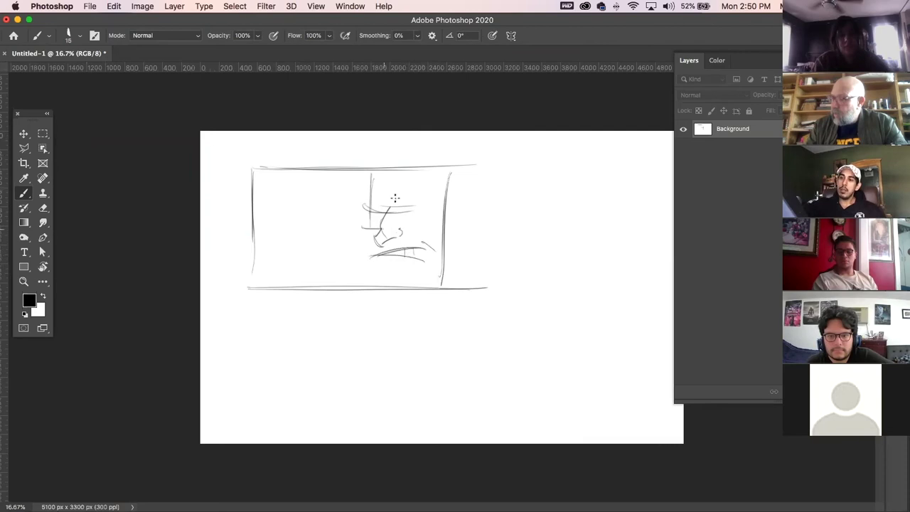
pyautogui.moveTo(361, 171)
pyautogui.mouseDown()
pyautogui.moveTo(362, 209)
pyautogui.moveTo(435, 212)
pyautogui.moveTo(405, 226)
pyautogui.moveTo(410, 213)
pyautogui.mouseUp()
pyautogui.moveTo(369, 233); pyautogui.dragTo(358, 273)
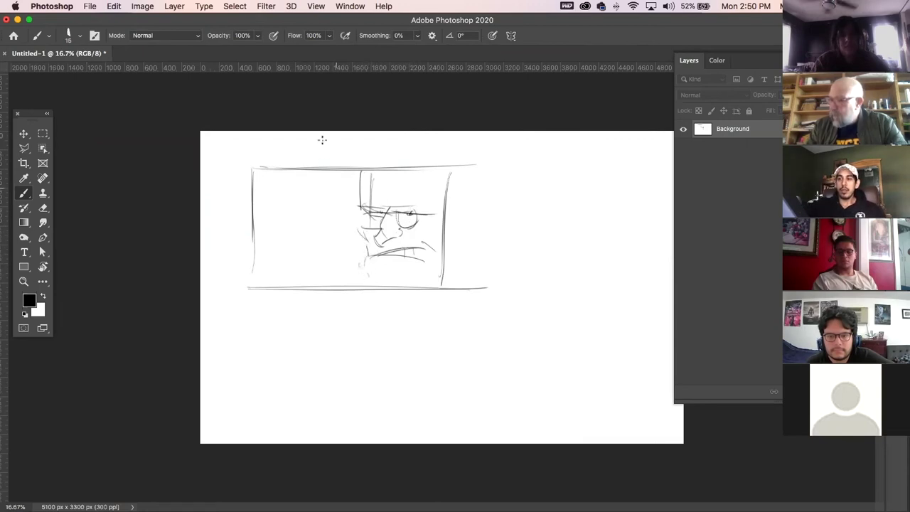
# Sketch a small figure and tower in the panel's left area, with marks near the top.
pyautogui.moveTo(291, 186)
pyautogui.mouseDown()
pyautogui.moveTo(298, 215)
pyautogui.moveTo(276, 220)
pyautogui.moveTo(297, 213)
pyautogui.moveTo(305, 190)
pyautogui.moveTo(306, 216)
pyautogui.moveTo(332, 226)
pyautogui.mouseUp()
pyautogui.moveTo(289, 201)
pyautogui.mouseDown()
pyautogui.moveTo(331, 191)
pyautogui.moveTo(320, 213)
pyautogui.mouseUp()
pyautogui.moveTo(309, 177); pyautogui.dragTo(352, 171)
pyautogui.moveTo(302, 180)
pyautogui.mouseDown()
pyautogui.moveTo(361, 173)
pyautogui.moveTo(351, 214)
pyautogui.moveTo(290, 182)
pyautogui.moveTo(319, 177)
pyautogui.mouseUp()
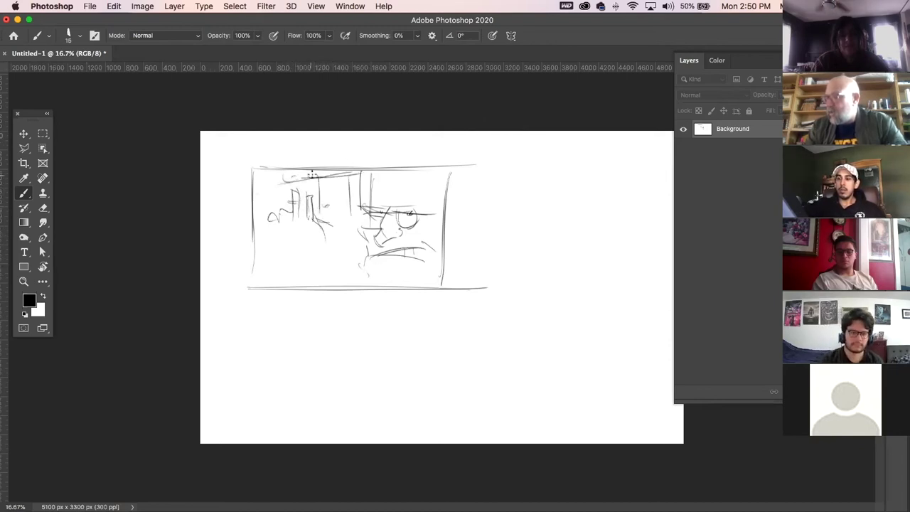
# Sketch a large rough circular machine with an inner oval and boxy parts at lower left.
pyautogui.moveTo(293, 263)
pyautogui.mouseDown()
pyautogui.moveTo(325, 256)
pyautogui.moveTo(308, 248)
pyautogui.moveTo(321, 241)
pyautogui.moveTo(303, 232)
pyautogui.moveTo(297, 278)
pyautogui.mouseUp()
pyautogui.moveTo(302, 219); pyautogui.dragTo(311, 274)
pyautogui.moveTo(286, 234)
pyautogui.mouseDown()
pyautogui.moveTo(308, 271)
pyautogui.moveTo(301, 251)
pyautogui.moveTo(338, 234)
pyautogui.moveTo(329, 248)
pyautogui.mouseUp()
pyautogui.moveTo(279, 209)
pyautogui.mouseDown()
pyautogui.moveTo(292, 227)
pyautogui.moveTo(268, 229)
pyautogui.mouseUp()
pyautogui.moveTo(268, 228); pyautogui.dragTo(290, 229)
pyautogui.moveTo(287, 216); pyautogui.dragTo(276, 255)
pyautogui.moveTo(269, 269); pyautogui.dragTo(292, 283)
pyautogui.moveTo(287, 260)
pyautogui.mouseDown()
pyautogui.moveTo(306, 277)
pyautogui.moveTo(326, 258)
pyautogui.moveTo(317, 267)
pyautogui.moveTo(343, 263)
pyautogui.mouseUp()
# Add zigzag spiky hair, lower strokes, the eye's pupil and a vertical left border line.
pyautogui.moveTo(371, 168); pyautogui.dragTo(365, 209)
pyautogui.moveTo(367, 171)
pyautogui.mouseDown()
pyautogui.moveTo(369, 182)
pyautogui.moveTo(417, 162)
pyautogui.moveTo(451, 162)
pyautogui.mouseUp()
pyautogui.moveTo(396, 169)
pyautogui.mouseDown()
pyautogui.moveTo(403, 187)
pyautogui.moveTo(421, 190)
pyautogui.mouseUp()
pyautogui.moveTo(361, 271)
pyautogui.mouseDown()
pyautogui.moveTo(349, 269)
pyautogui.moveTo(350, 277)
pyautogui.moveTo(377, 279)
pyautogui.mouseUp()
pyautogui.moveTo(421, 274); pyautogui.dragTo(456, 283)
pyautogui.moveTo(372, 268)
pyautogui.mouseDown()
pyautogui.moveTo(361, 293)
pyautogui.moveTo(386, 302)
pyautogui.moveTo(407, 287)
pyautogui.mouseUp()
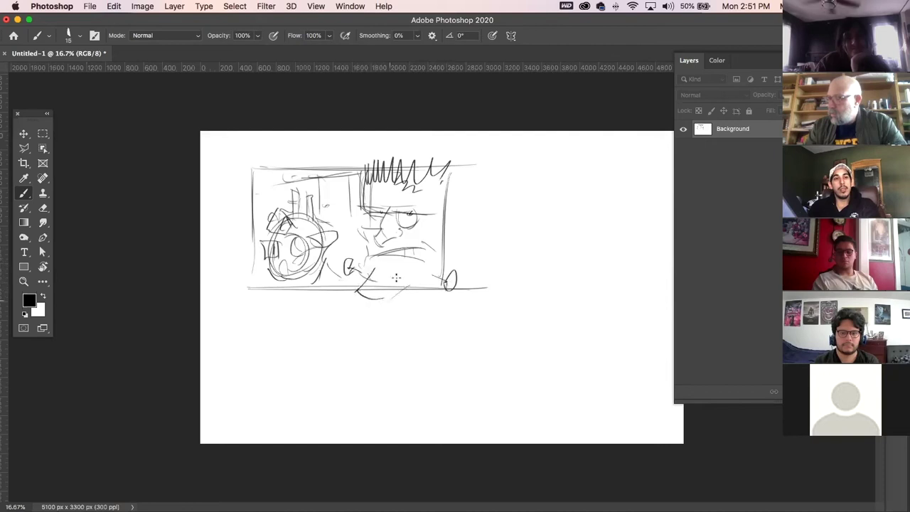
pyautogui.moveTo(420, 214)
pyautogui.mouseDown()
pyautogui.moveTo(402, 212)
pyautogui.moveTo(409, 216)
pyautogui.mouseUp()
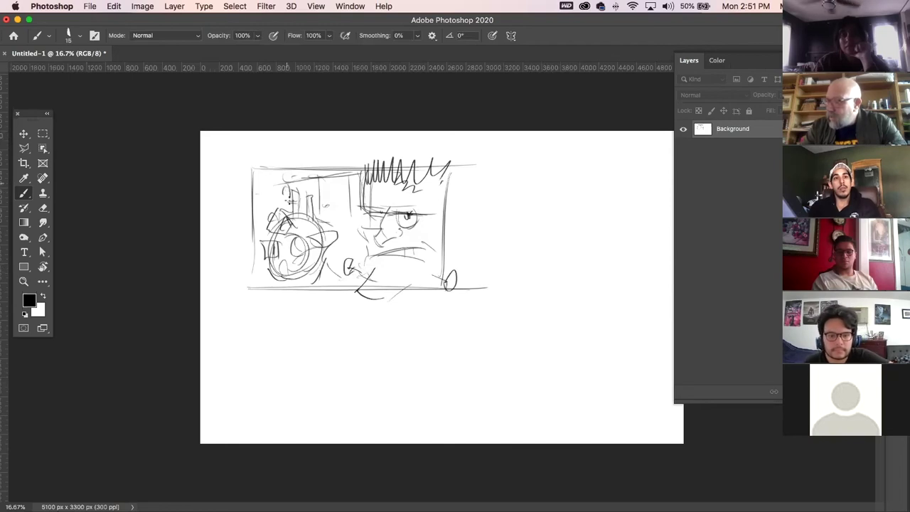
pyautogui.moveTo(285, 197)
pyautogui.mouseDown()
pyautogui.moveTo(260, 193)
pyautogui.moveTo(270, 204)
pyautogui.moveTo(298, 202)
pyautogui.moveTo(300, 187)
pyautogui.moveTo(316, 231)
pyautogui.moveTo(278, 245)
pyautogui.moveTo(285, 258)
pyautogui.moveTo(267, 270)
pyautogui.moveTo(292, 283)
pyautogui.moveTo(275, 282)
pyautogui.mouseUp()
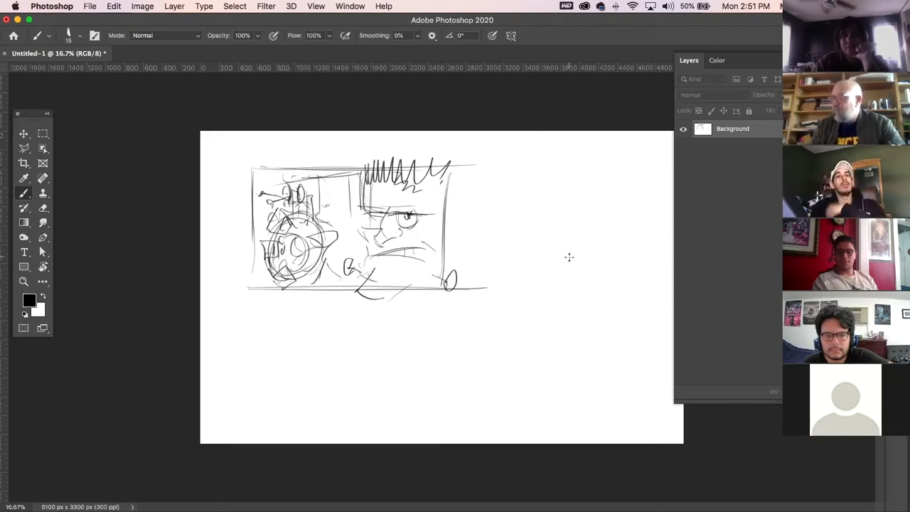
pyautogui.moveTo(242, 158)
pyautogui.mouseDown()
pyautogui.moveTo(250, 306)
pyautogui.moveTo(404, 162)
pyautogui.moveTo(478, 165)
pyautogui.mouseUp()
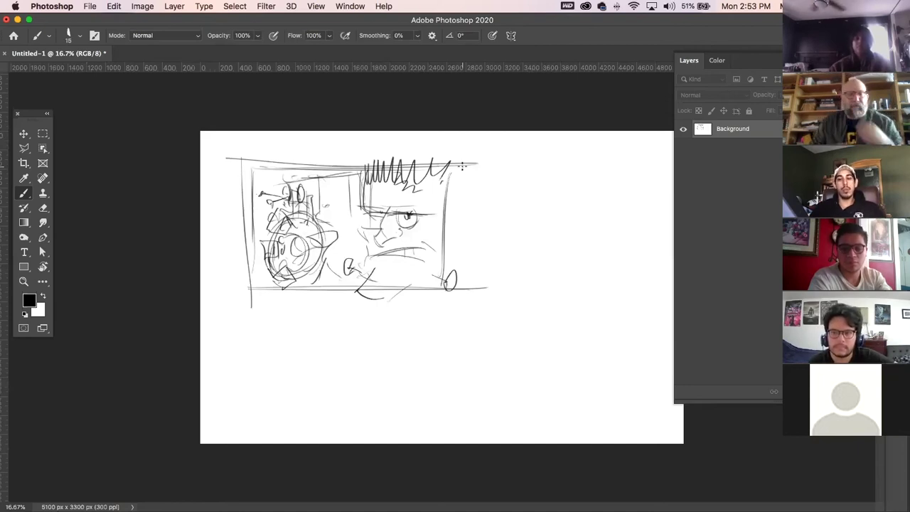
pyautogui.moveTo(455, 509)
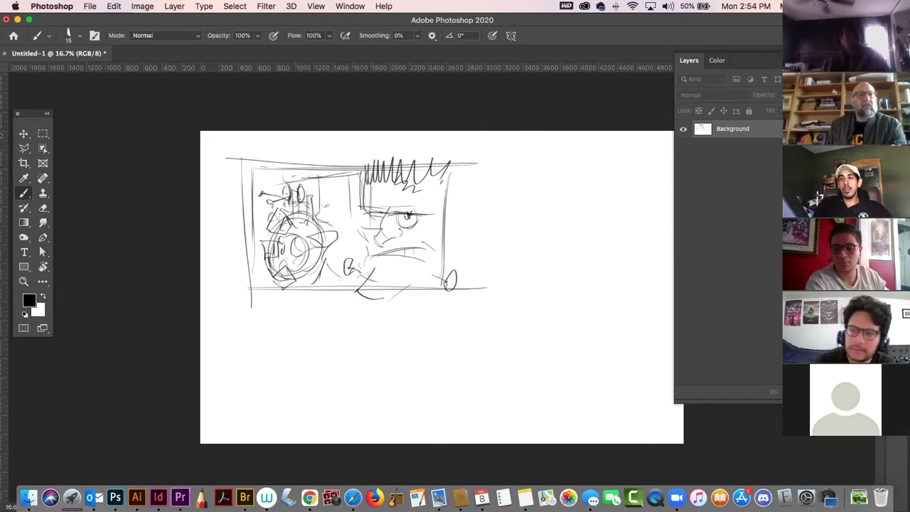
pyautogui.press('super+Tab')
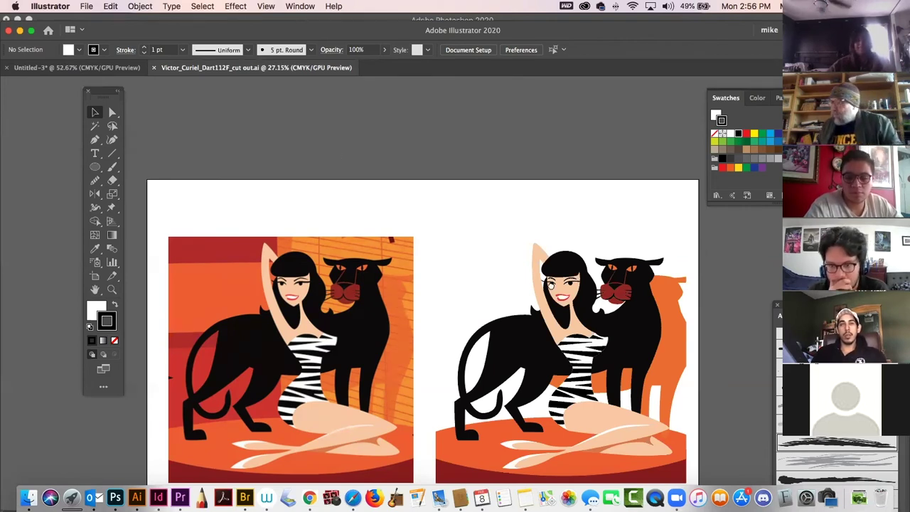
pyautogui.scroll(-3, 554, 290)
pyautogui.hscroll(3, 555, 290)
pyautogui.moveTo(587, 366); pyautogui.dragTo(606, 375)
pyautogui.click(607, 374)
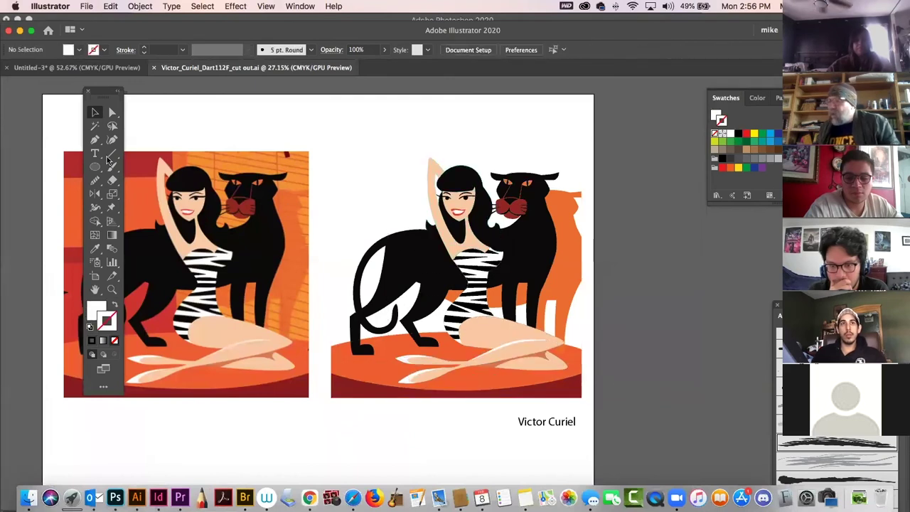
pyautogui.press('z')
pyautogui.click(536, 232)
pyautogui.moveTo(536, 232); pyautogui.dragTo(603, 285)
pyautogui.click(98, 114)
pyautogui.click(441, 167)
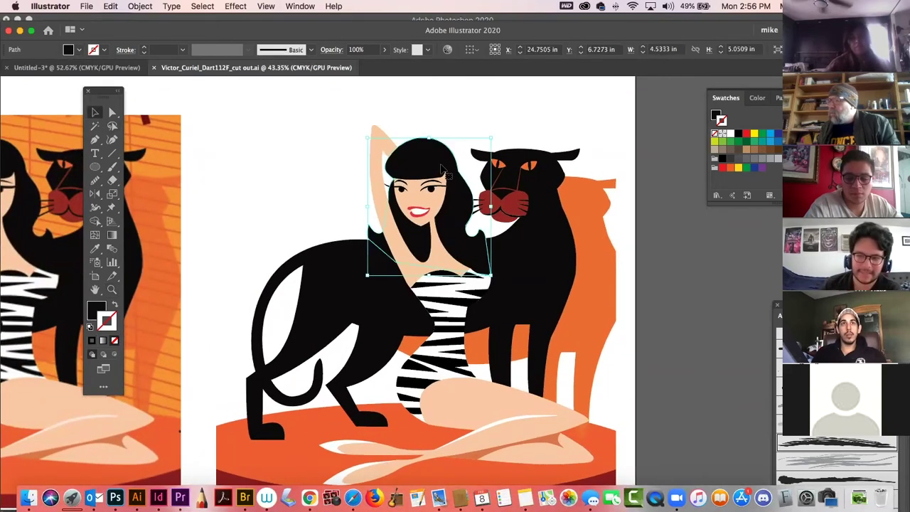
pyautogui.moveTo(441, 167); pyautogui.dragTo(330, 113)
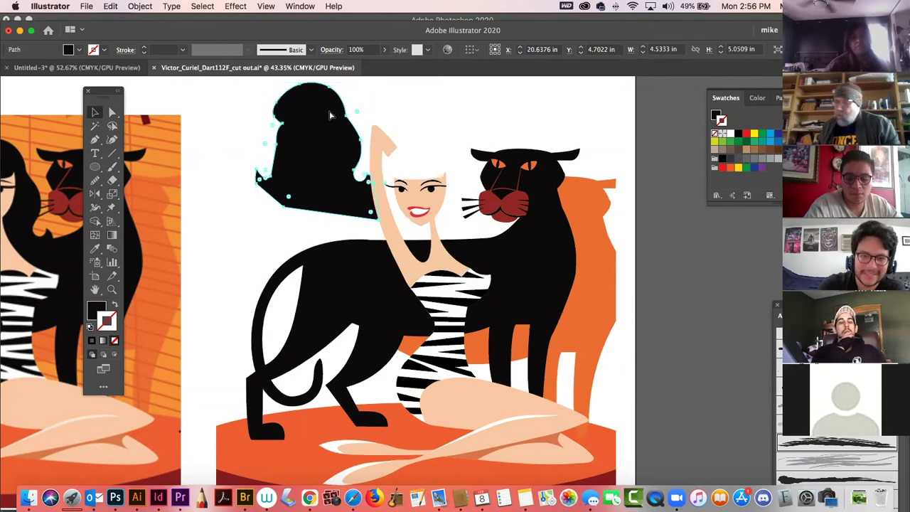
pyautogui.press('super+z')
pyautogui.click(281, 125)
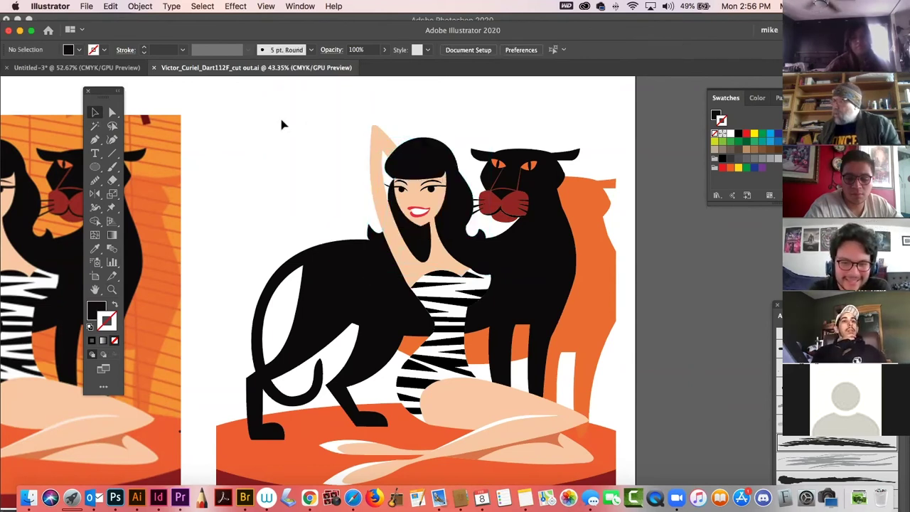
pyautogui.scroll(-5, 458, 283)
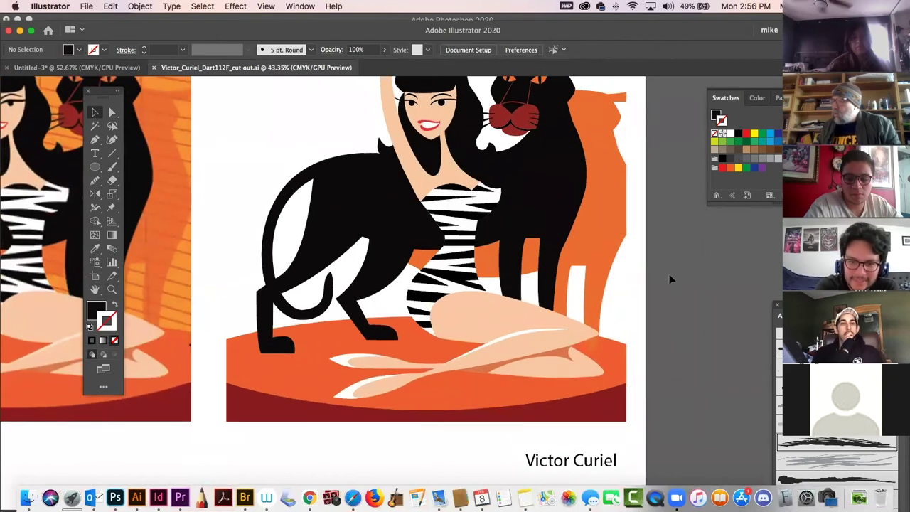
# Move the white swimsuit shape beside the zebra-striped artwork.
pyautogui.click(468, 224)
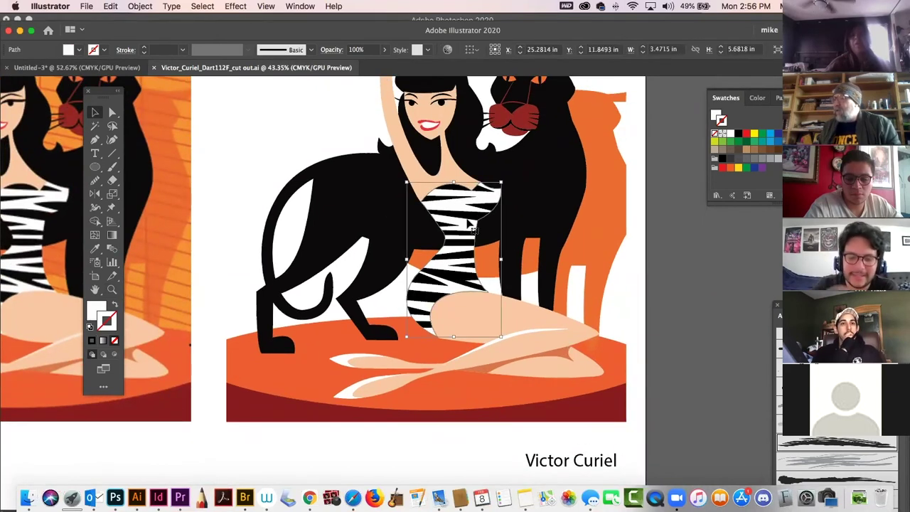
pyautogui.moveTo(469, 225); pyautogui.dragTo(508, 208)
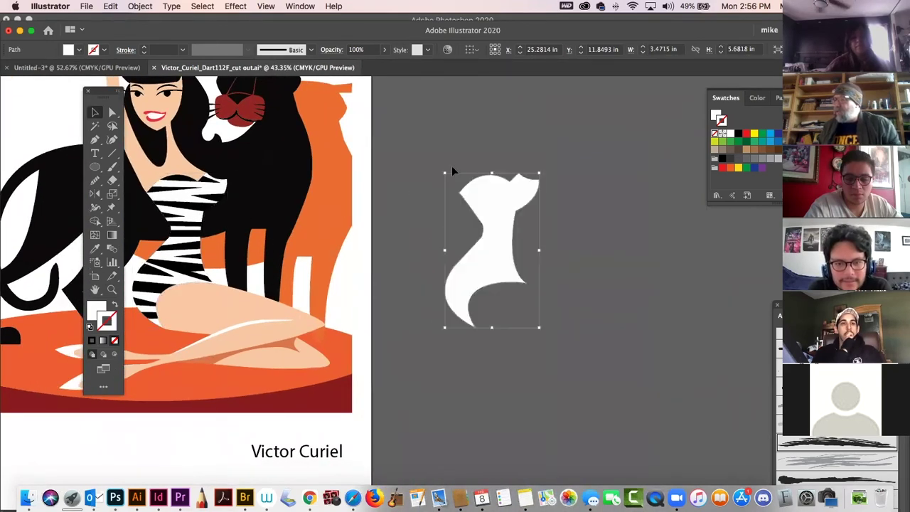
pyautogui.click(443, 168)
# Draw a pen path zigzagging left and right down the white swimsuit shape.
pyautogui.press('p')
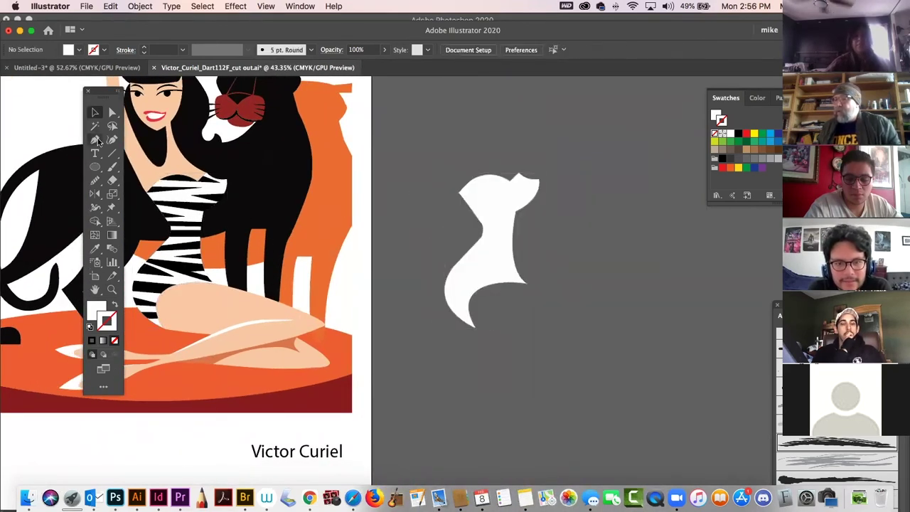
pyautogui.click(432, 184)
pyautogui.click(621, 195)
pyautogui.click(411, 208)
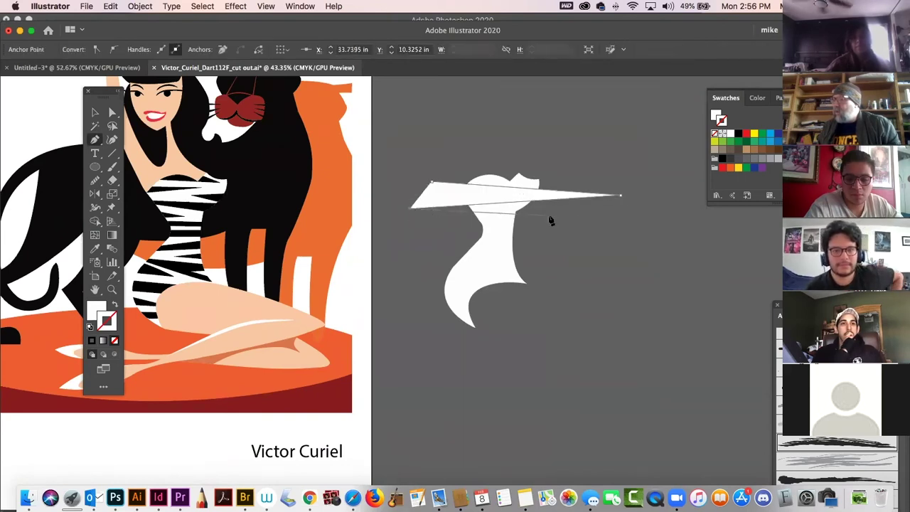
pyautogui.click(597, 221)
pyautogui.click(432, 237)
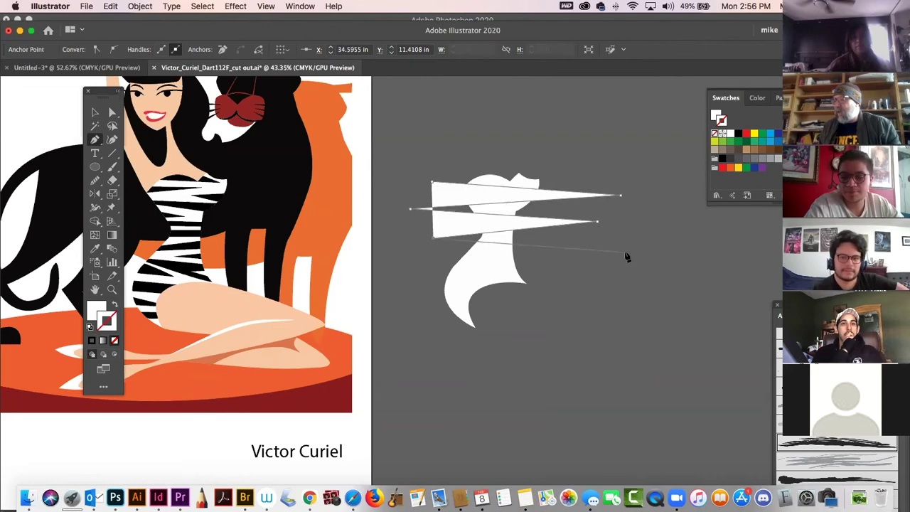
pyautogui.click(625, 252)
pyautogui.click(417, 248)
pyautogui.click(586, 284)
pyautogui.click(405, 282)
pyautogui.click(570, 302)
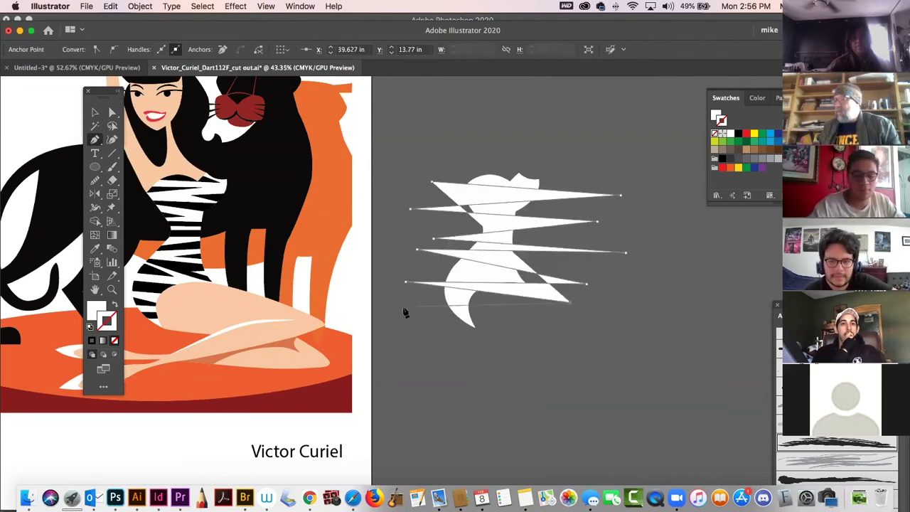
pyautogui.click(395, 319)
pyautogui.click(540, 327)
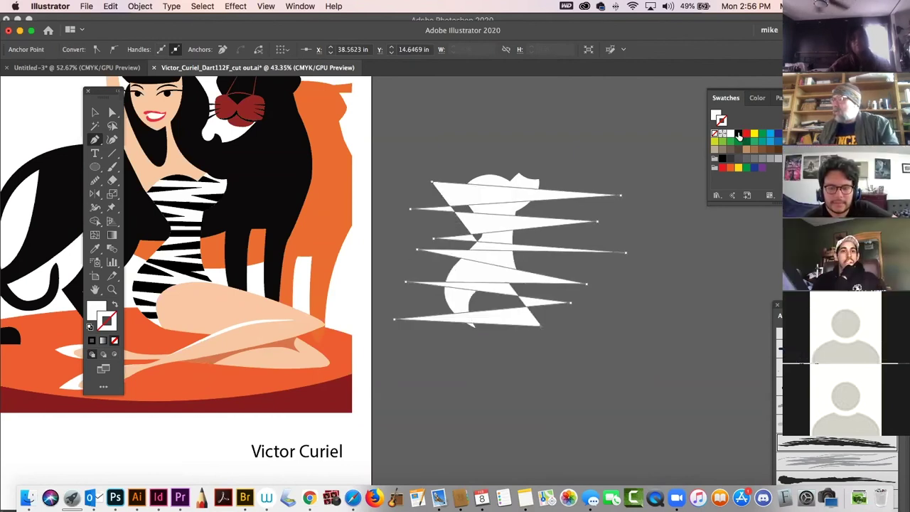
# Give the zigzag path a black stroke and no fill.
pyautogui.click(738, 134)
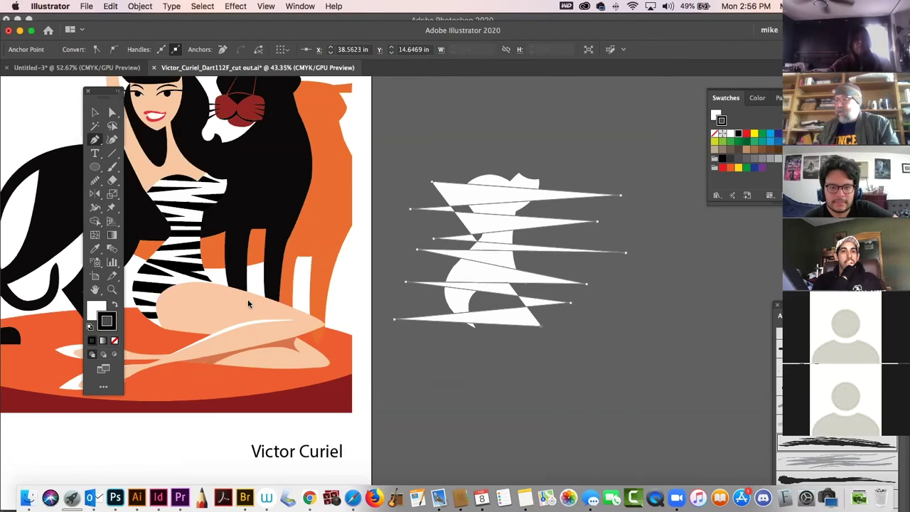
pyautogui.click(100, 306)
pyautogui.click(113, 340)
# End the zigzag path and delete the stray single-point path.
pyautogui.click(497, 385)
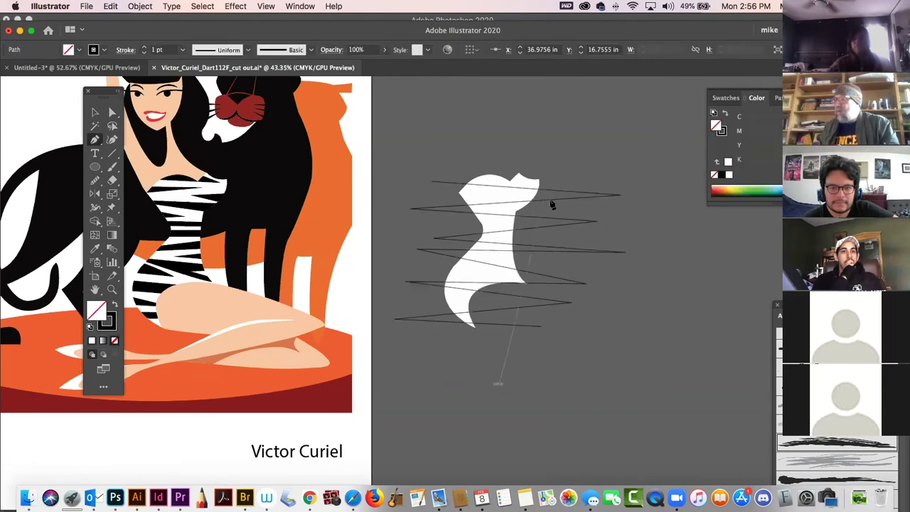
pyautogui.press('Escape')
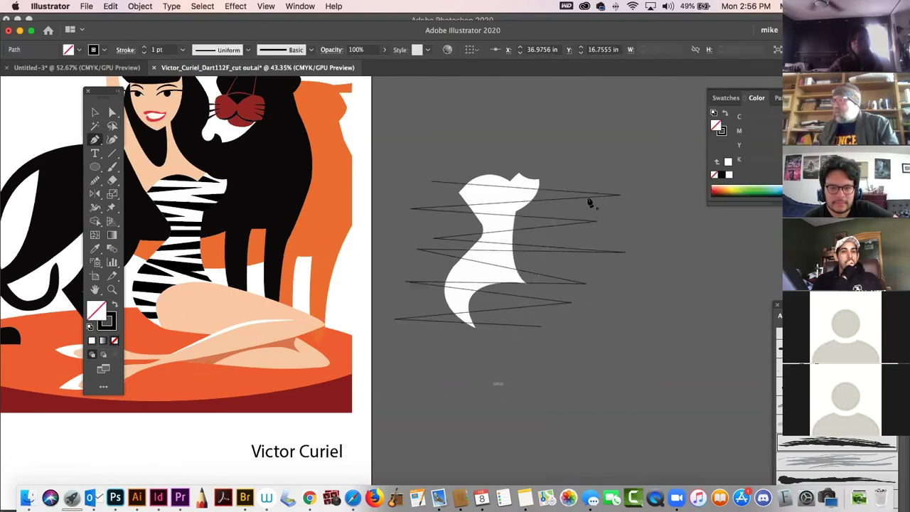
pyautogui.press('Delete')
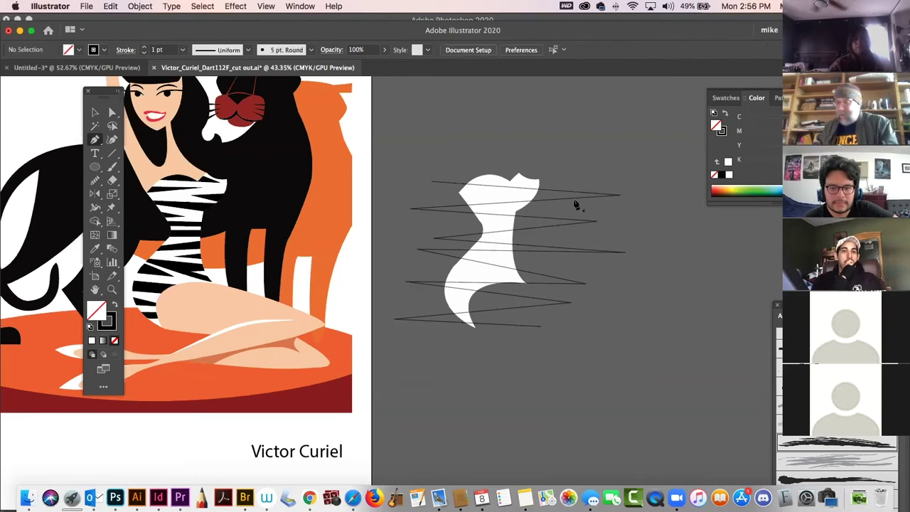
pyautogui.click(93, 112)
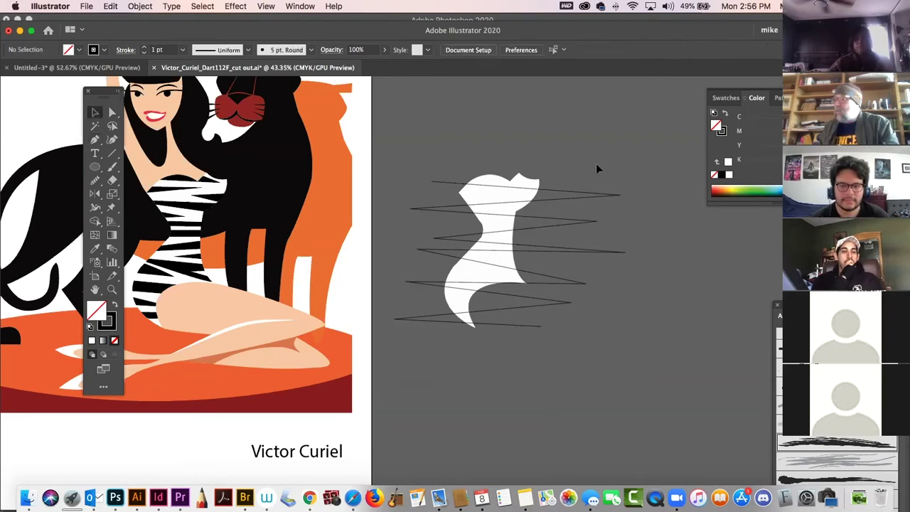
# Thicken the zigzag stroke to 3 pt and taper each segment with the Width tool.
pyautogui.click(553, 282)
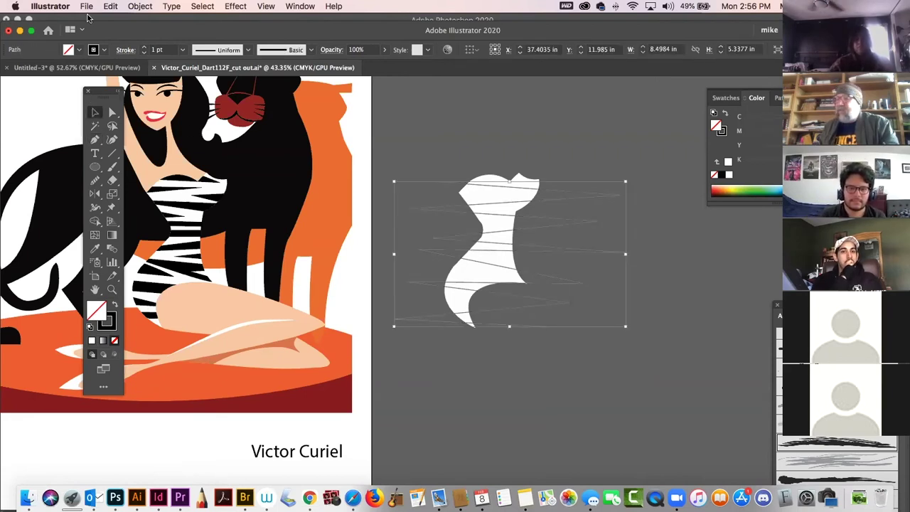
pyautogui.click(144, 48)
pyautogui.click(143, 47)
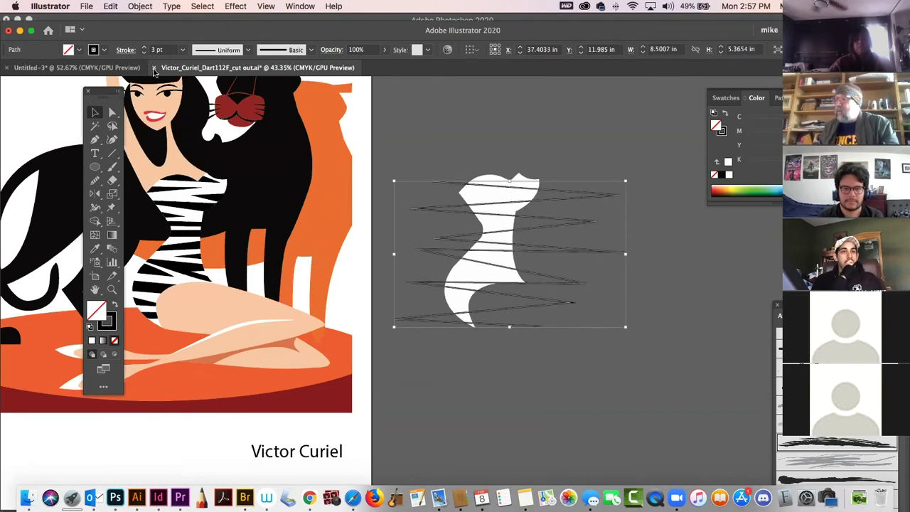
pyautogui.click(95, 207)
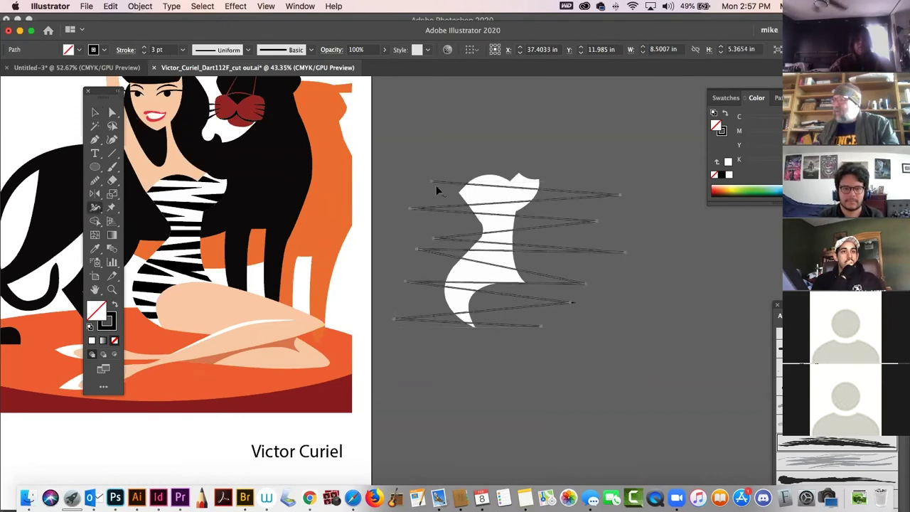
pyautogui.moveTo(432, 187); pyautogui.dragTo(429, 212)
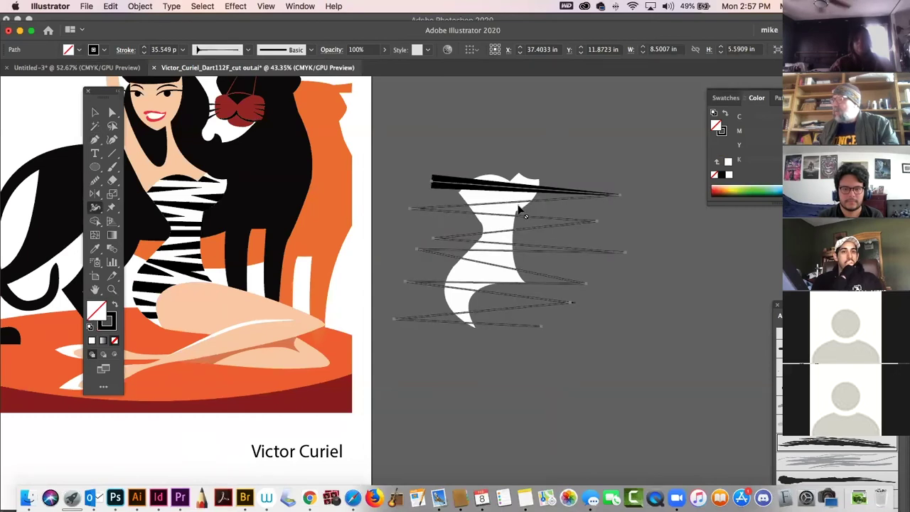
pyautogui.moveTo(410, 210); pyautogui.dragTo(416, 218)
pyautogui.moveTo(480, 238)
pyautogui.mouseDown()
pyautogui.moveTo(500, 249)
pyautogui.moveTo(481, 285)
pyautogui.moveTo(502, 298)
pyautogui.moveTo(492, 332)
pyautogui.mouseUp()
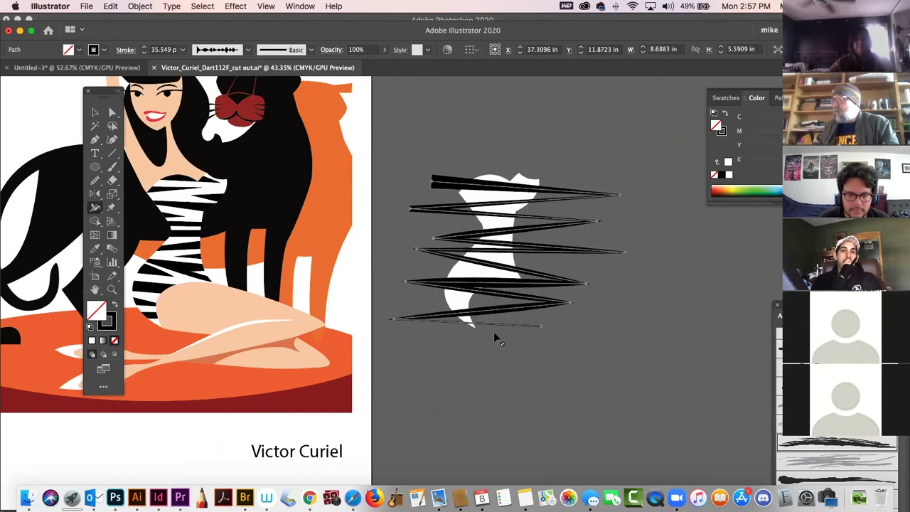
pyautogui.moveTo(495, 331); pyautogui.dragTo(495, 333)
# Place a duplicate of the figure and its zigzag to the right.
pyautogui.click(95, 112)
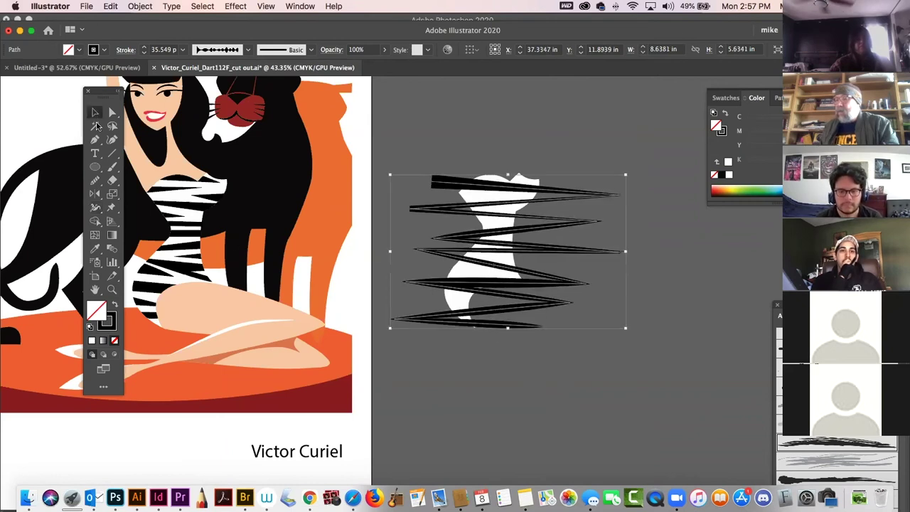
pyautogui.click(483, 123)
pyautogui.moveTo(618, 226); pyautogui.dragTo(393, 210)
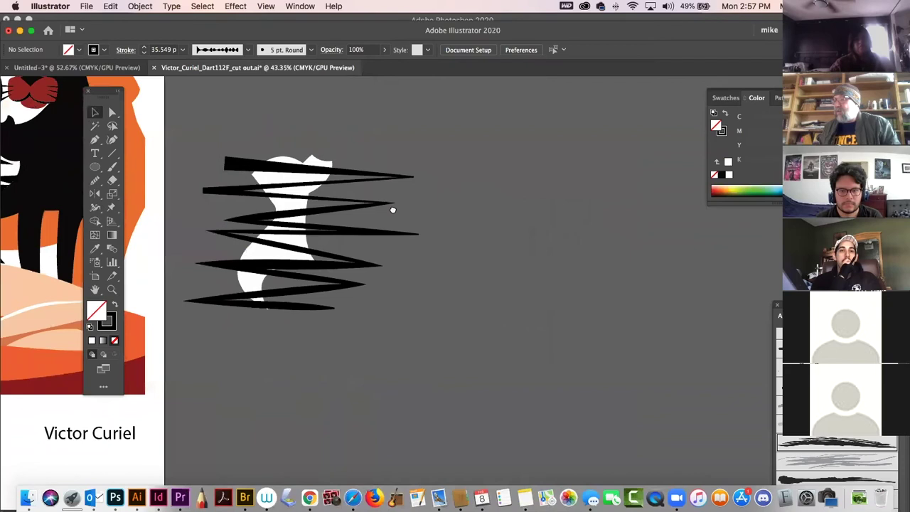
pyautogui.click(313, 247)
pyautogui.moveTo(274, 220); pyautogui.dragTo(529, 221)
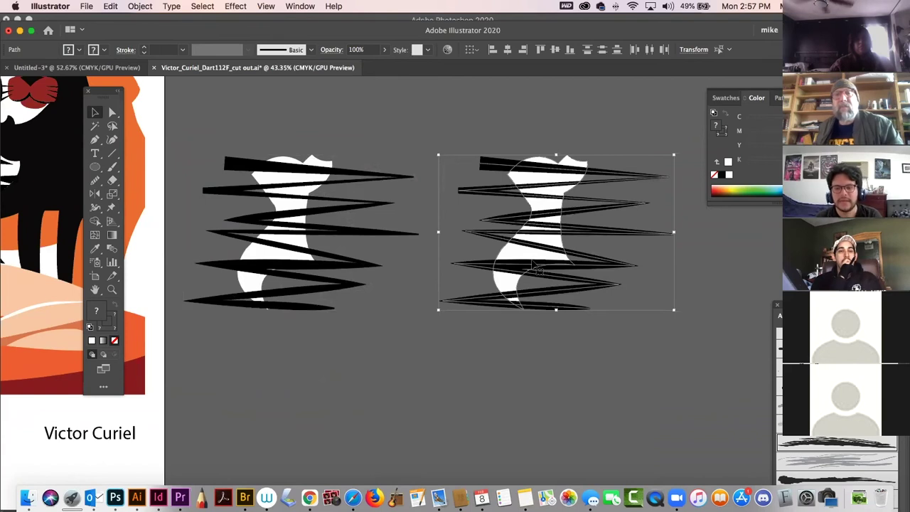
pyautogui.click(455, 137)
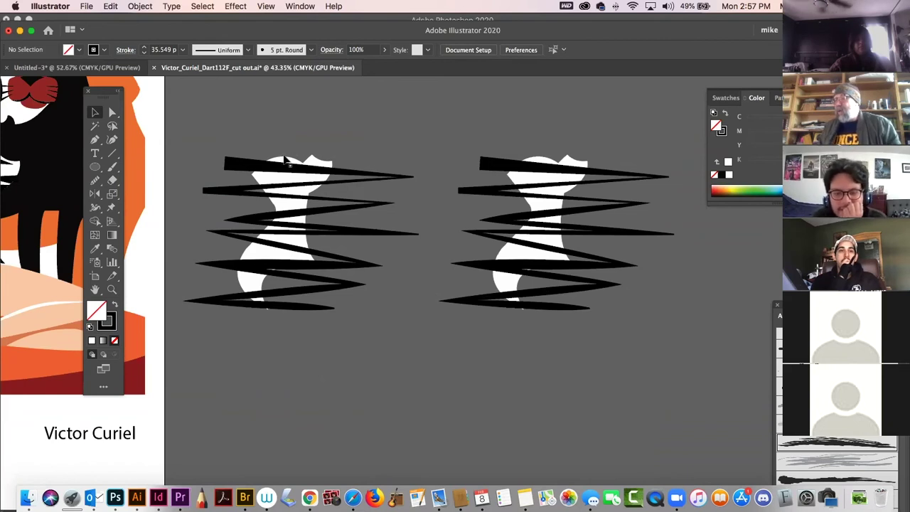
pyautogui.moveTo(159, 301); pyautogui.dragTo(121, 295)
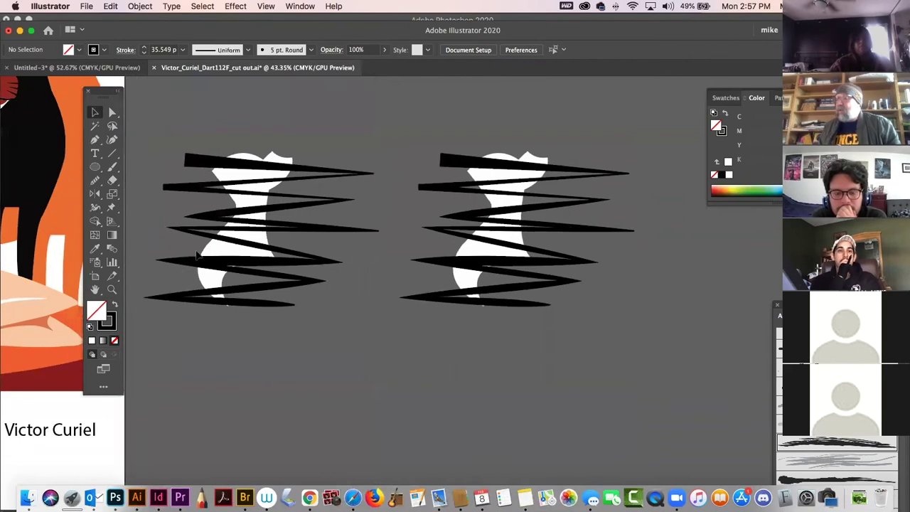
# Try clipping the zigzags inside the white figure with Cmd+7, then undo it.
pyautogui.click(262, 180)
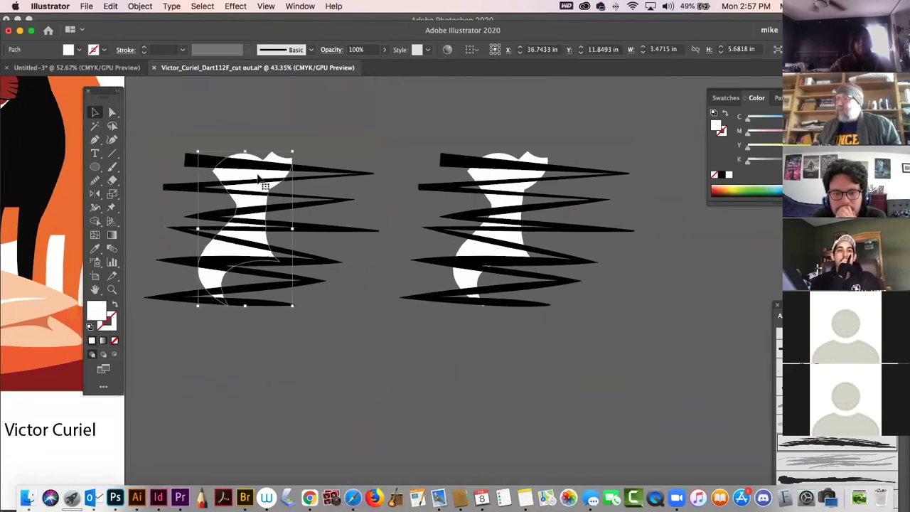
pyautogui.press('super+shift+bracketright')
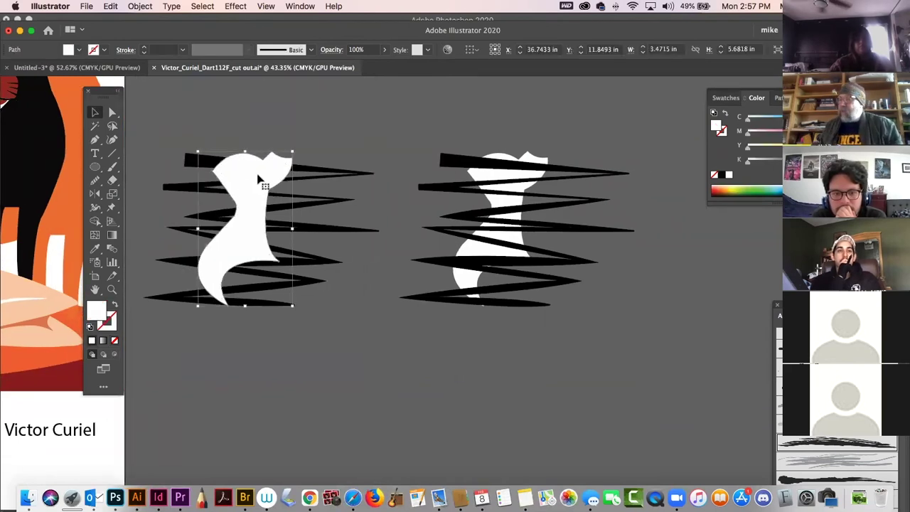
pyautogui.moveTo(207, 139)
pyautogui.mouseDown()
pyautogui.moveTo(222, 134)
pyautogui.moveTo(315, 398)
pyautogui.mouseUp()
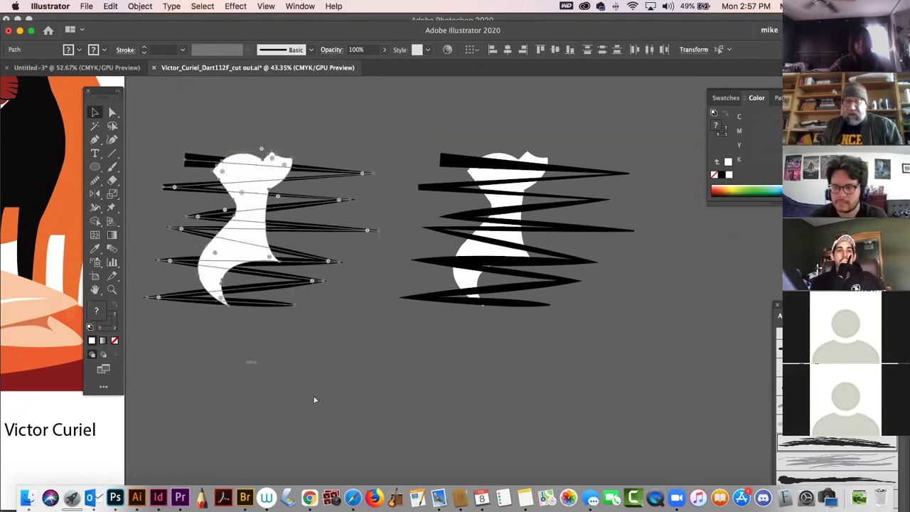
pyautogui.press('super+7')
pyautogui.click(300, 389)
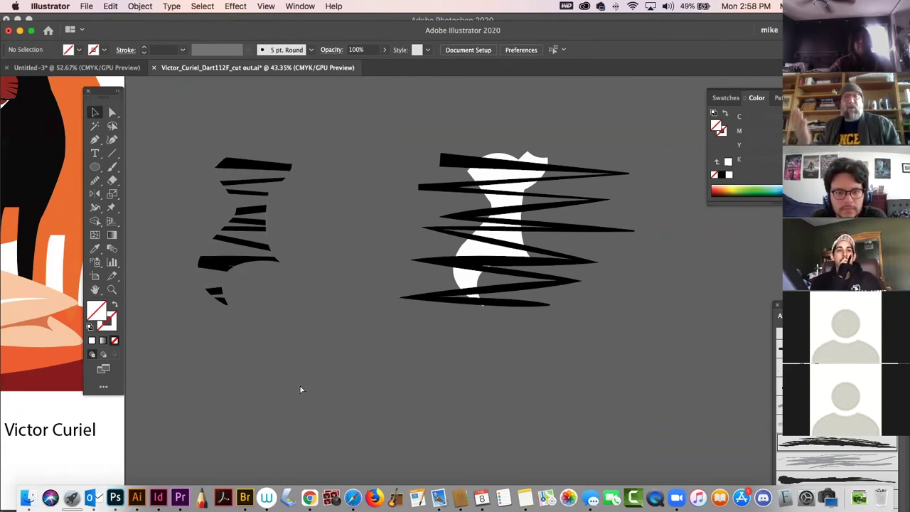
pyautogui.press('super+z')
pyautogui.press('super+z')
pyautogui.press('super+z')
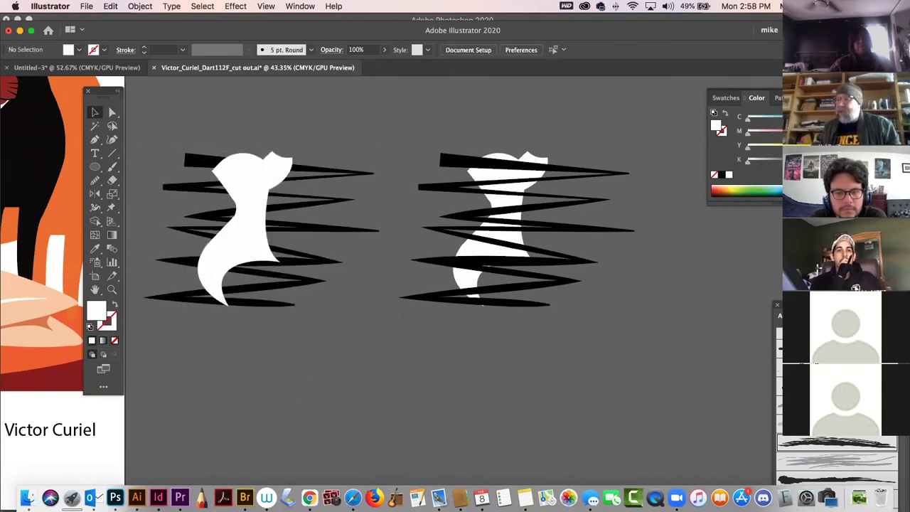
# Draw a white rectangle behind the zigzags and clip everything into a striped silhouette.
pyautogui.click(95, 168)
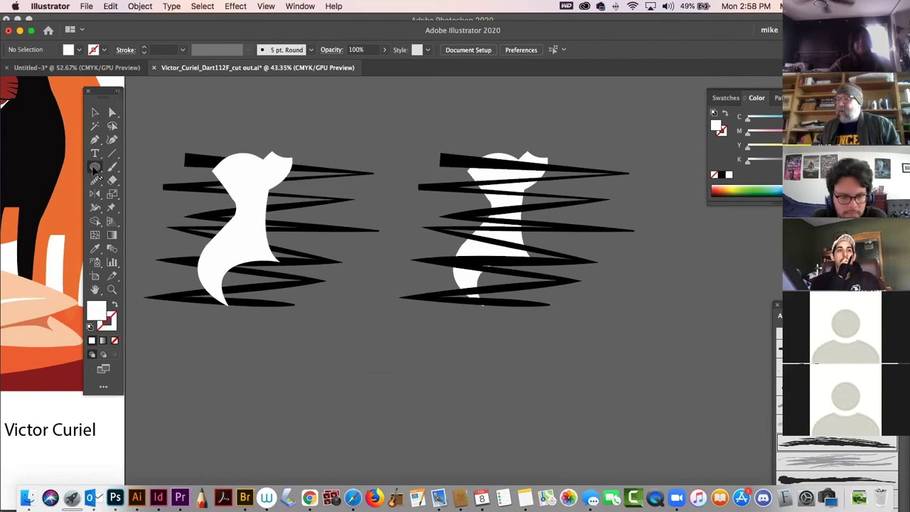
pyautogui.moveTo(94, 168); pyautogui.dragTo(156, 164)
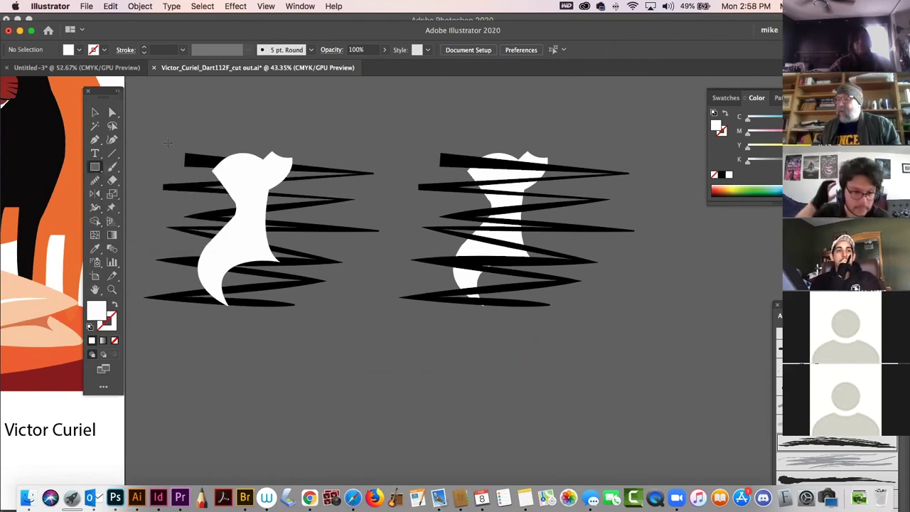
pyautogui.moveTo(192, 131); pyautogui.dragTo(302, 324)
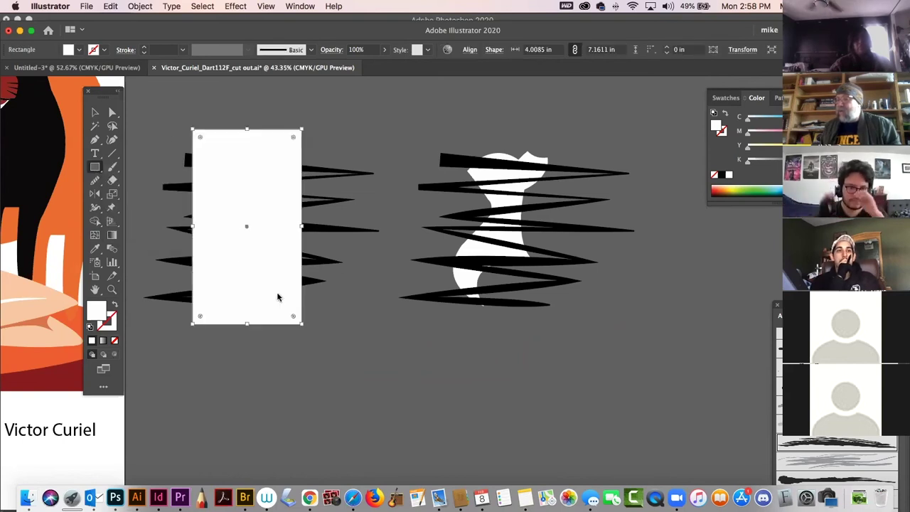
pyautogui.press('super+shift+bracketleft')
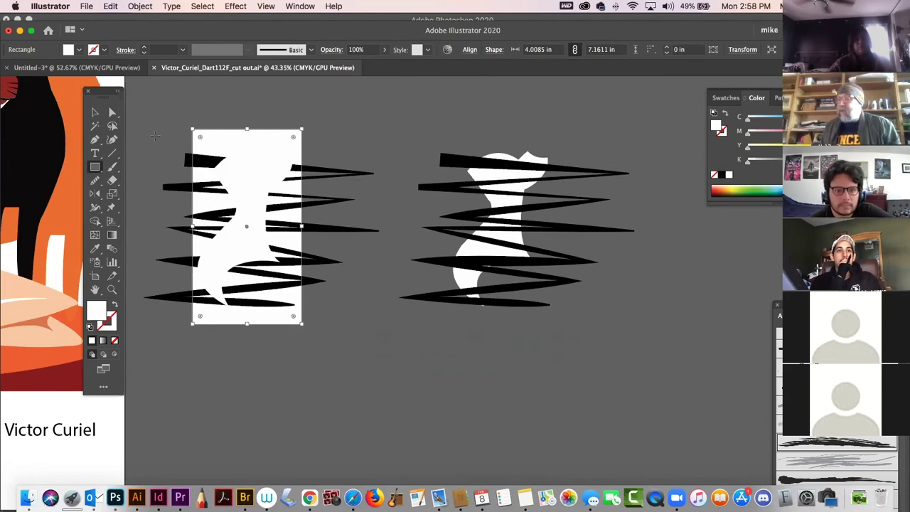
pyautogui.press('v')
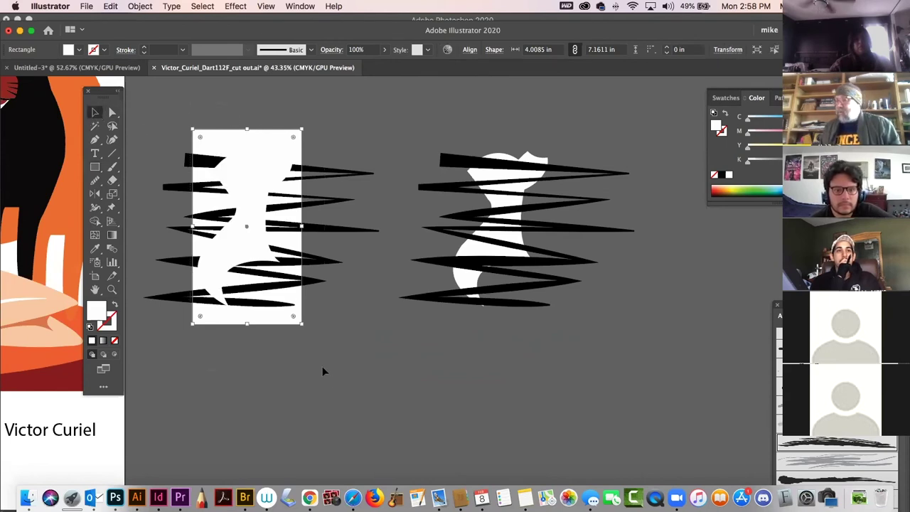
pyautogui.press('super+a')
pyautogui.press('super+7')
pyautogui.click(321, 374)
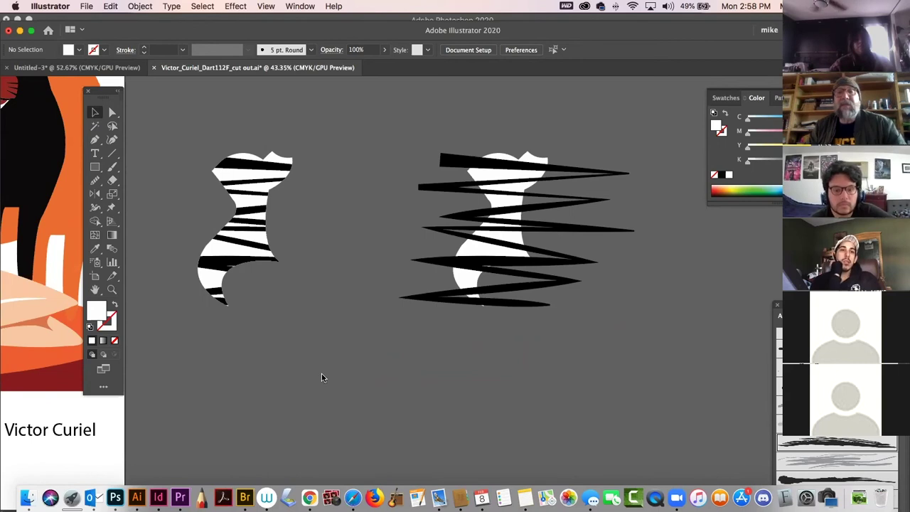
# Pull the right white figure away from its zigzag strokes.
pyautogui.moveTo(416, 264); pyautogui.dragTo(171, 267)
pyautogui.click(197, 202)
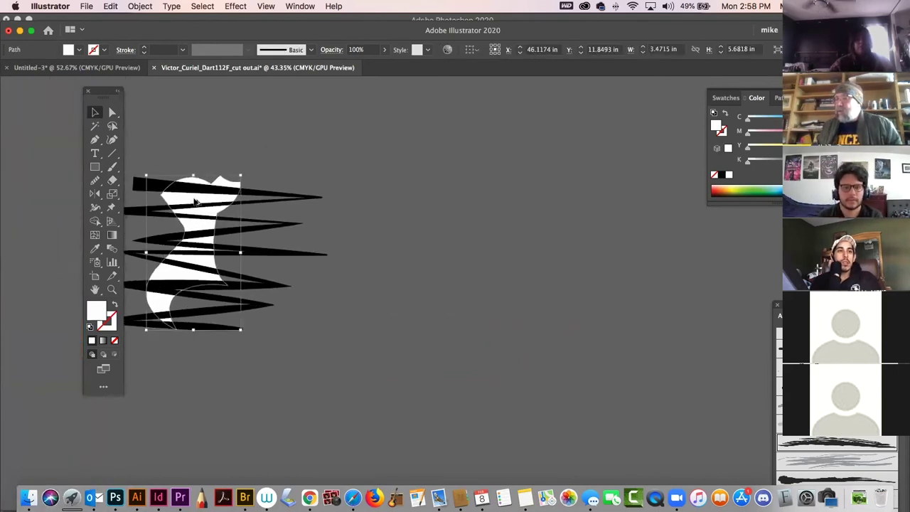
pyautogui.moveTo(264, 391); pyautogui.dragTo(266, 393)
pyautogui.moveTo(205, 236); pyautogui.dragTo(665, 241)
pyautogui.click(558, 244)
pyautogui.moveTo(649, 209); pyautogui.dragTo(517, 213)
# Convert the black zigzag stroke into filled shapes with Object > Path > Outline Stroke.
pyautogui.click(459, 138)
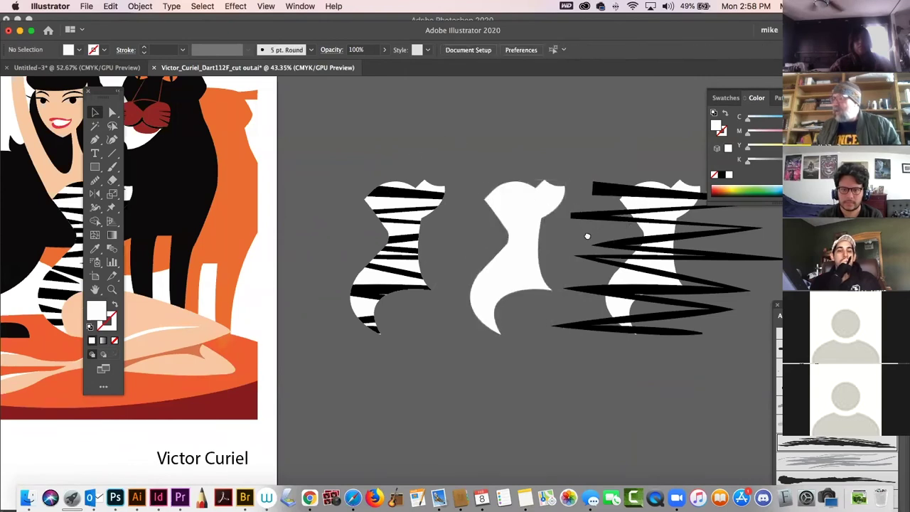
pyautogui.hscroll(5, 587, 236)
pyautogui.click(467, 228)
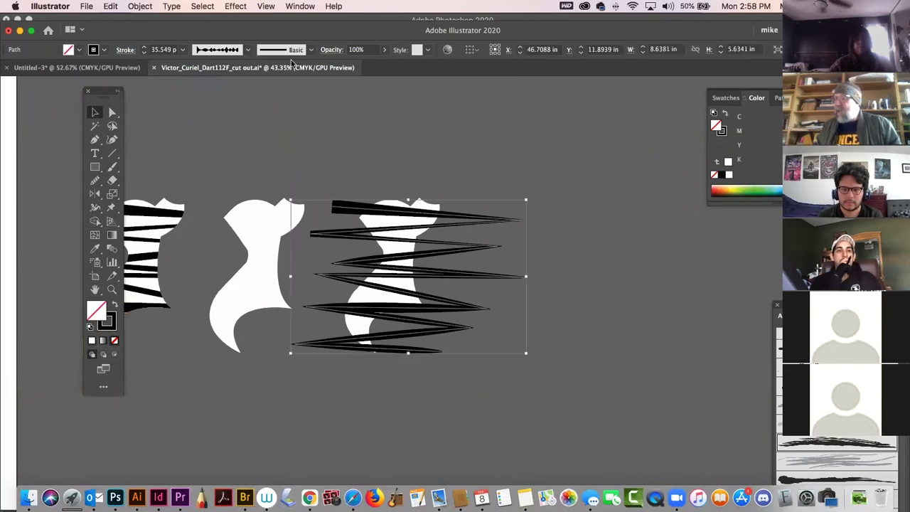
pyautogui.click(142, 6)
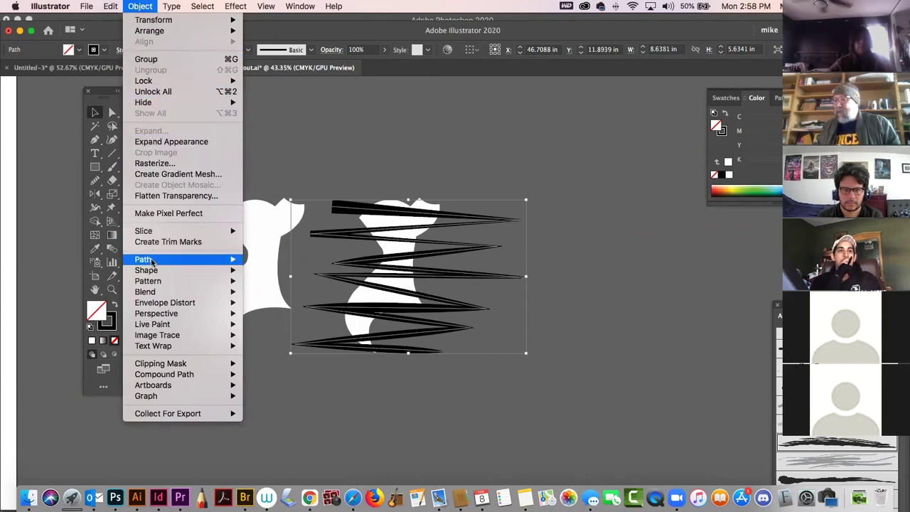
pyautogui.moveTo(153, 261)
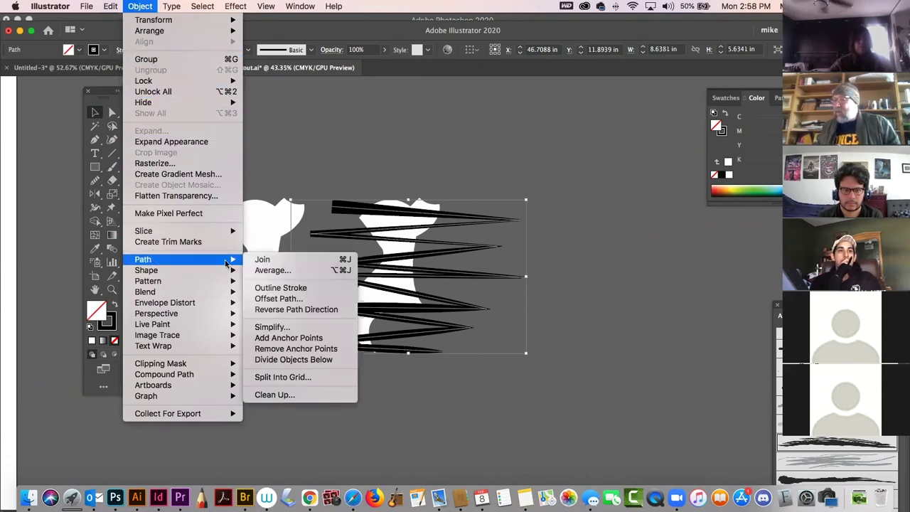
pyautogui.click(279, 290)
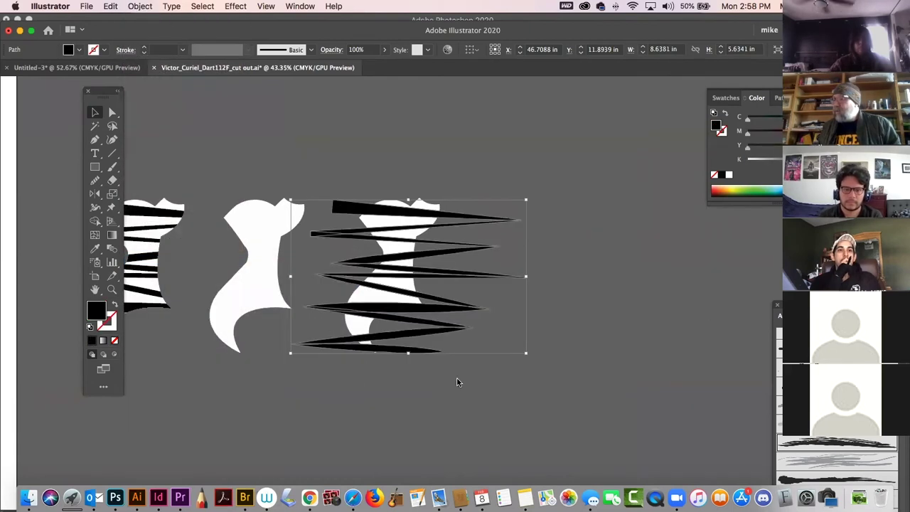
# Select the outlined zigzag with the white body and open the Pathfinder panel.
pyautogui.click(470, 402)
pyautogui.moveTo(475, 405); pyautogui.dragTo(519, 198)
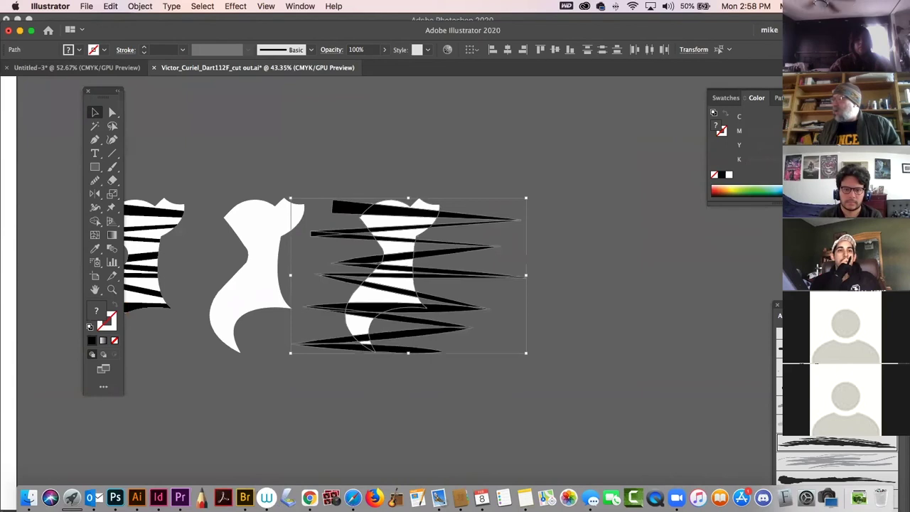
pyautogui.click(788, 98)
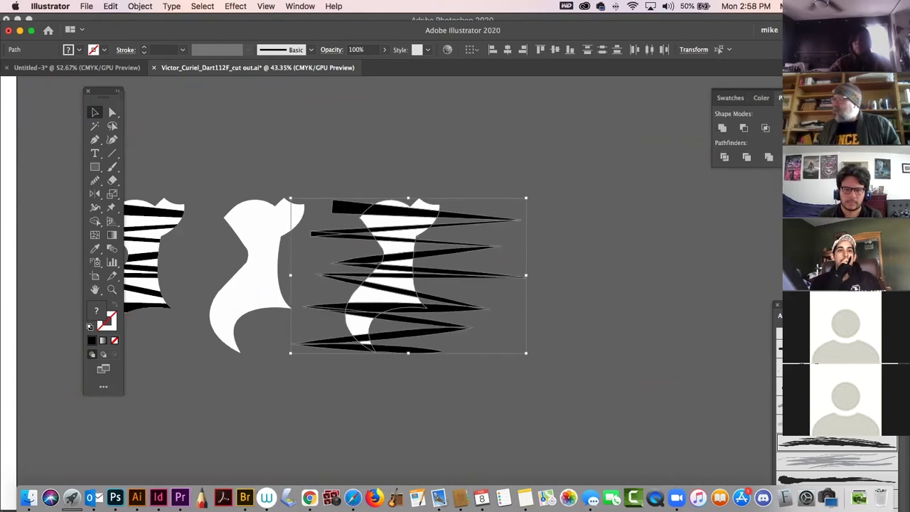
pyautogui.moveTo(743, 25); pyautogui.dragTo(530, 31)
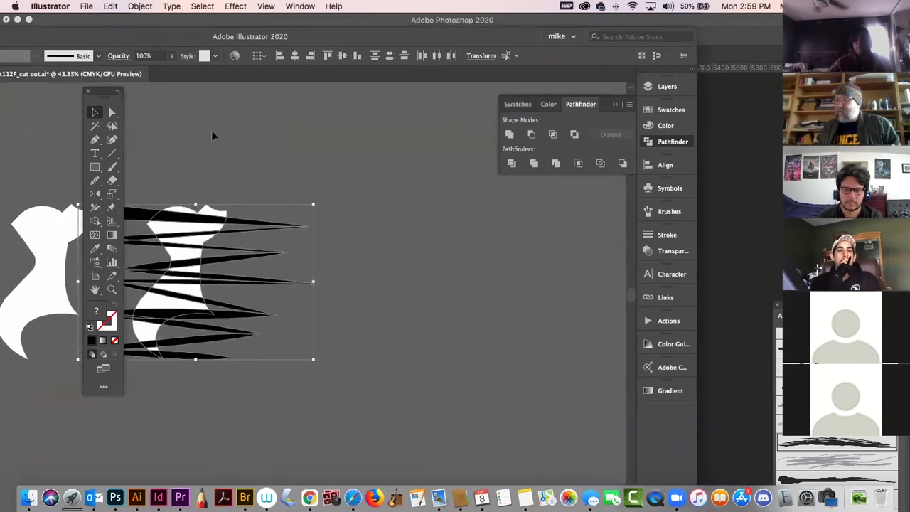
# Try trimming the zigzag stripes onto the white body, then undo back to separate stripes and body.
pyautogui.moveTo(102, 91); pyautogui.dragTo(32, 93)
pyautogui.press('space')
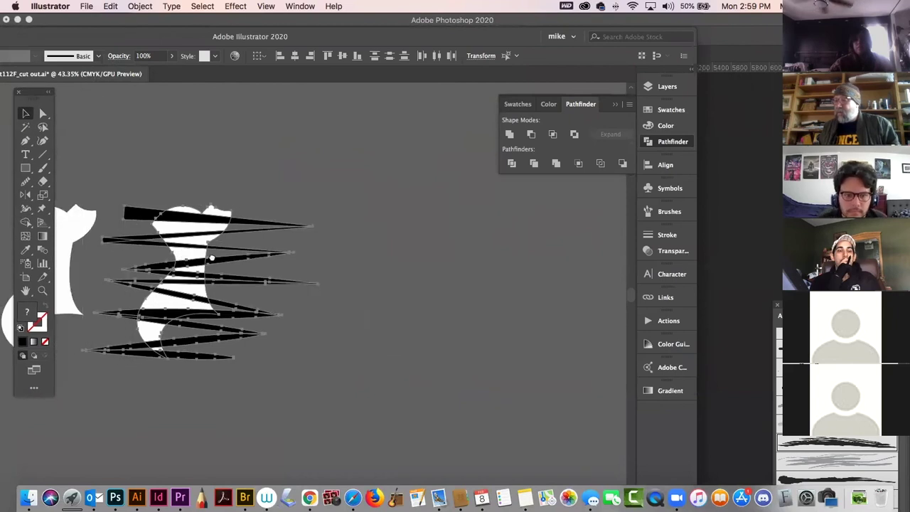
pyautogui.moveTo(172, 254); pyautogui.dragTo(272, 260)
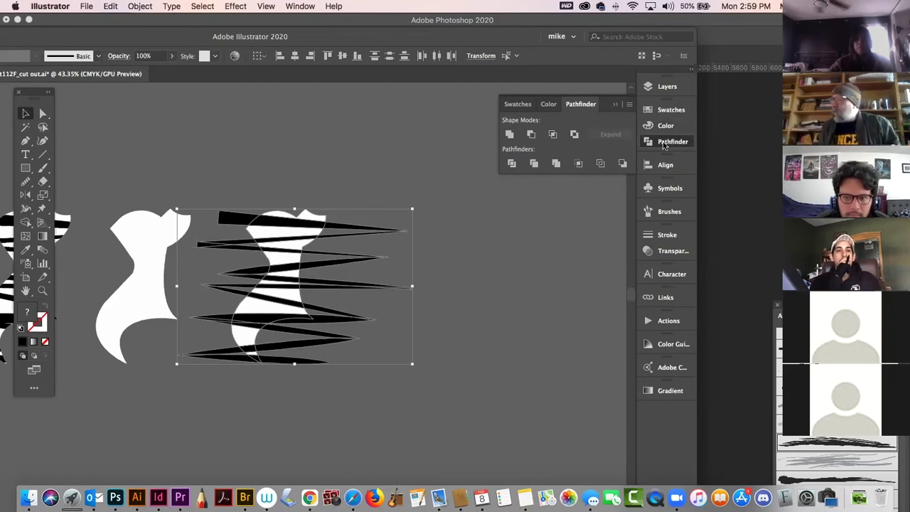
pyautogui.click(553, 135)
pyautogui.click(370, 152)
pyautogui.moveTo(307, 229); pyautogui.dragTo(170, 240)
pyautogui.click(249, 273)
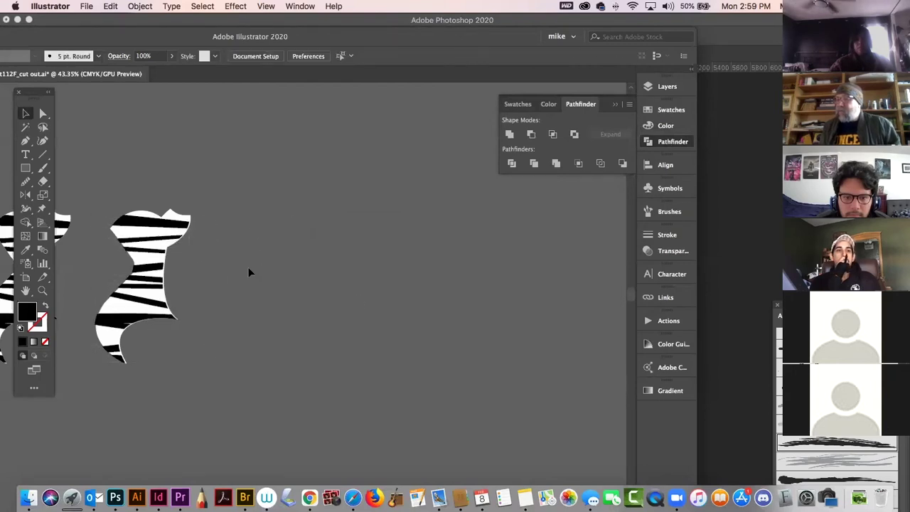
pyautogui.click(179, 230)
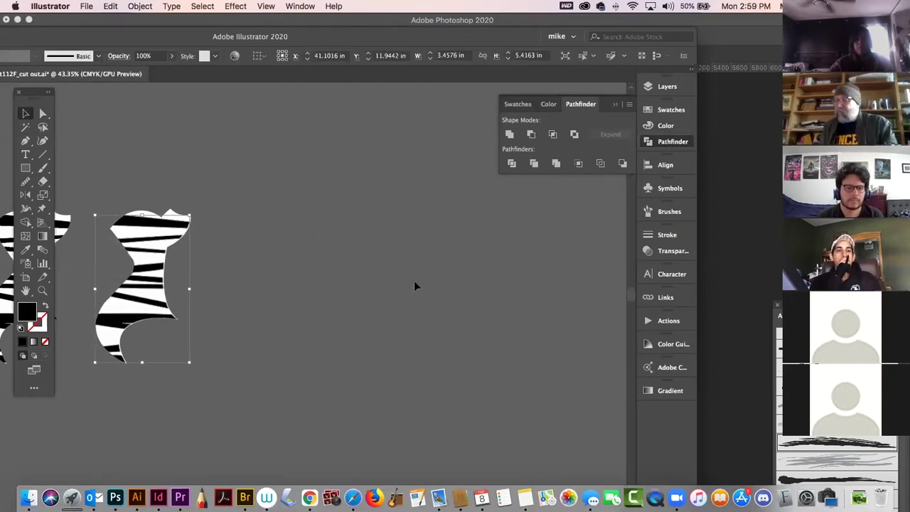
pyautogui.click(436, 297)
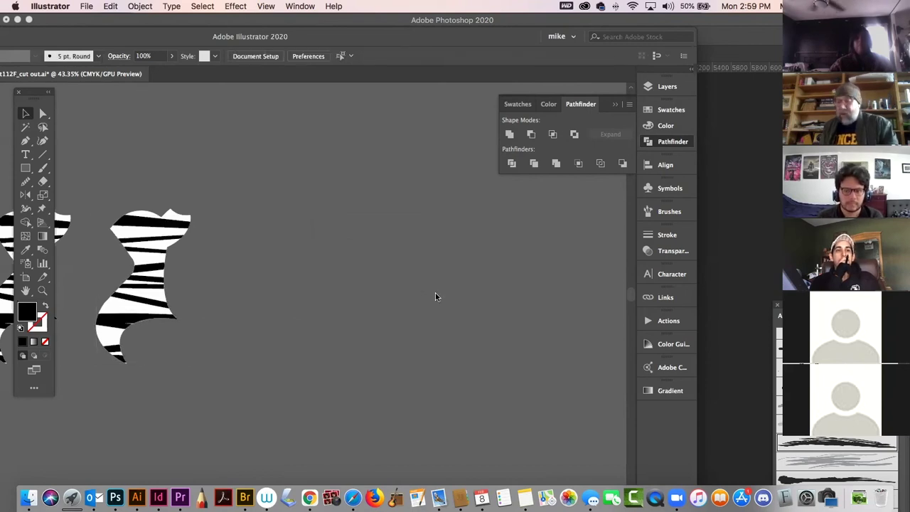
pyautogui.press('super+a')
pyautogui.press('super+z')
pyautogui.press('super+z')
pyautogui.press('super+z')
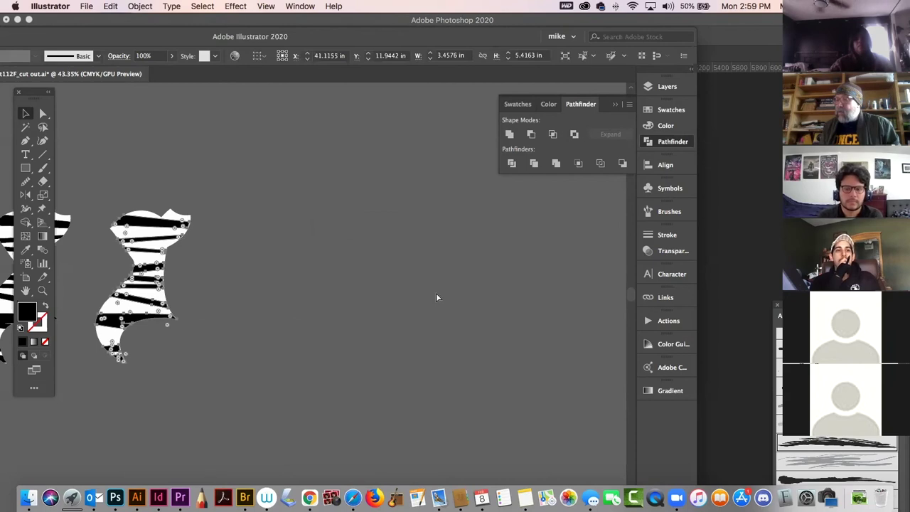
pyautogui.press('super+z')
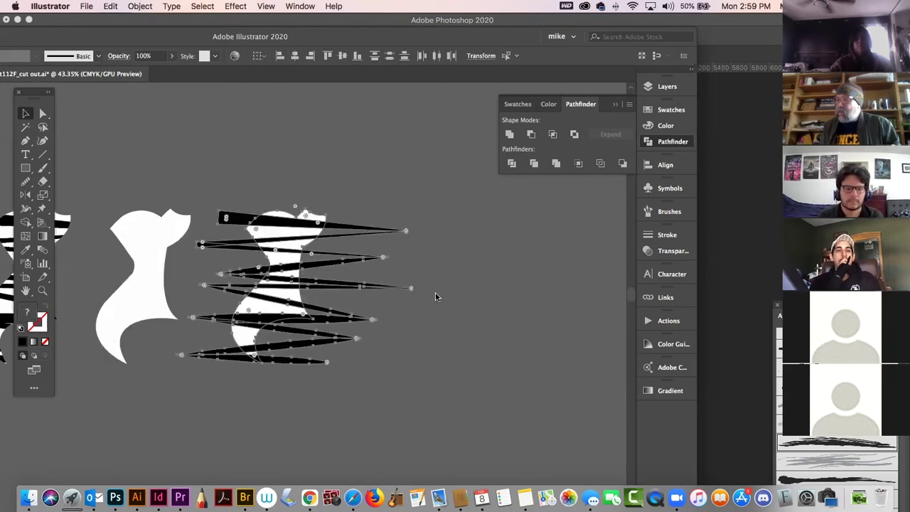
# Divide the body along the zigzag stripes and delete the stripe pieces sticking out right.
pyautogui.click(299, 195)
pyautogui.moveTo(261, 162); pyautogui.dragTo(356, 382)
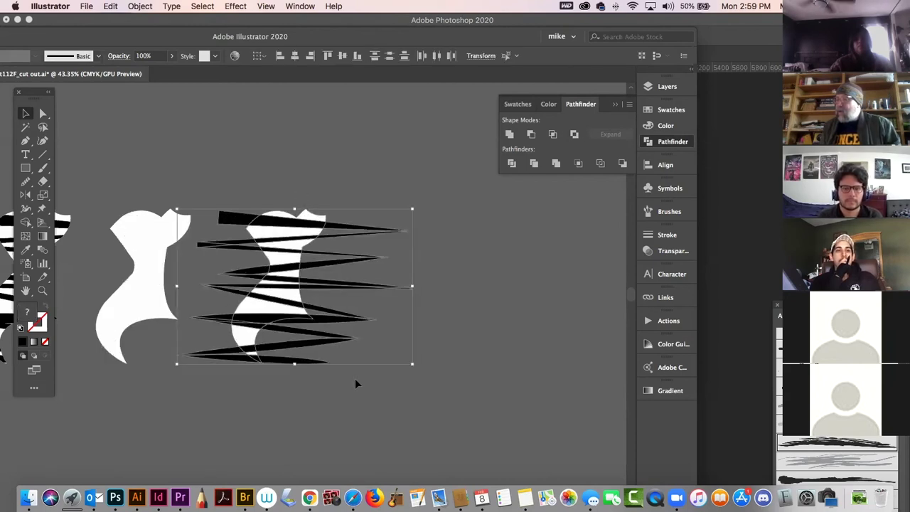
pyautogui.click(364, 303)
pyautogui.click(359, 265)
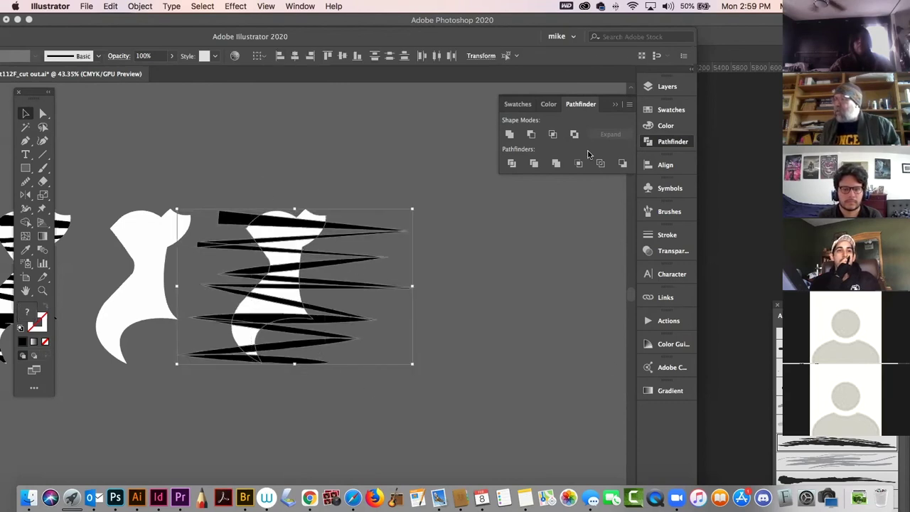
pyautogui.click(512, 164)
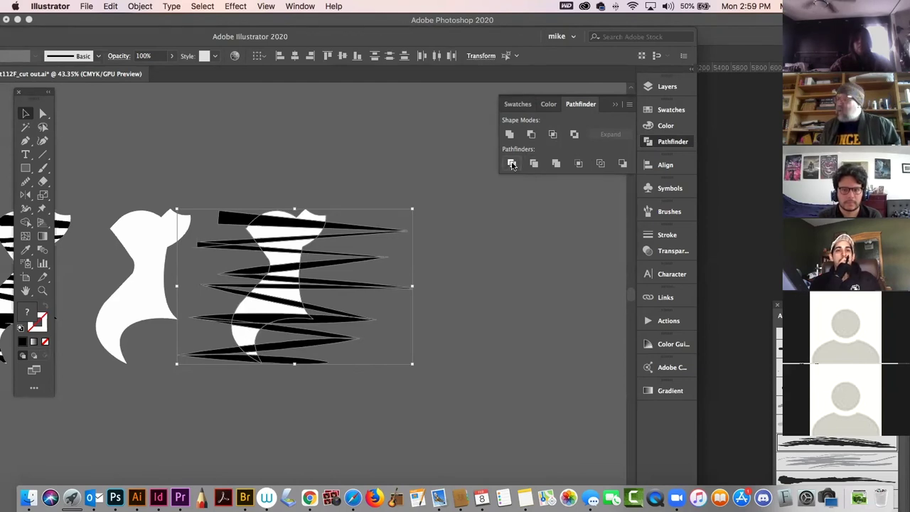
pyautogui.click(44, 113)
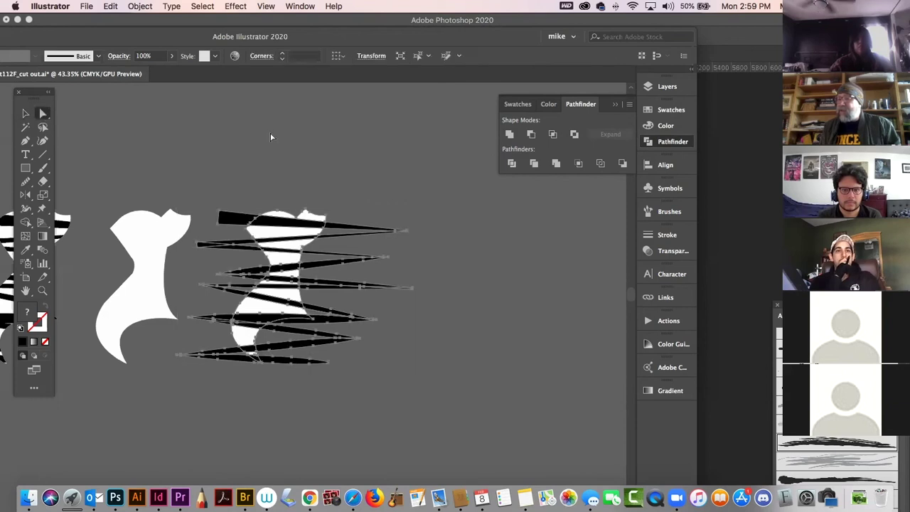
pyautogui.click(338, 169)
pyautogui.moveTo(386, 355); pyautogui.dragTo(387, 354)
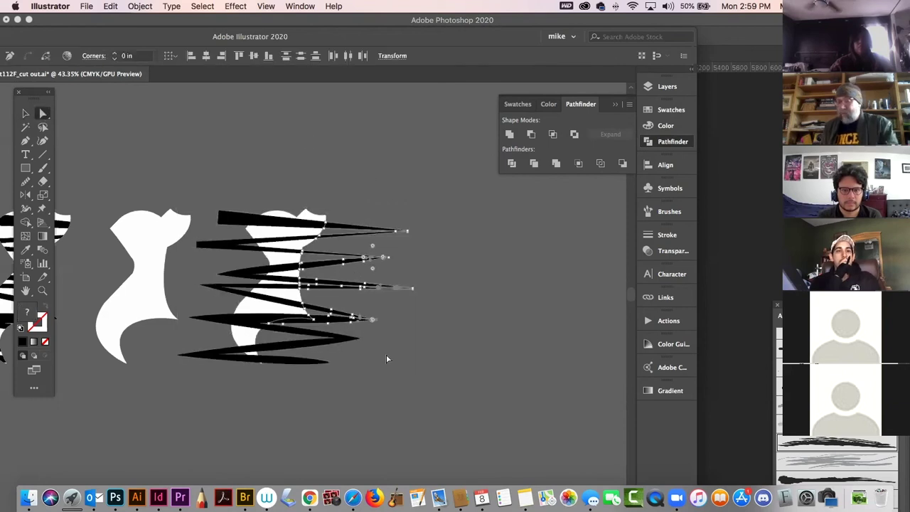
pyautogui.press('Delete')
# Delete the remaining stripe ends and fragments left of and below the body outline.
pyautogui.click(342, 333)
pyautogui.press('Delete')
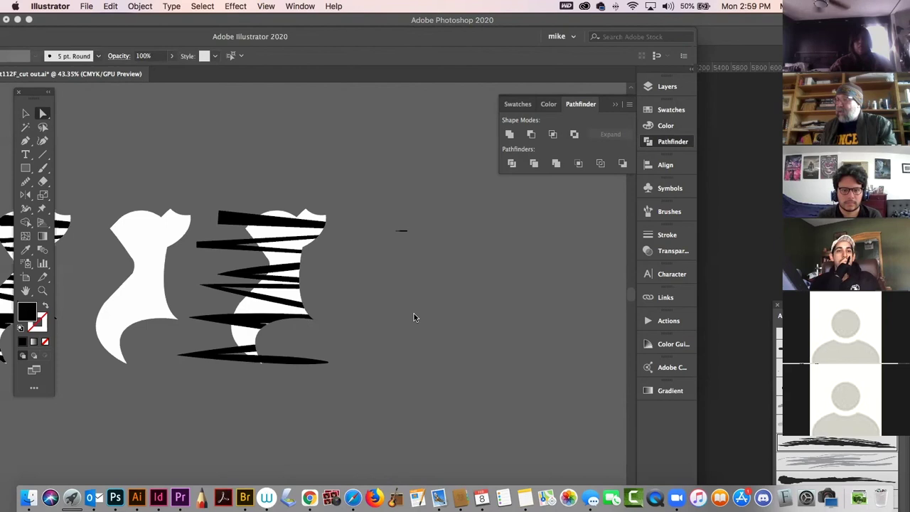
pyautogui.press('Delete')
pyautogui.moveTo(228, 230); pyautogui.dragTo(198, 256)
pyautogui.press('Delete')
pyautogui.moveTo(204, 381); pyautogui.dragTo(209, 386)
pyautogui.press('Delete')
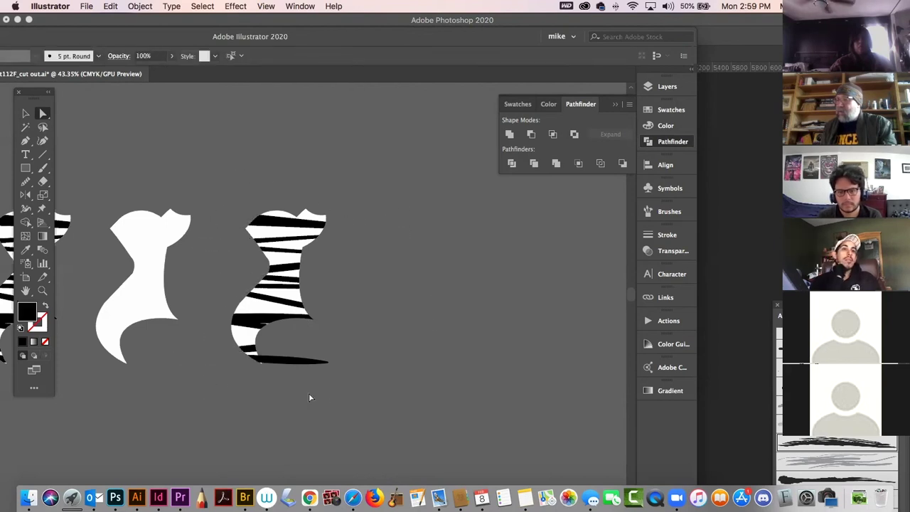
pyautogui.click(320, 361)
pyautogui.press('Delete')
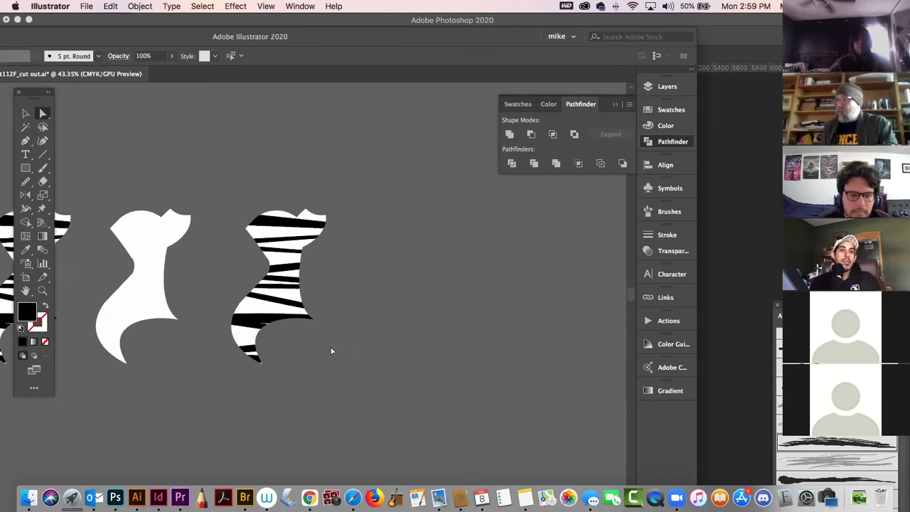
# Check the striped figure for leftovers and delete the small stray path beneath the corset.
pyautogui.moveTo(229, 150); pyautogui.dragTo(230, 152)
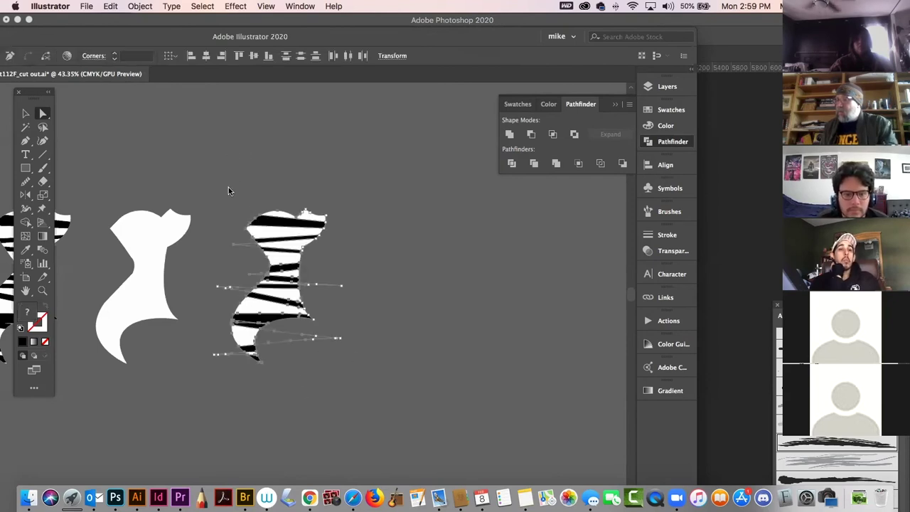
pyautogui.click(221, 271)
pyautogui.click(242, 295)
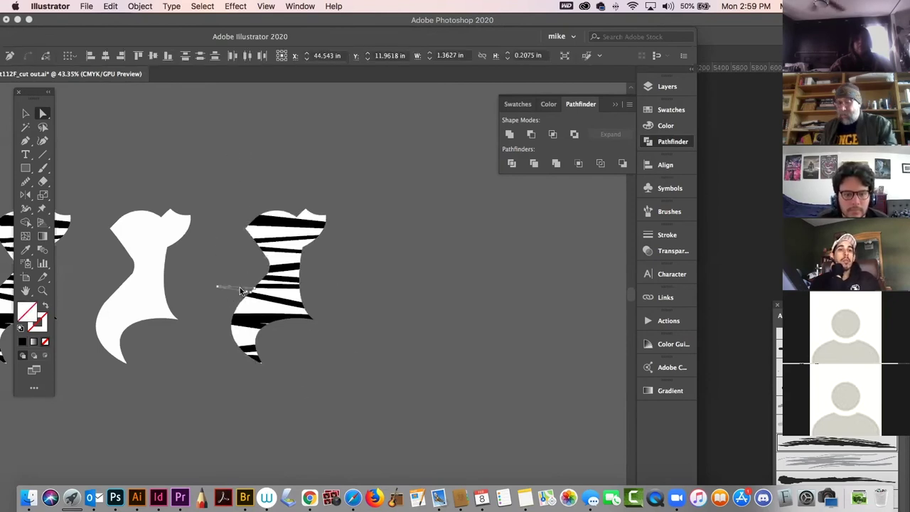
pyautogui.click(351, 337)
pyautogui.click(314, 295)
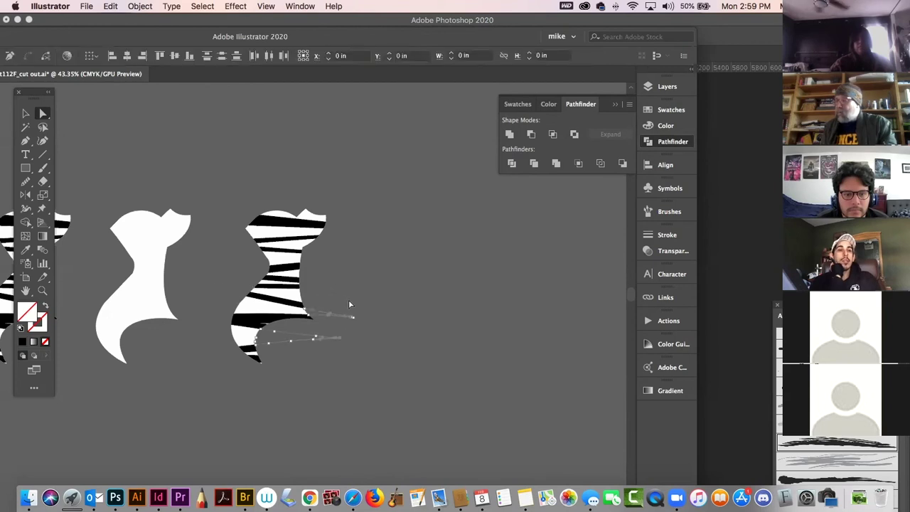
pyautogui.click(331, 326)
pyautogui.moveTo(281, 118); pyautogui.dragTo(280, 116)
pyautogui.click(379, 254)
pyautogui.click(302, 284)
pyautogui.click(412, 268)
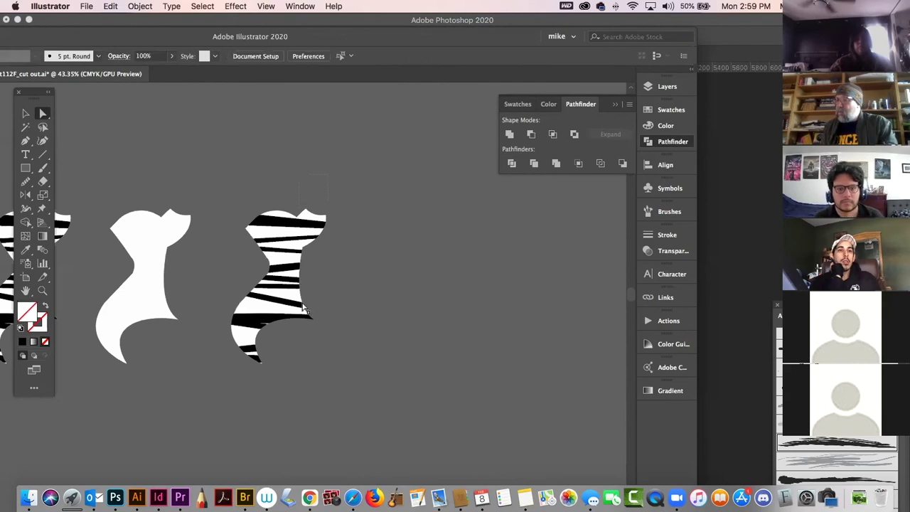
pyautogui.moveTo(307, 397); pyautogui.dragTo(217, 172)
pyautogui.click(204, 349)
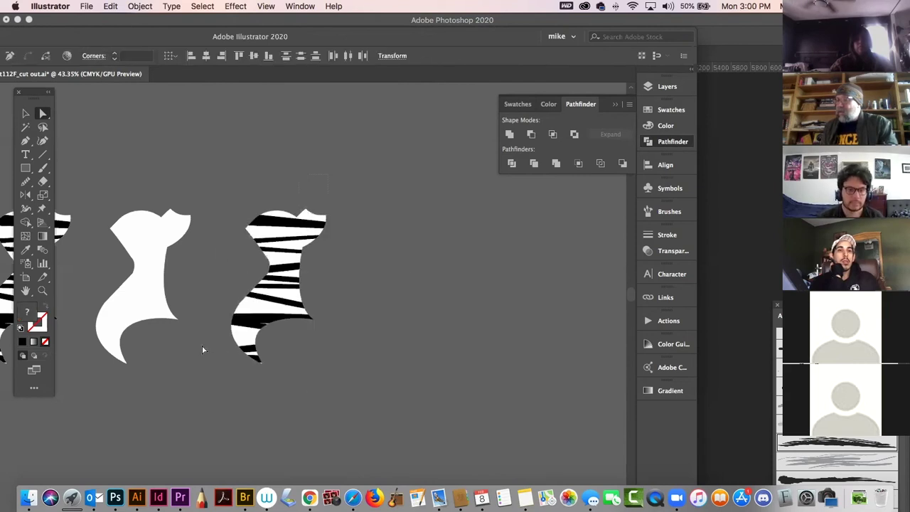
pyautogui.click(229, 359)
pyautogui.press('Delete')
# Deselect everything and pan across the panther artwork back to the three corset shapes.
pyautogui.click(26, 114)
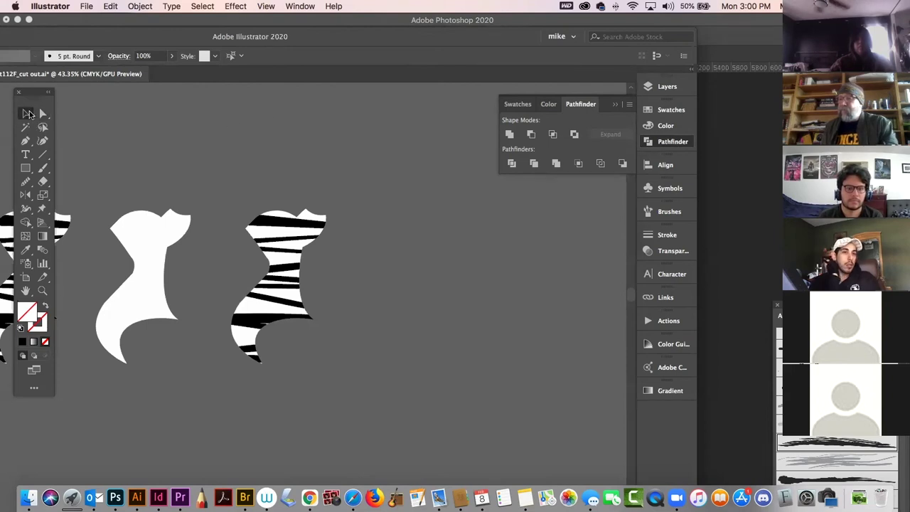
pyautogui.click(29, 114)
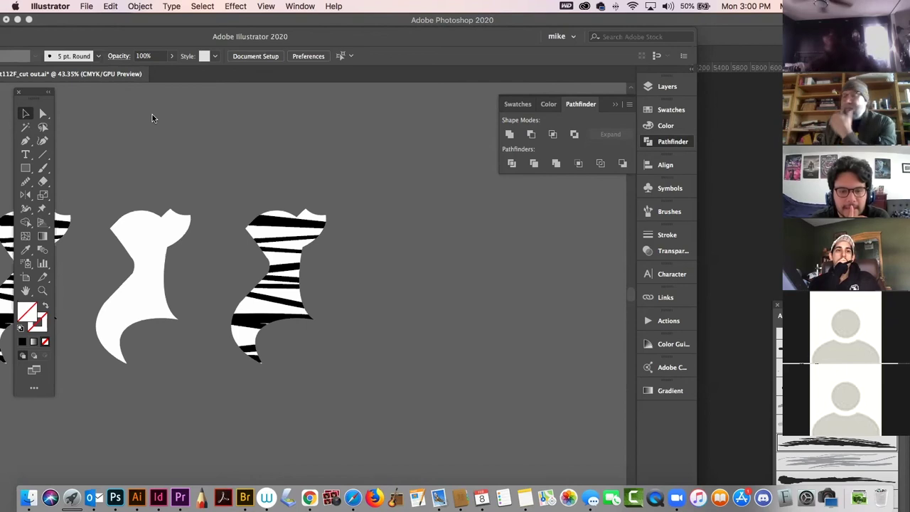
pyautogui.moveTo(220, 264); pyautogui.dragTo(507, 258)
pyautogui.moveTo(178, 239); pyautogui.dragTo(415, 318)
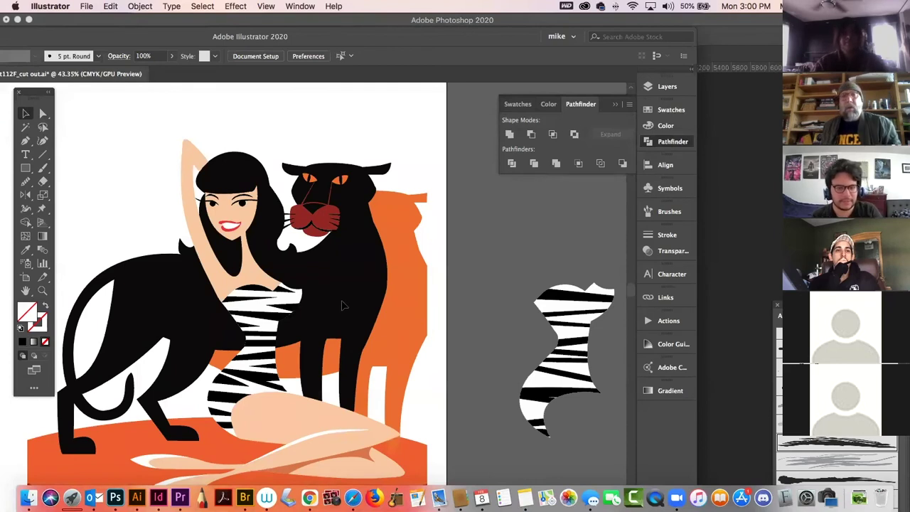
pyautogui.moveTo(417, 313); pyautogui.dragTo(103, 288)
# Draw a practice curve with the Pen tool, then undo it.
pyautogui.press('p')
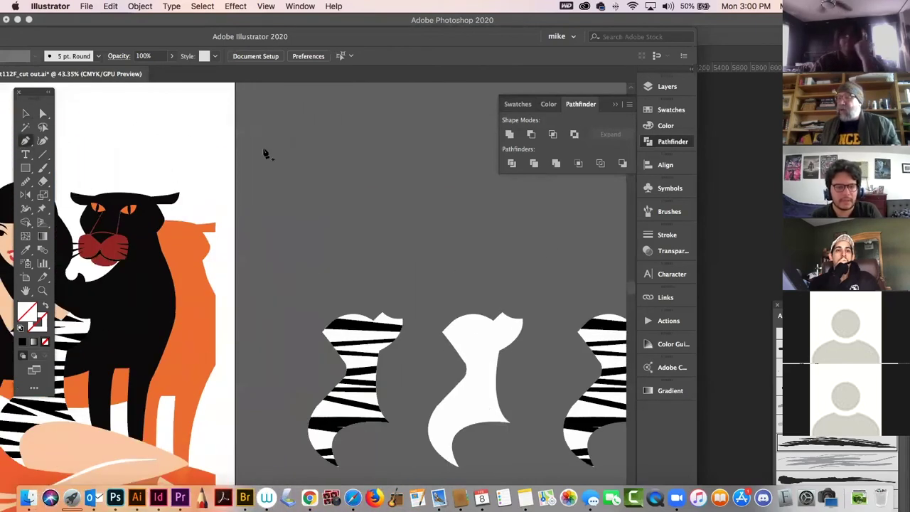
pyautogui.click(265, 141)
pyautogui.moveTo(384, 157); pyautogui.dragTo(404, 209)
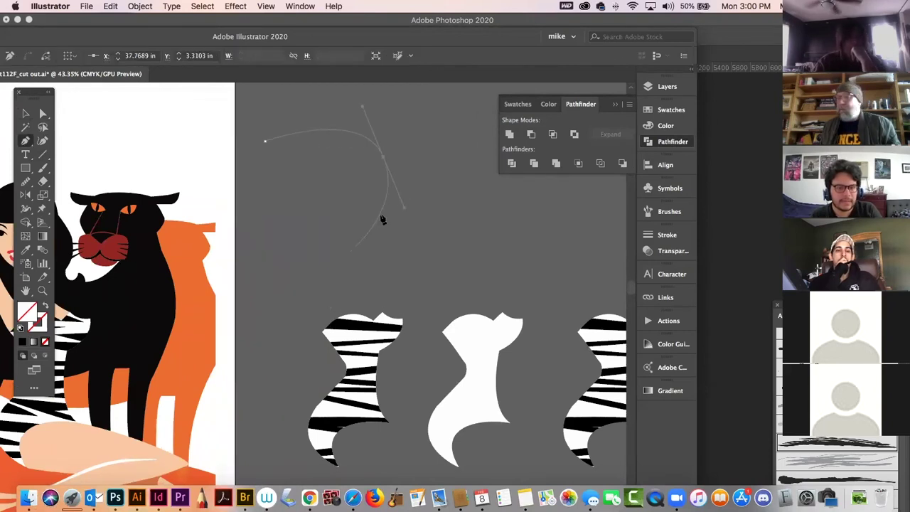
pyautogui.press('Escape')
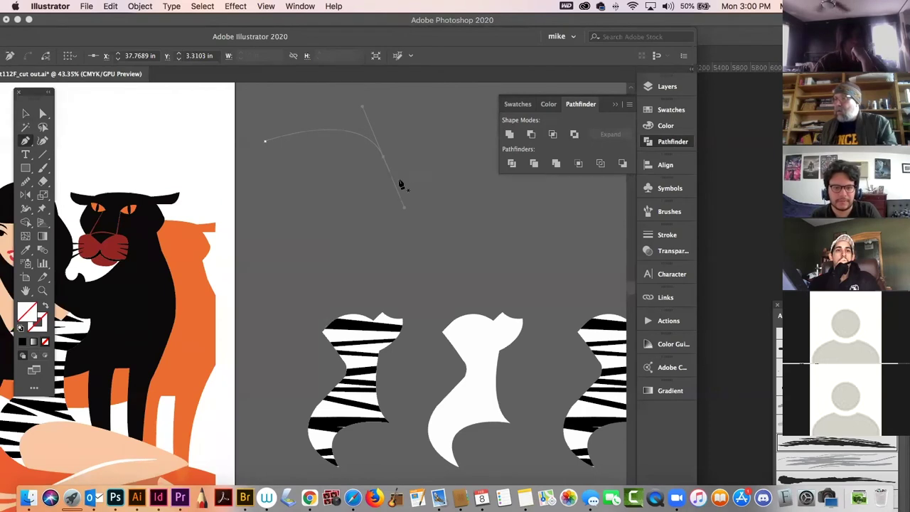
pyautogui.click(27, 116)
pyautogui.press('super+z')
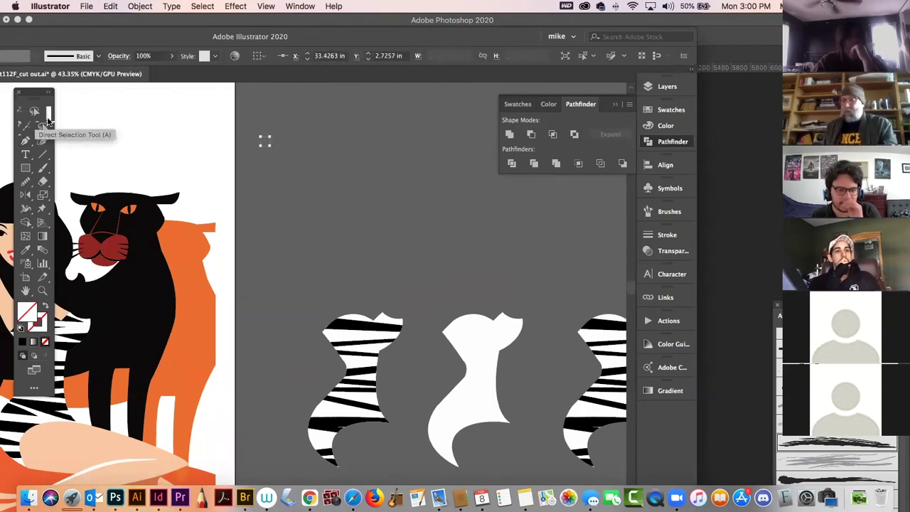
pyautogui.click(26, 113)
# Select the white corset shape, recentre the view, and dismiss its context menu twice.
pyautogui.click(461, 386)
pyautogui.moveTo(461, 386); pyautogui.dragTo(313, 277)
pyautogui.rightClick(309, 276)
pyautogui.click(609, 287)
pyautogui.rightClick(312, 276)
pyautogui.click(569, 282)
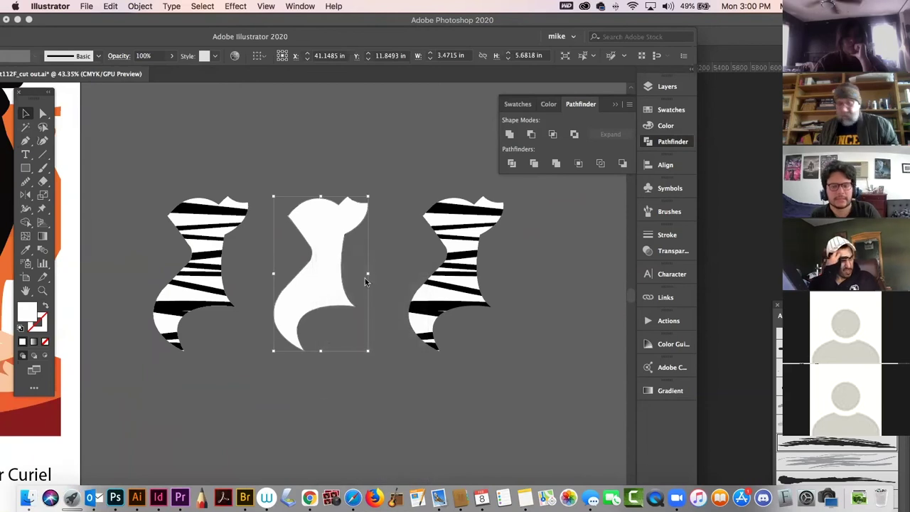
pyautogui.click(397, 283)
# Test moving the white corset shape downward twice, undoing each move.
pyautogui.moveTo(299, 283); pyautogui.dragTo(301, 356)
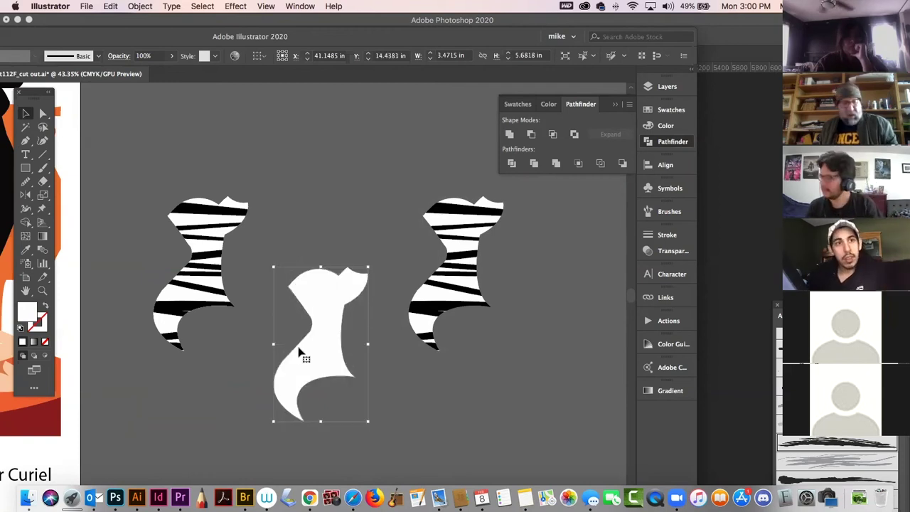
pyautogui.press('super+z')
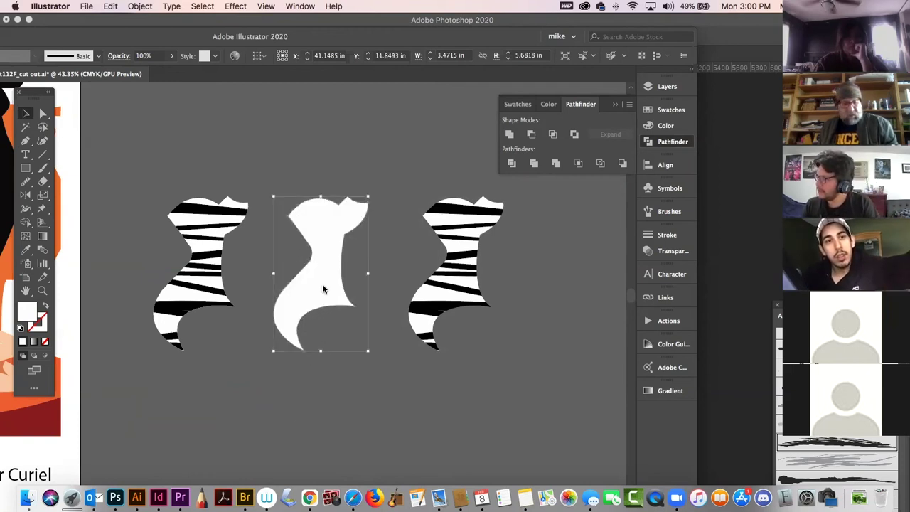
pyautogui.click(328, 349)
pyautogui.click(318, 318)
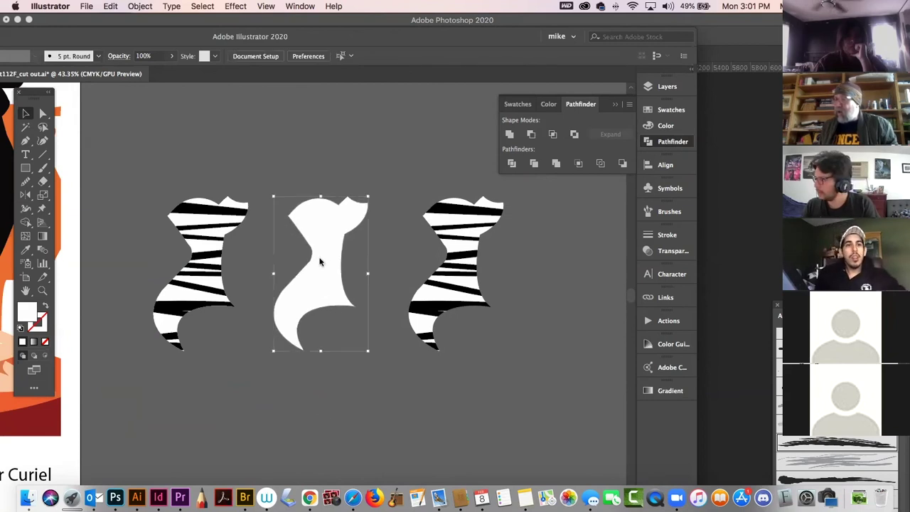
pyautogui.click(318, 343)
pyautogui.moveTo(329, 234); pyautogui.dragTo(346, 347)
pyautogui.press('super+z')
pyautogui.click(492, 281)
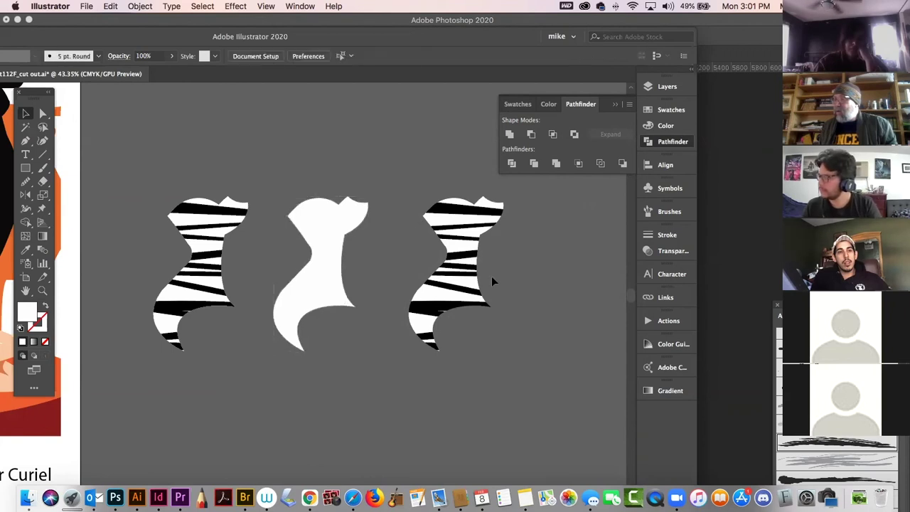
# Nudge the white middle corset slightly right, fine-tune it a little left, and deselect.
pyautogui.moveTo(303, 287); pyautogui.dragTo(334, 291)
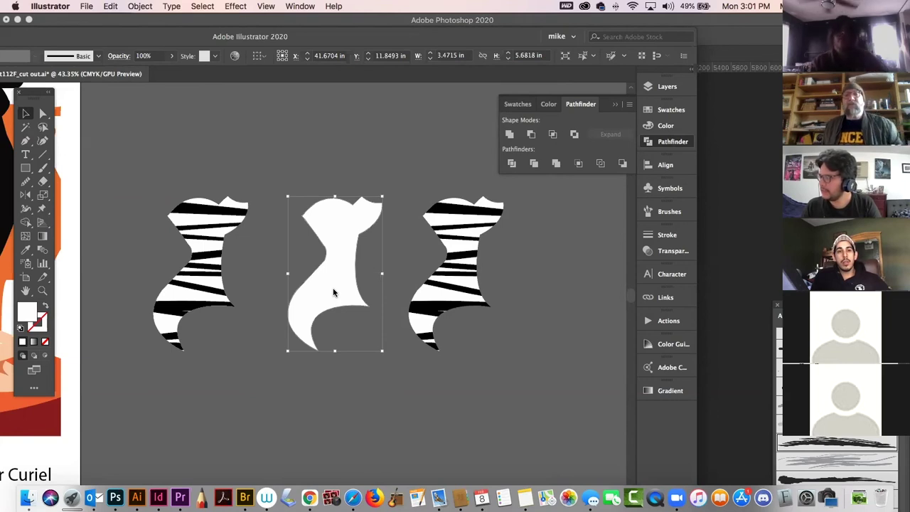
pyautogui.click(294, 128)
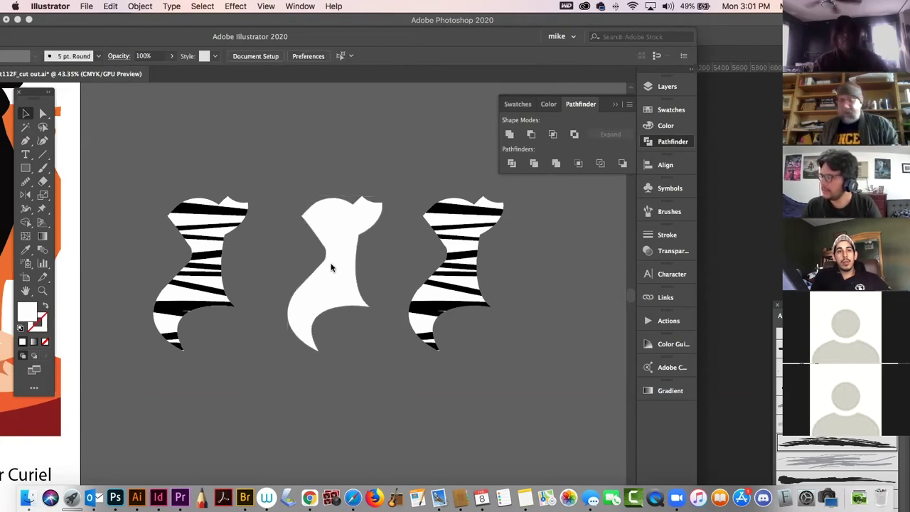
pyautogui.moveTo(334, 266)
pyautogui.mouseDown()
pyautogui.moveTo(416, 279)
pyautogui.moveTo(506, 276)
pyautogui.moveTo(323, 279)
pyautogui.moveTo(359, 264)
pyautogui.moveTo(334, 266)
pyautogui.moveTo(557, 269)
pyautogui.moveTo(329, 264)
pyautogui.mouseUp()
pyautogui.click(258, 162)
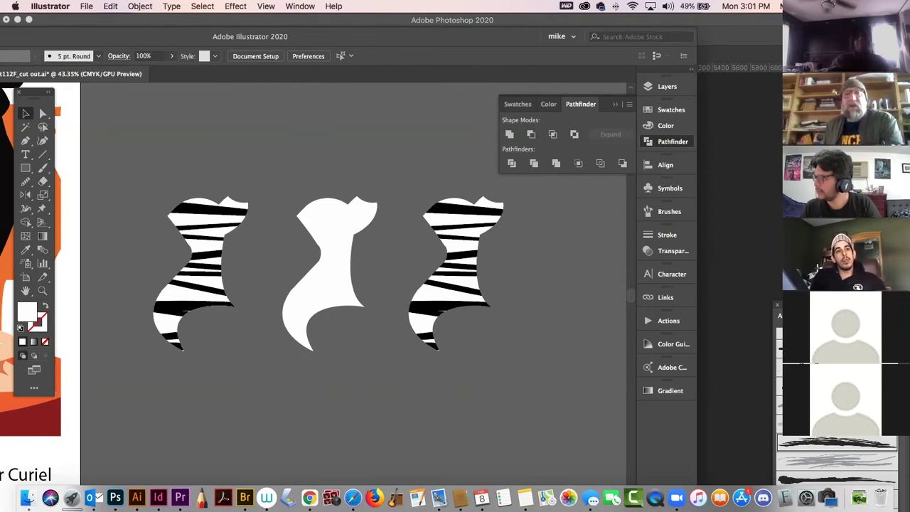
# Minimize the Photoshop sketch window and bring Illustrator back to the front.
pyautogui.click(274, 20)
pyautogui.moveTo(247, 23); pyautogui.dragTo(262, 24)
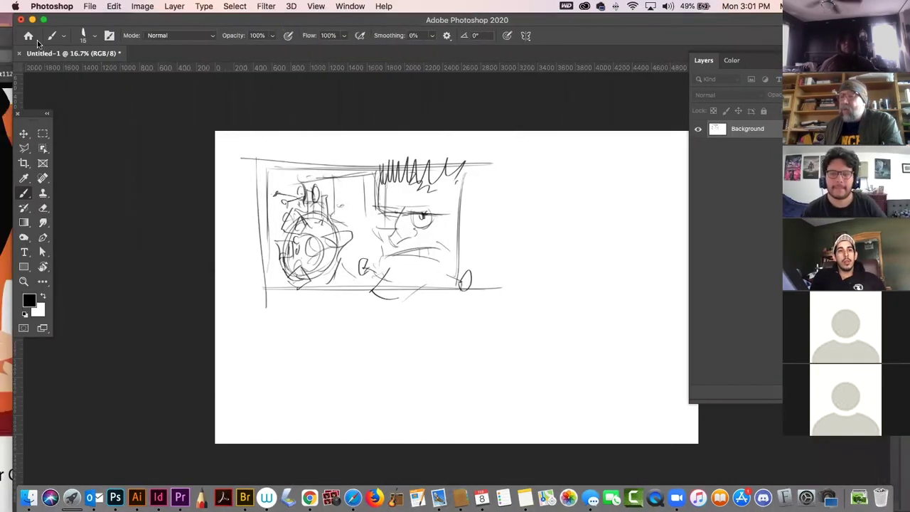
pyautogui.click(32, 20)
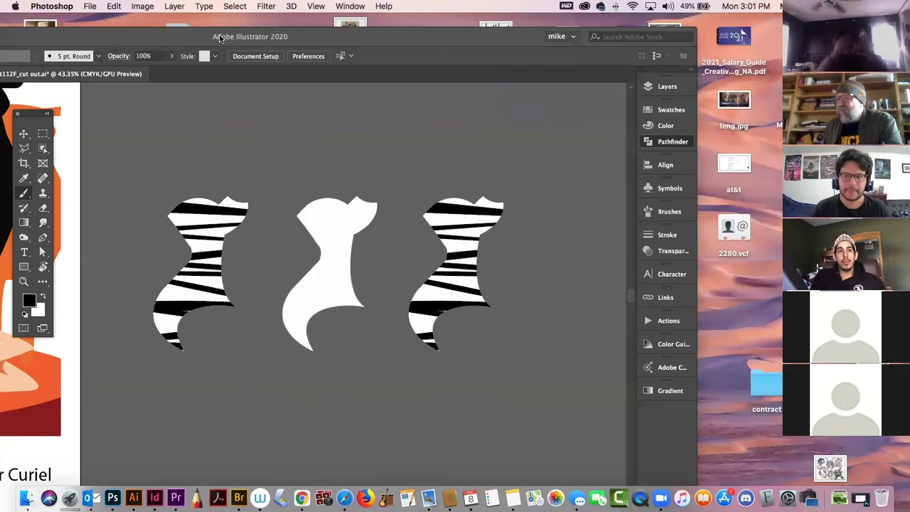
pyautogui.click(174, 39)
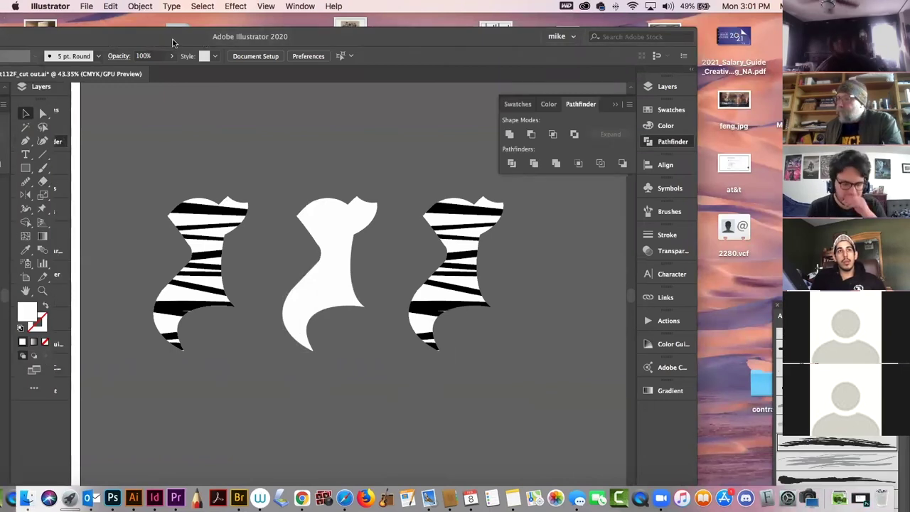
# Zoom out to the whole artboard, then zoom in on the panther illustrations.
pyautogui.press('super+minus')
pyautogui.press('super+minus')
pyautogui.press('super+minus')
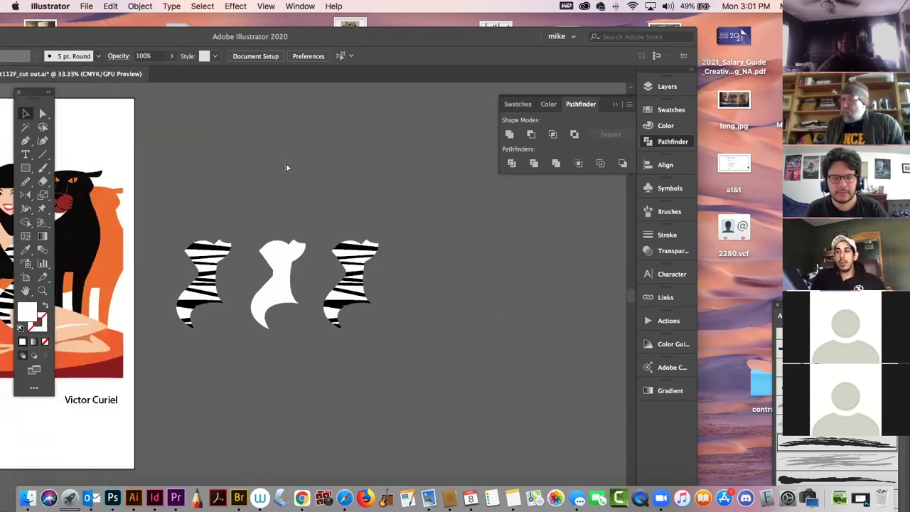
pyautogui.moveTo(155, 252); pyautogui.dragTo(378, 247)
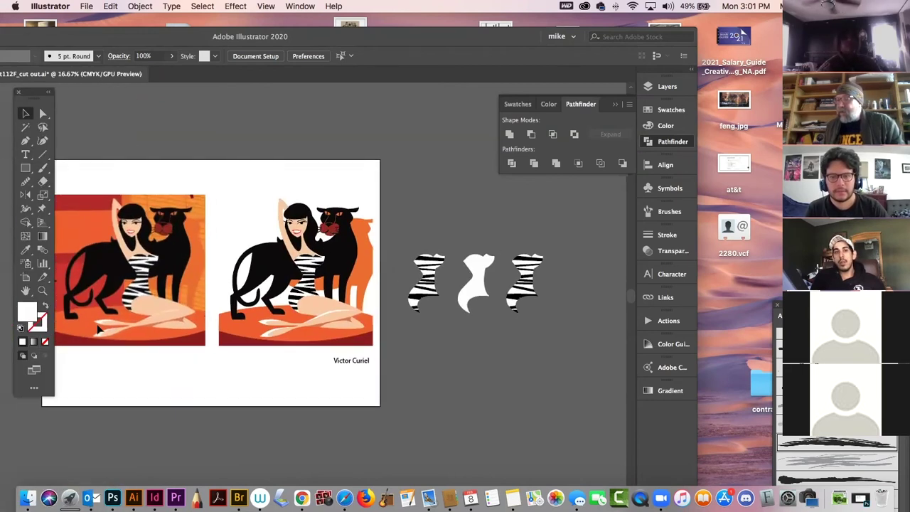
pyautogui.click(43, 291)
pyautogui.moveTo(284, 239); pyautogui.dragTo(381, 275)
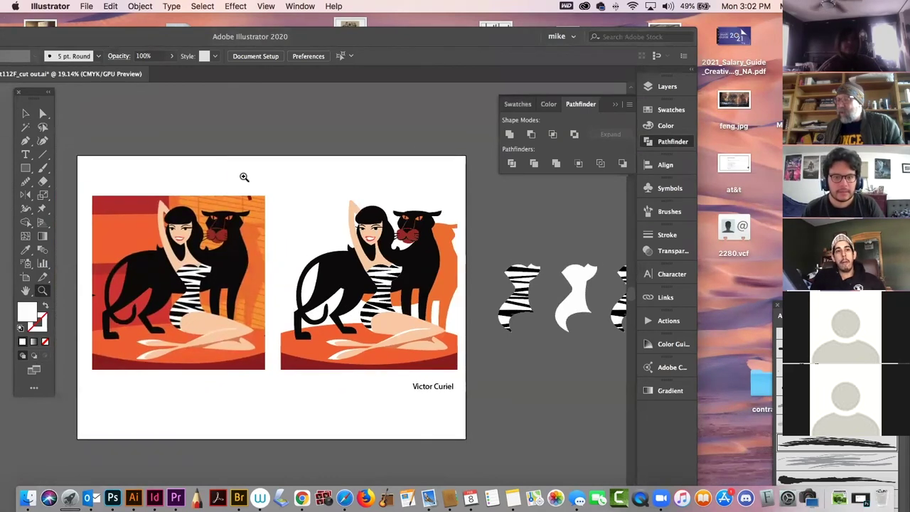
pyautogui.click(26, 113)
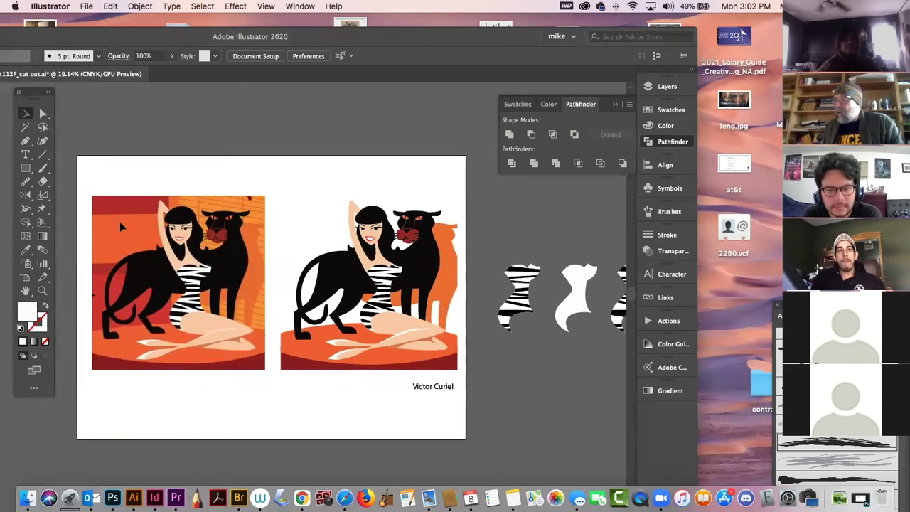
pyautogui.click(42, 291)
pyautogui.moveTo(449, 244); pyautogui.dragTo(496, 303)
pyautogui.click(25, 116)
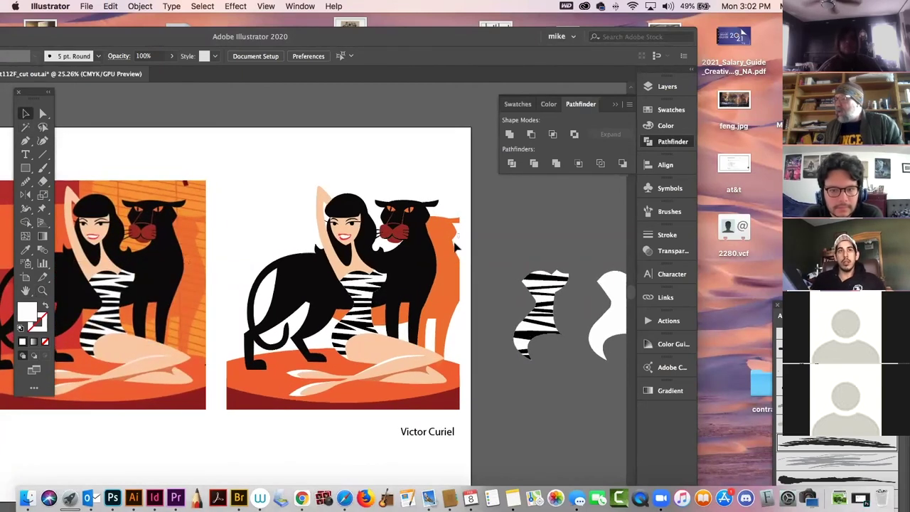
# Unlock all artwork and smooth the edges of the orange shadow shape behind the panther.
pyautogui.click(134, 6)
pyautogui.click(151, 91)
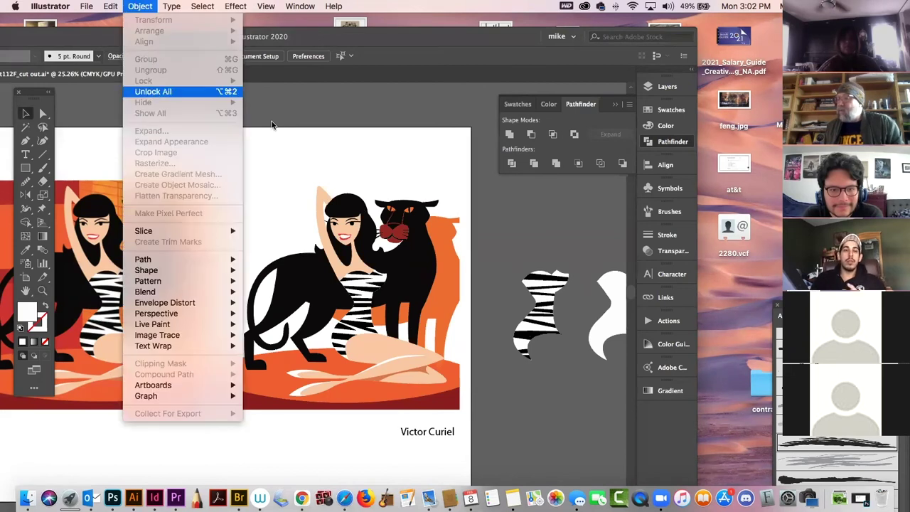
pyautogui.click(275, 128)
pyautogui.click(453, 272)
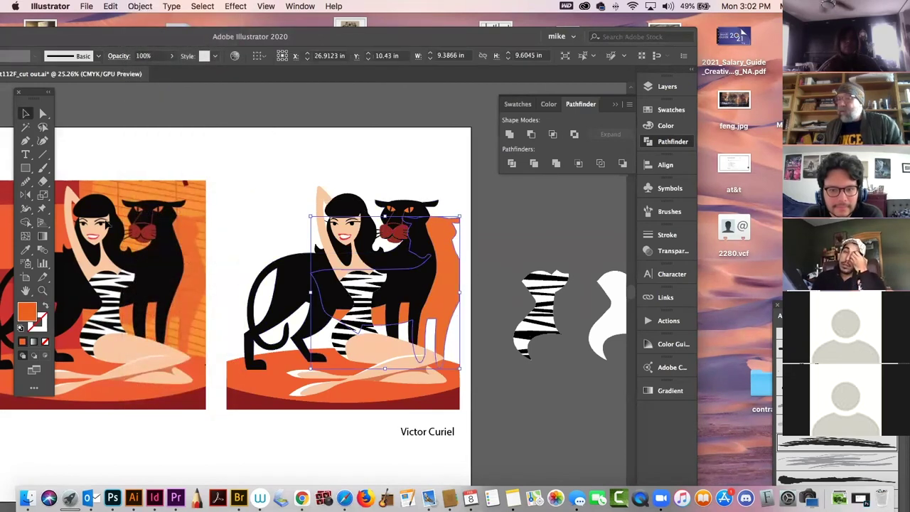
pyautogui.click(25, 182)
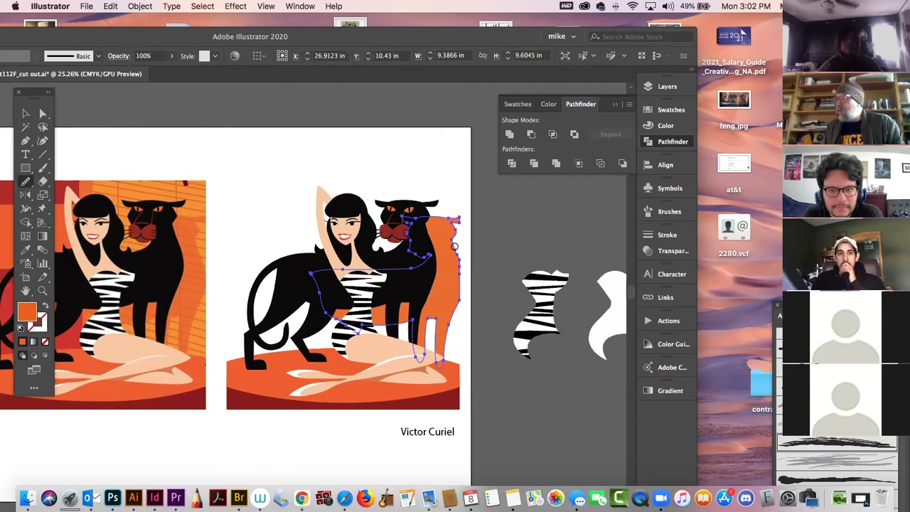
pyautogui.moveTo(461, 278); pyautogui.dragTo(462, 294)
pyautogui.moveTo(456, 257); pyautogui.dragTo(465, 317)
# Pan over to the pasteboard and marquee-select the three spare zebra dress pieces.
pyautogui.click(26, 114)
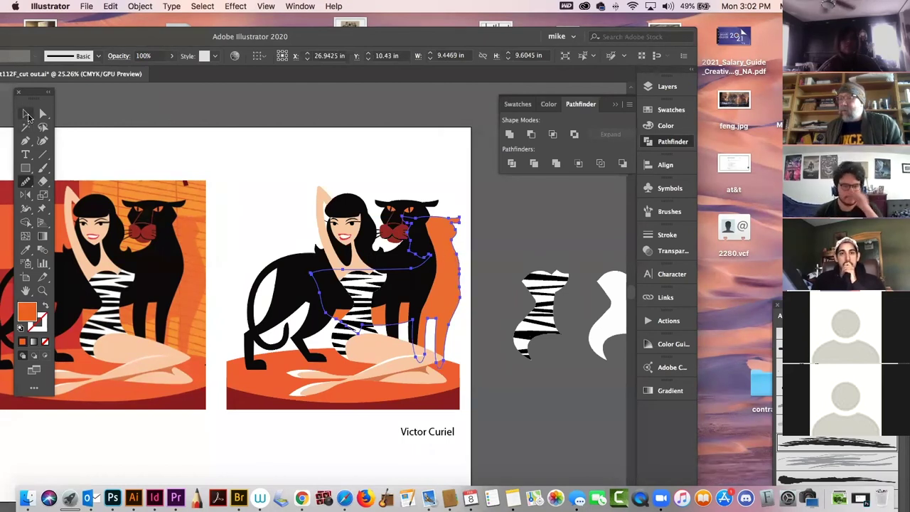
pyautogui.click(180, 126)
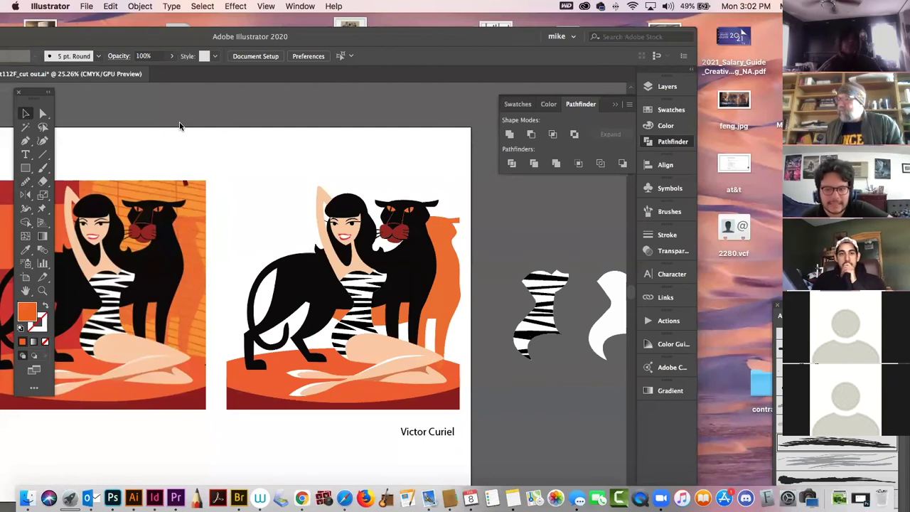
pyautogui.press('super+z')
pyautogui.press('super+z')
pyautogui.press('super+z')
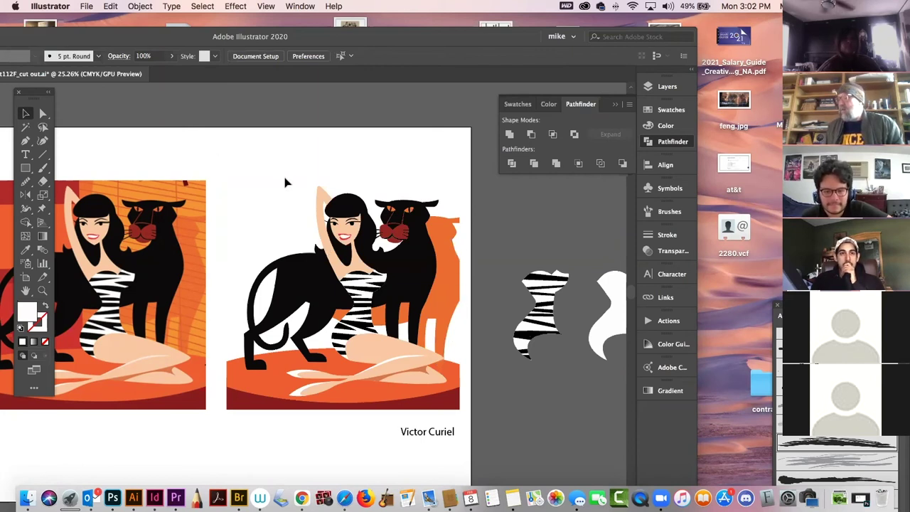
pyautogui.moveTo(453, 244); pyautogui.dragTo(375, 214)
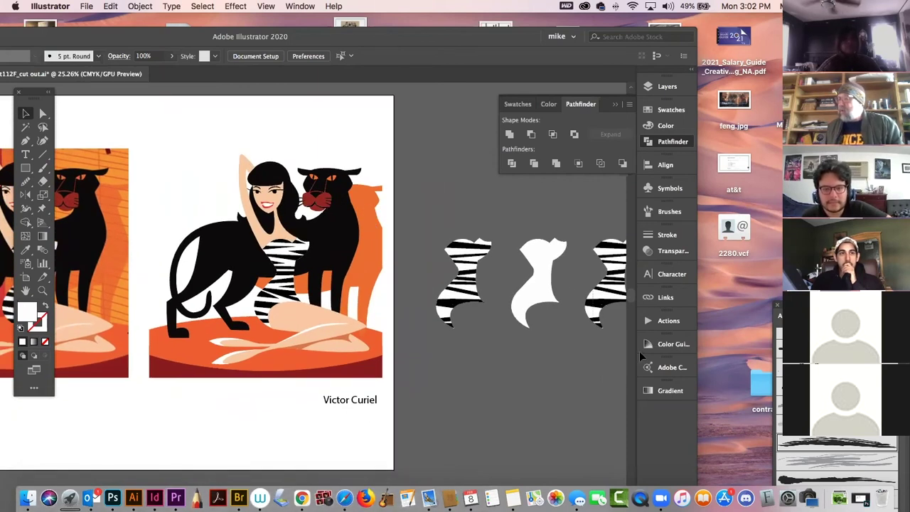
pyautogui.moveTo(640, 357); pyautogui.dragTo(637, 354)
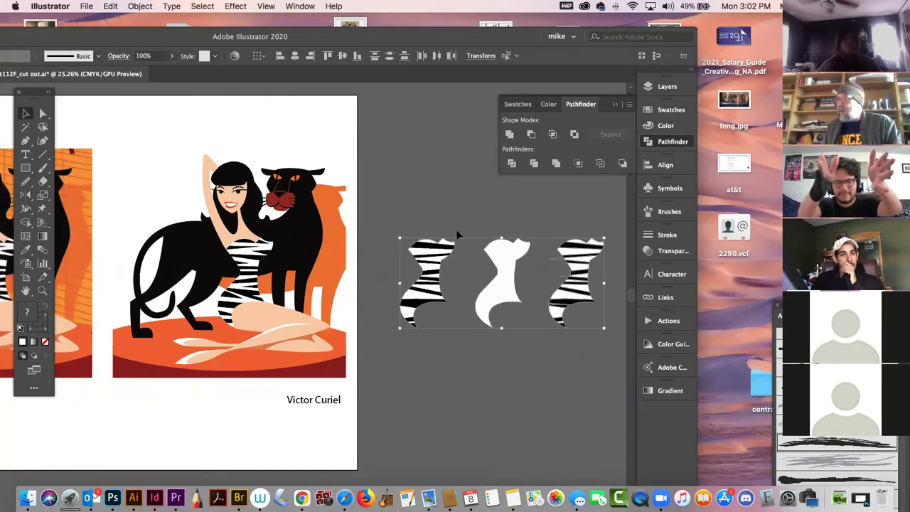
# Delete the three zebra dress pieces, unlock all artwork, and delete the old orange shadow.
pyautogui.press('Delete')
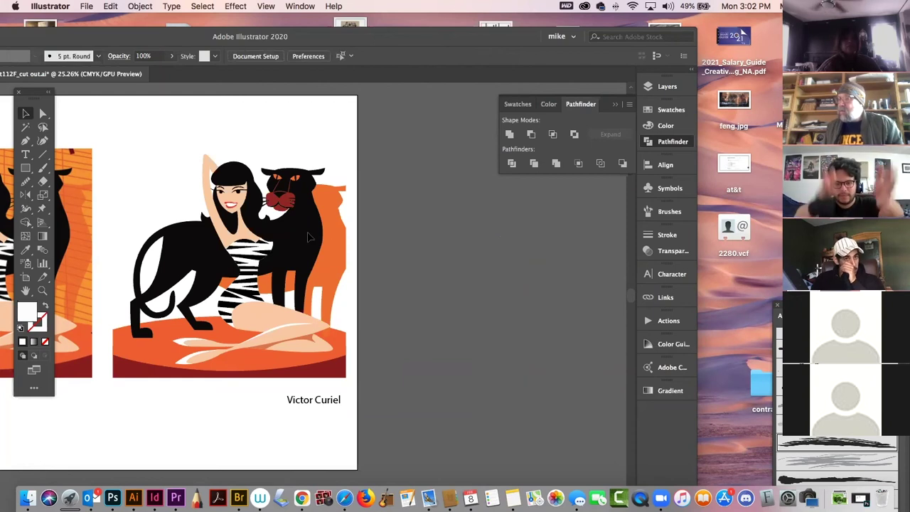
pyautogui.click(111, 6)
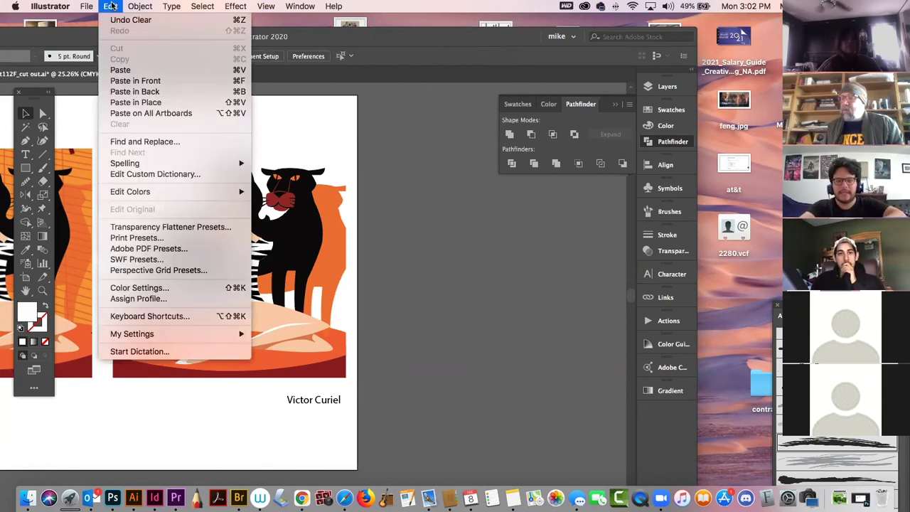
pyautogui.moveTo(140, 6)
pyautogui.click(156, 91)
pyautogui.click(213, 119)
pyautogui.click(333, 217)
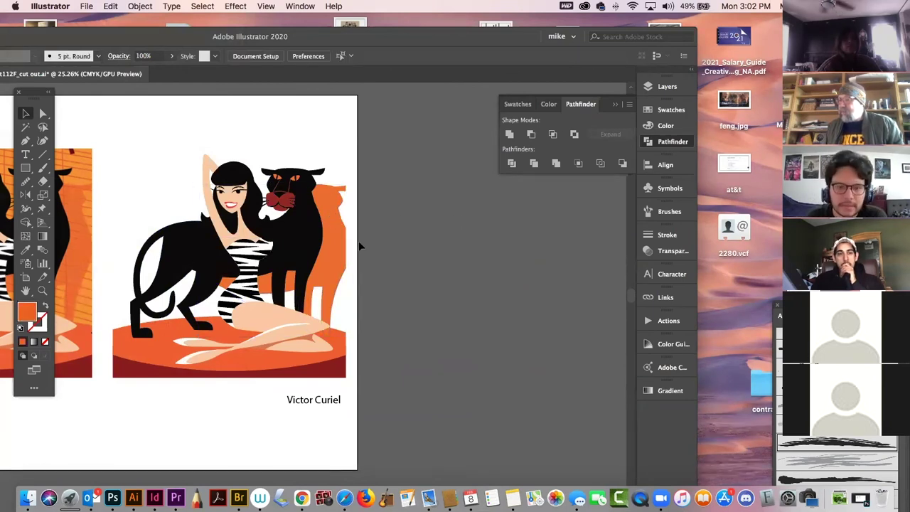
pyautogui.moveTo(331, 248); pyautogui.dragTo(567, 253)
pyautogui.press('Delete')
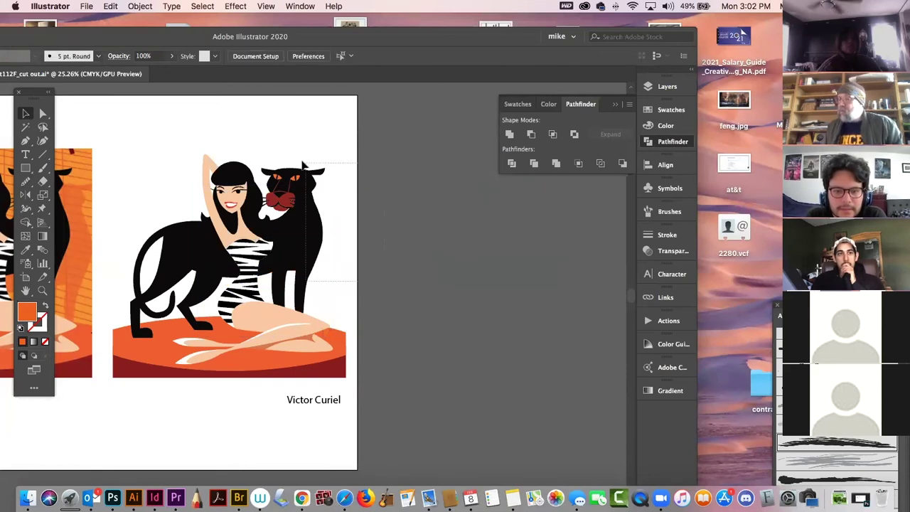
# Unite a duplicate panther into an orange silhouette, place it over the panther, and bring it to front.
pyautogui.click(276, 166)
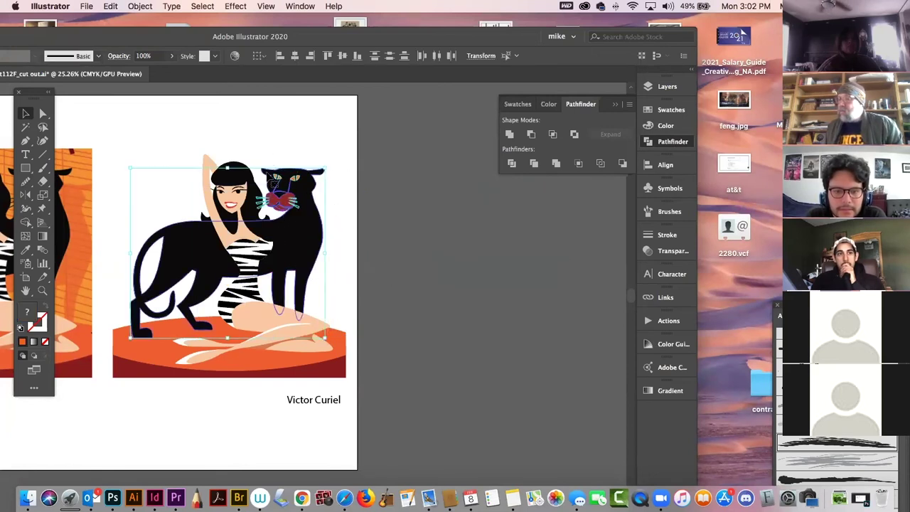
pyautogui.moveTo(290, 249); pyautogui.dragTo(435, 277)
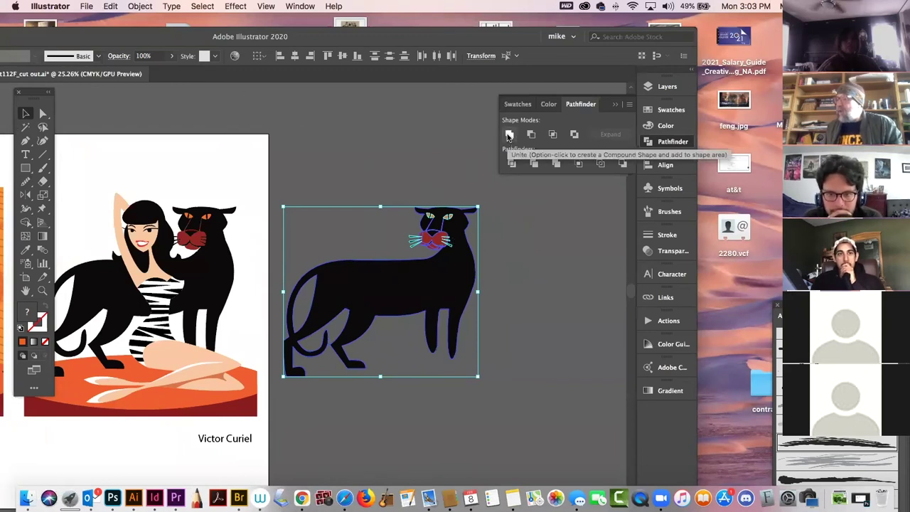
pyautogui.click(509, 136)
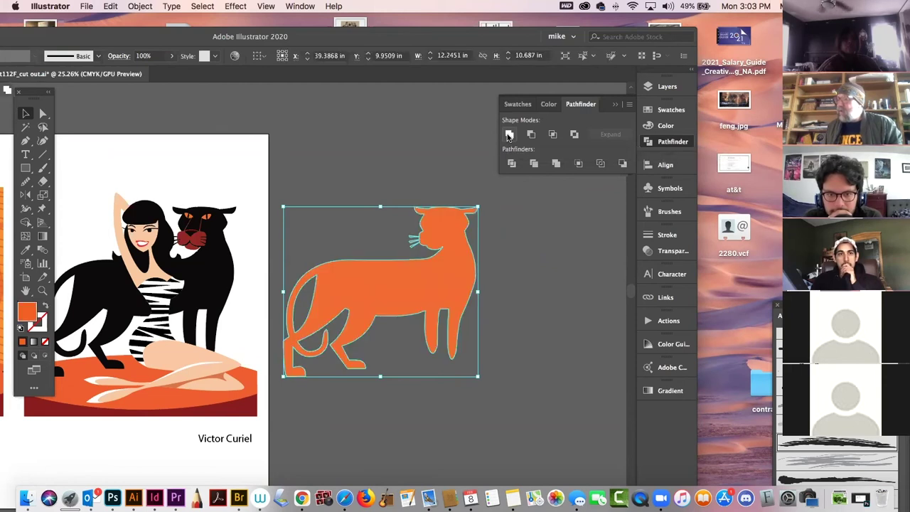
pyautogui.click(359, 172)
pyautogui.click(433, 268)
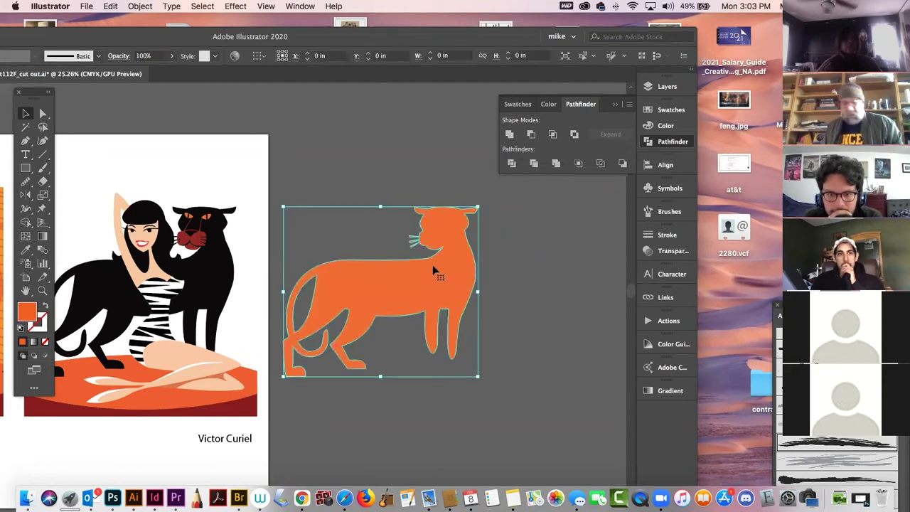
pyautogui.moveTo(433, 268); pyautogui.dragTo(212, 286)
pyautogui.click(390, 301)
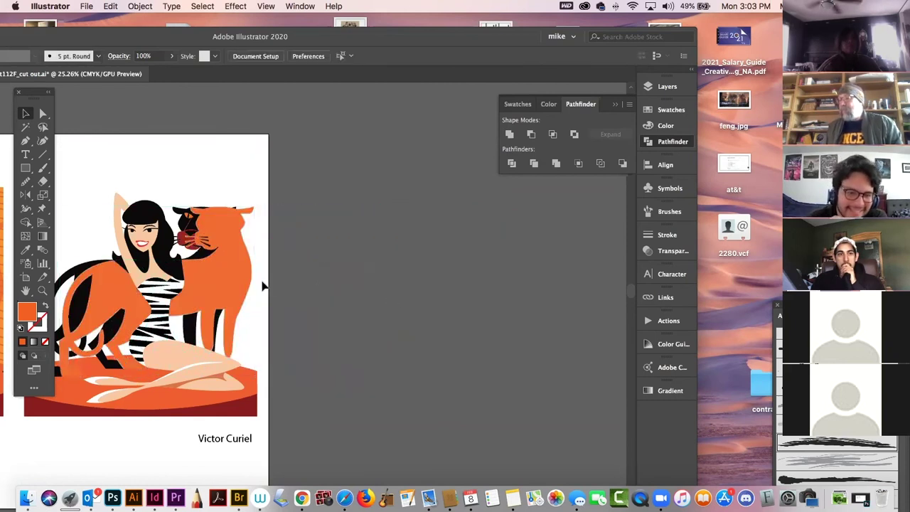
pyautogui.click(231, 275)
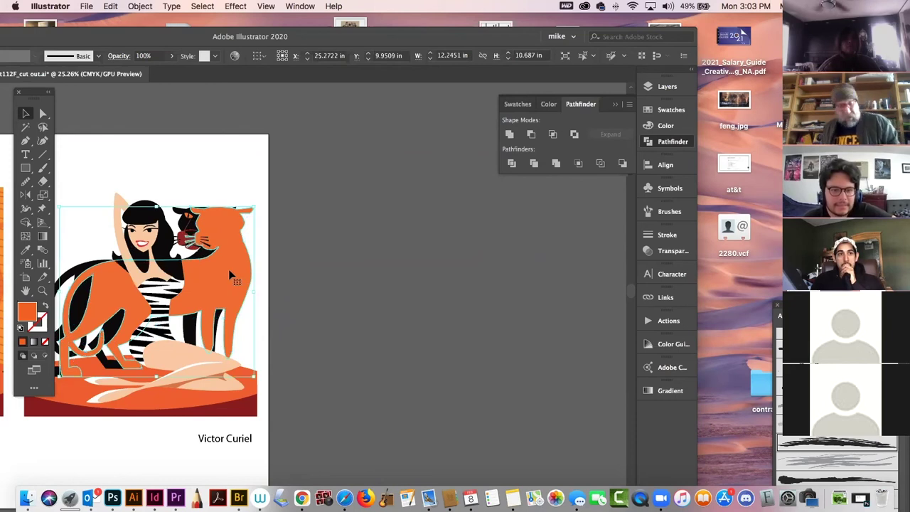
pyautogui.press('super+shift+bracketright')
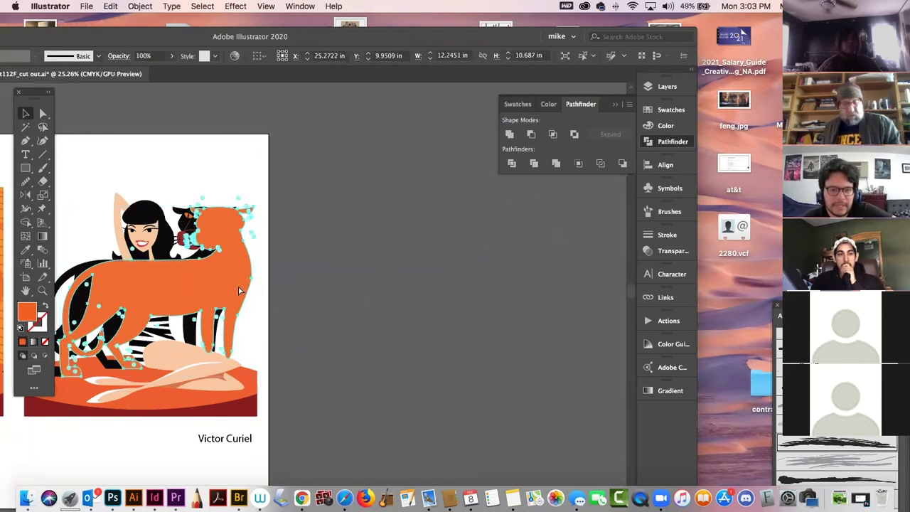
# Cut the orange panther and create a new Layer 14 positioned just above Layer 11.
pyautogui.press('super+x')
pyautogui.moveTo(671, 80); pyautogui.dragTo(670, 85)
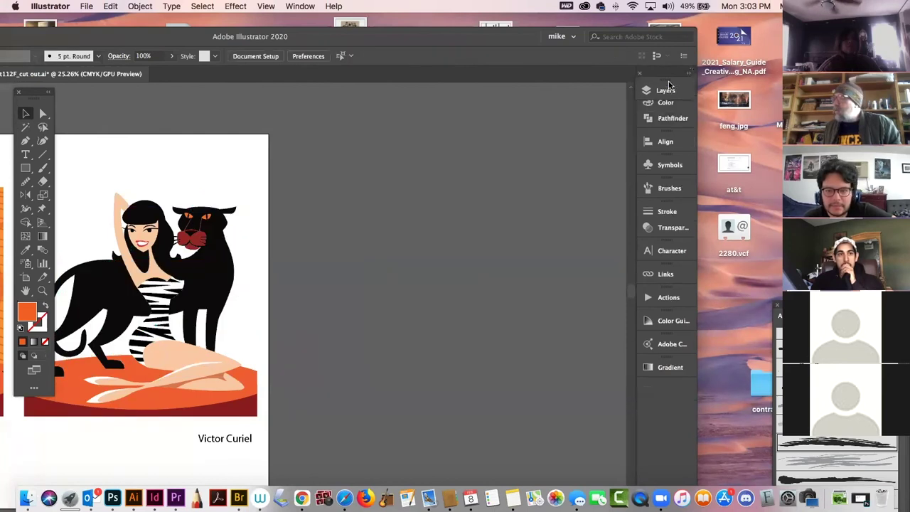
pyautogui.click(665, 89)
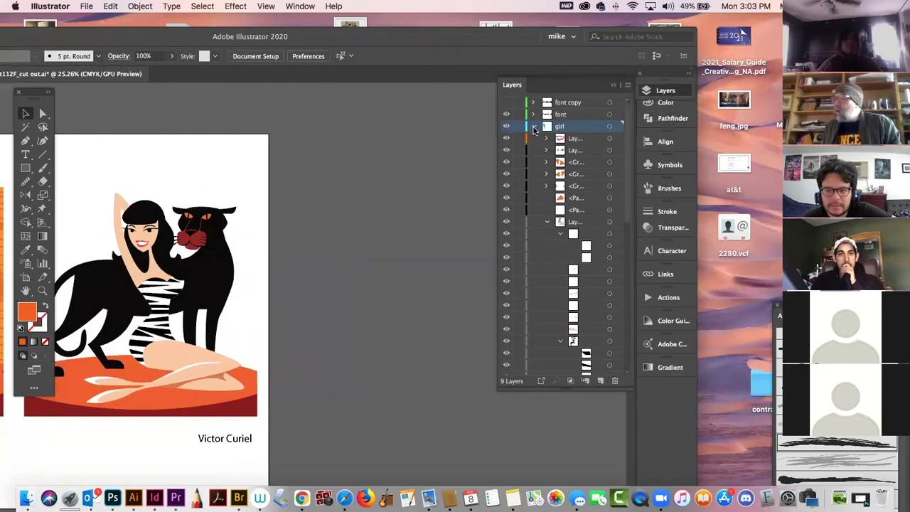
pyautogui.click(534, 127)
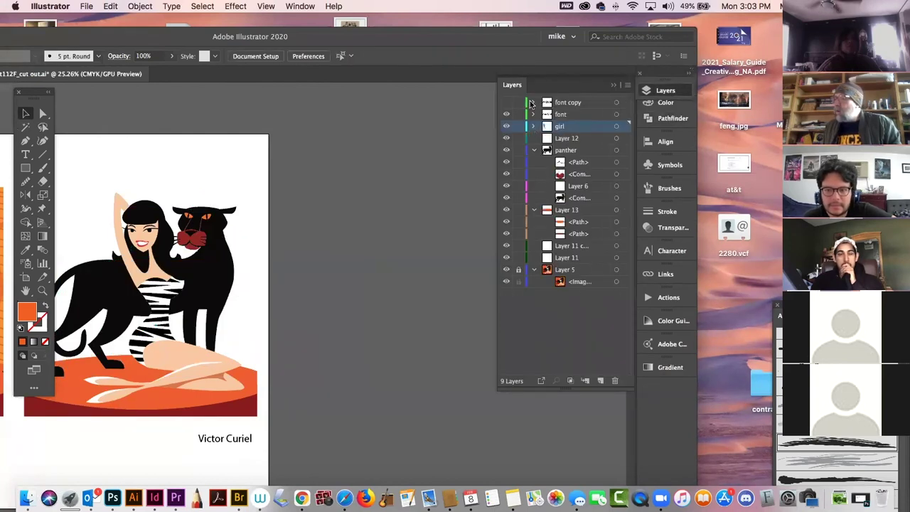
pyautogui.click(534, 151)
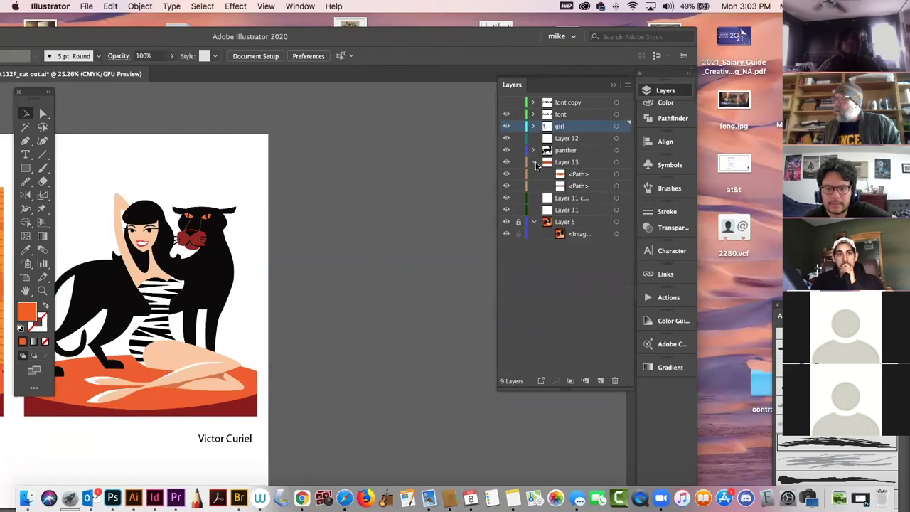
pyautogui.click(534, 162)
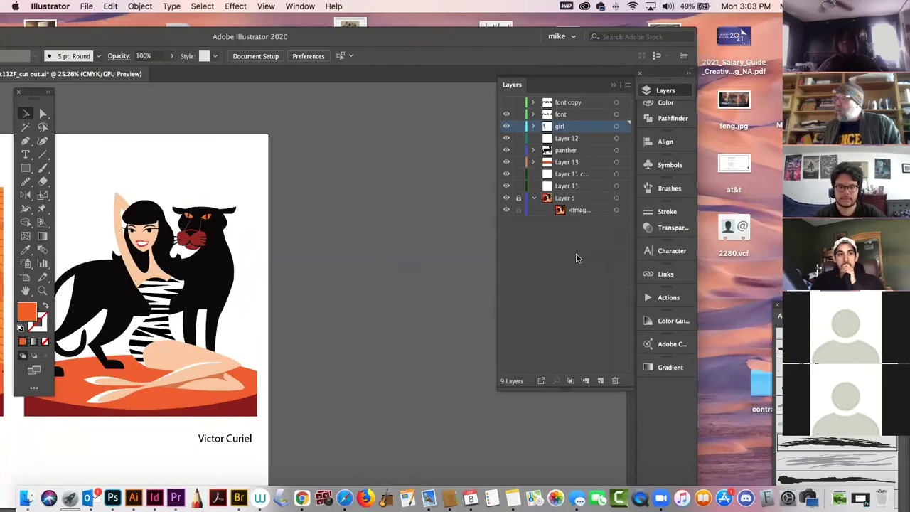
pyautogui.click(534, 197)
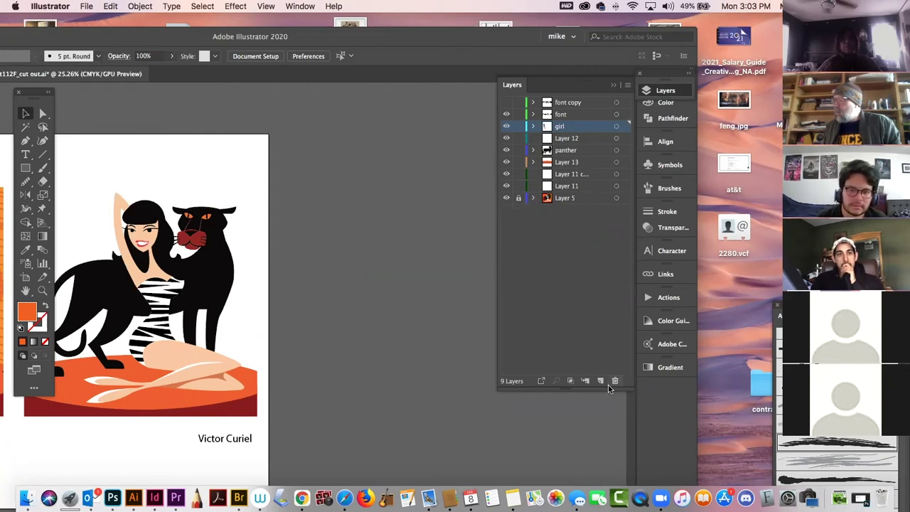
pyautogui.click(600, 380)
pyautogui.moveTo(588, 131); pyautogui.dragTo(586, 197)
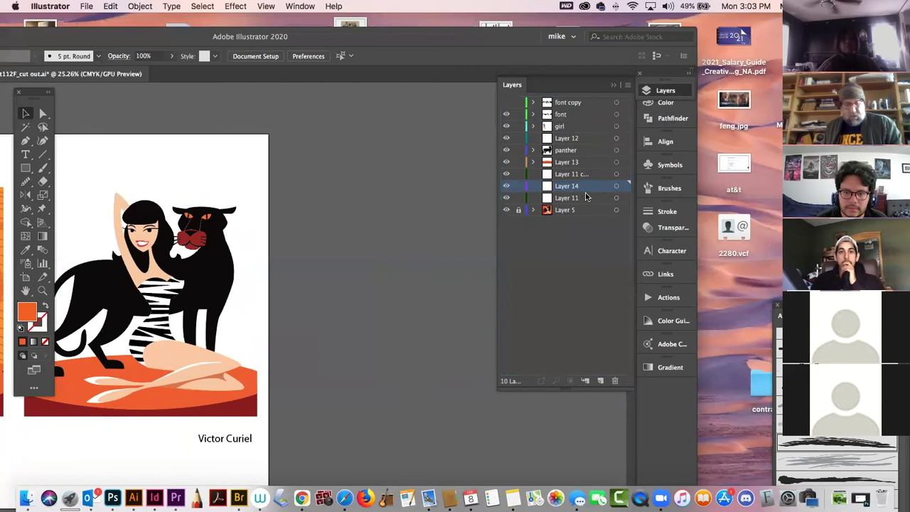
# Paste the orange panther into Layer 14 and offset it behind the black panther as a shadow.
pyautogui.hotkey('ctrl', 'v')
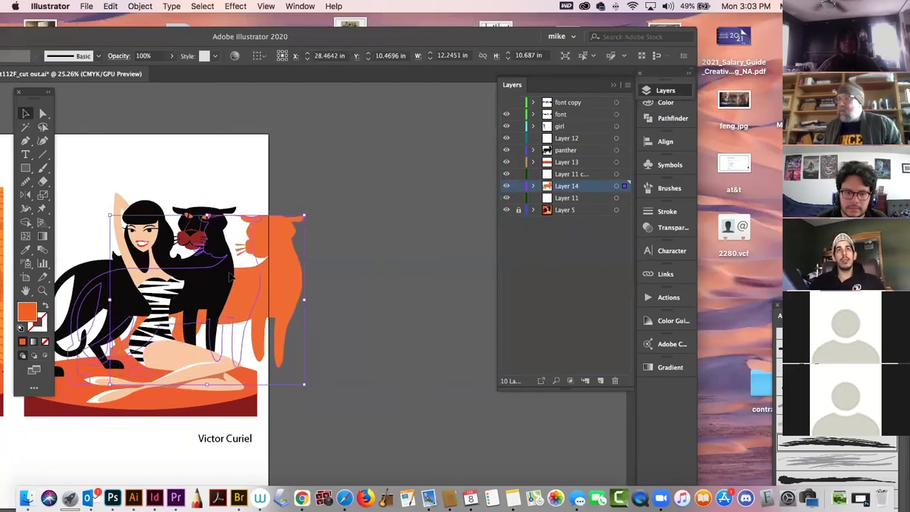
pyautogui.moveTo(223, 263); pyautogui.dragTo(224, 262)
pyautogui.click(396, 311)
pyautogui.moveTo(392, 288); pyautogui.dragTo(536, 289)
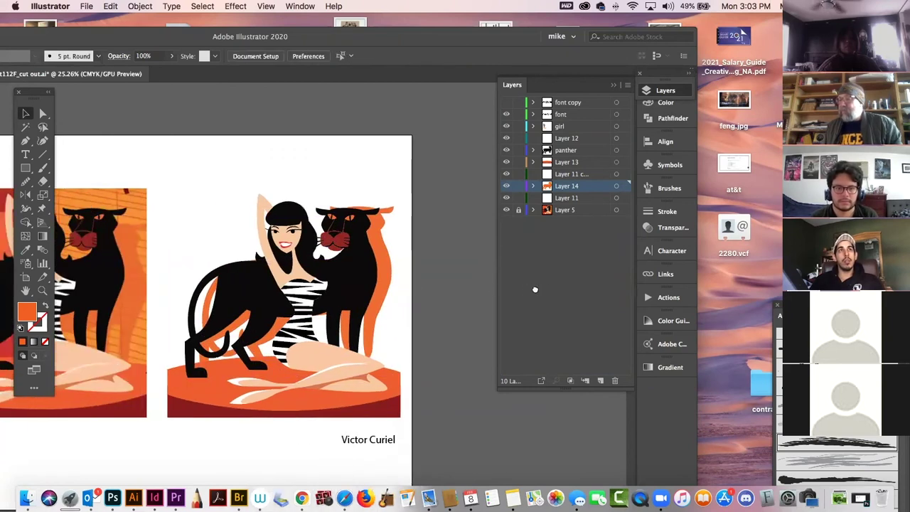
pyautogui.click(262, 313)
pyautogui.moveTo(219, 317); pyautogui.dragTo(170, 301)
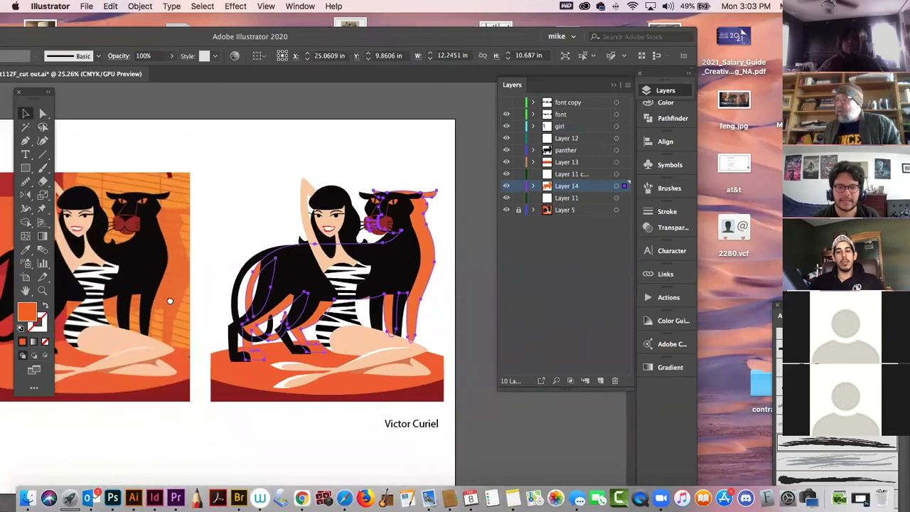
pyautogui.moveTo(486, 244); pyautogui.dragTo(402, 249)
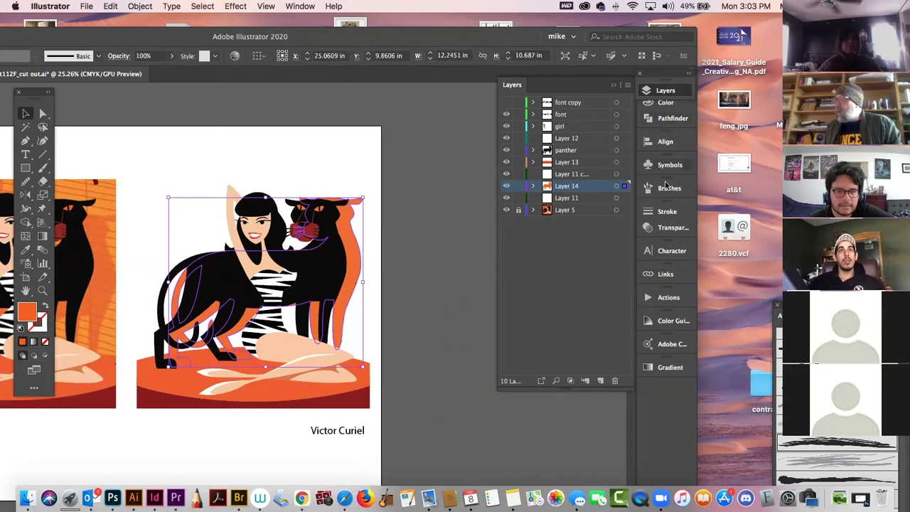
# Set the orange shadow shape behind the panther and girl to 60% opacity and deselect it.
pyautogui.click(661, 229)
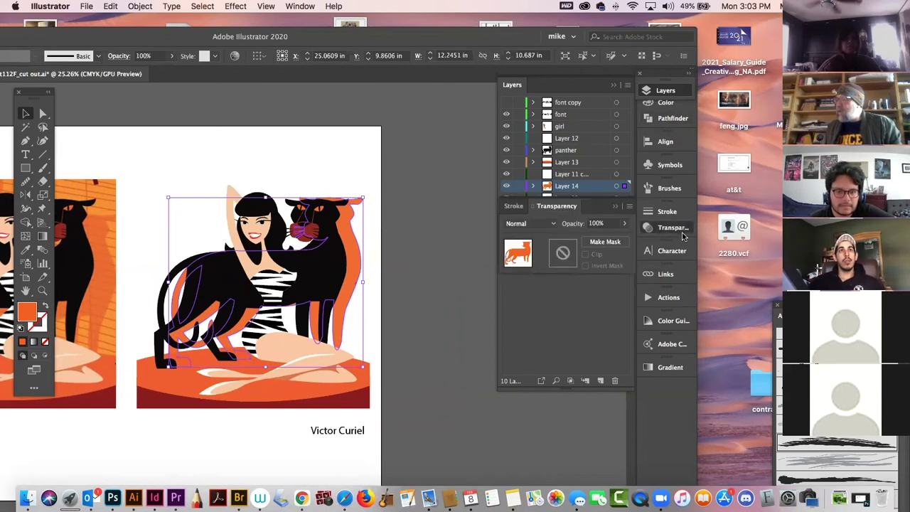
pyautogui.click(624, 223)
pyautogui.moveTo(616, 240)
pyautogui.mouseDown()
pyautogui.moveTo(598, 239)
pyautogui.moveTo(608, 240)
pyautogui.mouseUp()
pyautogui.click(258, 166)
# Collapse the Layers list, close the Transparency panel and move the Illustrator window right.
pyautogui.hscroll(-5, 258, 167)
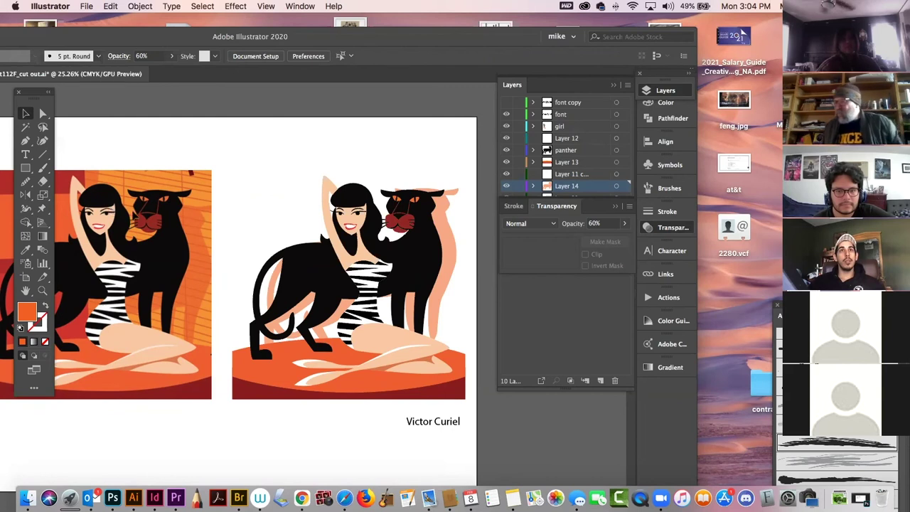
pyautogui.hscroll(-3, 426, 307)
pyautogui.hscroll(2, 427, 306)
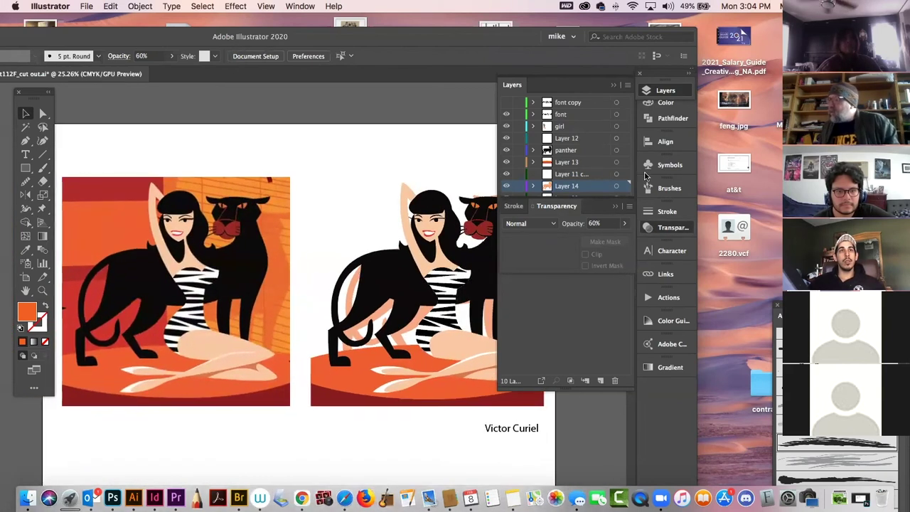
pyautogui.click(665, 91)
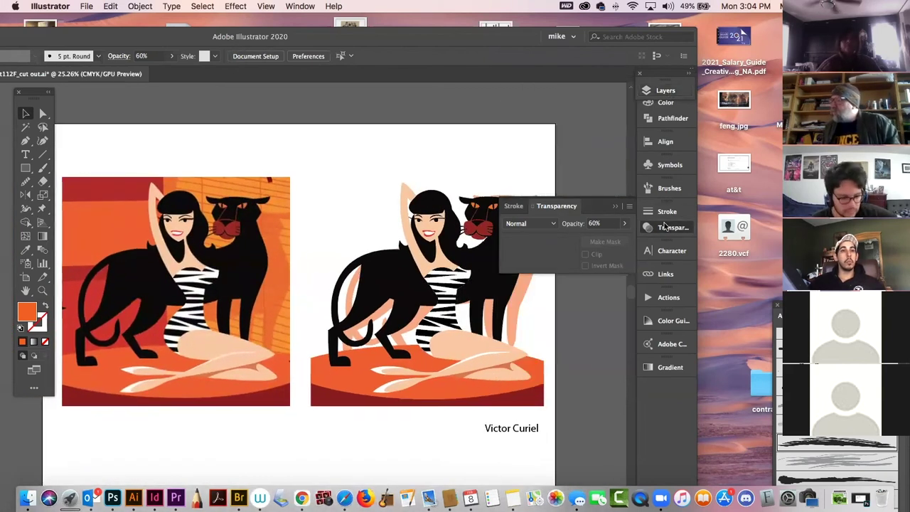
pyautogui.click(665, 228)
pyautogui.hscroll(-3, 394, 170)
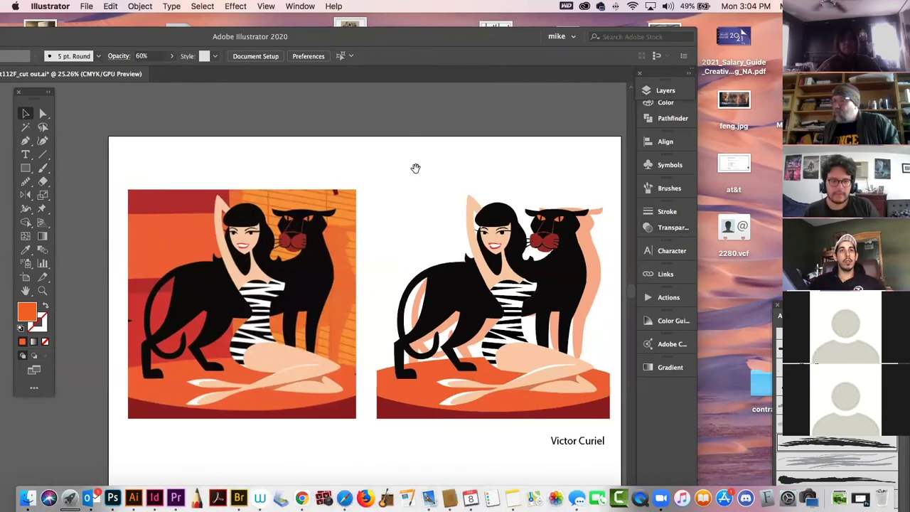
pyautogui.moveTo(182, 37); pyautogui.dragTo(402, 26)
pyautogui.click(163, 61)
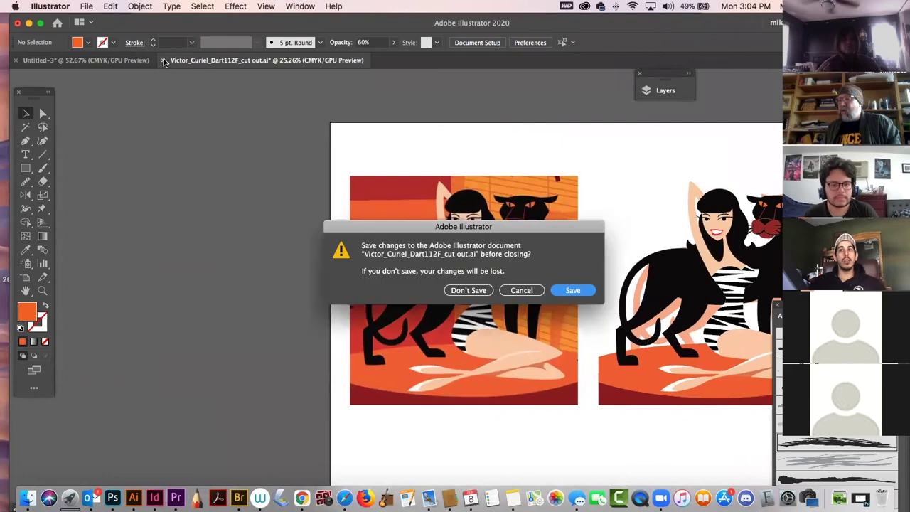
pyautogui.click(459, 291)
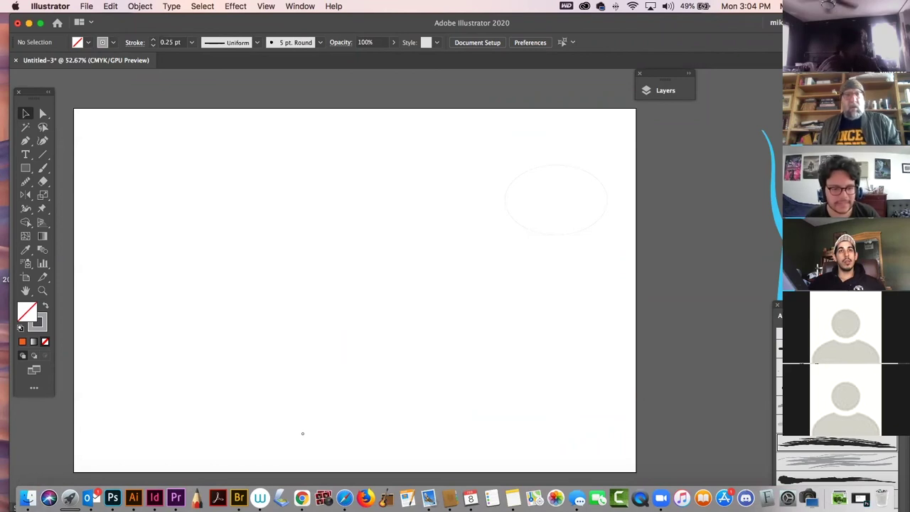
pyautogui.press('super+Tab')
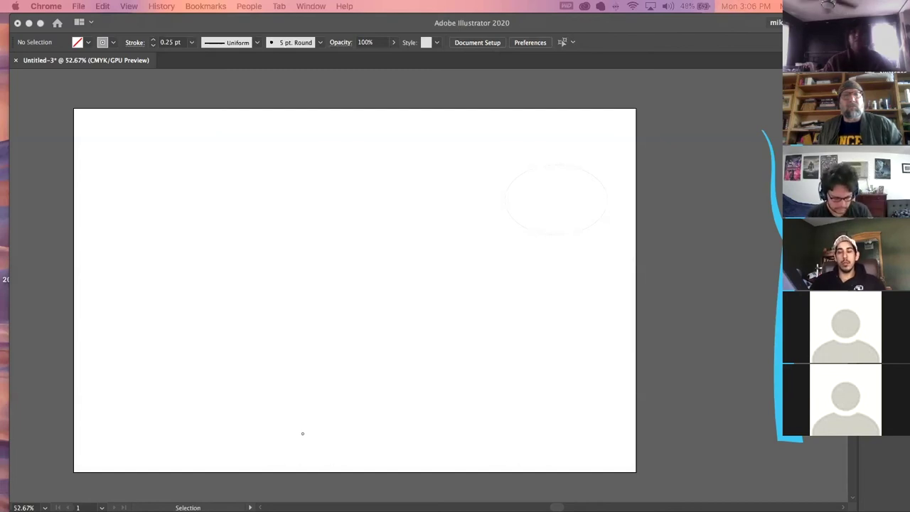
# Page the poster lightbox from Sherlock through Black Keys to poster 26 of 26, then close it.
pyautogui.moveTo(1, 64); pyautogui.dragTo(530, 28)
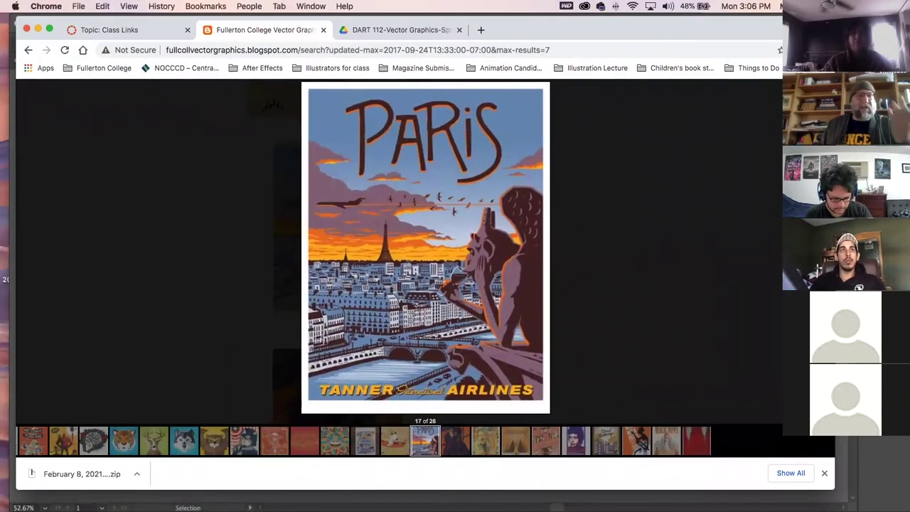
pyautogui.click(458, 444)
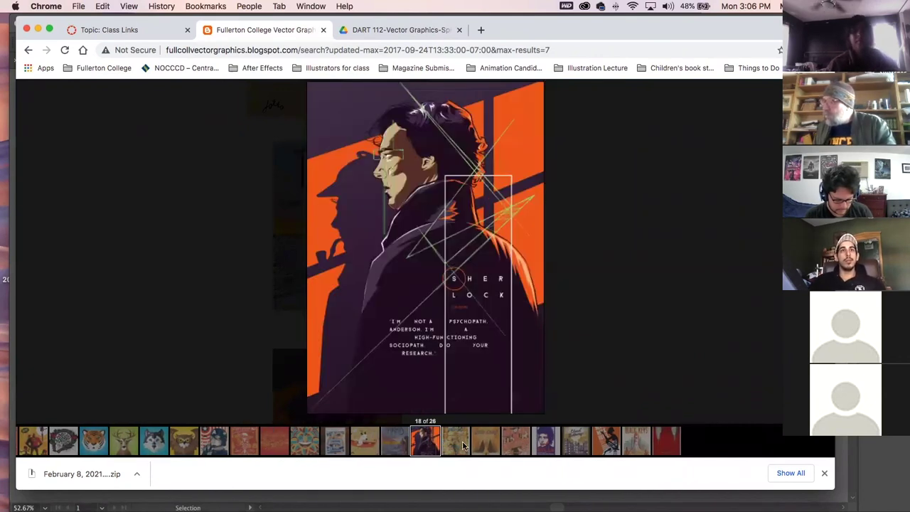
pyautogui.click(457, 445)
pyautogui.click(454, 443)
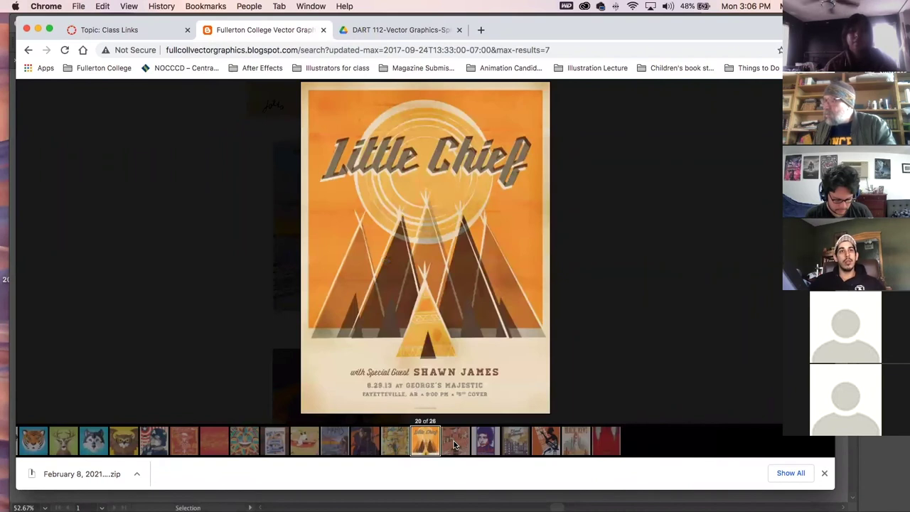
pyautogui.click(460, 444)
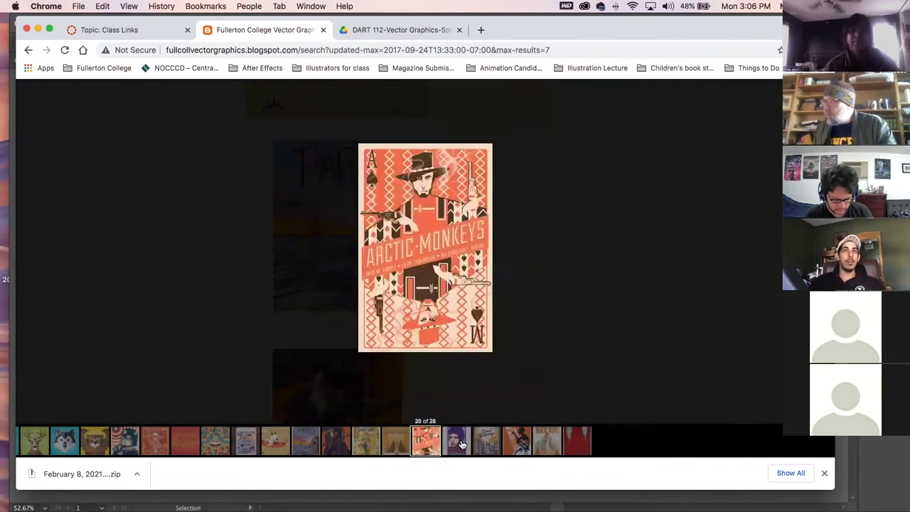
pyautogui.click(462, 445)
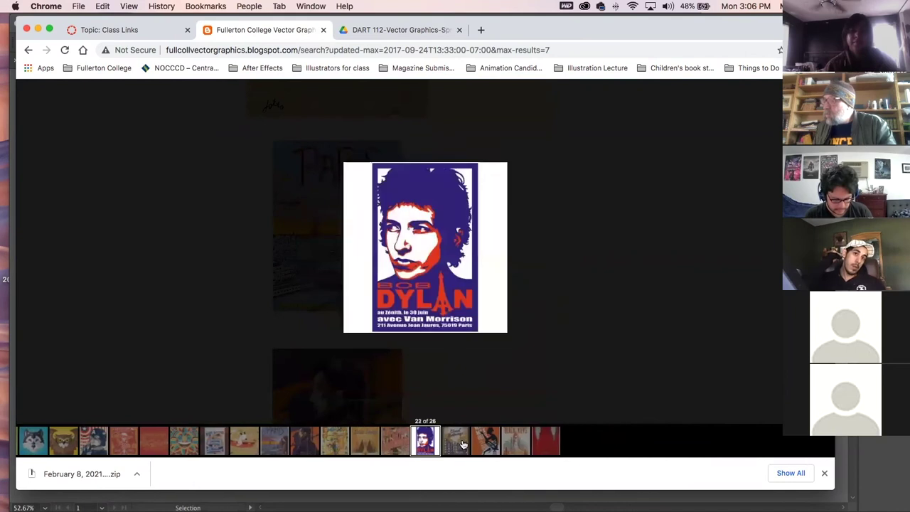
pyautogui.click(455, 439)
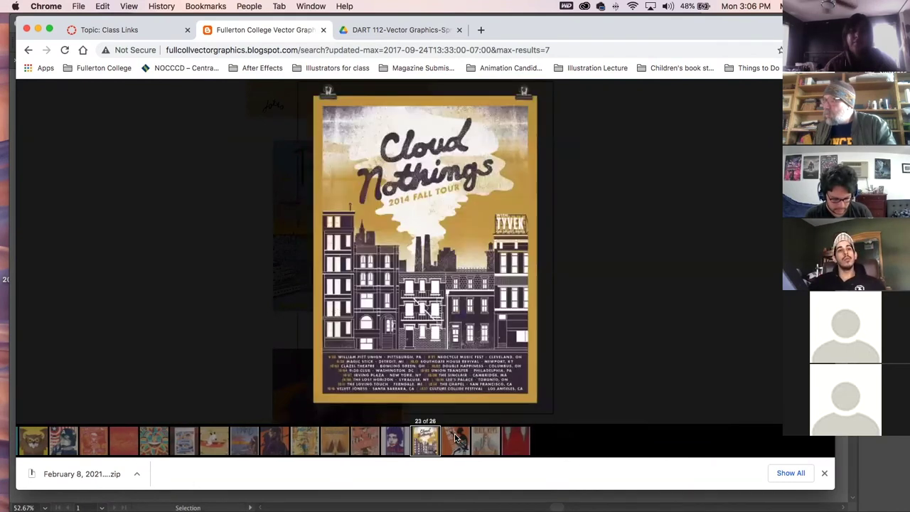
pyautogui.click(460, 442)
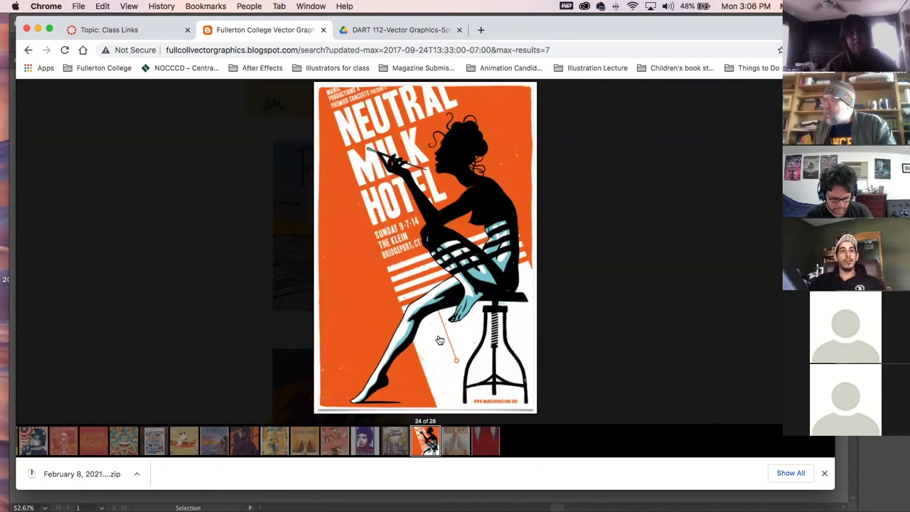
pyautogui.click(455, 440)
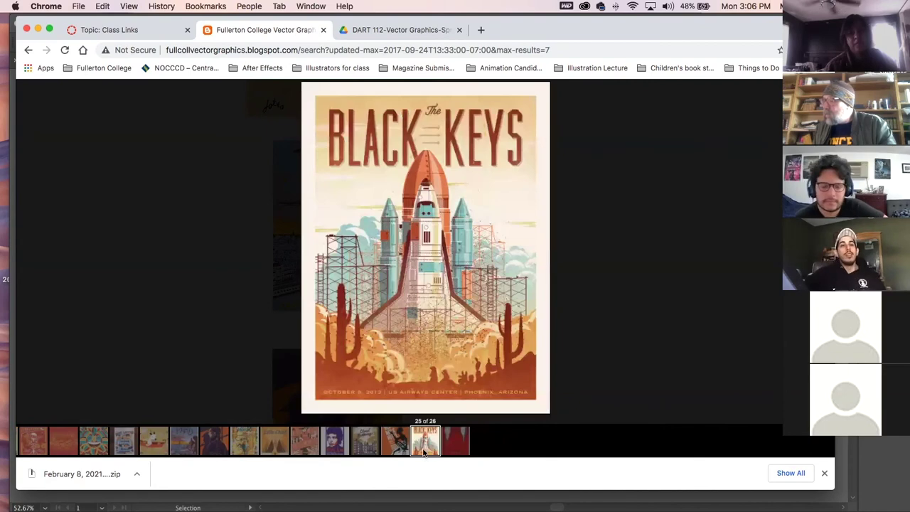
pyautogui.click(452, 439)
pyautogui.click(680, 226)
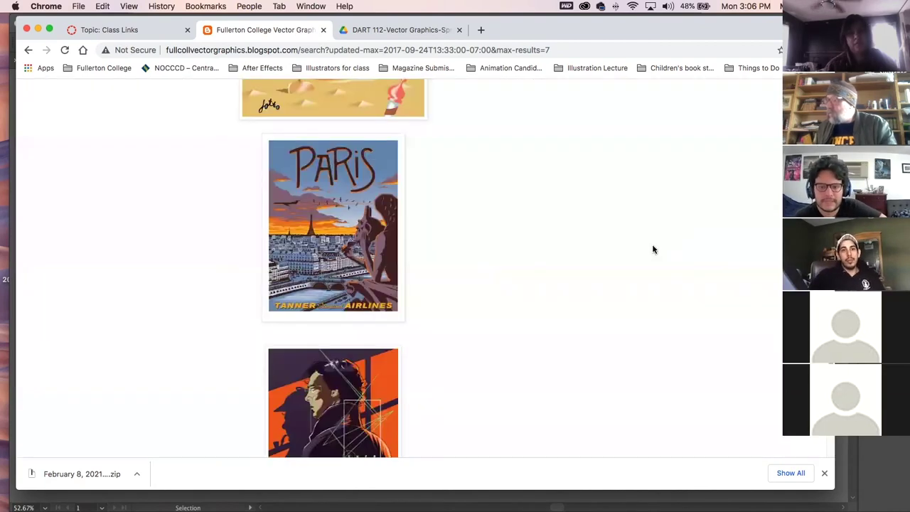
# Go back two pages of older posts to the August 31, 2016 flyer project, dismissing the downloads bar.
pyautogui.scroll(-20, 653, 249)
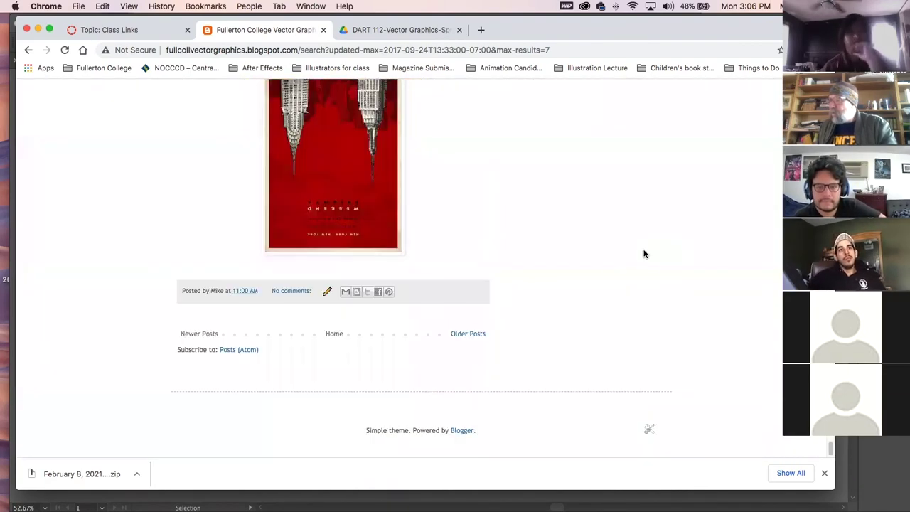
pyautogui.click(480, 334)
pyautogui.scroll(-10, 431, 330)
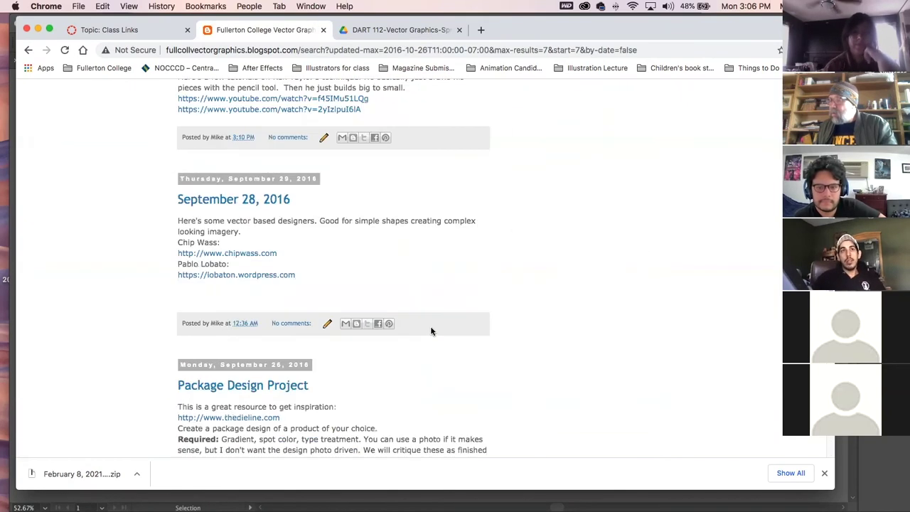
pyautogui.scroll(-10, 431, 331)
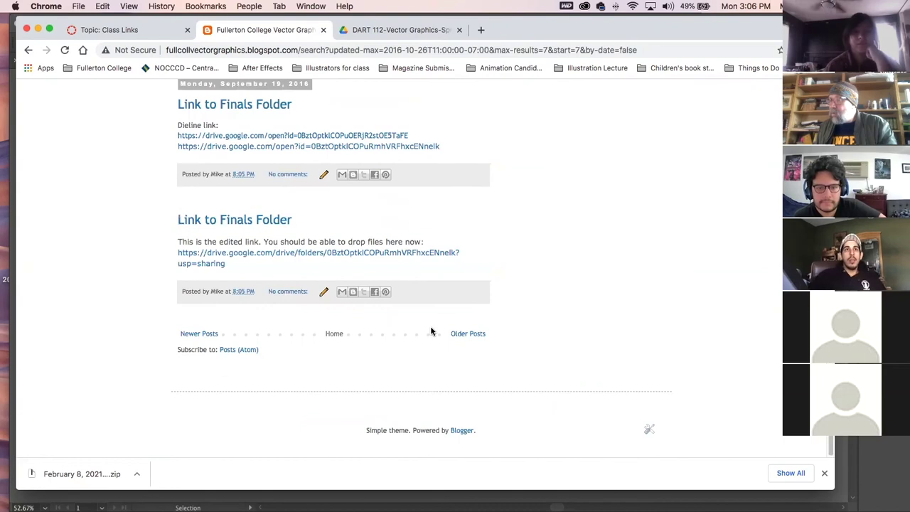
pyautogui.click(462, 334)
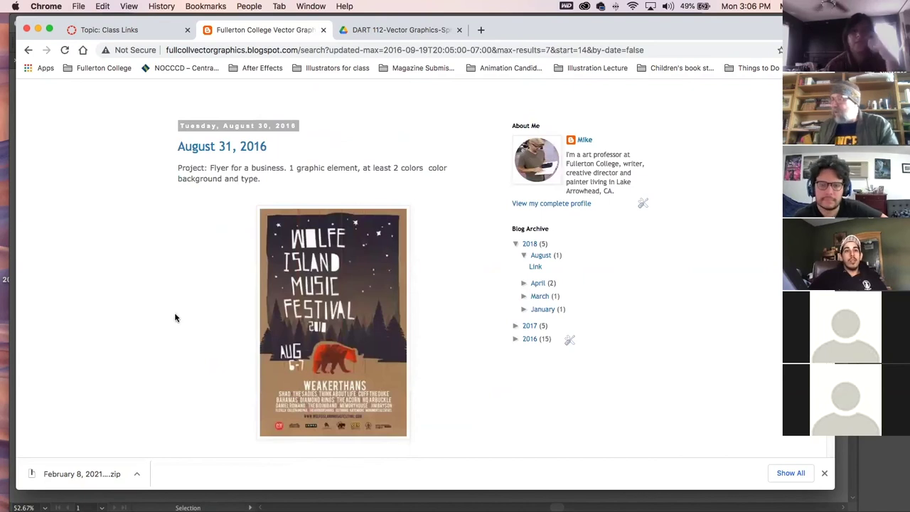
pyautogui.scroll(-2, 176, 320)
pyautogui.scroll(-8, 173, 326)
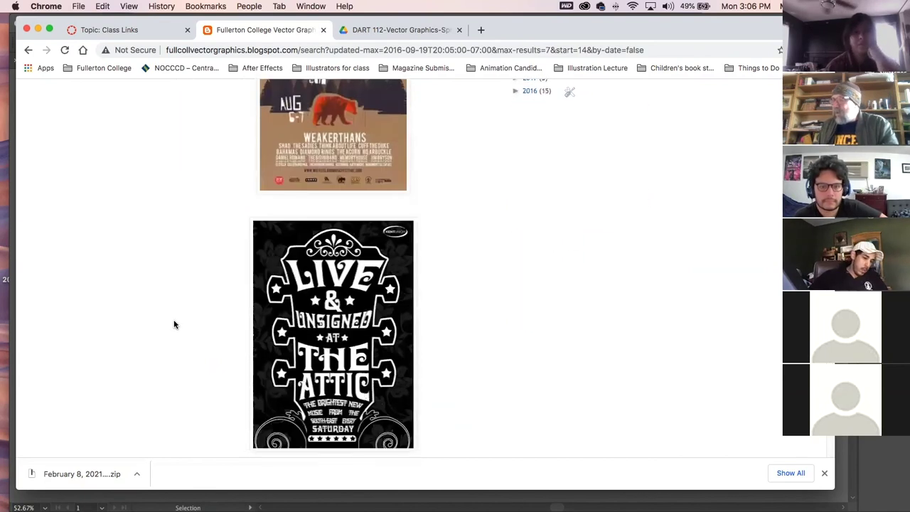
pyautogui.scroll(-1, 171, 325)
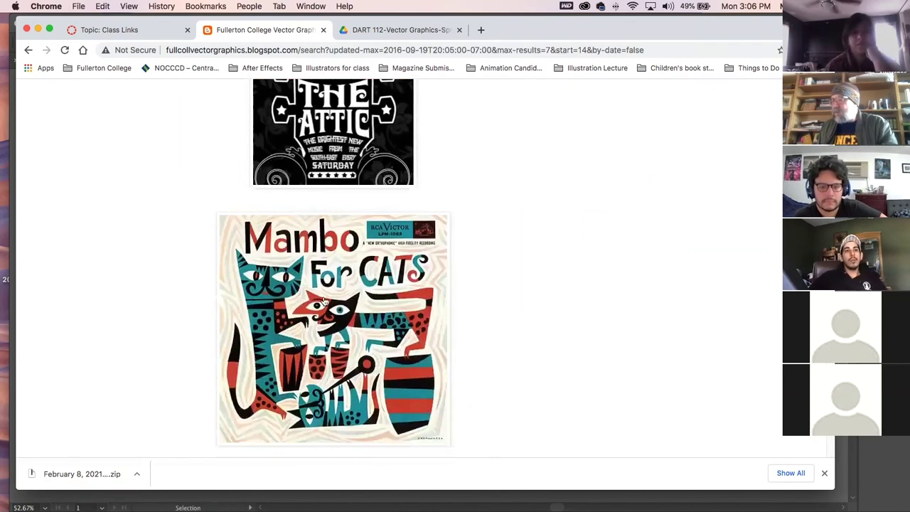
pyautogui.scroll(-1, 279, 322)
pyautogui.scroll(-2, 279, 323)
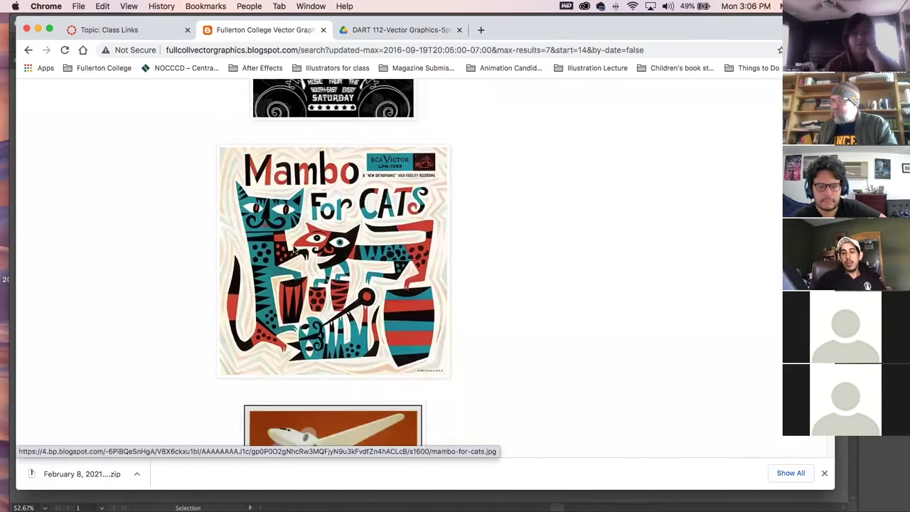
pyautogui.click(824, 474)
pyautogui.scroll(-8, 486, 289)
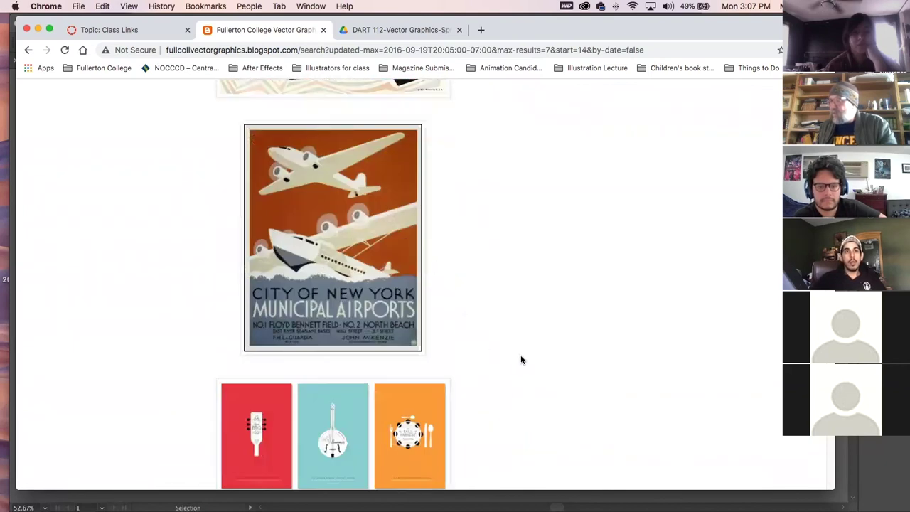
pyautogui.scroll(-5, 522, 359)
# Enlarge and close the three-card, Sevrage Tour, Live Music and Avengers posters.
pyautogui.click(329, 248)
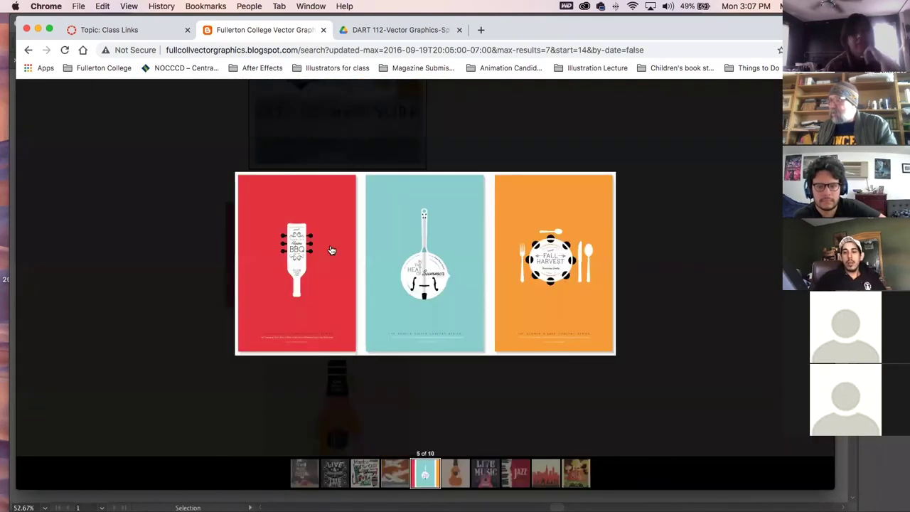
pyautogui.click(695, 305)
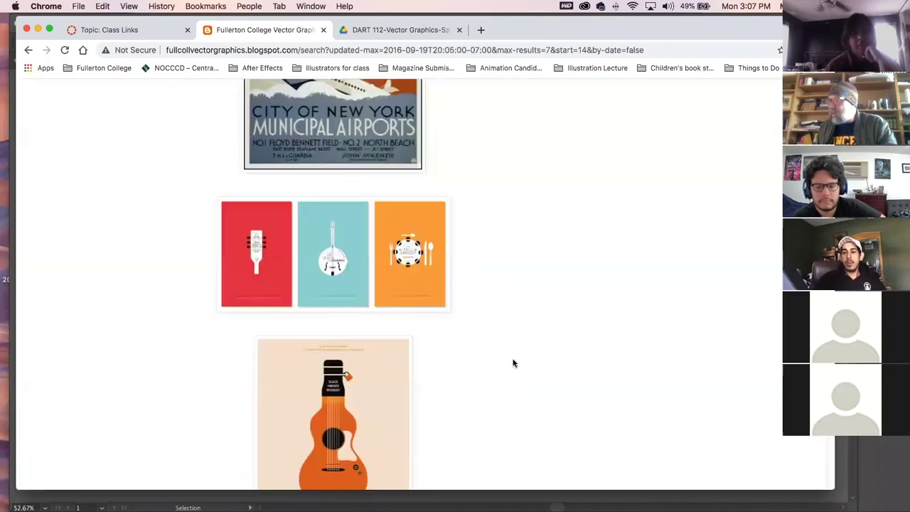
pyautogui.scroll(-5, 459, 379)
pyautogui.click(297, 205)
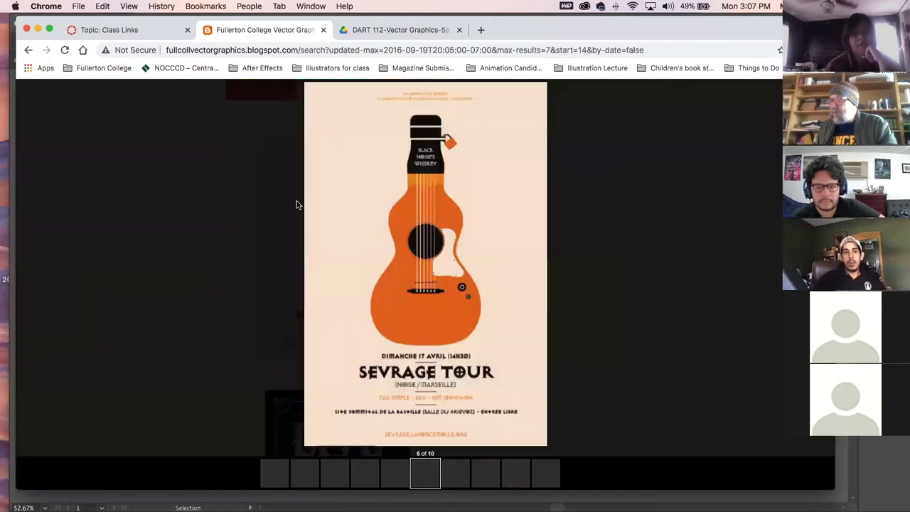
pyautogui.click(672, 361)
pyautogui.scroll(-7, 517, 384)
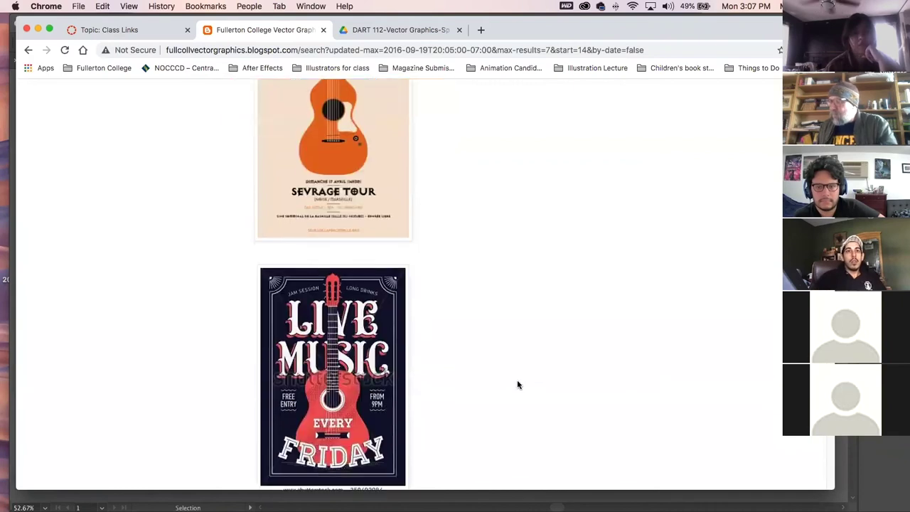
pyautogui.click(340, 228)
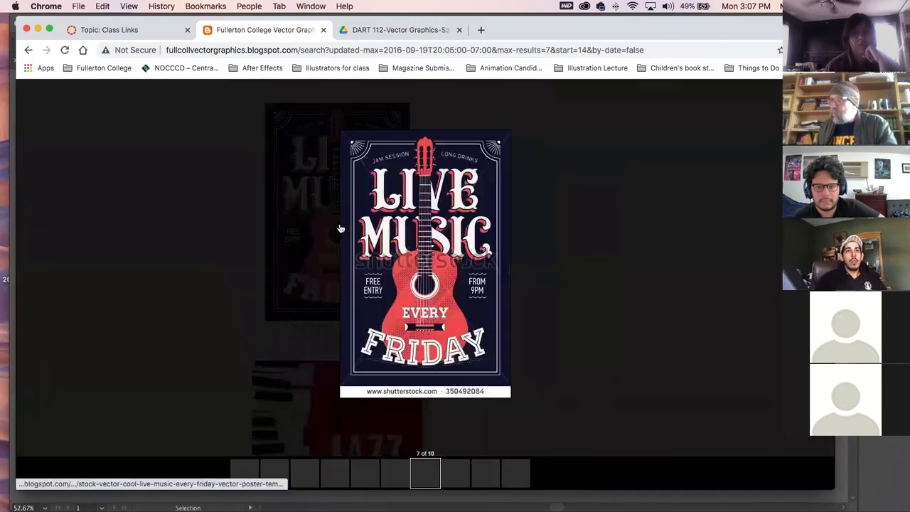
pyautogui.click(605, 368)
pyautogui.scroll(-5, 539, 389)
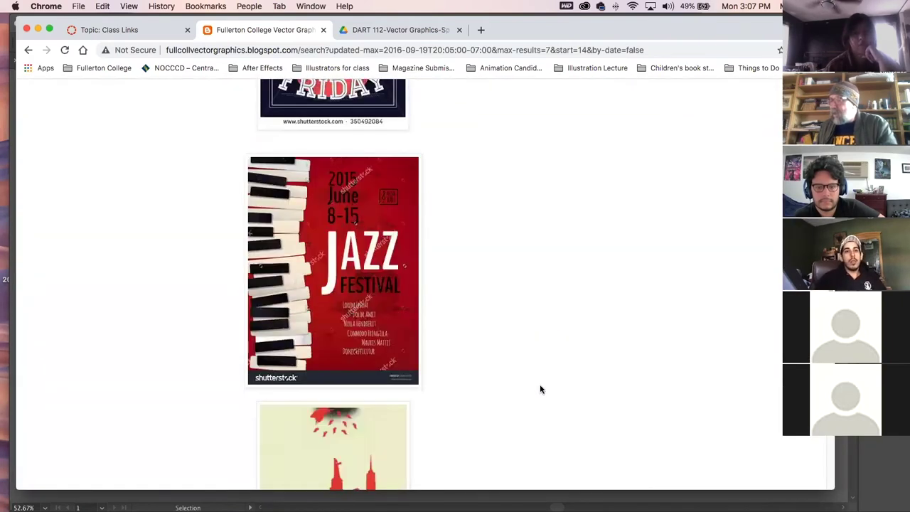
pyautogui.scroll(-4, 540, 389)
pyautogui.click(378, 277)
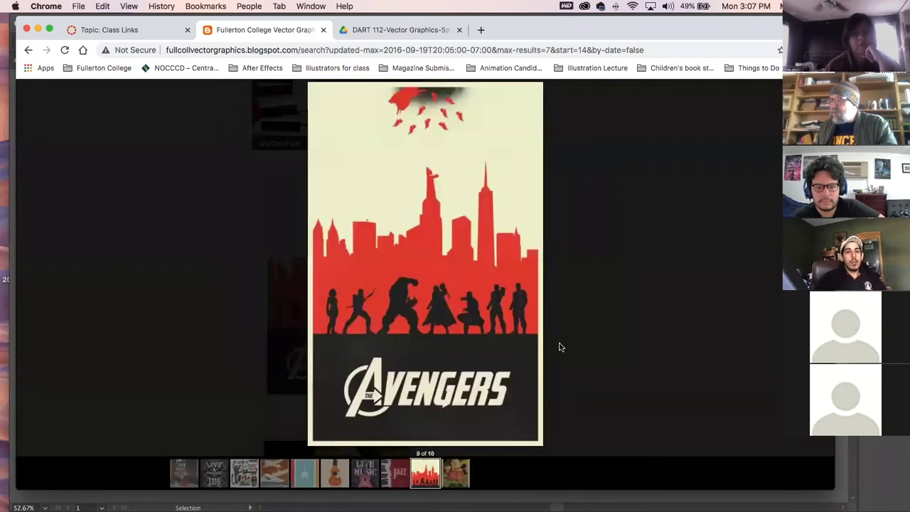
pyautogui.click(619, 399)
# View the Great Pumpkin poster enlarged, then return to the top and select the web address.
pyautogui.scroll(-3, 573, 405)
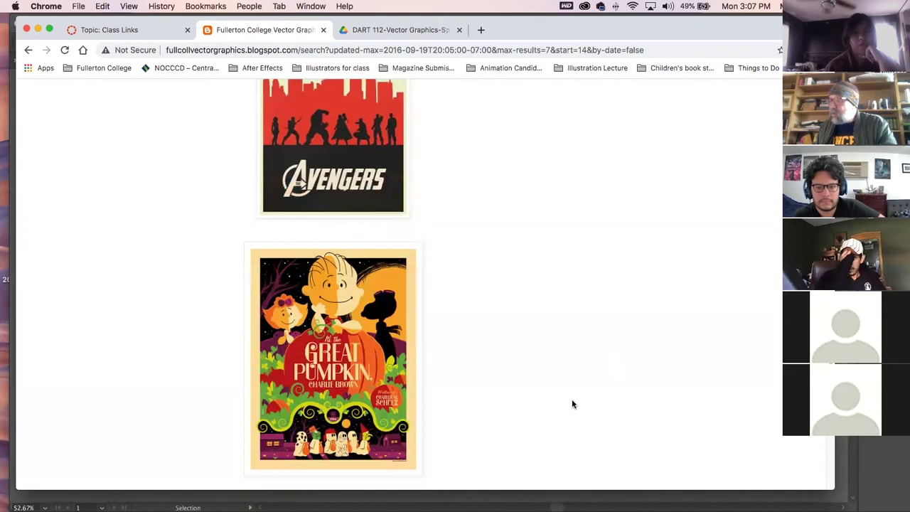
pyautogui.click(353, 313)
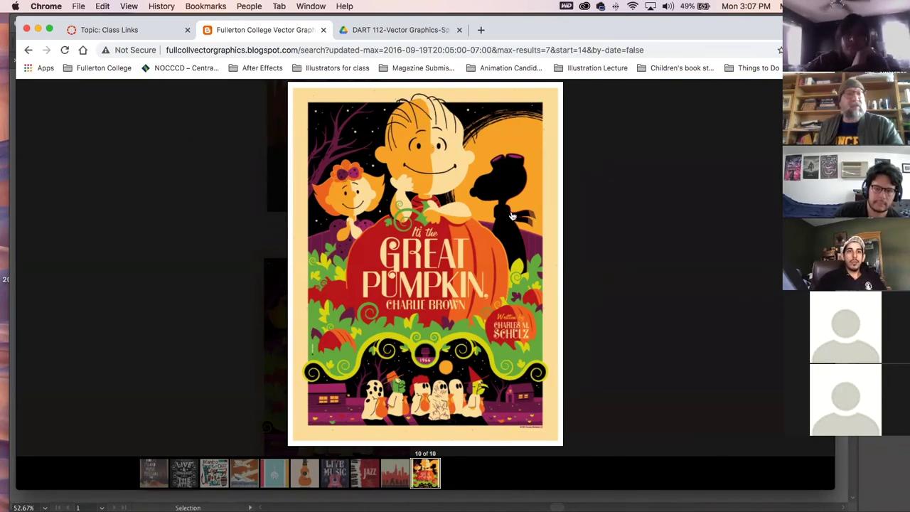
pyautogui.click(629, 253)
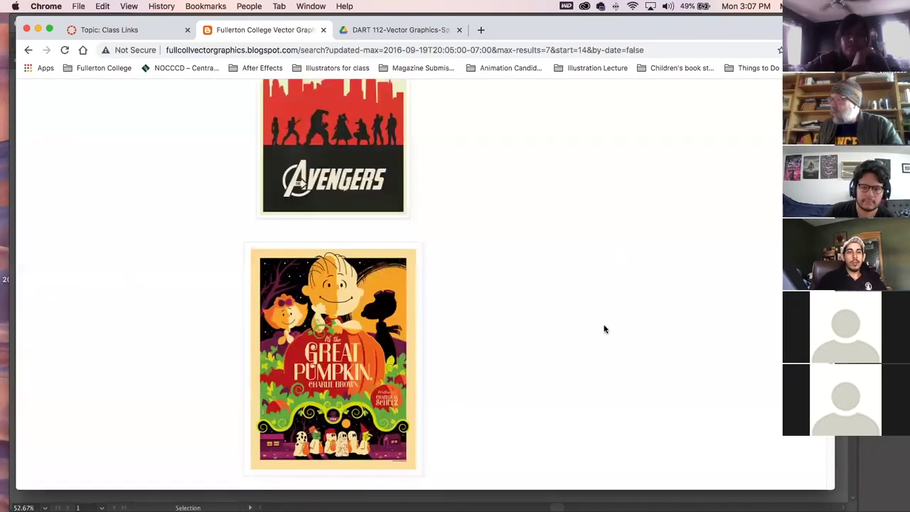
pyautogui.scroll(-15, 587, 331)
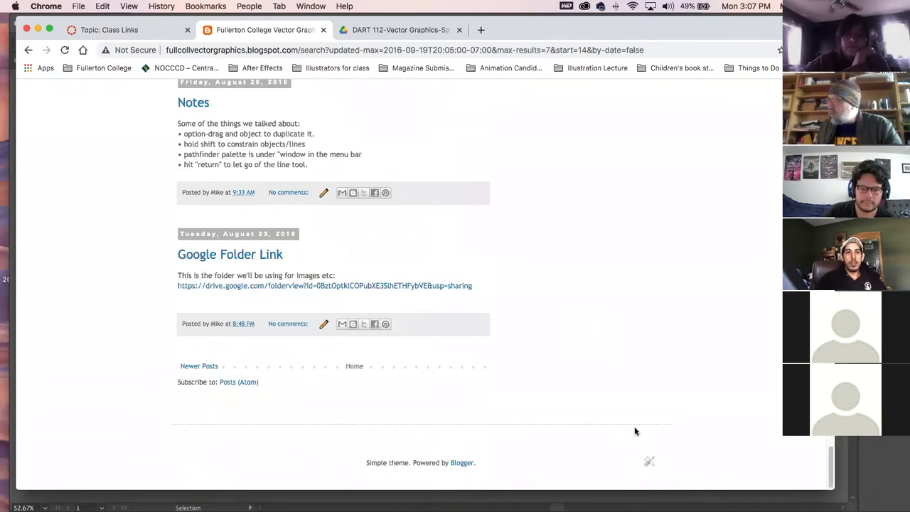
pyautogui.scroll(5, 483, 346)
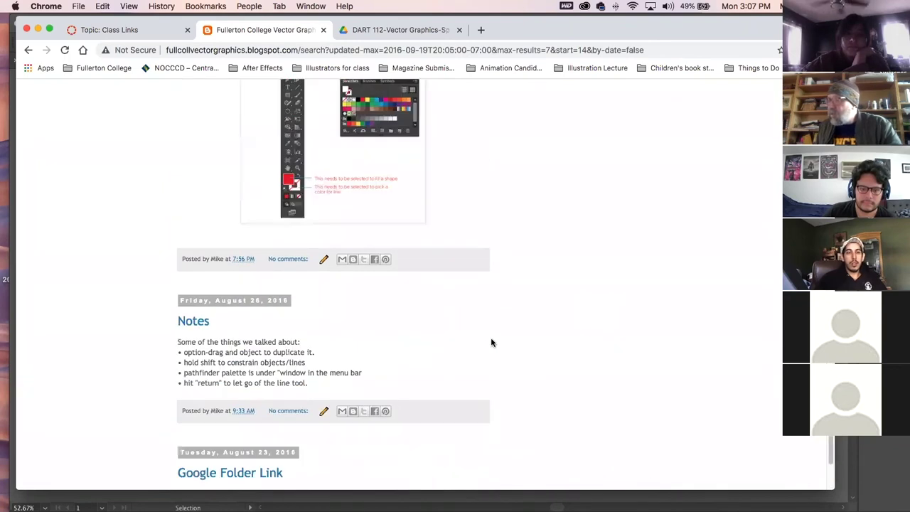
pyautogui.scroll(4, 490, 343)
pyautogui.scroll(10, 491, 343)
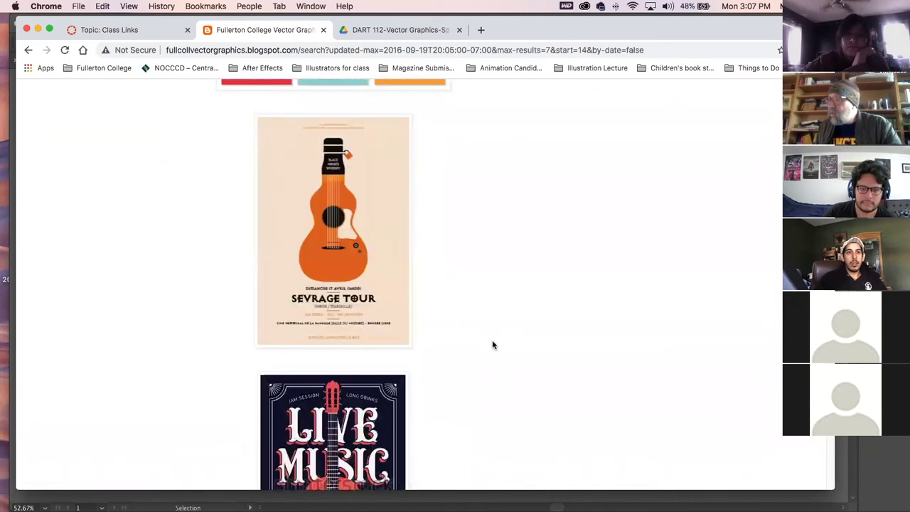
pyautogui.scroll(10, 493, 347)
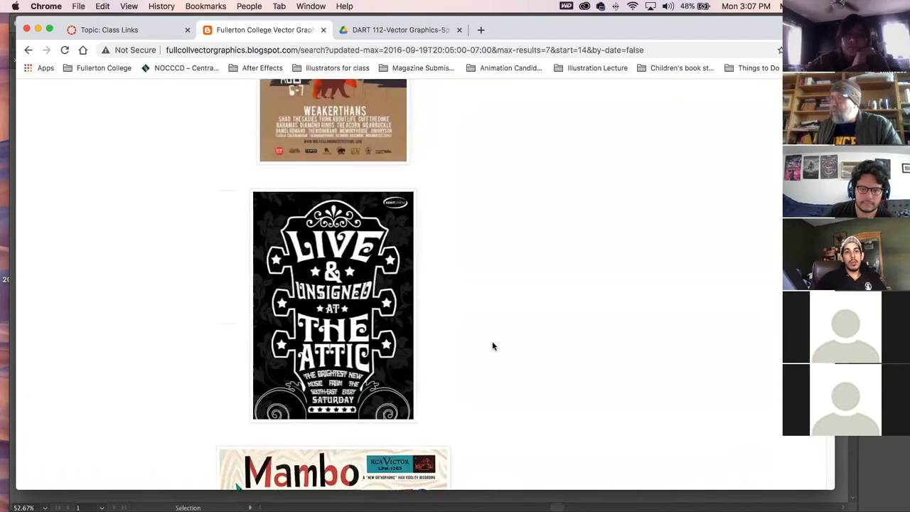
pyautogui.scroll(2, 493, 347)
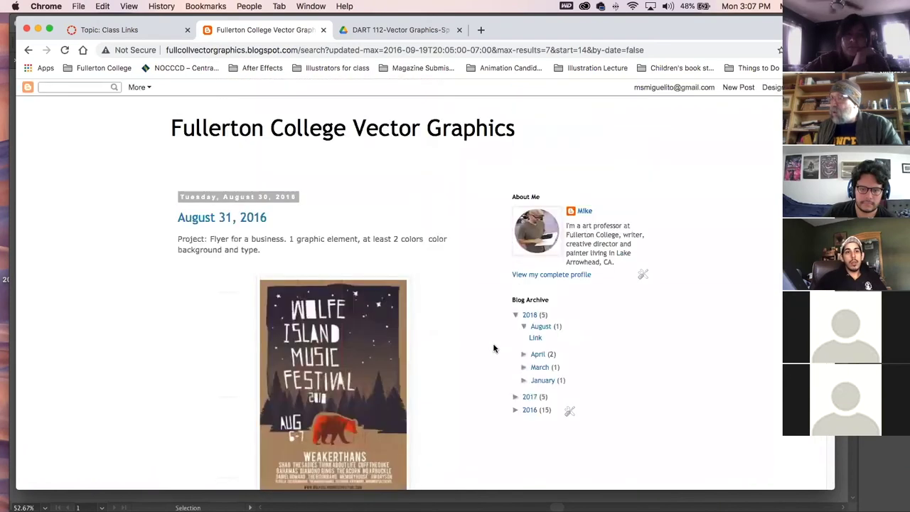
pyautogui.click(268, 49)
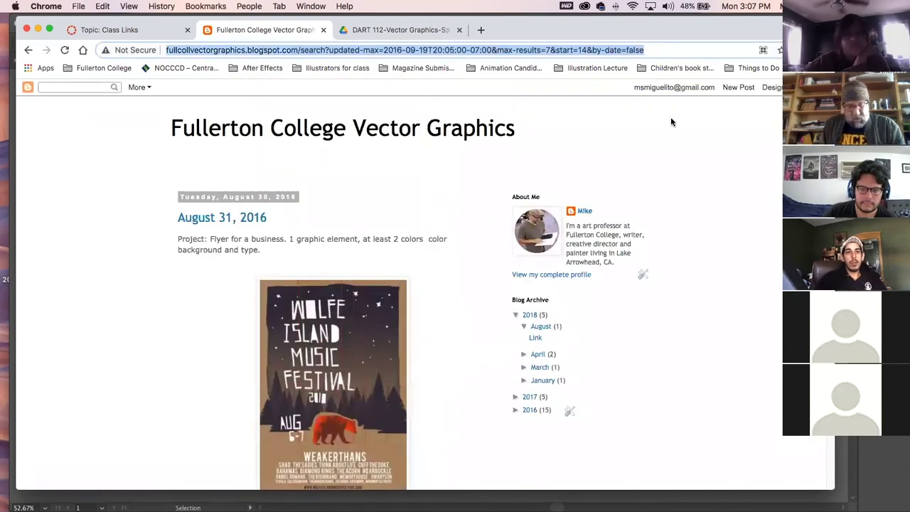
# Search for 'von glitschka', fixing the misspelling, and open the Glitschka Studios - Work portfolio.
pyautogui.write('von ')
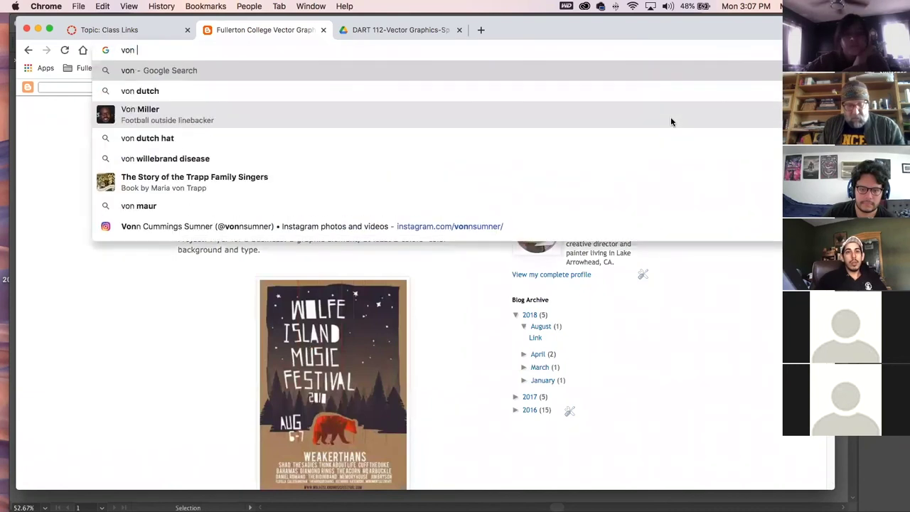
pyautogui.write('glic')
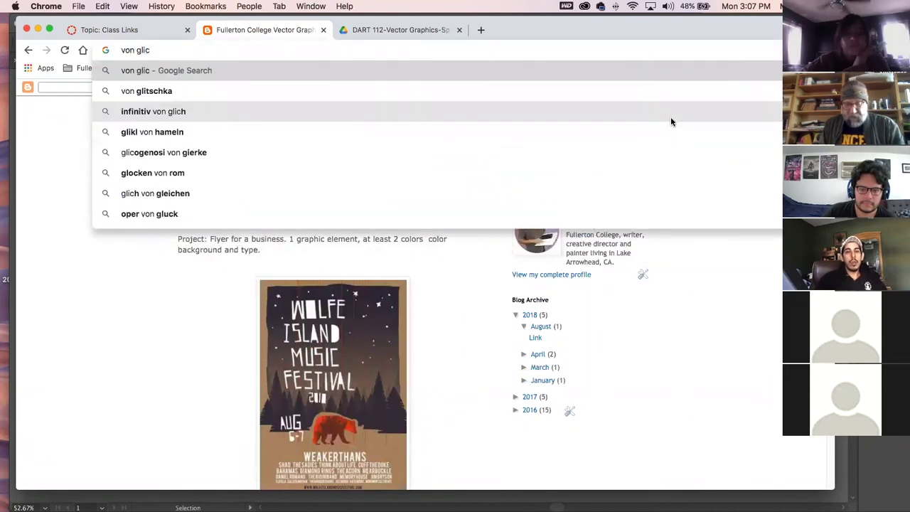
pyautogui.write('thka')
pyautogui.press('Return')
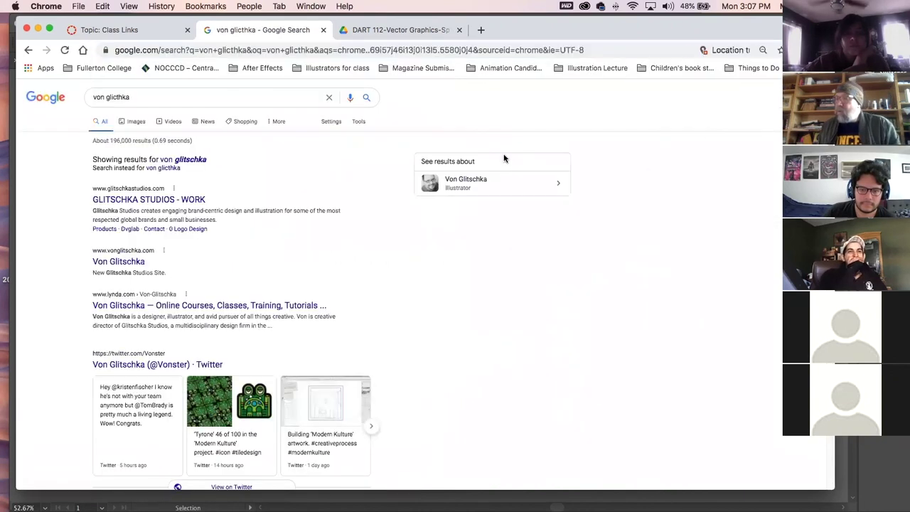
pyautogui.click(191, 160)
pyautogui.click(176, 169)
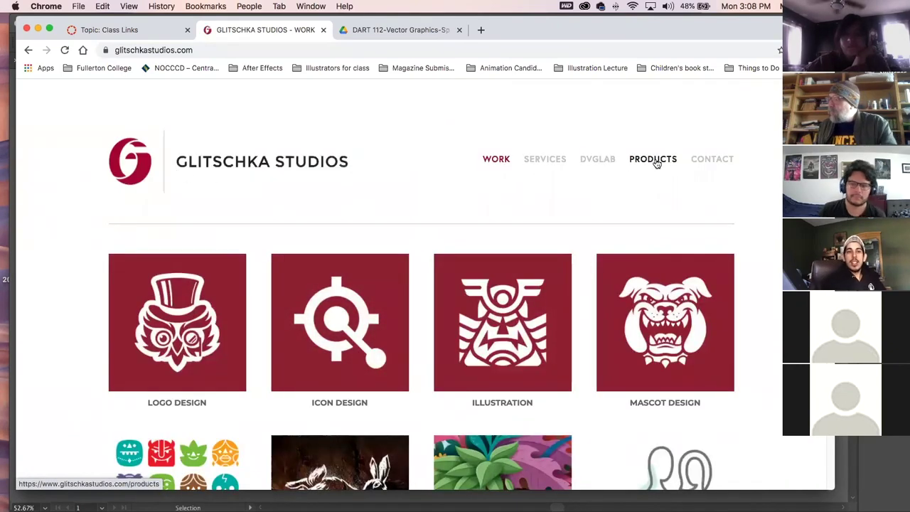
# Open the Krabuki project from the work grid and scroll through its samurai-crab mask illustration.
pyautogui.scroll(-3, 372, 257)
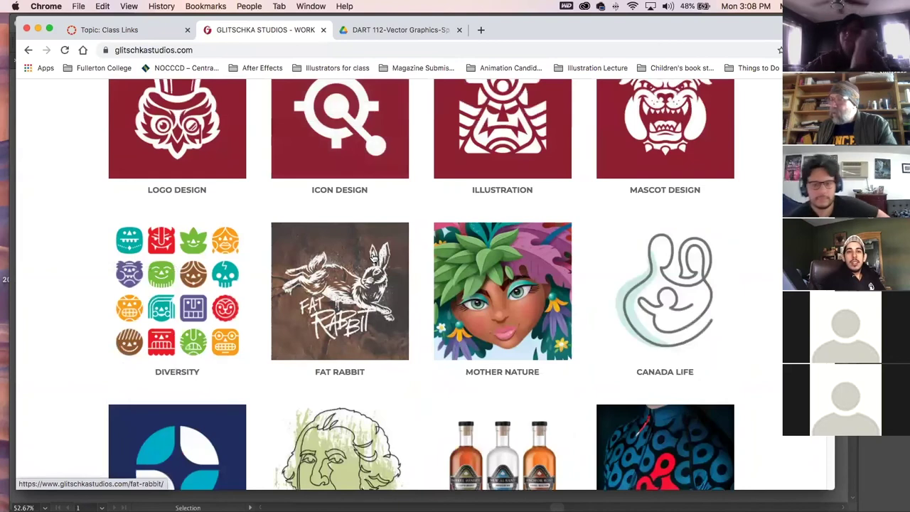
pyautogui.scroll(-2, 373, 258)
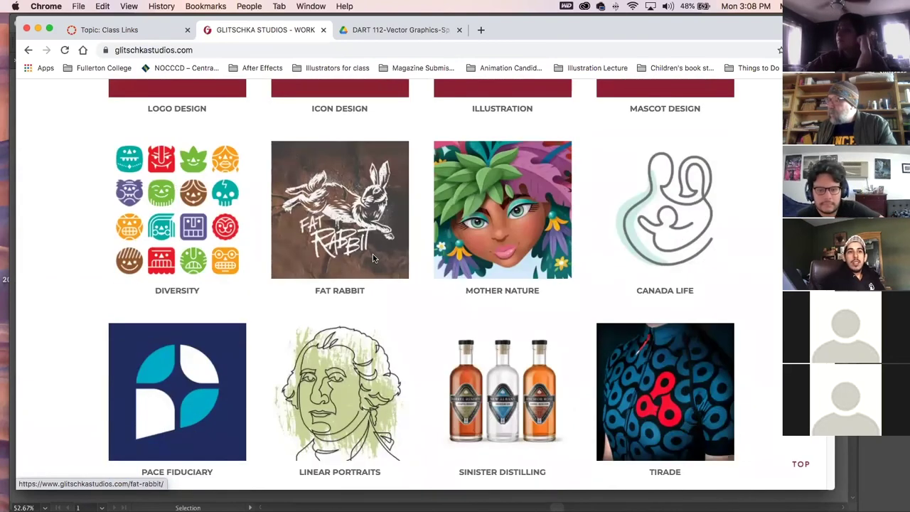
pyautogui.scroll(-3, 374, 256)
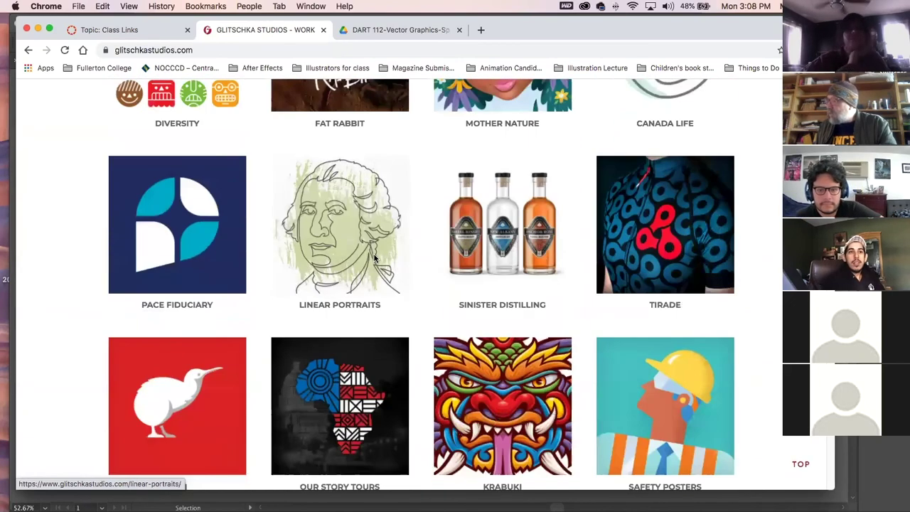
pyautogui.scroll(-2, 374, 256)
pyautogui.click(502, 293)
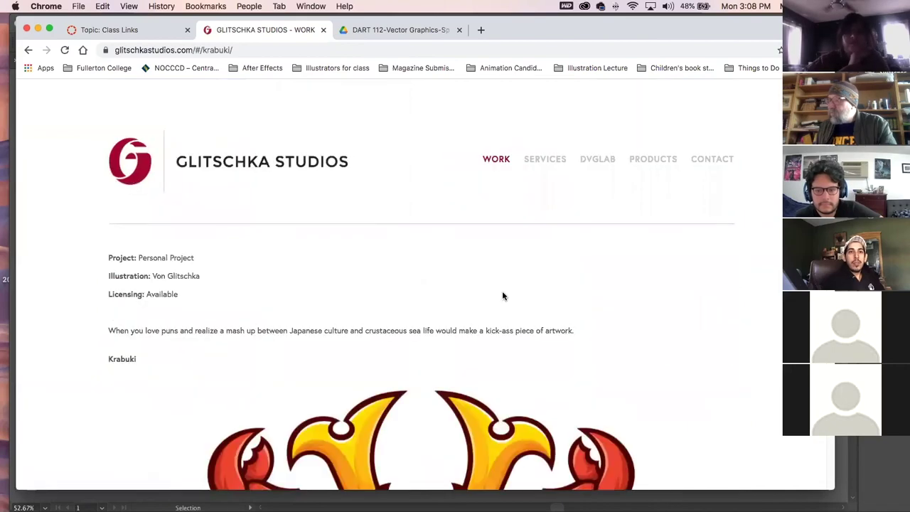
pyautogui.scroll(-5, 448, 315)
pyautogui.scroll(-10, 446, 317)
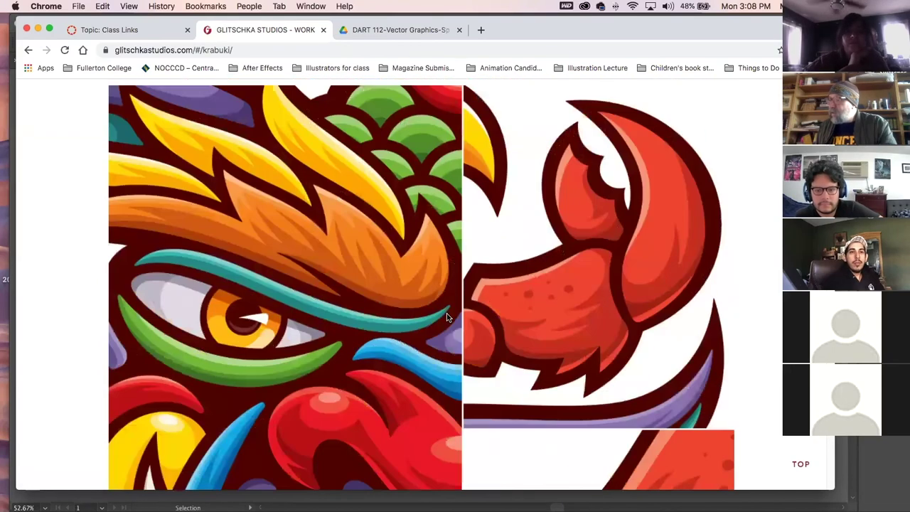
pyautogui.scroll(-3, 446, 312)
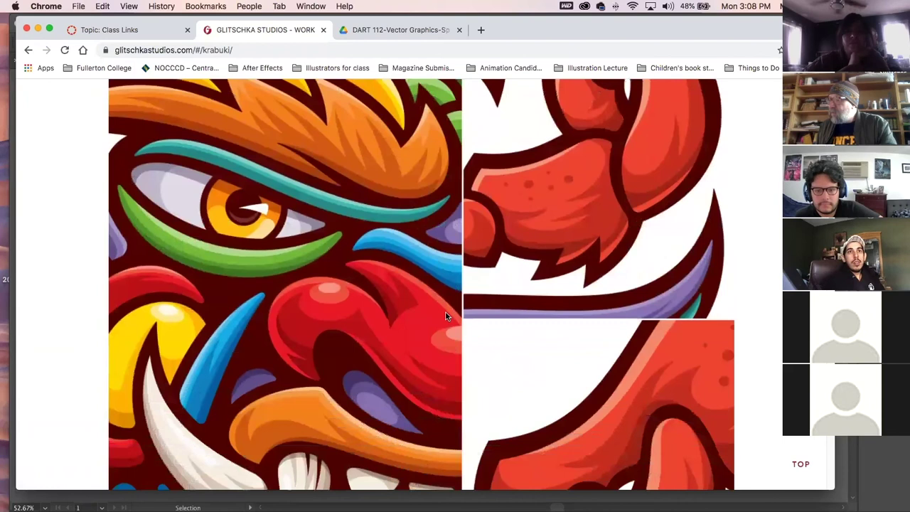
pyautogui.scroll(-2, 445, 313)
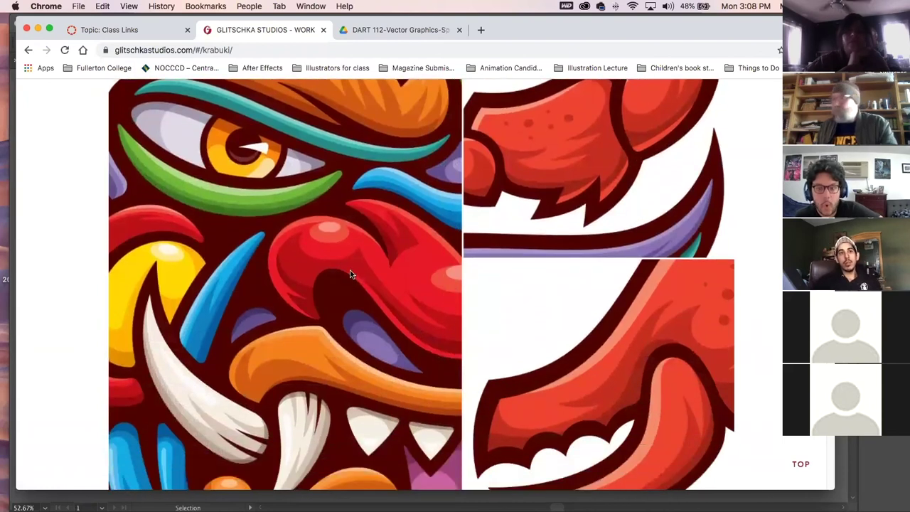
pyautogui.scroll(-4, 358, 278)
pyautogui.scroll(15, 359, 281)
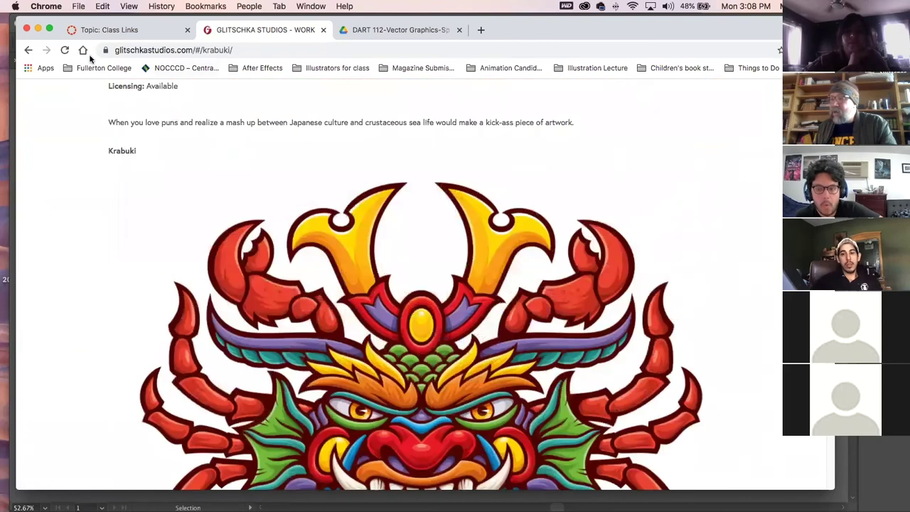
pyautogui.click(30, 50)
pyautogui.scroll(-5, 309, 255)
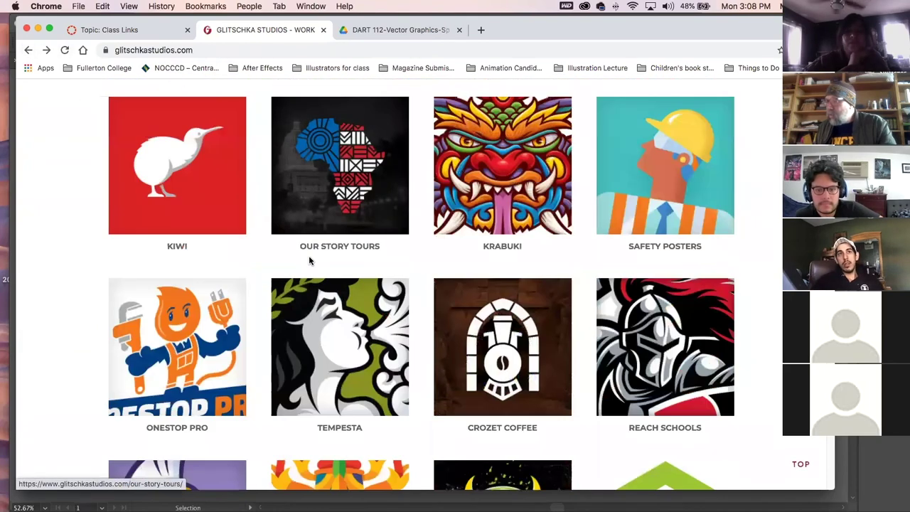
pyautogui.scroll(-2, 171, 285)
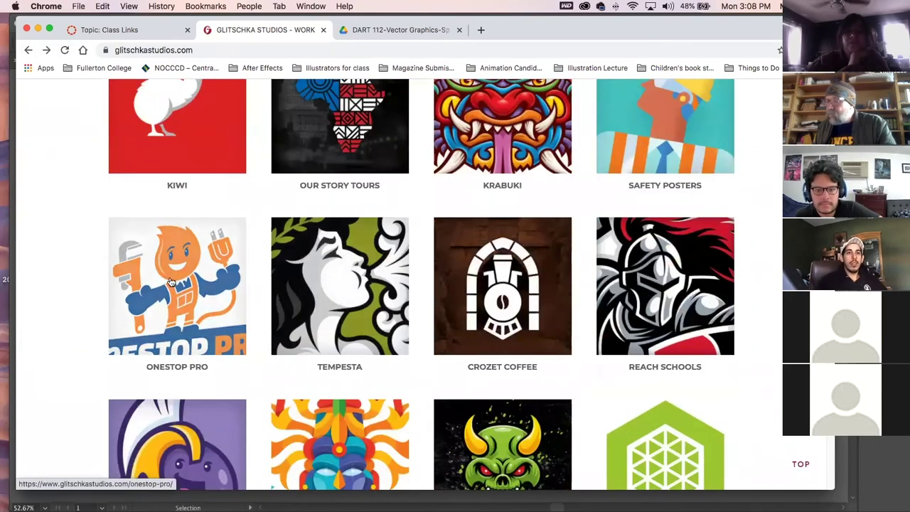
pyautogui.click(167, 275)
pyautogui.scroll(-8, 294, 294)
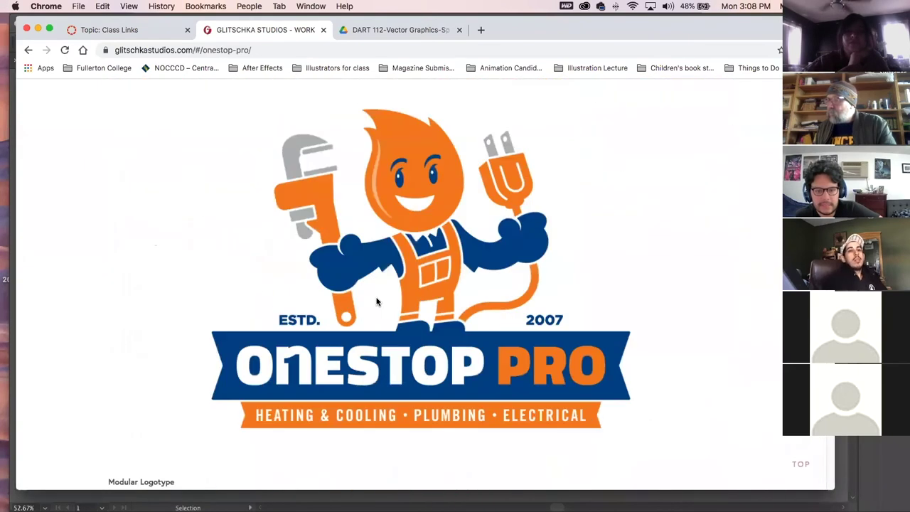
pyautogui.click(29, 49)
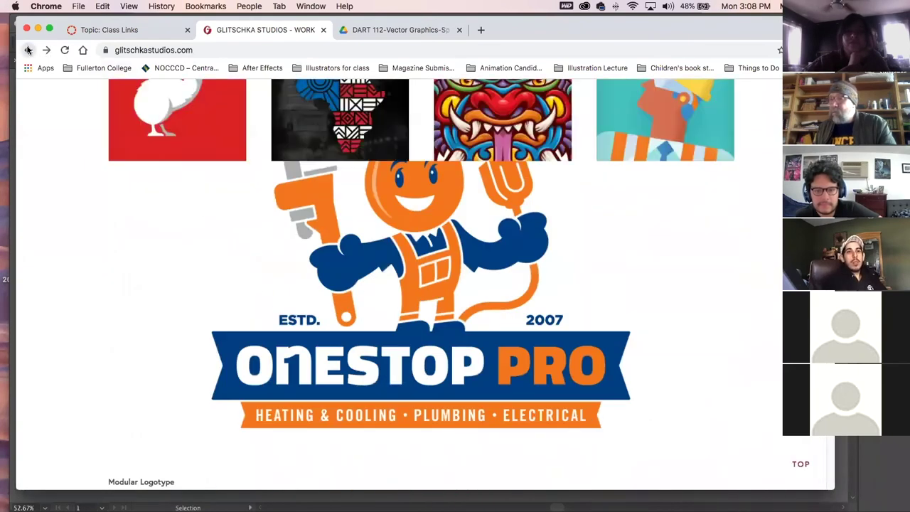
pyautogui.click(658, 273)
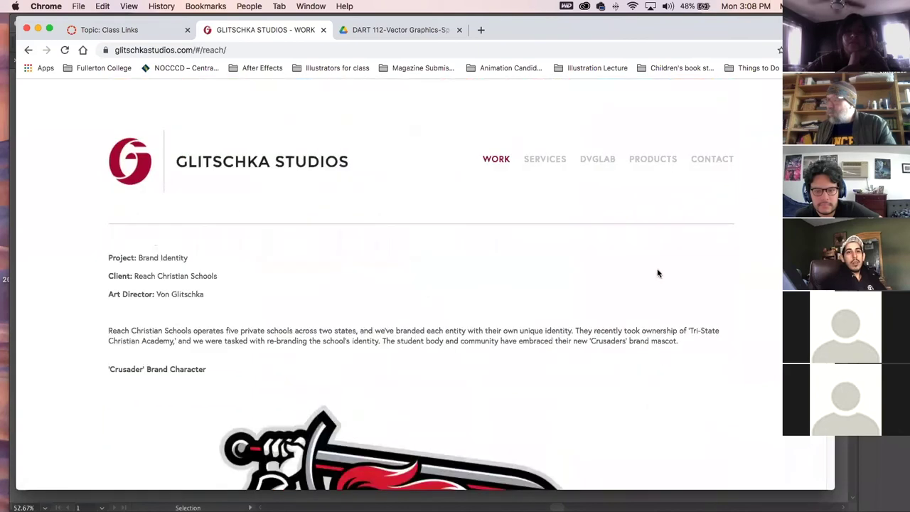
pyautogui.scroll(-8, 455, 382)
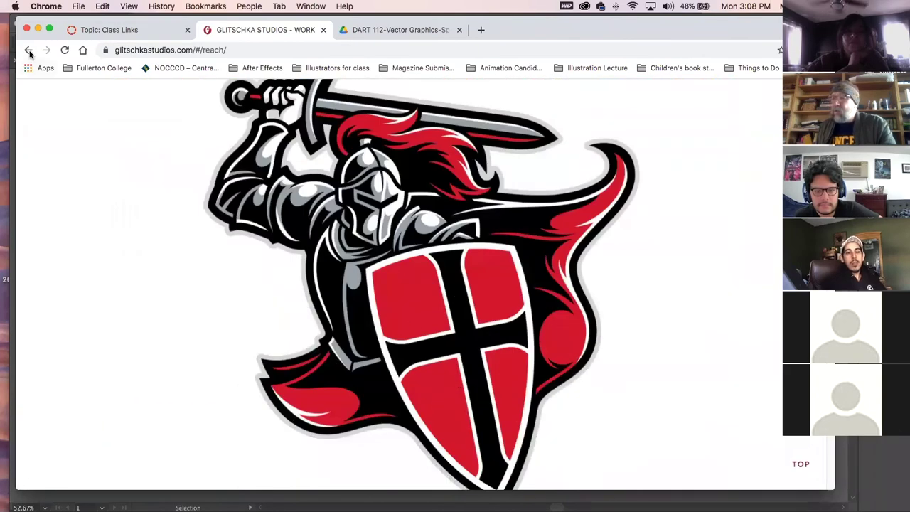
pyautogui.click(29, 50)
pyautogui.scroll(-2, 419, 366)
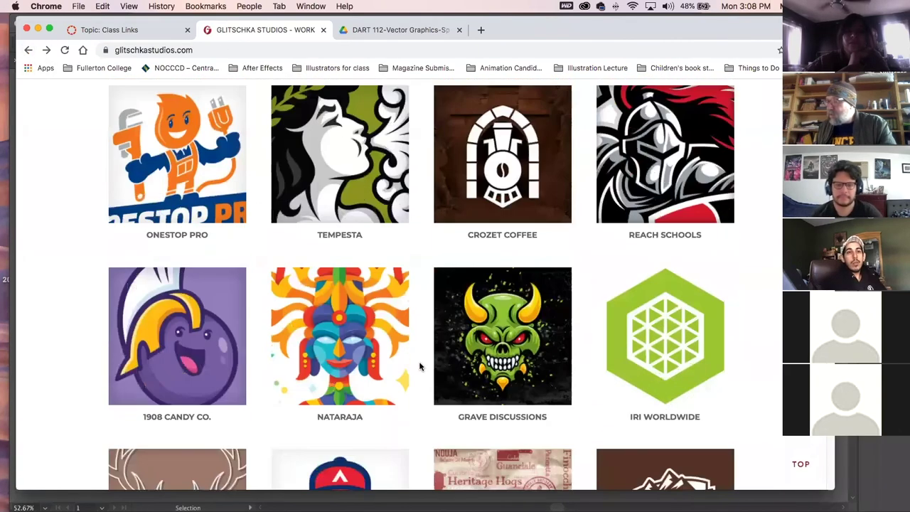
pyautogui.click(419, 366)
pyautogui.scroll(-5, 416, 361)
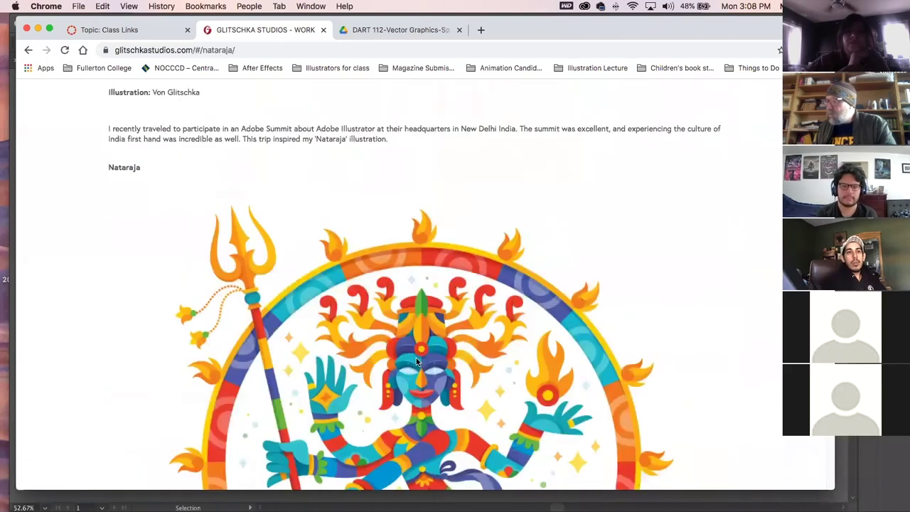
pyautogui.scroll(-5, 416, 361)
pyautogui.scroll(-10, 416, 362)
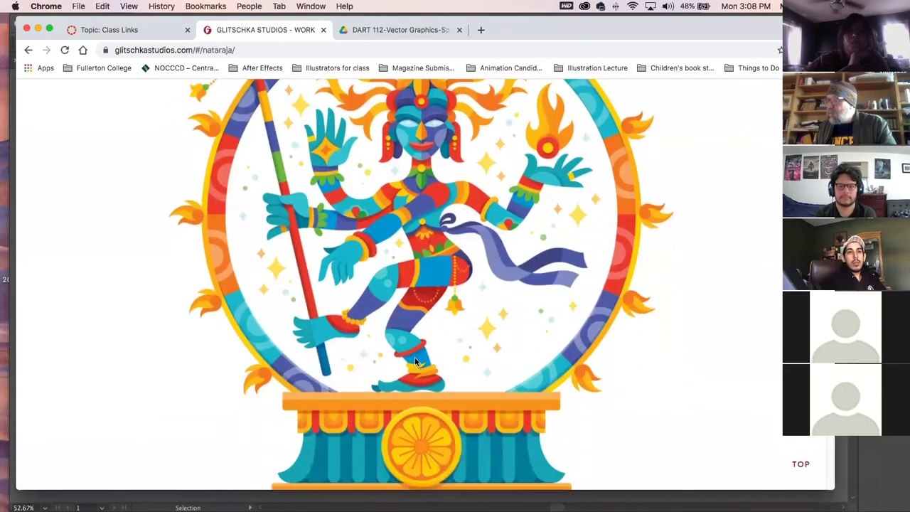
pyautogui.scroll(-15, 416, 362)
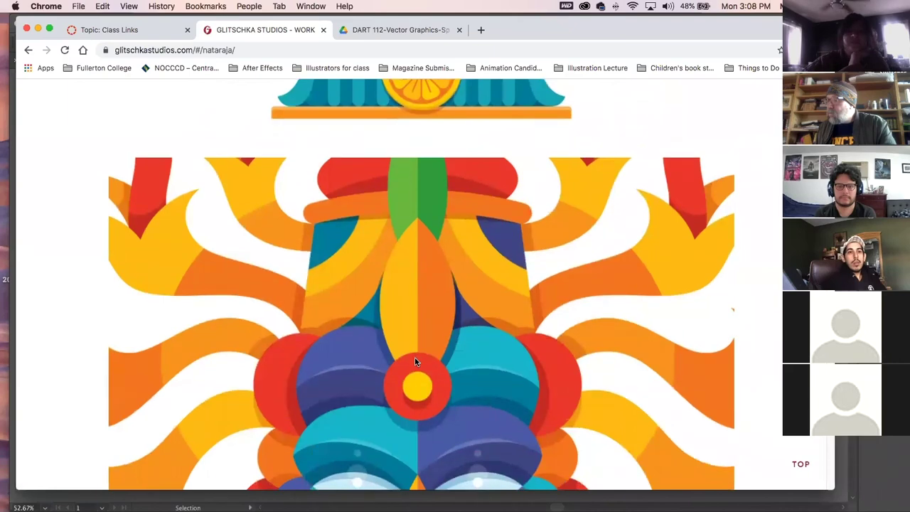
pyautogui.scroll(-15, 415, 357)
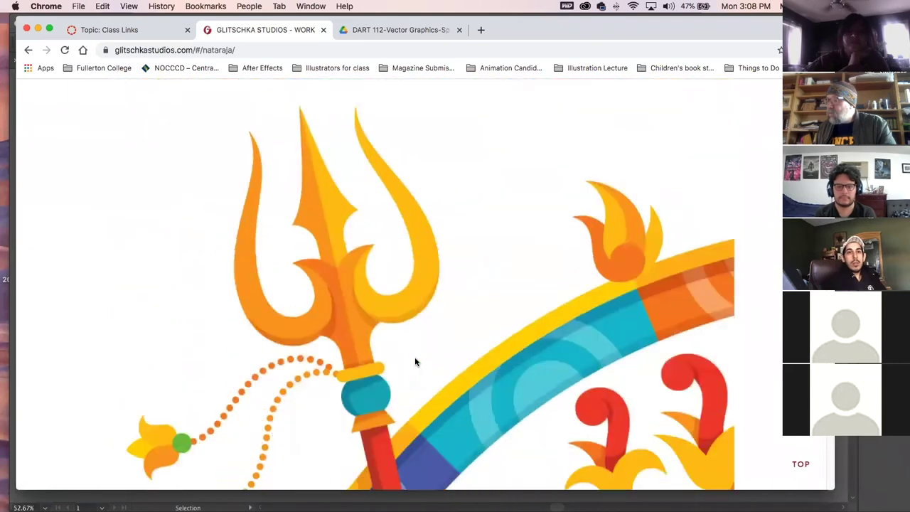
pyautogui.scroll(-15, 414, 362)
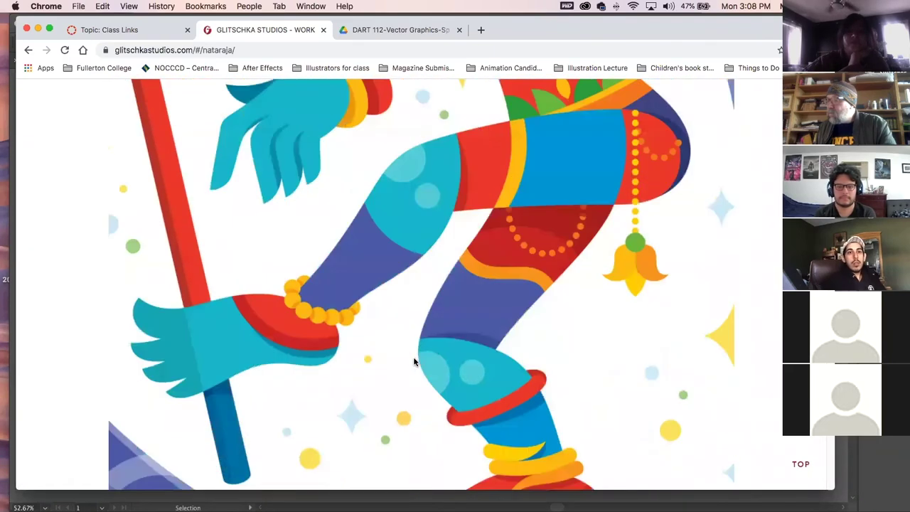
pyautogui.scroll(-15, 414, 361)
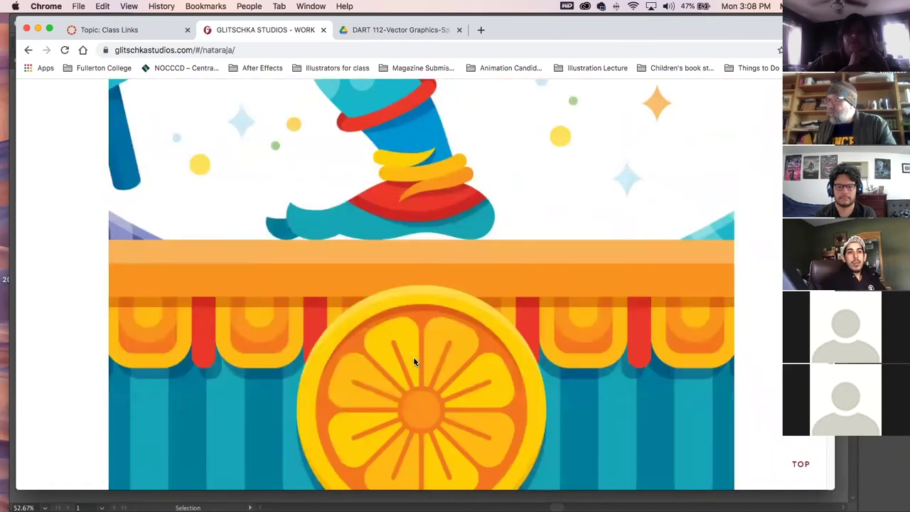
pyautogui.scroll(2, 414, 358)
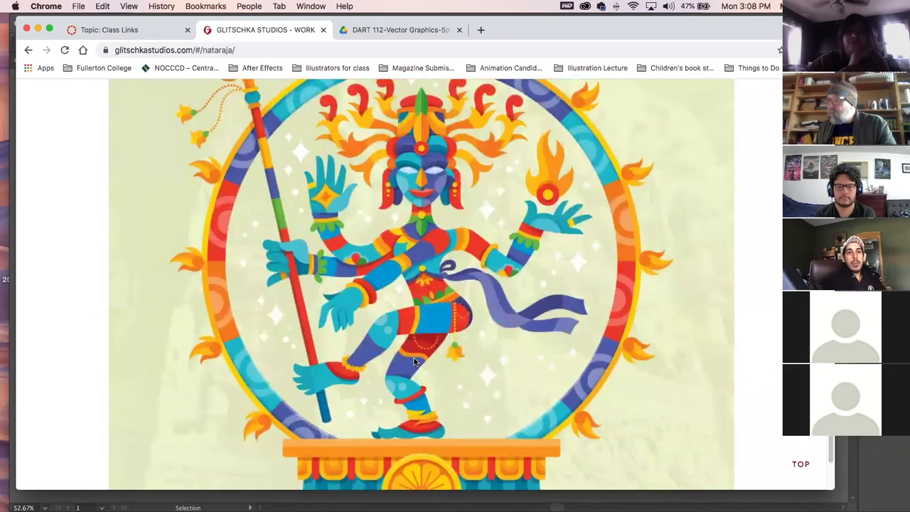
pyautogui.click(27, 51)
pyautogui.scroll(-3, 399, 340)
pyautogui.scroll(-5, 400, 340)
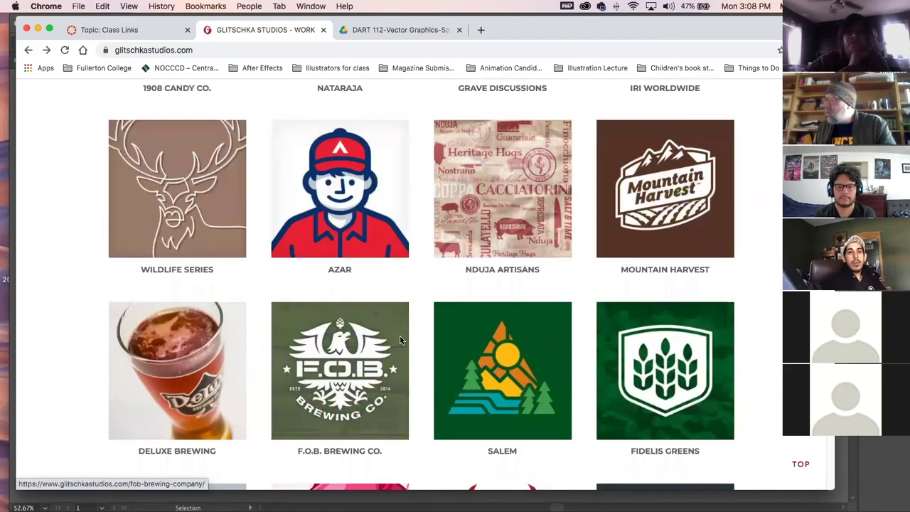
pyautogui.scroll(-2, 399, 338)
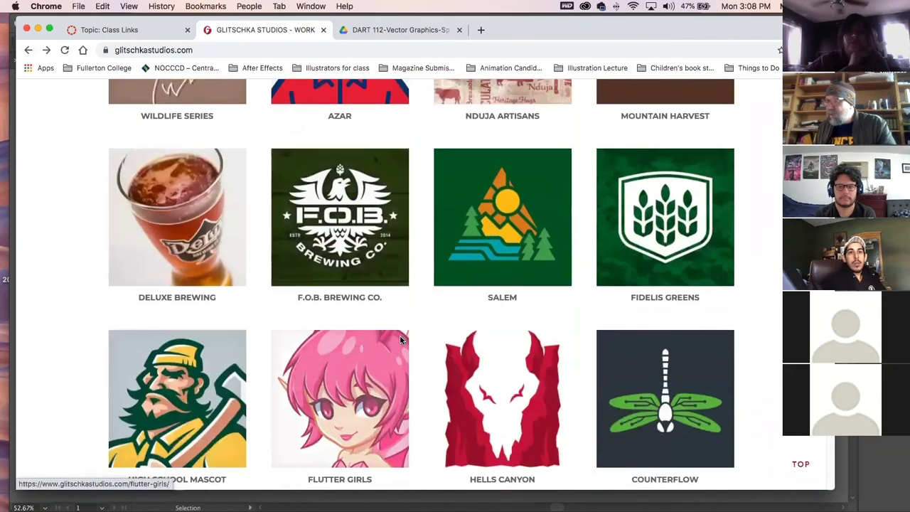
pyautogui.scroll(-2, 399, 335)
pyautogui.click(206, 311)
pyautogui.scroll(-10, 511, 363)
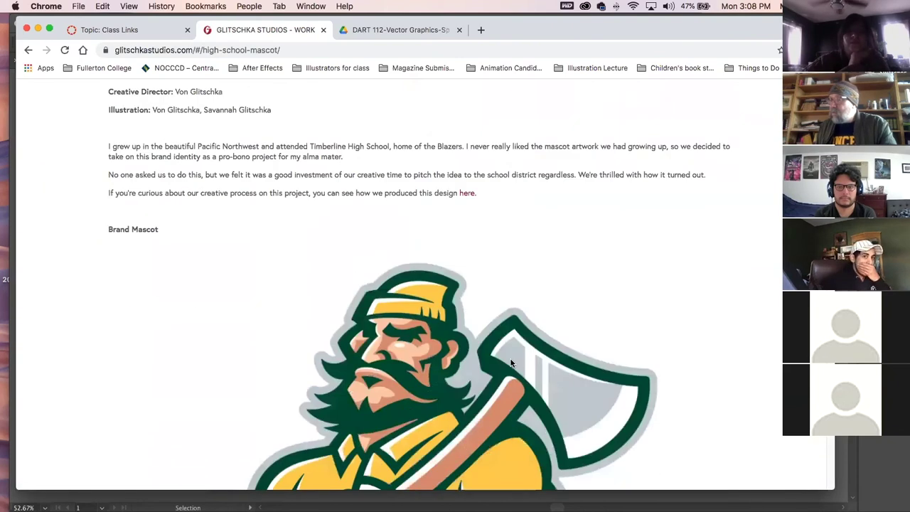
pyautogui.scroll(6, 510, 364)
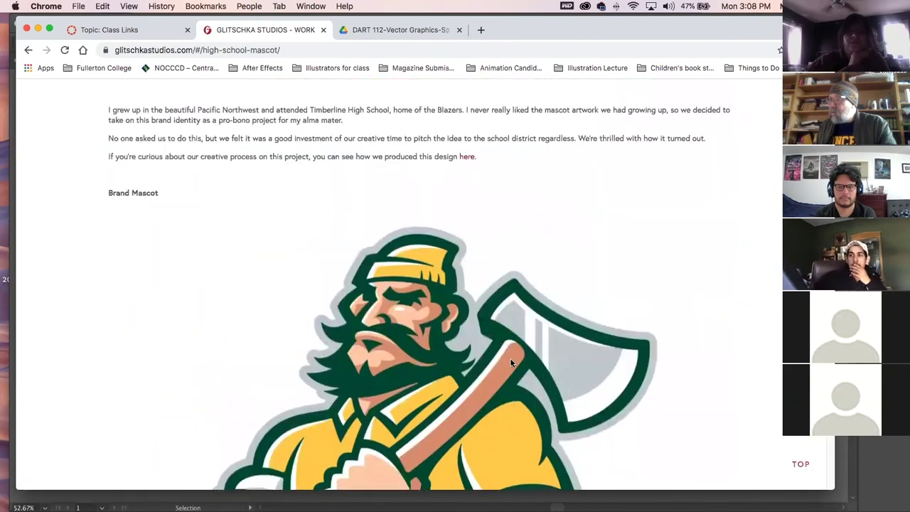
pyautogui.scroll(-4, 510, 364)
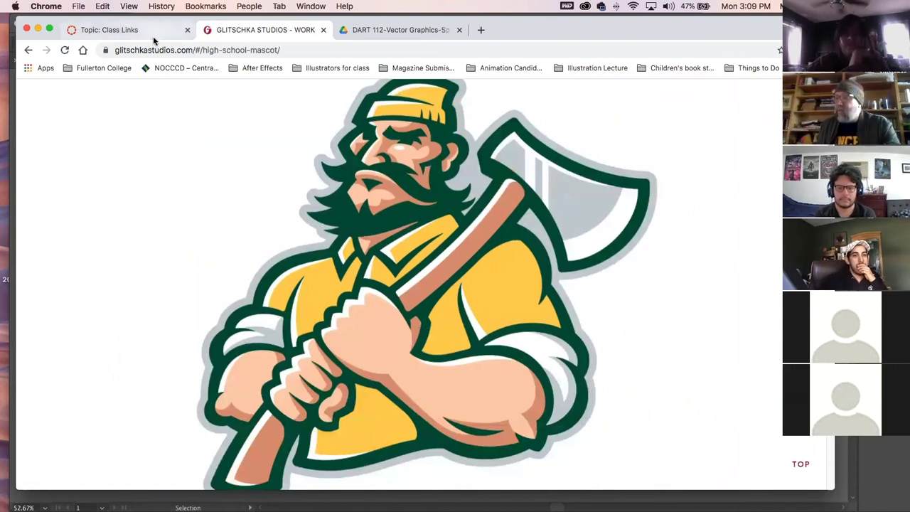
pyautogui.click(27, 51)
pyautogui.scroll(-3, 339, 158)
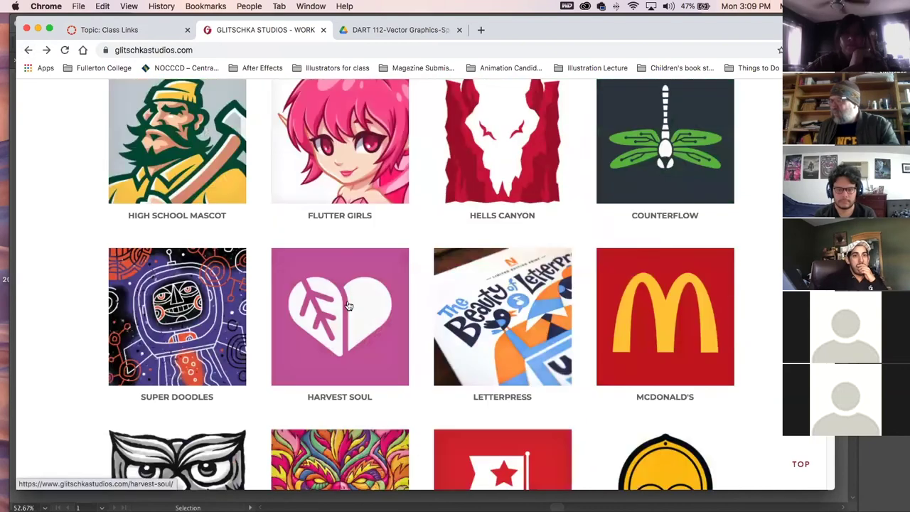
pyautogui.click(339, 159)
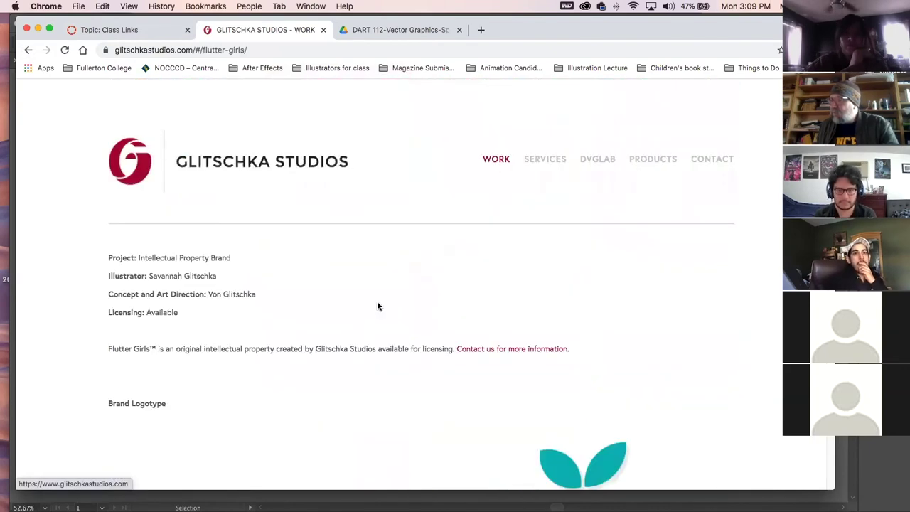
pyautogui.scroll(-5, 378, 305)
pyautogui.scroll(-5, 378, 307)
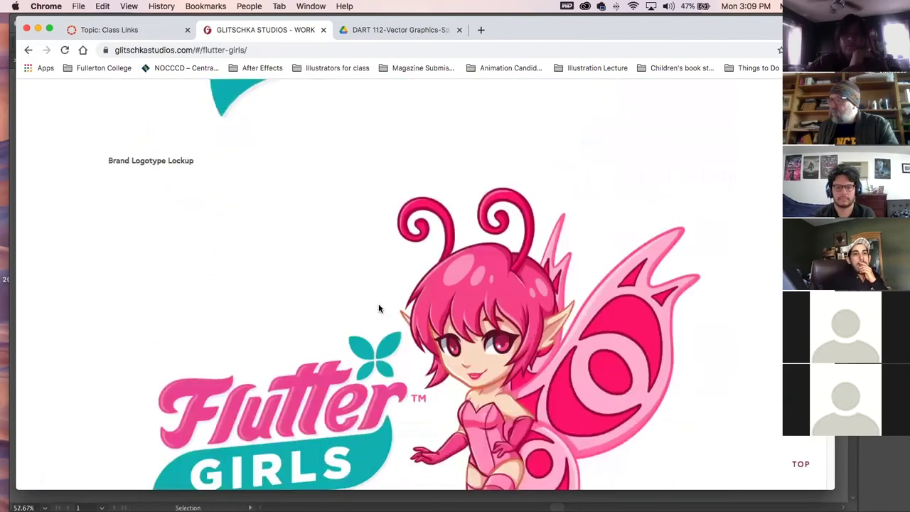
pyautogui.scroll(-2, 378, 307)
pyautogui.scroll(-5, 378, 307)
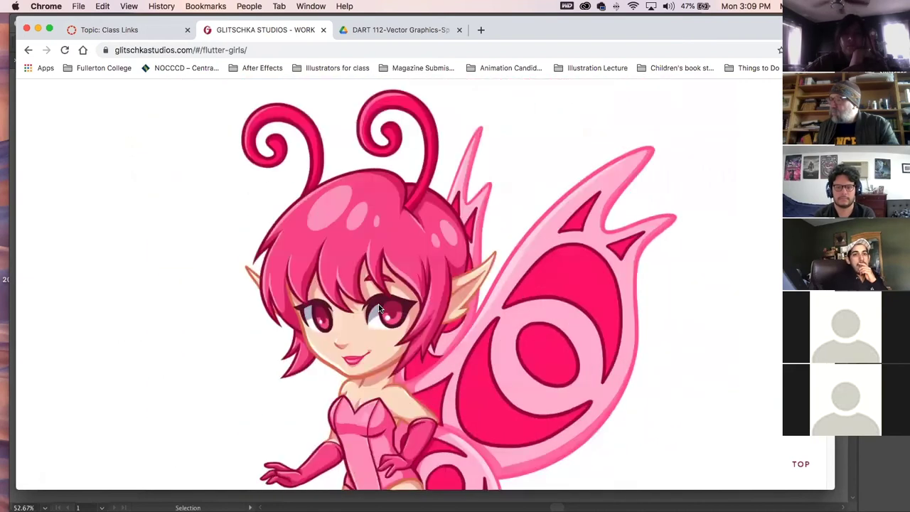
pyautogui.scroll(-3, 378, 307)
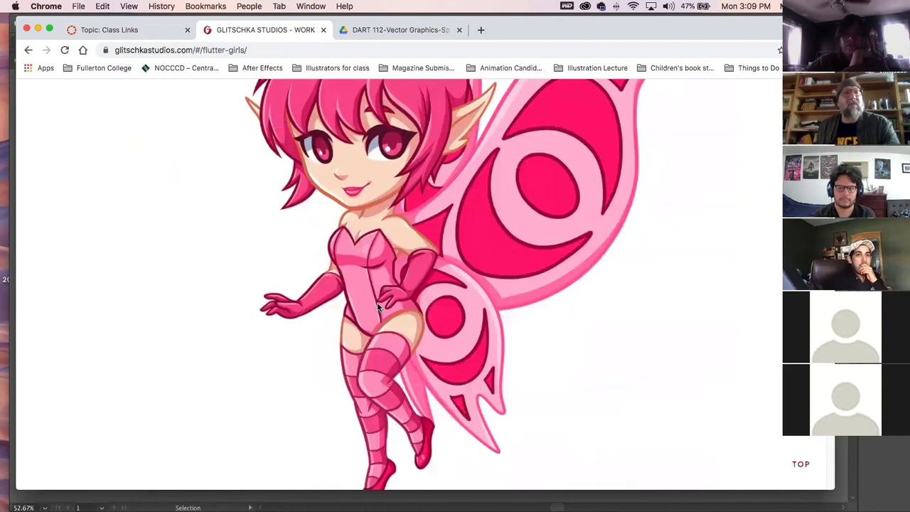
pyautogui.scroll(8, 119, 109)
# Return from Flutter Girls to the grid and take a quick look at the Inktober project.
pyautogui.click(29, 49)
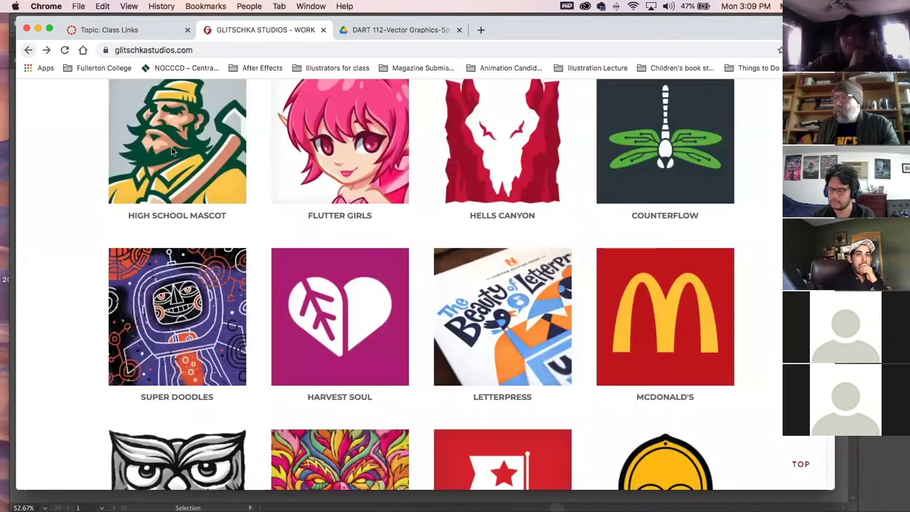
pyautogui.scroll(-3, 352, 348)
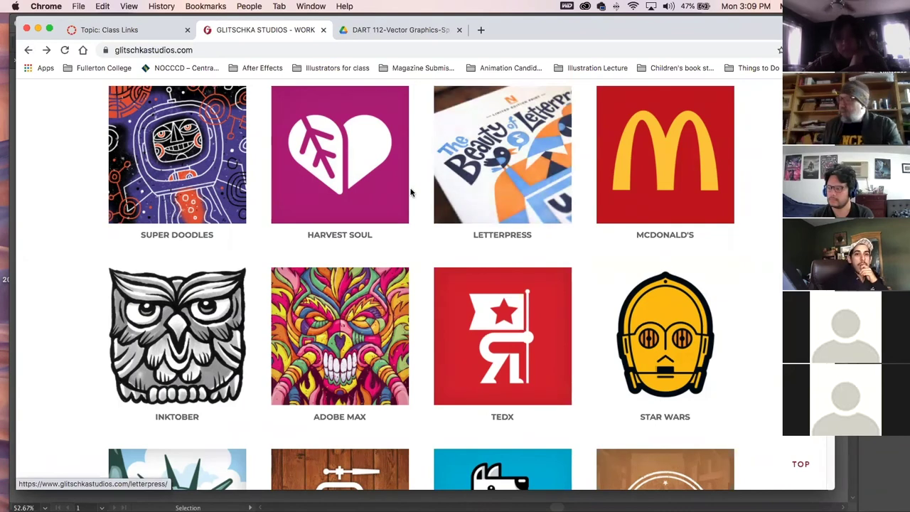
pyautogui.click(195, 350)
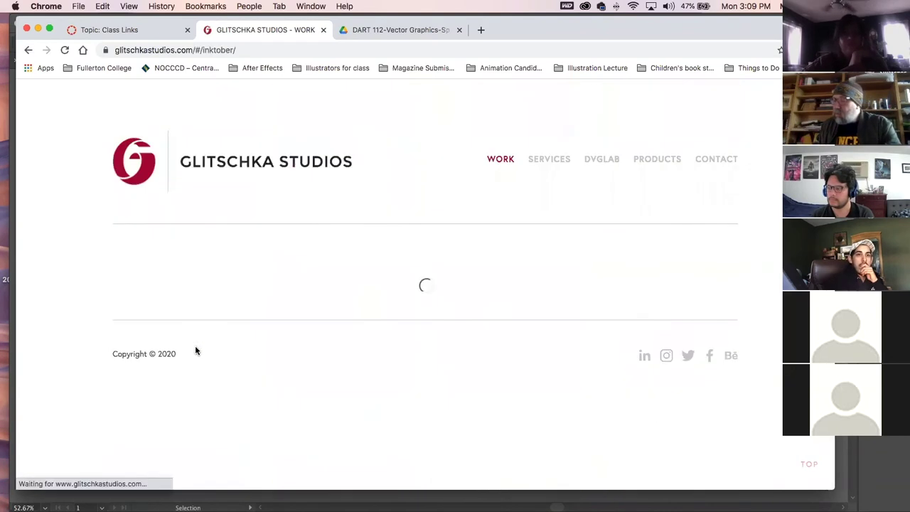
pyautogui.scroll(-5, 292, 359)
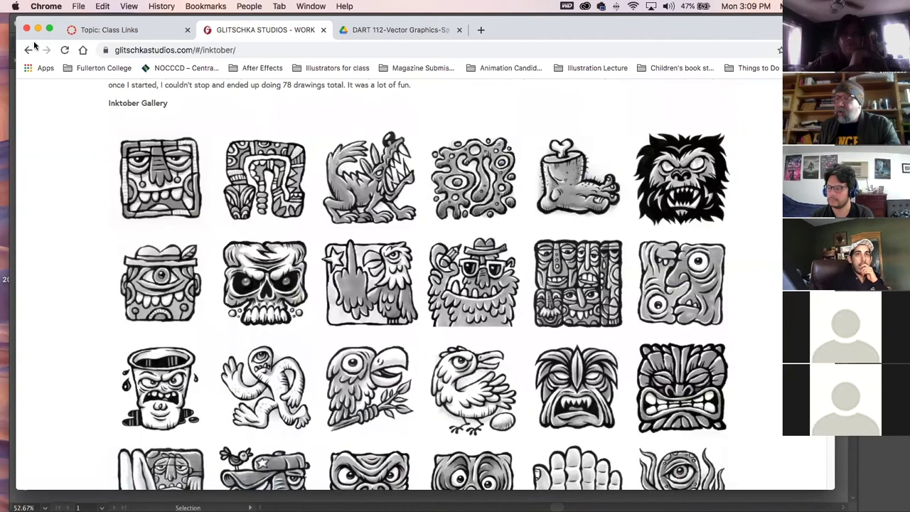
pyautogui.click(29, 50)
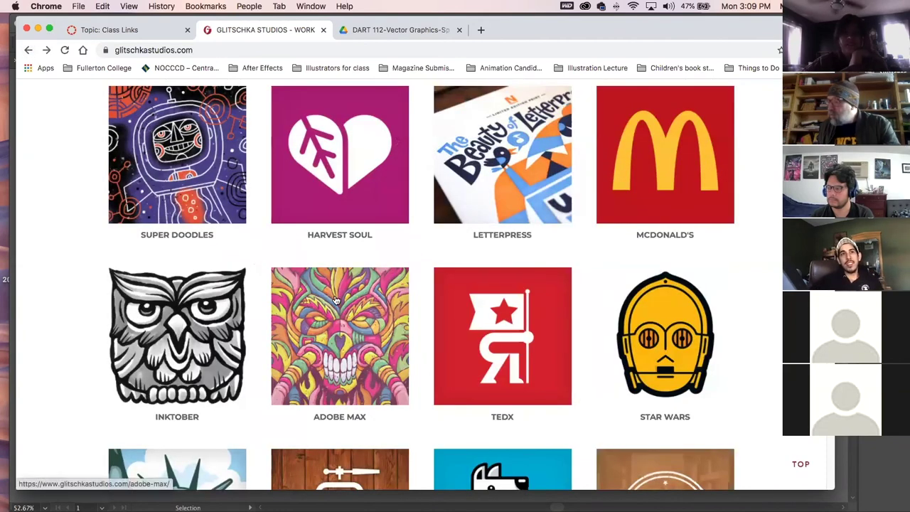
# Glance at the Star Wars project page, then scroll further down the portfolio grid.
pyautogui.click(689, 301)
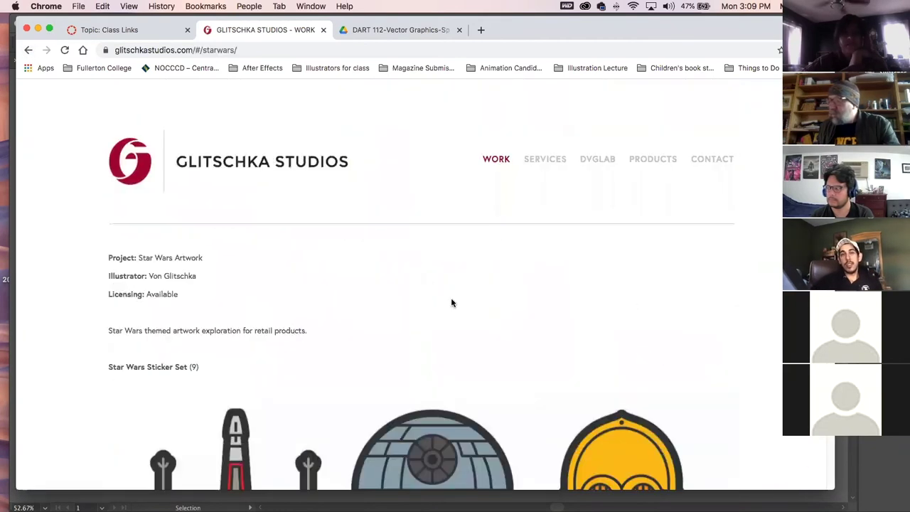
pyautogui.scroll(-5, 426, 299)
pyautogui.click(28, 50)
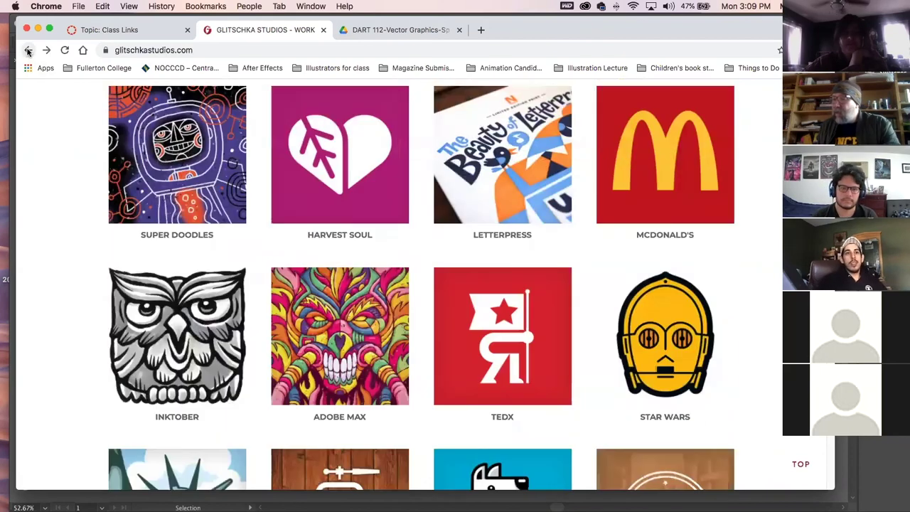
pyautogui.scroll(-3, 437, 362)
pyautogui.scroll(-3, 437, 363)
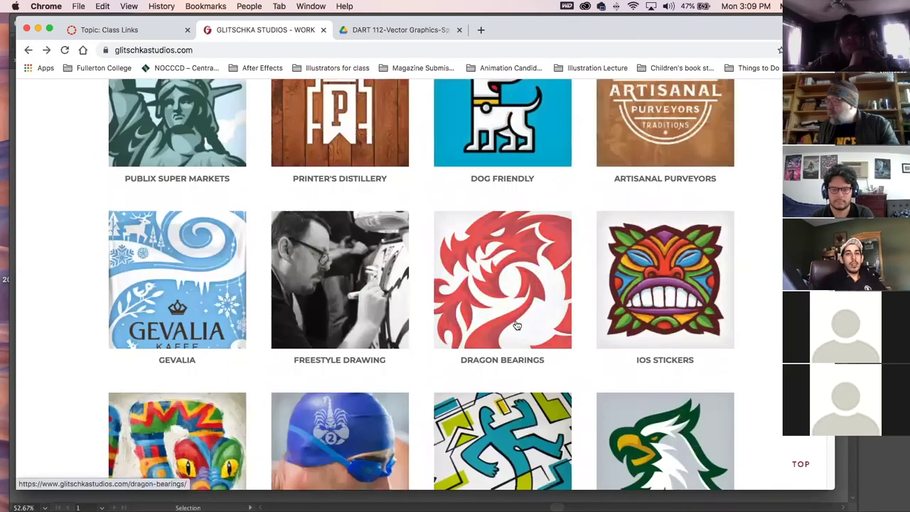
pyautogui.scroll(-1, 440, 360)
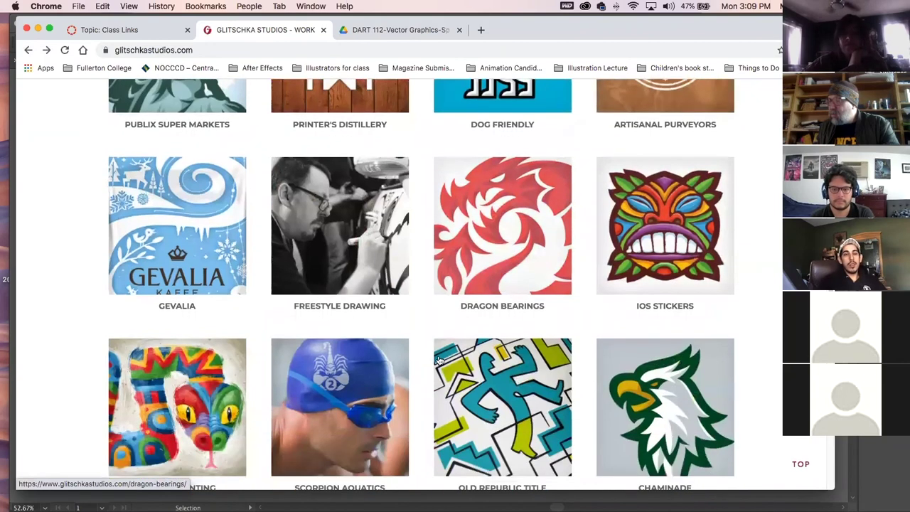
pyautogui.scroll(-2, 440, 361)
pyautogui.scroll(-1, 439, 361)
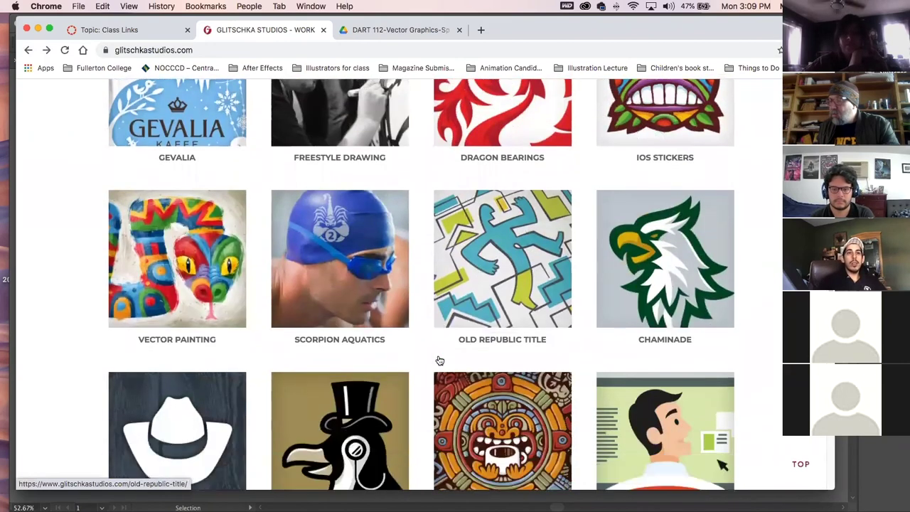
# Browse the Vector Painting project's illustrations, then return to the grid and scroll toward Hand Lettering.
pyautogui.click(180, 248)
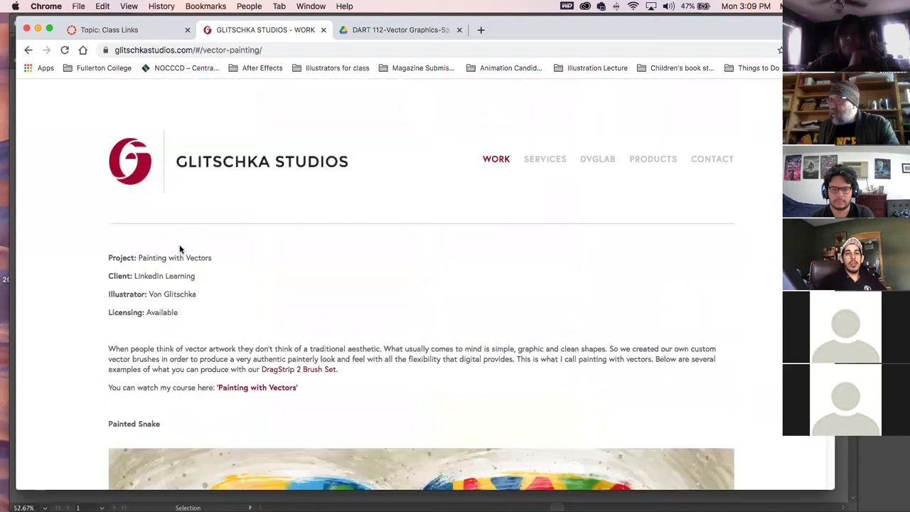
pyautogui.scroll(-5, 325, 325)
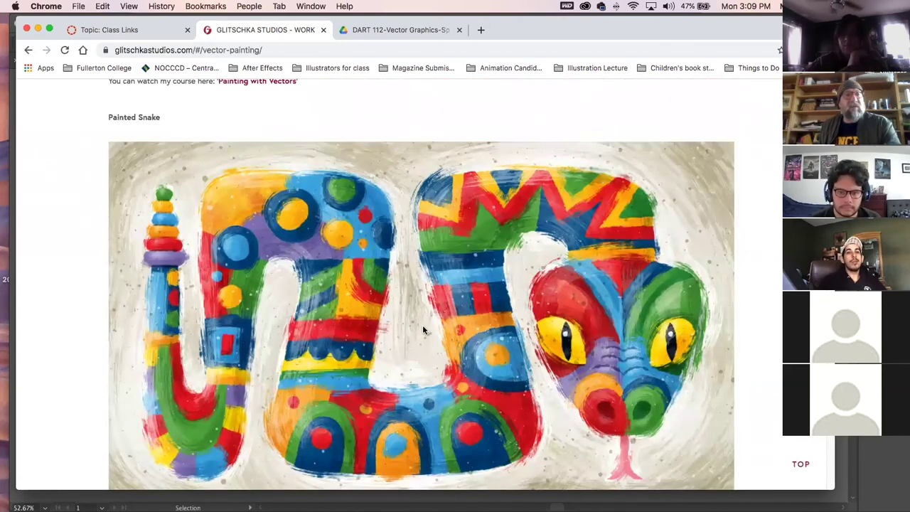
pyautogui.scroll(-15, 395, 361)
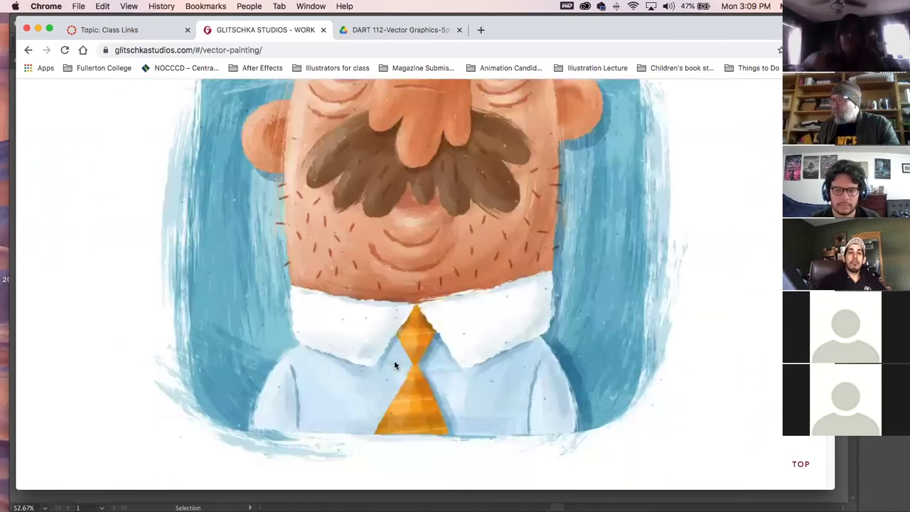
pyautogui.scroll(-20, 395, 365)
pyautogui.scroll(12, 391, 361)
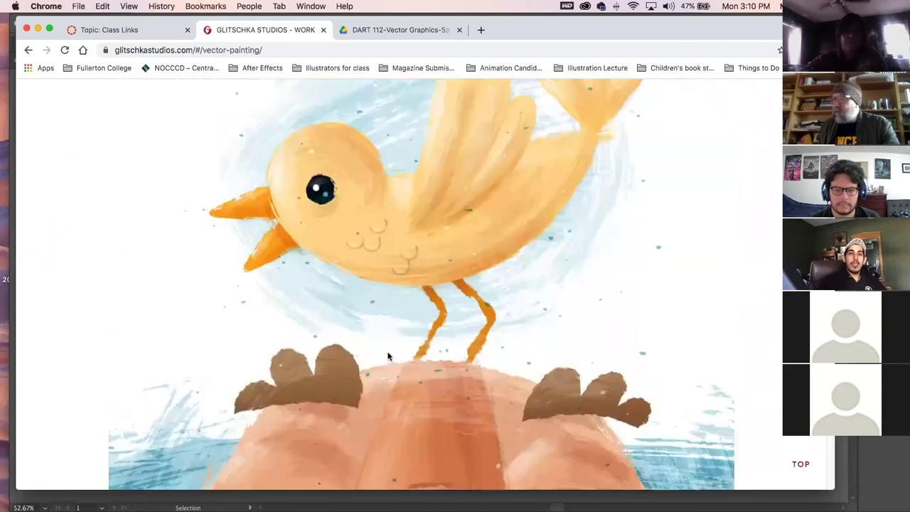
pyautogui.click(29, 49)
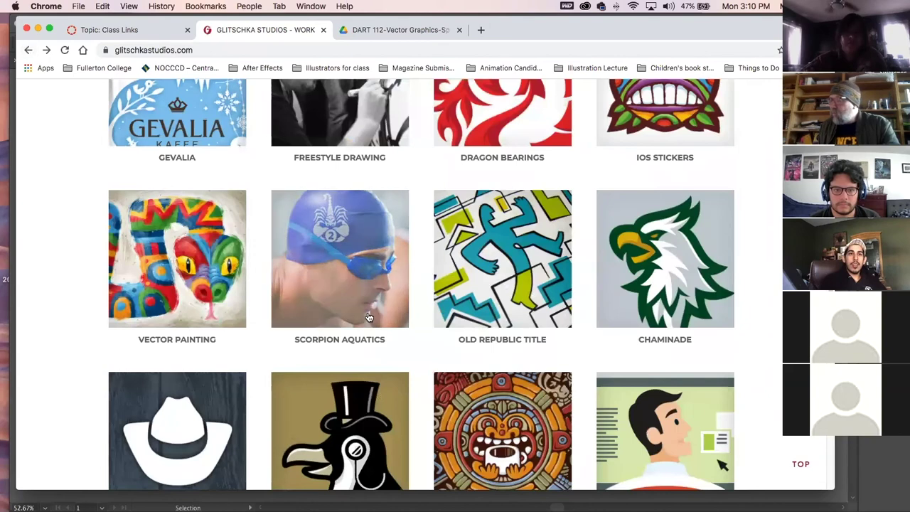
pyautogui.scroll(-2, 406, 371)
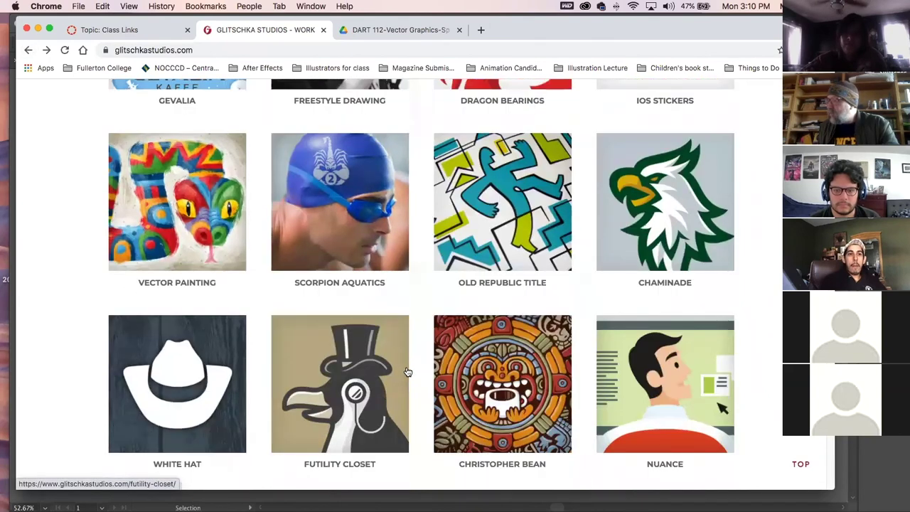
pyautogui.scroll(-5, 408, 372)
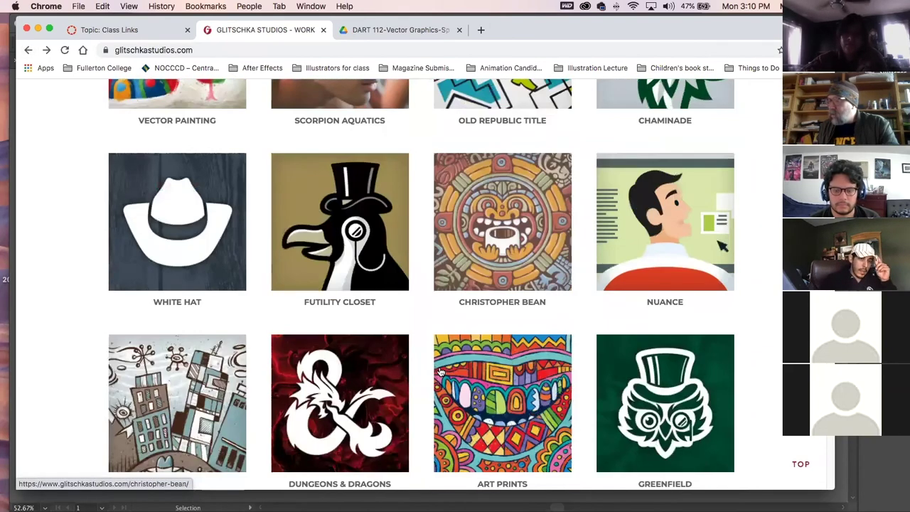
pyautogui.scroll(-10, 440, 371)
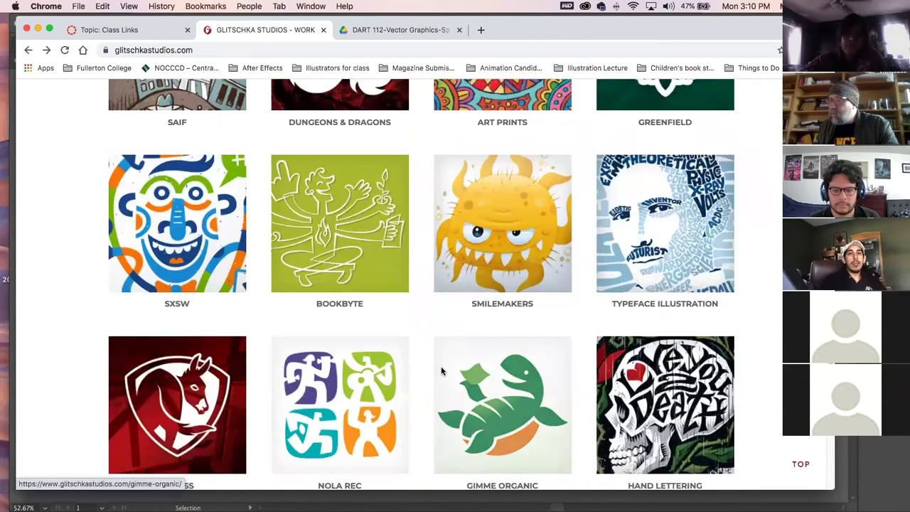
pyautogui.scroll(-4, 441, 370)
# Open the Hand Lettering project and scroll through all of its lettering designs.
pyautogui.click(685, 284)
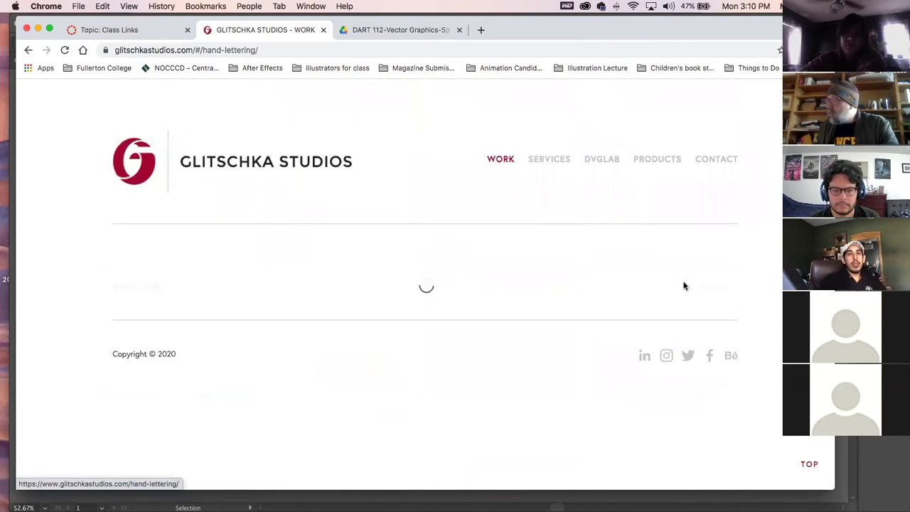
pyautogui.scroll(-5, 446, 368)
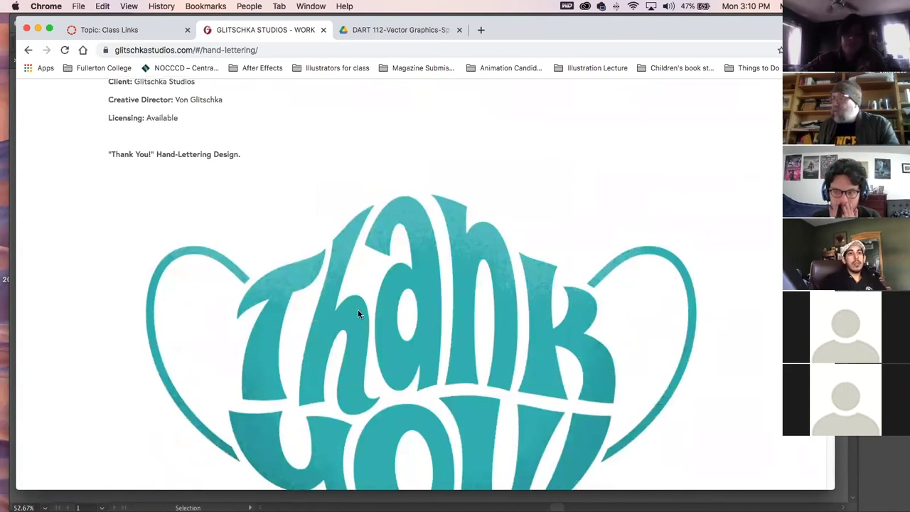
pyautogui.scroll(-20, 357, 314)
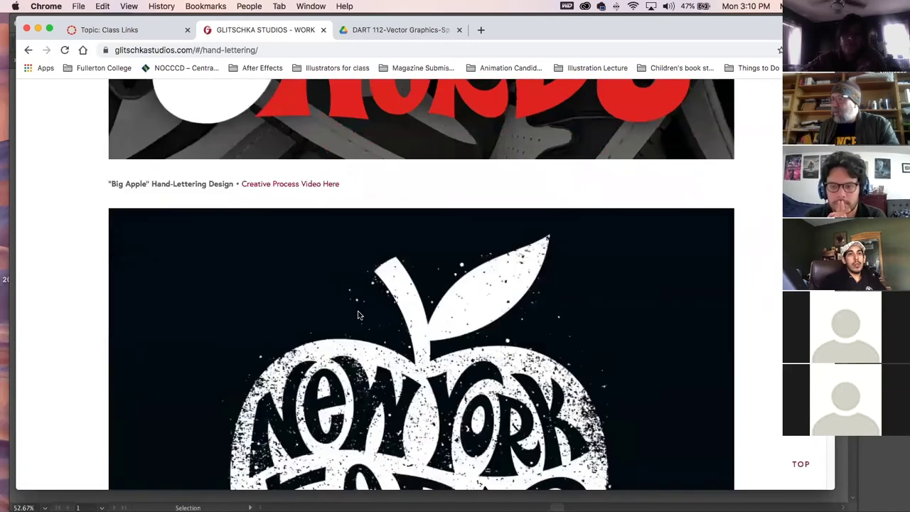
pyautogui.scroll(-5, 357, 314)
pyautogui.scroll(4, 357, 313)
pyautogui.scroll(-1, 357, 313)
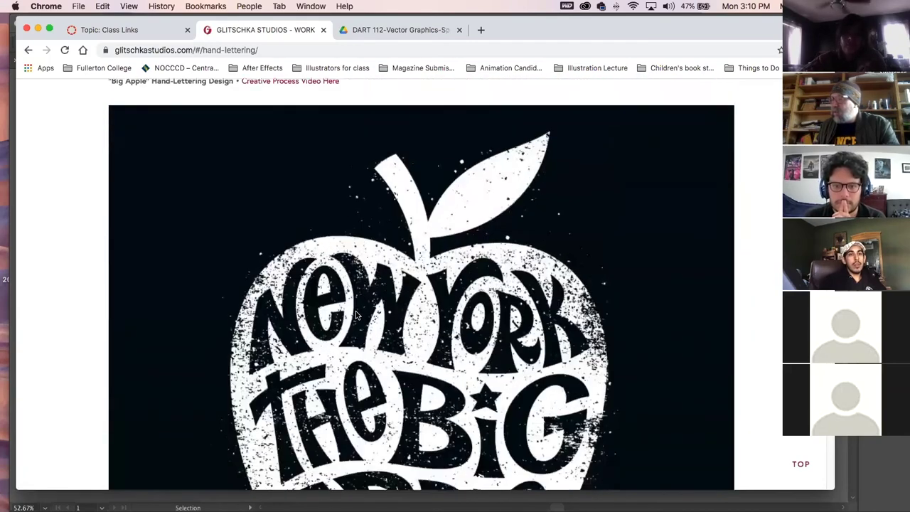
pyautogui.scroll(-2, 355, 314)
pyautogui.scroll(-10, 355, 314)
pyautogui.scroll(-10, 355, 314)
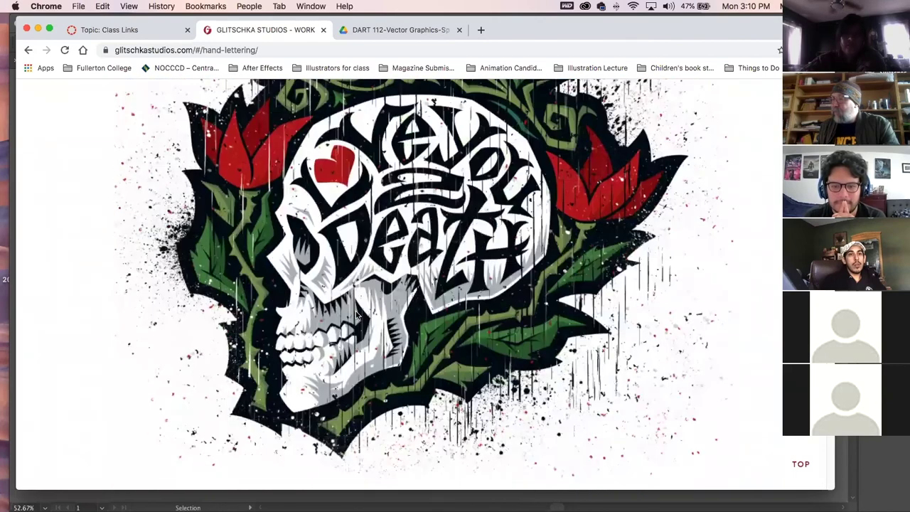
pyautogui.scroll(-15, 361, 315)
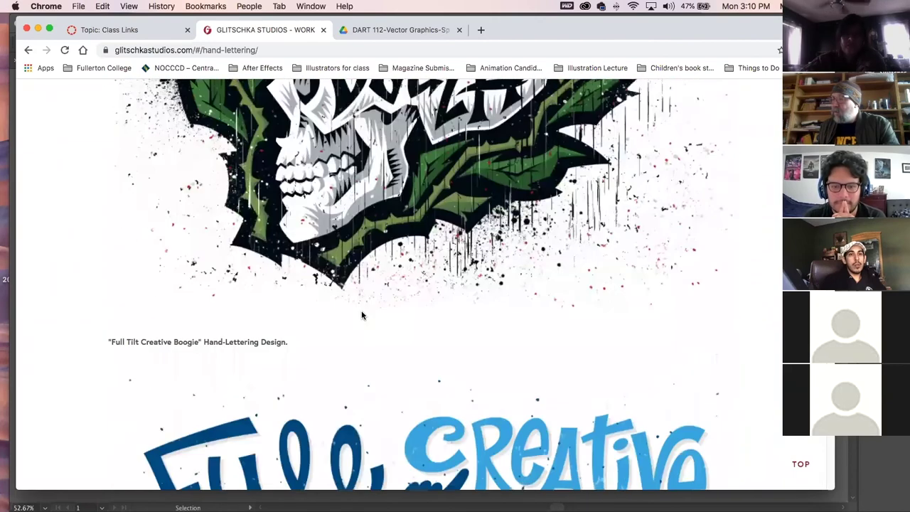
pyautogui.scroll(-8, 361, 314)
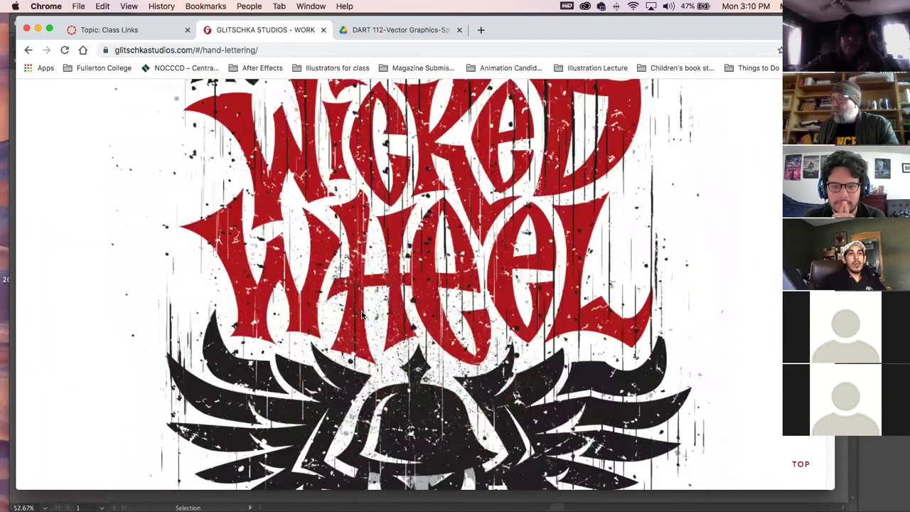
pyautogui.scroll(-10, 361, 314)
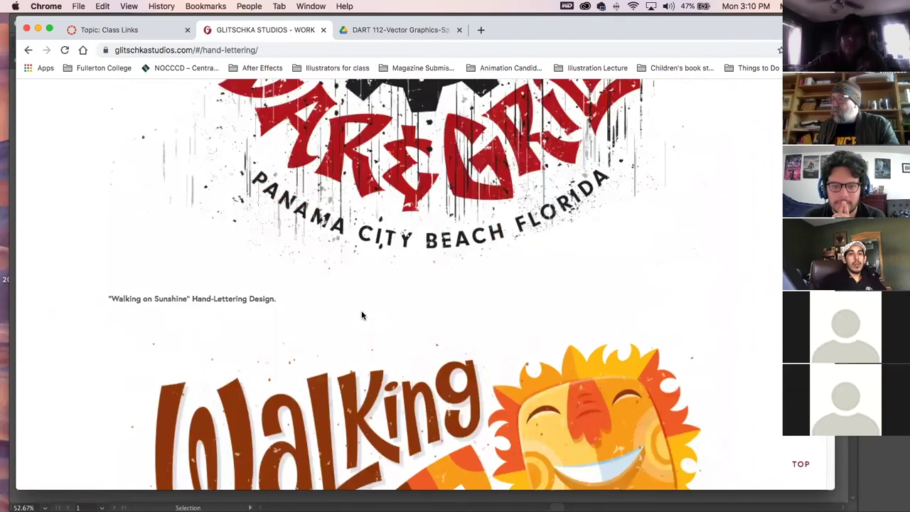
pyautogui.scroll(-2, 361, 315)
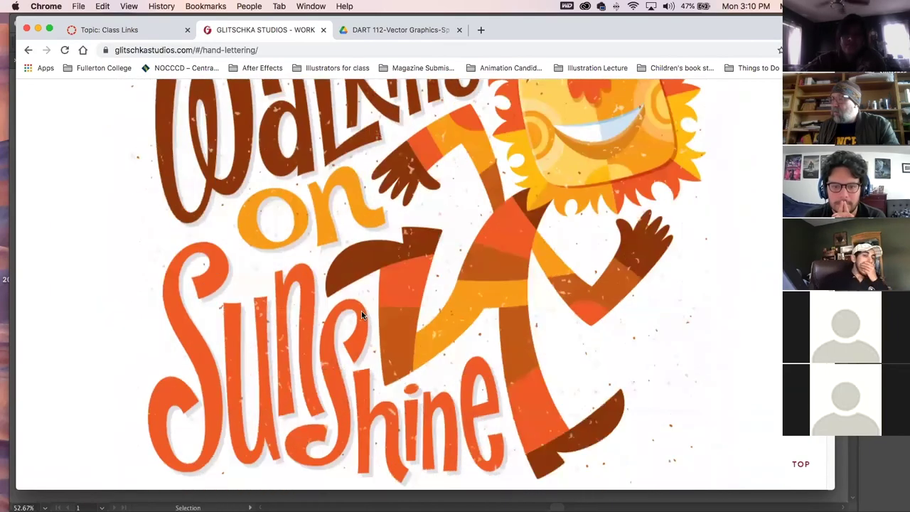
pyautogui.scroll(2, 361, 315)
pyautogui.scroll(-12, 361, 314)
pyautogui.scroll(-6, 362, 314)
pyautogui.scroll(3, 362, 314)
pyautogui.scroll(-1, 363, 315)
pyautogui.scroll(-15, 362, 314)
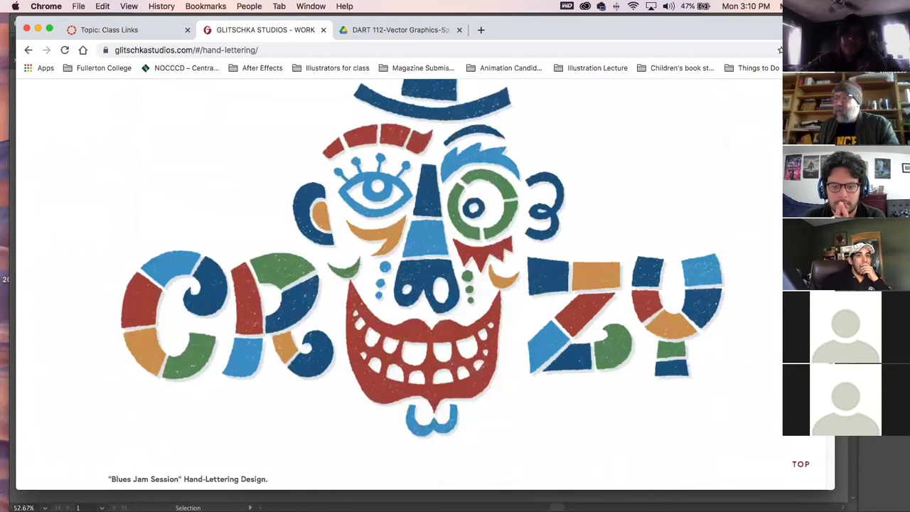
# Go back to the work grid and scroll down to projects like Helper, Walleye and The Naked Grape.
pyautogui.click(29, 51)
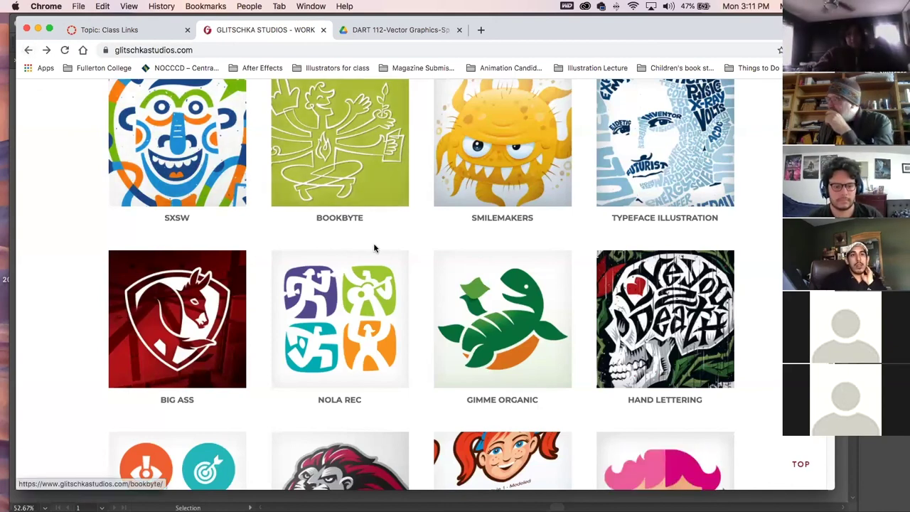
pyautogui.scroll(-5, 375, 247)
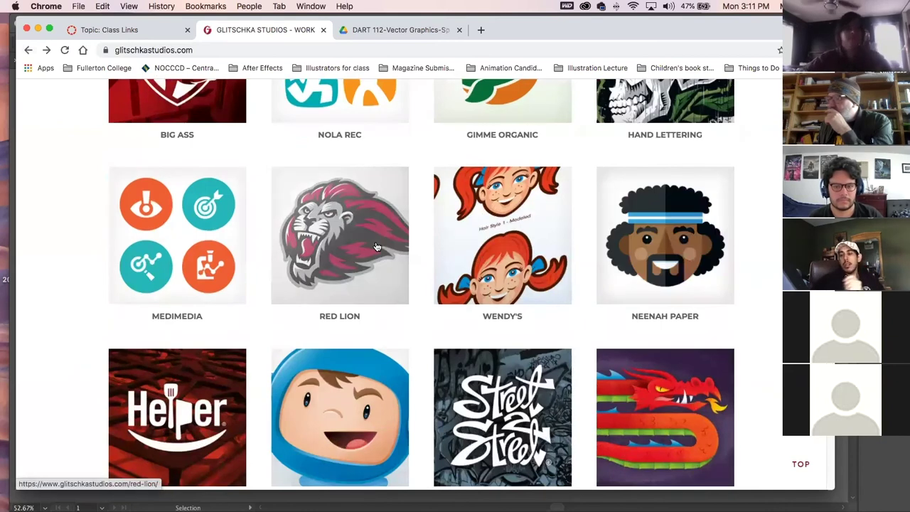
pyautogui.scroll(-3, 376, 247)
pyautogui.scroll(-4, 377, 247)
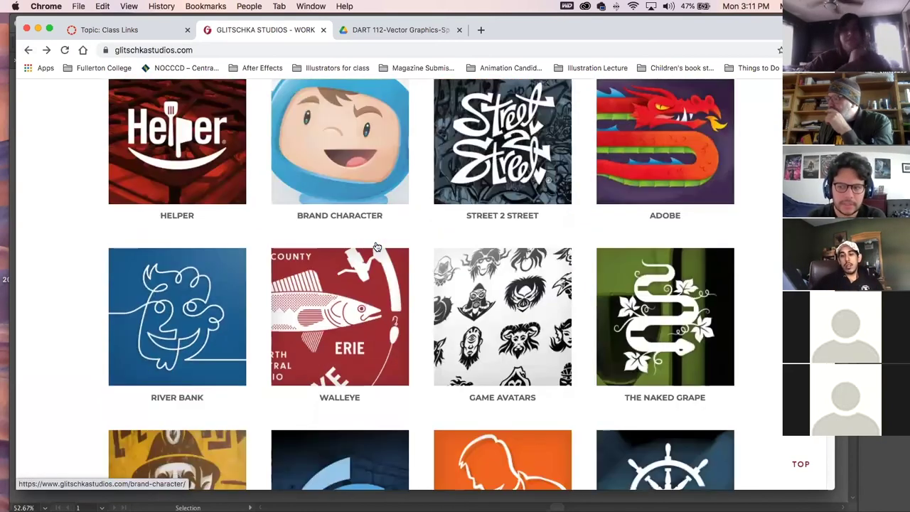
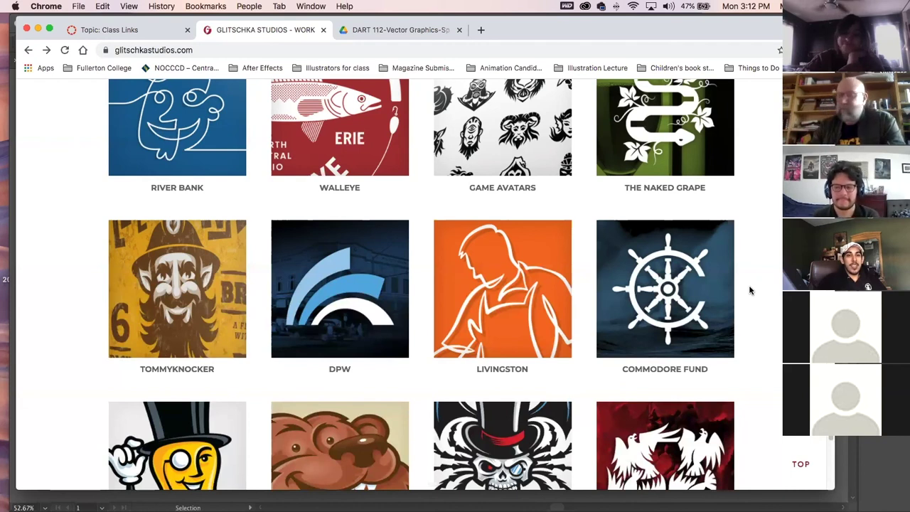
# Browse the Tommyknocker project page, then return to the Glitschka Studios portfolio grid.
pyautogui.click(179, 300)
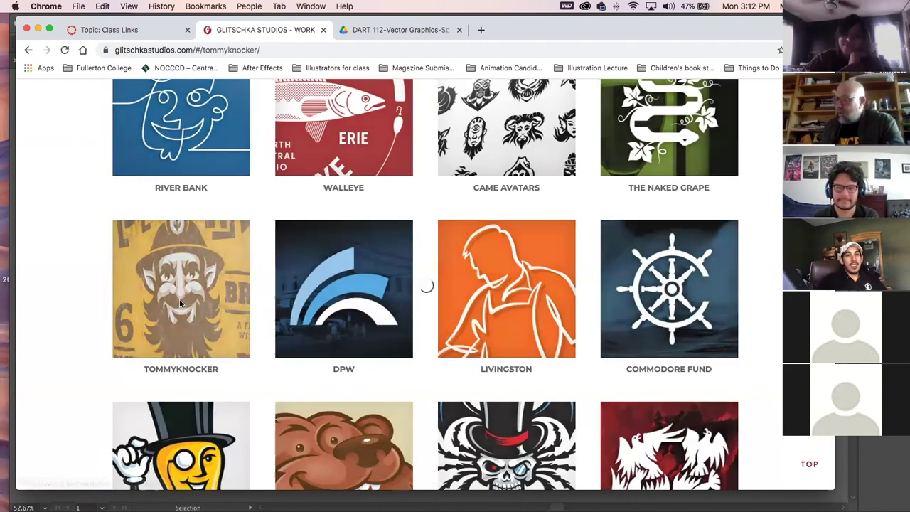
pyautogui.scroll(-5, 270, 335)
pyautogui.scroll(-15, 270, 338)
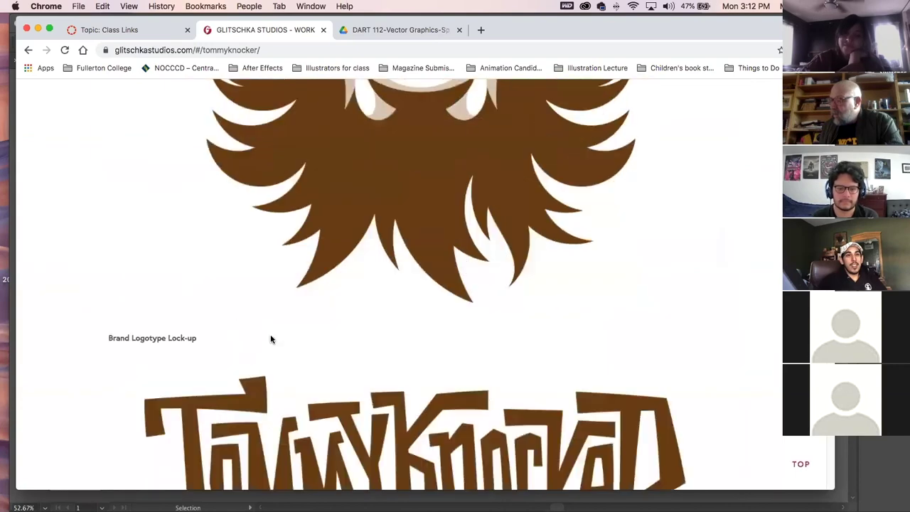
pyautogui.scroll(-10, 271, 339)
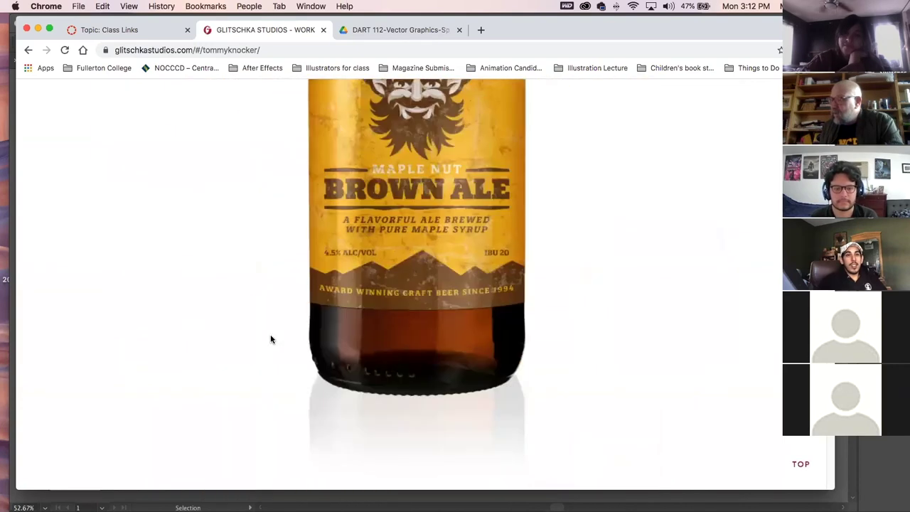
pyautogui.scroll(3, 270, 339)
pyautogui.scroll(-10, 270, 339)
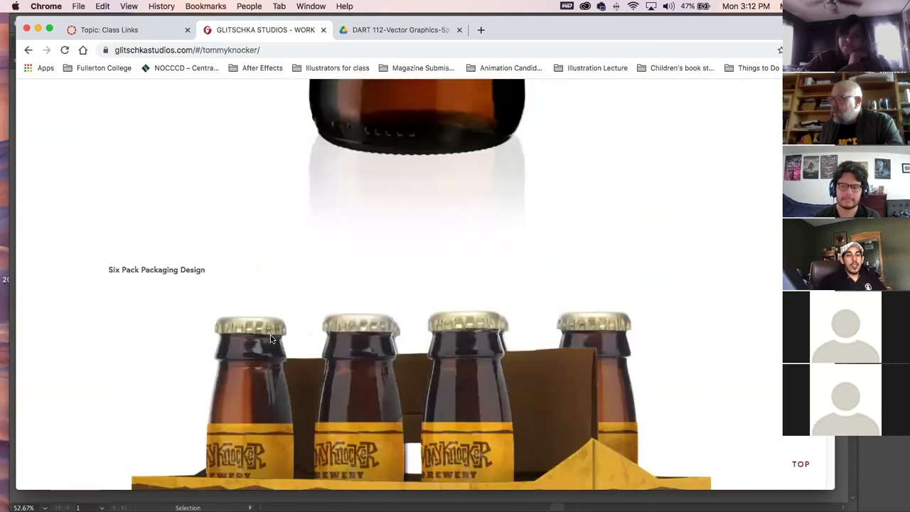
pyautogui.scroll(5, 272, 339)
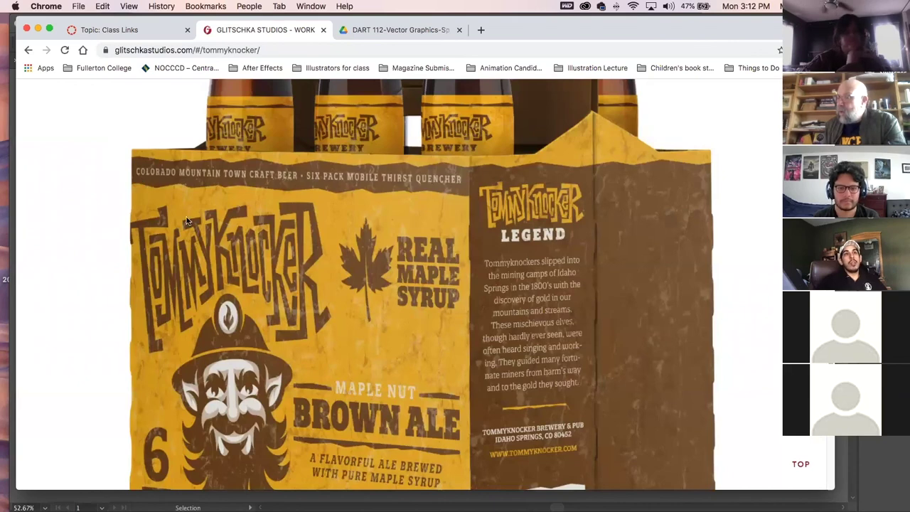
pyautogui.scroll(-8, 186, 221)
pyautogui.scroll(10, 183, 221)
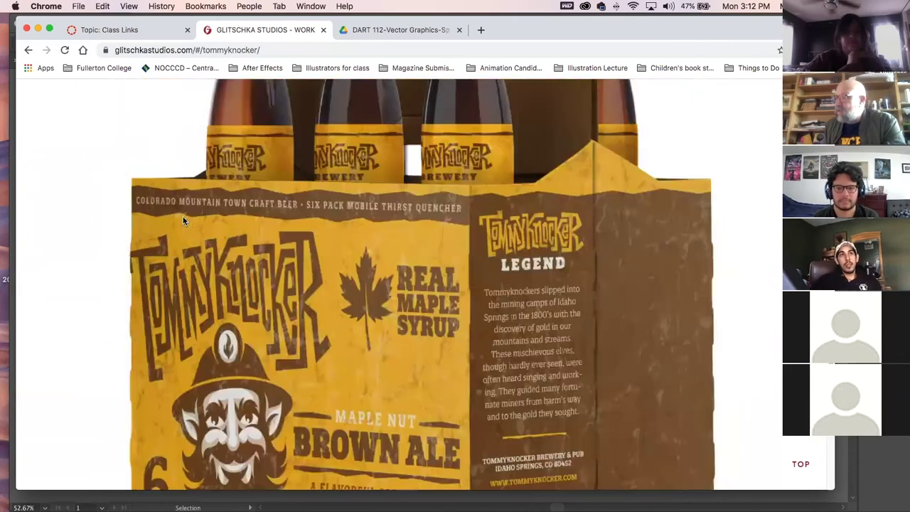
pyautogui.click(28, 52)
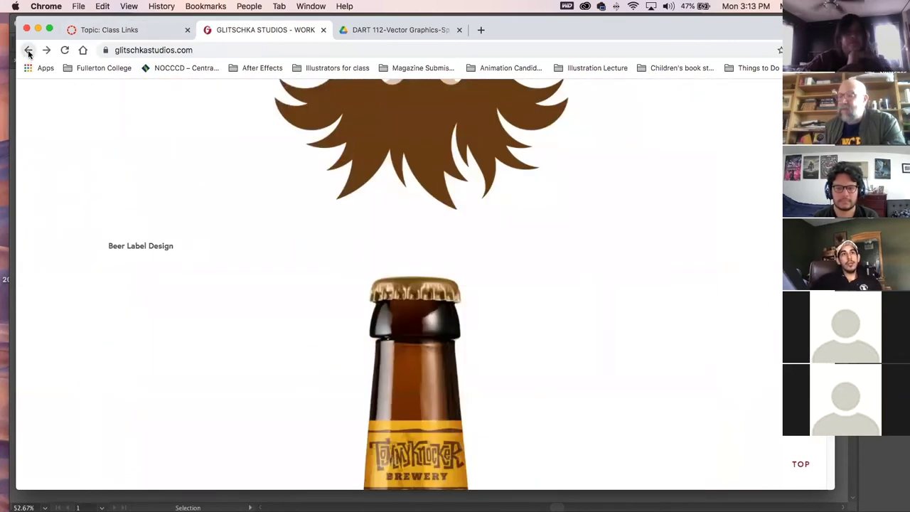
# View the Kusko and Tribal Design projects, returning to the portfolio grid after each.
pyautogui.scroll(-5, 289, 350)
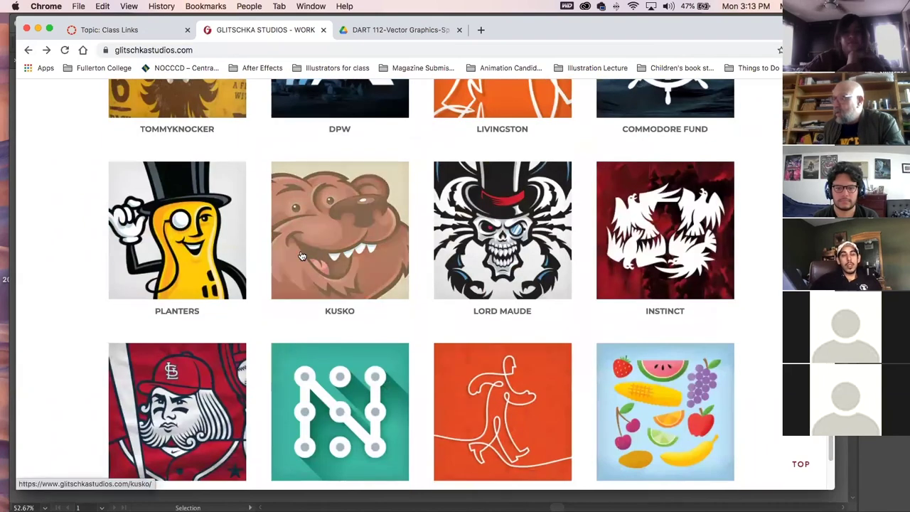
pyautogui.click(302, 288)
pyautogui.scroll(-5, 343, 333)
pyautogui.scroll(-5, 345, 333)
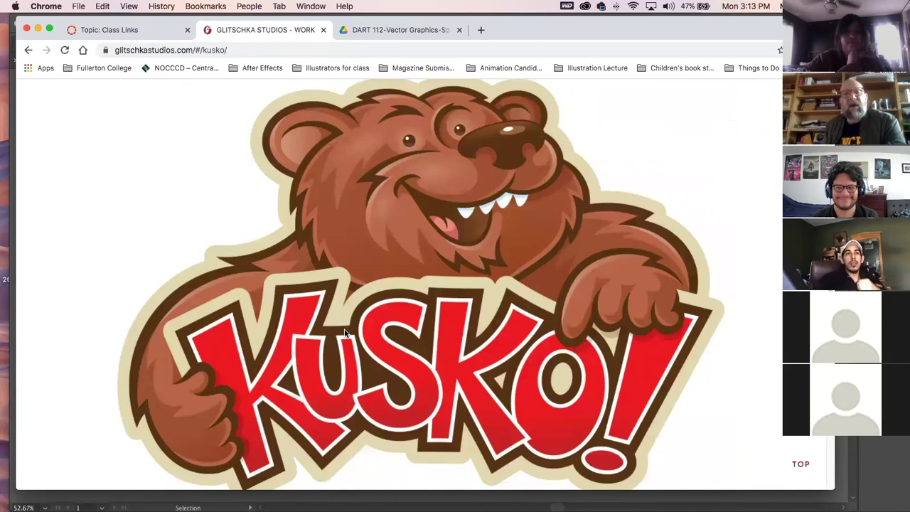
pyautogui.click(29, 52)
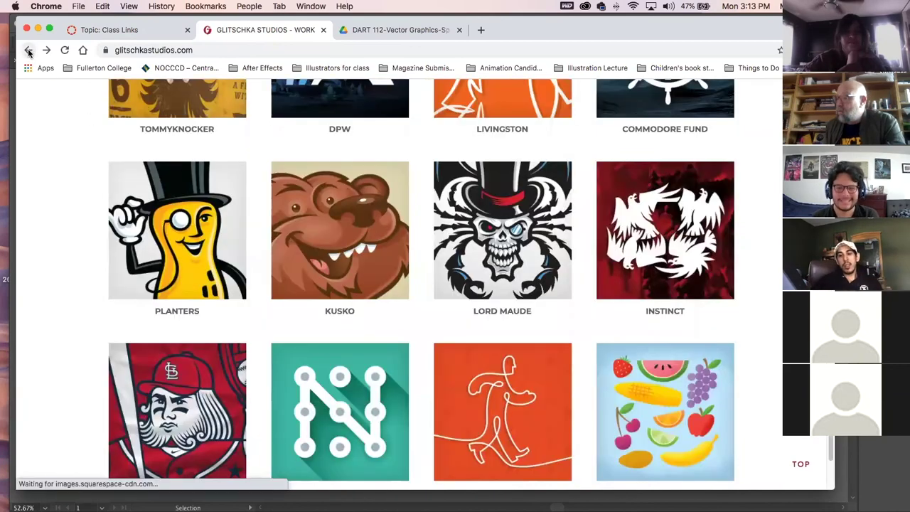
pyautogui.scroll(-5, 295, 354)
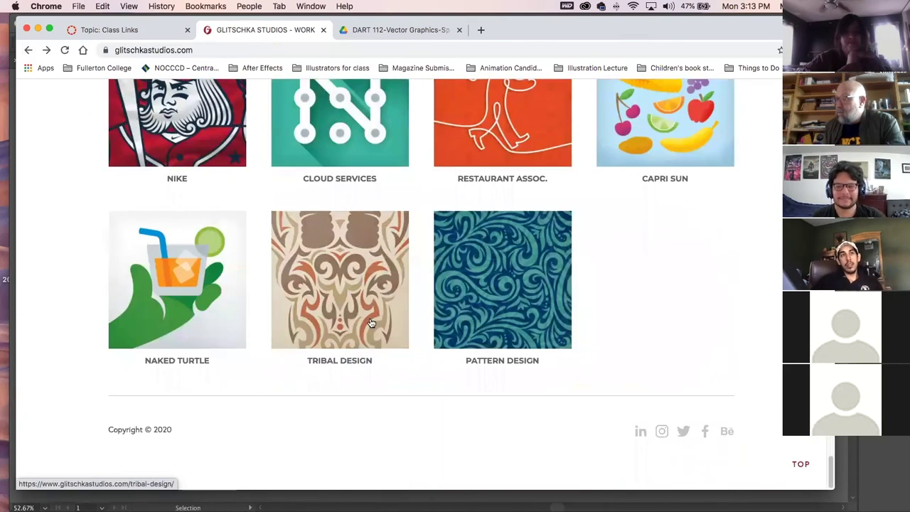
pyautogui.click(370, 324)
pyautogui.scroll(-5, 365, 334)
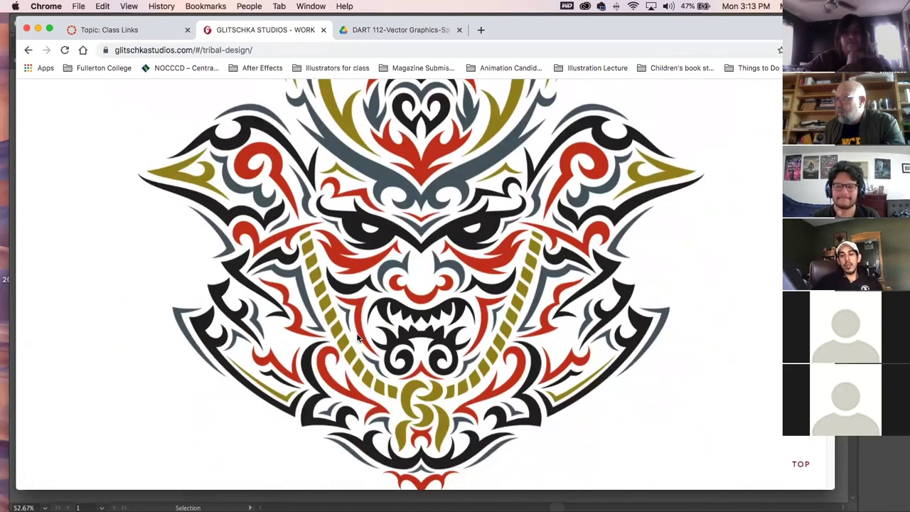
pyautogui.click(28, 50)
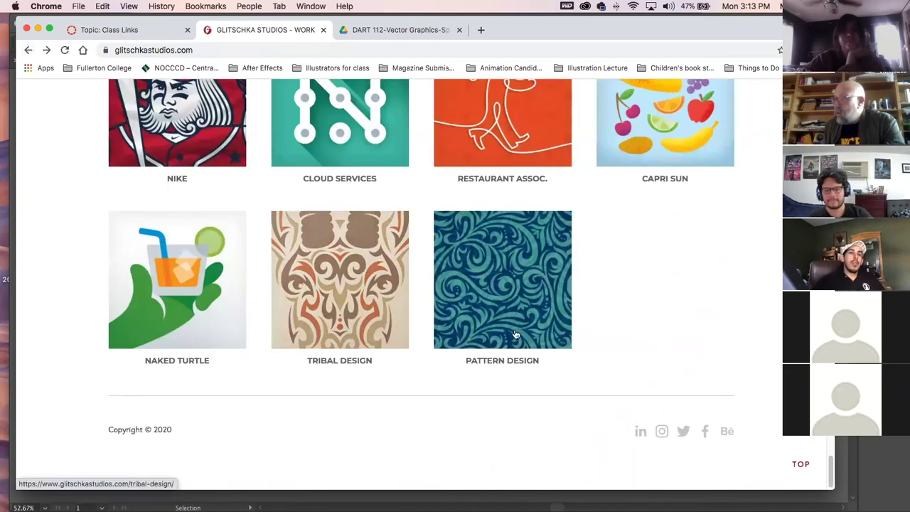
pyautogui.scroll(3, 530, 339)
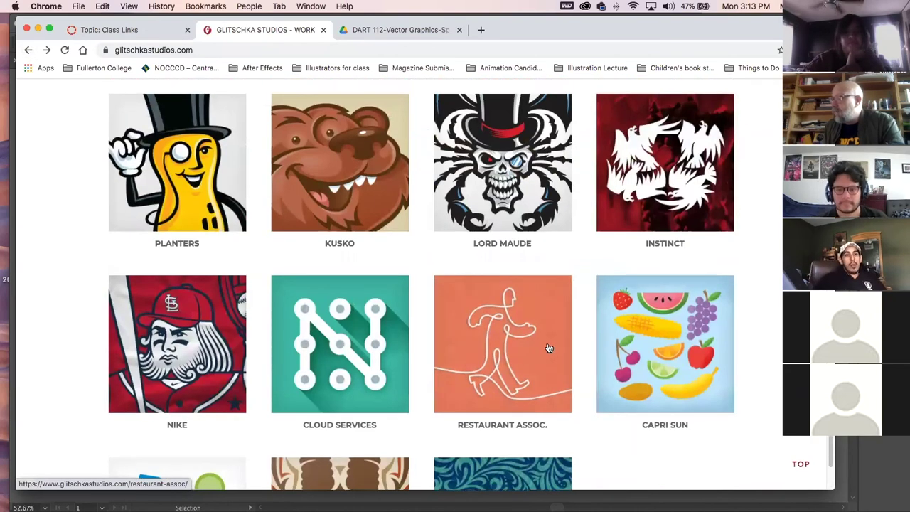
pyautogui.scroll(5, 549, 348)
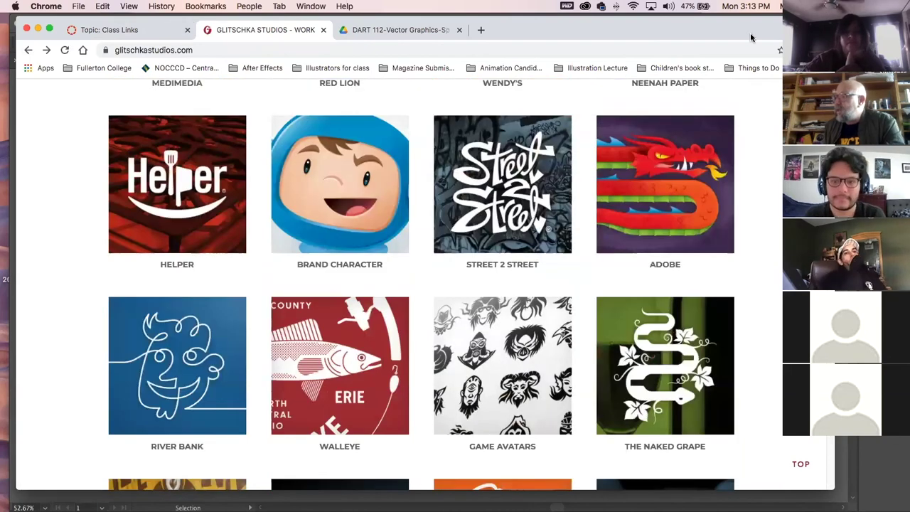
# Load Dribbble in place of the portfolio and keep the feed on Following shots.
pyautogui.moveTo(751, 37); pyautogui.dragTo(750, 59)
pyautogui.click(229, 72)
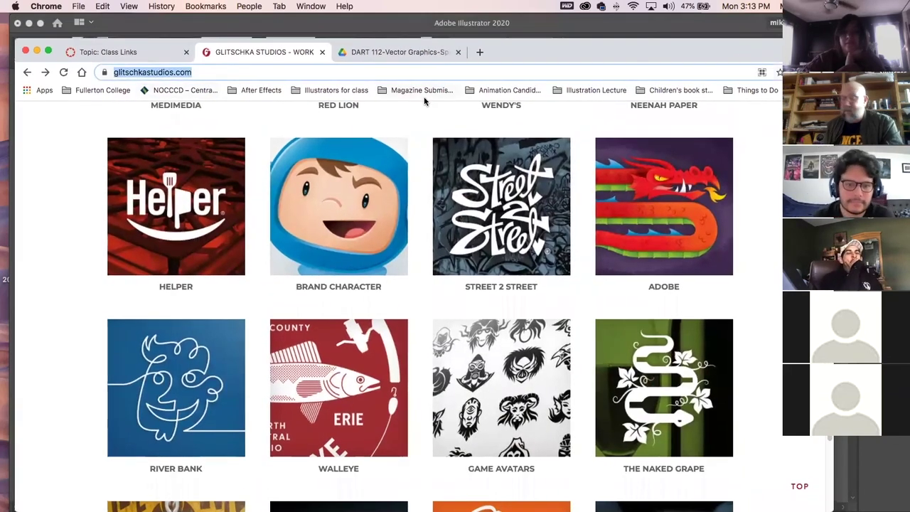
pyautogui.write('dri')
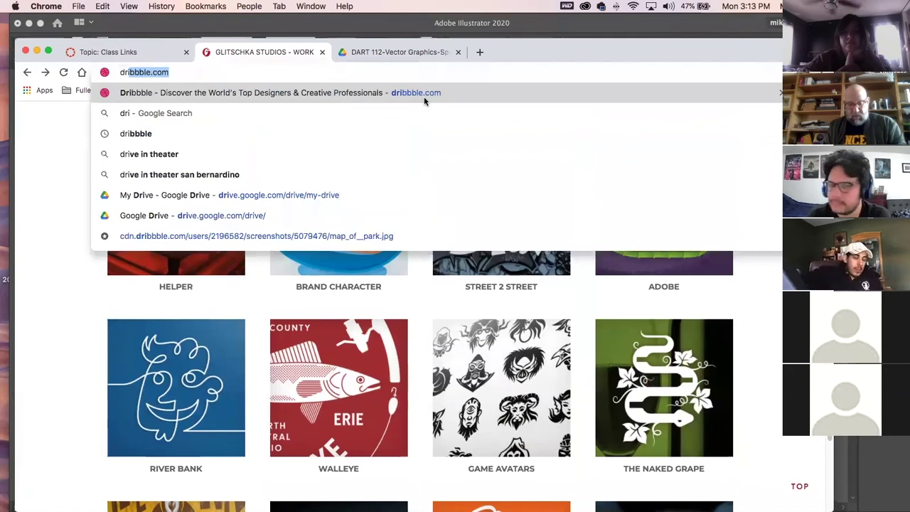
pyautogui.write('bbble')
pyautogui.press('Return')
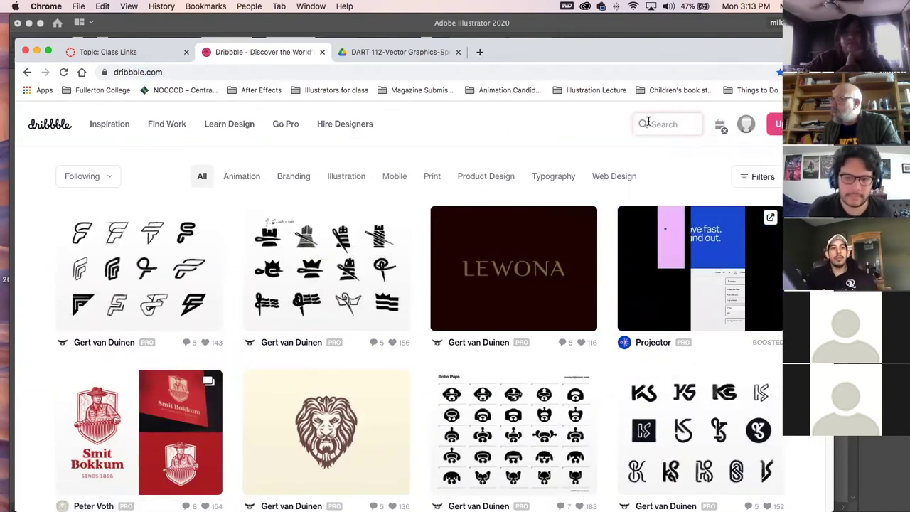
pyautogui.click(110, 185)
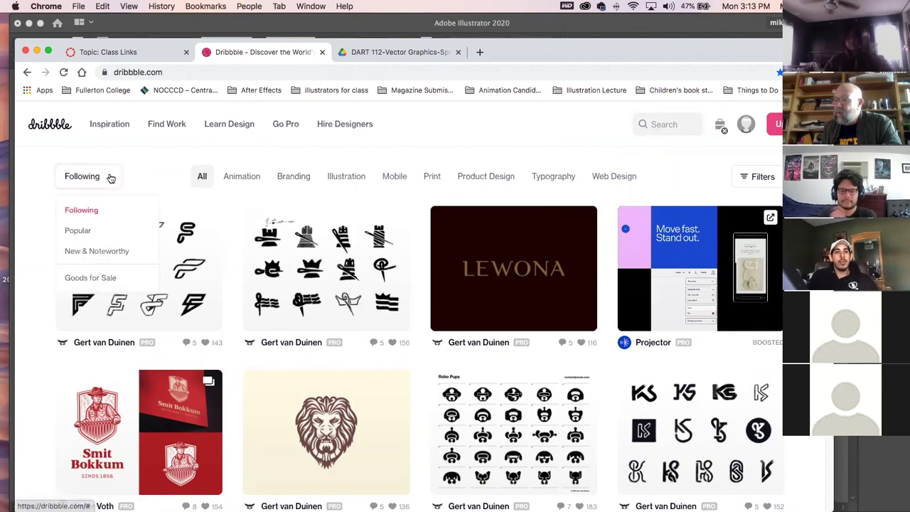
pyautogui.click(82, 212)
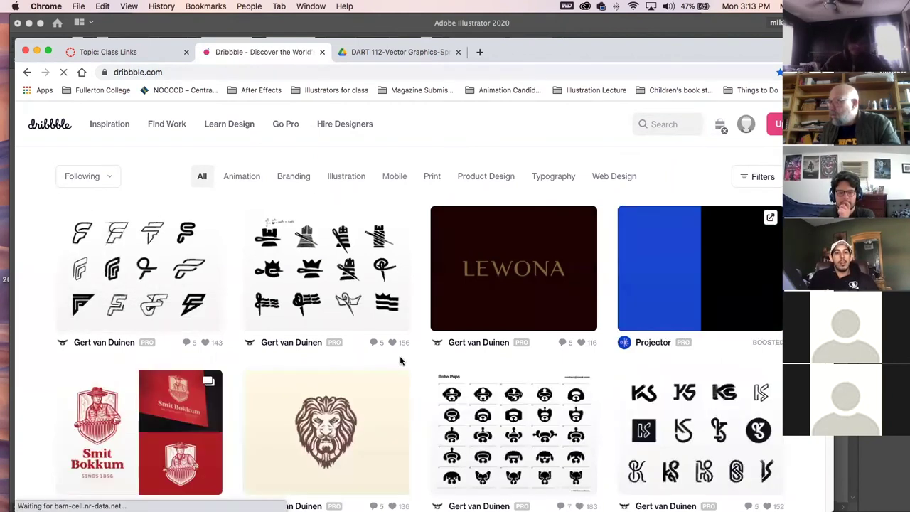
# Scroll down through the Following feed and back up to the top.
pyautogui.scroll(-10, 420, 305)
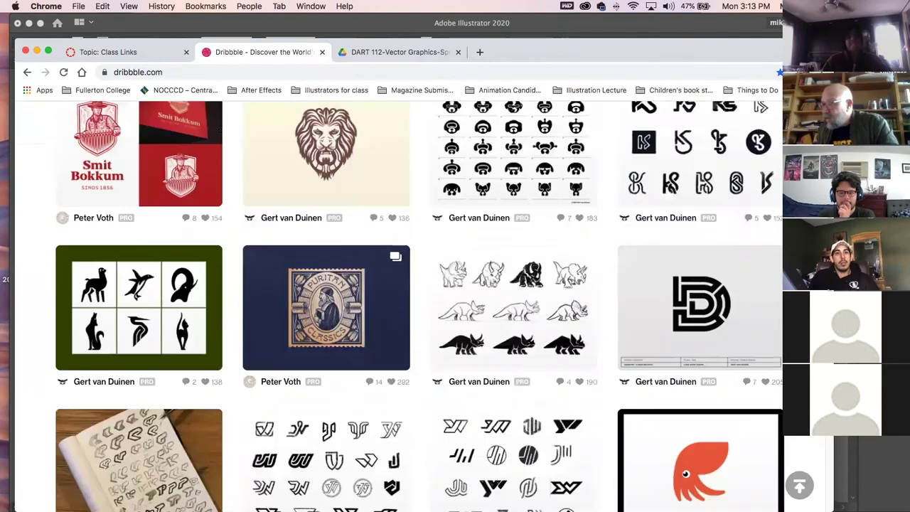
pyautogui.scroll(-8, 420, 306)
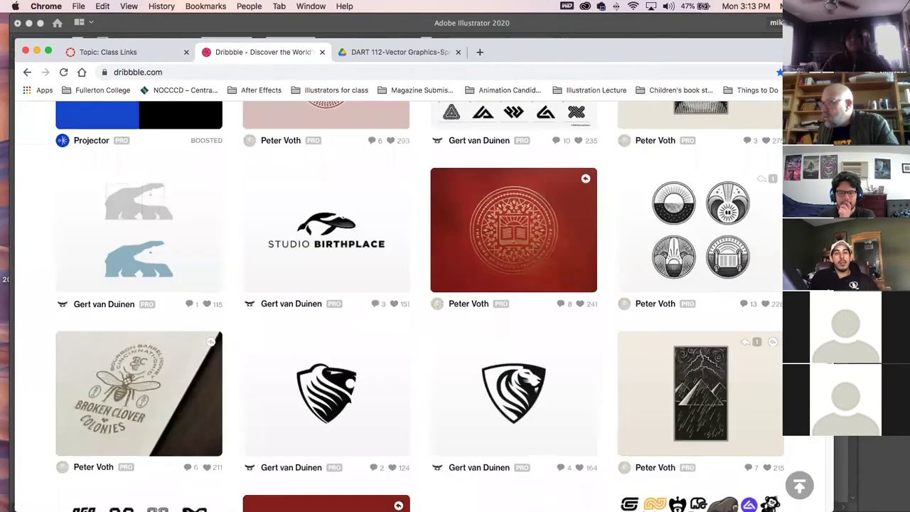
pyautogui.scroll(-3, 419, 306)
pyautogui.scroll(-9, 420, 306)
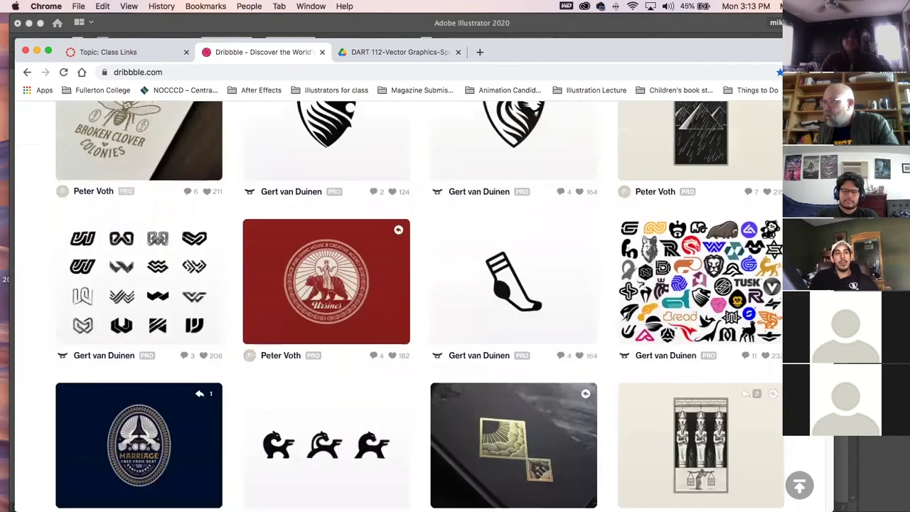
pyautogui.scroll(-12, 419, 306)
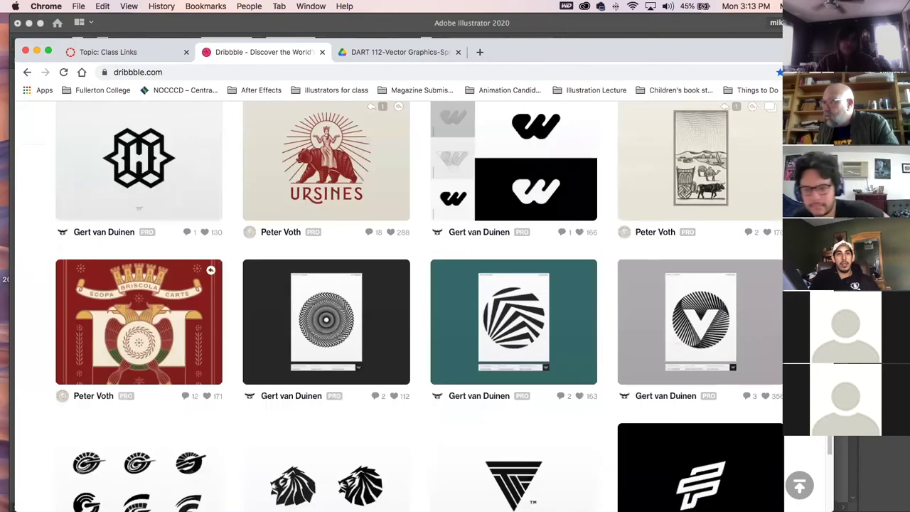
pyautogui.scroll(-10, 419, 306)
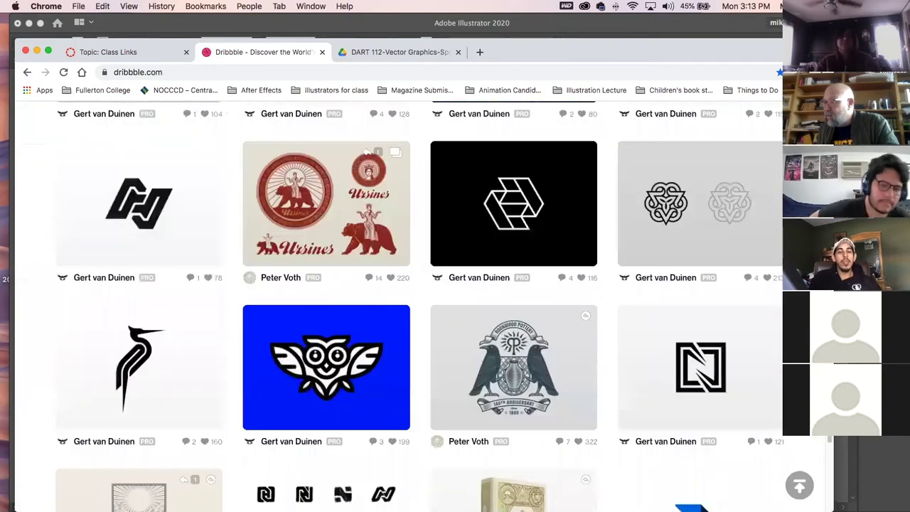
pyautogui.scroll(10, 420, 306)
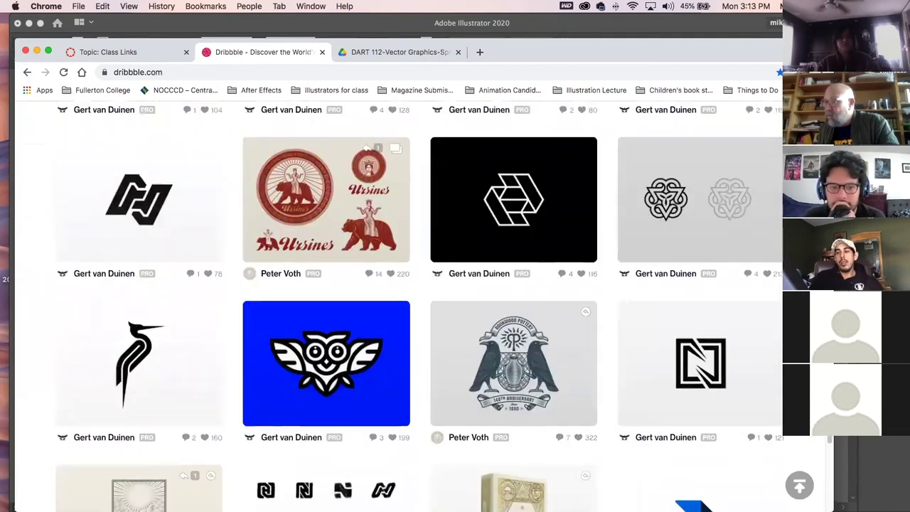
pyautogui.scroll(15, 419, 305)
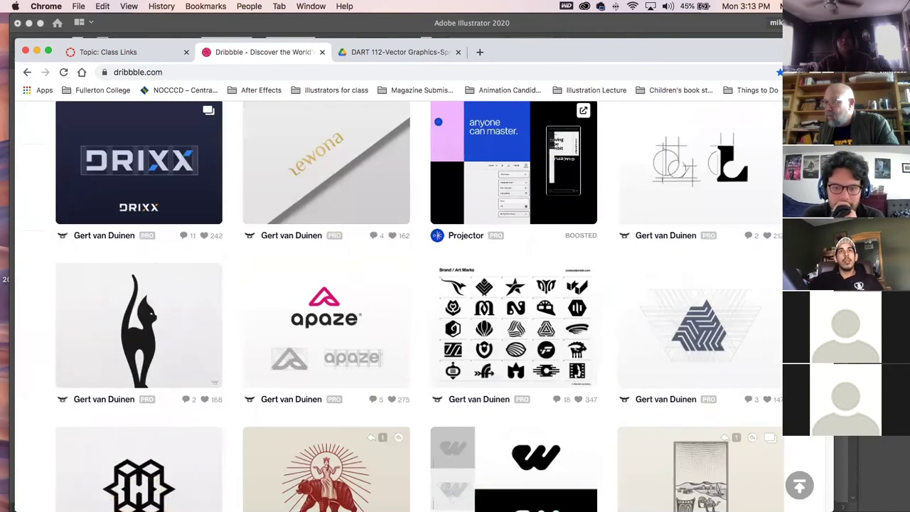
pyautogui.scroll(15, 419, 305)
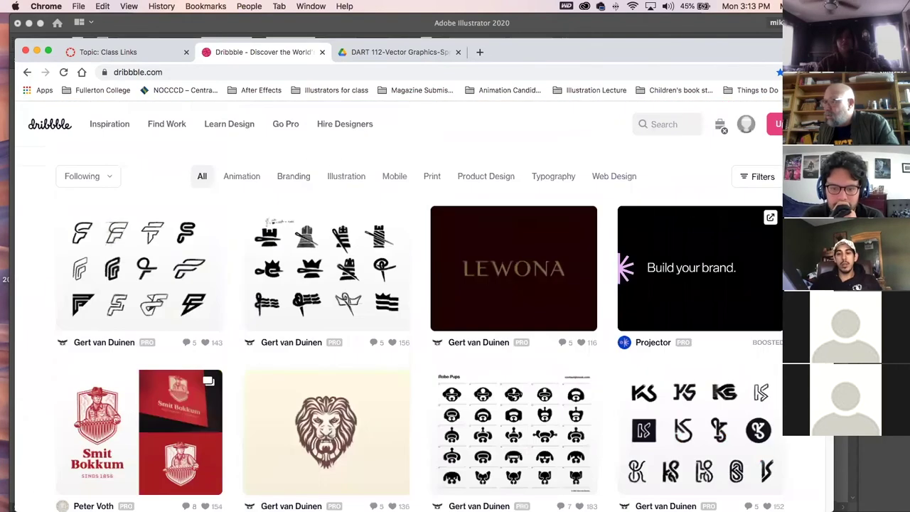
# Filter the feed to Illustration shots and view the Ghostbusters car illustration.
pyautogui.click(334, 179)
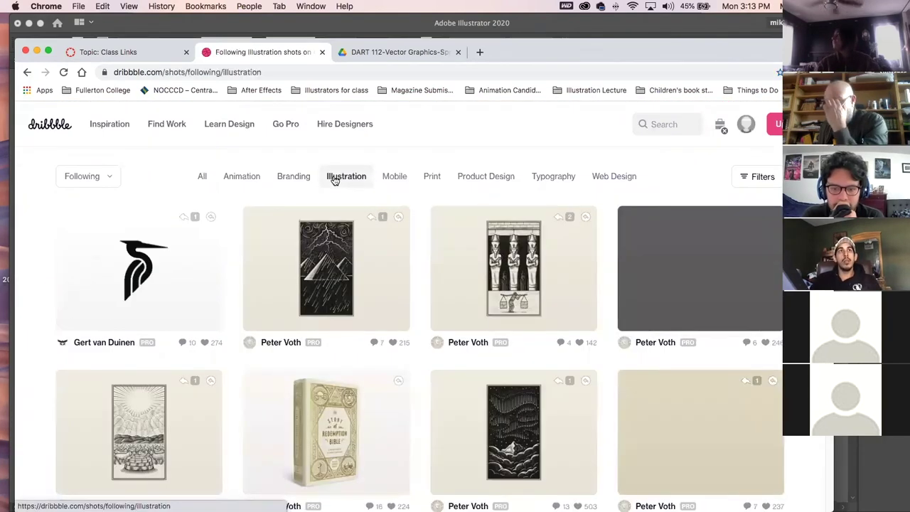
pyautogui.scroll(-5, 510, 308)
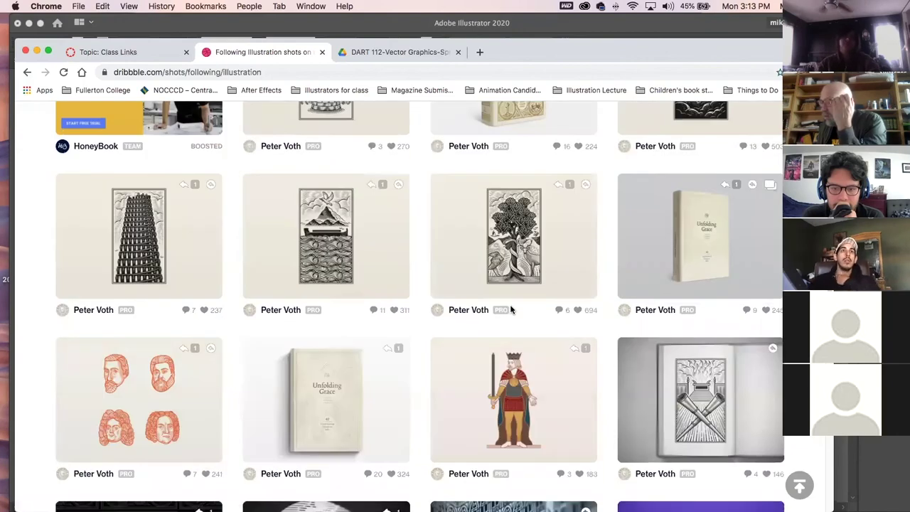
pyautogui.scroll(-8, 510, 309)
pyautogui.click(517, 215)
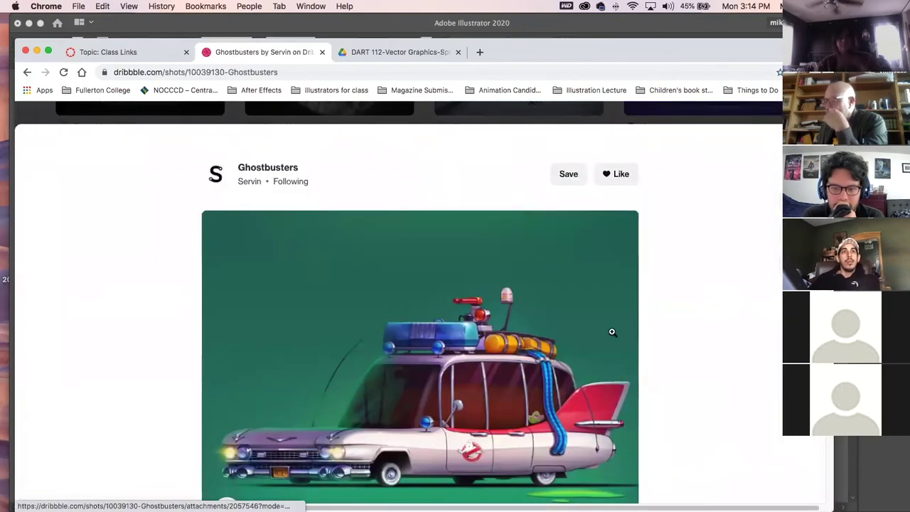
pyautogui.scroll(-3, 611, 331)
pyautogui.scroll(1, 550, 371)
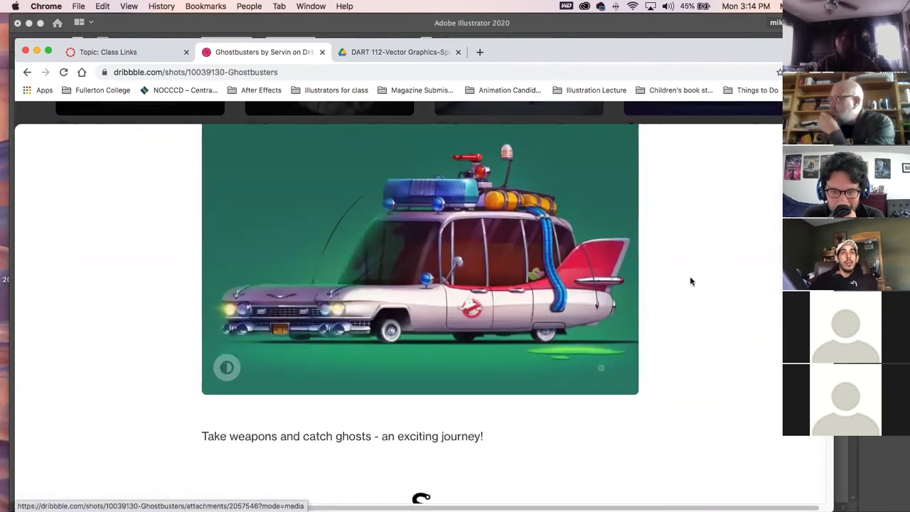
pyautogui.scroll(2, 526, 318)
# Go to the artist's profile and view the GM TDH Speed bus illustration.
pyautogui.click(242, 184)
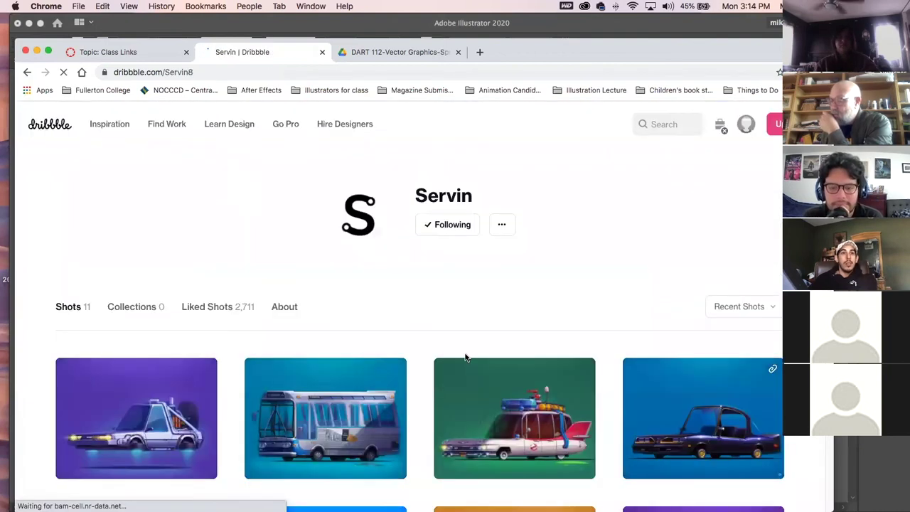
pyautogui.click(331, 427)
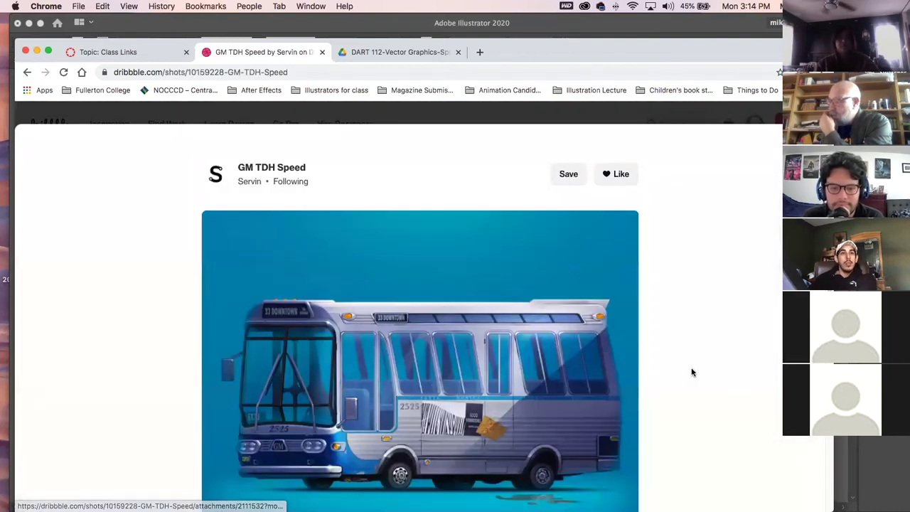
pyautogui.scroll(-1, 692, 372)
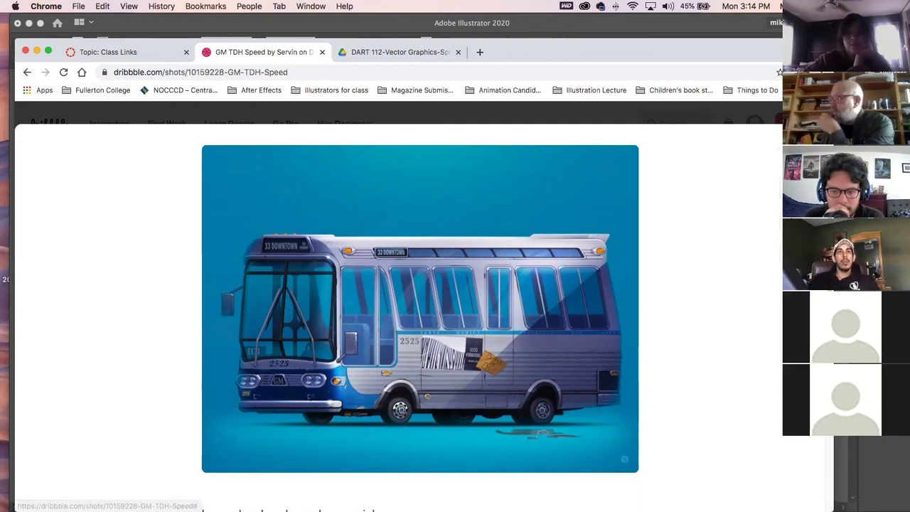
pyautogui.scroll(-3, 503, 366)
pyautogui.scroll(-2, 502, 367)
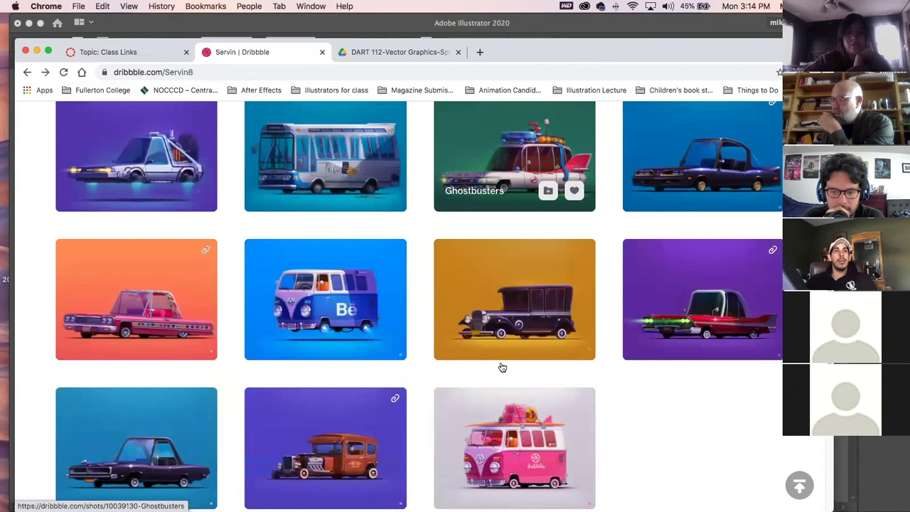
# View the Gypsy Rose Lowrider car illustration, then close it to return to the profile.
pyautogui.click(162, 278)
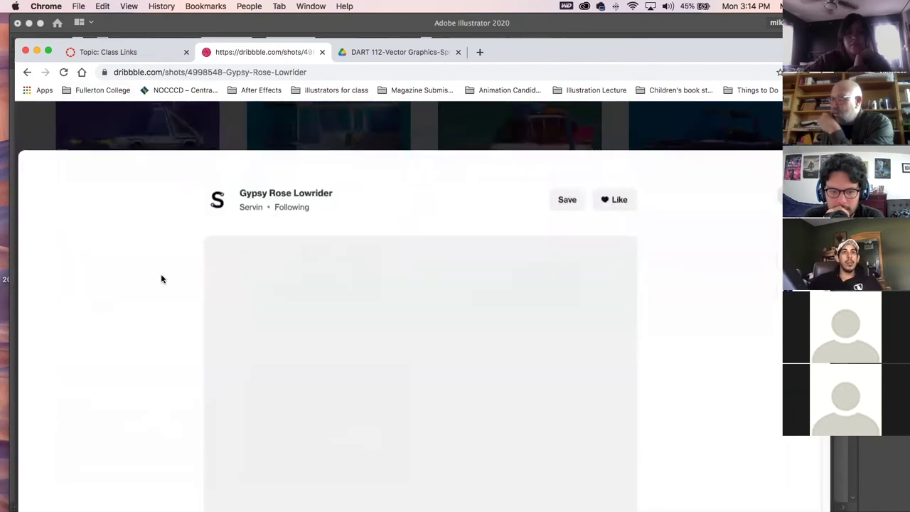
pyautogui.scroll(-1, 727, 398)
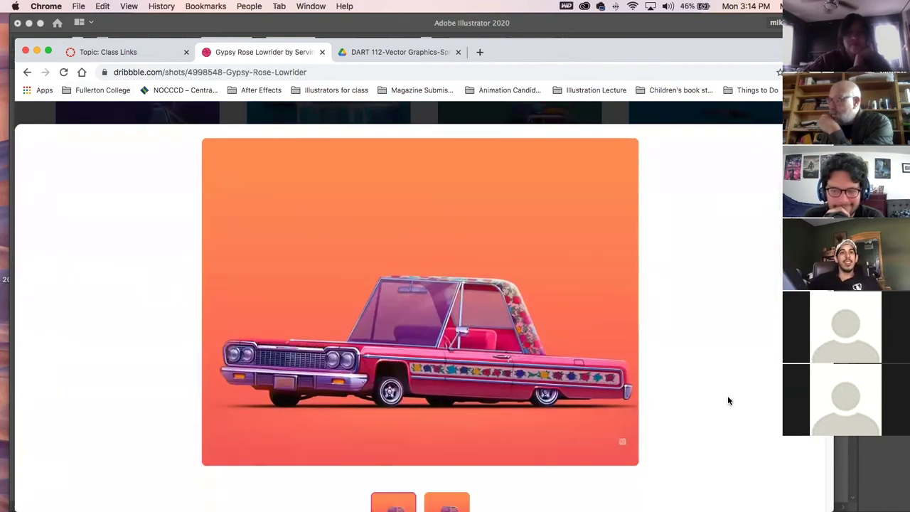
pyautogui.scroll(-2, 722, 400)
pyautogui.scroll(-1, 722, 399)
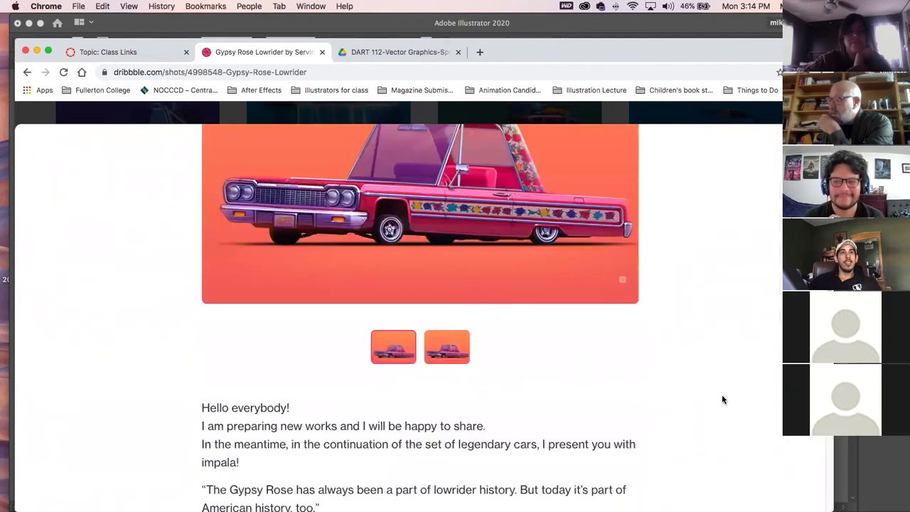
pyautogui.scroll(2, 722, 400)
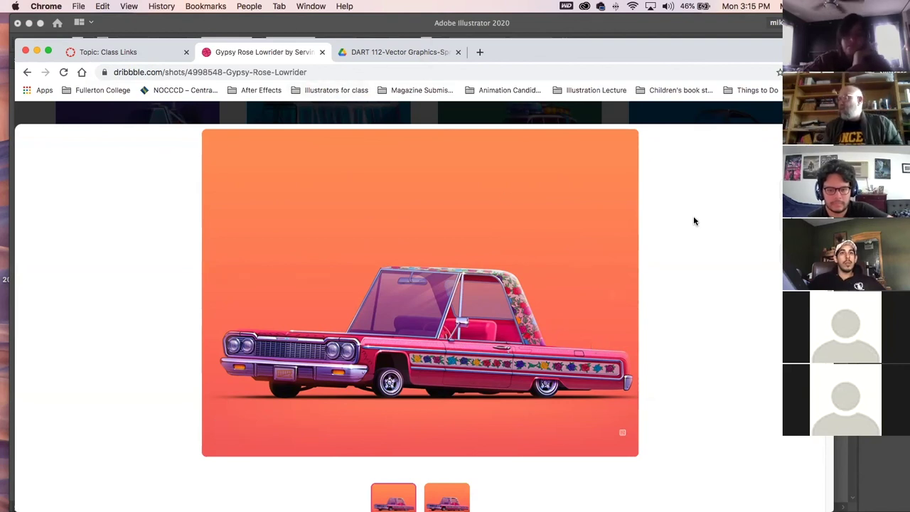
pyautogui.scroll(2, 694, 221)
pyautogui.click(814, 112)
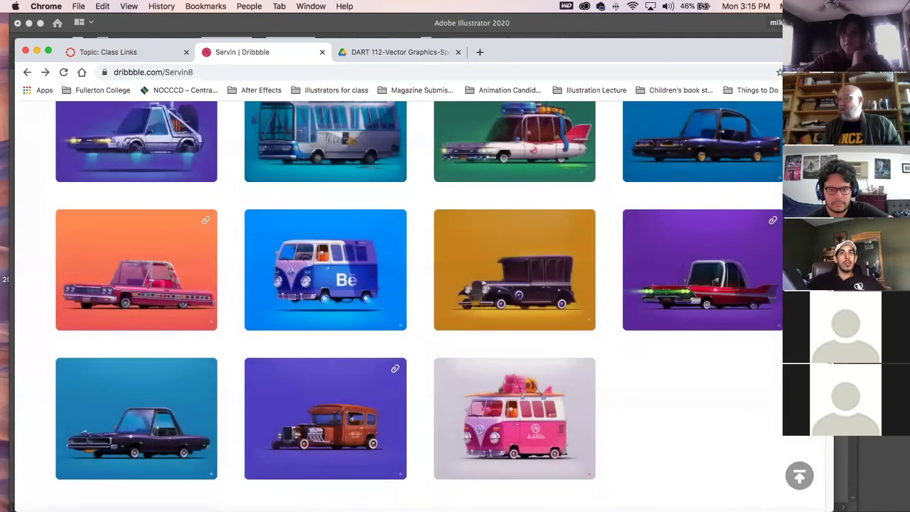
pyautogui.scroll(5, 416, 230)
pyautogui.moveTo(103, 123)
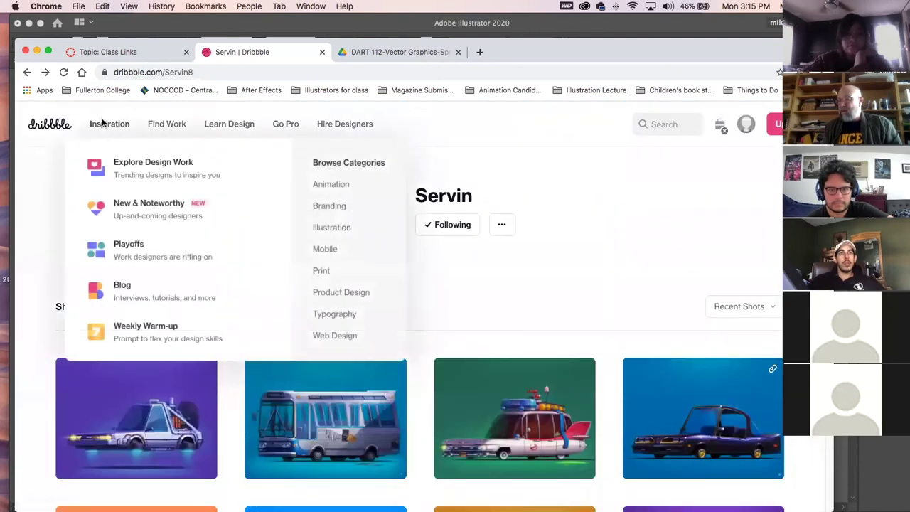
# Search Dribbble for 'forest' and look through the campfire shot.
pyautogui.click(51, 125)
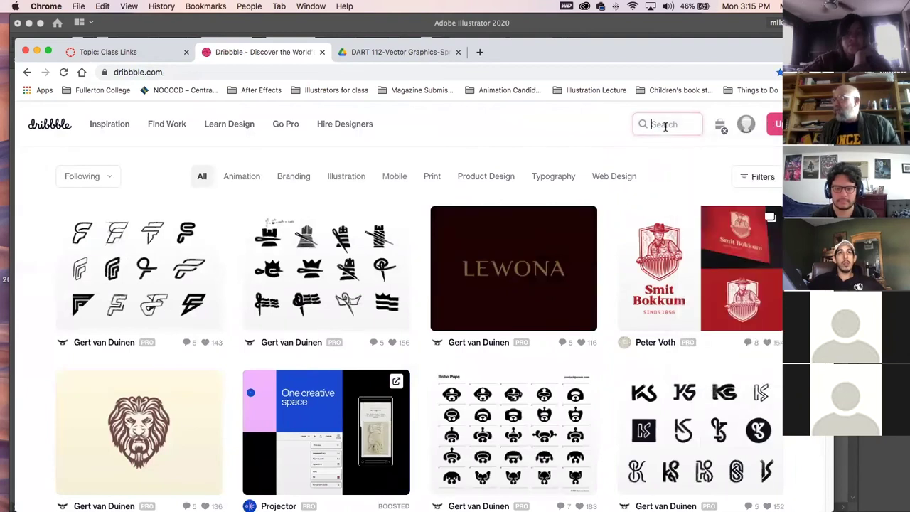
pyautogui.write('fore')
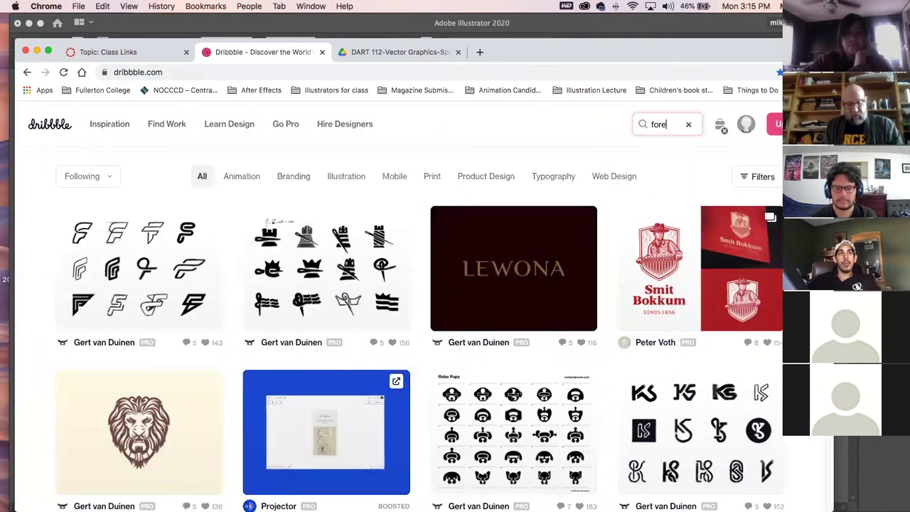
pyautogui.write('st')
pyautogui.press('Return')
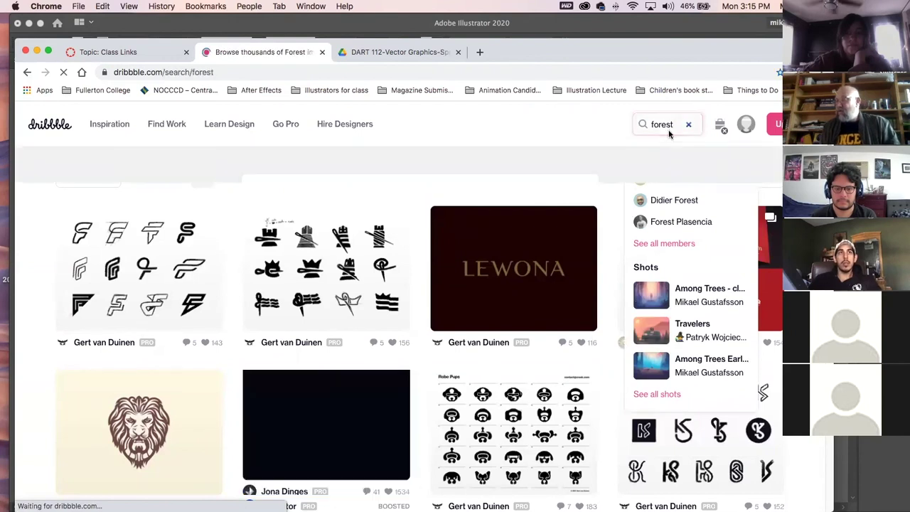
pyautogui.scroll(-5, 608, 185)
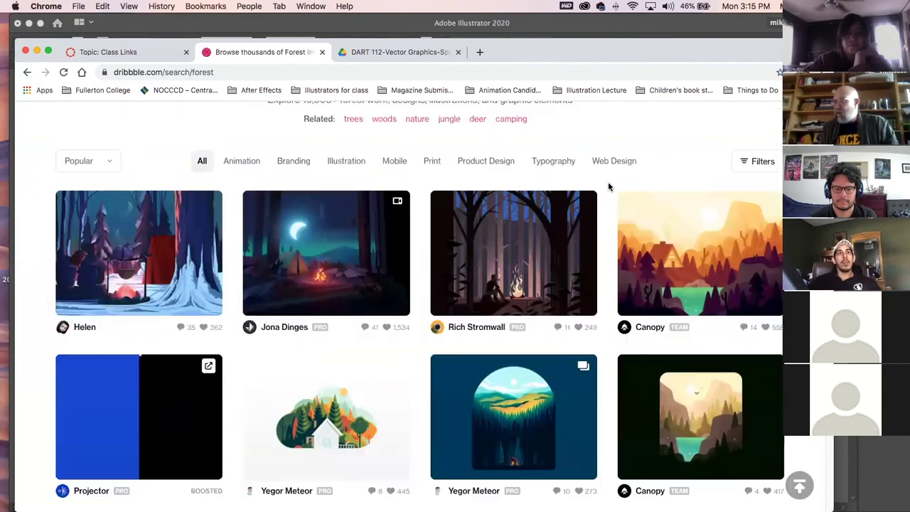
pyautogui.click(336, 252)
pyautogui.scroll(-2, 664, 298)
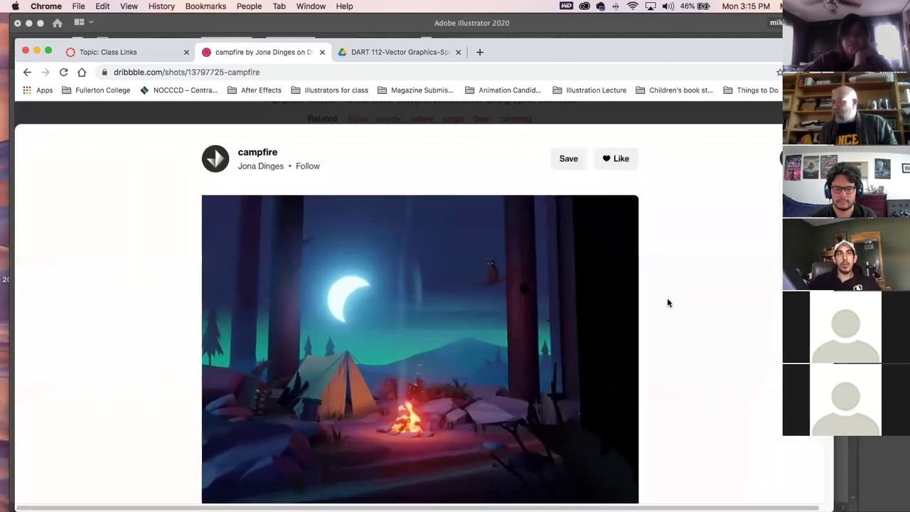
pyautogui.scroll(-3, 667, 303)
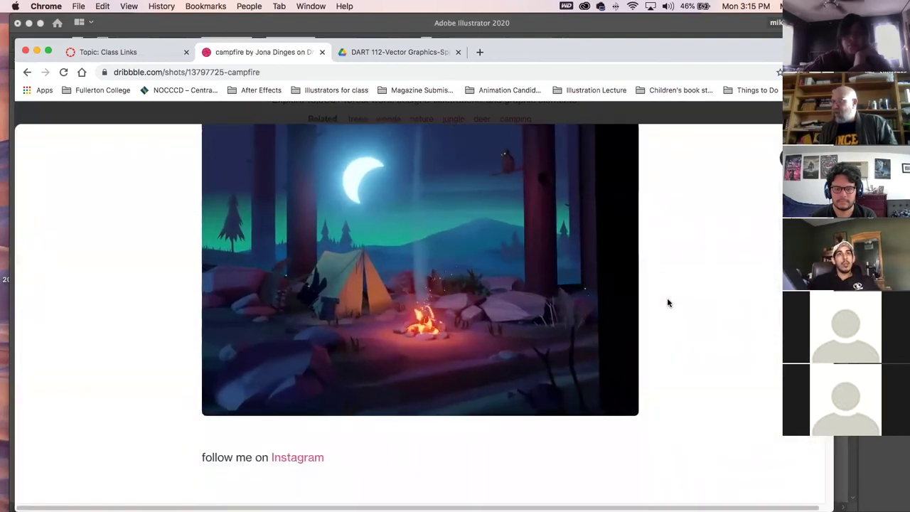
pyautogui.scroll(1, 668, 303)
# Return to the forest results and open the Two Dots – Fairy Tale Map shot.
pyautogui.click(27, 72)
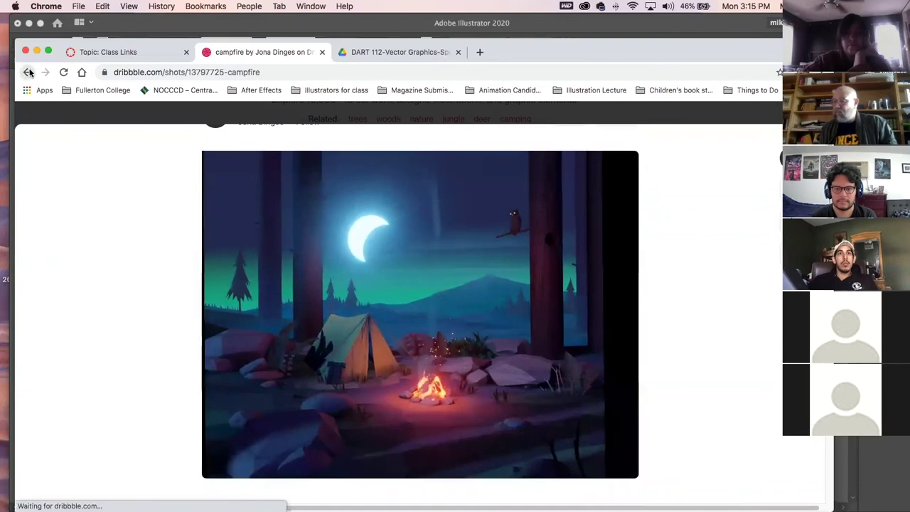
pyautogui.scroll(-3, 605, 376)
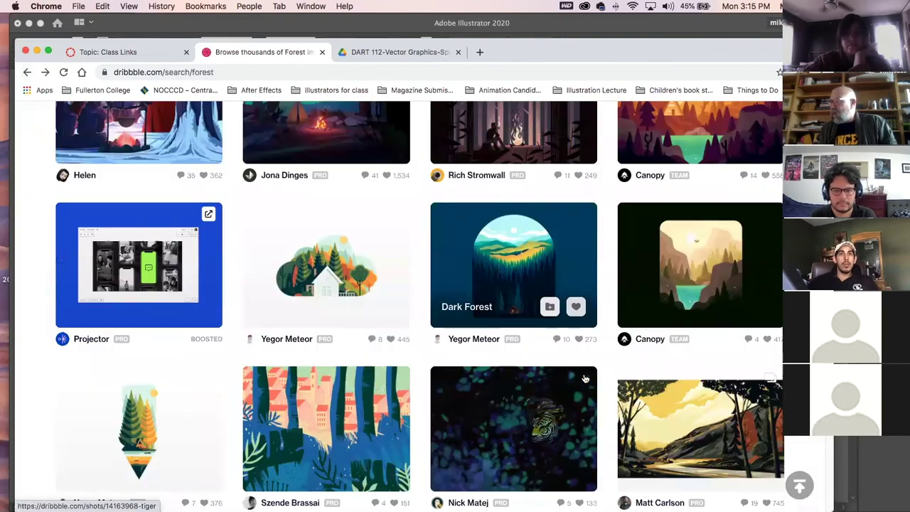
pyautogui.scroll(-10, 584, 379)
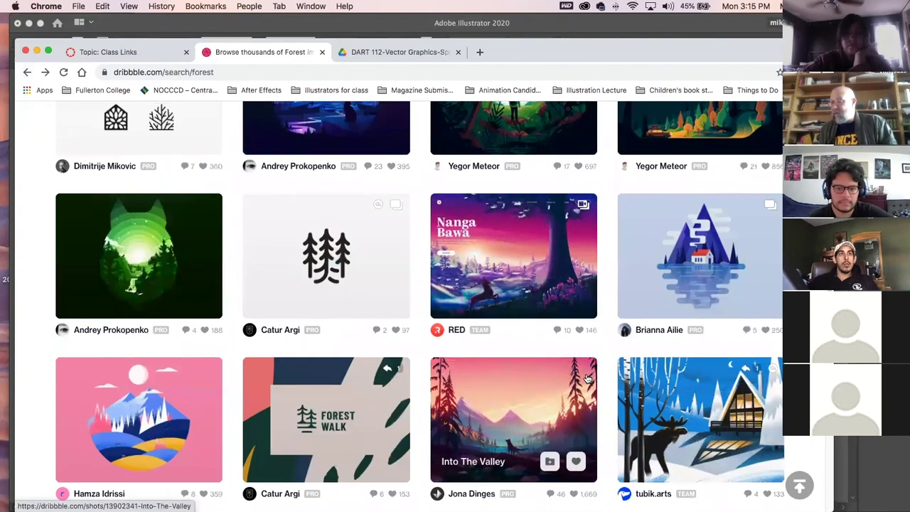
pyautogui.scroll(-4, 587, 378)
pyautogui.click(589, 379)
pyautogui.scroll(-3, 580, 382)
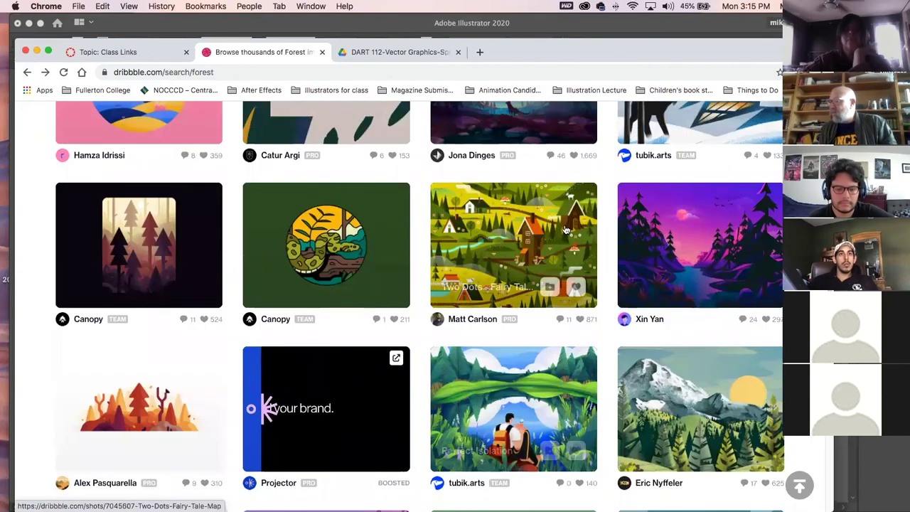
pyautogui.scroll(-2, 642, 399)
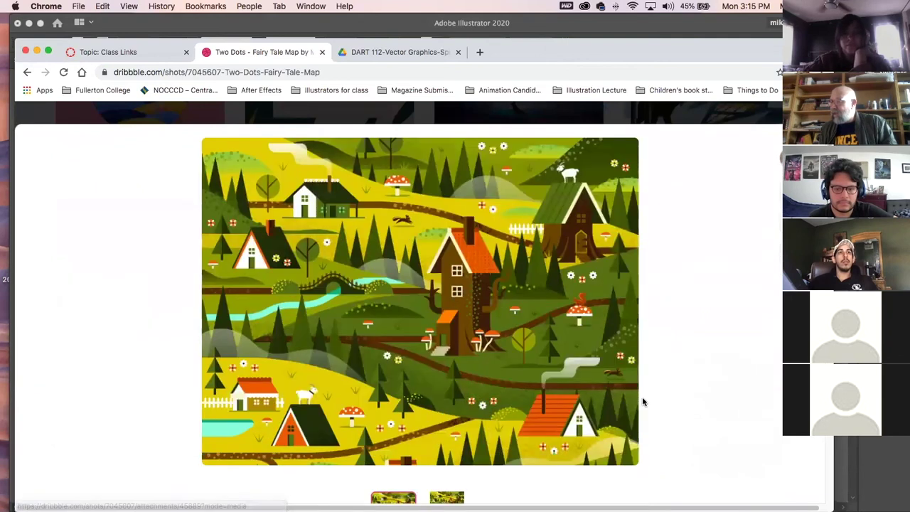
pyautogui.scroll(1, 645, 404)
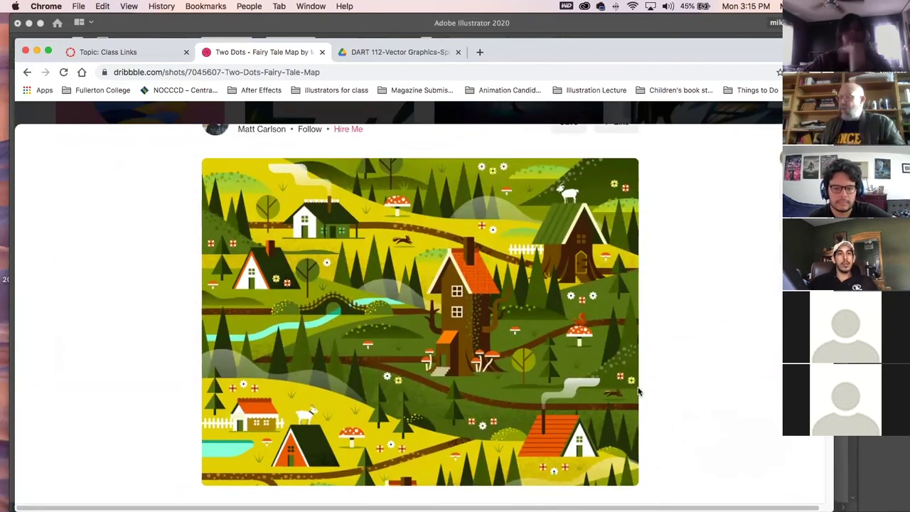
pyautogui.click(335, 72)
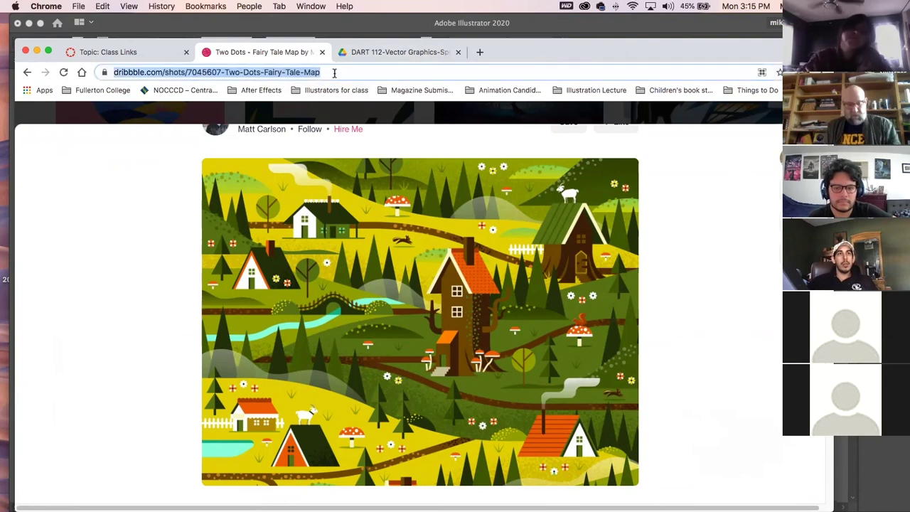
# Search the web for 'thedieline' and open the Dieline website.
pyautogui.write('thedie')
pyautogui.press('BackSpace')
pyautogui.write('line')
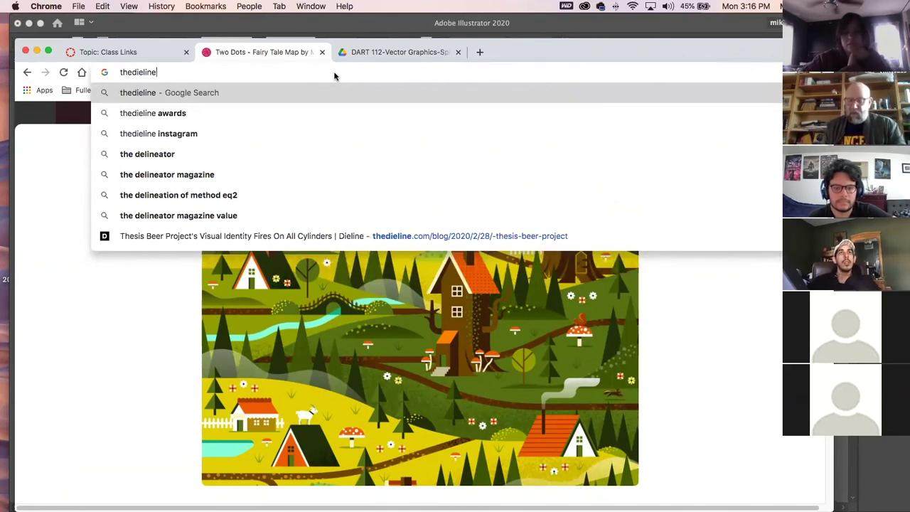
pyautogui.press('Return')
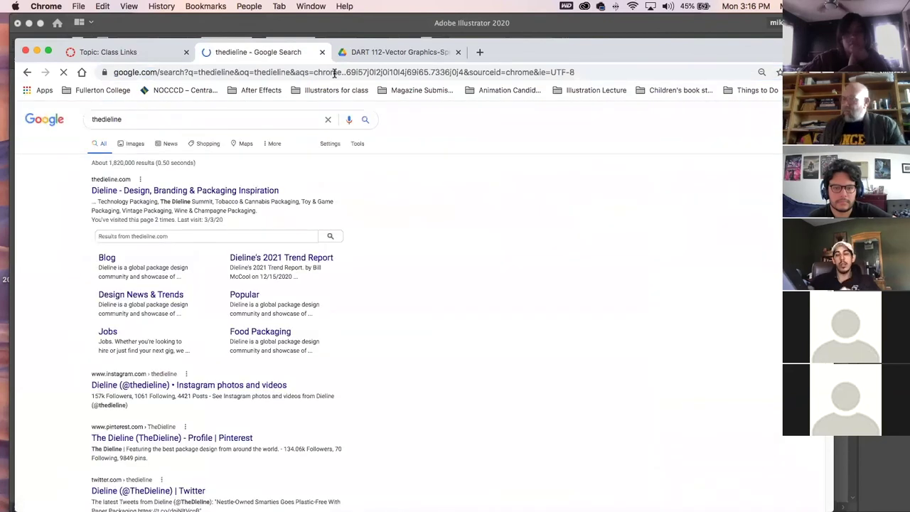
pyautogui.click(189, 193)
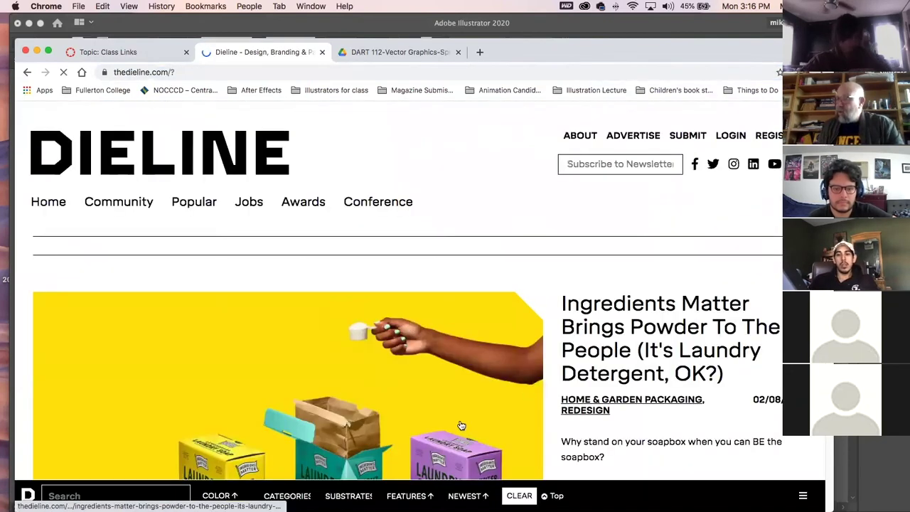
# Scroll the Dieline homepage's recent packaging articles and dismiss the newsletter signup panel.
pyautogui.scroll(-5, 463, 422)
pyautogui.scroll(-5, 463, 423)
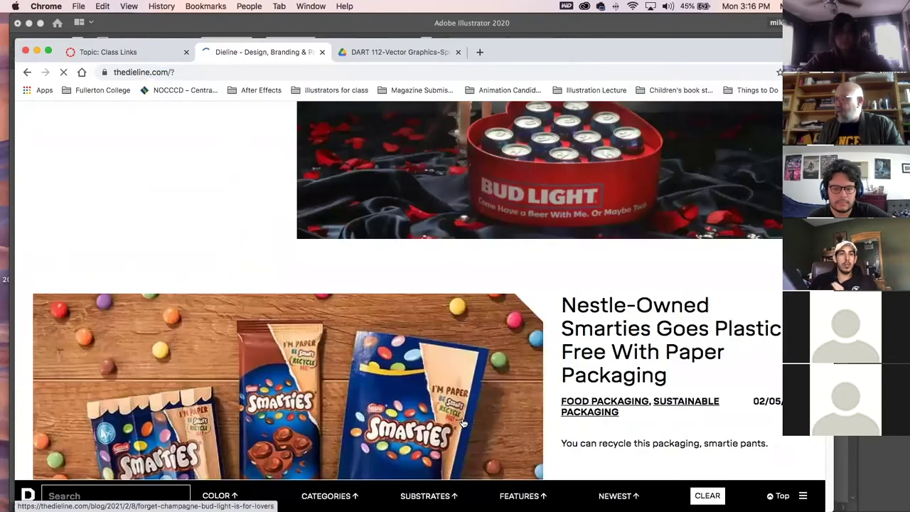
pyautogui.scroll(-5, 467, 419)
pyautogui.scroll(-15, 467, 423)
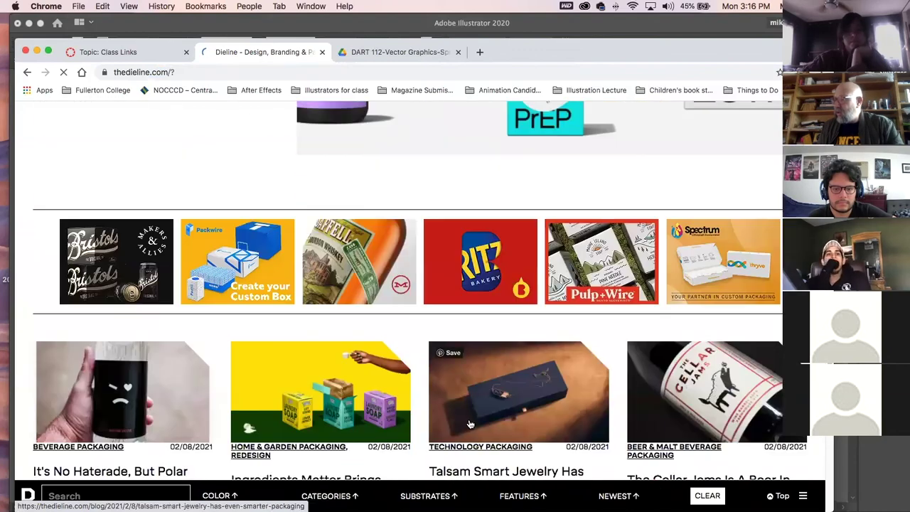
pyautogui.scroll(20, 468, 424)
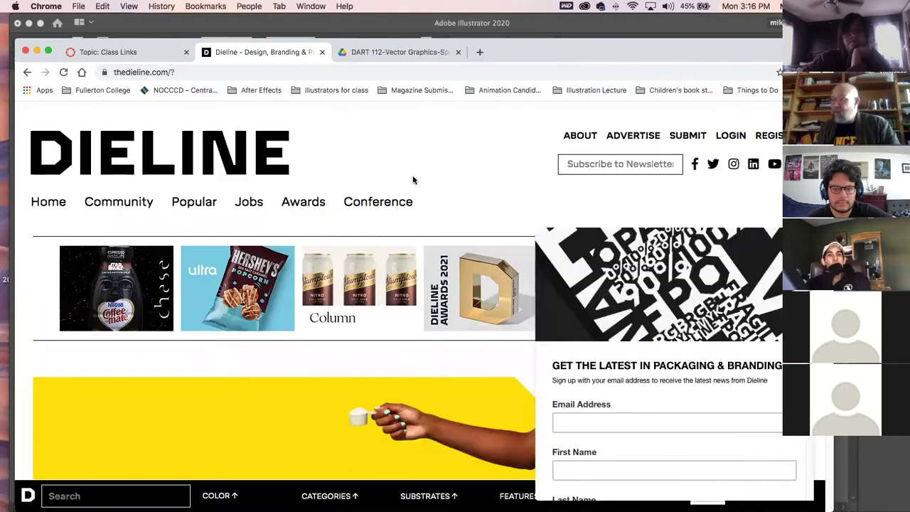
pyautogui.scroll(-1, 335, 238)
pyautogui.scroll(-15, 333, 237)
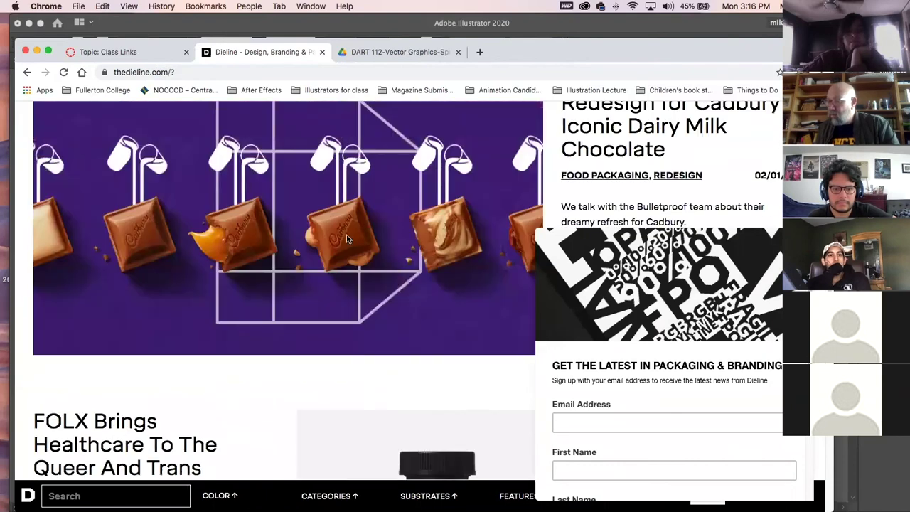
pyautogui.click(802, 239)
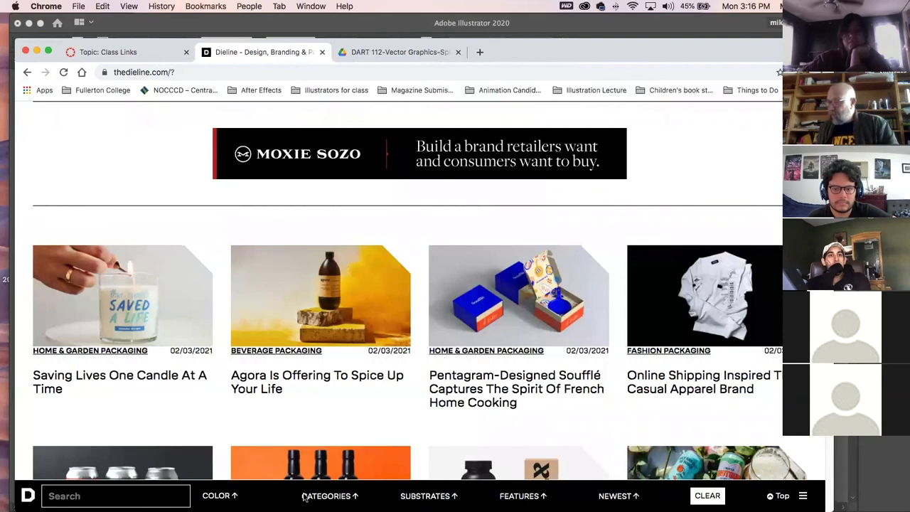
# Filter the Dieline articles to the Toy & Game Packaging category and scroll the results.
pyautogui.click(333, 499)
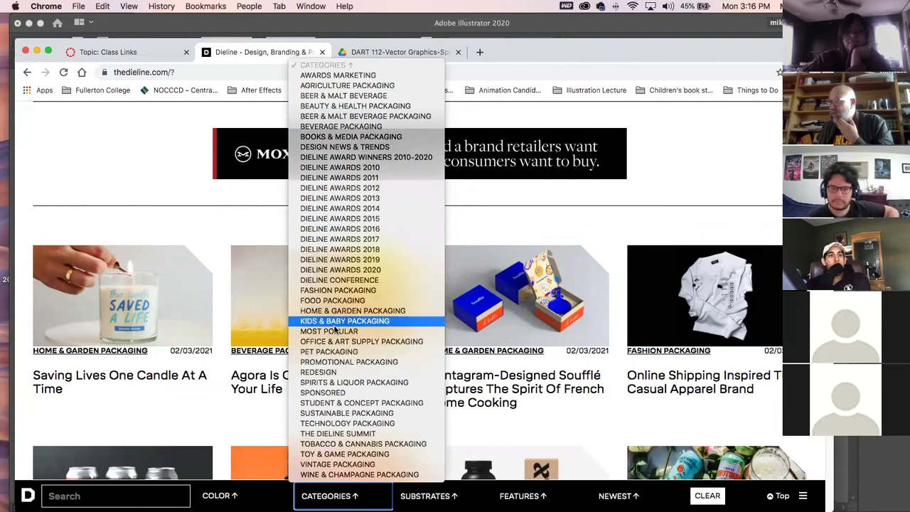
pyautogui.click(342, 454)
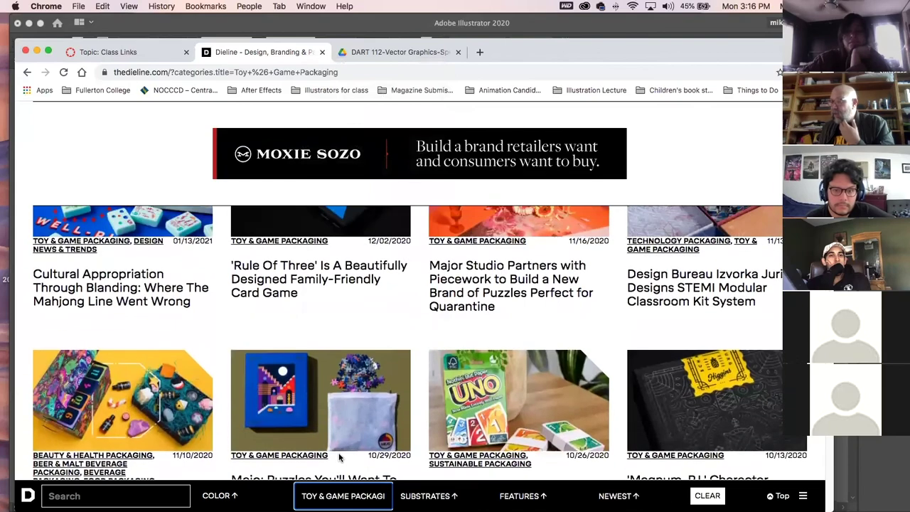
pyautogui.scroll(3, 420, 366)
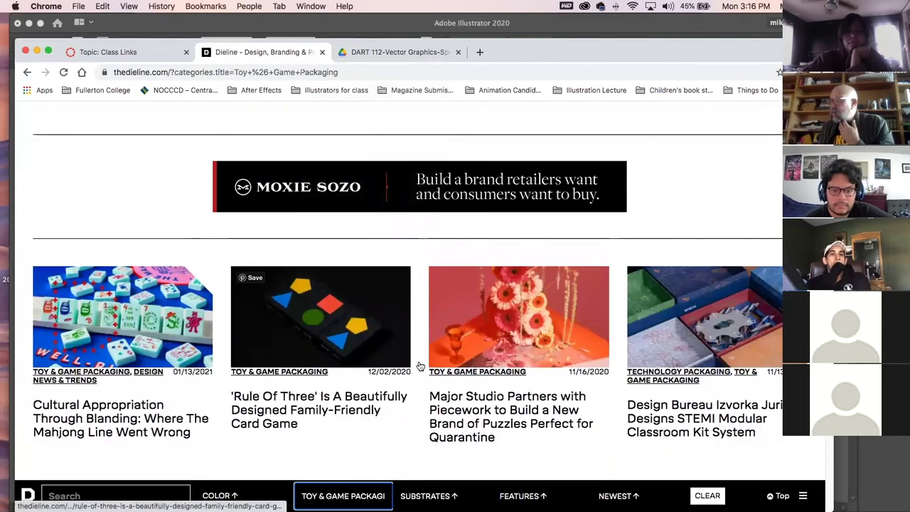
pyautogui.scroll(-10, 420, 366)
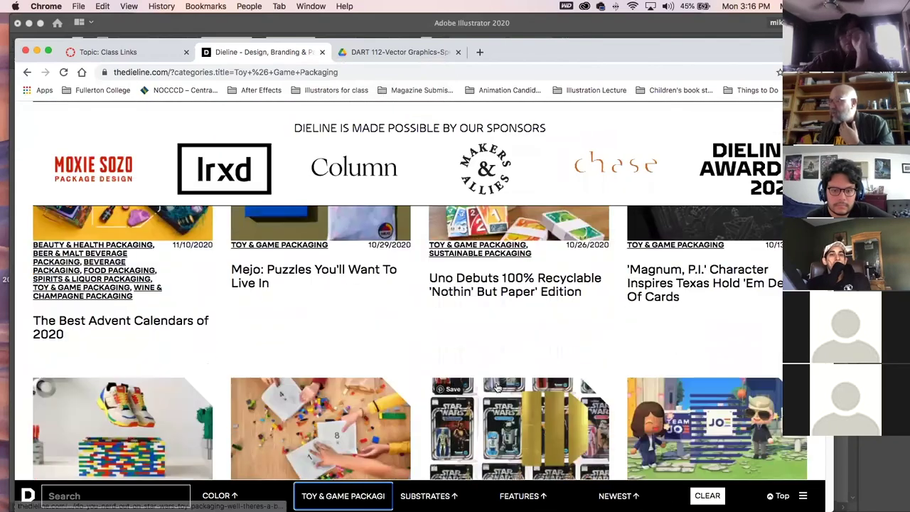
pyautogui.scroll(-5, 496, 381)
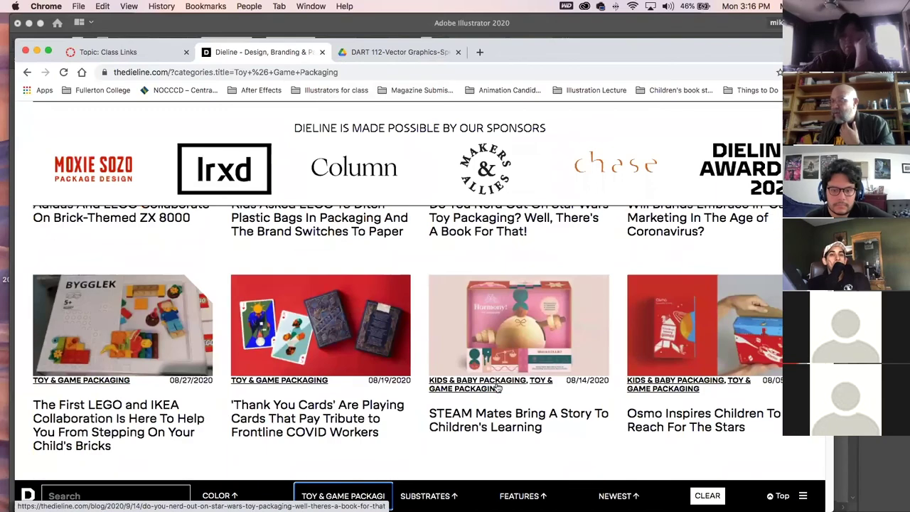
pyautogui.scroll(-5, 496, 387)
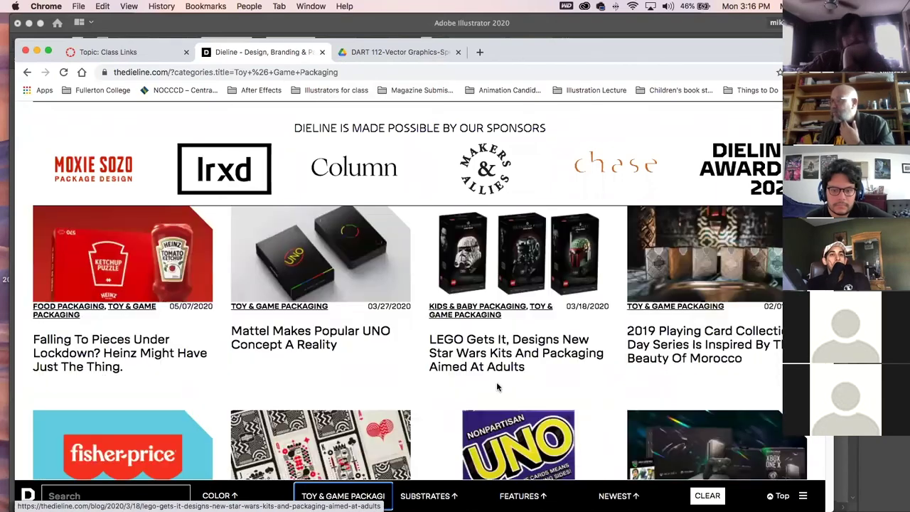
pyautogui.scroll(-5, 497, 387)
pyautogui.scroll(10, 497, 387)
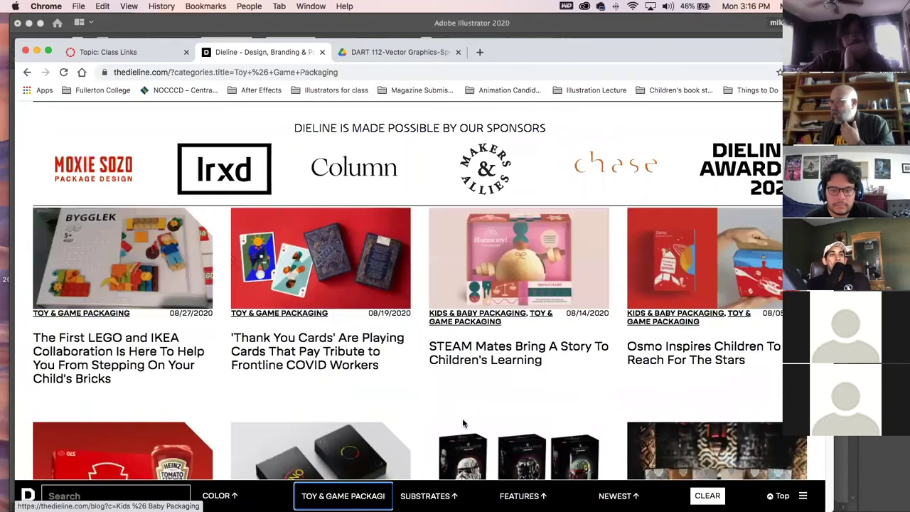
# Try the Aluminum, then Bag, Film, & Pouch substrate filters and scroll the results.
pyautogui.click(449, 496)
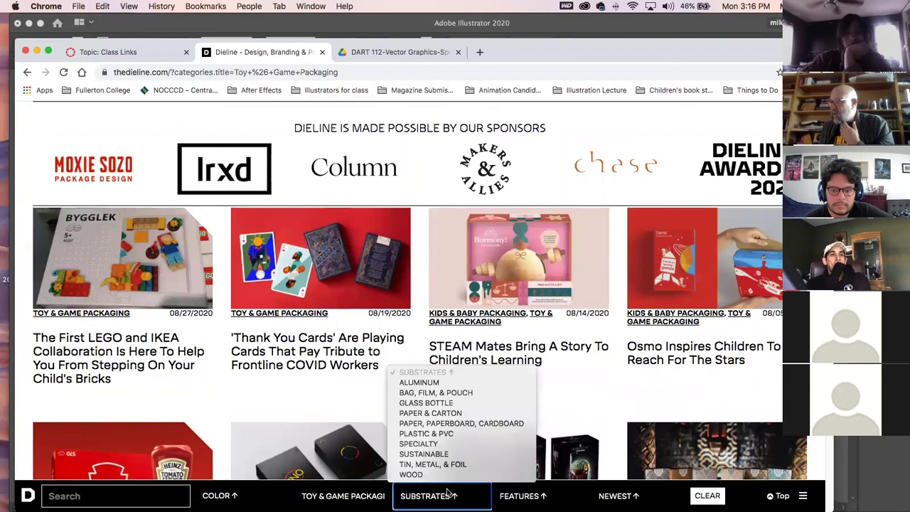
pyautogui.click(430, 383)
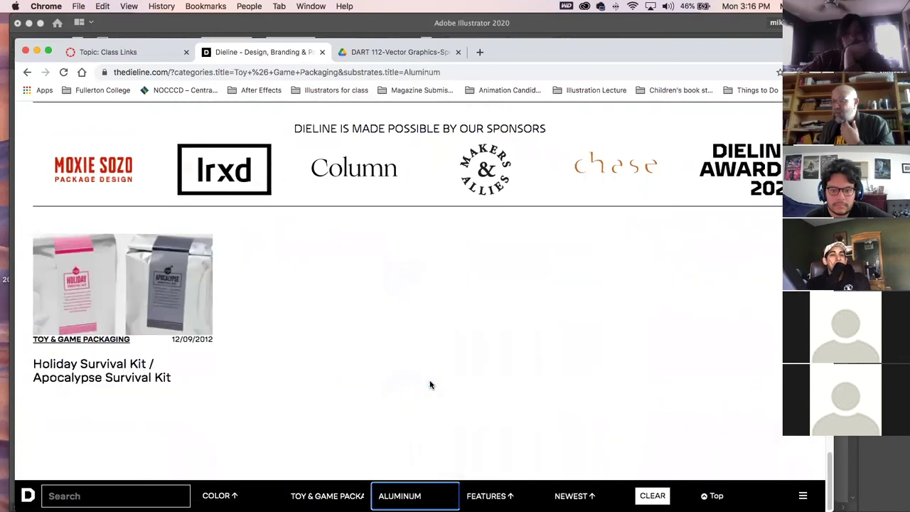
pyautogui.click(416, 497)
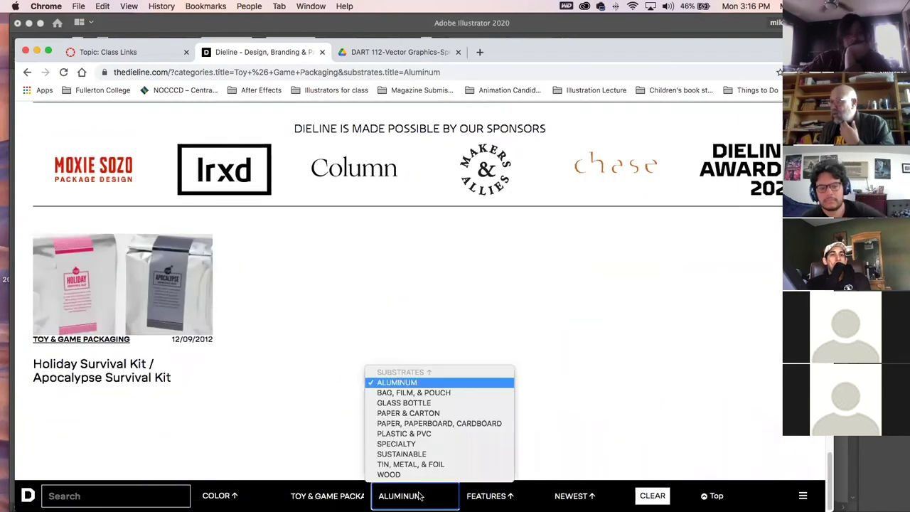
pyautogui.click(409, 393)
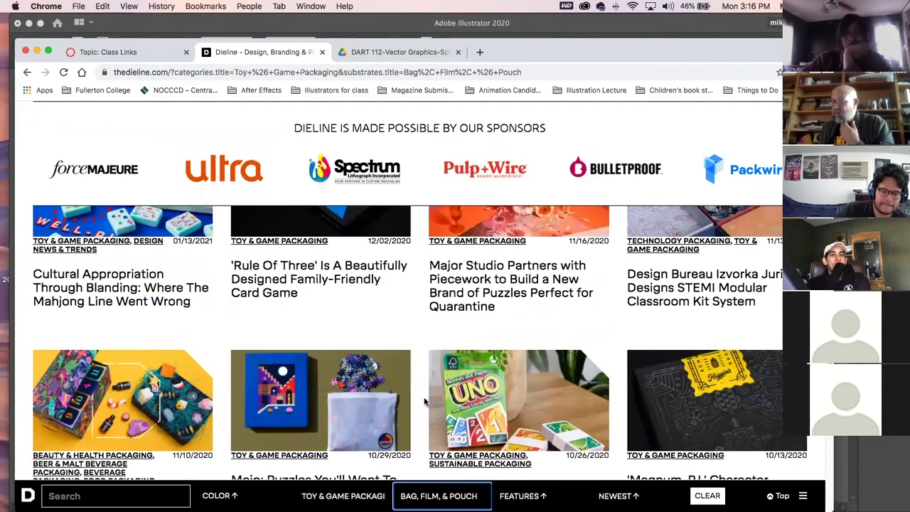
pyautogui.scroll(3, 424, 403)
pyautogui.scroll(-5, 424, 402)
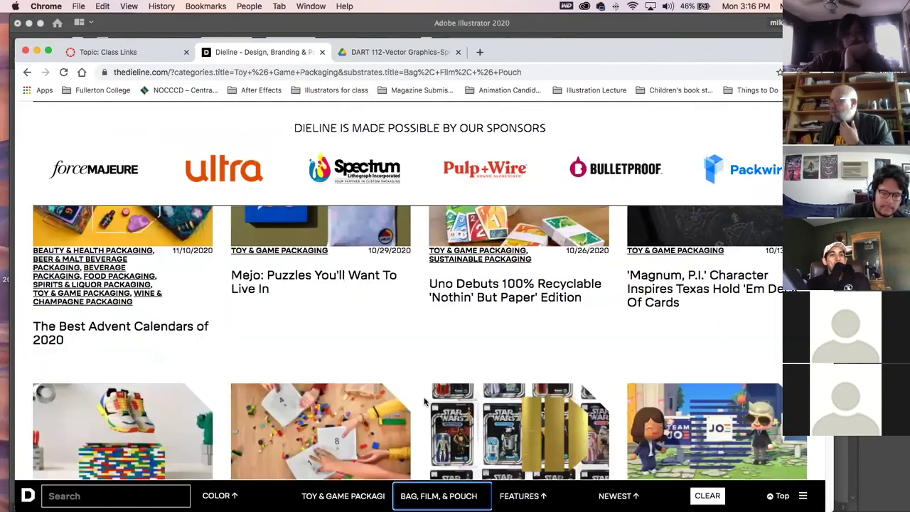
pyautogui.scroll(-15, 424, 402)
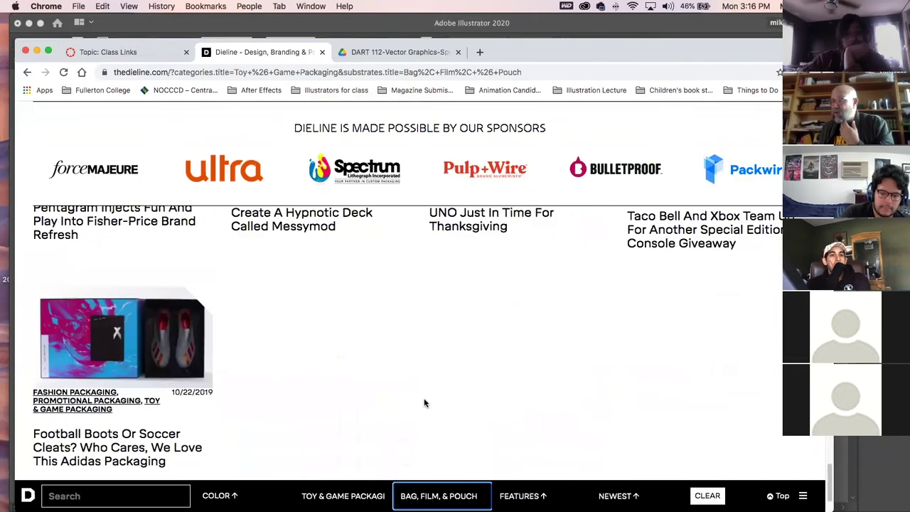
pyautogui.scroll(-1, 425, 402)
# Switch the substrate filter to Paper & Carton and scroll the matching articles.
pyautogui.click(438, 496)
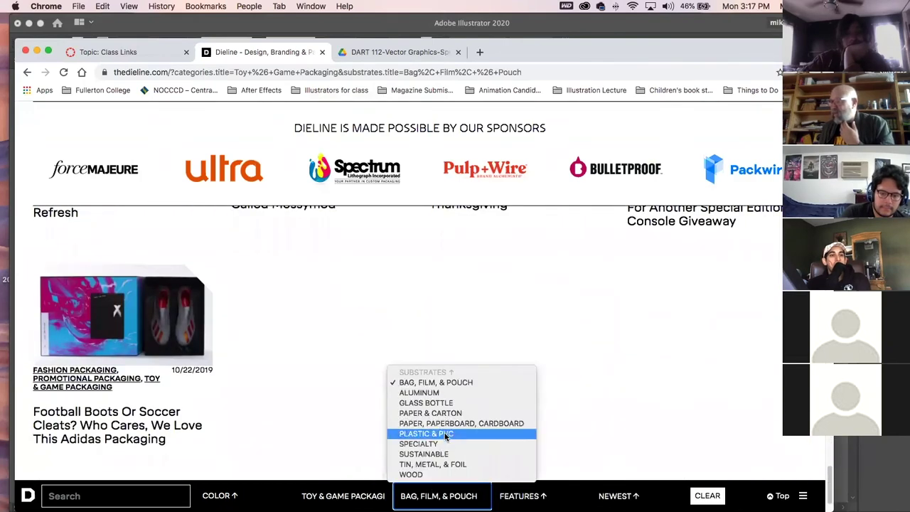
pyautogui.click(444, 414)
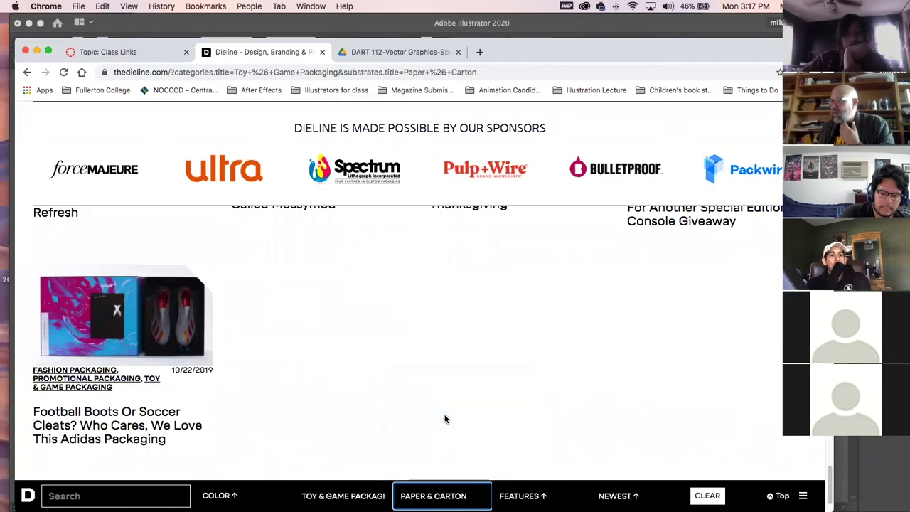
pyautogui.scroll(7, 462, 417)
pyautogui.scroll(-5, 463, 416)
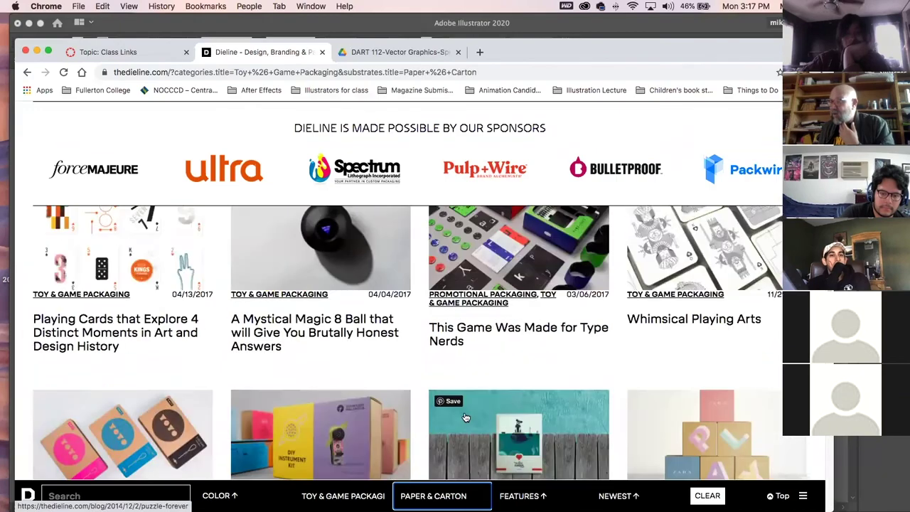
pyautogui.scroll(-4, 466, 417)
pyautogui.scroll(-1, 466, 418)
# Read the Menu Mash-Up article, then go back to the filtered Toy & Game results.
pyautogui.click(351, 384)
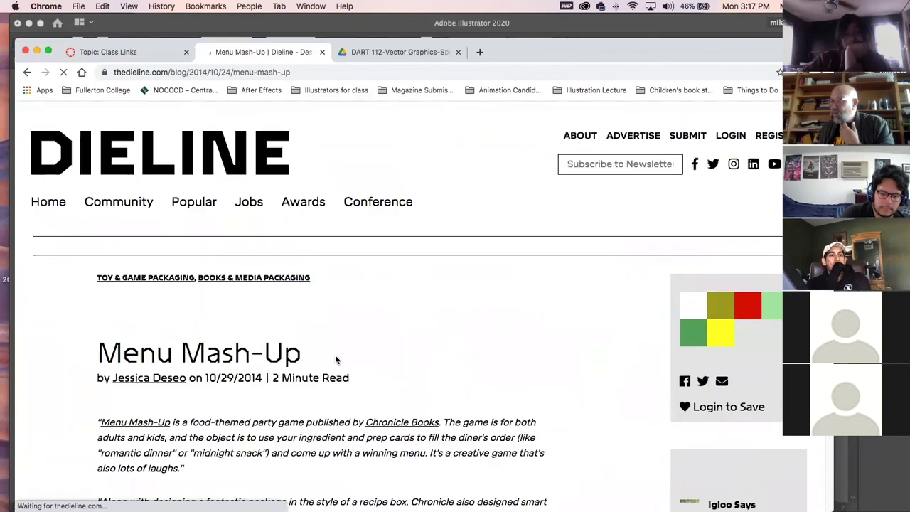
pyautogui.scroll(-8, 402, 390)
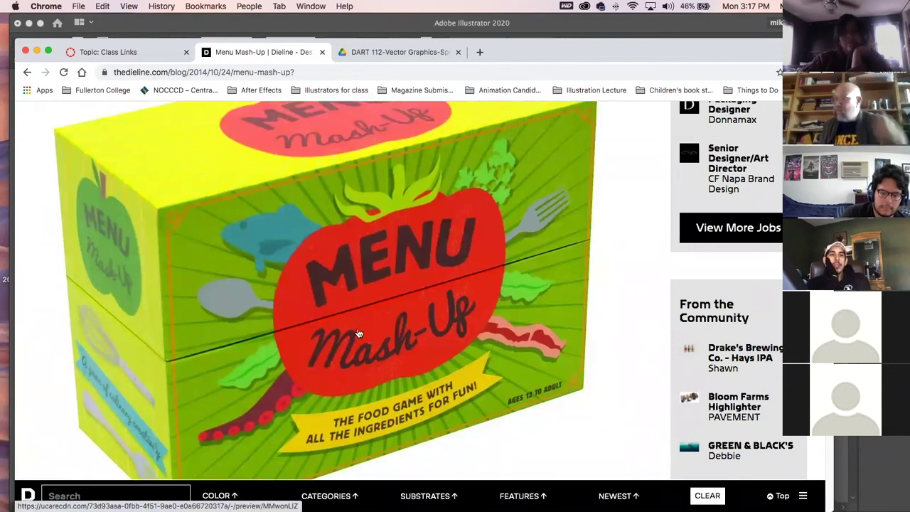
pyautogui.click(28, 72)
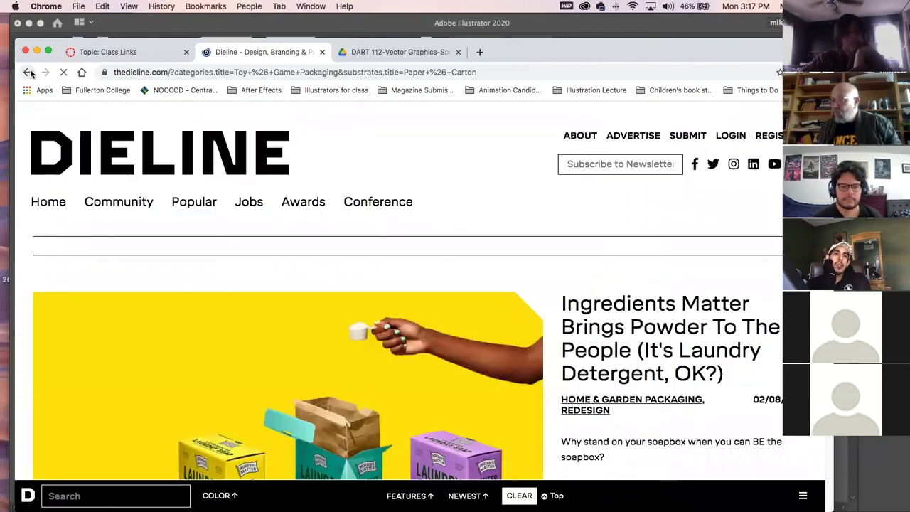
pyautogui.scroll(-10, 312, 349)
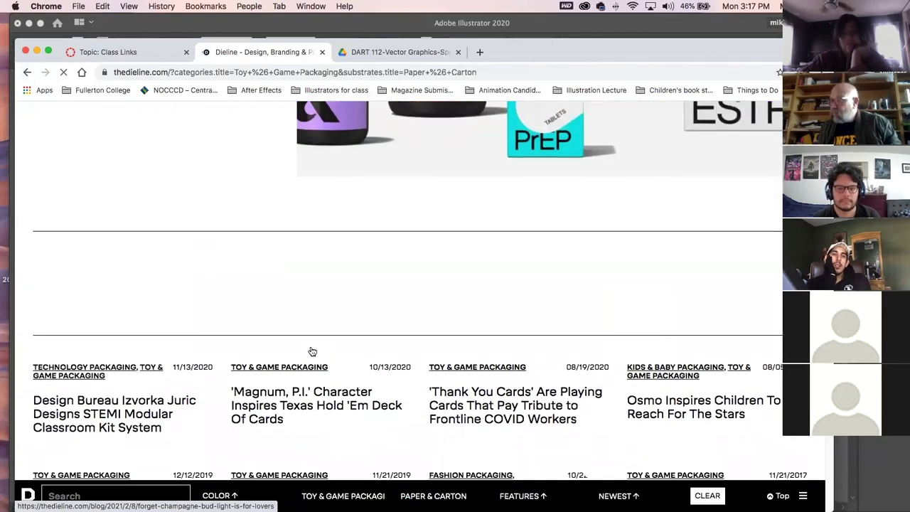
pyautogui.scroll(10, 312, 351)
# Scroll the results past Mattel's Nonpartisan UNO and TRÜF's Messymod, then switch to Calendar.
pyautogui.scroll(10, 311, 350)
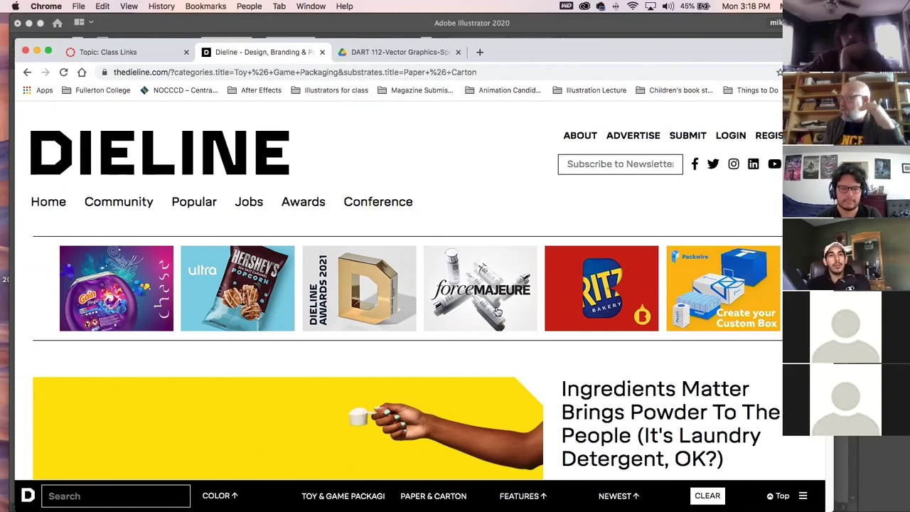
pyautogui.scroll(-15, 491, 309)
pyautogui.scroll(-15, 485, 308)
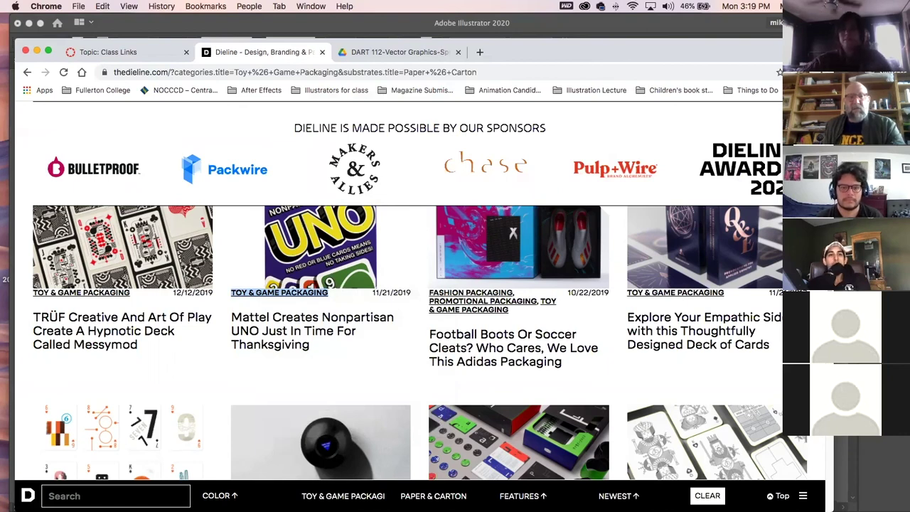
pyautogui.press('super+Tab')
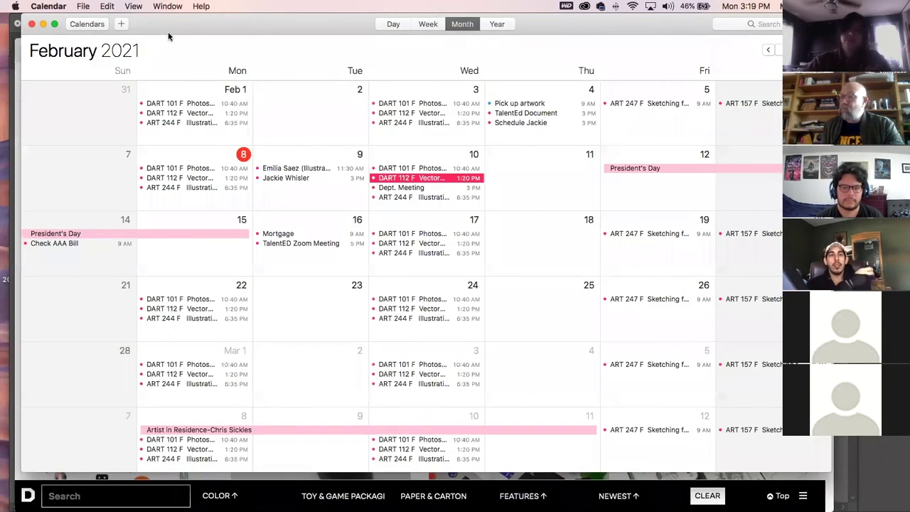
pyautogui.moveTo(165, 26)
pyautogui.mouseDown()
pyautogui.moveTo(167, 48)
pyautogui.moveTo(167, 34)
pyautogui.mouseUp()
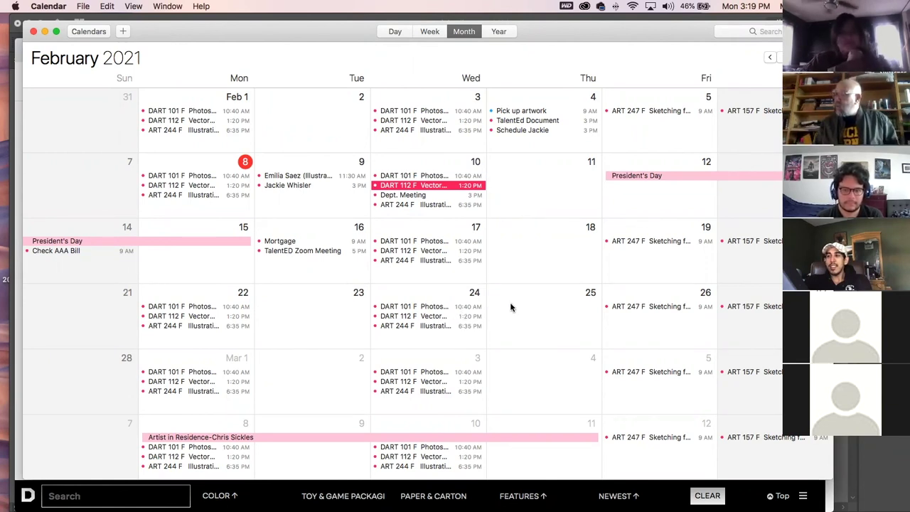
# Create an event on February 25 titled with the student's full name, fixing the surname typo.
pyautogui.doubleClick(511, 307)
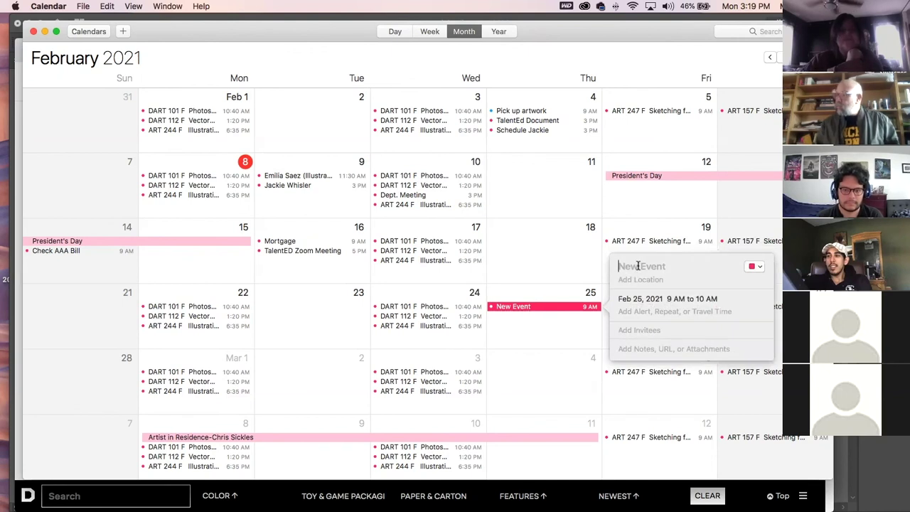
pyautogui.write('Thursday')
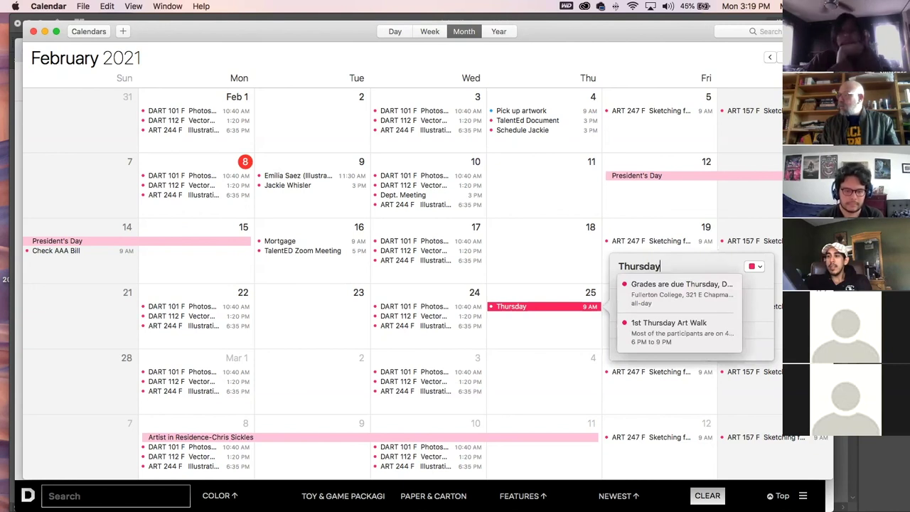
pyautogui.press('BackSpace')
pyautogui.press('BackSpace')
pyautogui.press('BackSpace')
pyautogui.press('BackSpace')
pyautogui.press('BackSpace')
pyautogui.press('BackSpace')
pyautogui.press('BackSpace')
pyautogui.press('BackSpace')
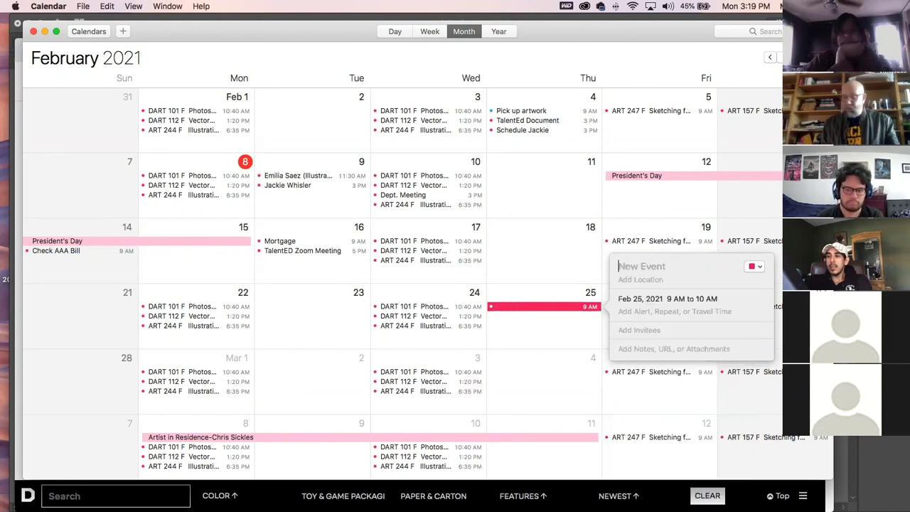
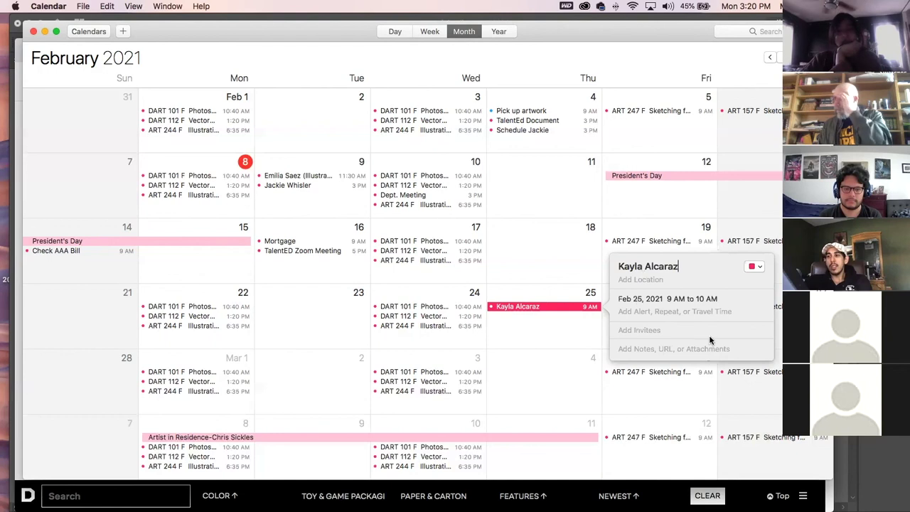
# Add alerts 1 day and 1 hour before, and set the event location to Office.
pyautogui.click(649, 313)
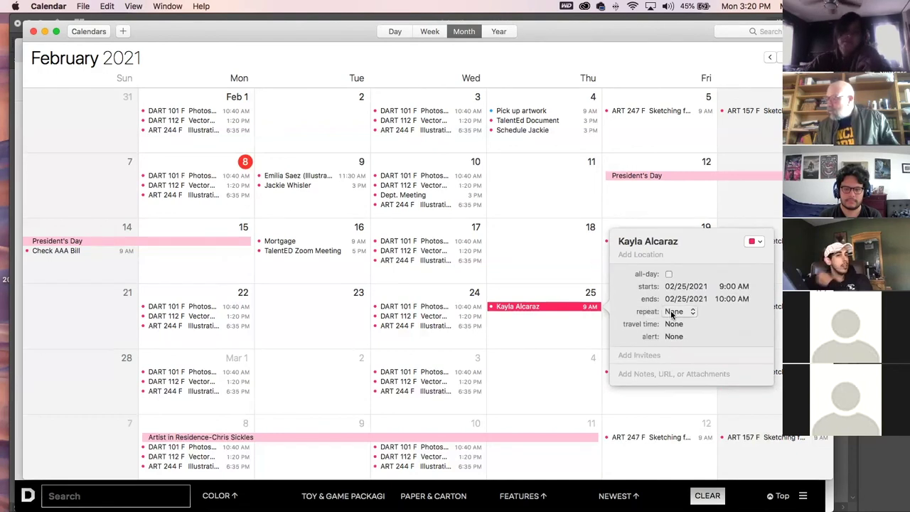
pyautogui.click(673, 335)
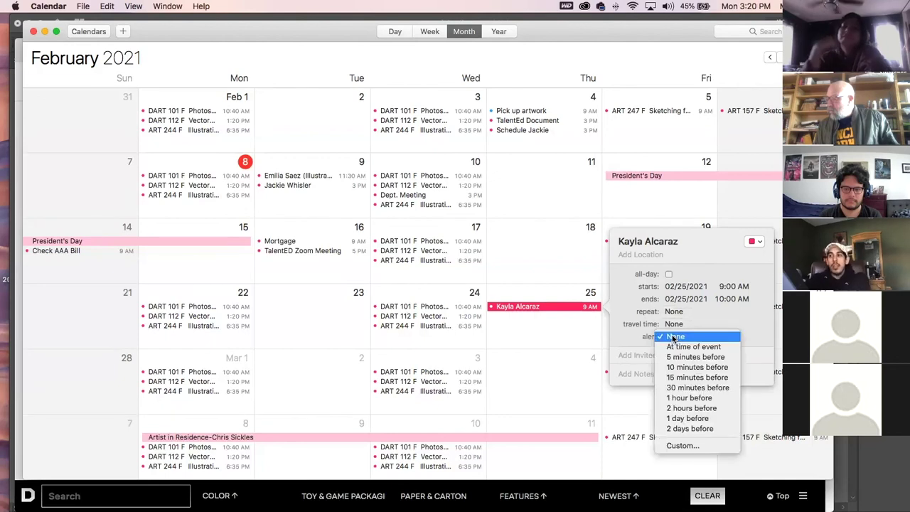
pyautogui.click(679, 419)
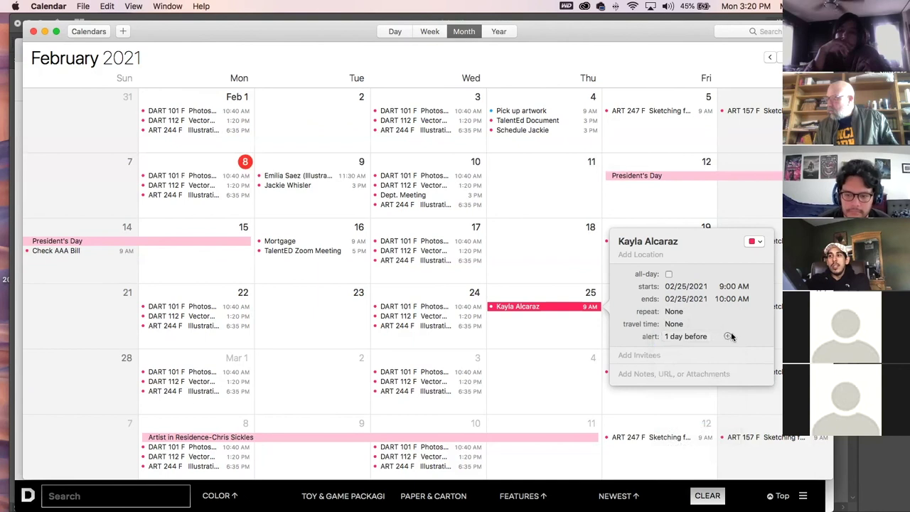
pyautogui.click(674, 342)
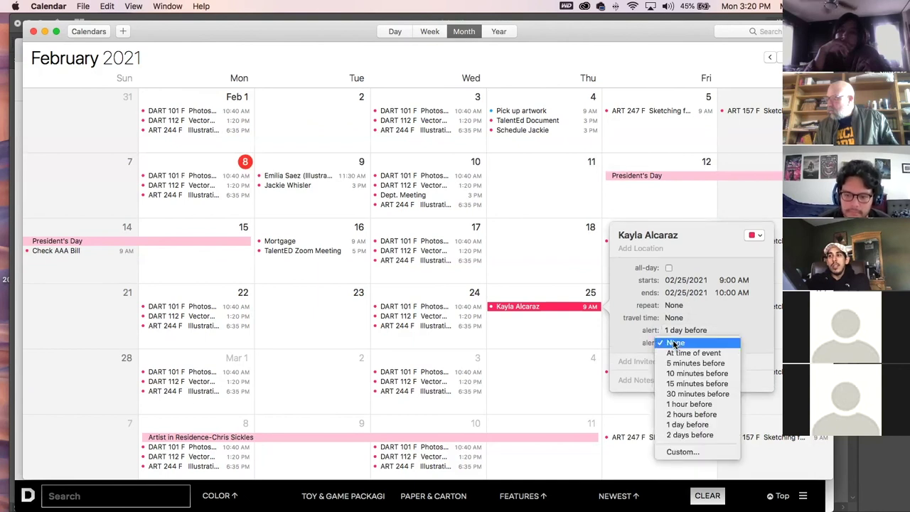
pyautogui.click(686, 404)
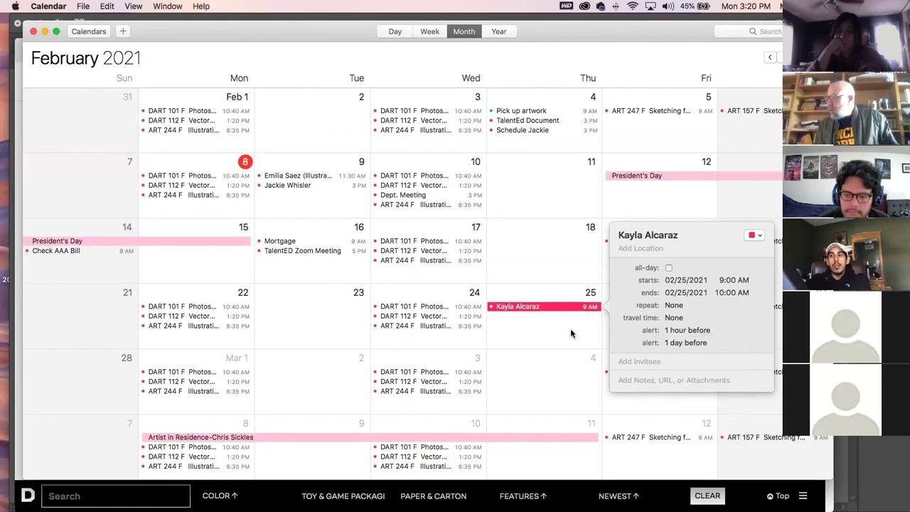
pyautogui.click(631, 249)
pyautogui.write('Office')
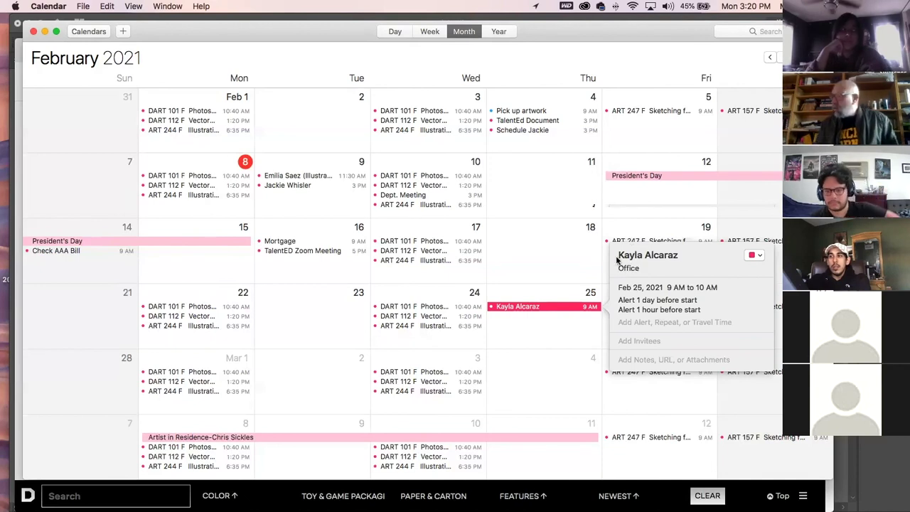
pyautogui.click(559, 277)
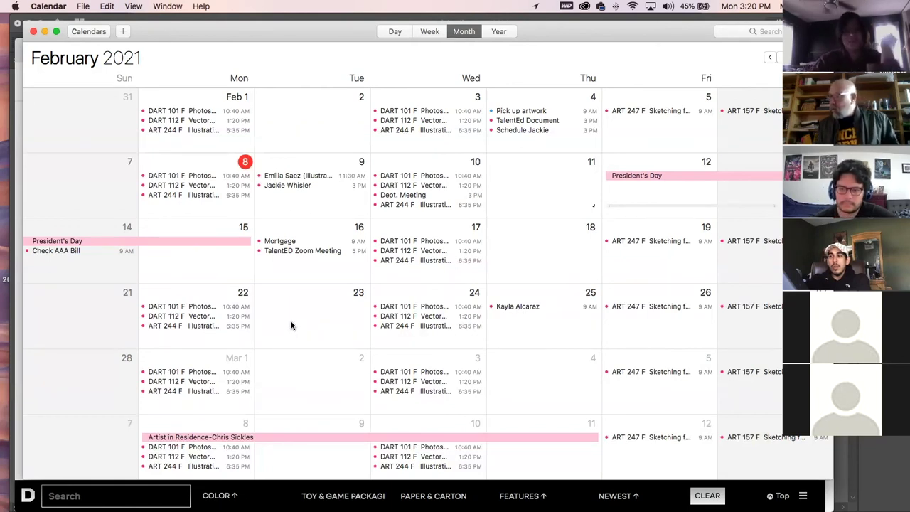
# Drag the event from February 25 to February 11, then switch back to Chrome.
pyautogui.moveTo(534, 309); pyautogui.dragTo(557, 182)
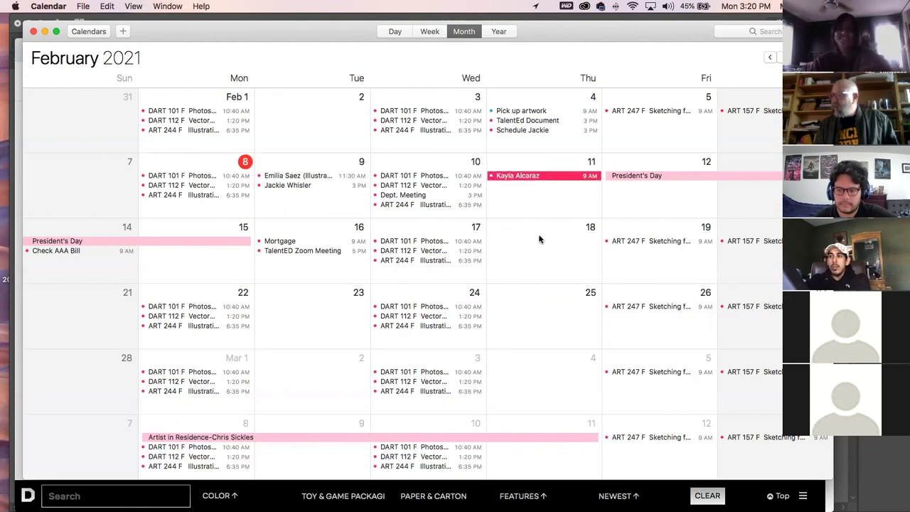
pyautogui.click(316, 117)
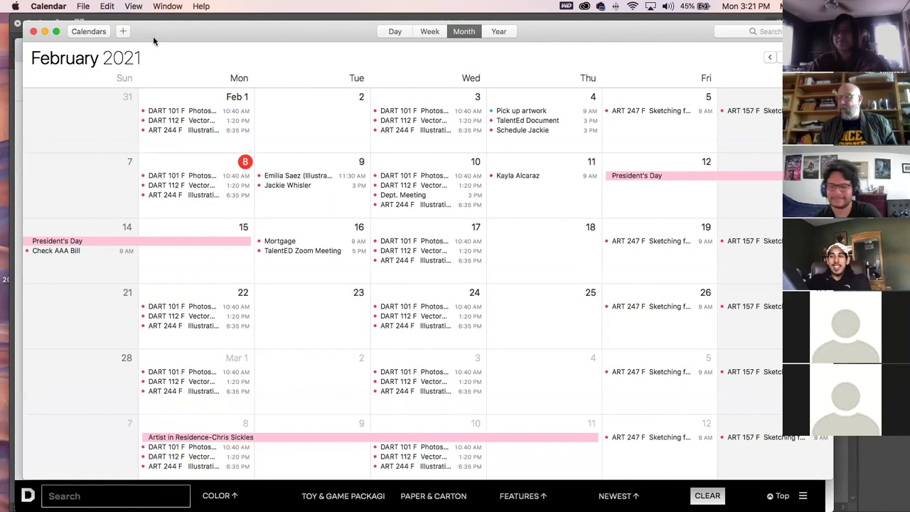
pyautogui.moveTo(152, 30); pyautogui.dragTo(150, 29)
pyautogui.press('super+Tab')
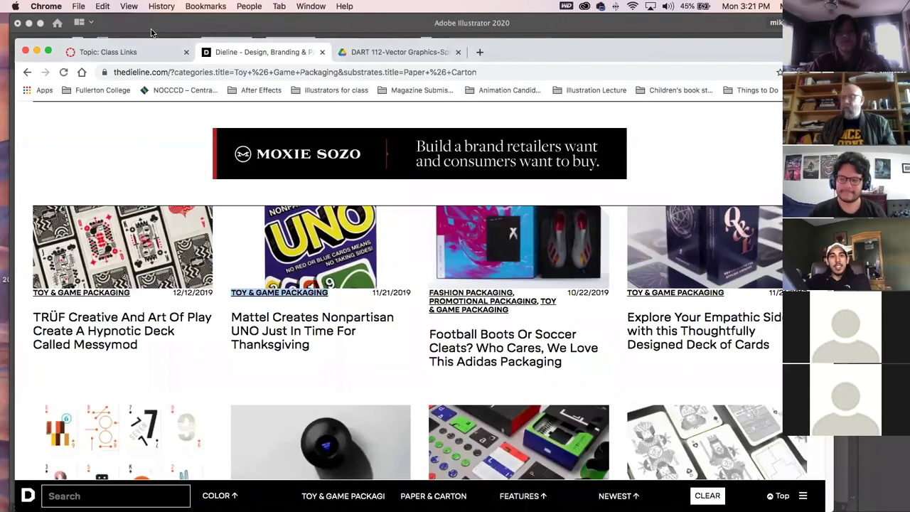